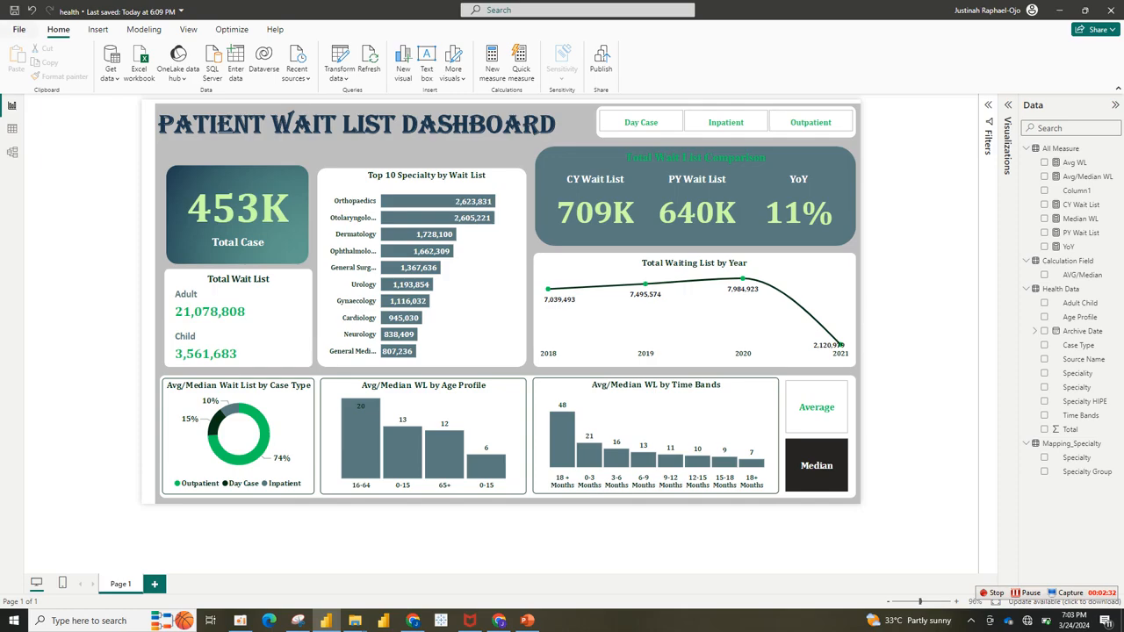
Step: Create a new blank Power BI report from the open health report
{"action": "left_click", "coordinate": [18, 29]}
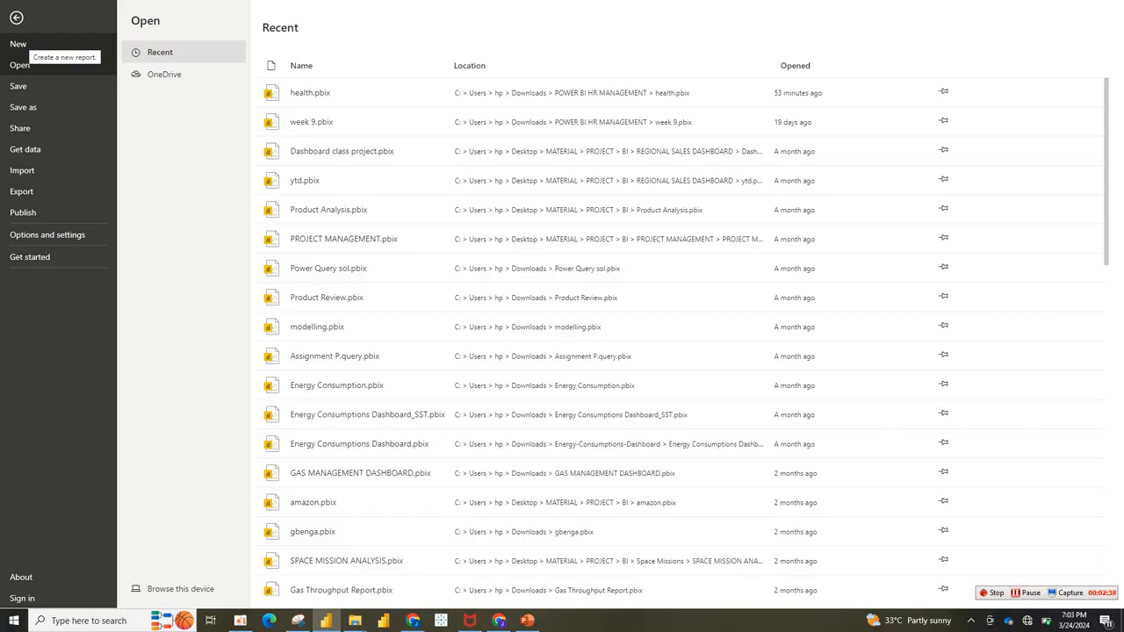
{"action": "left_click", "coordinate": [27, 44]}
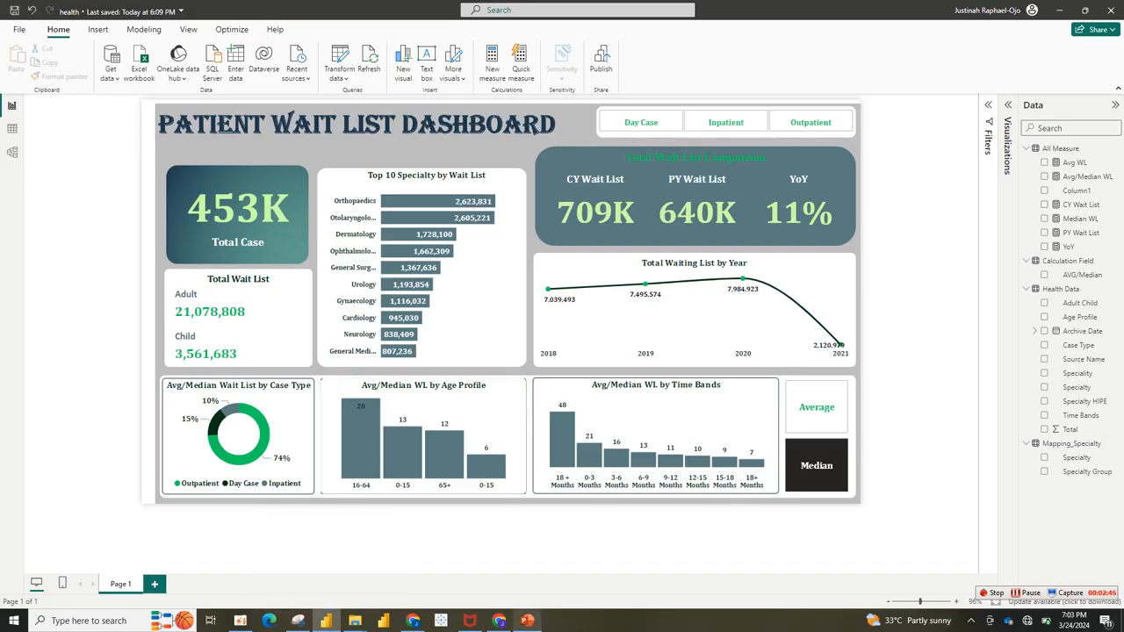
Step: Switch to PowerPoint and examine the Patient Wait List Dashboard background layout slide
{"action": "mouse_move", "coordinate": [526, 620]}
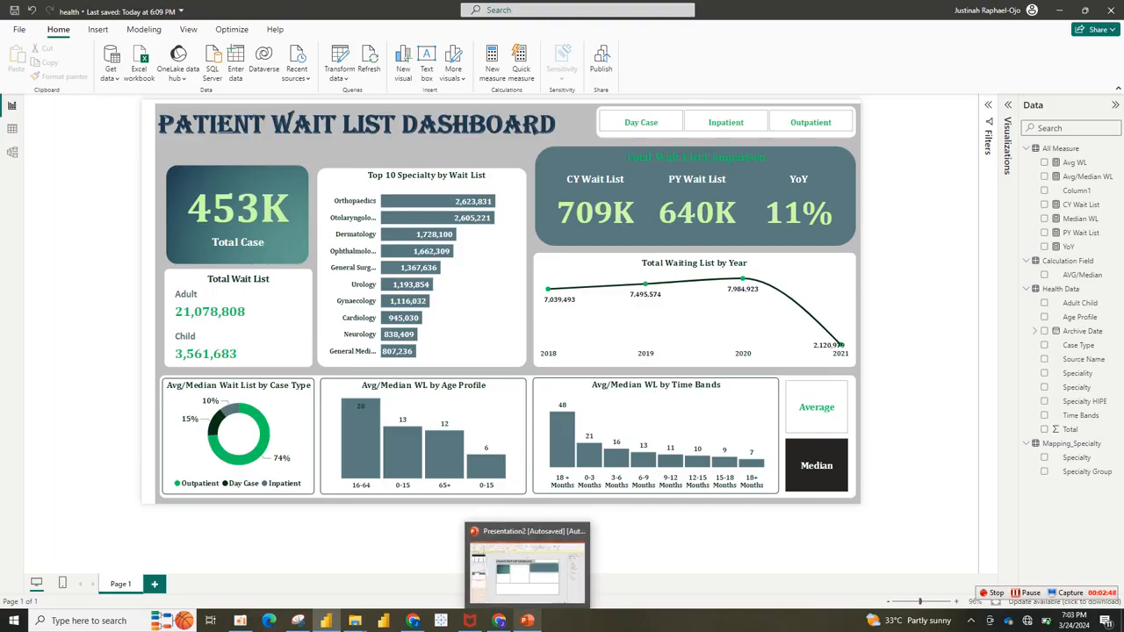
{"action": "left_click", "coordinate": [525, 570]}
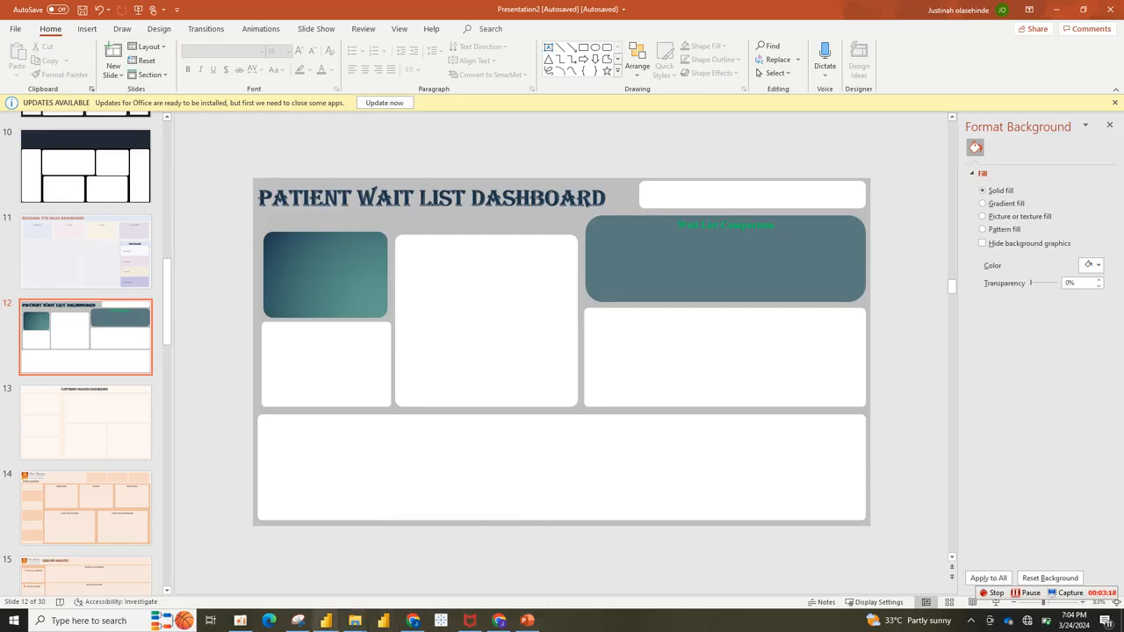
Step: Switch to the untitled Power BI Desktop report and dismiss its start screen to reach the empty canvas
{"action": "mouse_move", "coordinate": [325, 620]}
{"action": "left_click", "coordinate": [389, 571]}
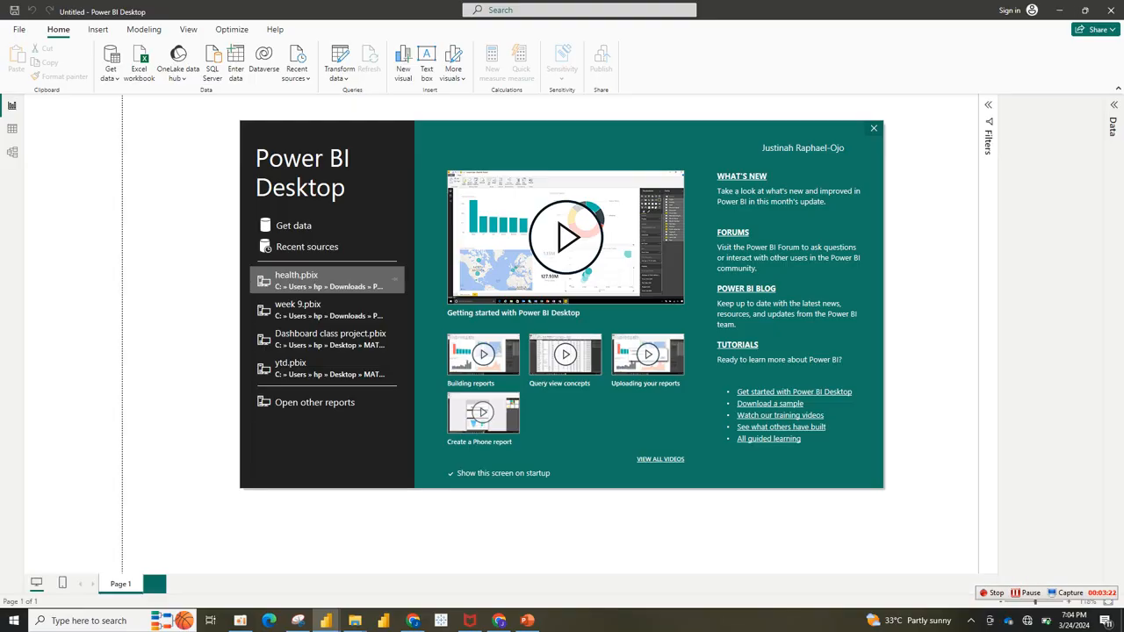
{"action": "left_click", "coordinate": [874, 128]}
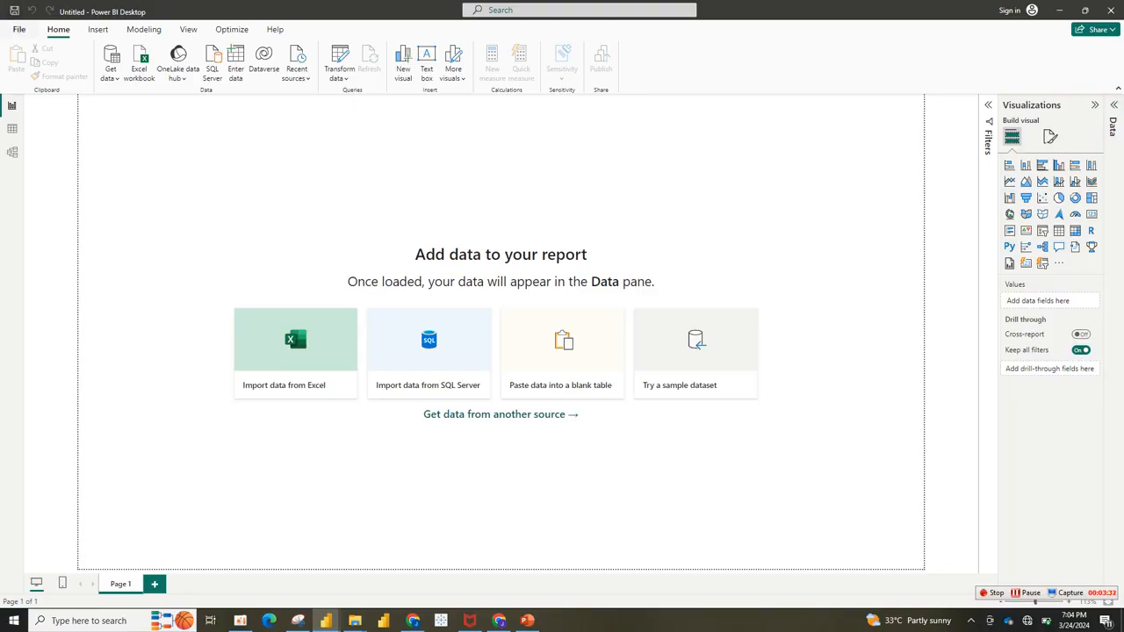
{"action": "key", "text": "ctrl+o"}
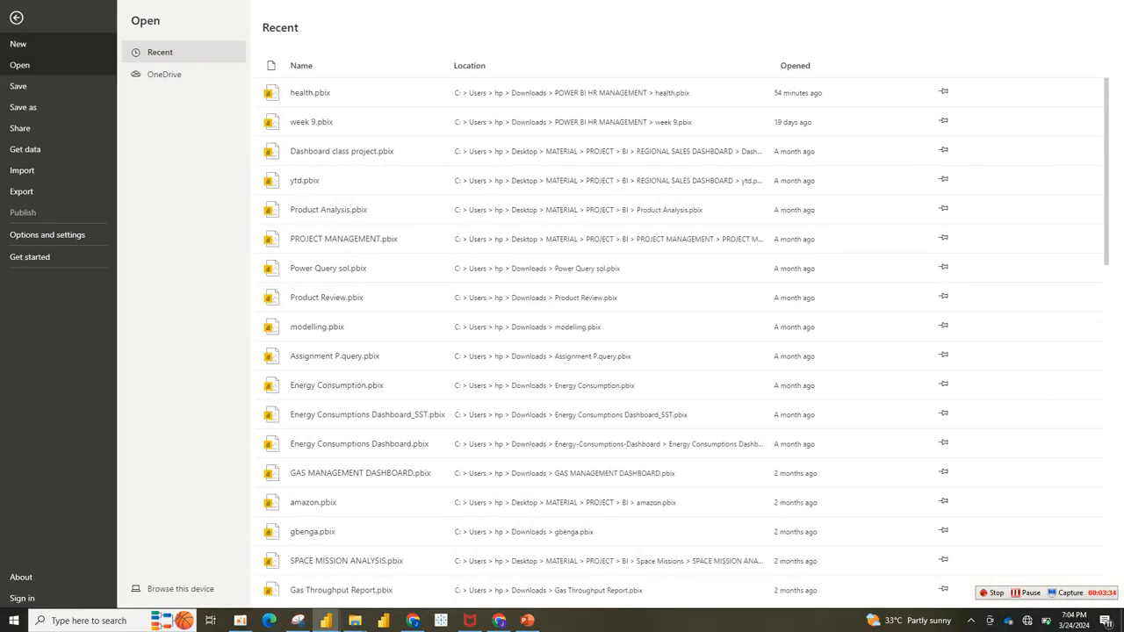
{"action": "left_click", "coordinate": [16, 18]}
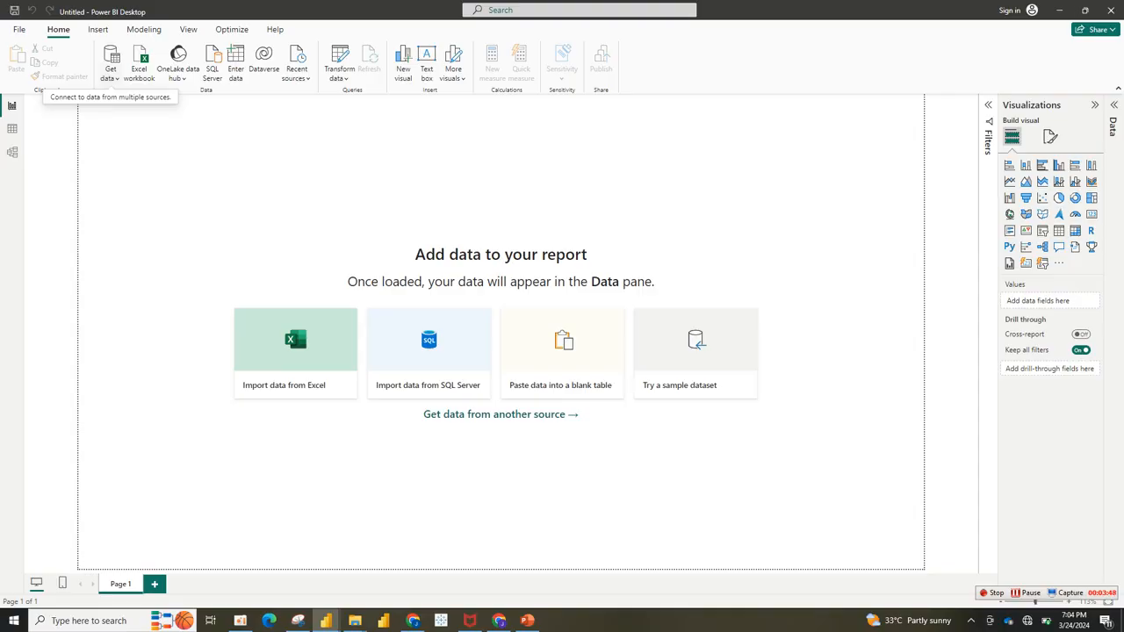
Step: Start a data connection with the Folder connector and browse for its folder path
{"action": "left_click", "coordinate": [110, 66]}
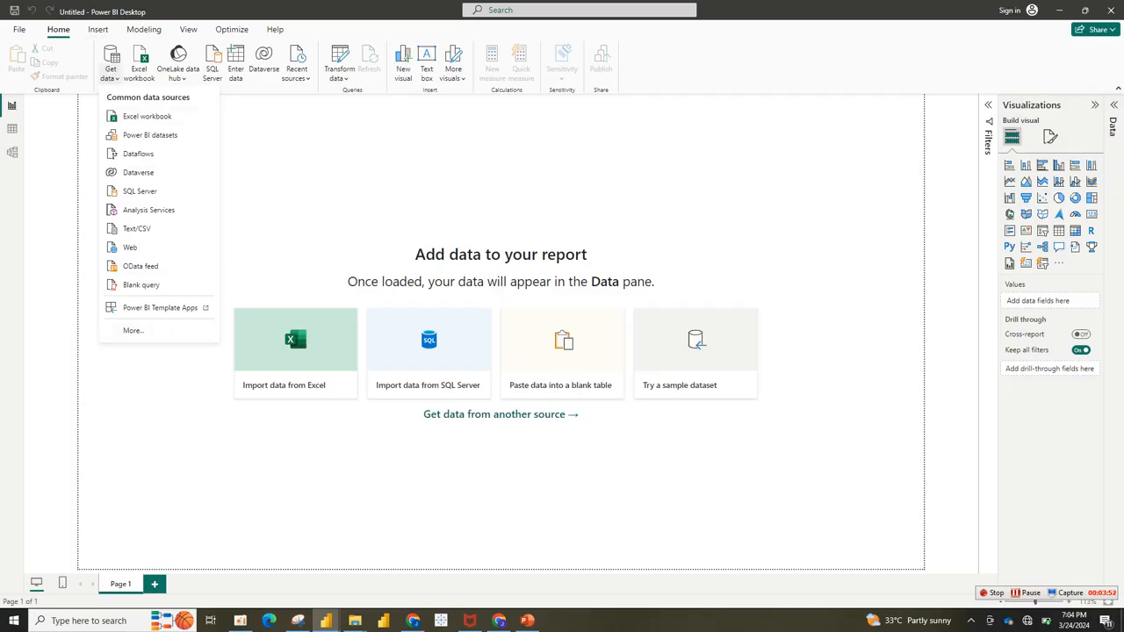
{"action": "left_click", "coordinate": [133, 330]}
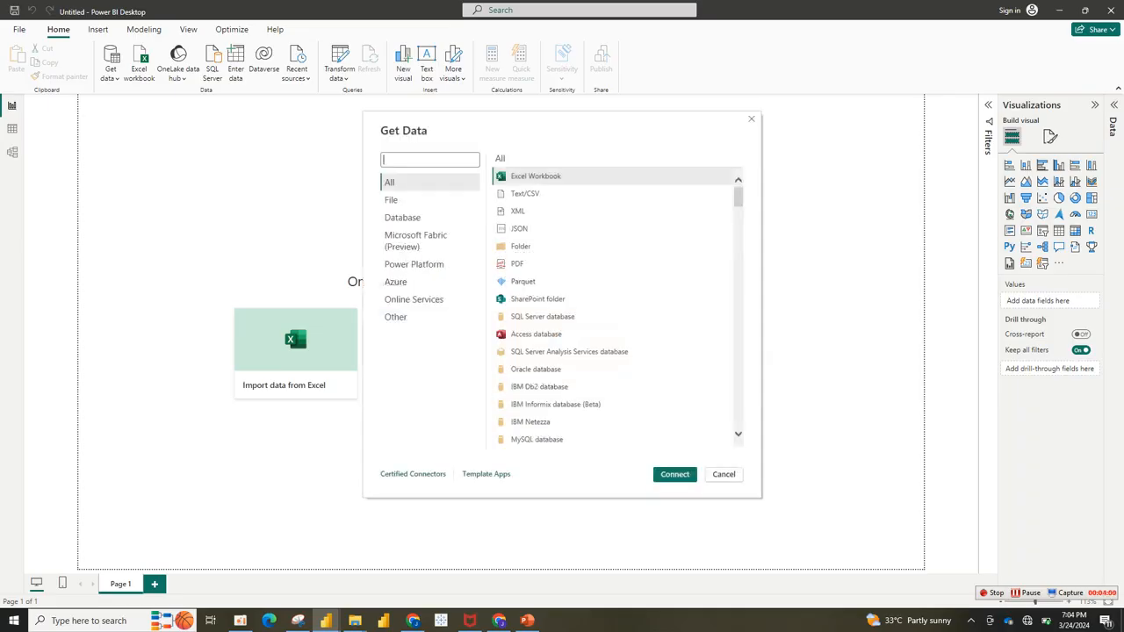
{"action": "double_click", "coordinate": [520, 247]}
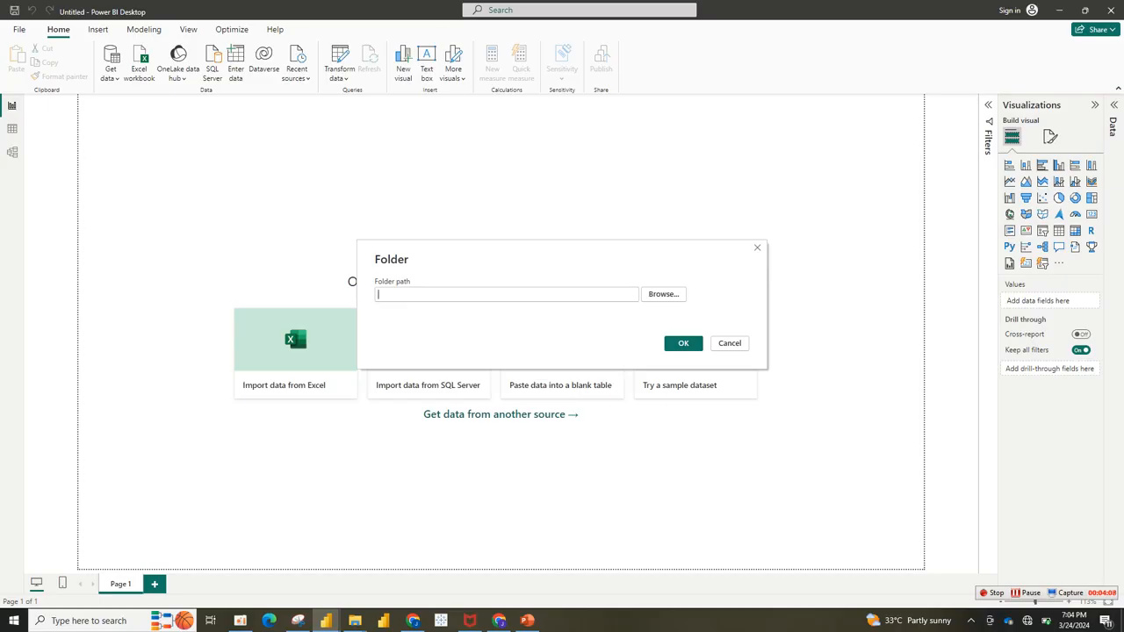
{"action": "left_click", "coordinate": [663, 294]}
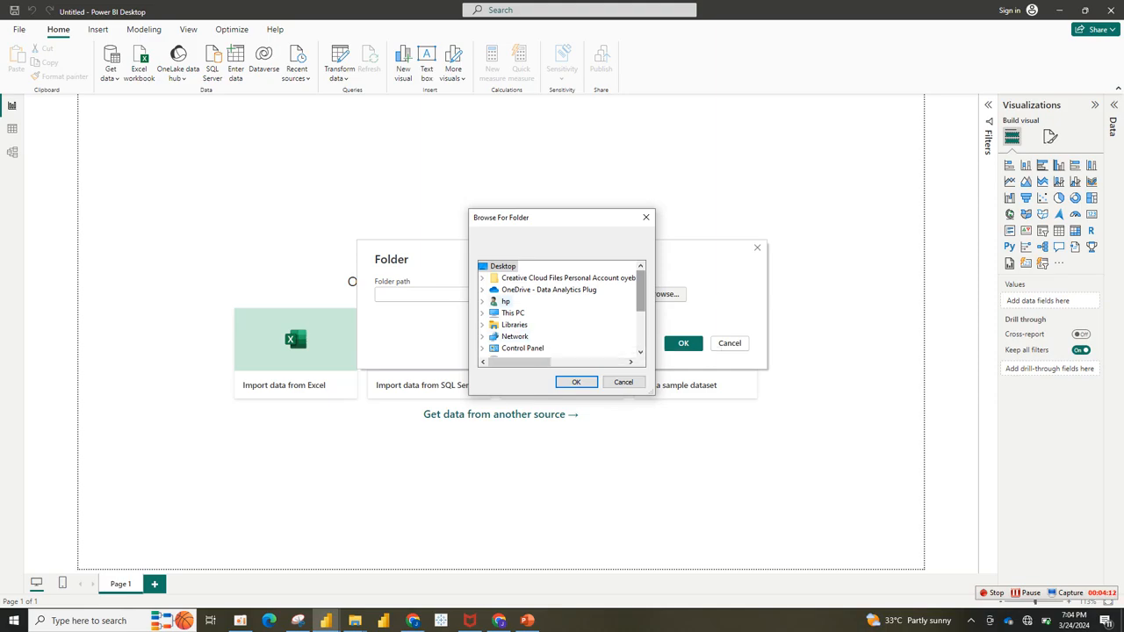
Step: Expand This PC and its Downloads folder in the folder browser
{"action": "left_click", "coordinate": [640, 352]}
{"action": "left_click", "coordinate": [640, 352]}
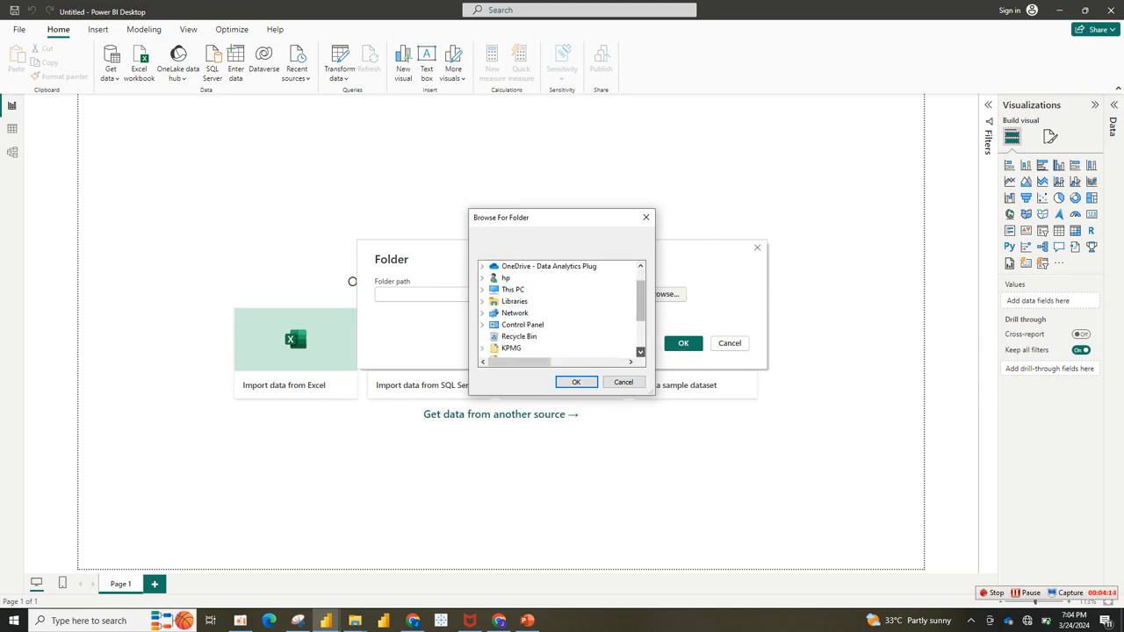
{"action": "left_click", "coordinate": [640, 352]}
{"action": "left_click", "coordinate": [640, 352]}
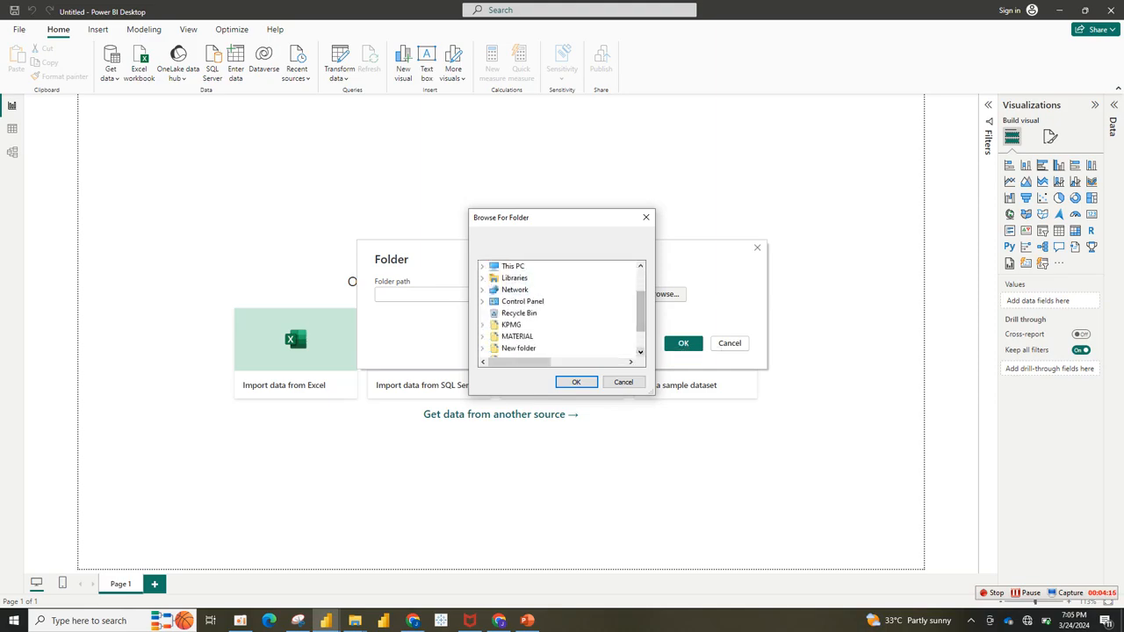
{"action": "left_click", "coordinate": [513, 266]}
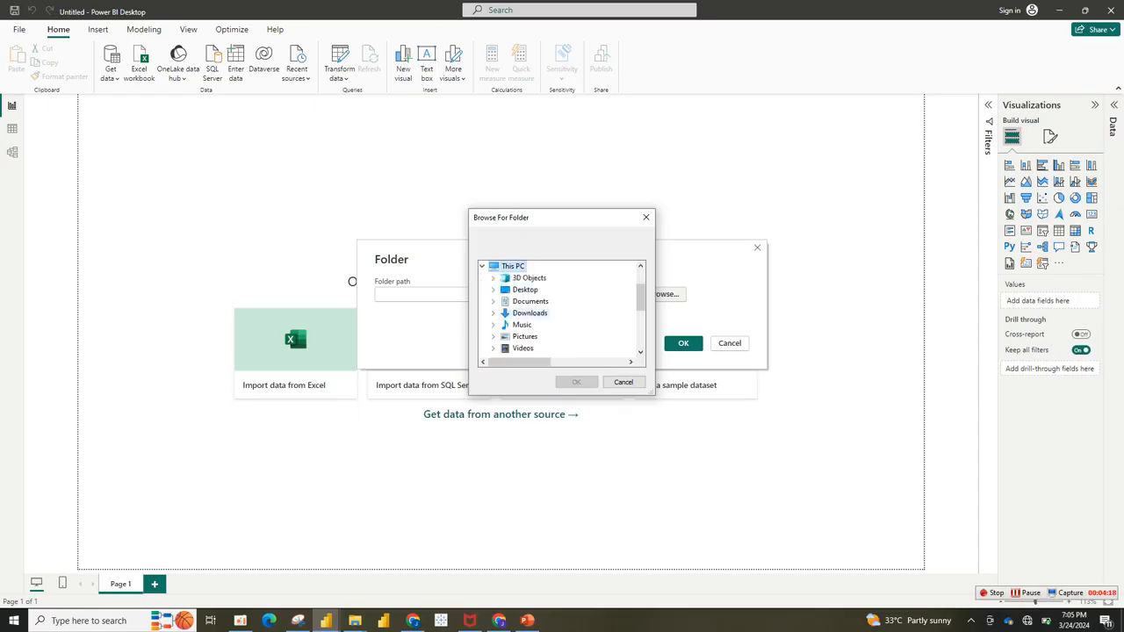
{"action": "left_click", "coordinate": [530, 314]}
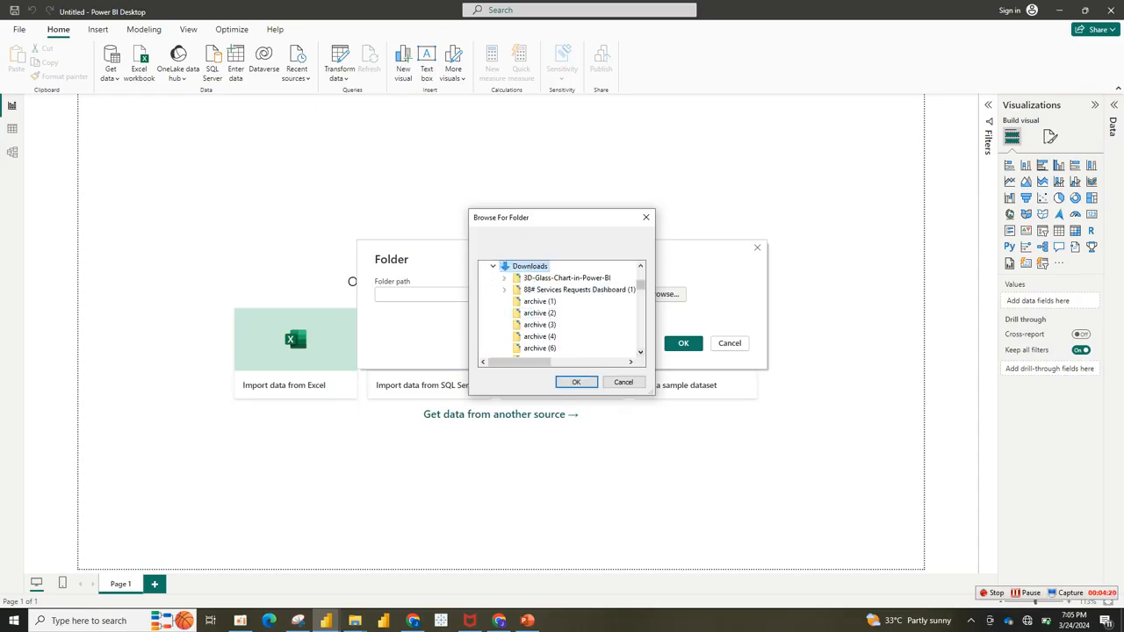
Step: Find the Data & Mapping folder within Downloads and expand it
{"action": "left_click", "coordinate": [640, 352]}
{"action": "left_click", "coordinate": [640, 352]}
{"action": "left_click", "coordinate": [640, 352]}
{"action": "left_click", "coordinate": [640, 352]}
{"action": "left_click", "coordinate": [640, 352]}
{"action": "left_click", "coordinate": [640, 352]}
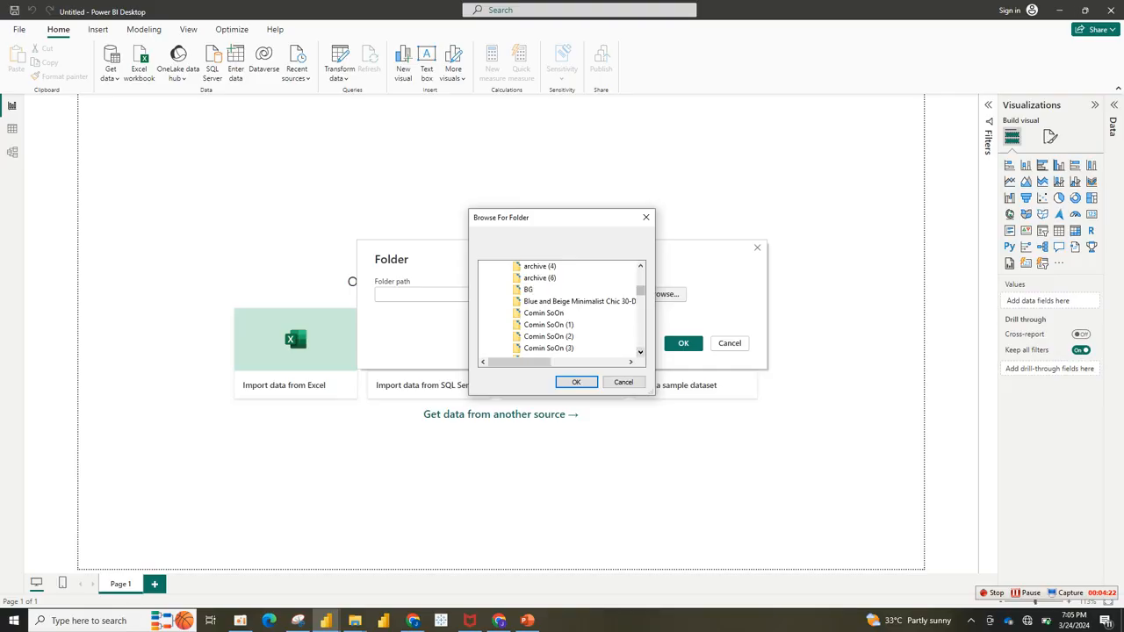
{"action": "left_click", "coordinate": [640, 352]}
{"action": "left_click", "coordinate": [640, 352]}
{"action": "left_click", "coordinate": [640, 352]}
{"action": "left_click", "coordinate": [640, 352]}
{"action": "left_click", "coordinate": [640, 352]}
{"action": "left_click", "coordinate": [640, 352]}
{"action": "left_click", "coordinate": [640, 352]}
{"action": "left_click", "coordinate": [640, 352]}
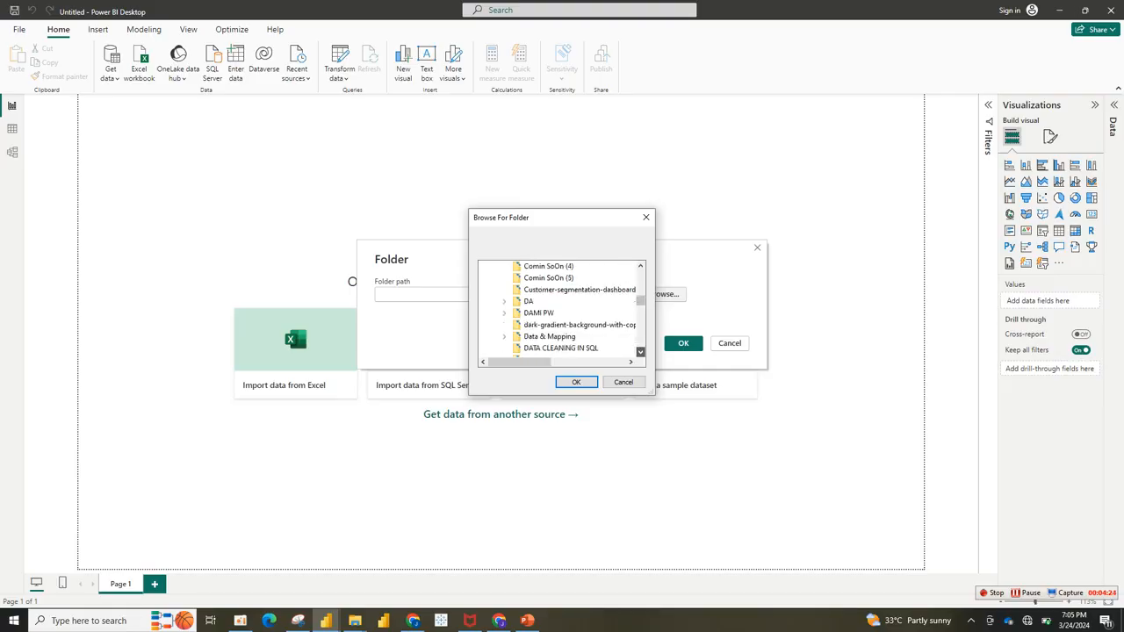
{"action": "left_click", "coordinate": [640, 352]}
{"action": "left_click", "coordinate": [640, 352]}
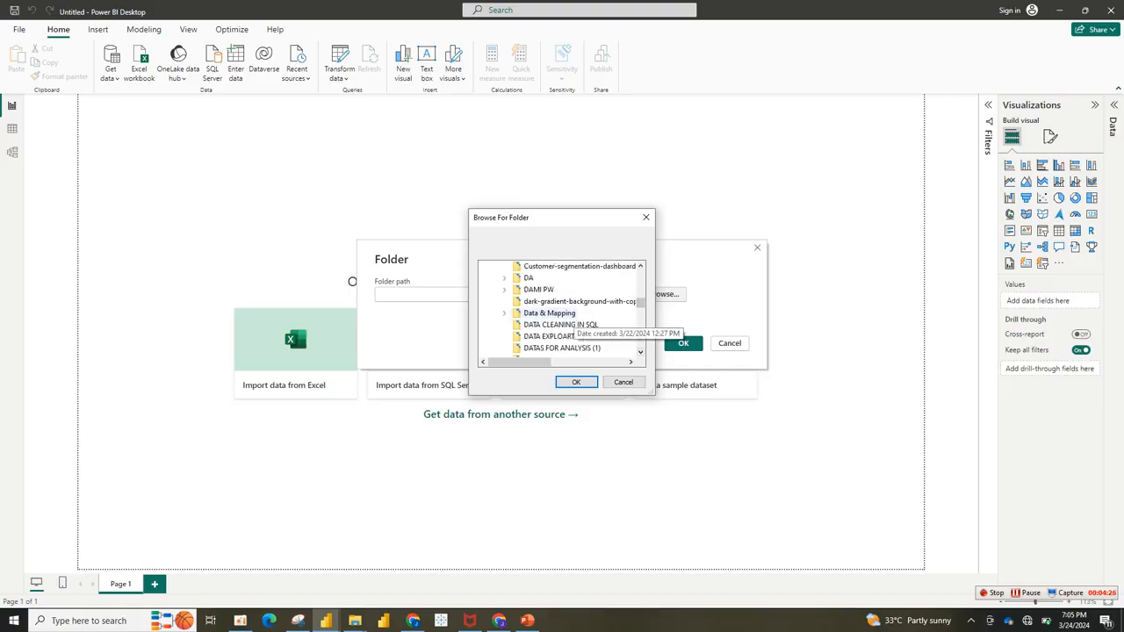
{"action": "double_click", "coordinate": [551, 313]}
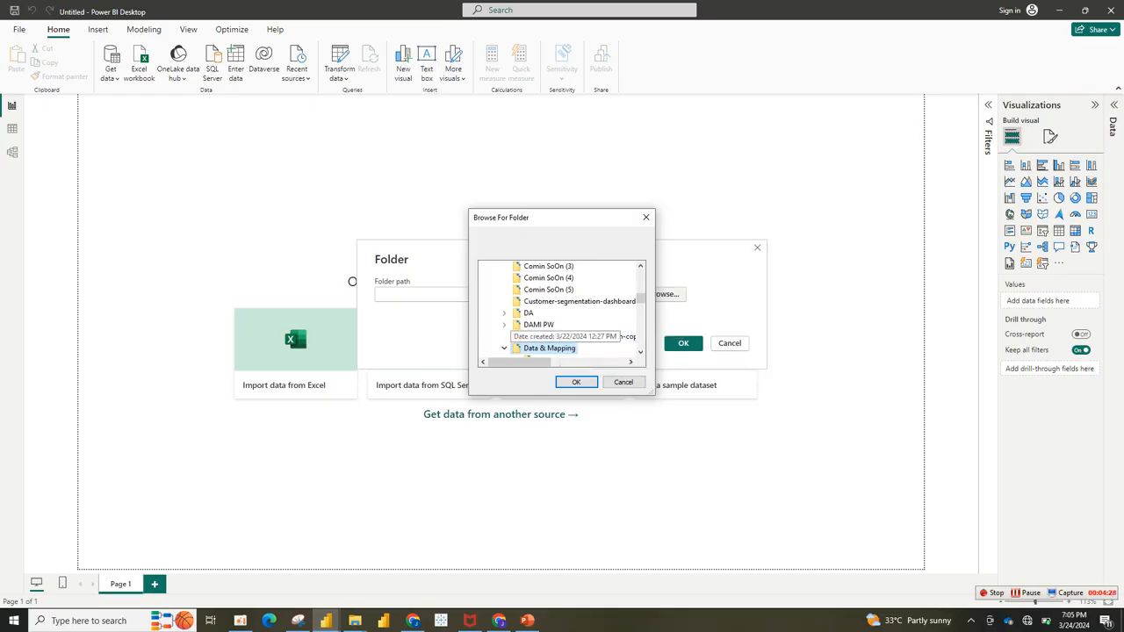
Step: Choose the Inpatient subfolder of Data as the folder path and connect to it
{"action": "left_click", "coordinate": [640, 352]}
{"action": "left_click", "coordinate": [640, 352]}
{"action": "left_click", "coordinate": [640, 352]}
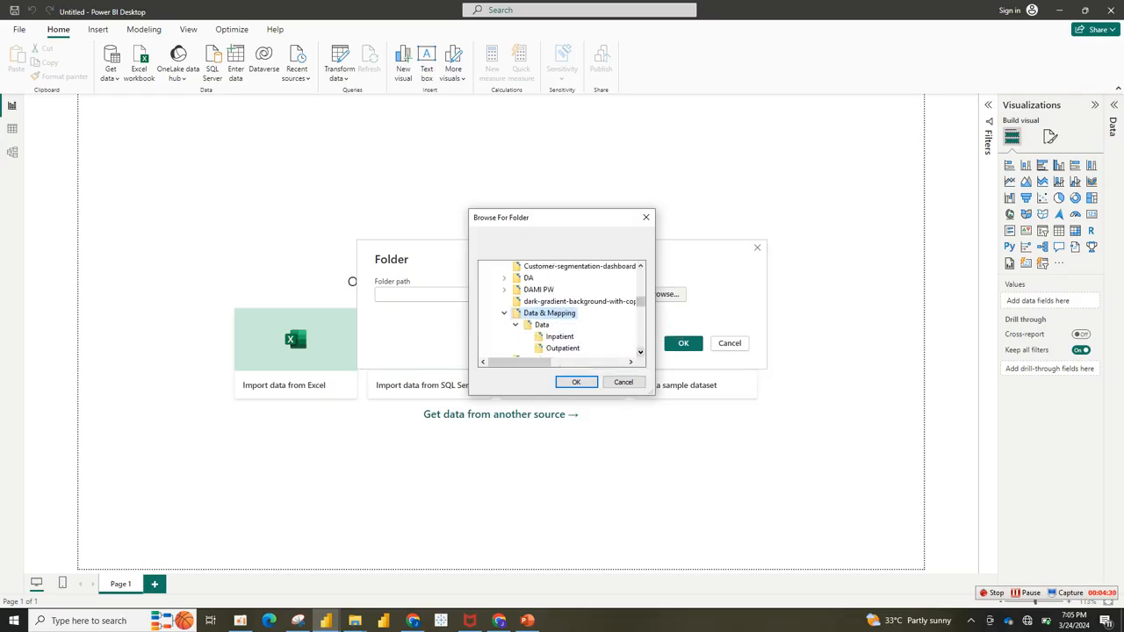
{"action": "left_click", "coordinate": [640, 352]}
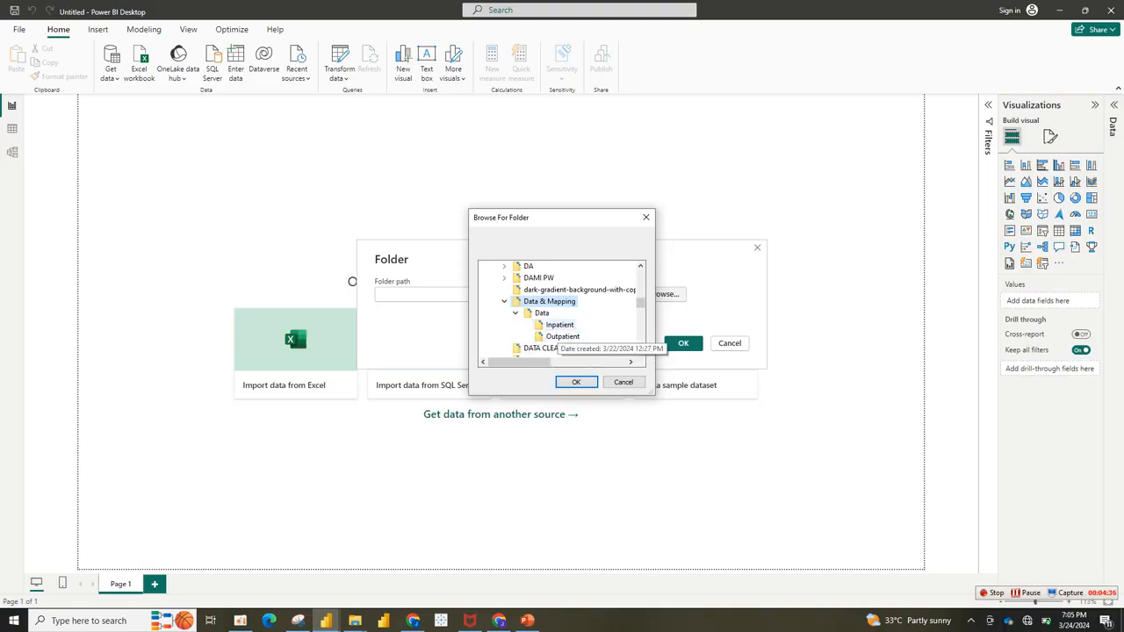
{"action": "left_click", "coordinate": [558, 326]}
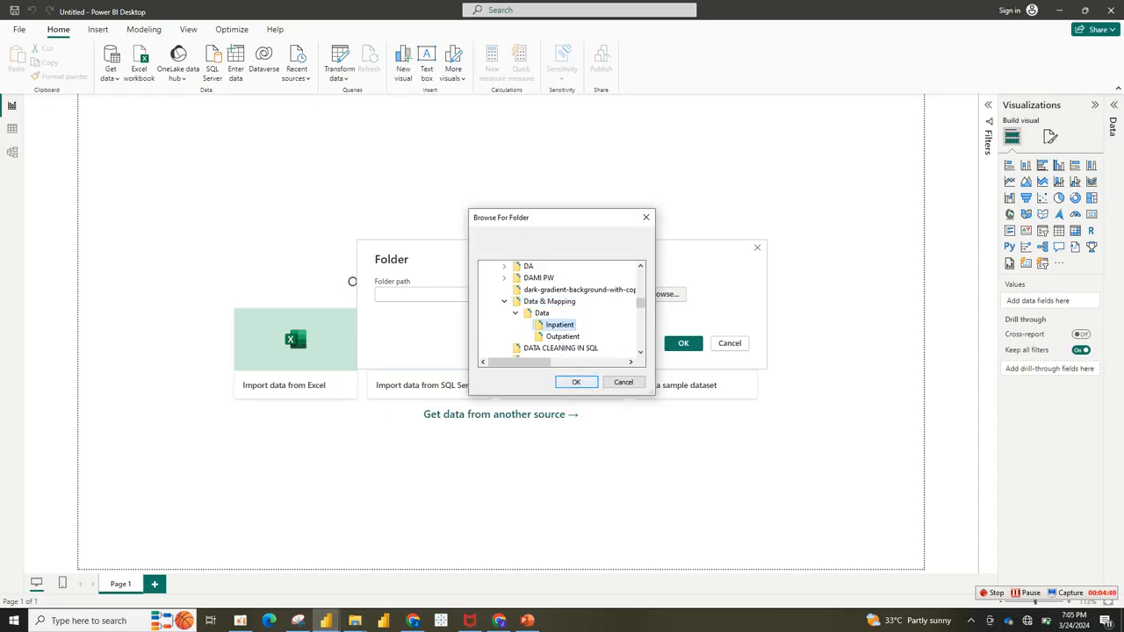
{"action": "left_click", "coordinate": [576, 382]}
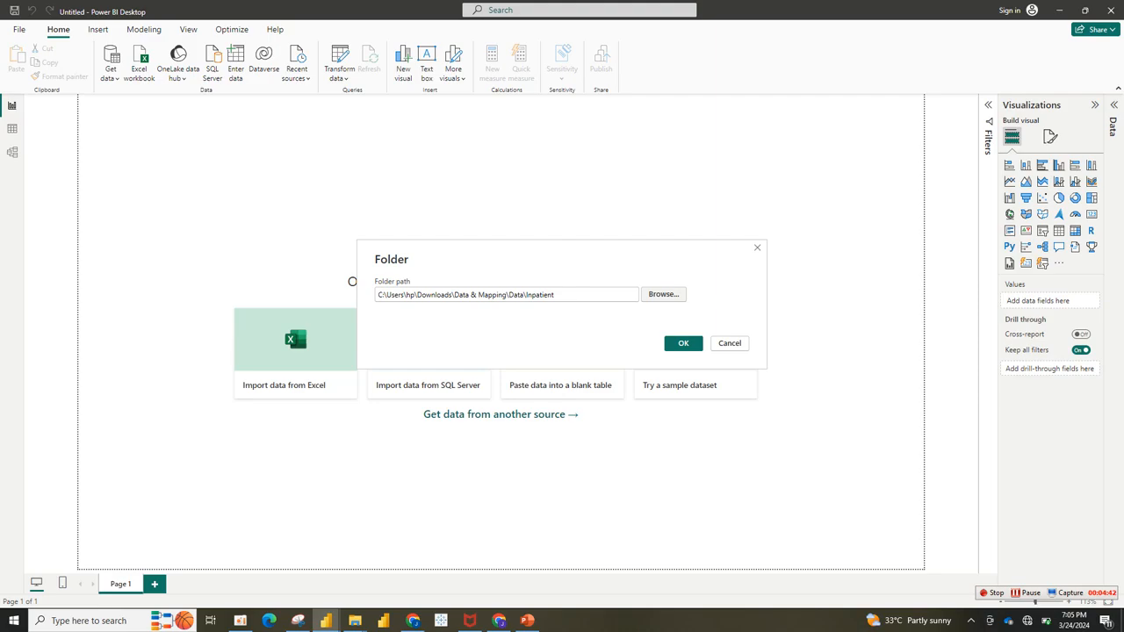
{"action": "left_click", "coordinate": [683, 343]}
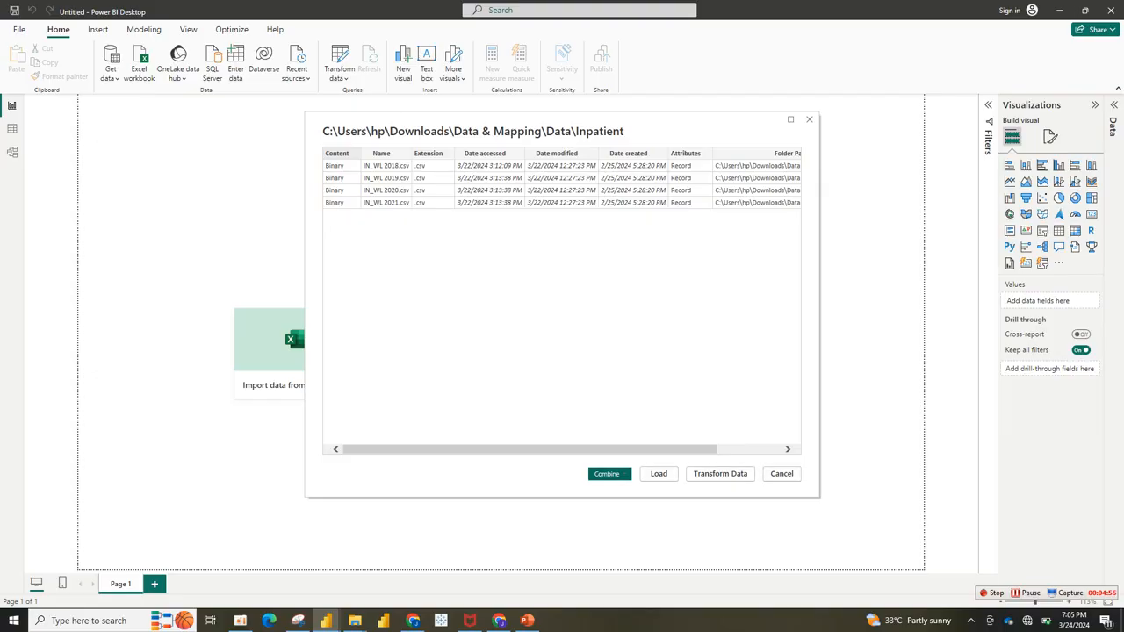
Step: Combine and transform the Inpatient CSV files, using the first file as sample and comma as delimiter
{"action": "left_click", "coordinate": [606, 473]}
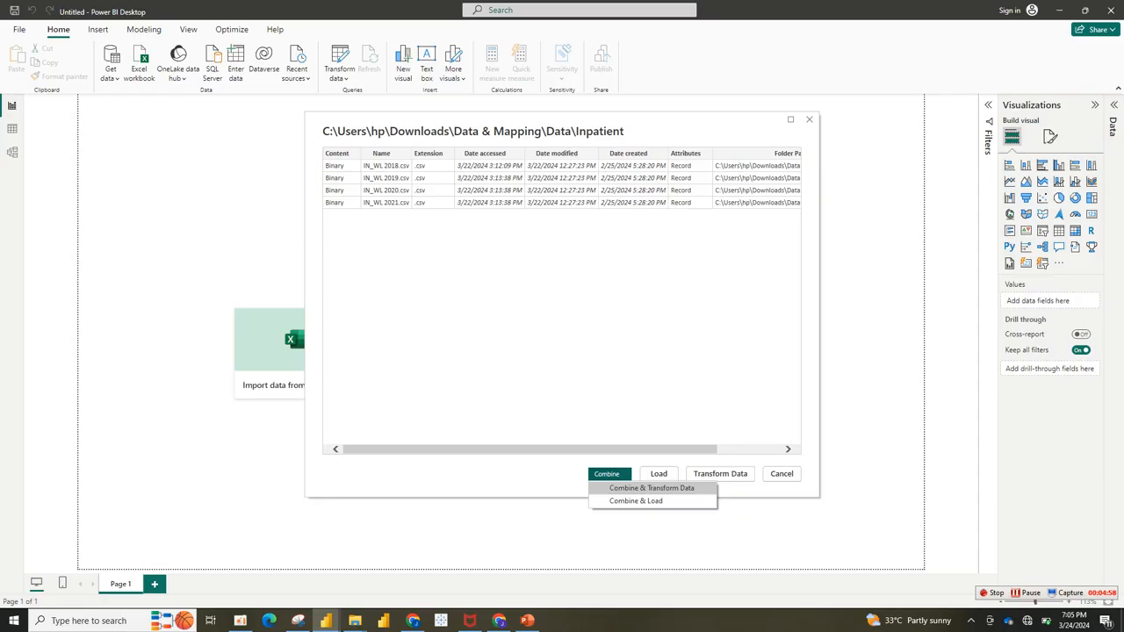
{"action": "left_click", "coordinate": [651, 488]}
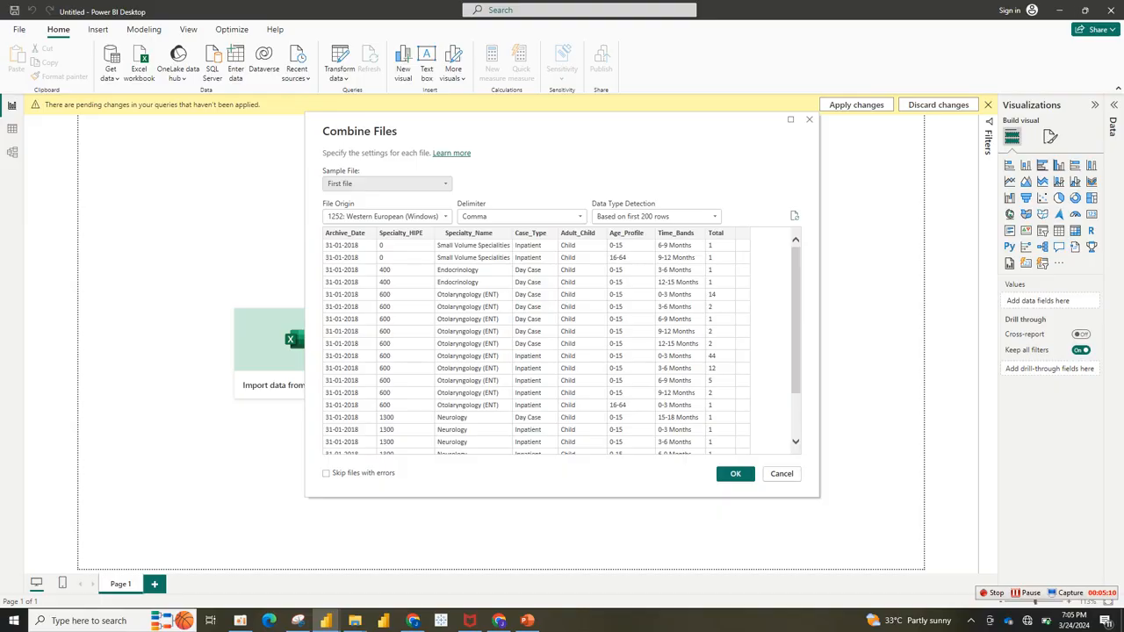
{"action": "key", "text": "Return"}
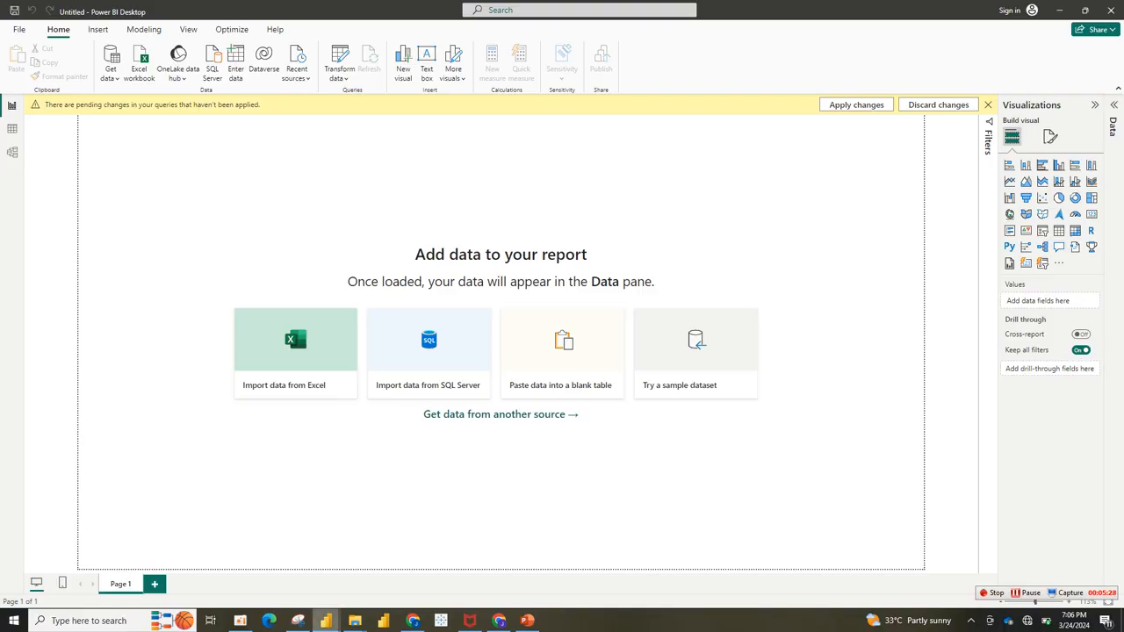
Step: Switch to the Power Query Editor and start another new source with the Folder connector
{"action": "mouse_move", "coordinate": [325, 621]}
{"action": "left_click", "coordinate": [454, 572]}
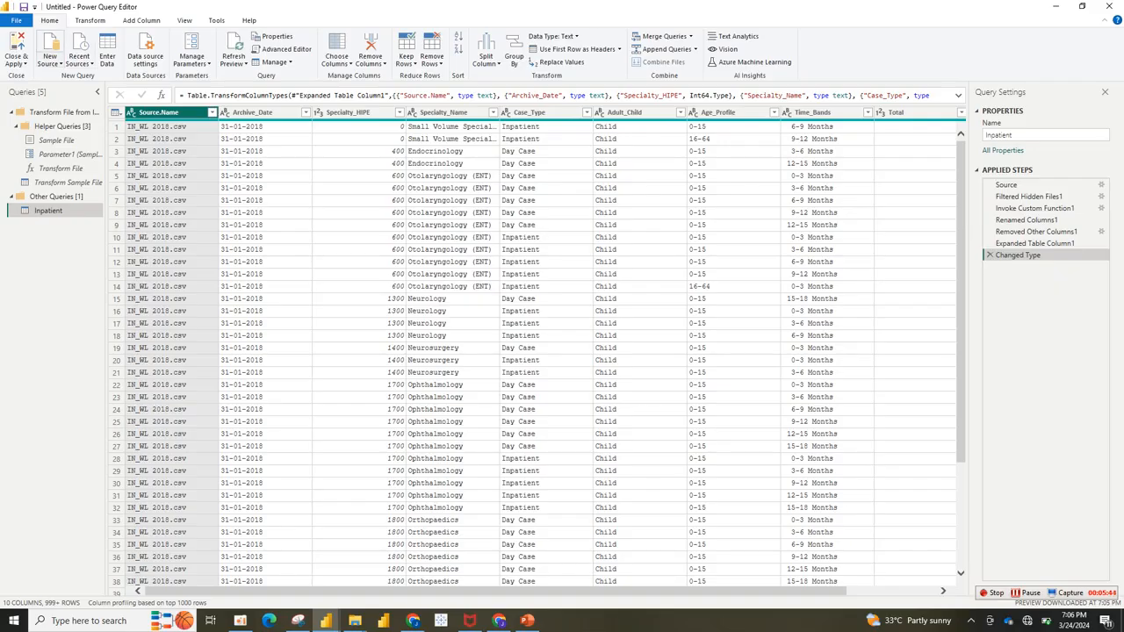
{"action": "left_click", "coordinate": [50, 59]}
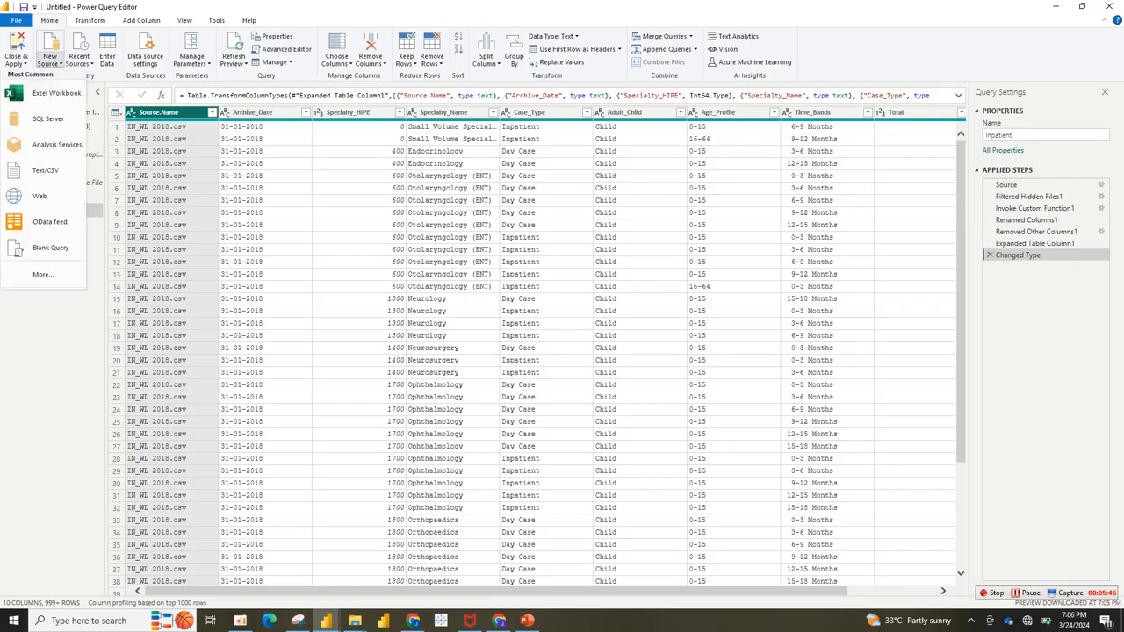
{"action": "left_click", "coordinate": [43, 275]}
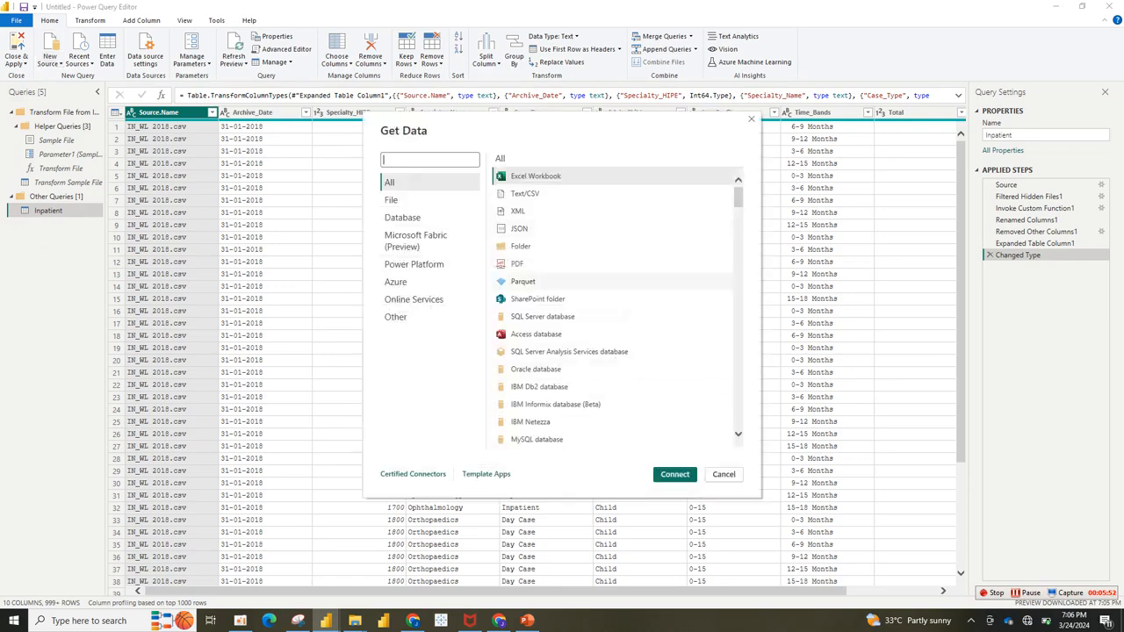
{"action": "left_click", "coordinate": [521, 246]}
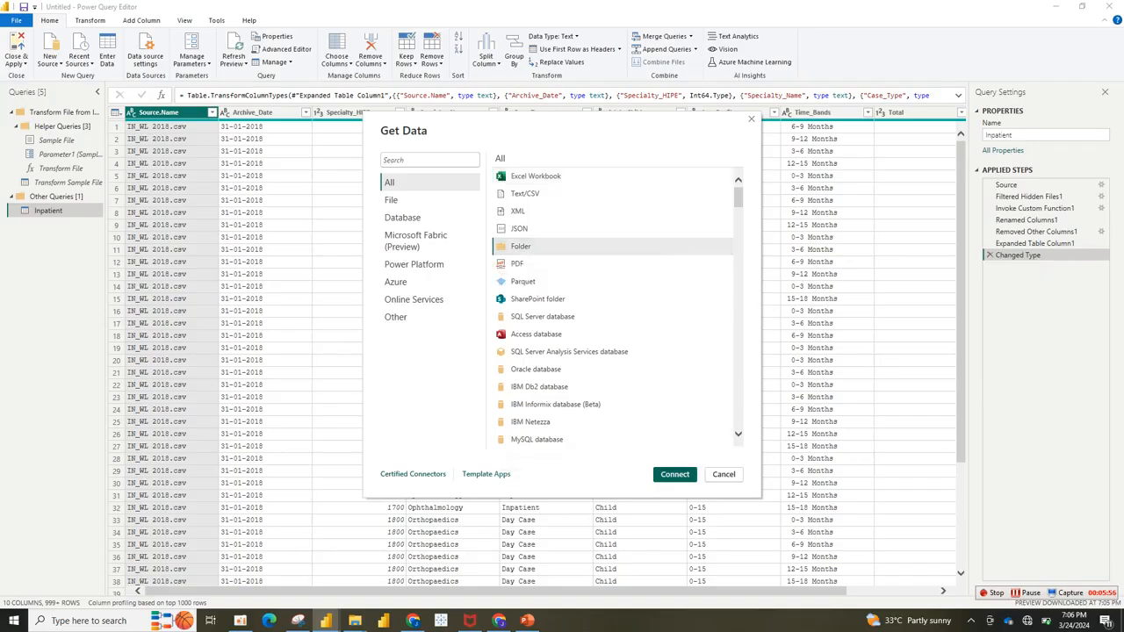
{"action": "left_click", "coordinate": [675, 475]}
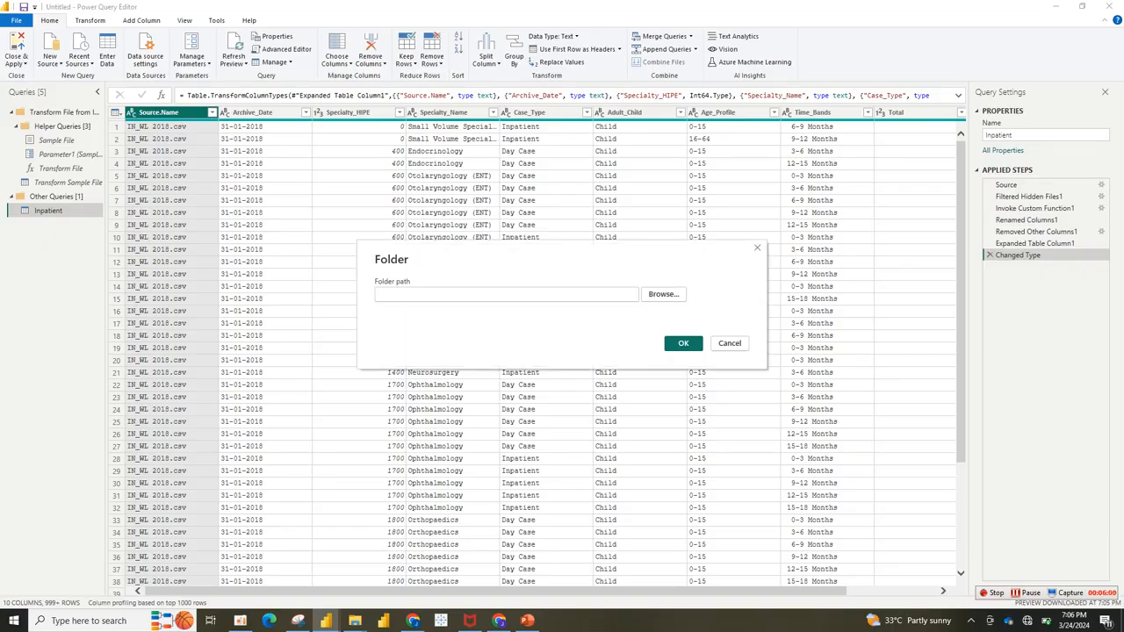
Step: Browse for the new source's folder path and expand the Data & Mapping folder within Downloads
{"action": "left_click", "coordinate": [663, 294]}
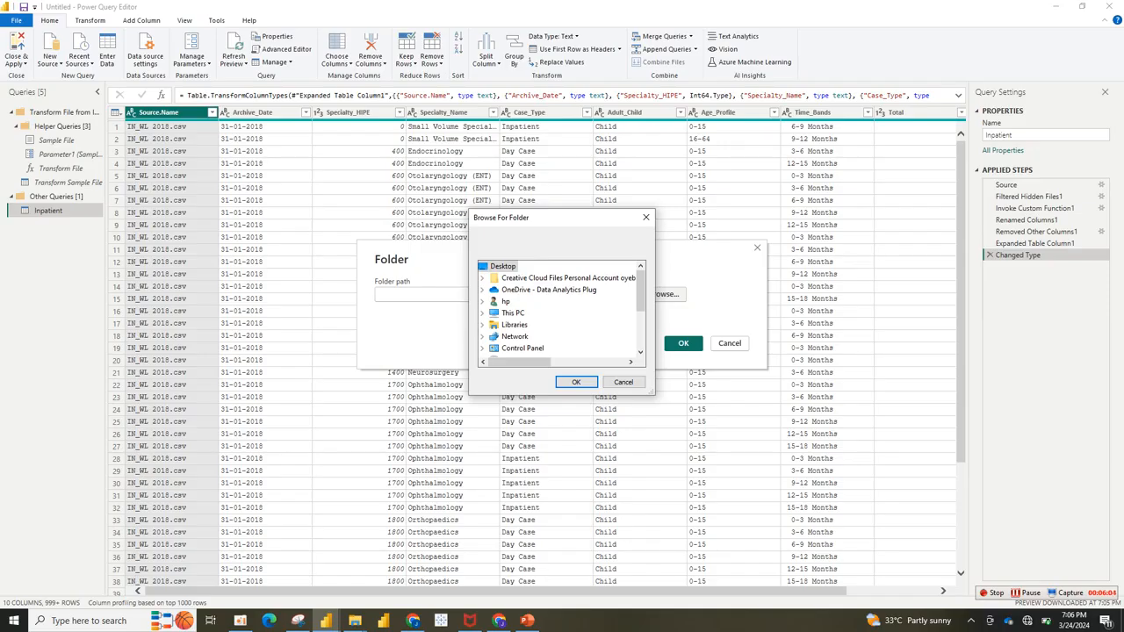
{"action": "left_click", "coordinate": [515, 314]}
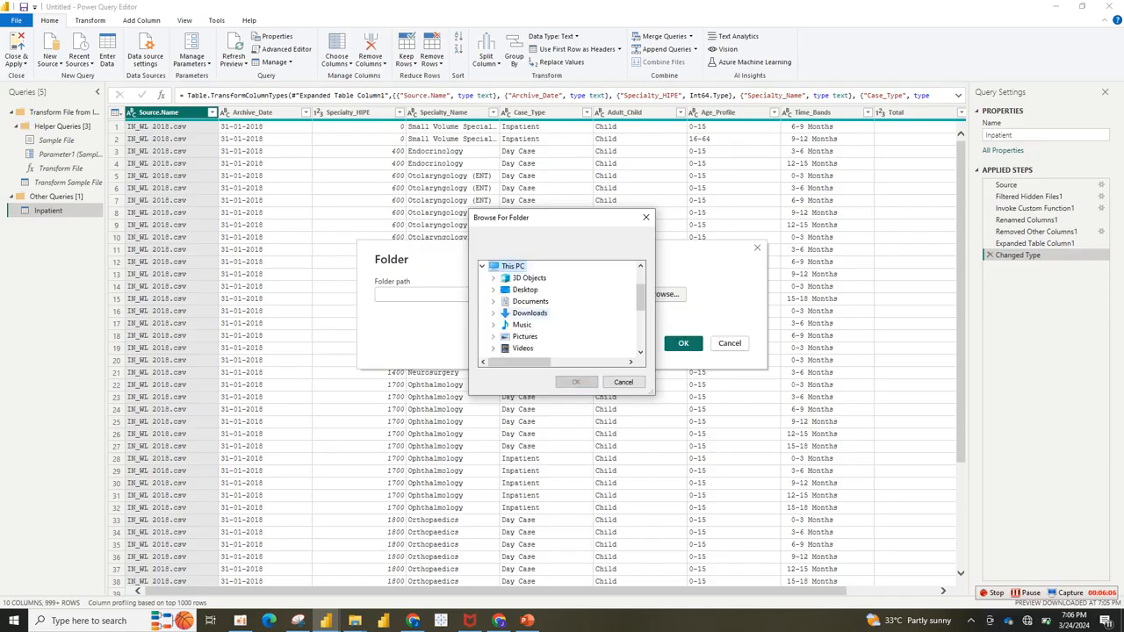
{"action": "left_click", "coordinate": [530, 313]}
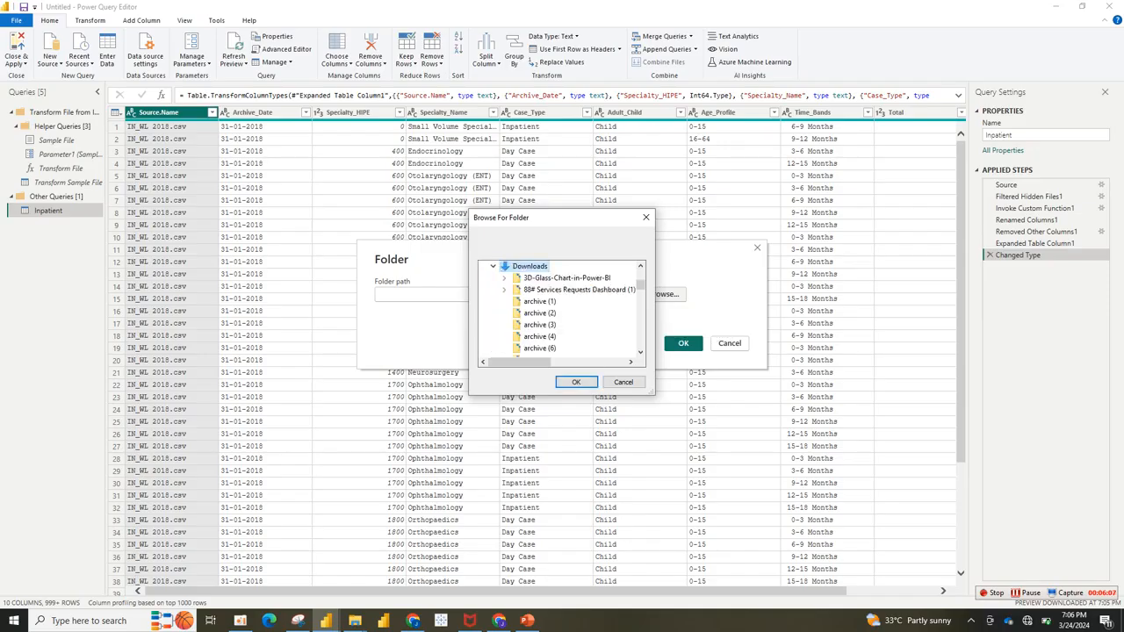
{"action": "left_click", "coordinate": [640, 353]}
{"action": "left_click", "coordinate": [640, 352]}
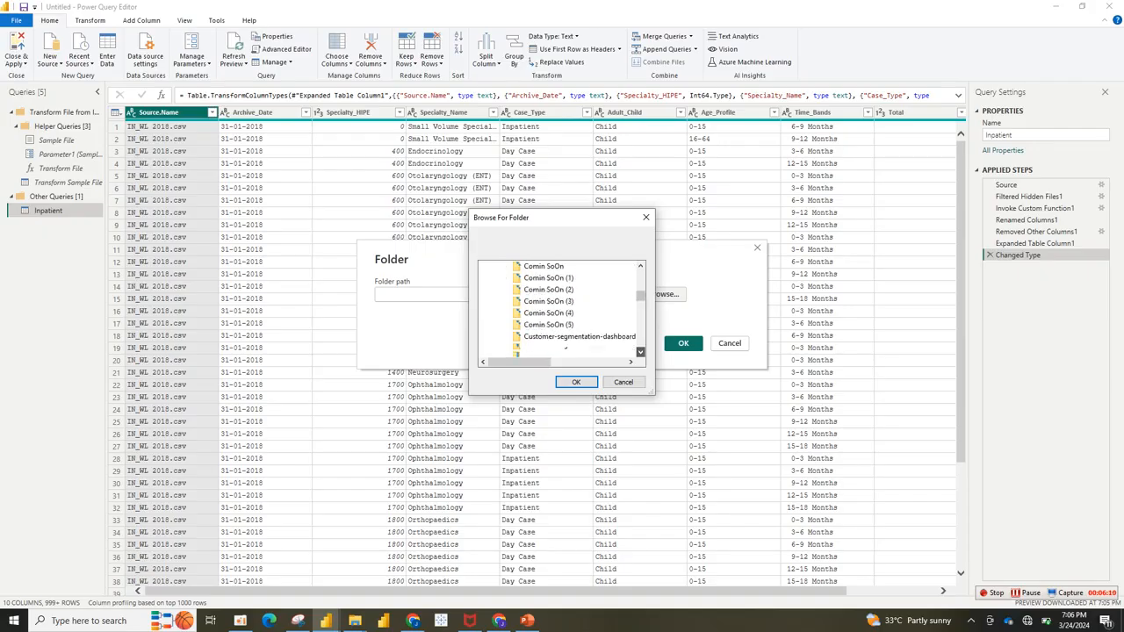
{"action": "left_click", "coordinate": [640, 352]}
{"action": "left_click", "coordinate": [640, 352]}
{"action": "left_click", "coordinate": [640, 352]}
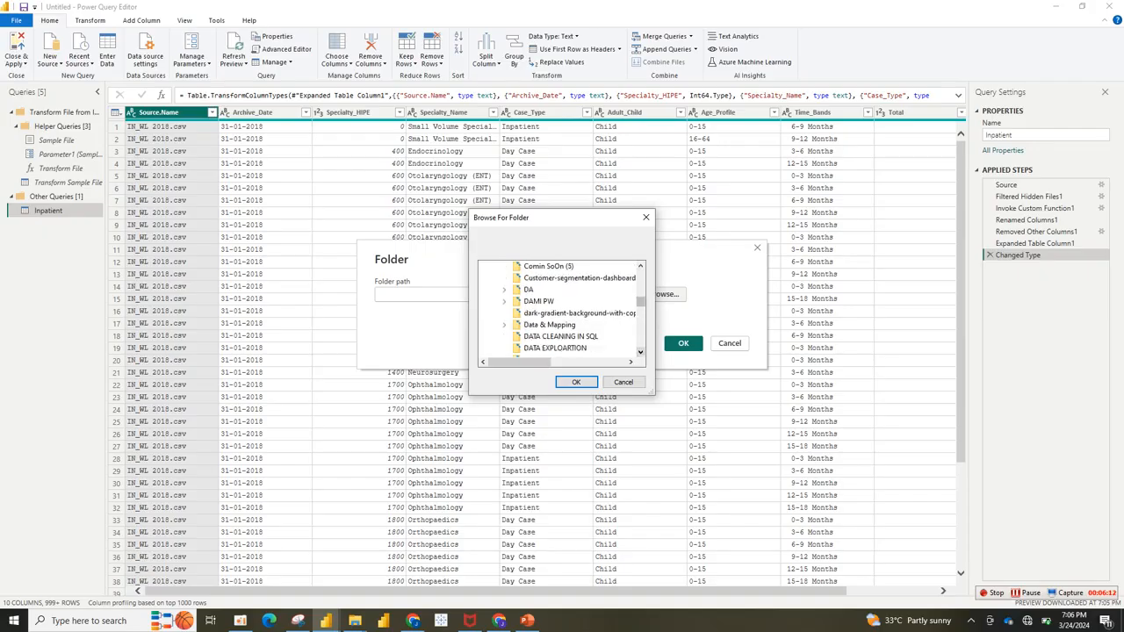
{"action": "left_click", "coordinate": [549, 325]}
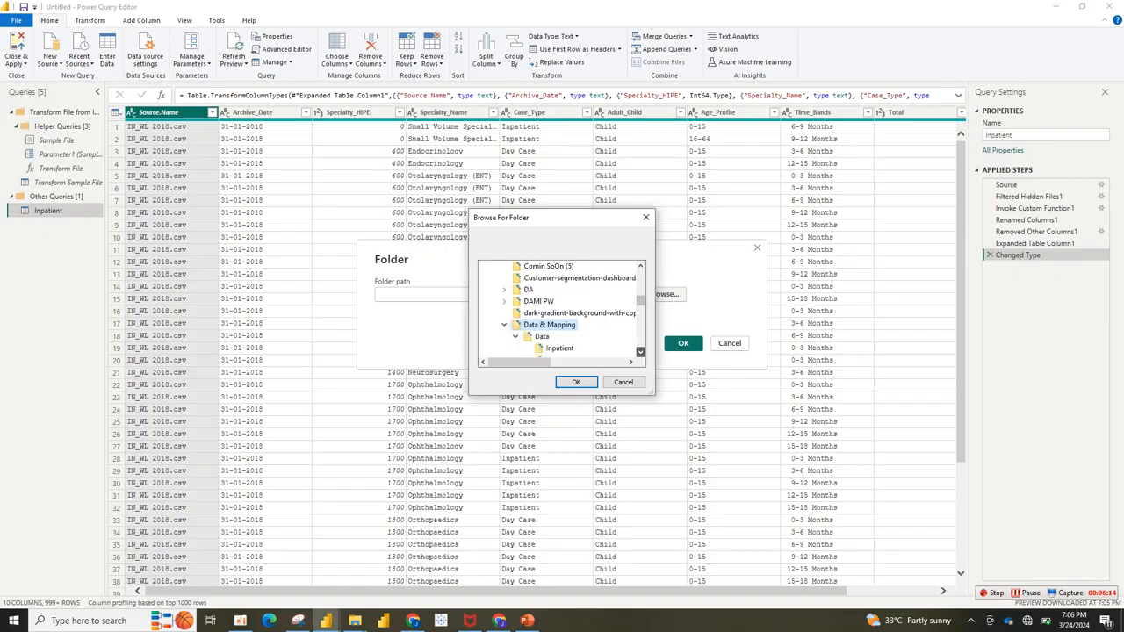
Step: Connect to the Outpatient subfolder of Data and combine and transform its CSV files, using the first file as sample and comma as delimiter
{"action": "left_click", "coordinate": [562, 325]}
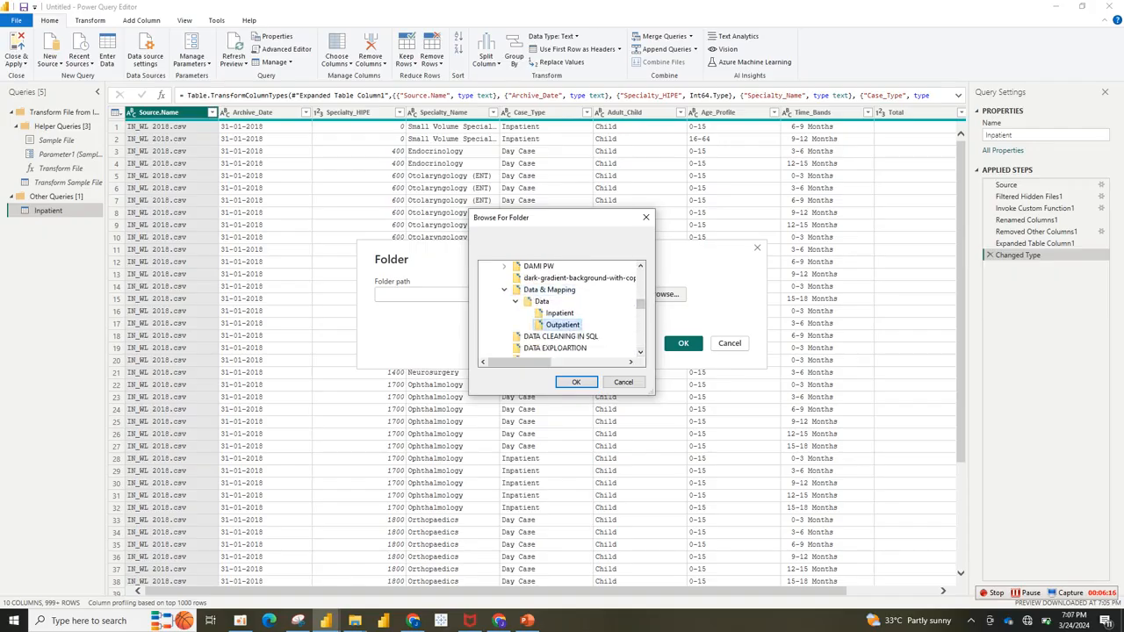
{"action": "left_click", "coordinate": [575, 382]}
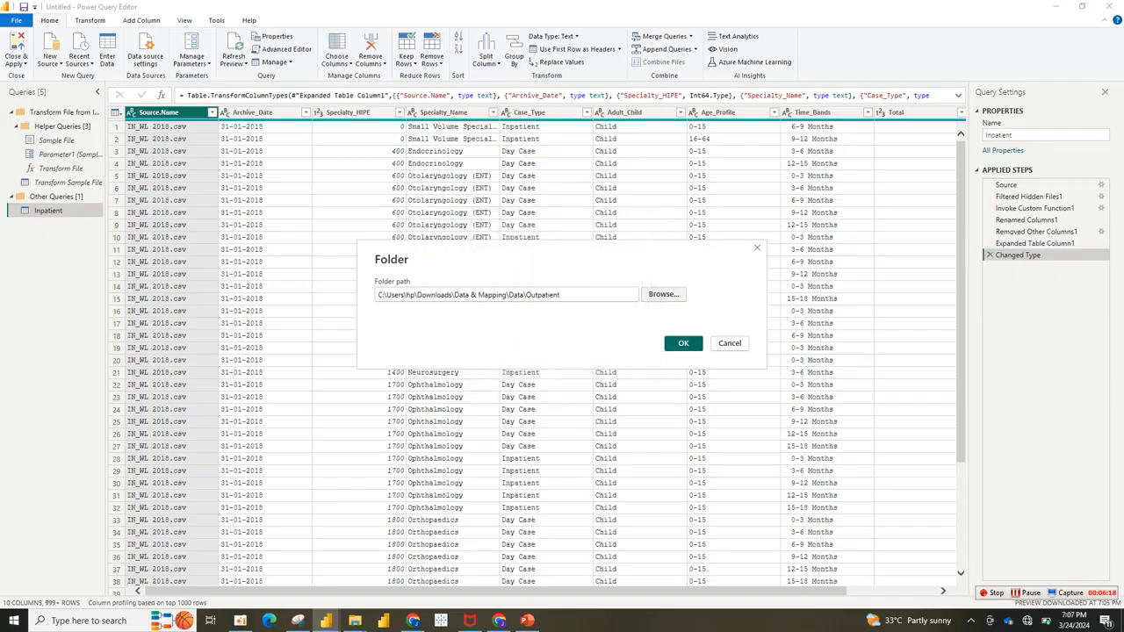
{"action": "left_click", "coordinate": [684, 343]}
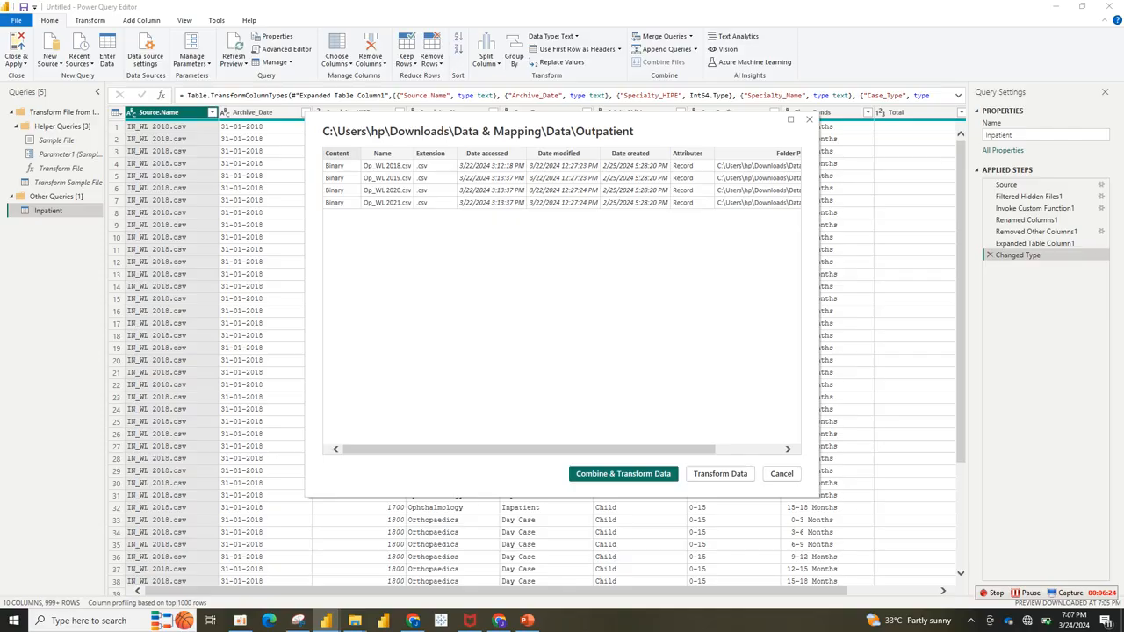
{"action": "left_click", "coordinate": [624, 474]}
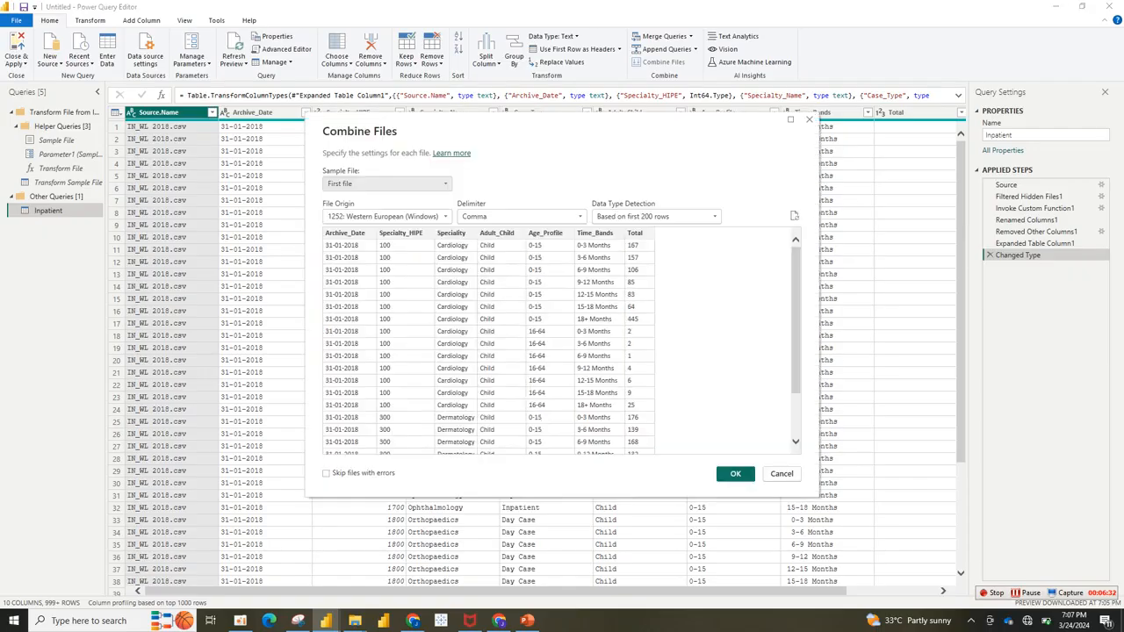
{"action": "key", "text": "Return"}
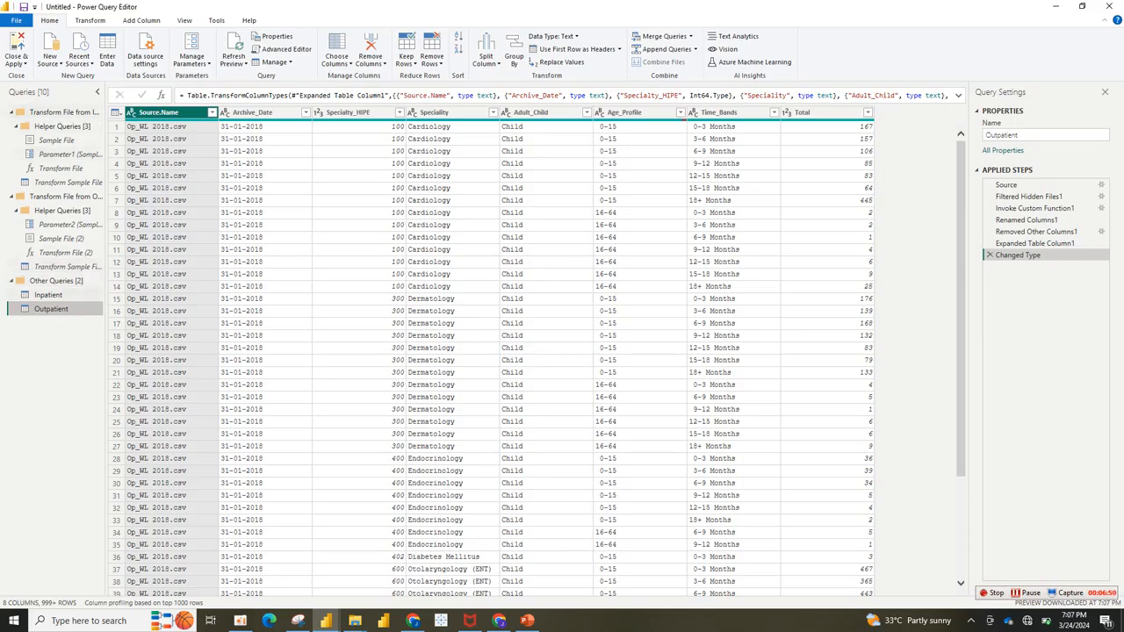
Step: Move the Outpatient query above the Inpatient query in Other Queries and display the Inpatient table
{"action": "left_click_drag", "start_coordinate": [35, 295], "coordinate": [28, 308]}
{"action": "left_click_drag", "start_coordinate": [53, 309], "coordinate": [55, 293]}
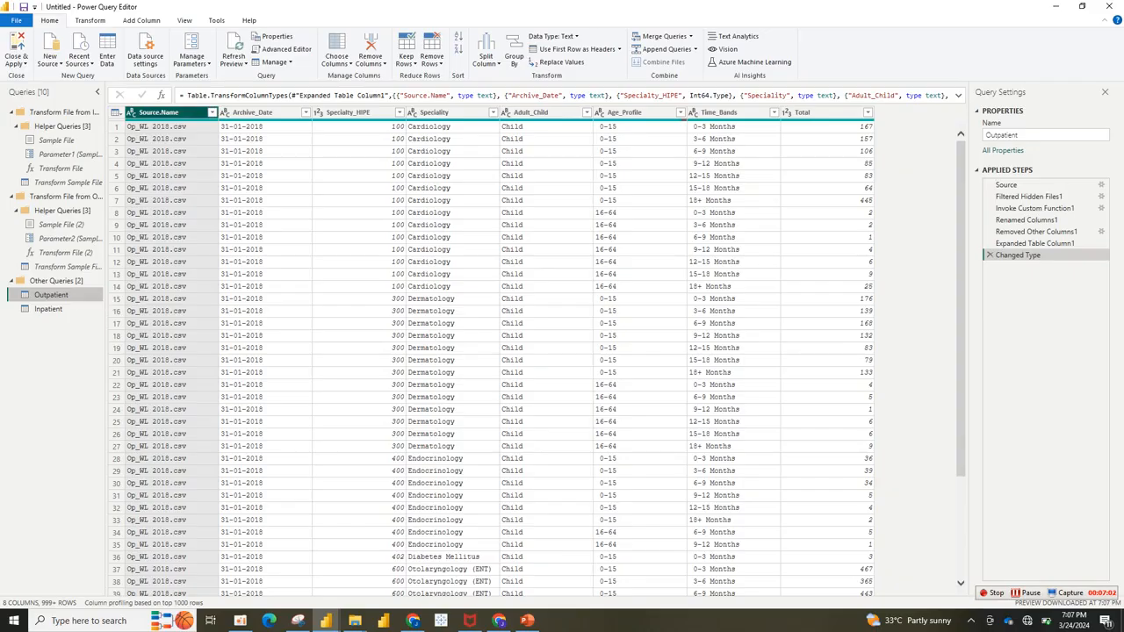
{"action": "left_click", "coordinate": [49, 309]}
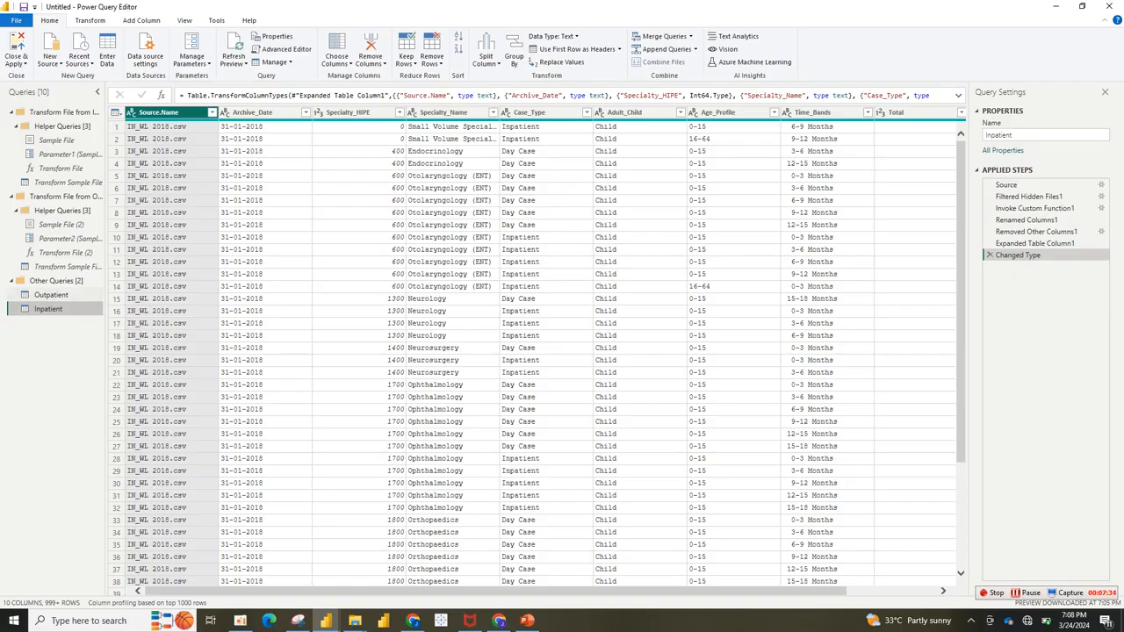
Step: In the Outpatient query, rename the Source.Name column as Source Name and Archive_Date as Archive Date
{"action": "left_click", "coordinate": [51, 295]}
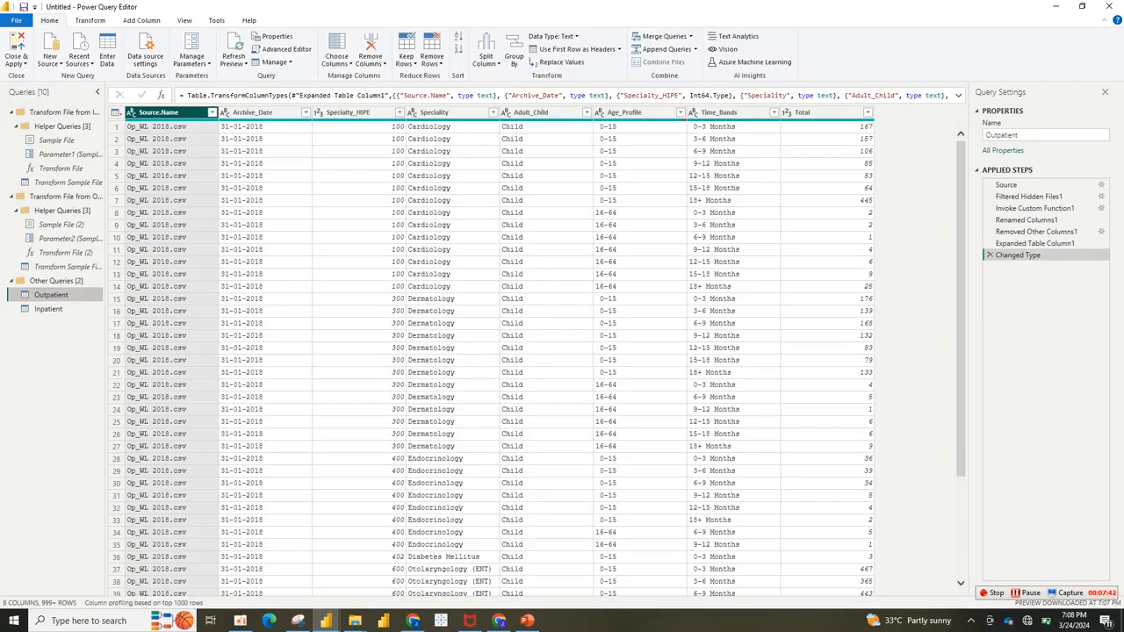
{"action": "double_click", "coordinate": [168, 113]}
{"action": "left_click", "coordinate": [179, 112]}
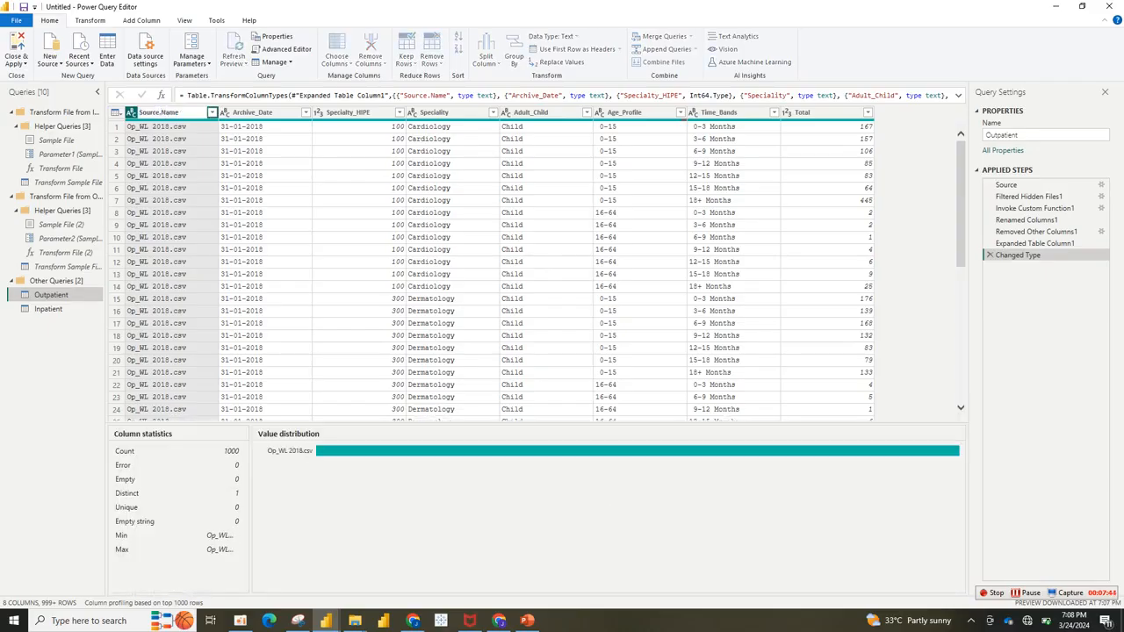
{"action": "key", "text": "BackSpace"}
{"action": "key", "text": "Return"}
{"action": "double_click", "coordinate": [264, 112]}
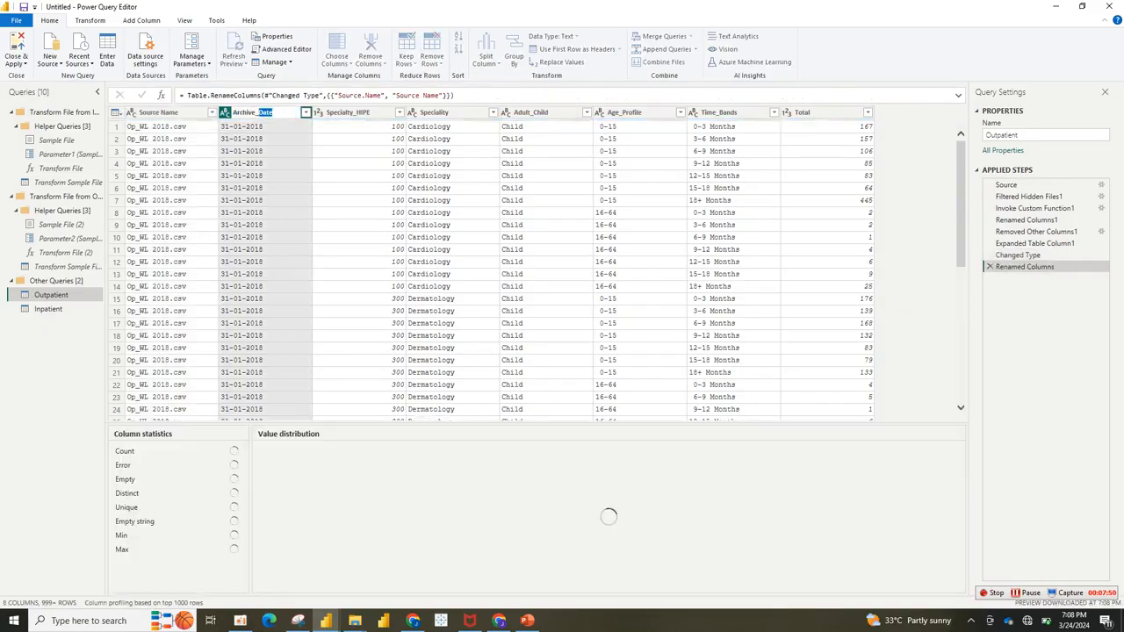
{"action": "left_click", "coordinate": [259, 113]}
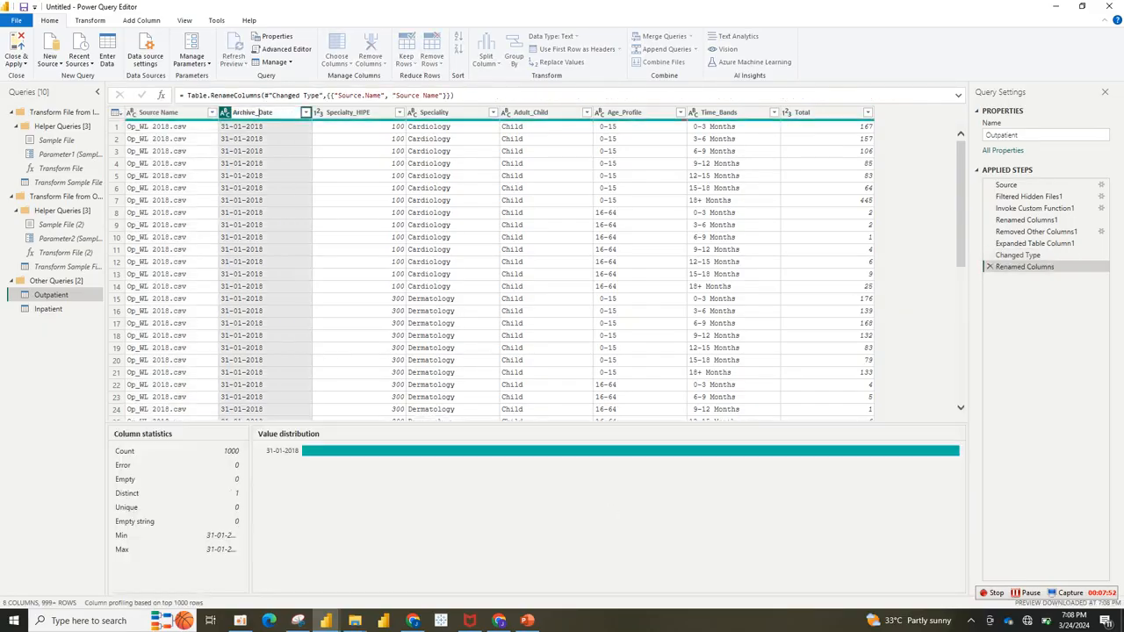
{"action": "key", "text": "BackSpace"}
{"action": "key", "text": "Tab"}
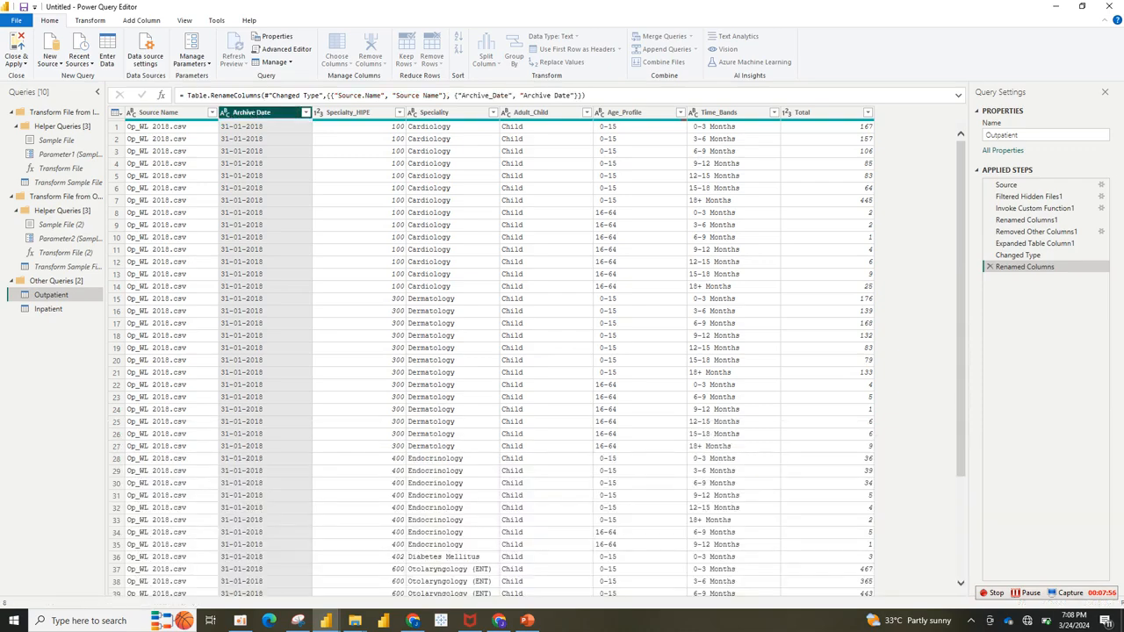
Step: Rename the Outpatient columns Specialty_HIPE as Specialty HIPE and Adult_Child as Adult Child
{"action": "left_click", "coordinate": [355, 113]}
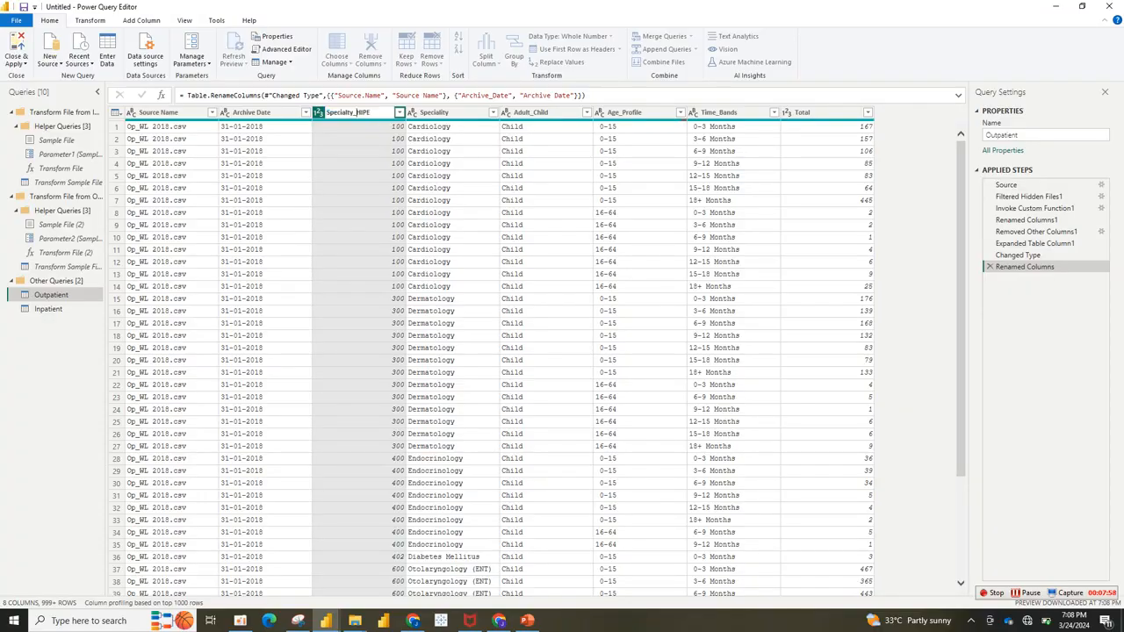
{"action": "key", "text": "BackSpace"}
{"action": "key", "text": "Return"}
{"action": "double_click", "coordinate": [531, 112]}
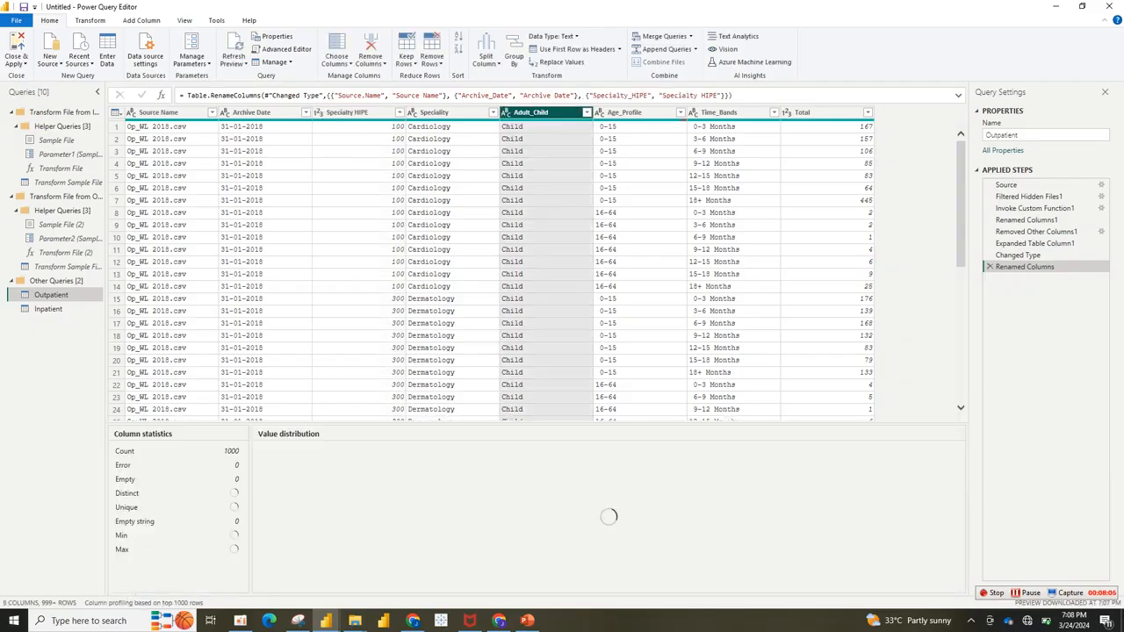
{"action": "left_click", "coordinate": [532, 113]}
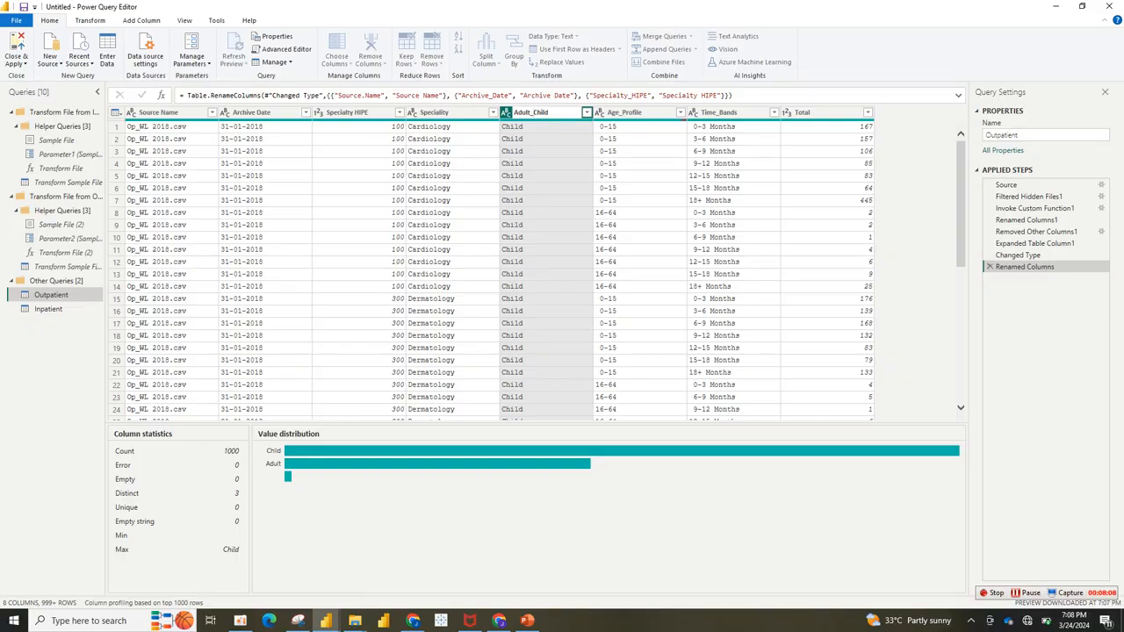
{"action": "left_click_drag", "start_coordinate": [532, 113], "coordinate": [548, 113]}
{"action": "left_click", "coordinate": [533, 113]}
{"action": "key", "text": "BackSpace"}
{"action": "key", "text": "Return"}
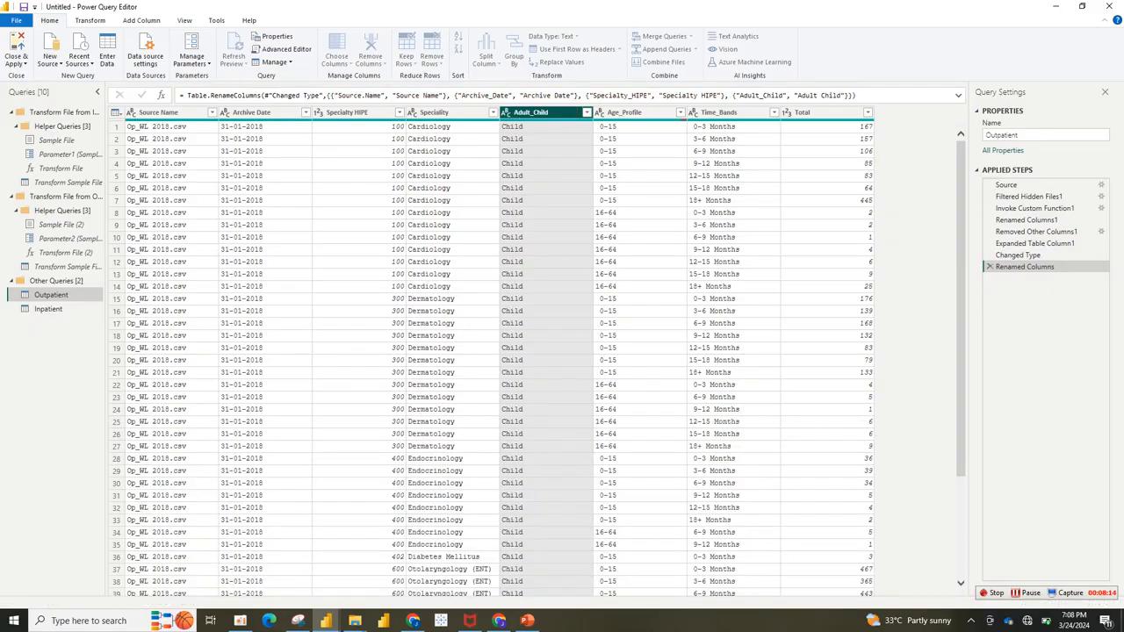
Step: Rename the Outpatient columns Age_Profile as Age Profile and Time_Bands as Time Bands
{"action": "double_click", "coordinate": [624, 113]}
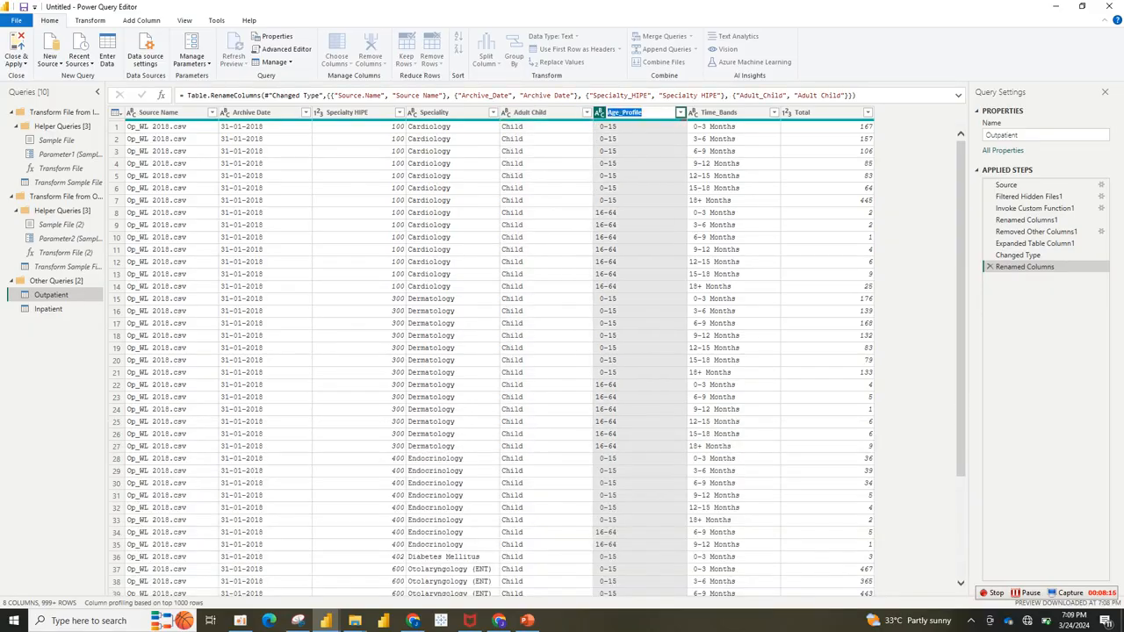
{"action": "left_click", "coordinate": [625, 112]}
{"action": "key", "text": "BackSpace"}
{"action": "key", "text": "Return"}
{"action": "double_click", "coordinate": [719, 113]}
{"action": "left_click_drag", "start_coordinate": [720, 113], "coordinate": [739, 112]}
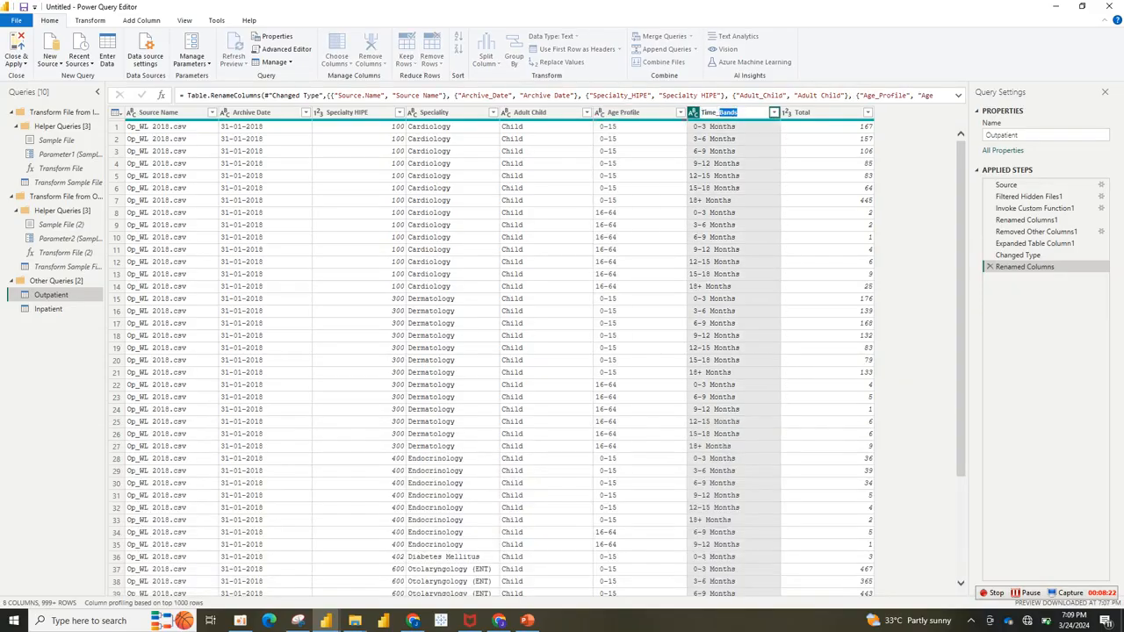
{"action": "left_click", "coordinate": [719, 113]}
{"action": "key", "text": "BackSpace"}
{"action": "key", "text": "Return"}
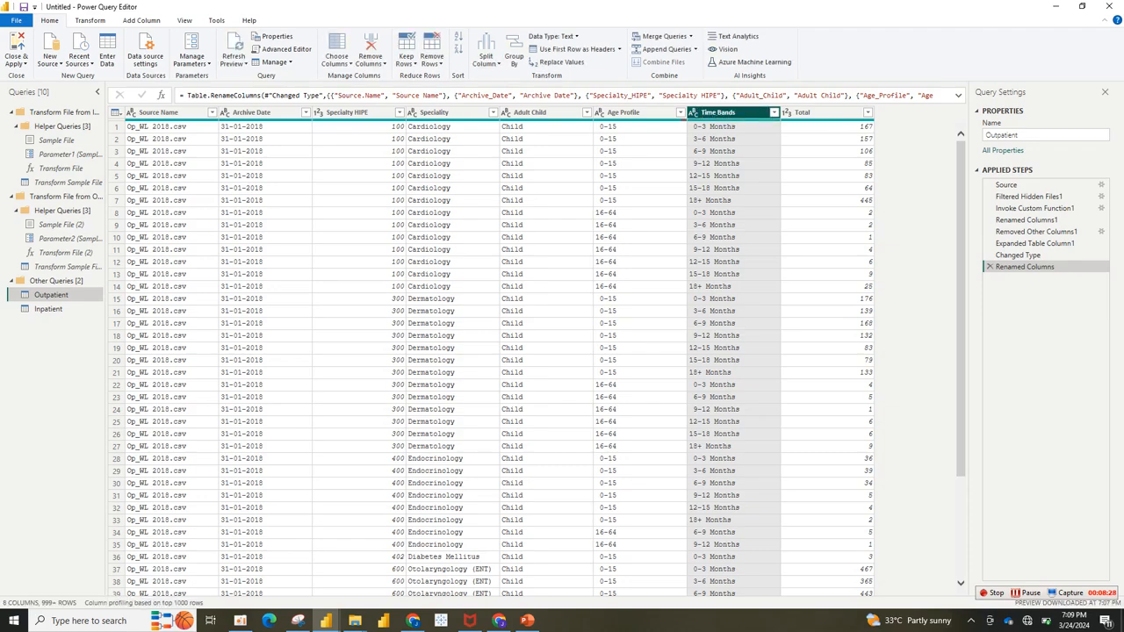
Step: In the Inpatient query, rename the Source.Name column as Source Name and Archive_Date as Archive Date
{"action": "double_click", "coordinate": [49, 309]}
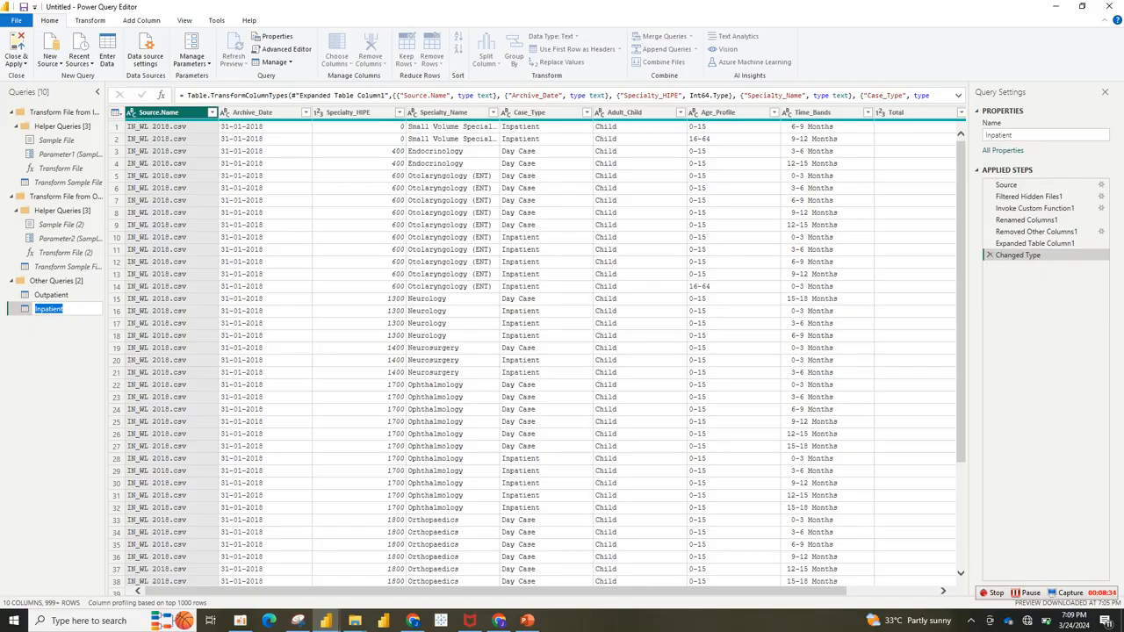
{"action": "key", "text": "Return"}
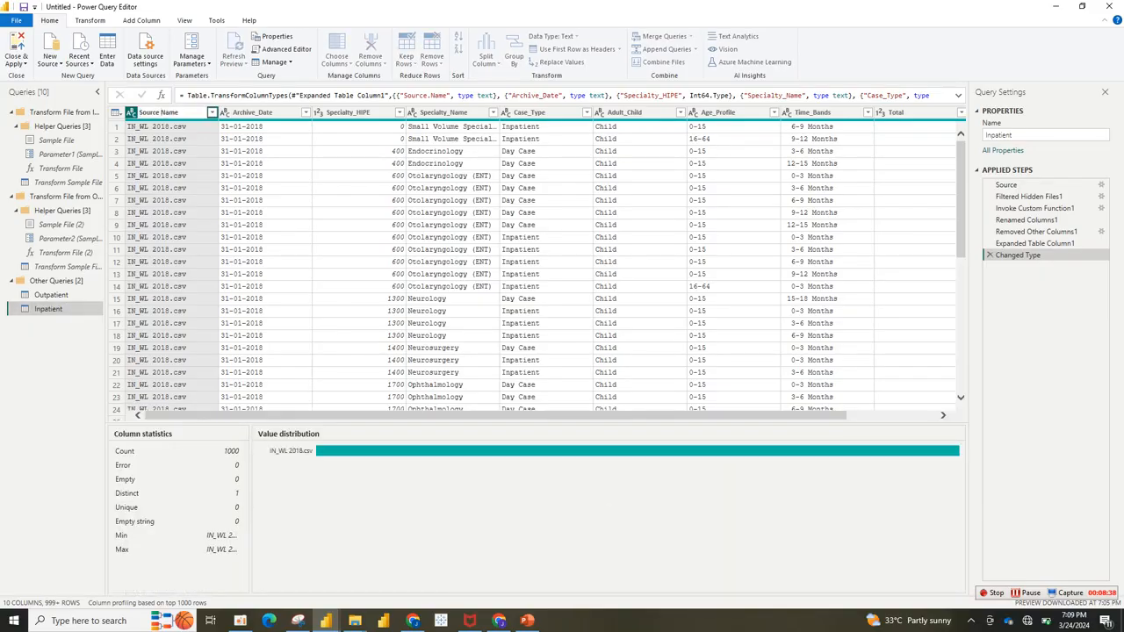
{"action": "key", "text": "Return"}
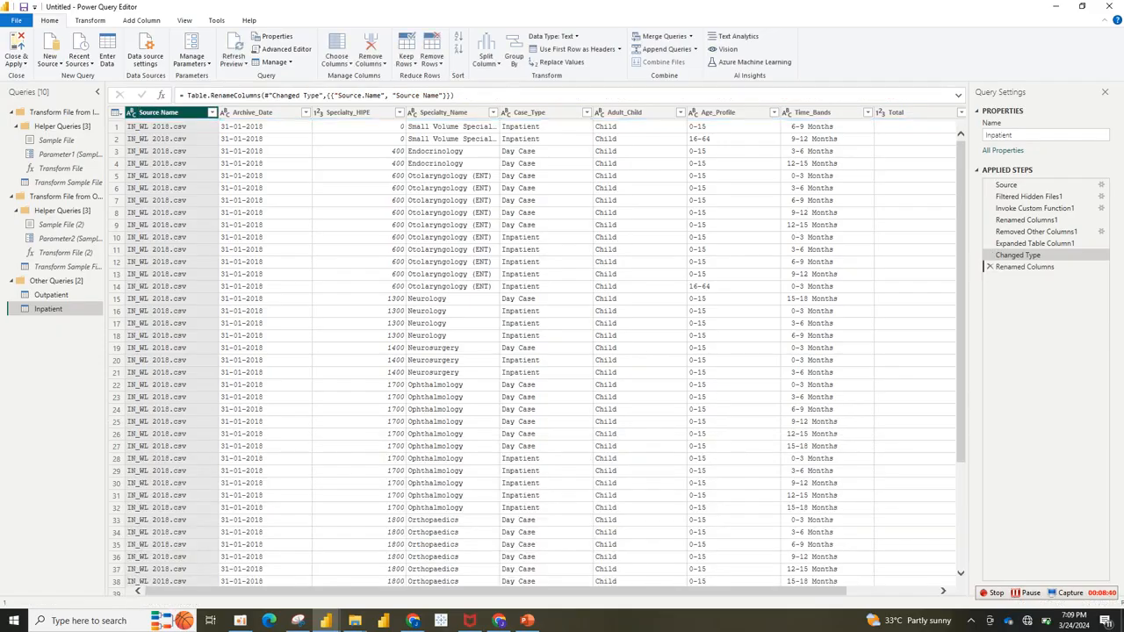
{"action": "double_click", "coordinate": [253, 112]}
{"action": "left_click", "coordinate": [256, 112]}
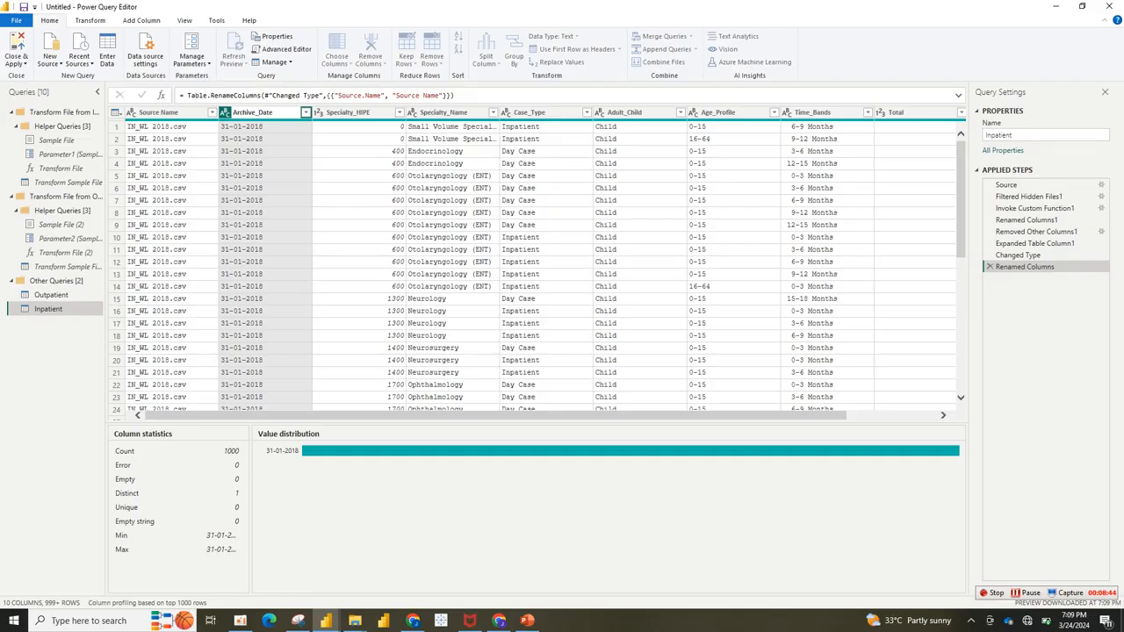
{"action": "key", "text": "Delete"}
{"action": "key", "text": "Return"}
Step: Rename the Inpatient columns Specialty_HIPE as Specialty HIPE and Specialty_Name as Specialty Name
{"action": "double_click", "coordinate": [357, 112]}
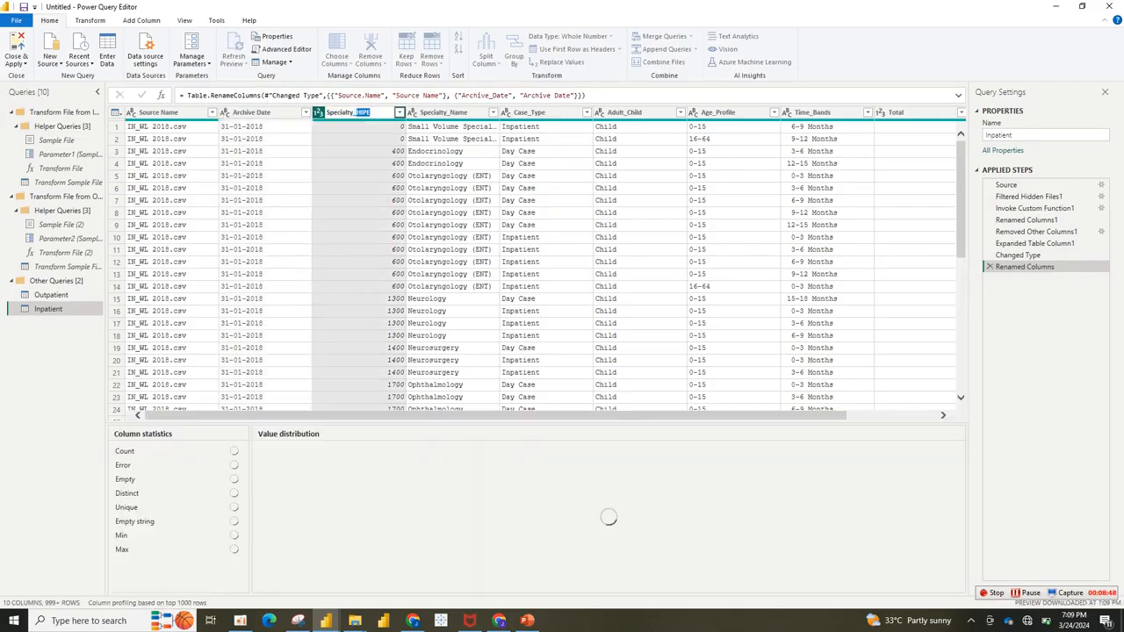
{"action": "left_click", "coordinate": [357, 112]}
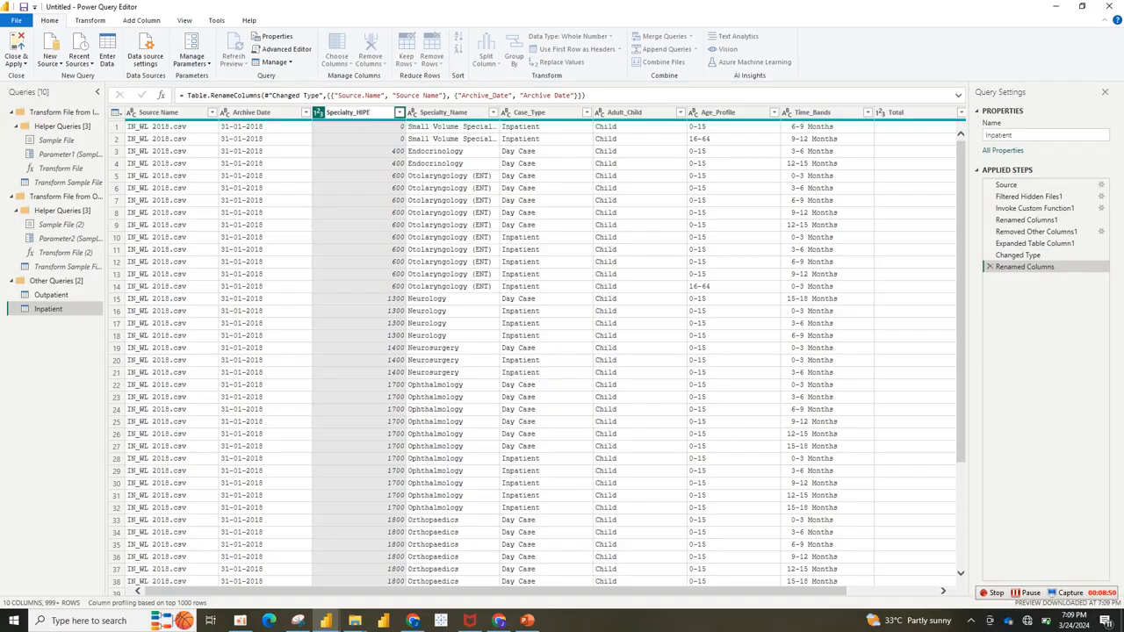
{"action": "key", "text": "BackSpace"}
{"action": "key", "text": "Return"}
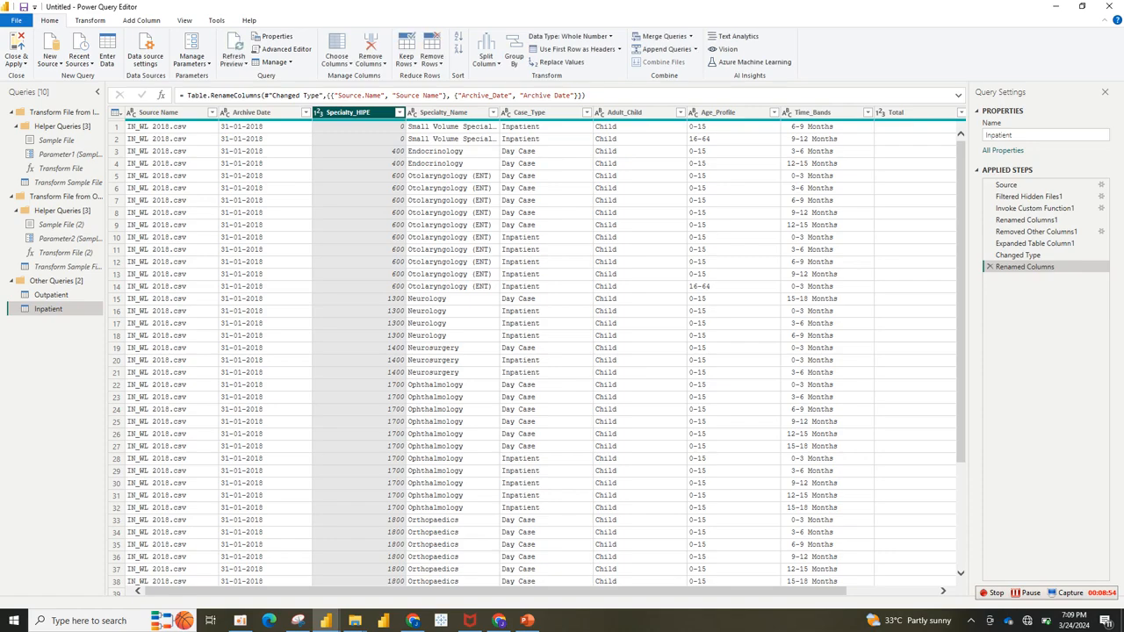
{"action": "double_click", "coordinate": [458, 112]}
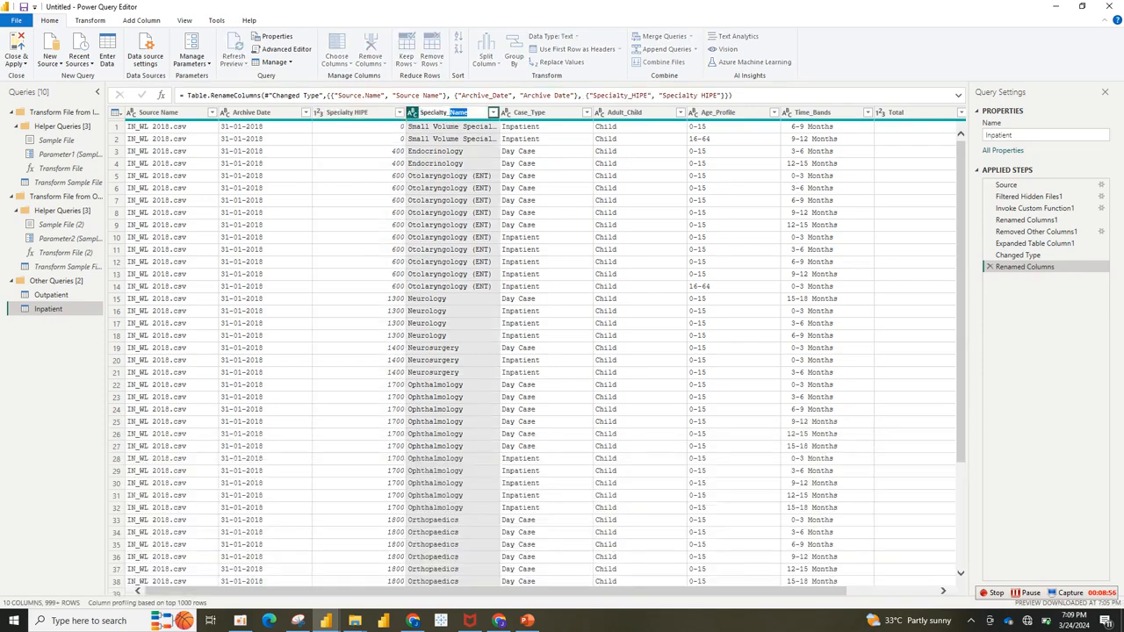
{"action": "left_click", "coordinate": [450, 112]}
{"action": "key", "text": "BackSpace"}
{"action": "key", "text": "Return"}
Step: Rename the remaining underscored Inpatient columns as Case Type, Adult Child, Age Profile and Time Bands
{"action": "double_click", "coordinate": [538, 113]}
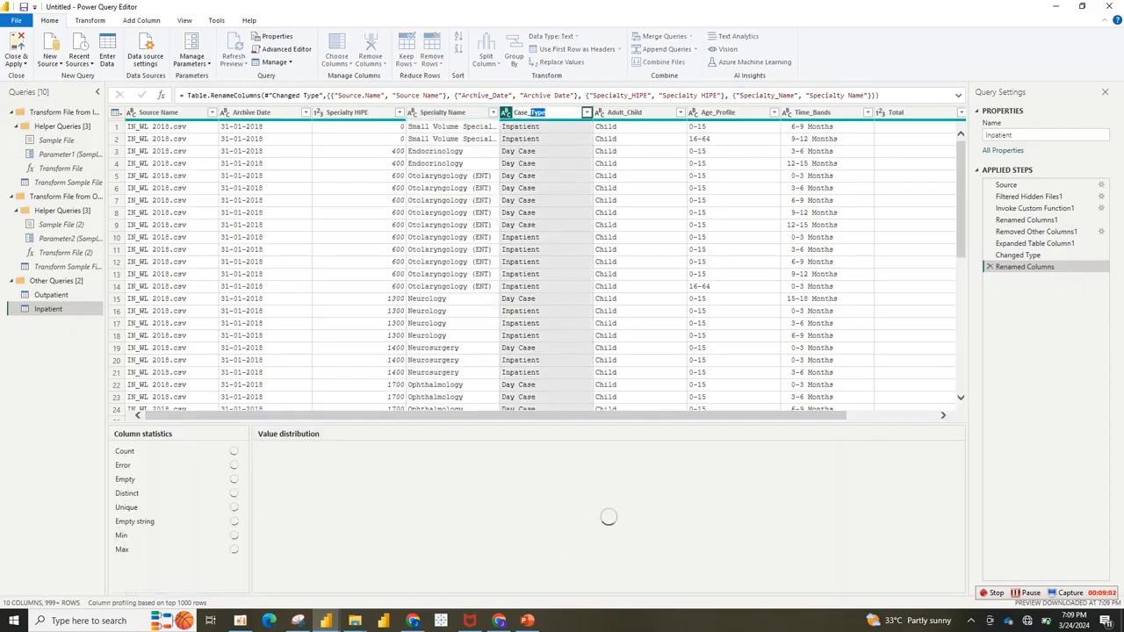
{"action": "left_click", "coordinate": [532, 113]}
{"action": "key", "text": "BackSpace"}
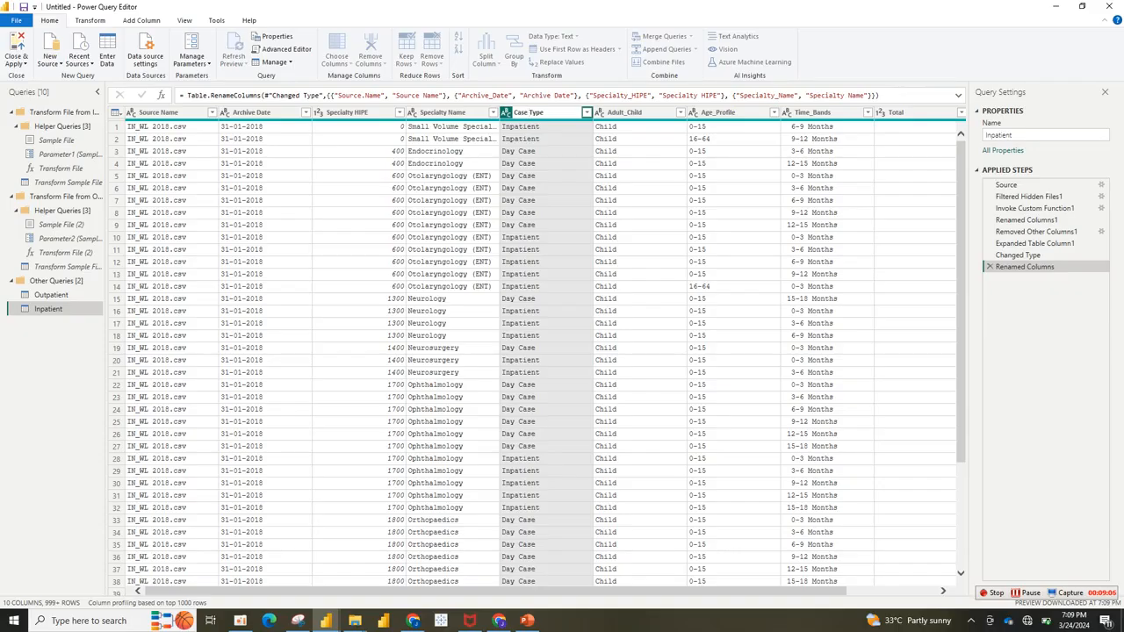
{"action": "left_click", "coordinate": [1026, 592]}
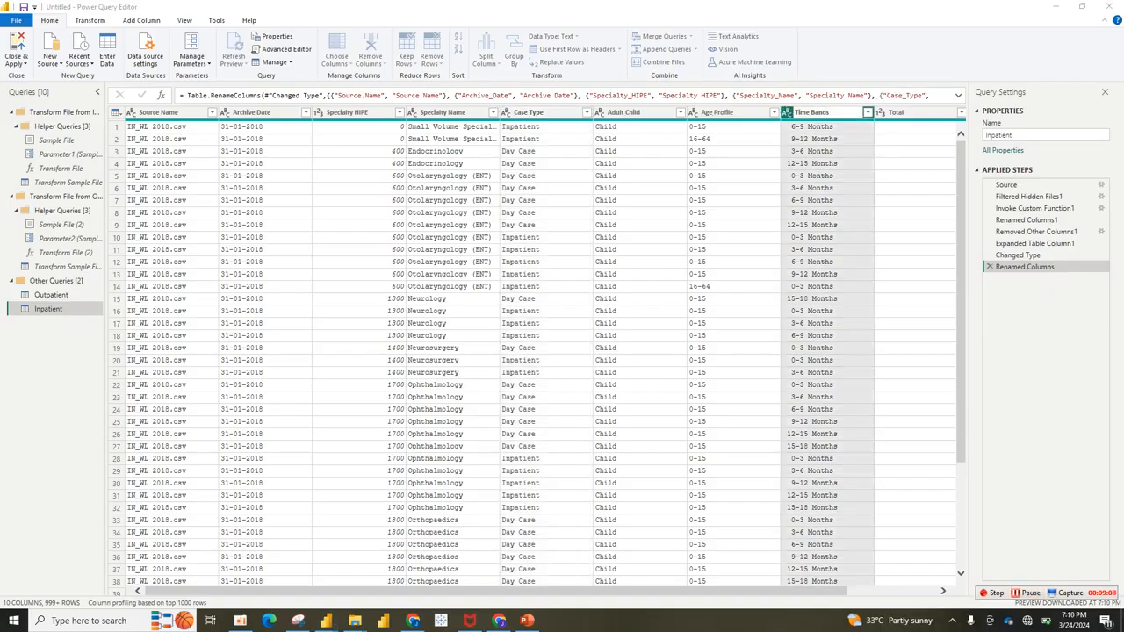
{"action": "left_click", "coordinate": [813, 113]}
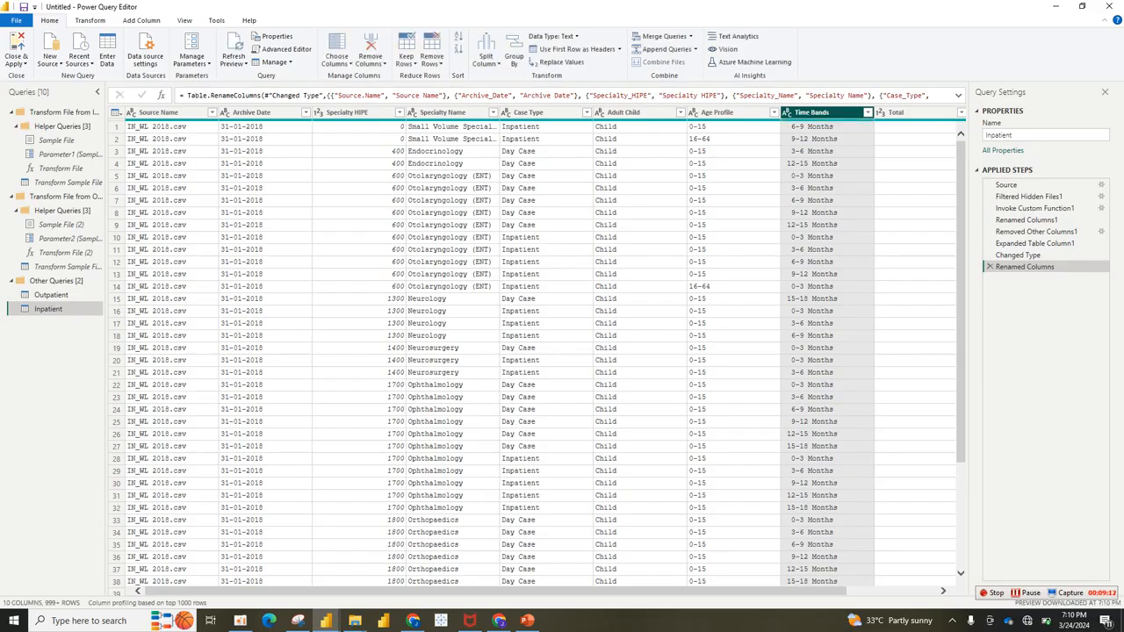
Step: Rename the Inpatient column Specialty Name as Speciality, matching the column name in the Outpatient query
{"action": "left_click", "coordinate": [443, 112]}
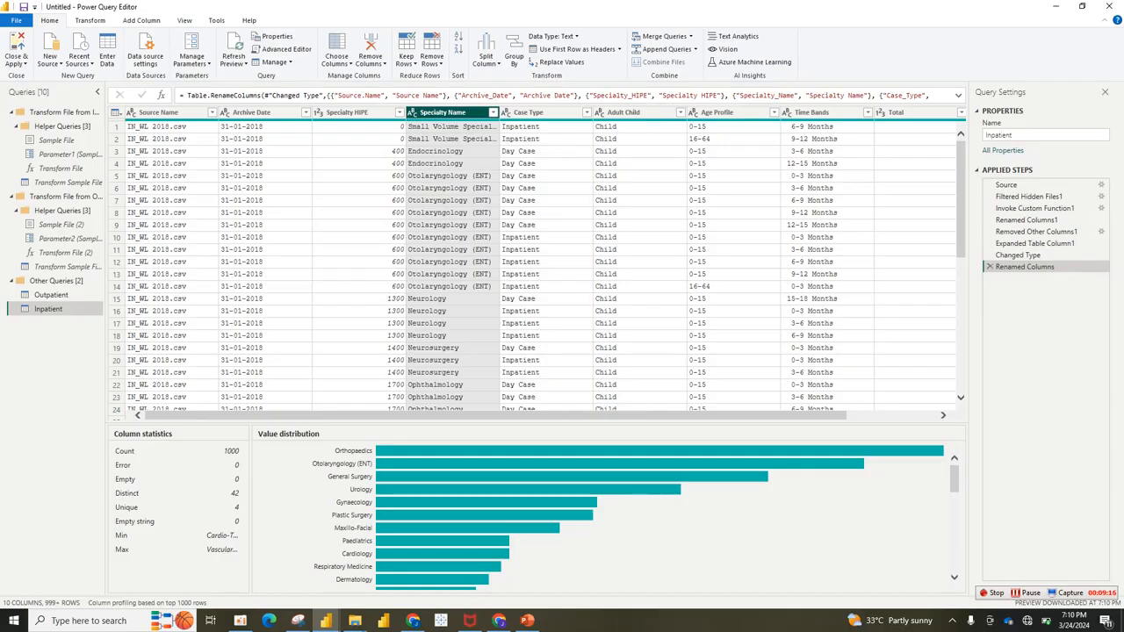
{"action": "left_click", "coordinate": [52, 295]}
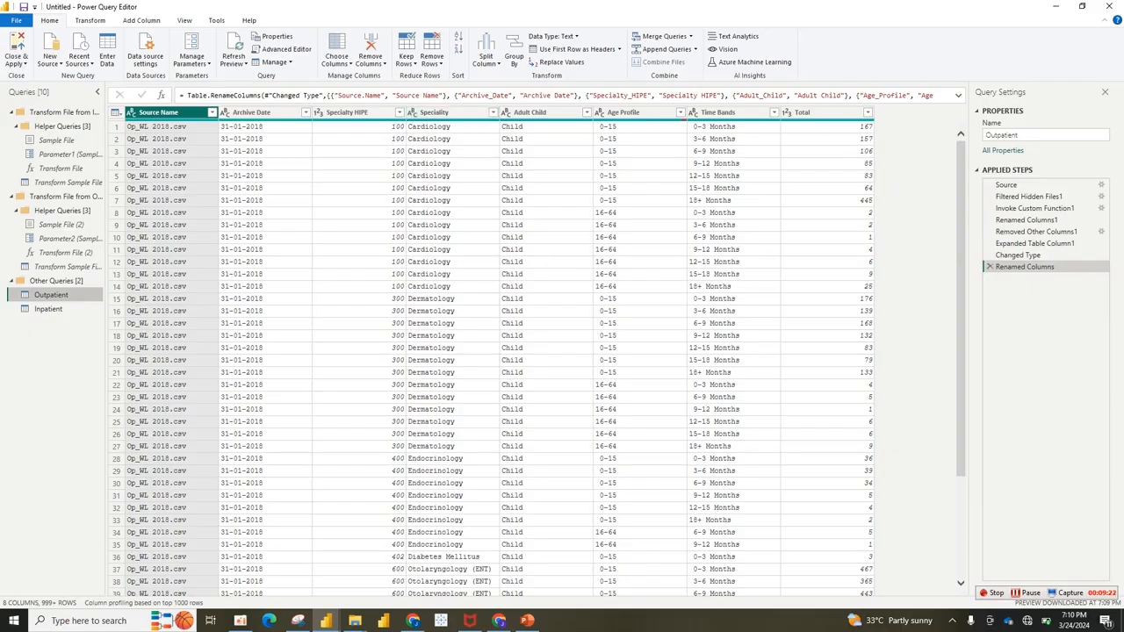
{"action": "left_click", "coordinate": [49, 309]}
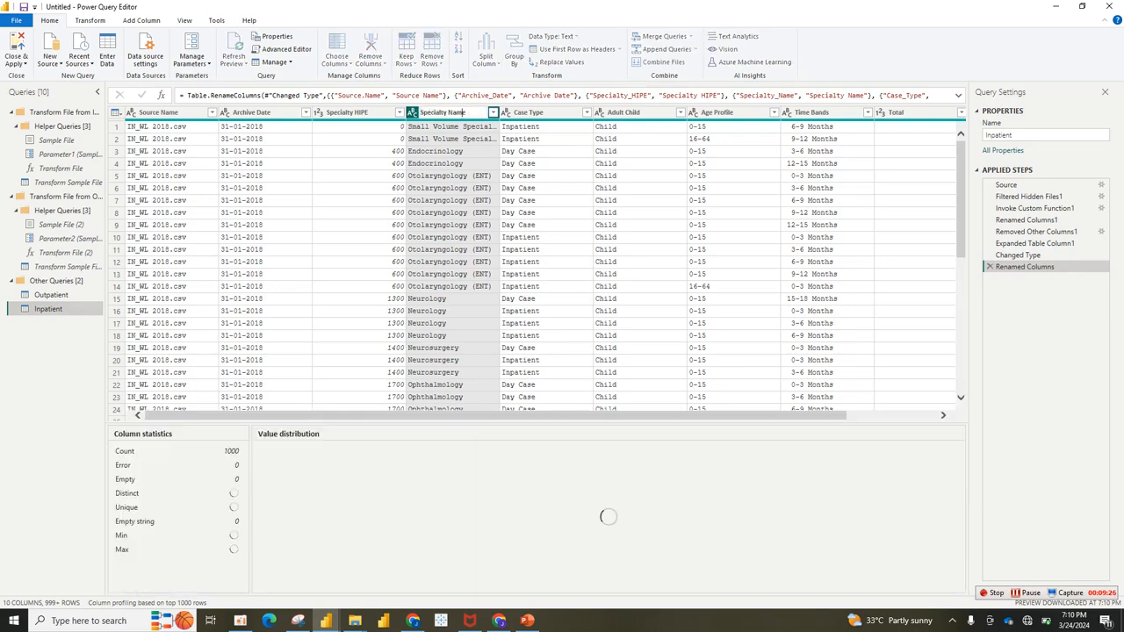
{"action": "double_click", "coordinate": [457, 112]}
{"action": "key", "text": "BackSpace"}
{"action": "key", "text": "BackSpace"}
{"action": "key", "text": "BackSpace"}
{"action": "key", "text": "BackSpace"}
{"action": "key", "text": "BackSpace"}
{"action": "key", "text": "BackSpace"}
{"action": "key", "text": "BackSpace"}
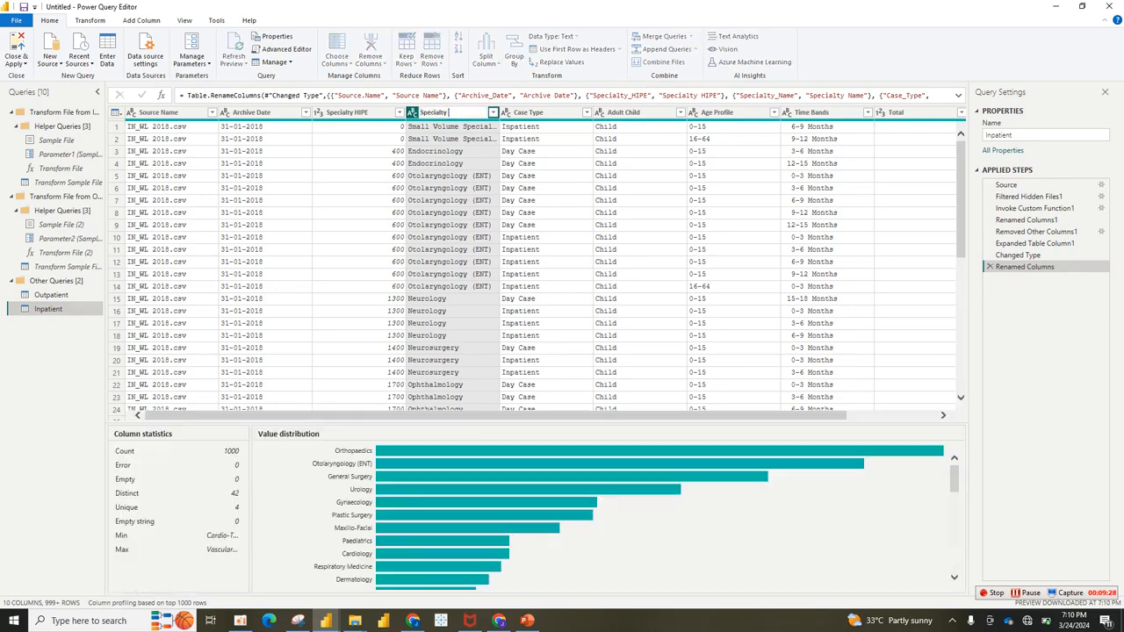
{"action": "type", "text": "il"}
{"action": "key", "text": "BackSpace"}
{"action": "type", "text": "ality"}
{"action": "key", "text": "Return"}
Step: Start a custom column in the Outpatient query and name it Case Type
{"action": "left_click", "coordinate": [528, 112]}
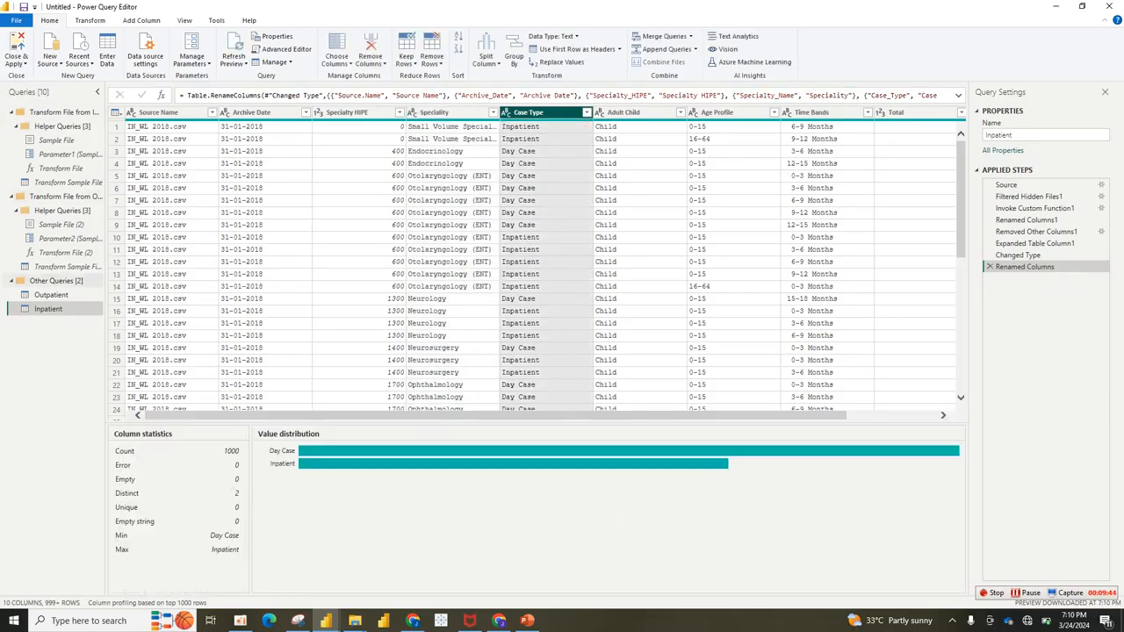
{"action": "left_click", "coordinate": [51, 295]}
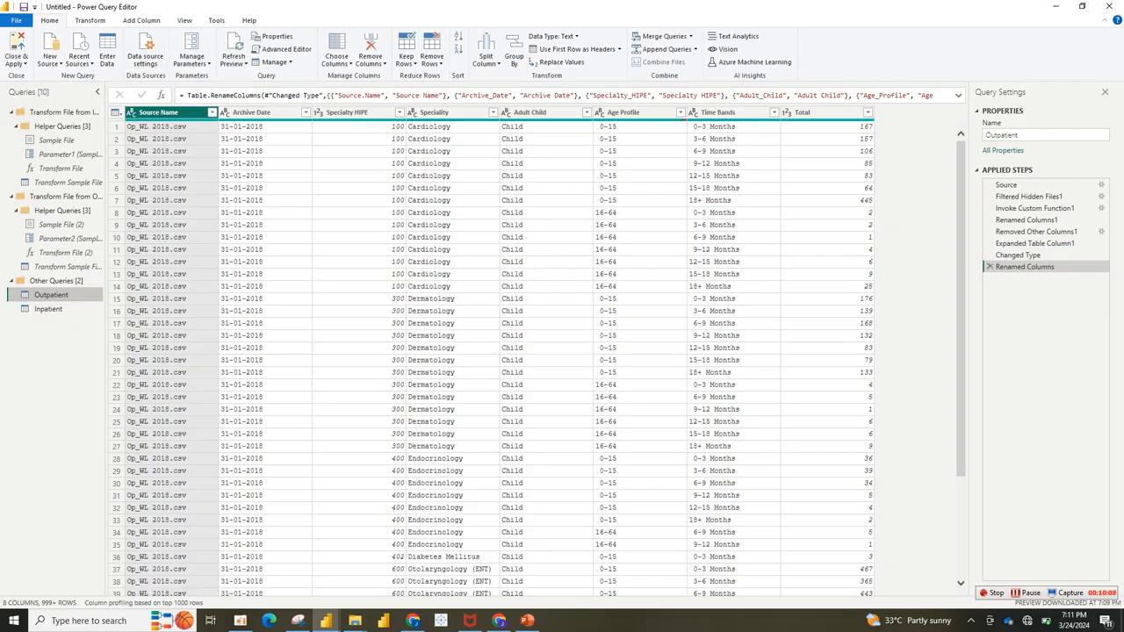
{"action": "left_click", "coordinate": [89, 21]}
{"action": "left_click", "coordinate": [141, 21]}
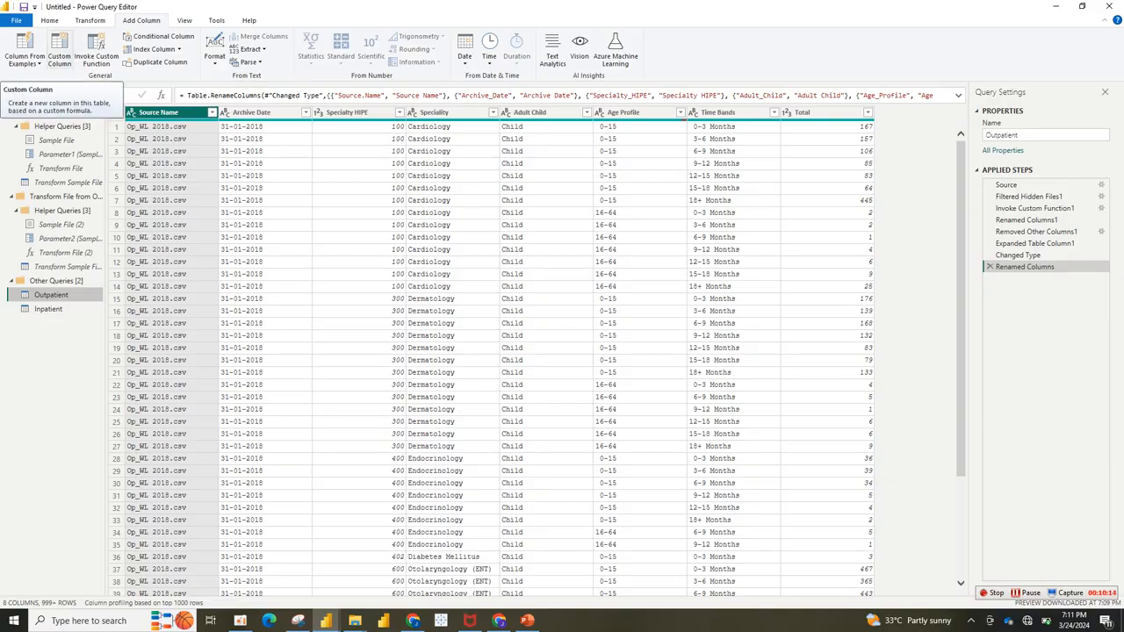
{"action": "left_click", "coordinate": [58, 55]}
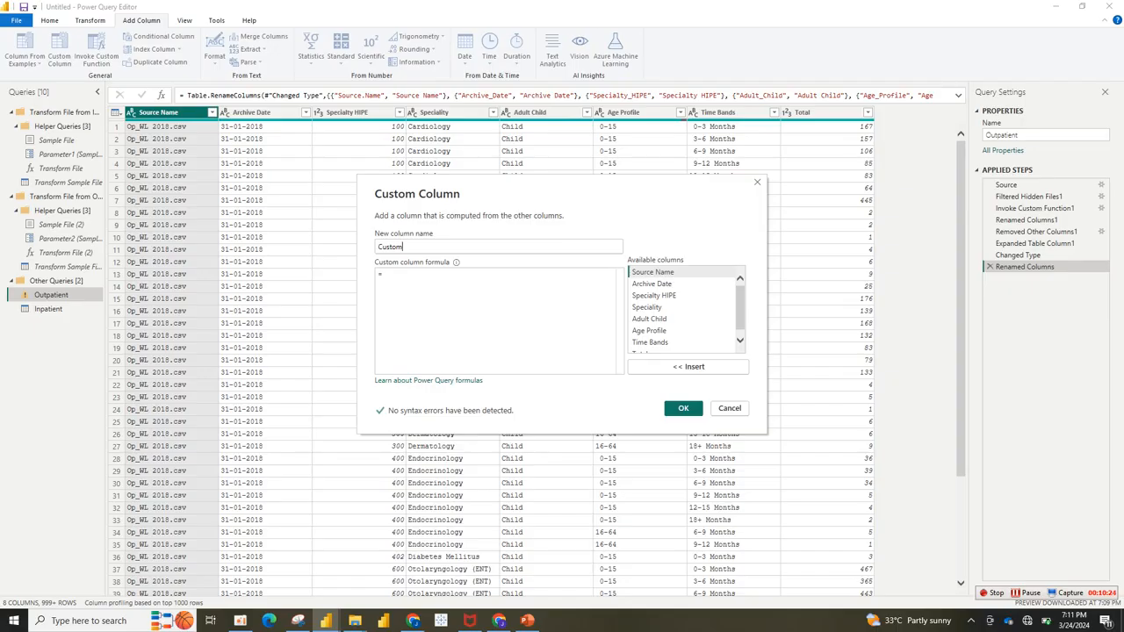
{"action": "left_click", "coordinate": [404, 247]}
{"action": "key", "text": "BackSpace"}
{"action": "key", "text": "BackSpace"}
{"action": "key", "text": "BackSpace"}
{"action": "key", "text": "BackSpace"}
{"action": "key", "text": "BackSpace"}
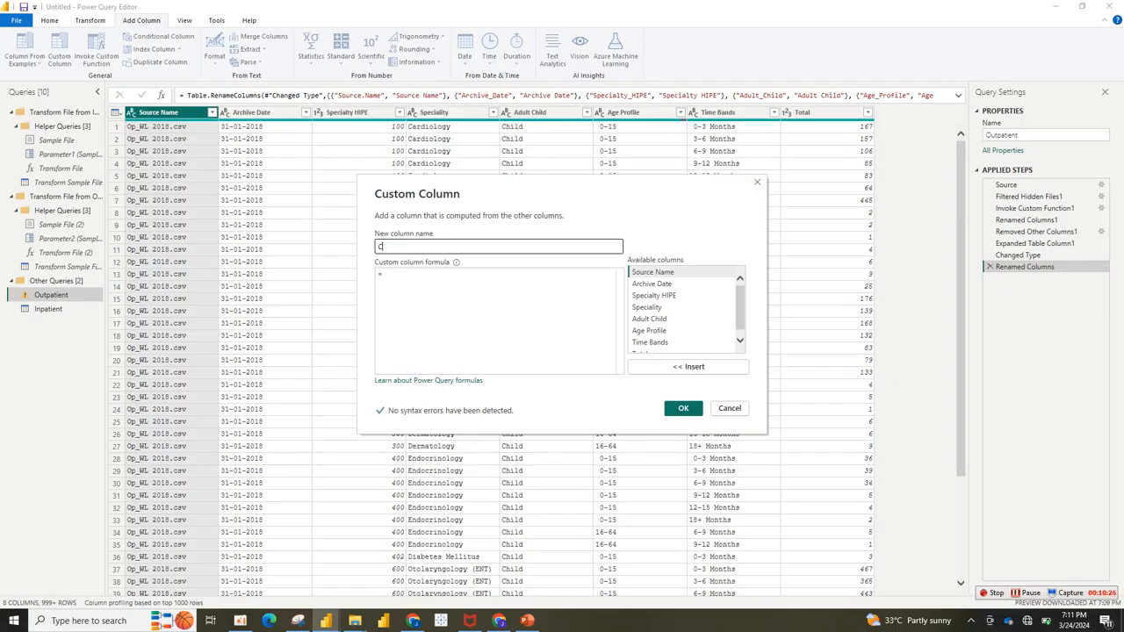
{"action": "type", "text": "a"}
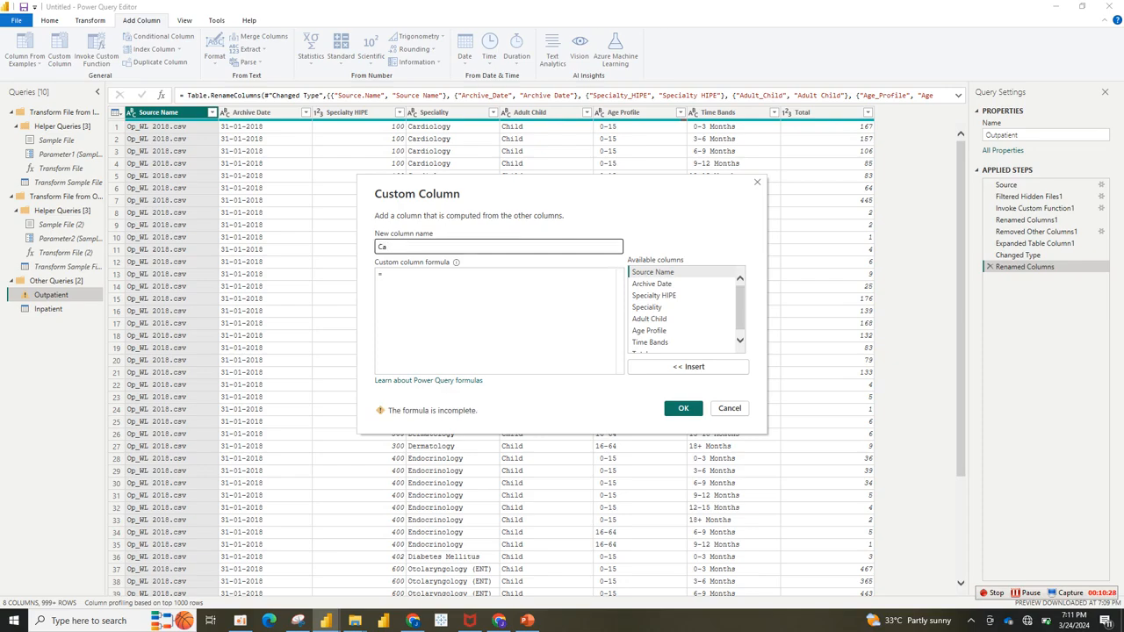
{"action": "type", "text": "se Type"}
Step: Set the custom column formula to the text "Outpatient" and create the column
{"action": "left_click", "coordinate": [385, 274]}
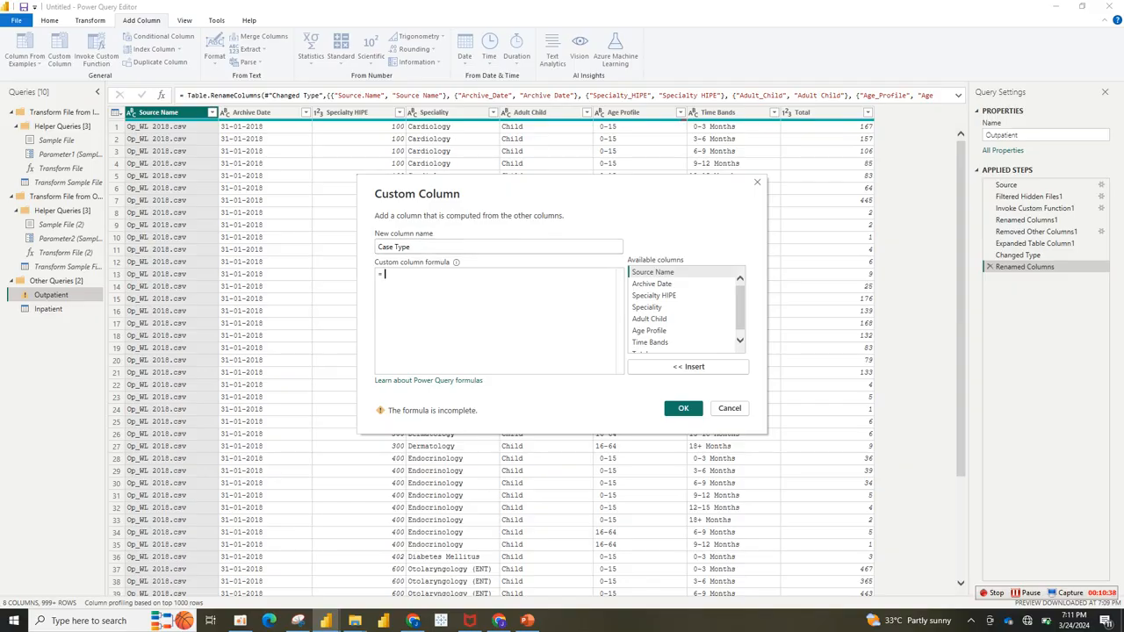
{"action": "type", "text": "\""}
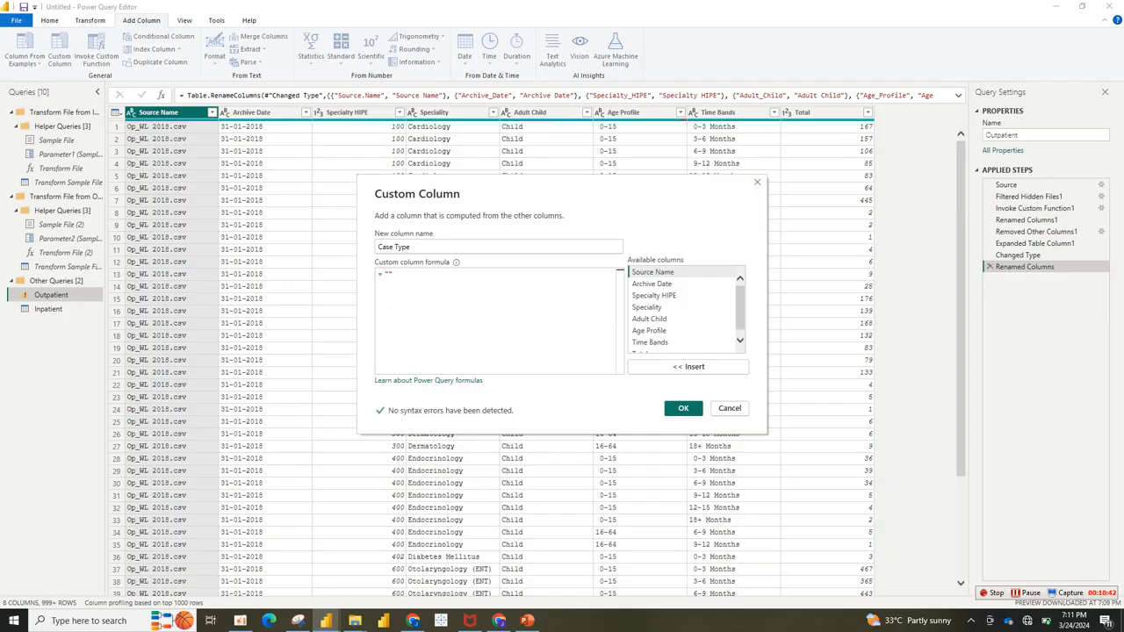
{"action": "type", "text": "Outpatient"}
{"action": "left_click", "coordinate": [683, 408]}
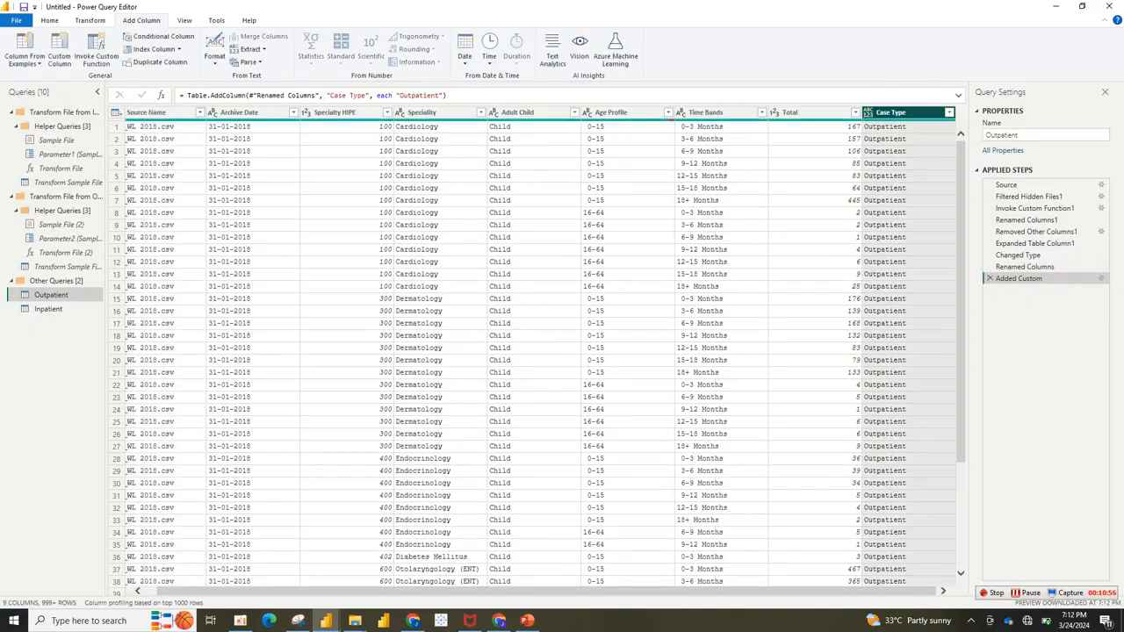
Step: Move the Outpatient query's Case Type column between Speciality and Adult Child, matching the Inpatient column order
{"action": "left_click", "coordinate": [48, 308]}
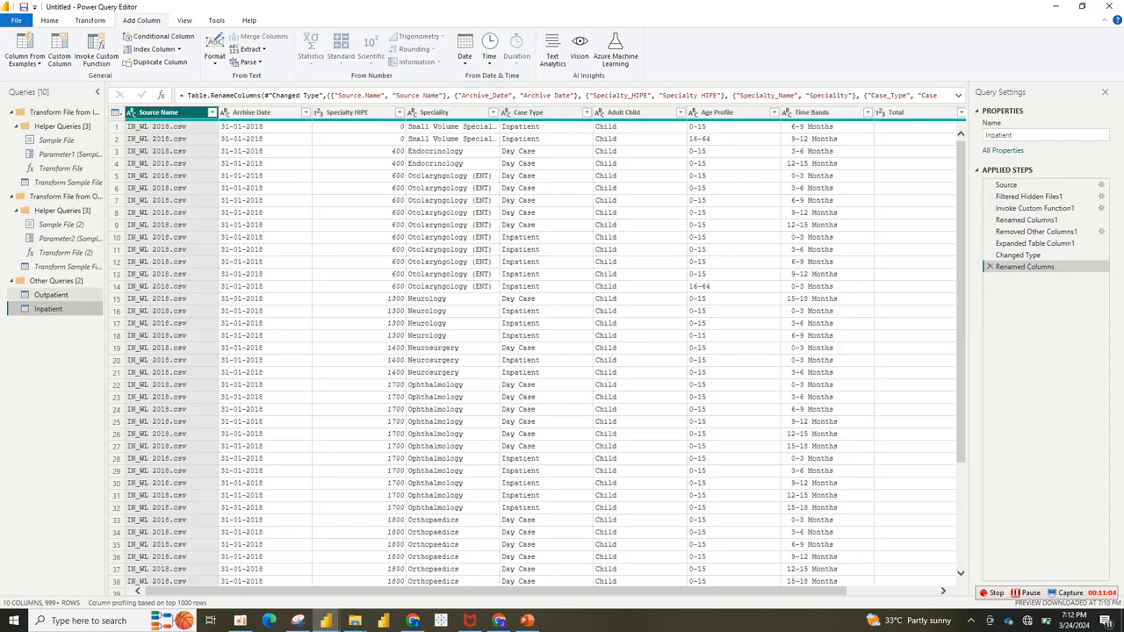
{"action": "left_click", "coordinate": [51, 295]}
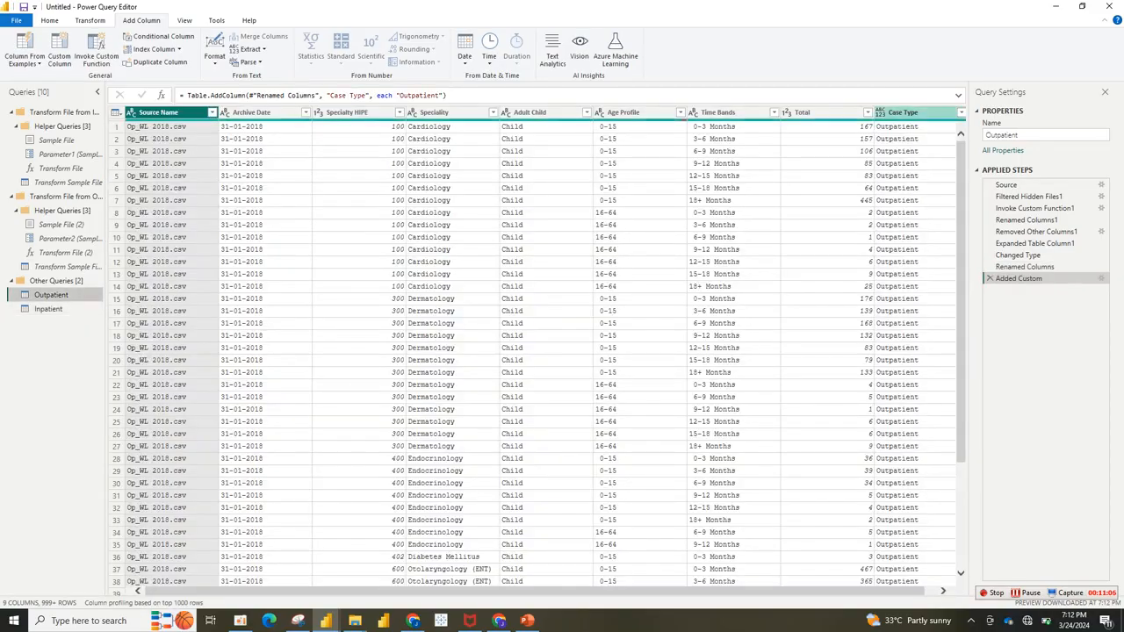
{"action": "left_click_drag", "start_coordinate": [890, 113], "coordinate": [546, 112]}
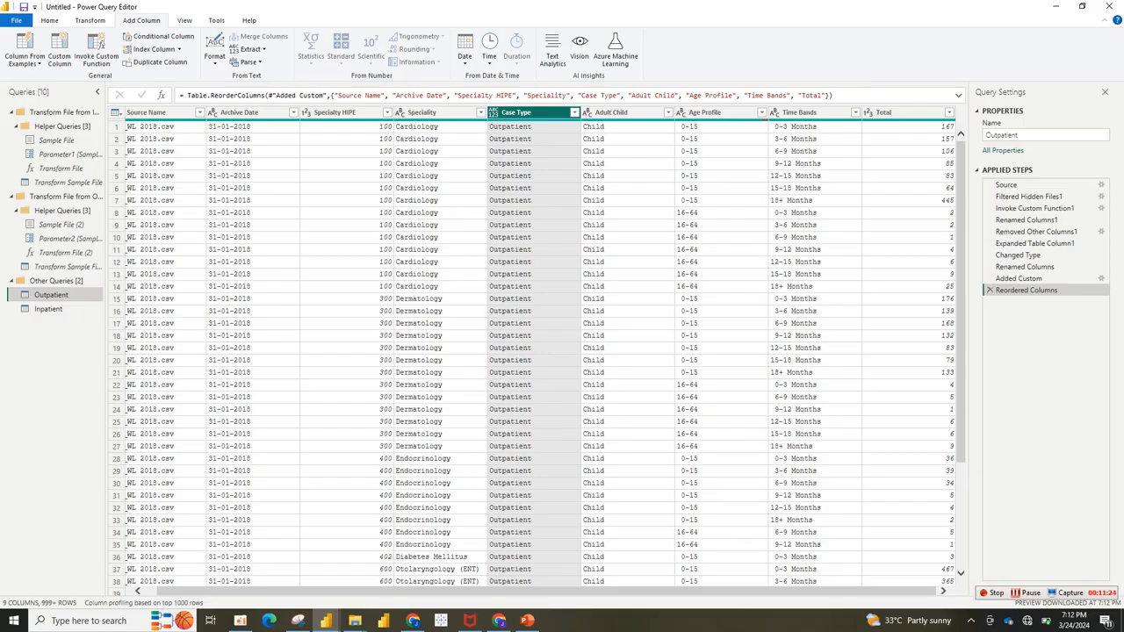
{"action": "left_click", "coordinate": [815, 581]}
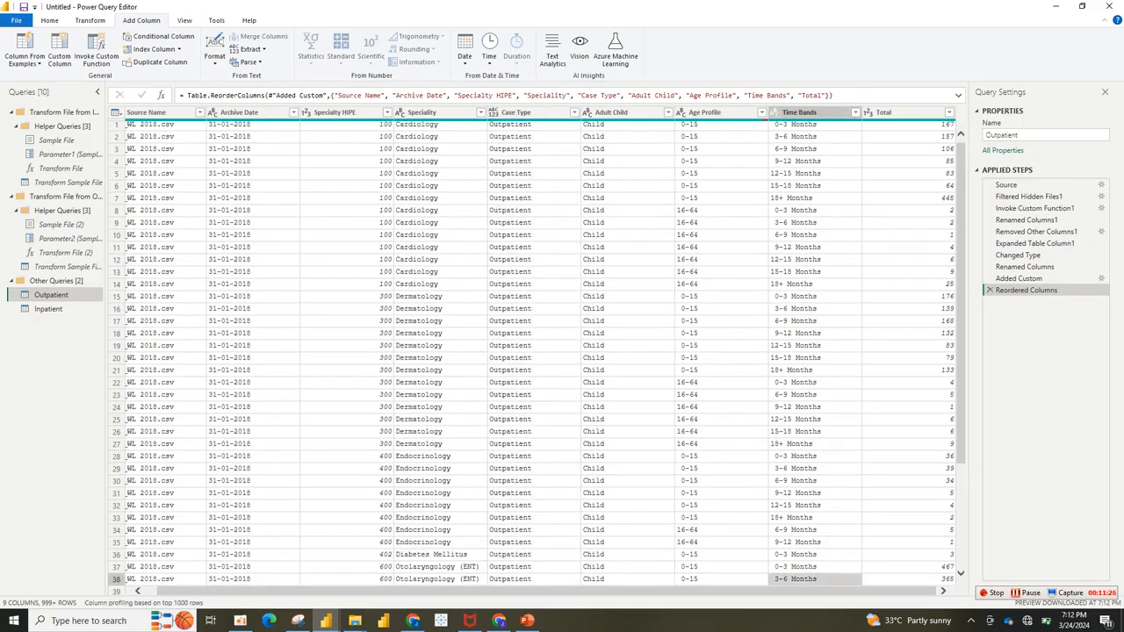
Step: Append two tables as a new query, with Inpatient as the first table and Outpatient as the second
{"action": "left_click", "coordinate": [49, 309]}
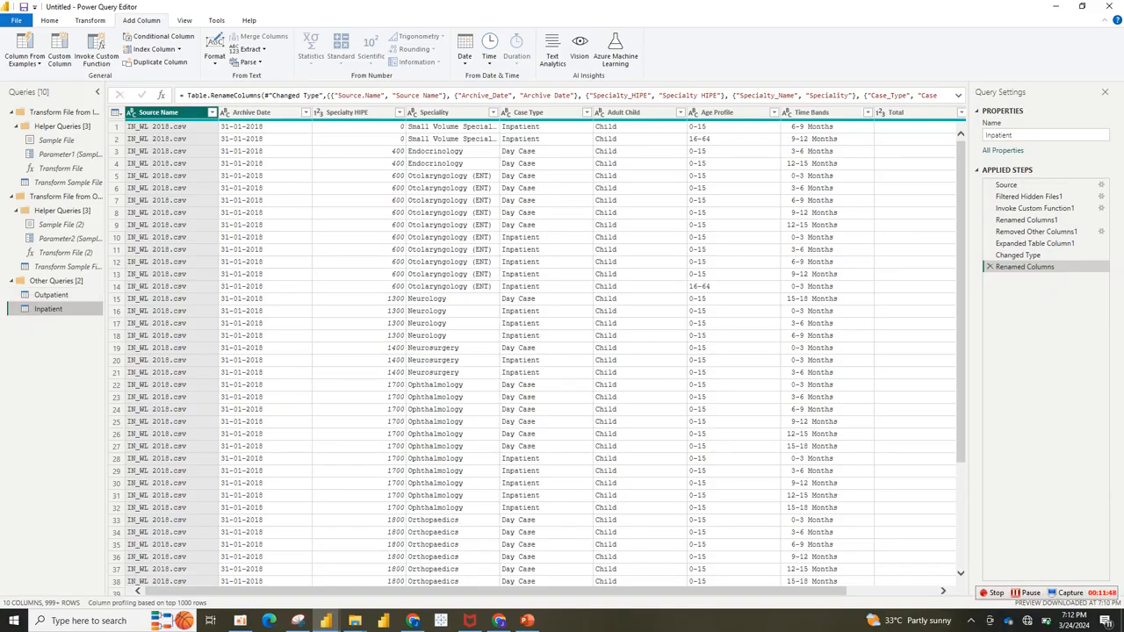
{"action": "left_click", "coordinate": [50, 20]}
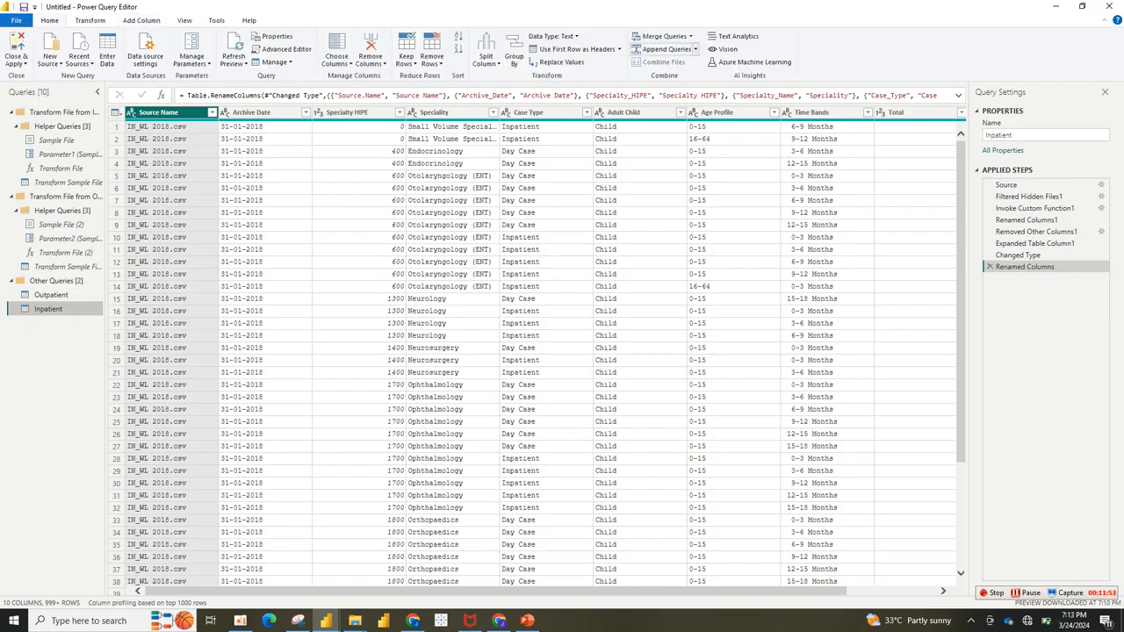
{"action": "left_click", "coordinate": [695, 50]}
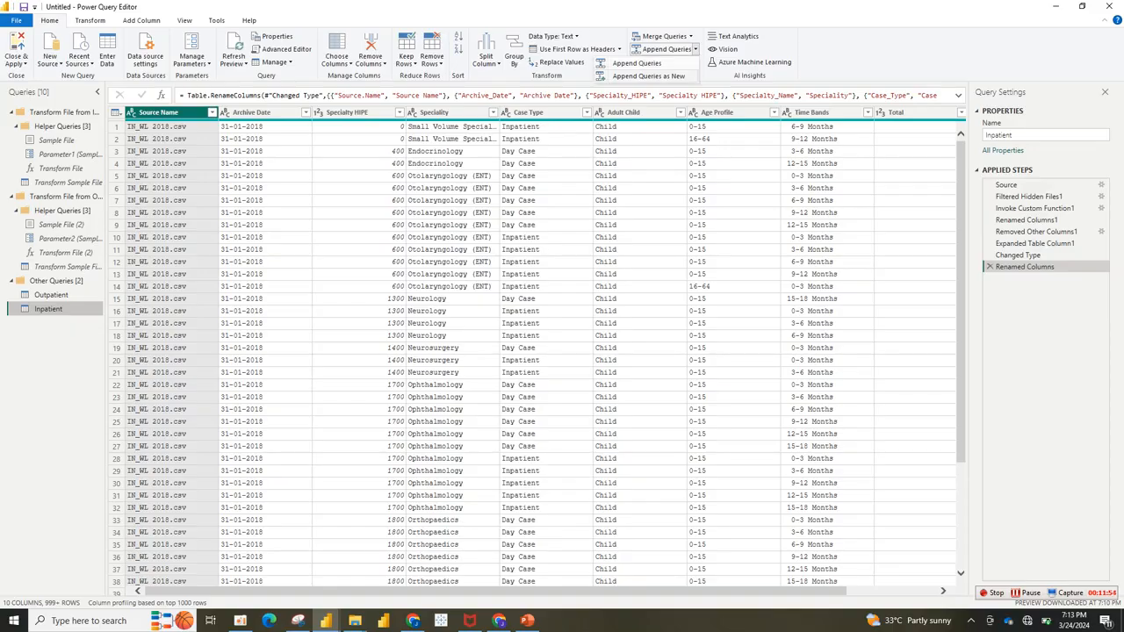
{"action": "left_click", "coordinate": [649, 76]}
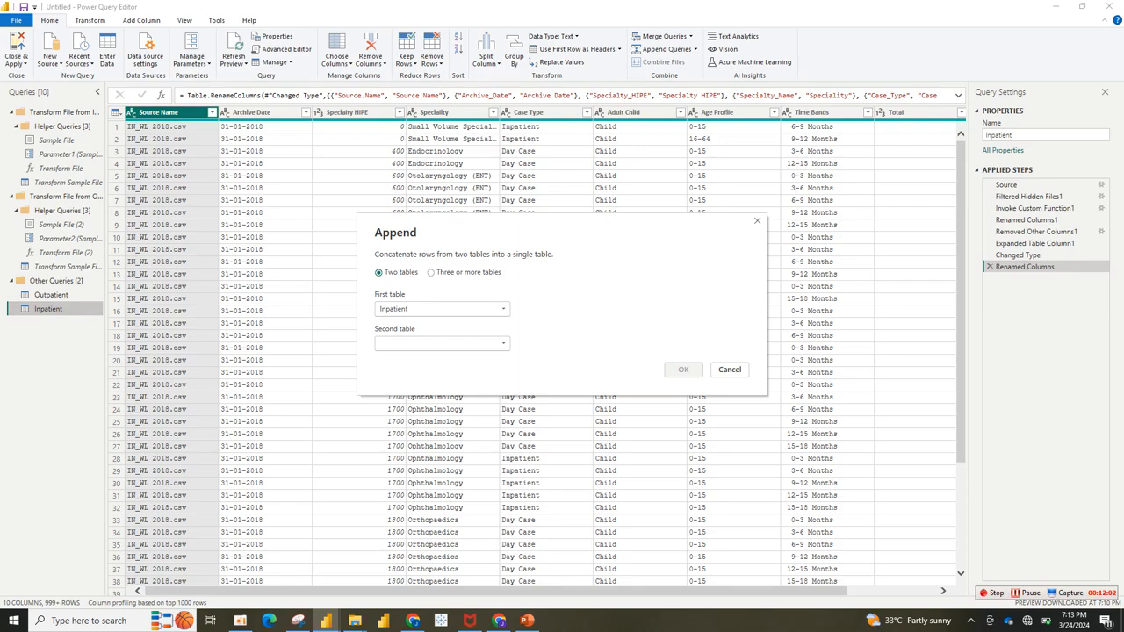
{"action": "left_click", "coordinate": [442, 343]}
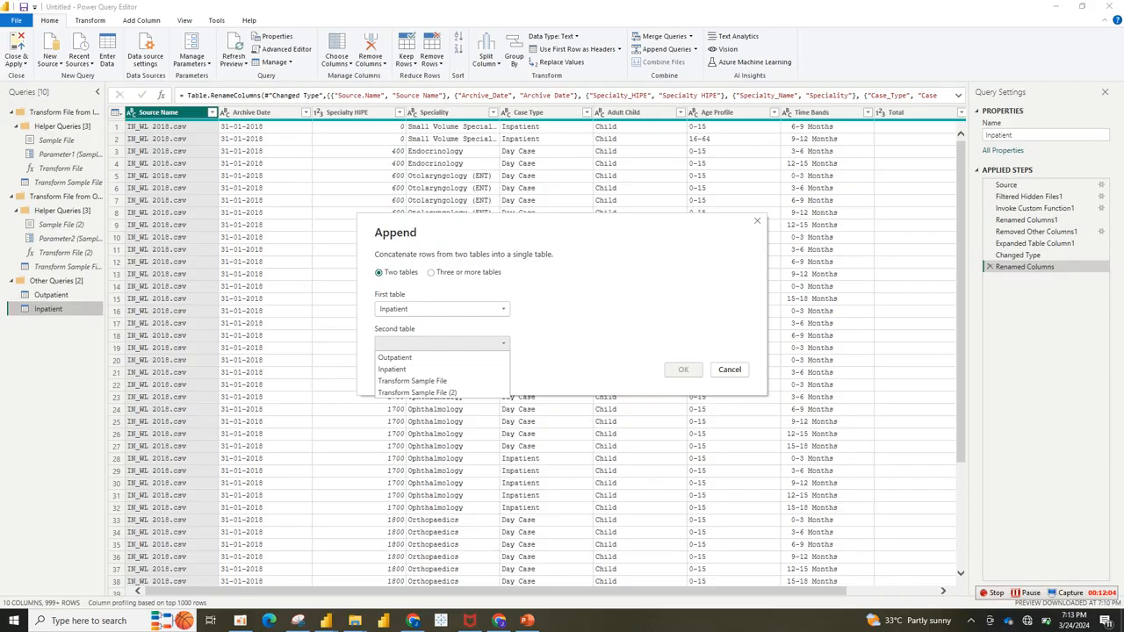
{"action": "left_click", "coordinate": [444, 357]}
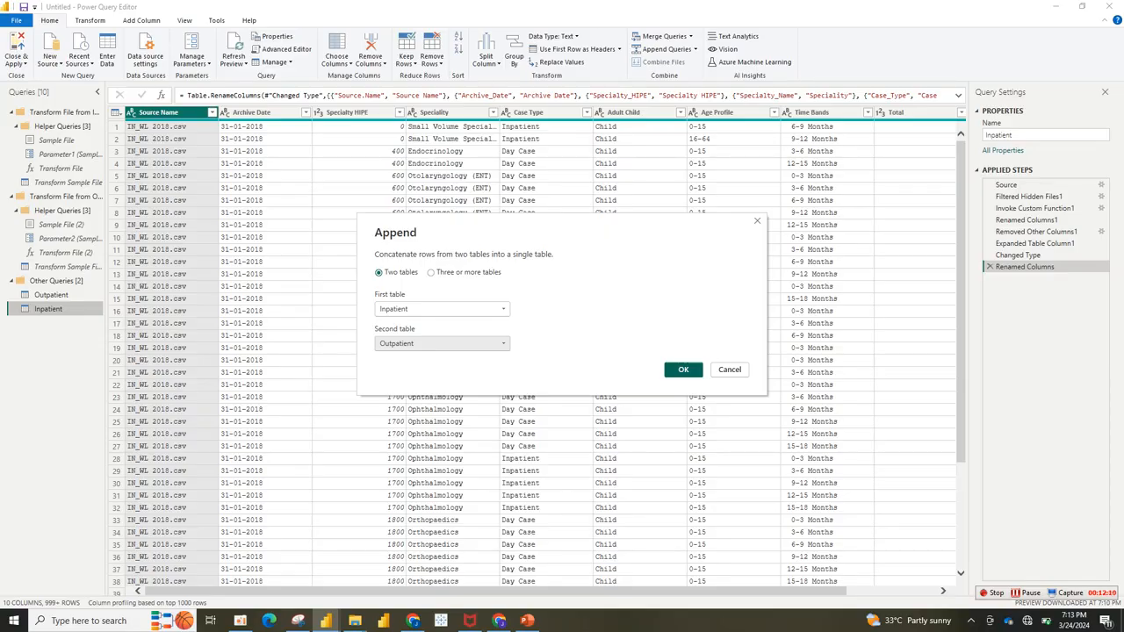
{"action": "left_click", "coordinate": [683, 369]}
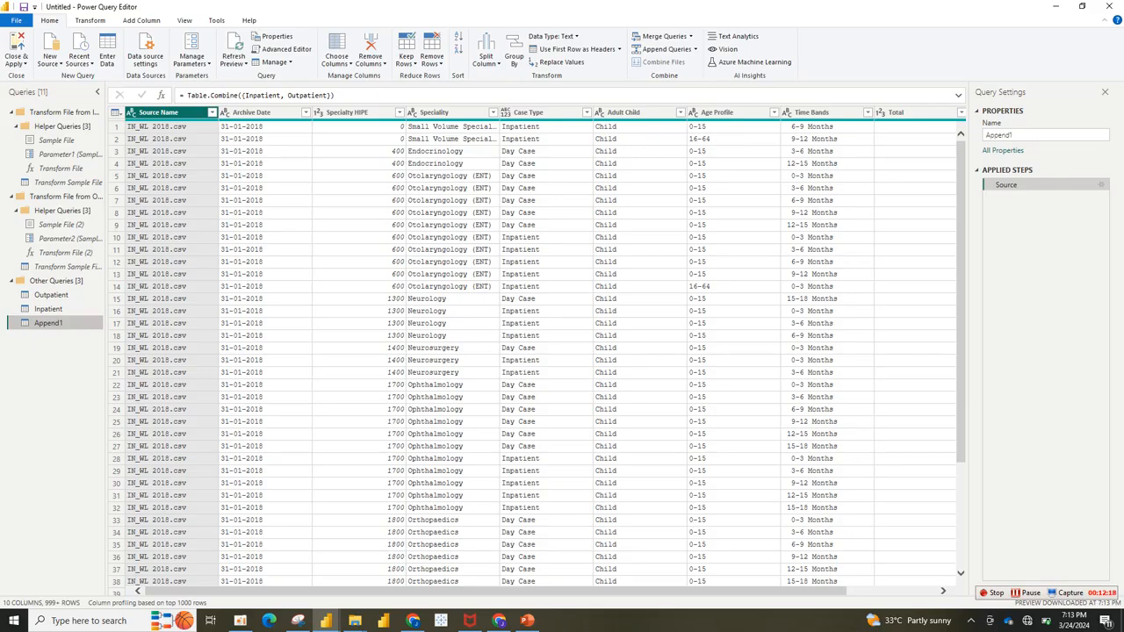
Step: Rename the appended query as Health Data
{"action": "key", "text": "F2"}
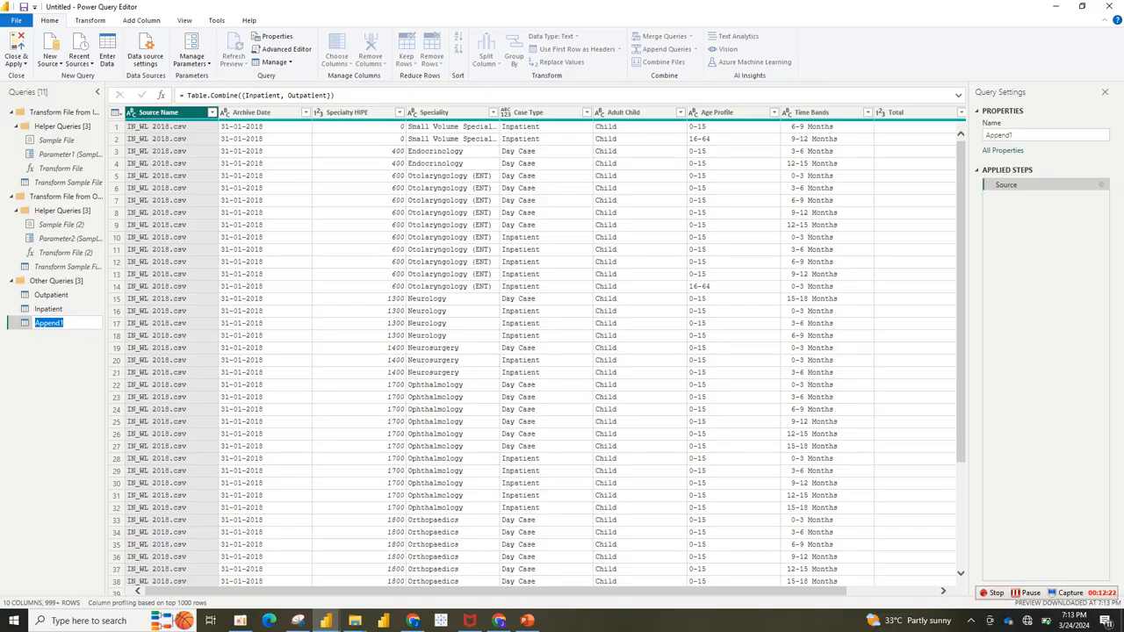
{"action": "type", "text": "Health Data"}
{"action": "key", "text": "Return"}
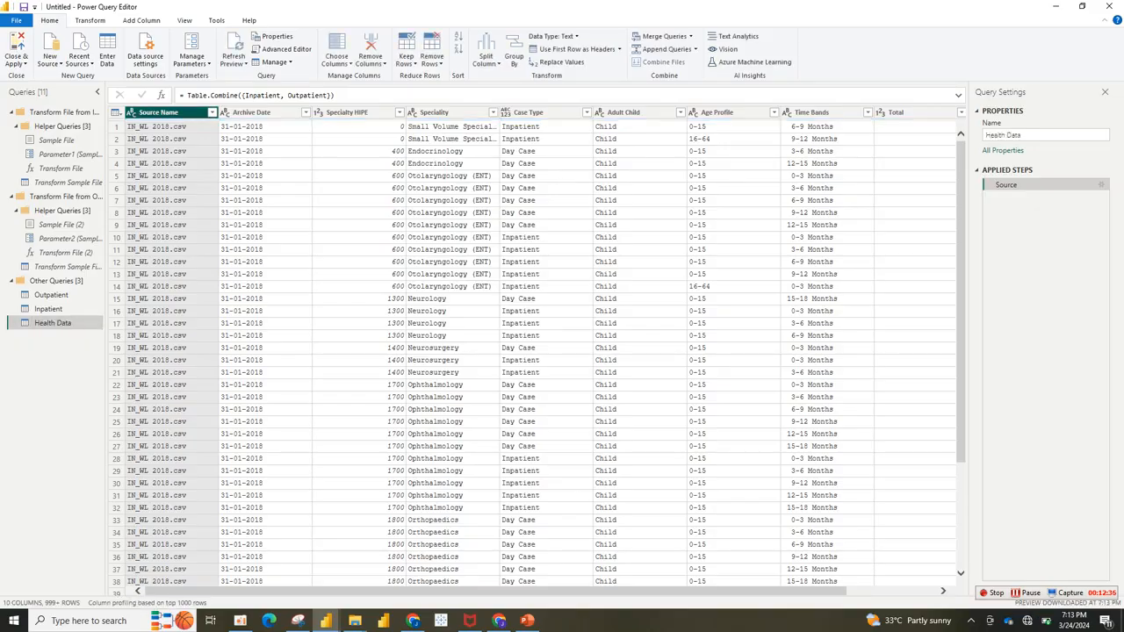
Step: Remove the unnamed empty column after Total from the Health Data query
{"action": "left_click_drag", "start_coordinate": [495, 591], "coordinate": [585, 590]}
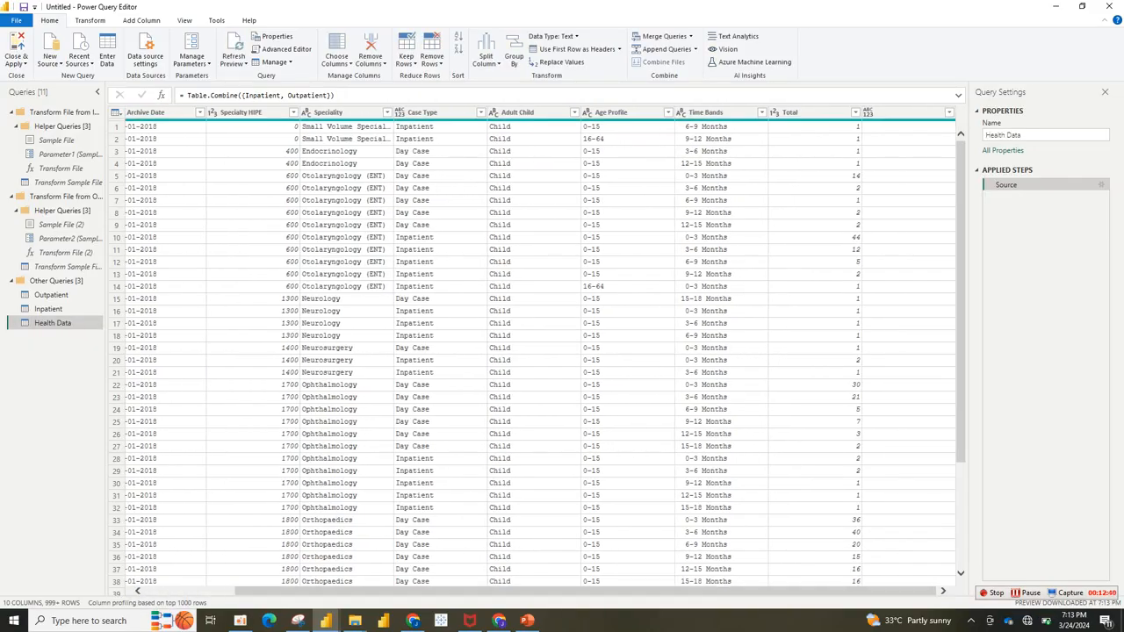
{"action": "left_click", "coordinate": [896, 113]}
{"action": "right_click", "coordinate": [895, 114]}
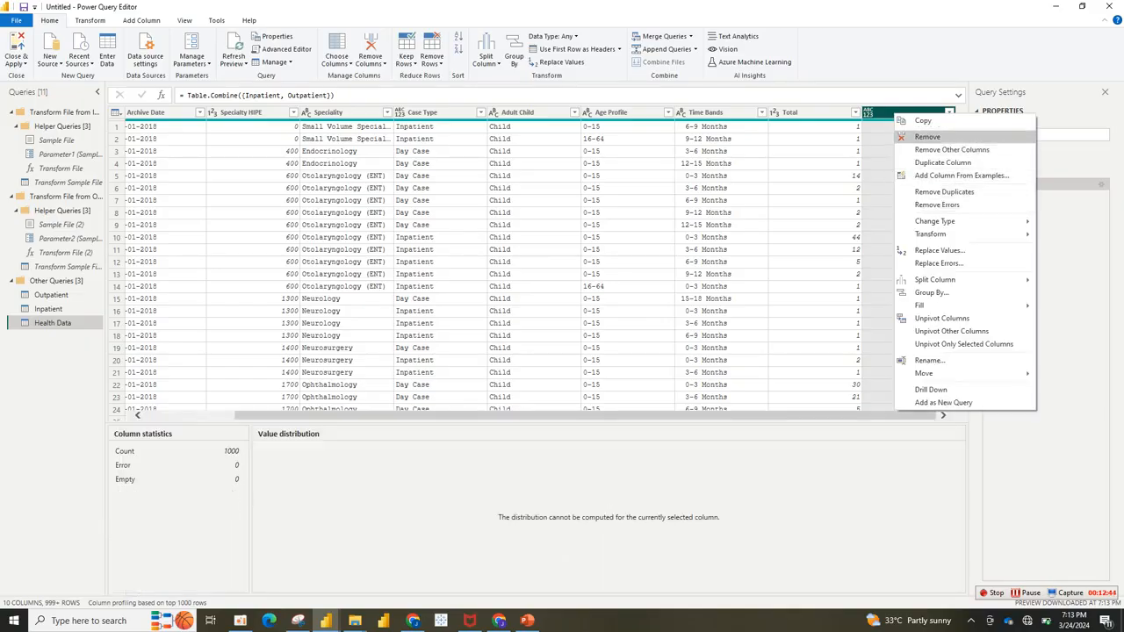
{"action": "left_click", "coordinate": [927, 136]}
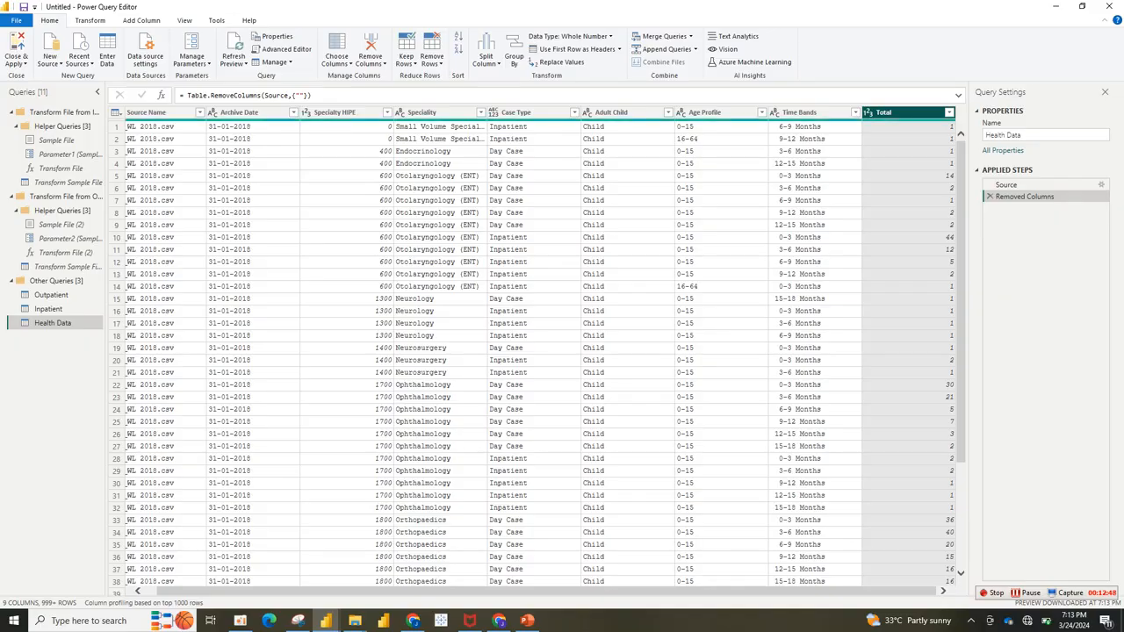
Step: Close the Power Query Editor and load the edited queries into the report
{"action": "left_click", "coordinate": [16, 60]}
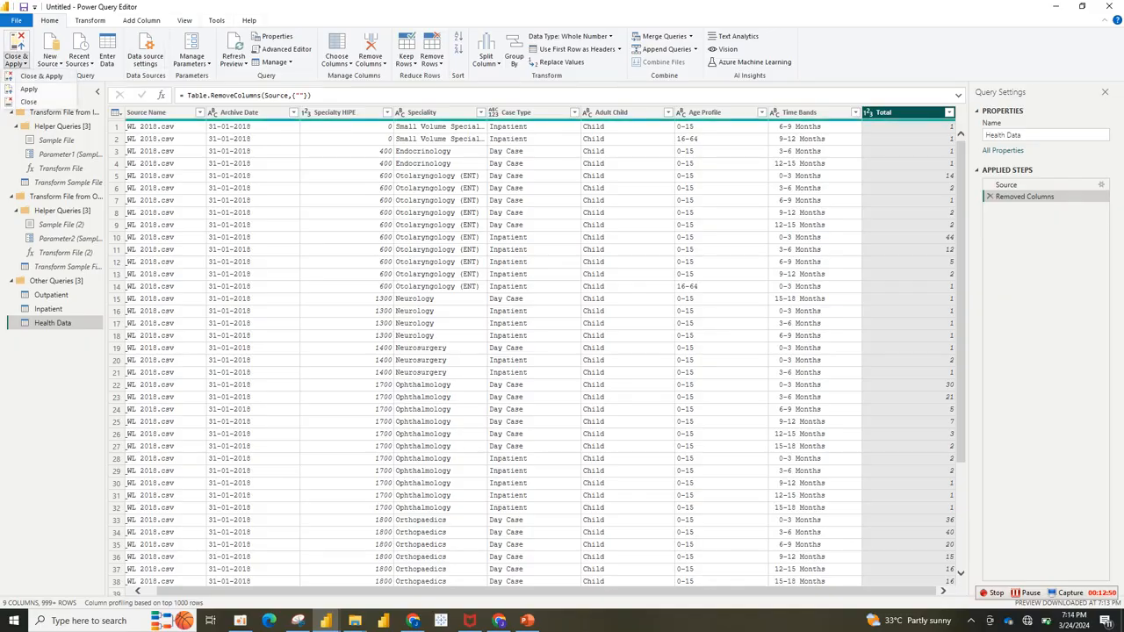
{"action": "left_click", "coordinate": [28, 101]}
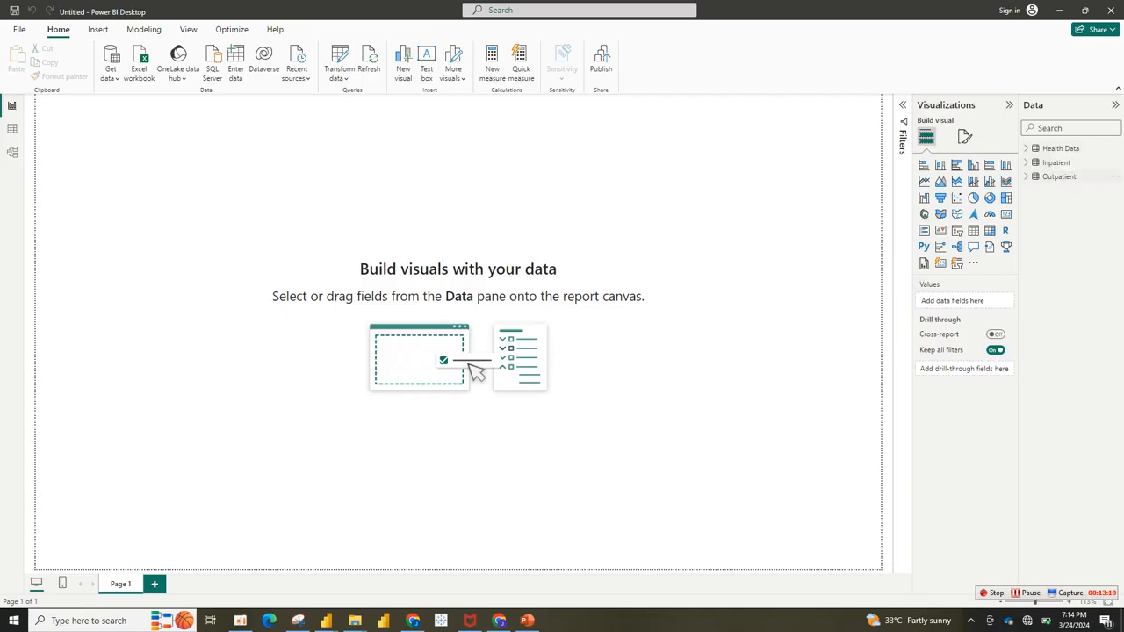
Step: Hide the Inpatient and Outpatient tables in report view, leaving Health Data available, and return to the report page
{"action": "left_click", "coordinate": [1115, 162]}
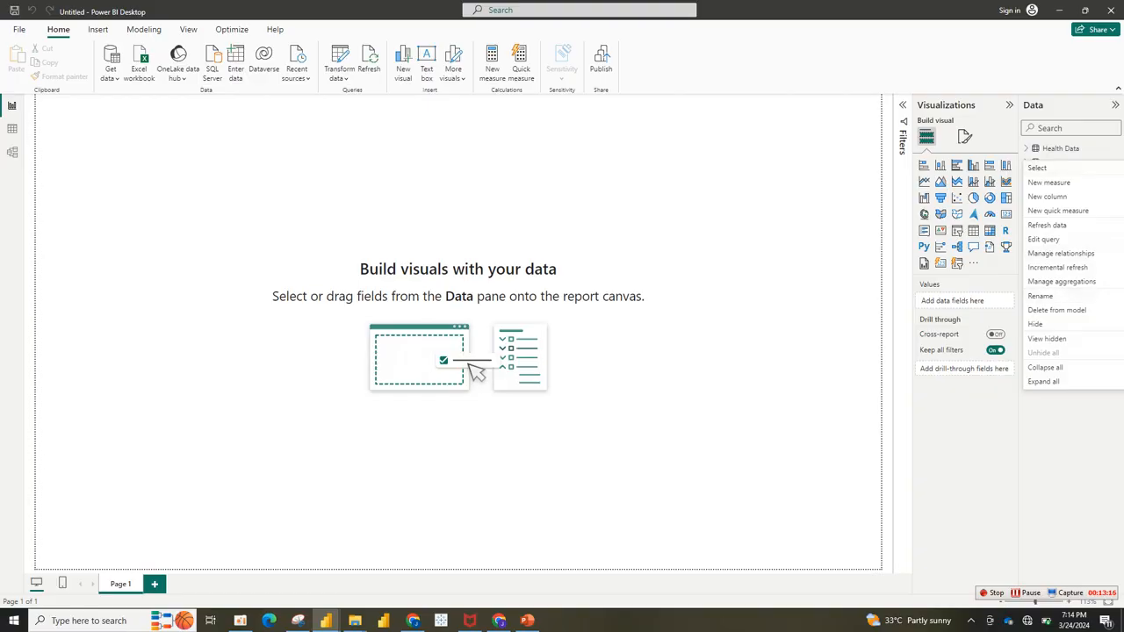
{"action": "left_click", "coordinate": [19, 30]}
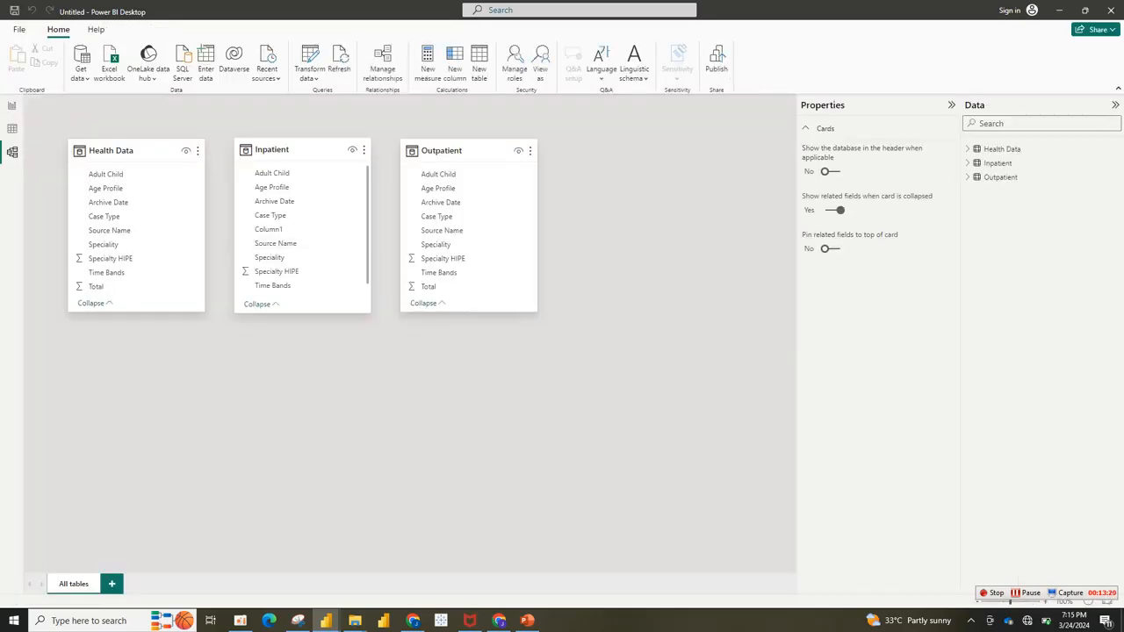
{"action": "left_click", "coordinate": [364, 150]}
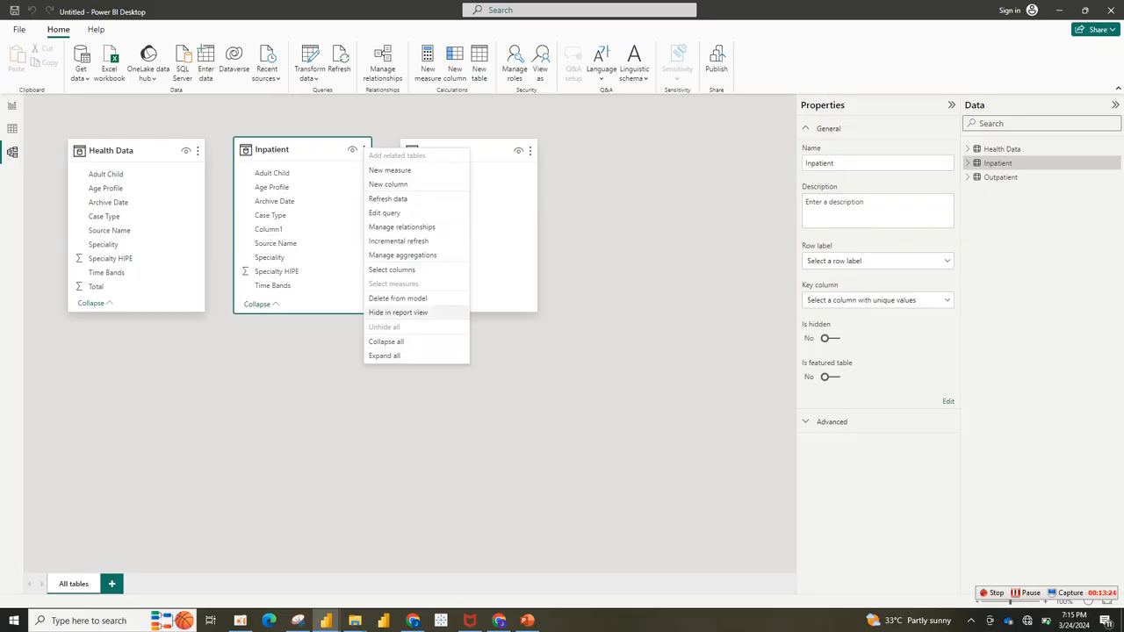
{"action": "left_click", "coordinate": [363, 150]}
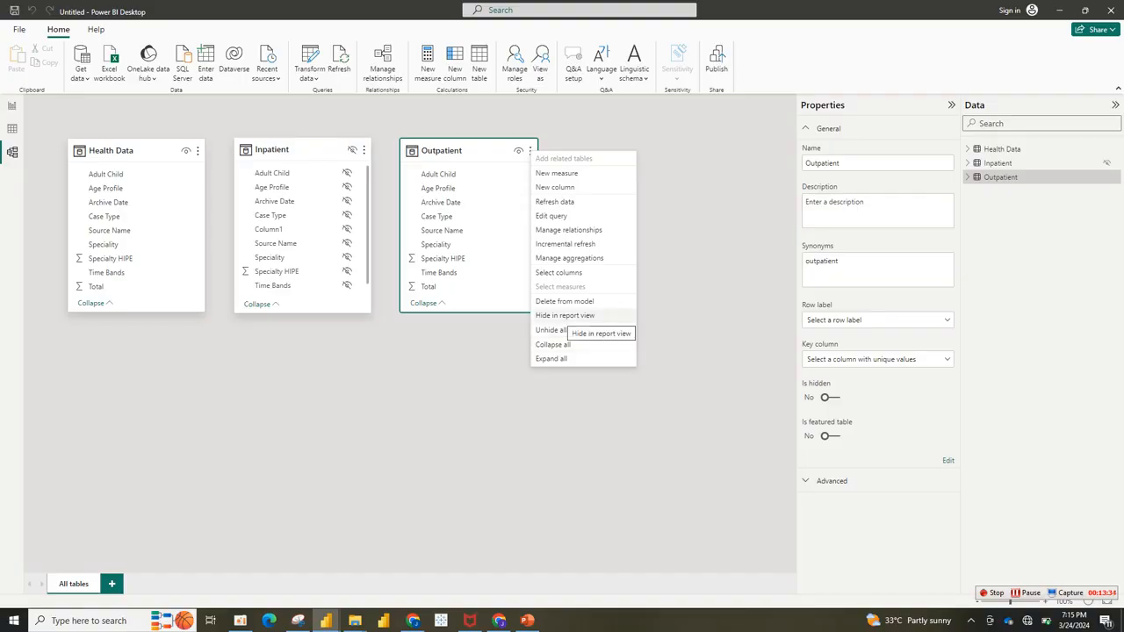
{"action": "left_click", "coordinate": [529, 151]}
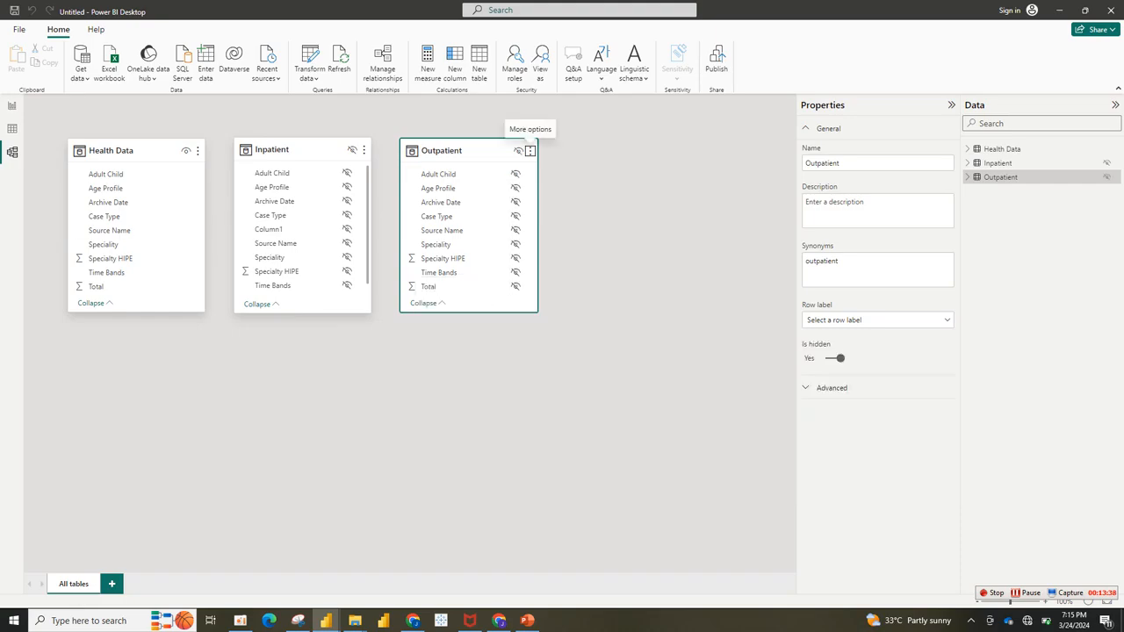
{"action": "left_click", "coordinate": [13, 106]}
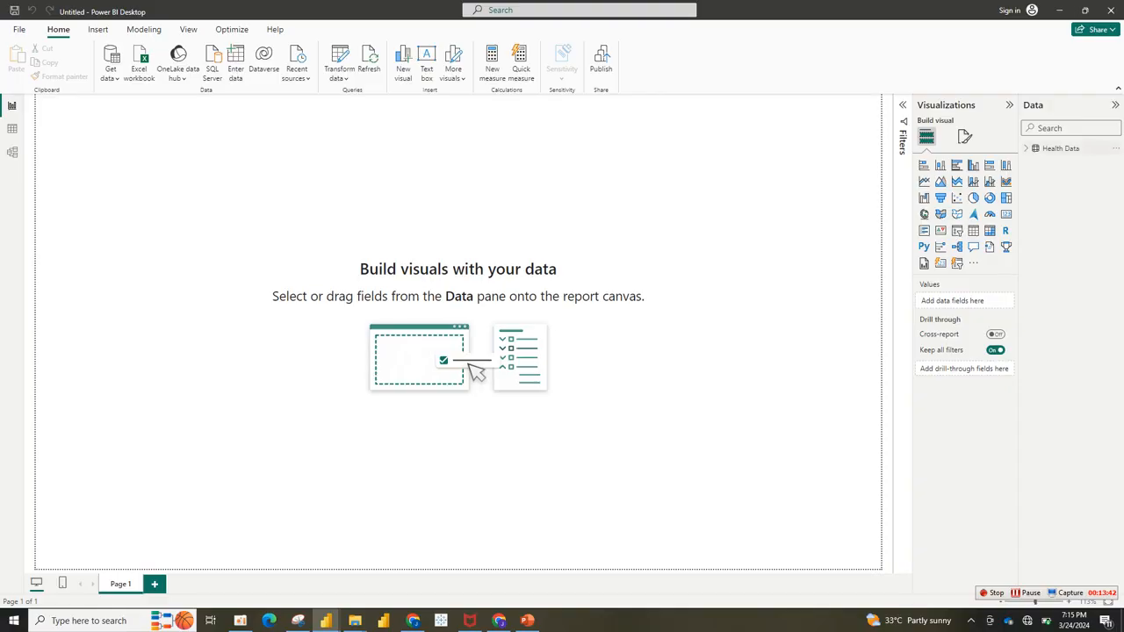
{"action": "left_click", "coordinate": [1025, 148]}
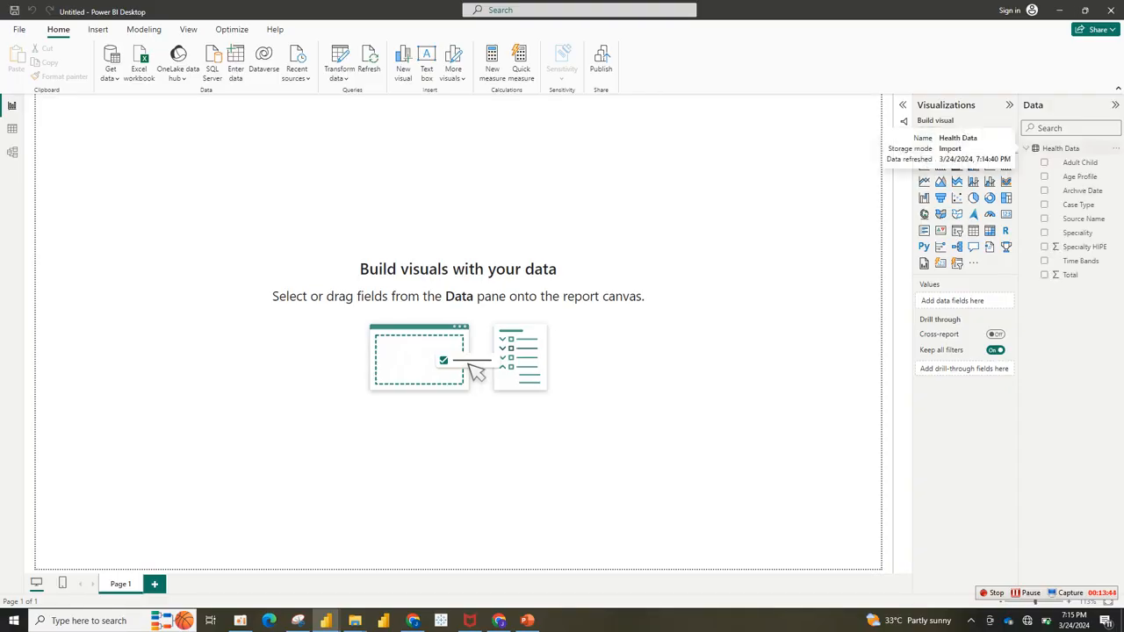
{"action": "left_click", "coordinate": [1026, 148]}
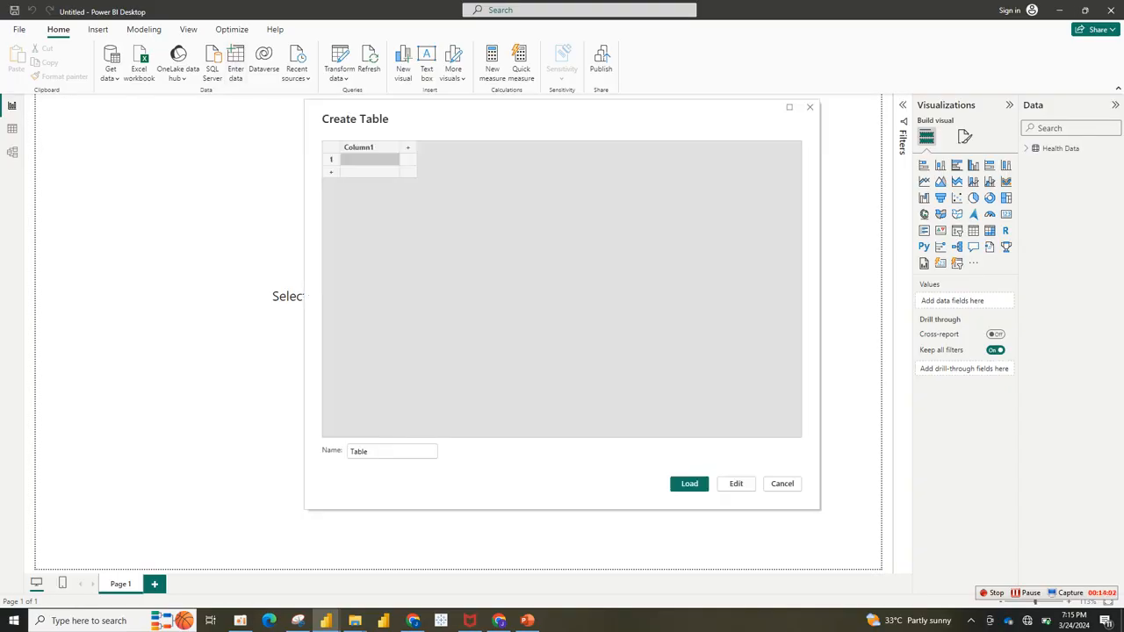
Step: Create an empty table named All Measure and load it into the model
{"action": "double_click", "coordinate": [362, 452]}
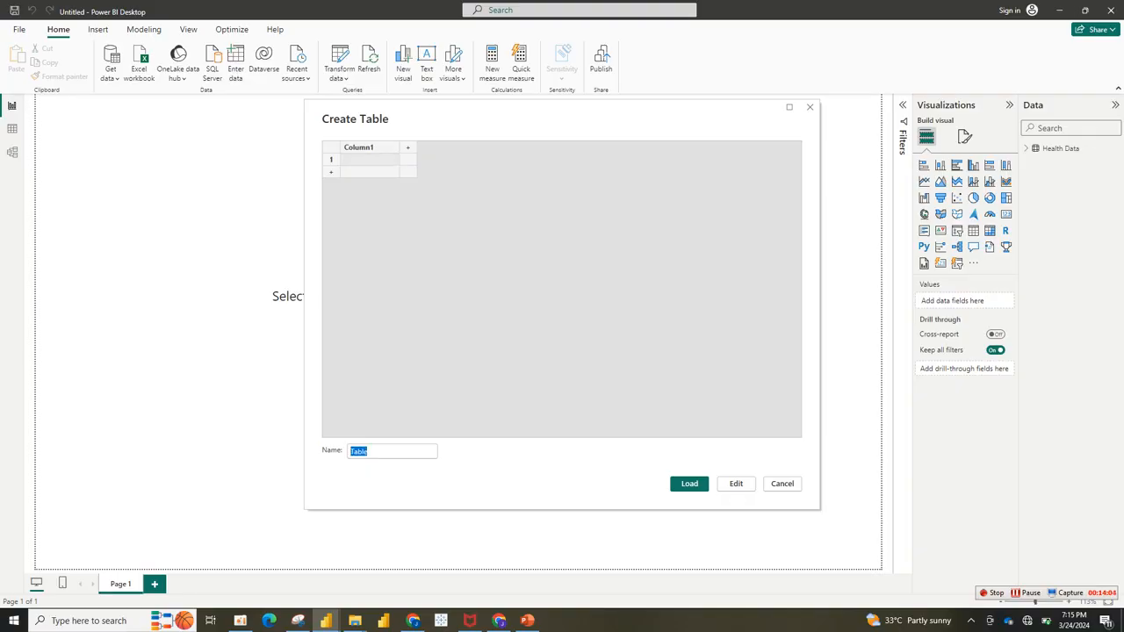
{"action": "type", "text": "All"}
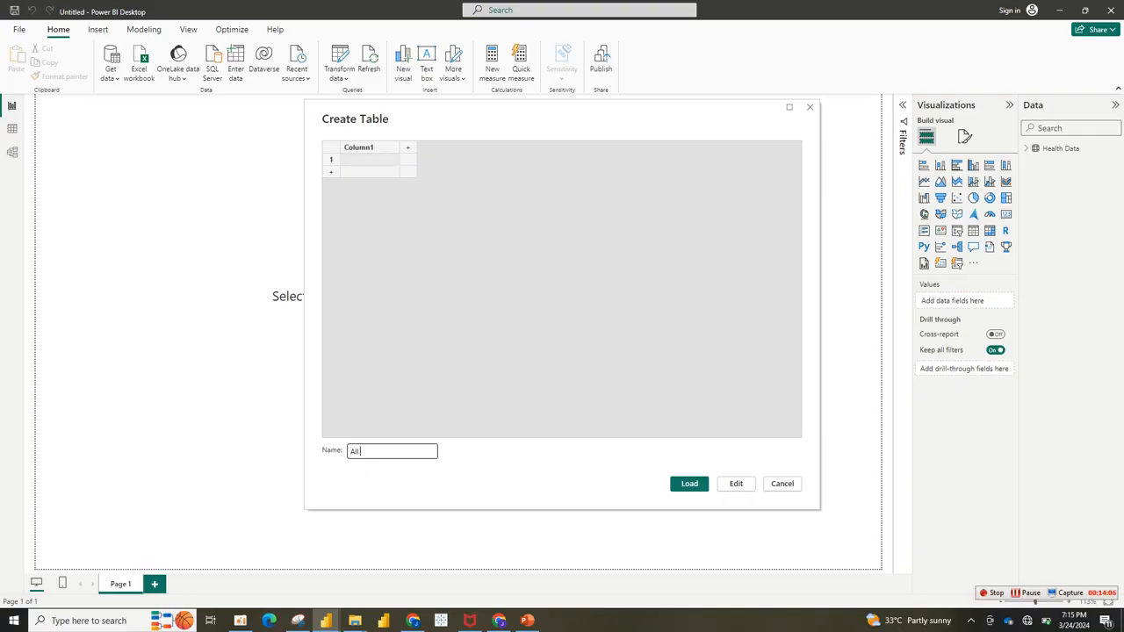
{"action": "type", "text": " MMeasur"}
{"action": "key", "text": "BackSpace"}
{"action": "key", "text": "BackSpace"}
{"action": "key", "text": "BackSpace"}
{"action": "key", "text": "BackSpace"}
{"action": "type", "text": "easure"}
{"action": "key", "text": "Return"}
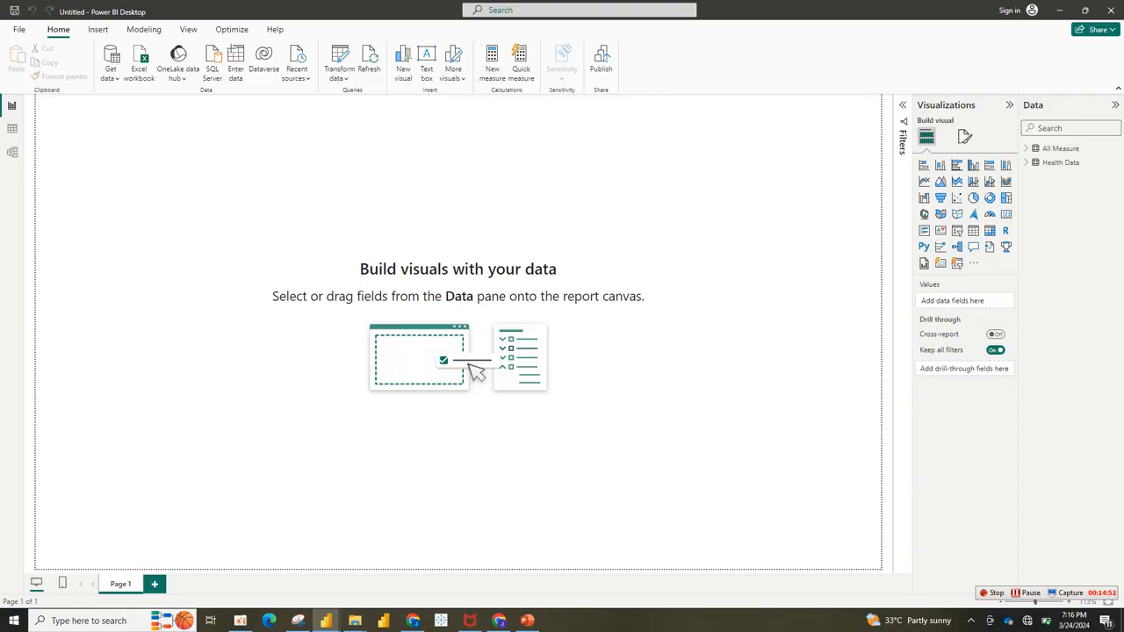
Step: Create a measure named CY Wait list in the All Measure table, starting its formula with CALCULATE(SUM('Health Data'[Total]),
{"action": "right_click", "coordinate": [1042, 149]}
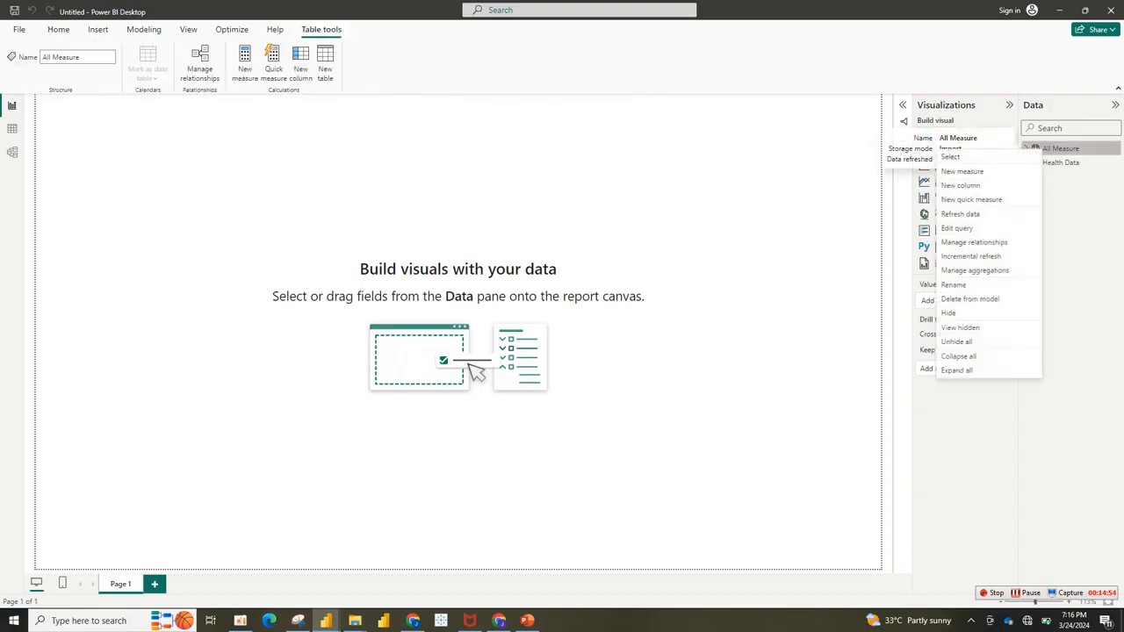
{"action": "left_click", "coordinate": [963, 171]}
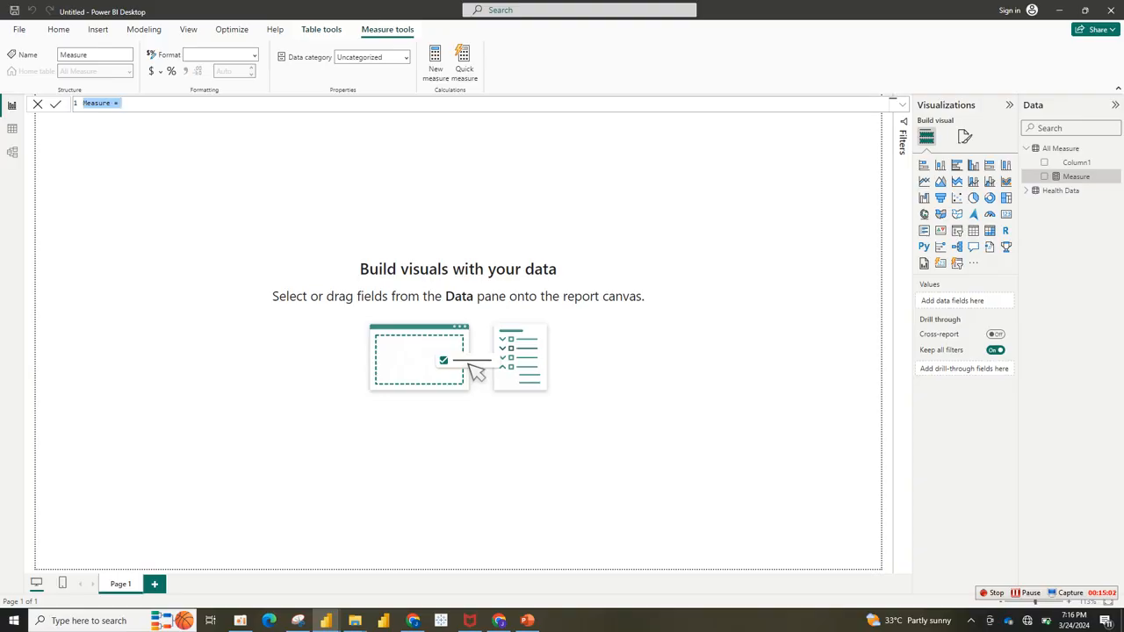
{"action": "type", "text": "CY Wait list = cal"}
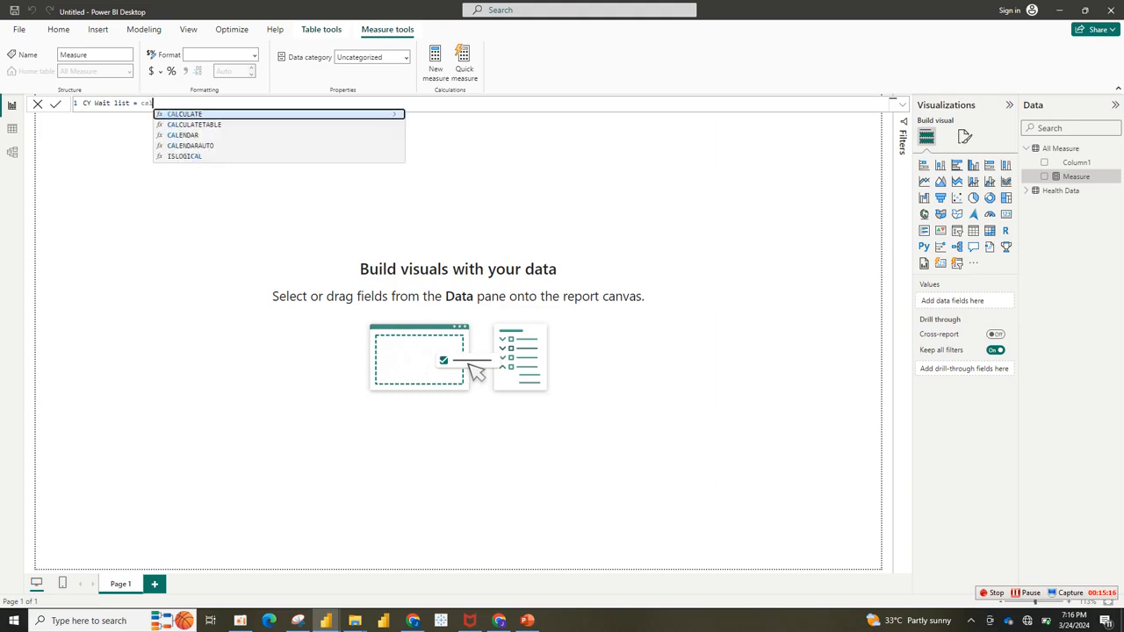
{"action": "key", "text": "Tab"}
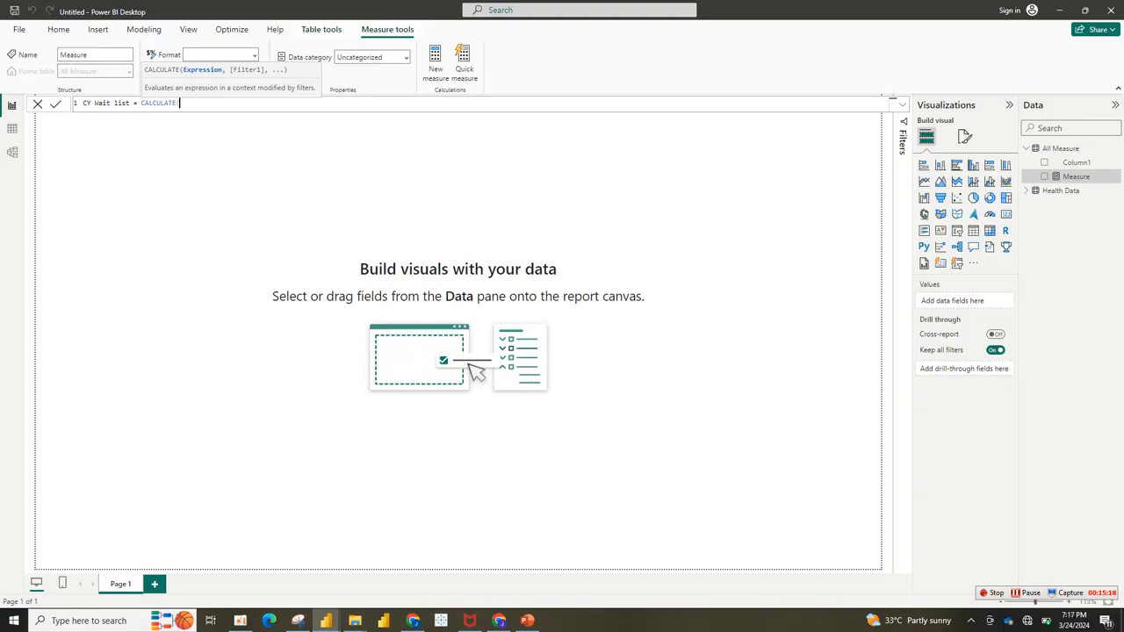
{"action": "type", "text": "sum"}
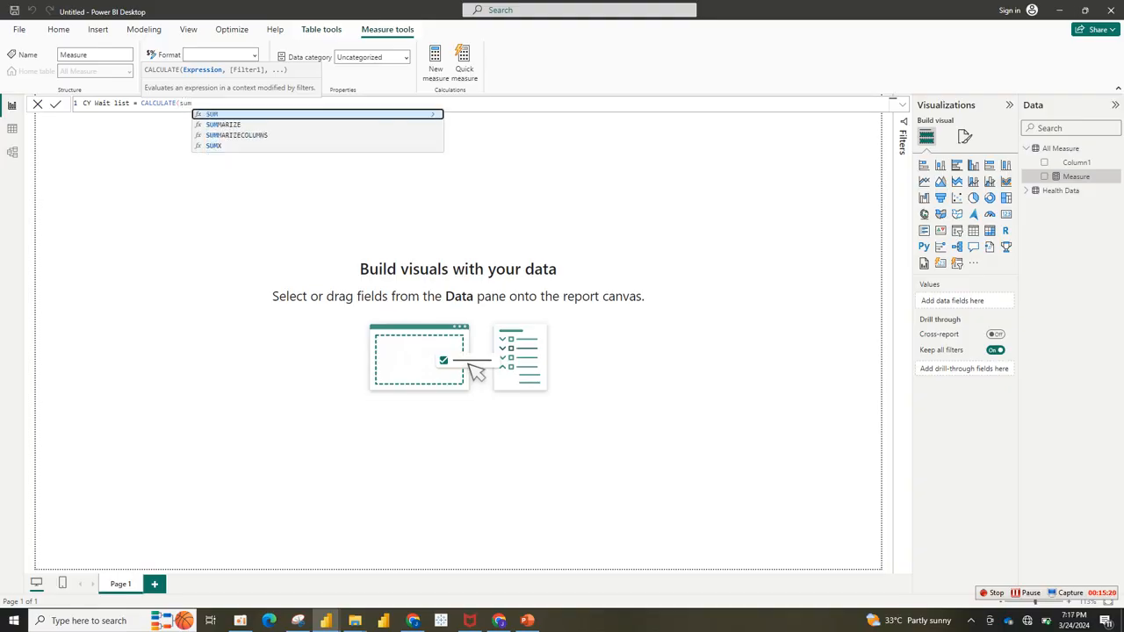
{"action": "key", "text": "Tab"}
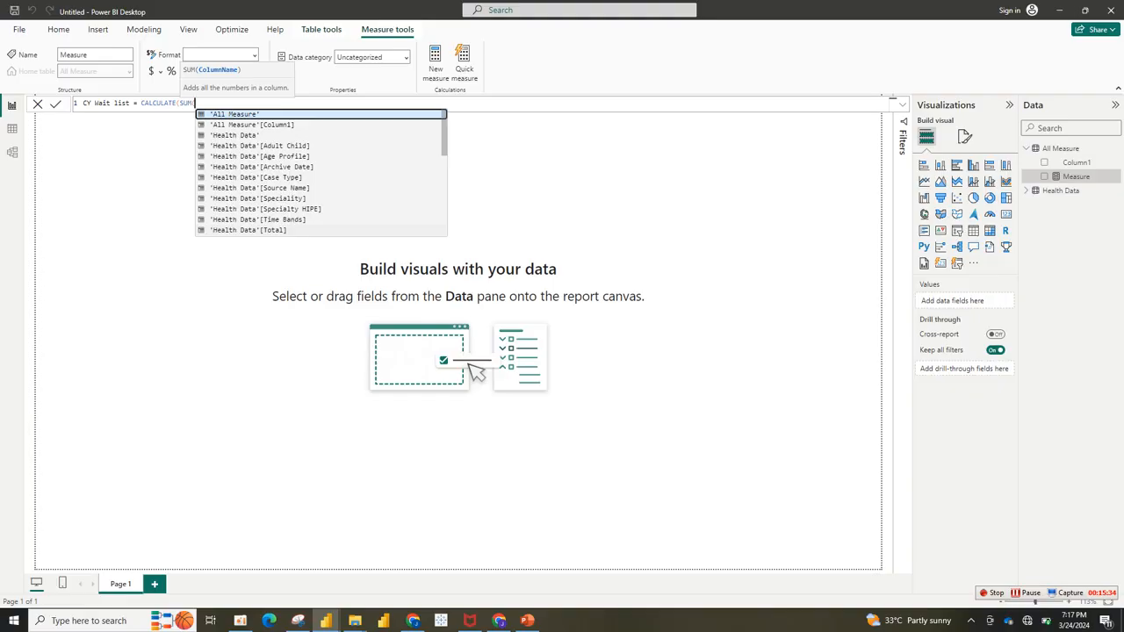
{"action": "left_click", "coordinate": [249, 230]}
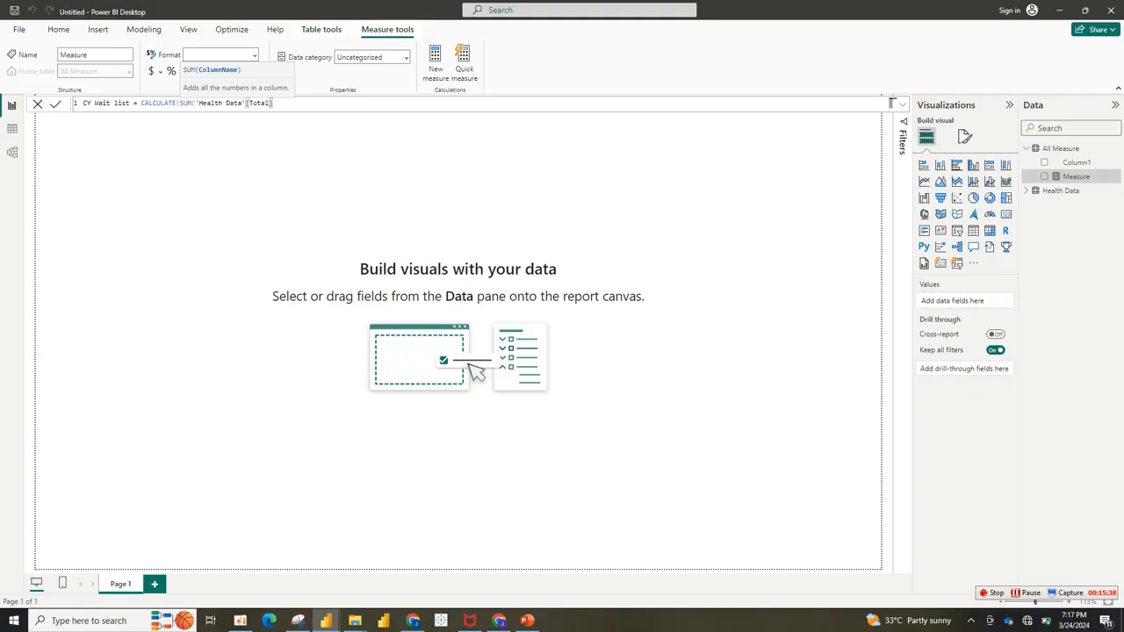
{"action": "type", "text": "),"}
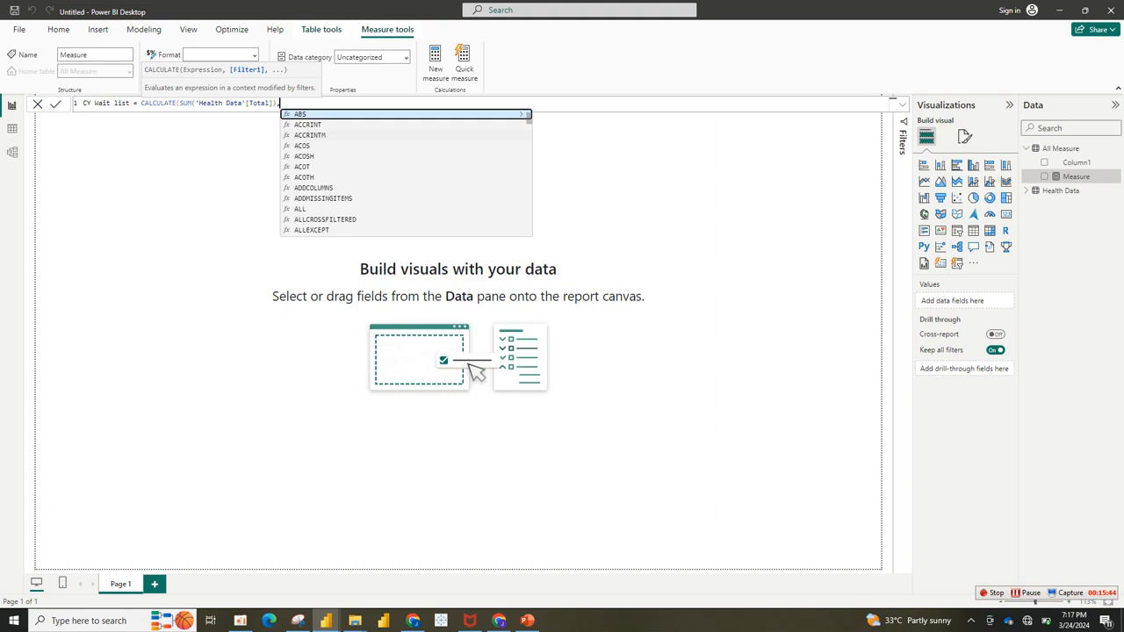
{"action": "type", "text": "dat"}
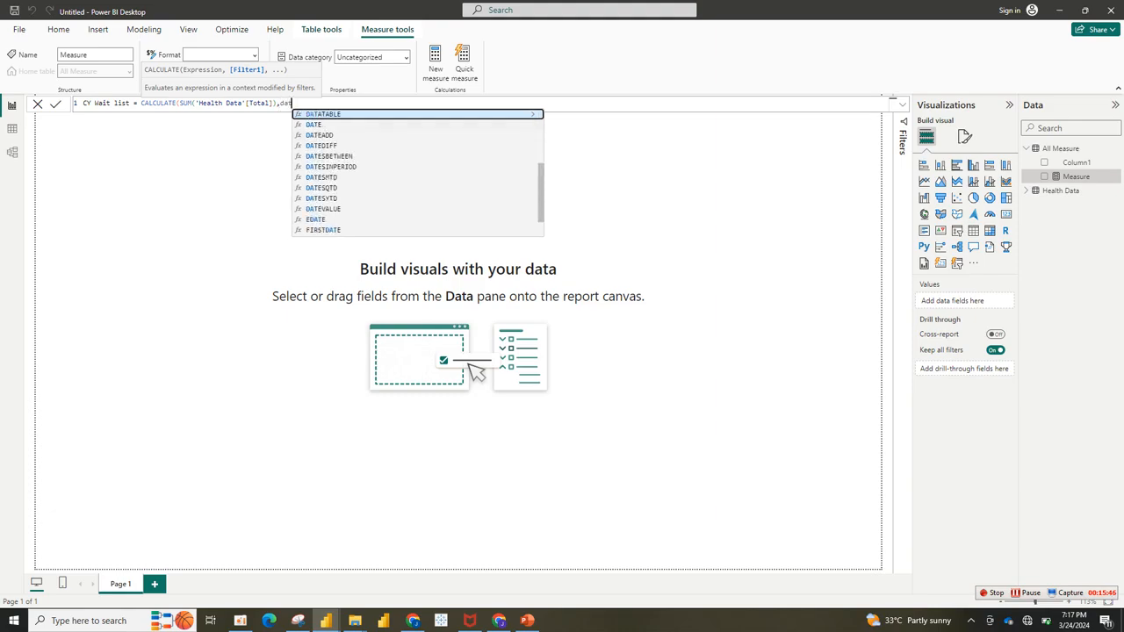
{"action": "type", "text": "e"}
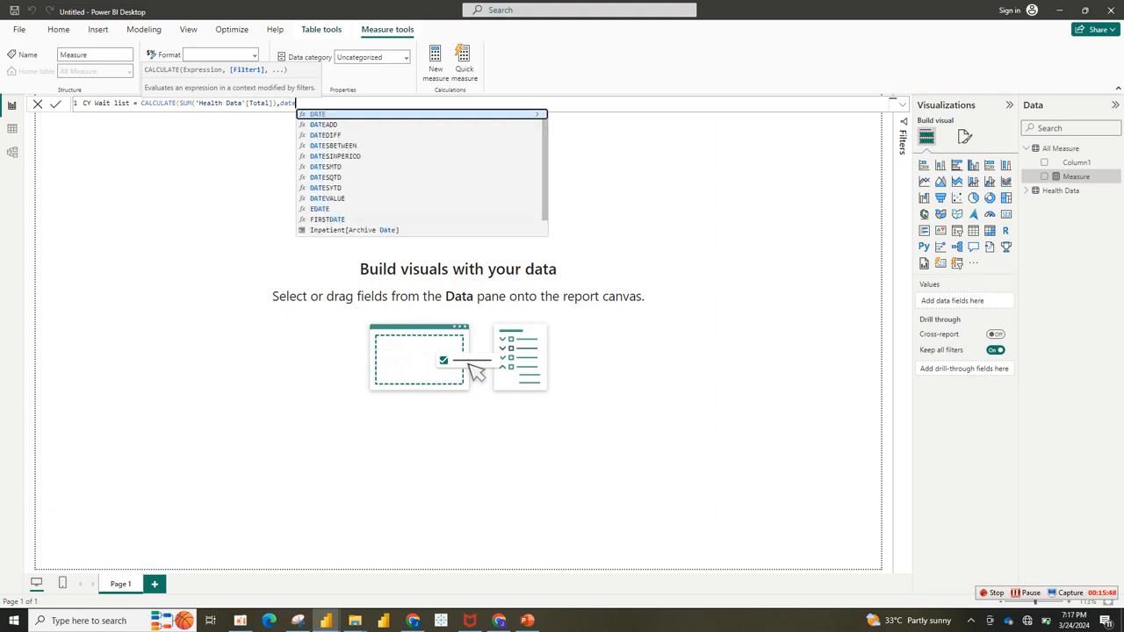
{"action": "scroll", "coordinate": [422, 172], "scroll_direction": "down", "scroll_amount": 1}
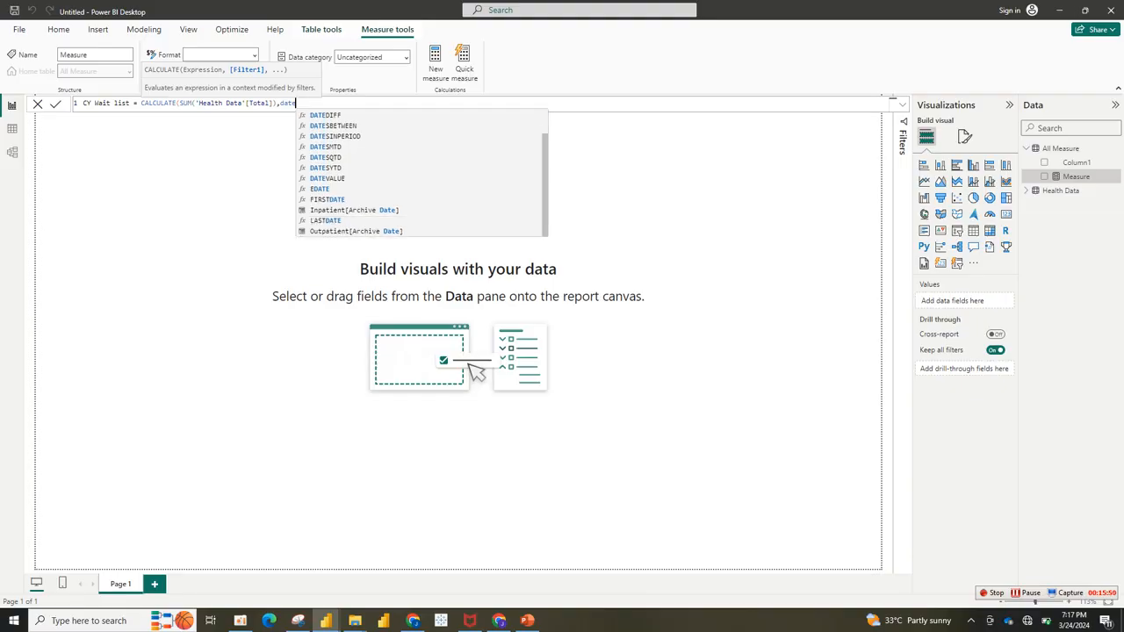
{"action": "key", "text": "BackSpace"}
{"action": "key", "text": "BackSpace"}
{"action": "key", "text": "BackSpace"}
{"action": "key", "text": "BackSpace"}
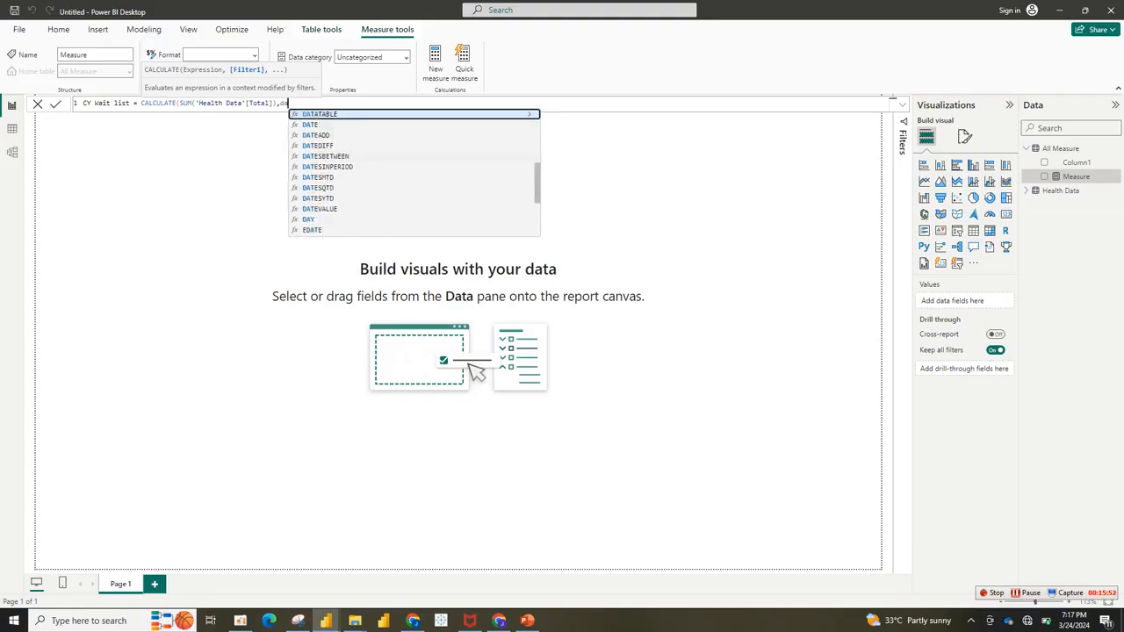
Step: Add a filter argument to CALCULATE that compares 'Health Data'[Archive Date] with the MAX function using an equals sign
{"action": "type", "text": "arch"}
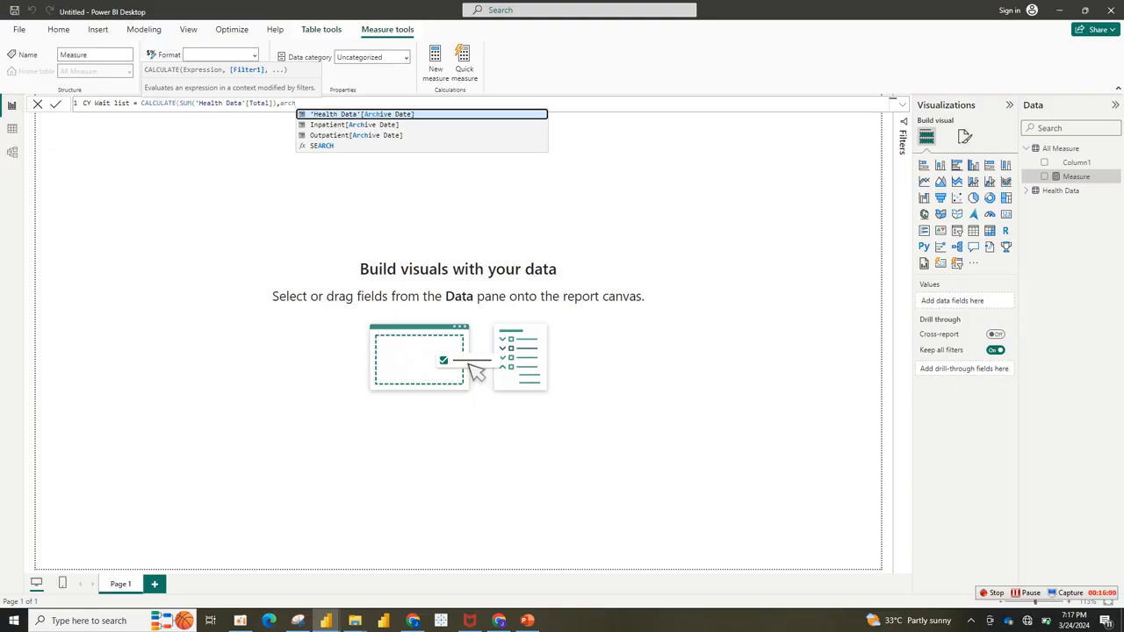
{"action": "key", "text": "Tab"}
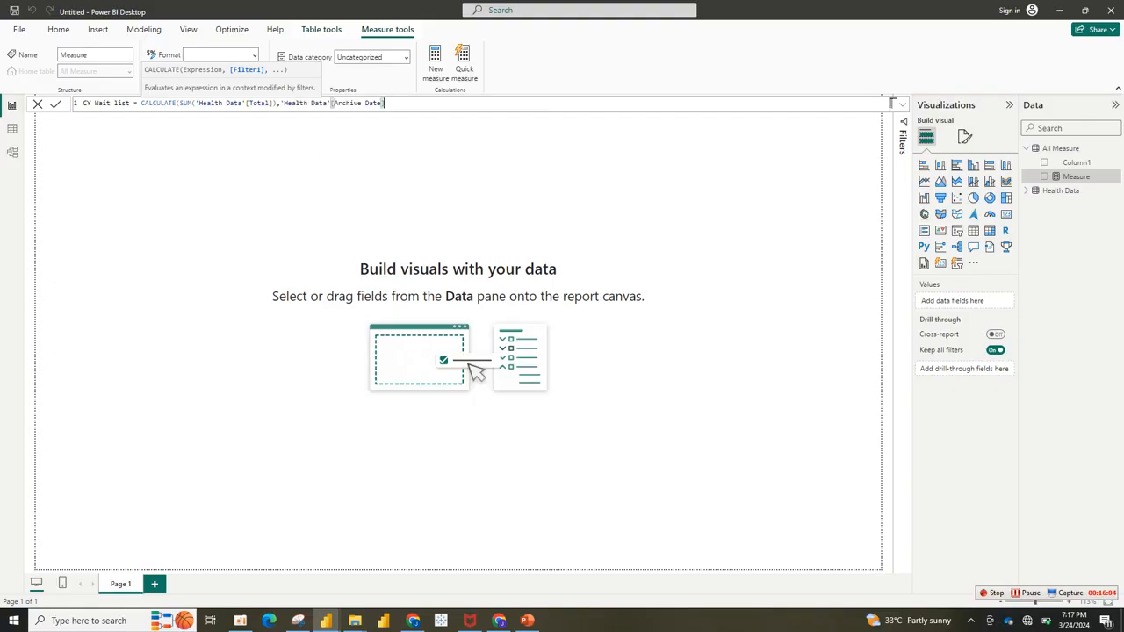
{"action": "type", "text": "=ma"}
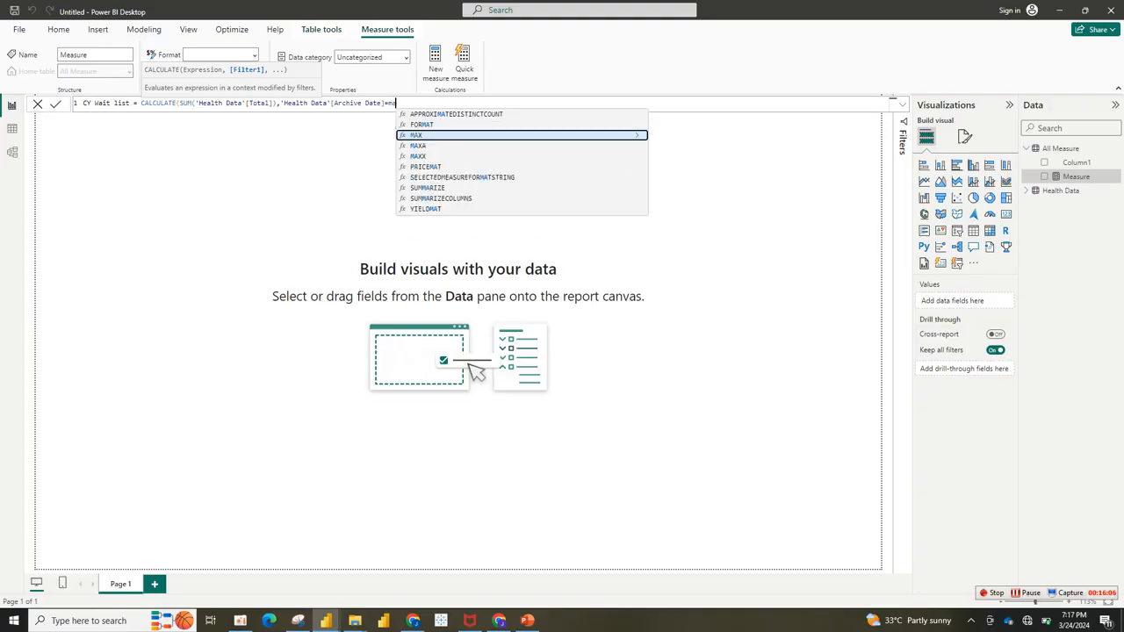
{"action": "type", "text": "x"}
{"action": "key", "text": "Tab"}
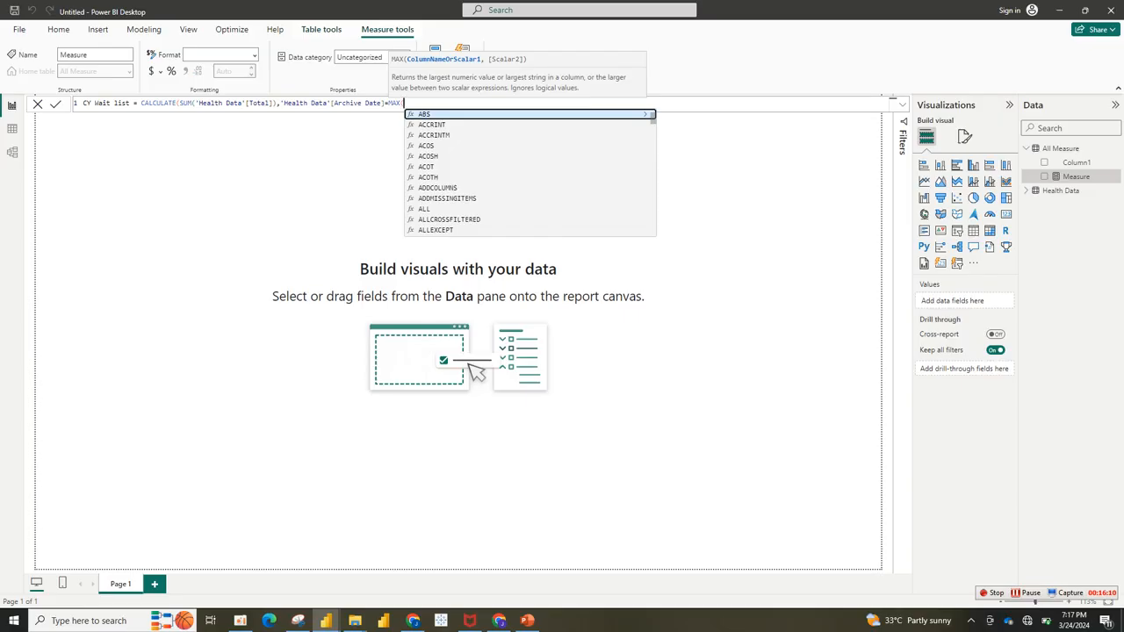
{"action": "type", "text": "data"}
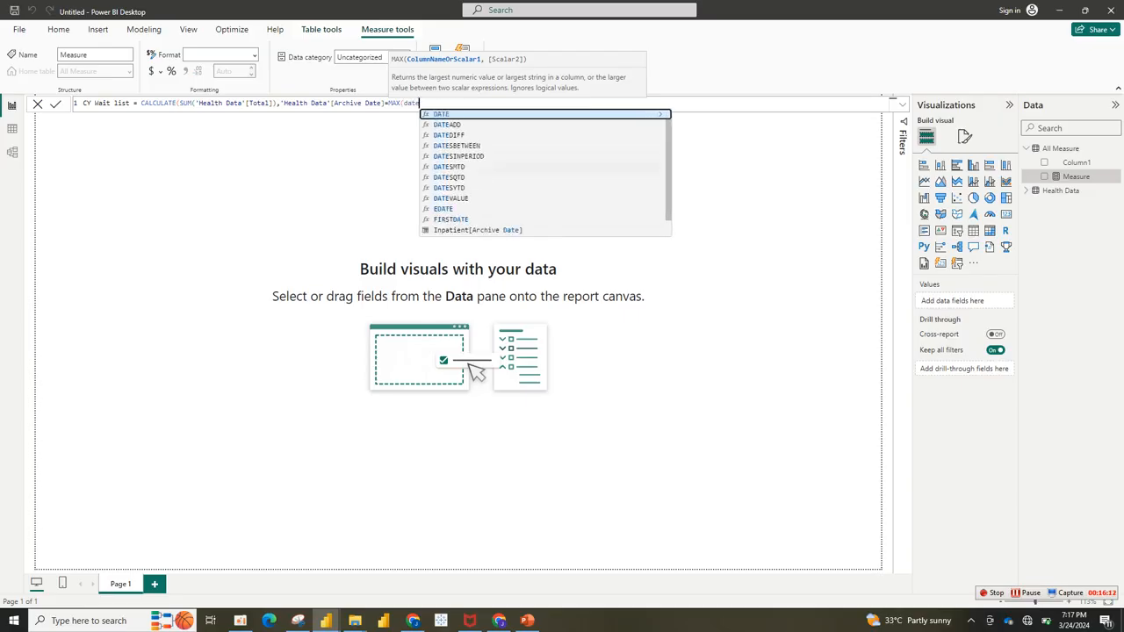
{"action": "left_click_drag", "start_coordinate": [668, 167], "coordinate": [668, 187]}
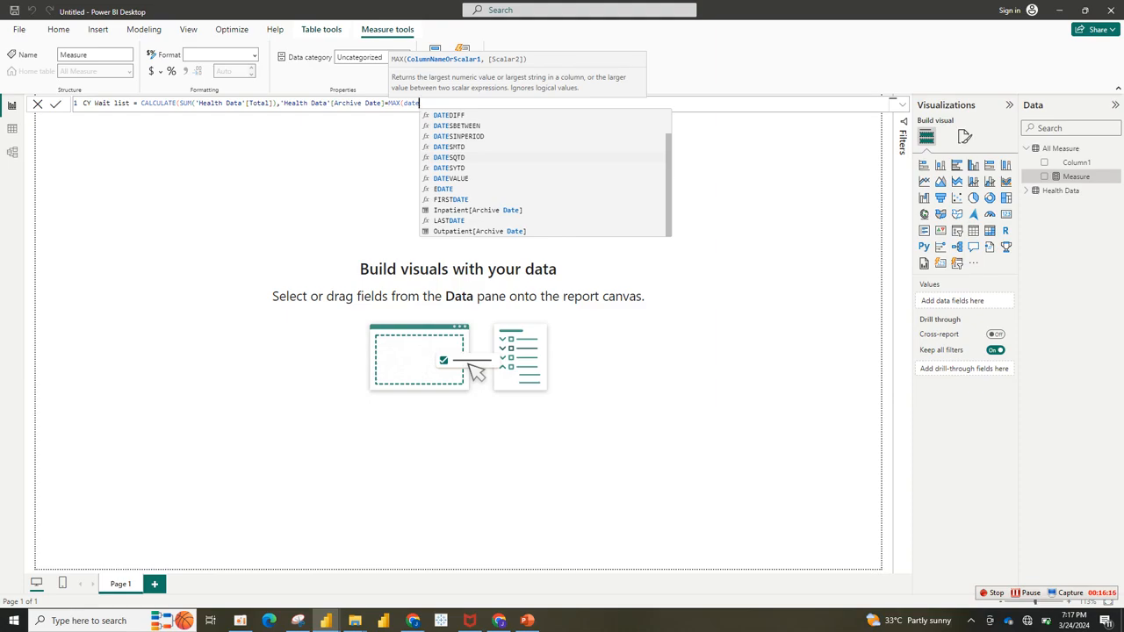
{"action": "key", "text": "BackSpace"}
{"action": "key", "text": "BackSpace"}
{"action": "key", "text": "BackSpace"}
{"action": "key", "text": "BackSpace"}
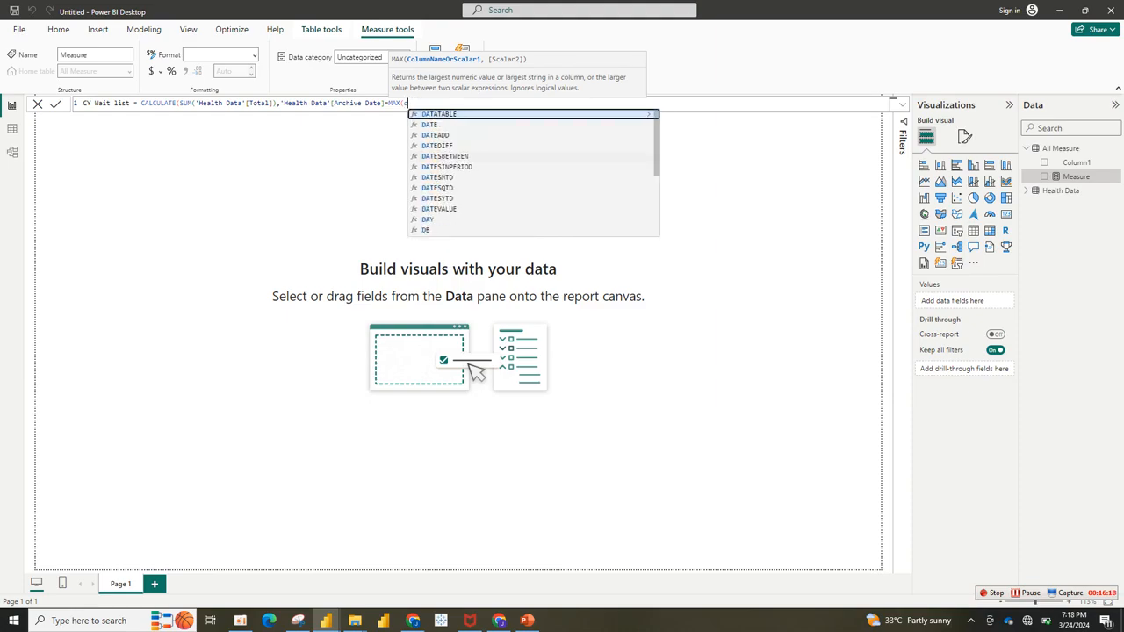
Step: Complete the MAX argument with 'Health Data'[Archive Date] and commit the CY Wait list measure
{"action": "type", "text": "heal"}
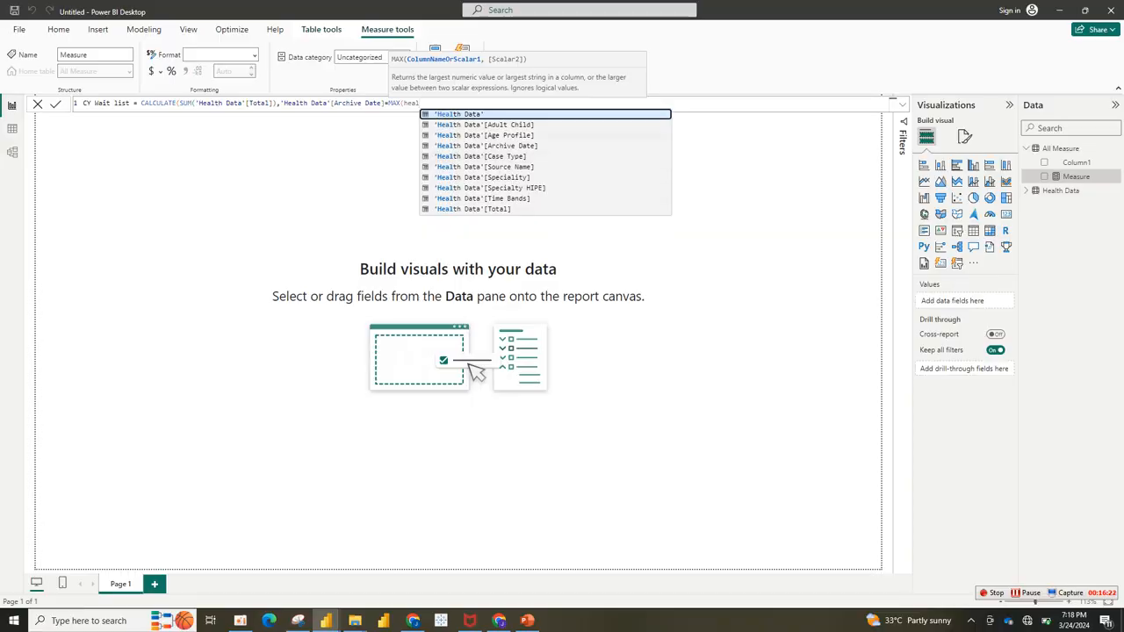
{"action": "left_click", "coordinate": [486, 146]}
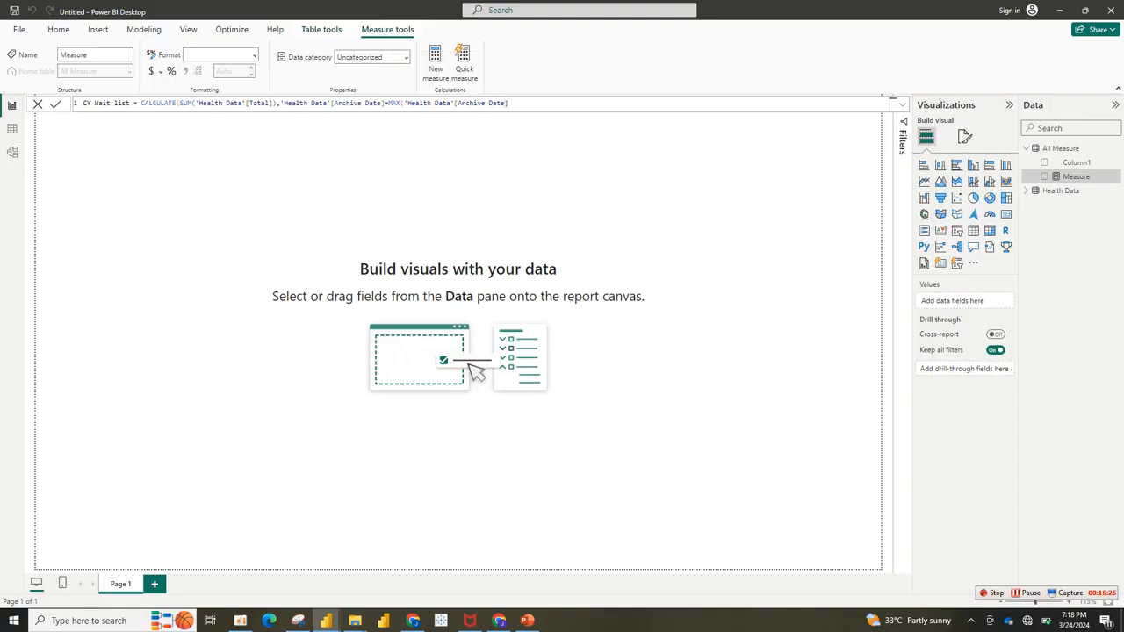
{"action": "key", "text": "Return"}
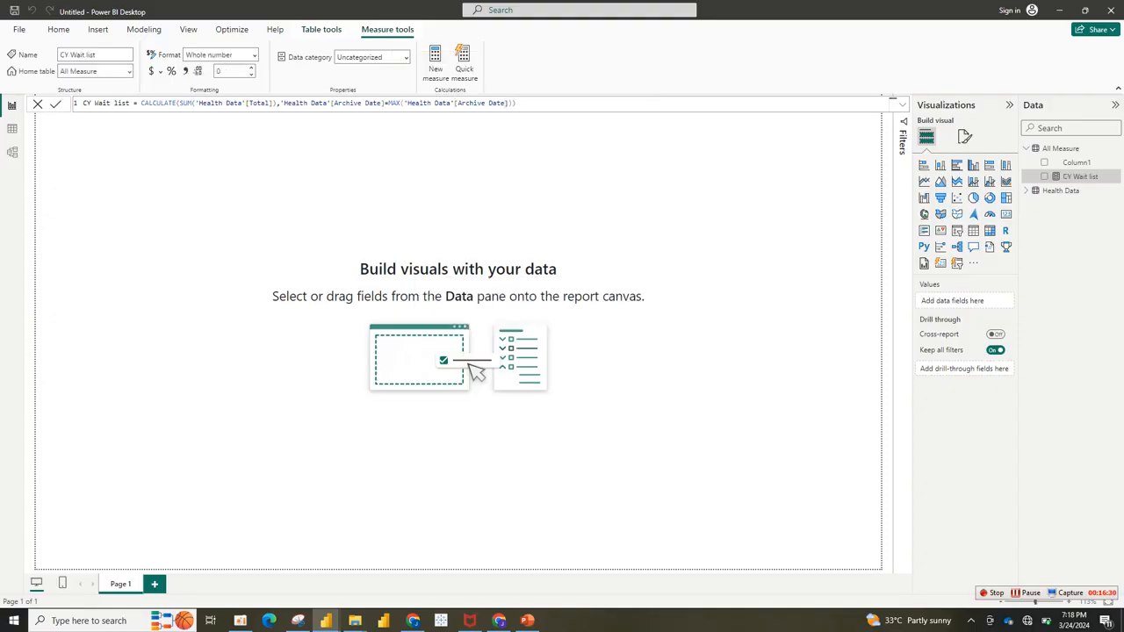
Step: Add a Card (new) visual showing the CY Wait list measure, move it toward the upper middle of the page and widen it
{"action": "left_click", "coordinate": [562, 202]}
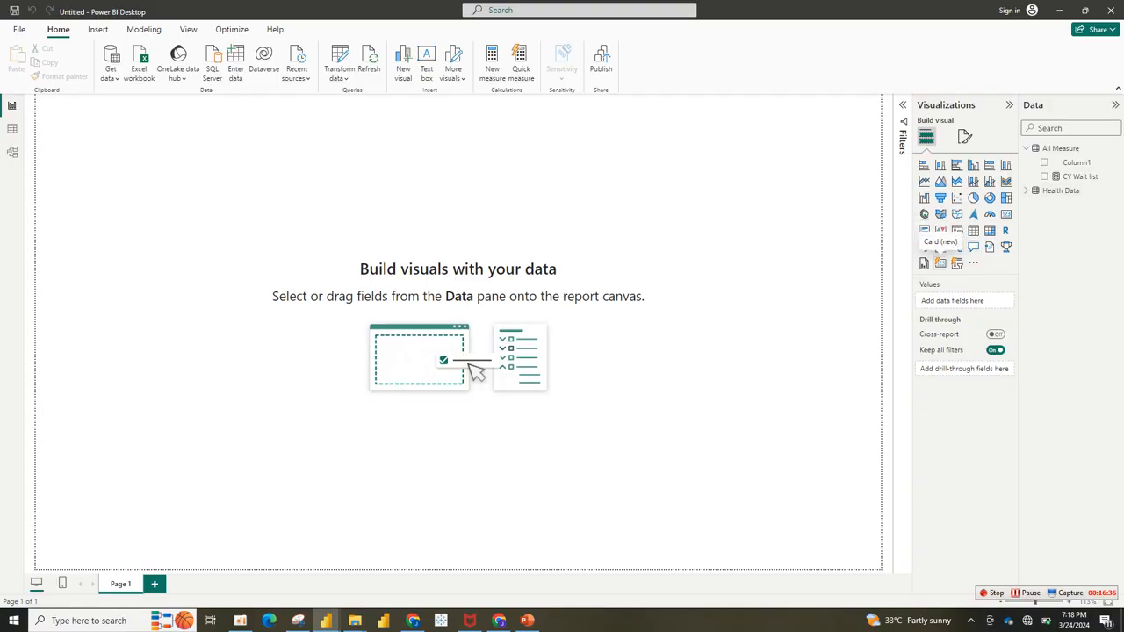
{"action": "left_click", "coordinate": [941, 230]}
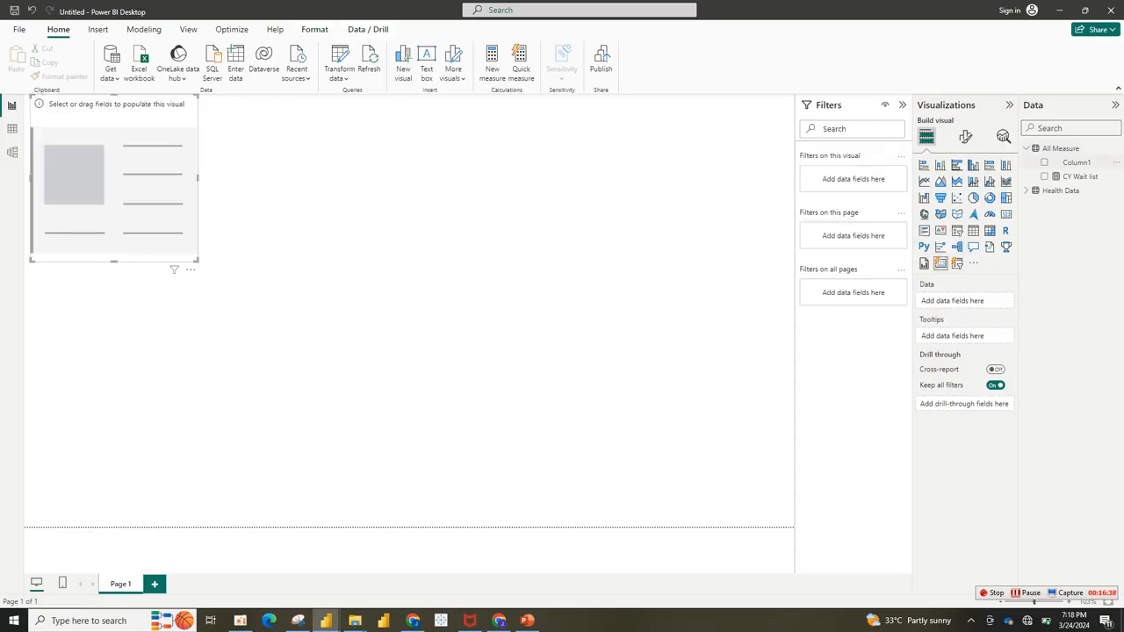
{"action": "left_click", "coordinate": [1044, 176]}
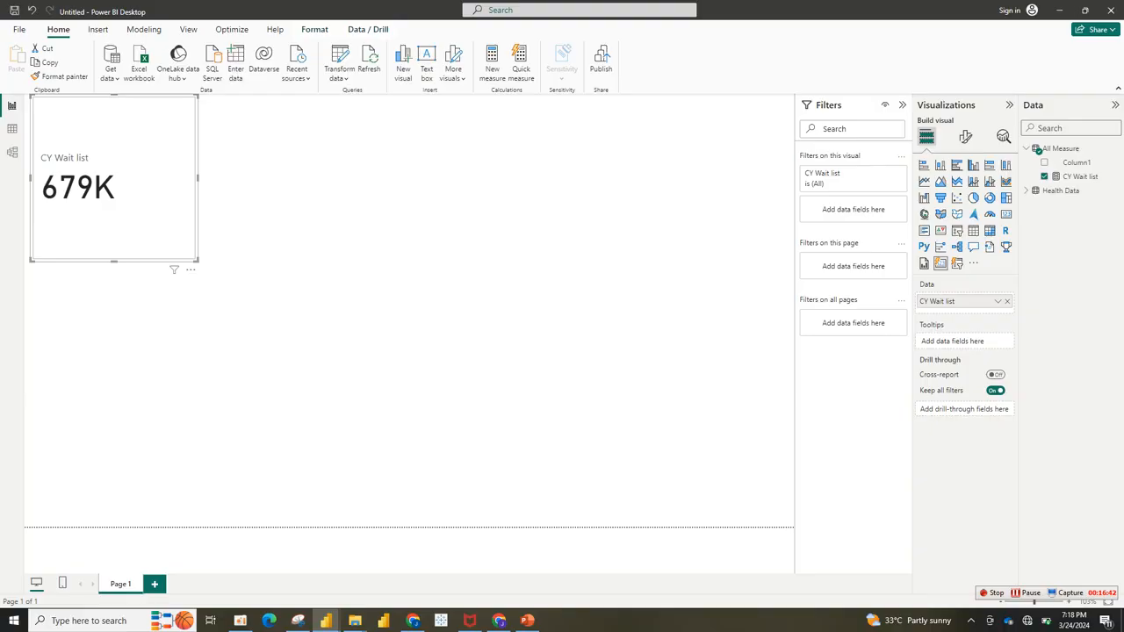
{"action": "left_click_drag", "start_coordinate": [96, 176], "coordinate": [328, 223]}
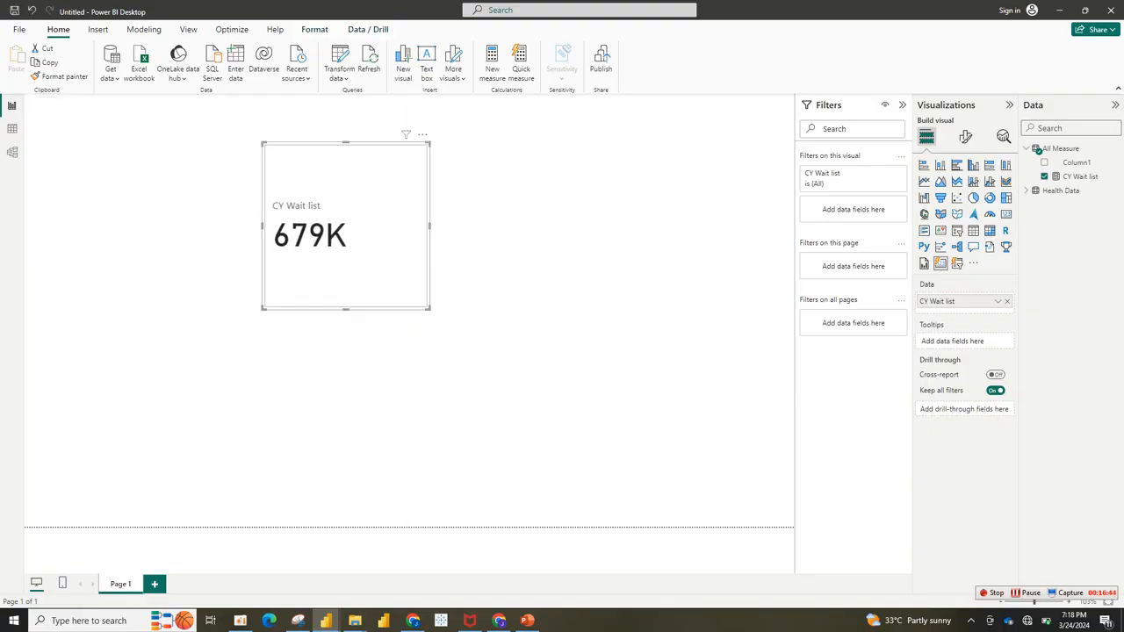
{"action": "left_click", "coordinate": [500, 281]}
{"action": "left_click", "coordinate": [377, 264]}
{"action": "left_click_drag", "start_coordinate": [430, 309], "coordinate": [505, 286]}
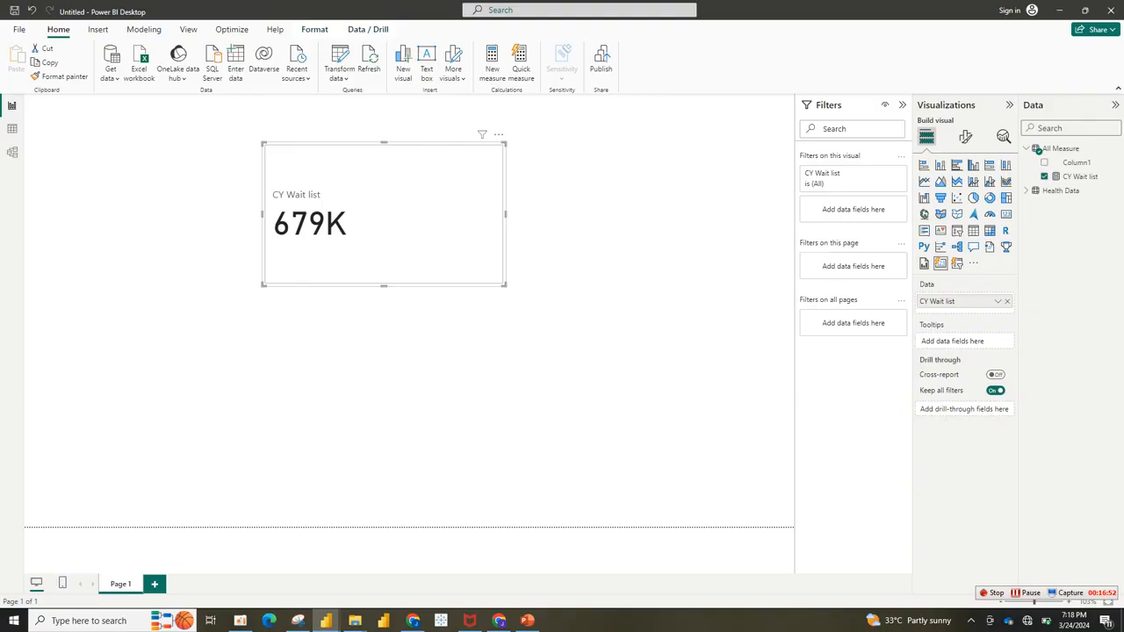
Step: Display the CY Wait list formula, switch to the finished health report and examine the formula of its CY Wait List measure
{"action": "mouse_move", "coordinate": [326, 621]}
{"action": "mouse_move", "coordinate": [263, 566]}
{"action": "double_click", "coordinate": [1080, 177]}
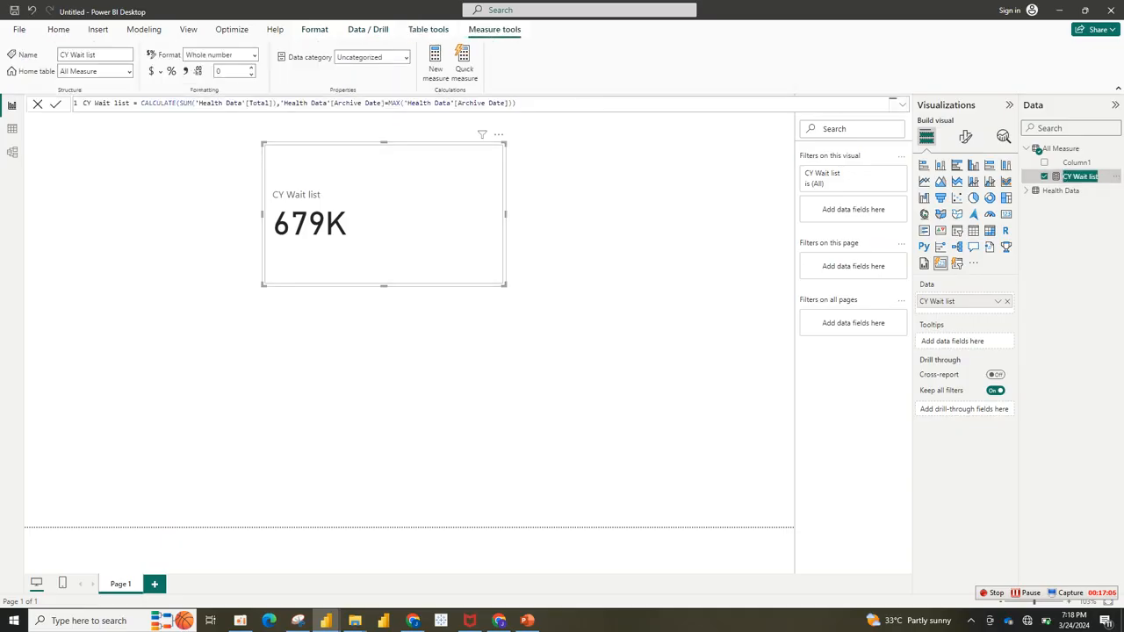
{"action": "left_click", "coordinate": [263, 576]}
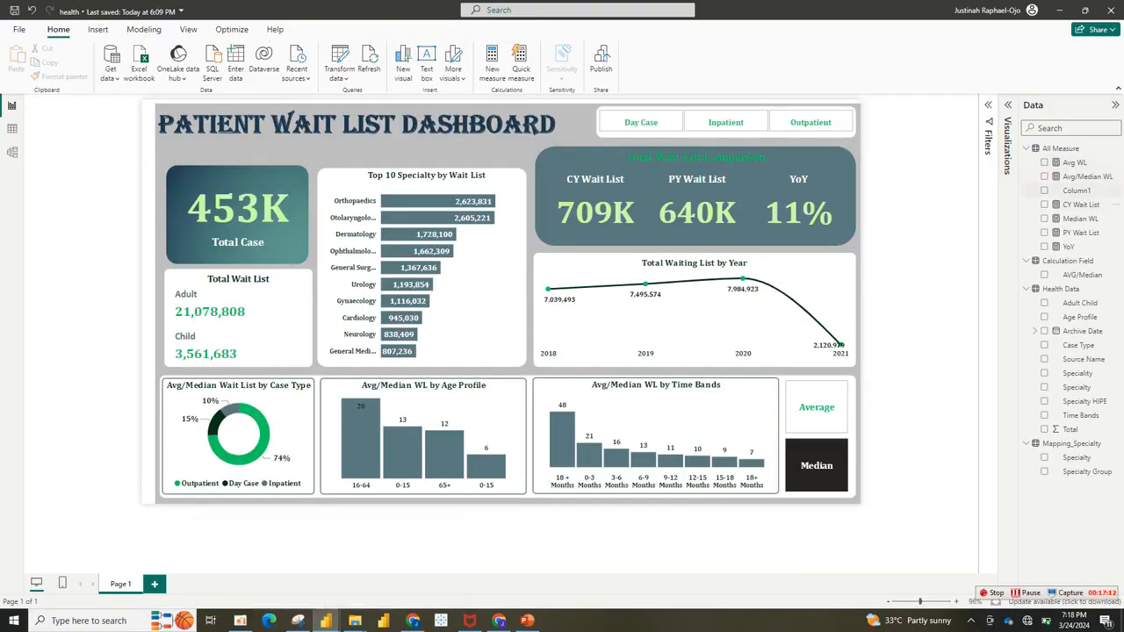
{"action": "left_click", "coordinate": [1081, 205]}
{"action": "double_click", "coordinate": [1081, 205]}
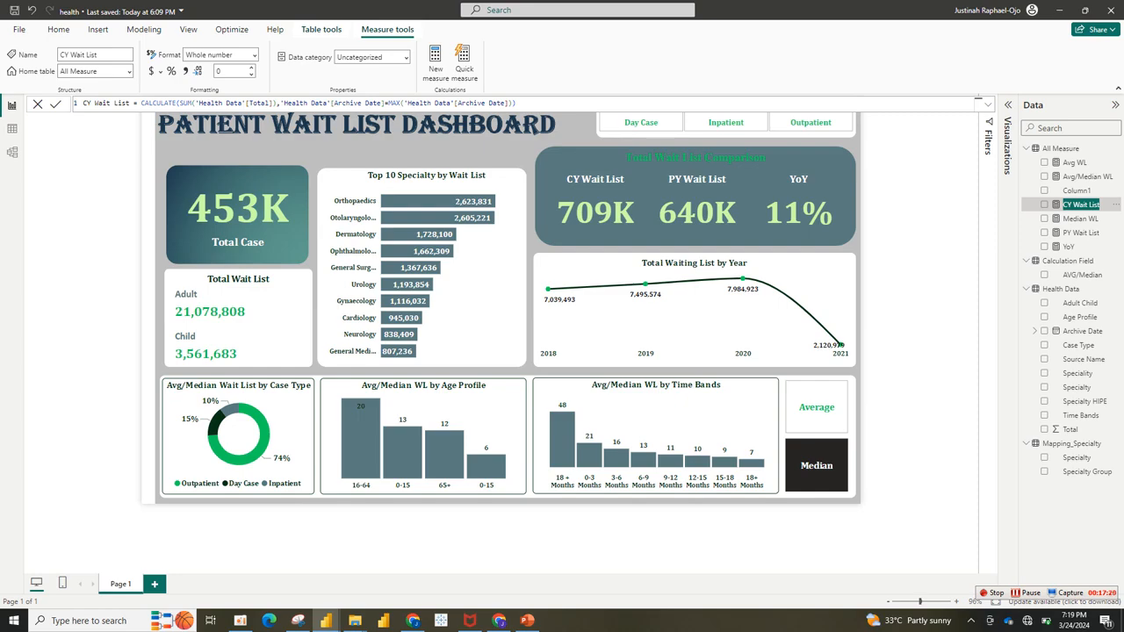
{"action": "key", "text": "Escape"}
{"action": "left_click", "coordinate": [516, 103]}
{"action": "left_click_drag", "start_coordinate": [516, 104], "coordinate": [141, 103]}
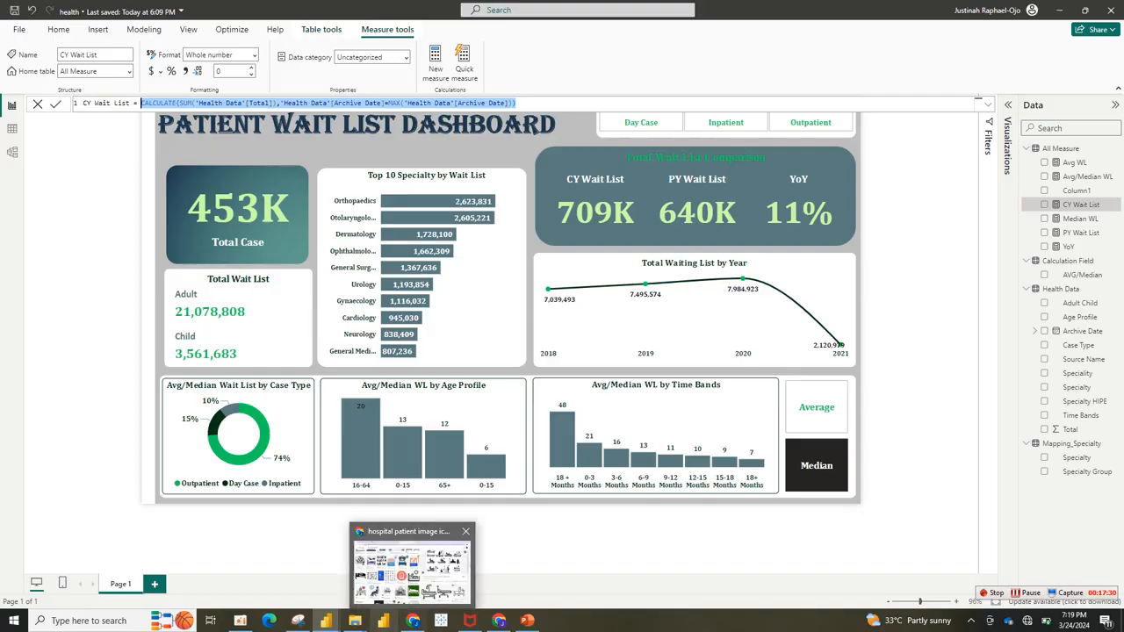
Step: Switch back to the untitled report and compare its CY Wait list formula with the one in the health report
{"action": "mouse_move", "coordinate": [326, 620]}
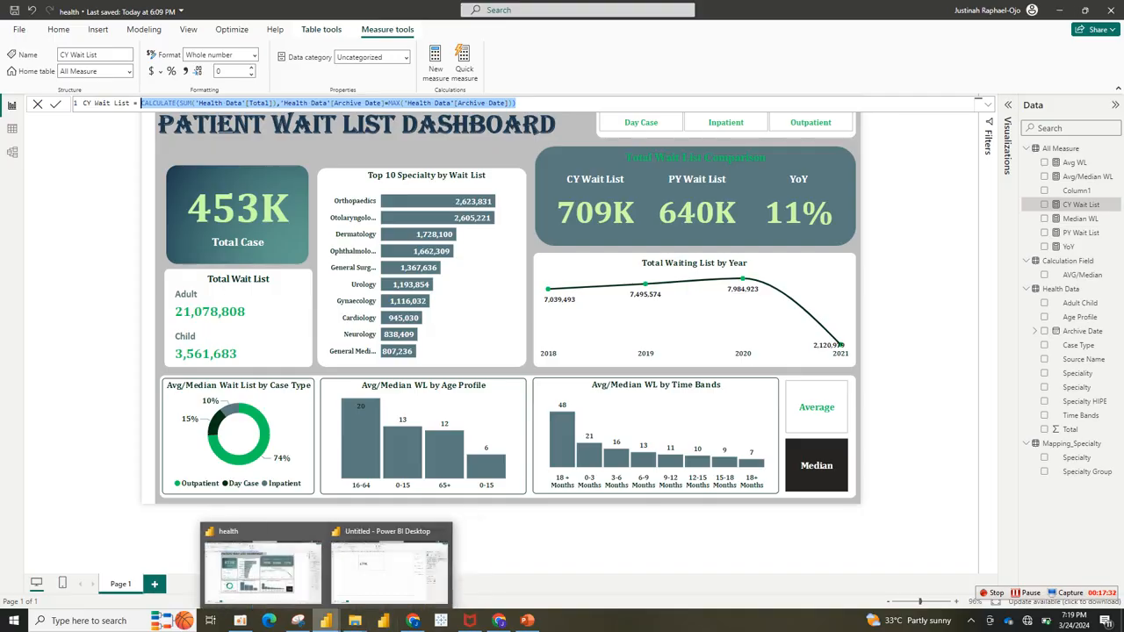
{"action": "left_click", "coordinate": [389, 549]}
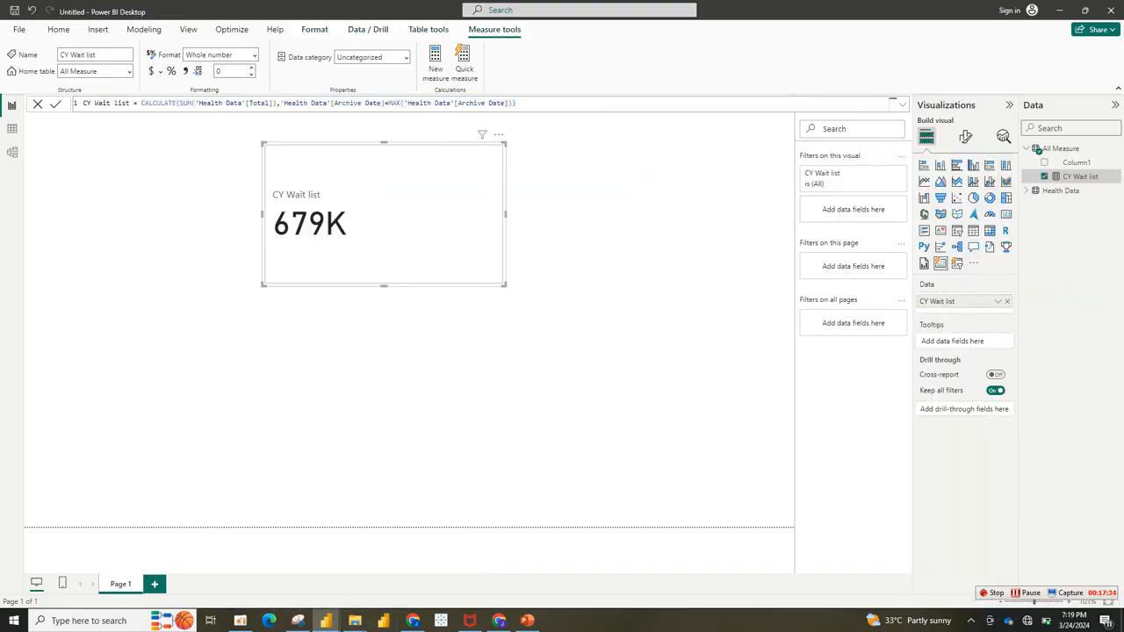
{"action": "left_click", "coordinate": [517, 104]}
{"action": "left_click_drag", "start_coordinate": [516, 104], "coordinate": [140, 103]}
{"action": "left_click", "coordinate": [891, 104]}
{"action": "left_click", "coordinate": [498, 134]}
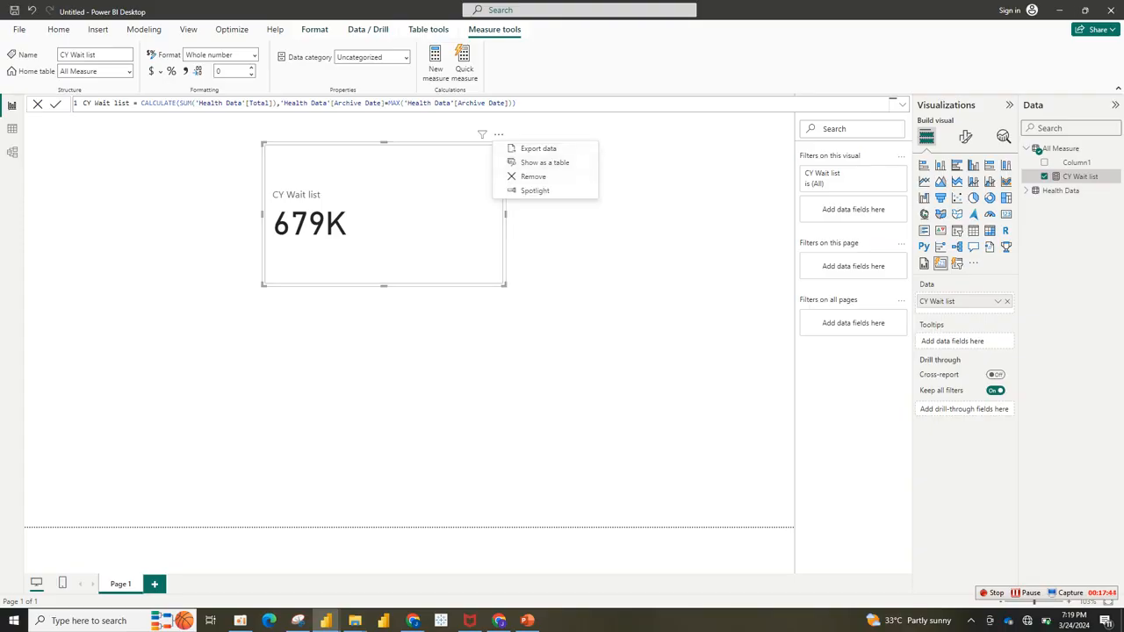
Step: Recommit the CY Wait list formula, remove the measure from the card and add it back
{"action": "double_click", "coordinate": [1080, 176]}
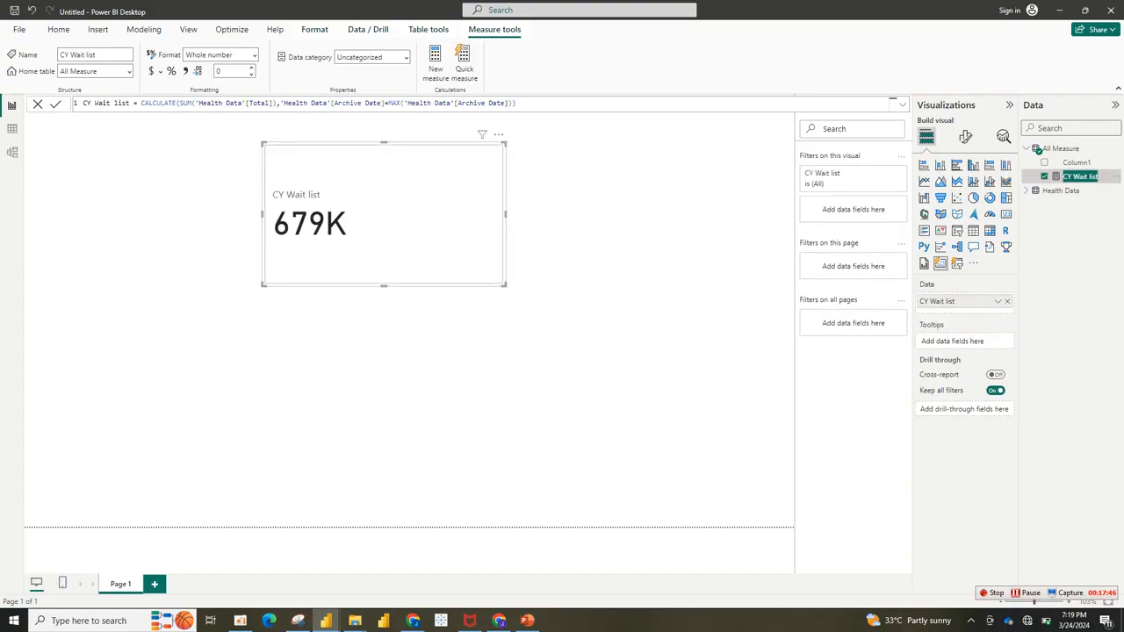
{"action": "left_click", "coordinate": [55, 103]}
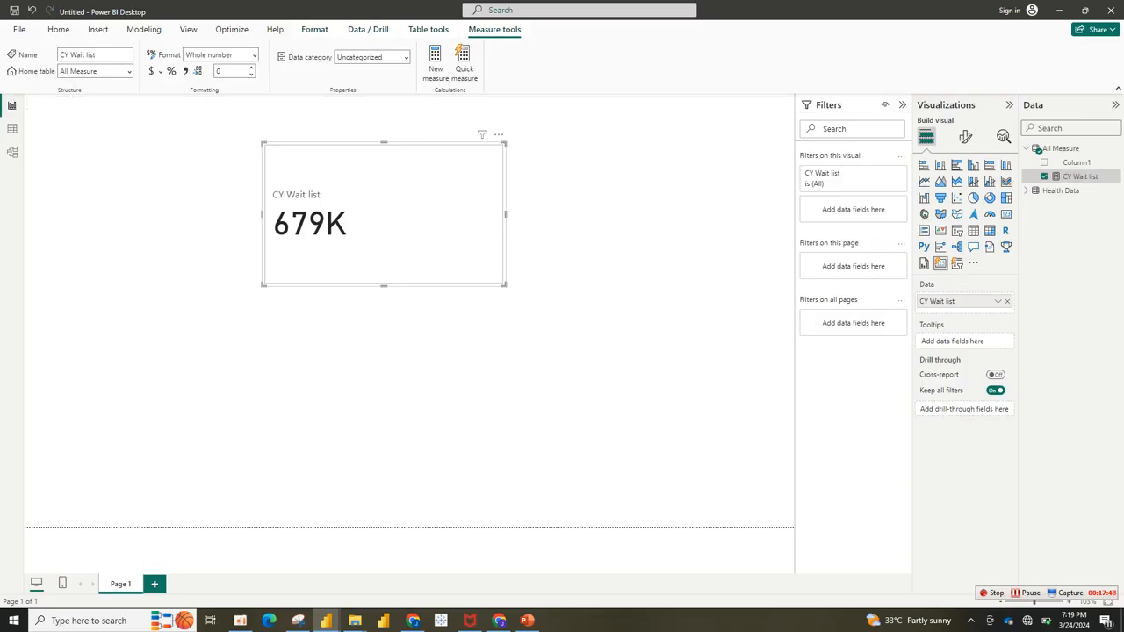
{"action": "left_click", "coordinate": [1043, 176]}
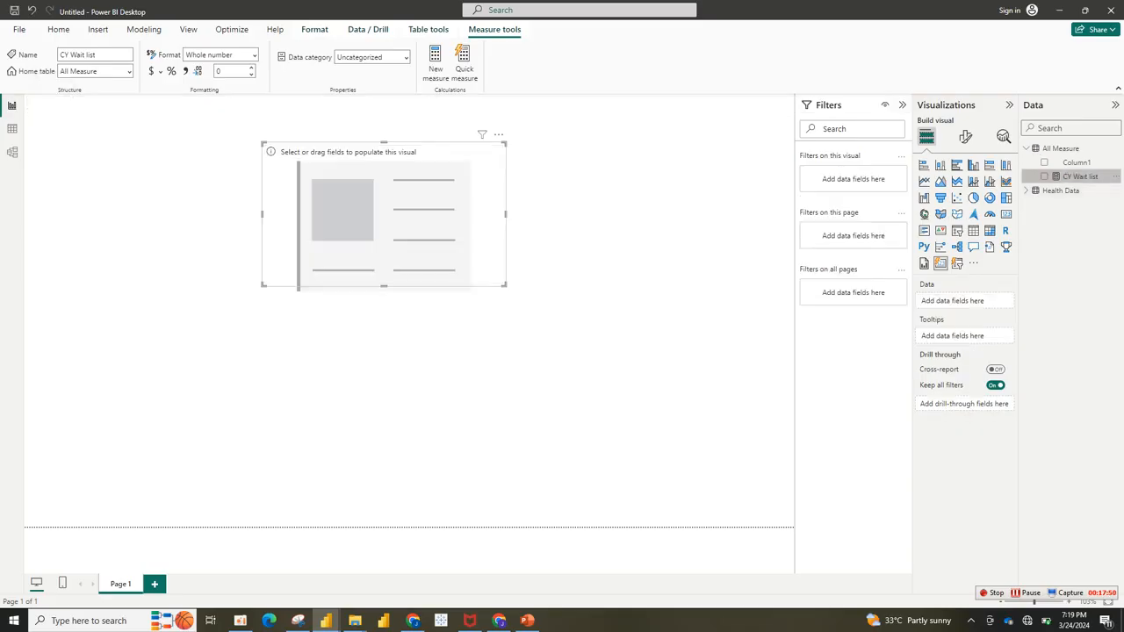
{"action": "left_click", "coordinate": [1043, 176]}
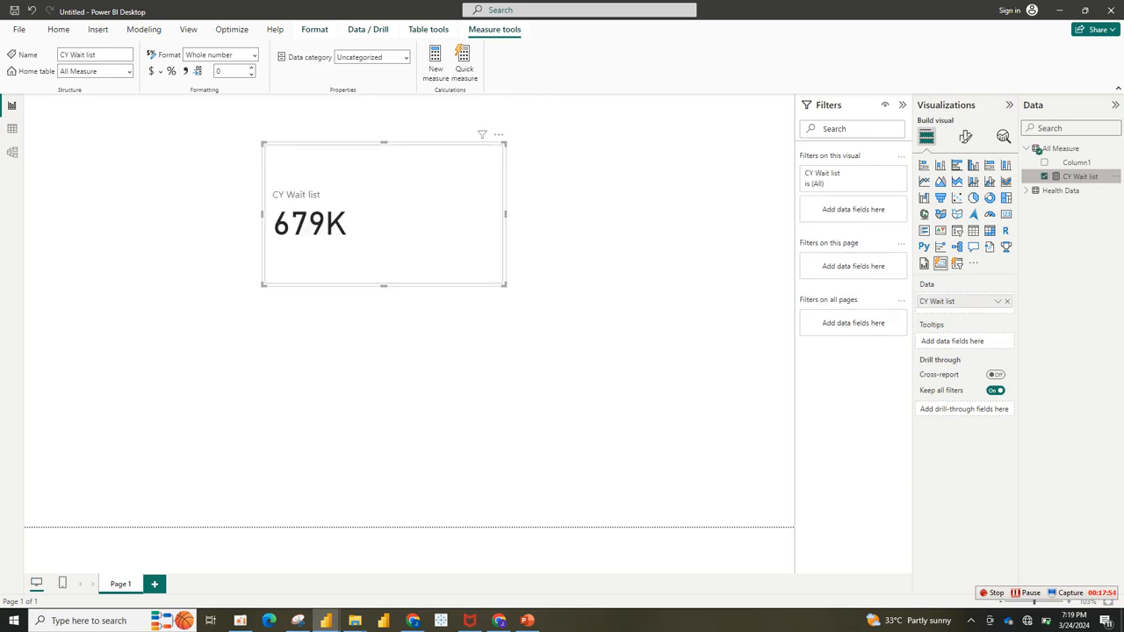
Step: Compare the card with the finished health report, move it toward the upper left of the page and make it smaller
{"action": "left_click_drag", "start_coordinate": [387, 220], "coordinate": [367, 243]}
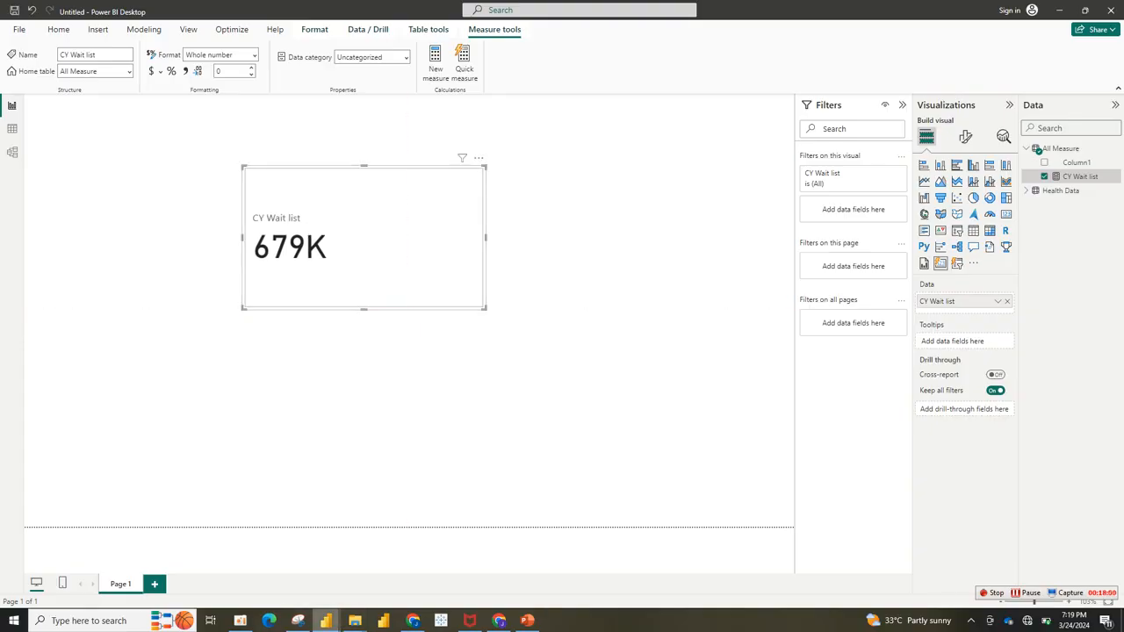
{"action": "mouse_move", "coordinate": [325, 621]}
{"action": "left_click", "coordinate": [261, 566]}
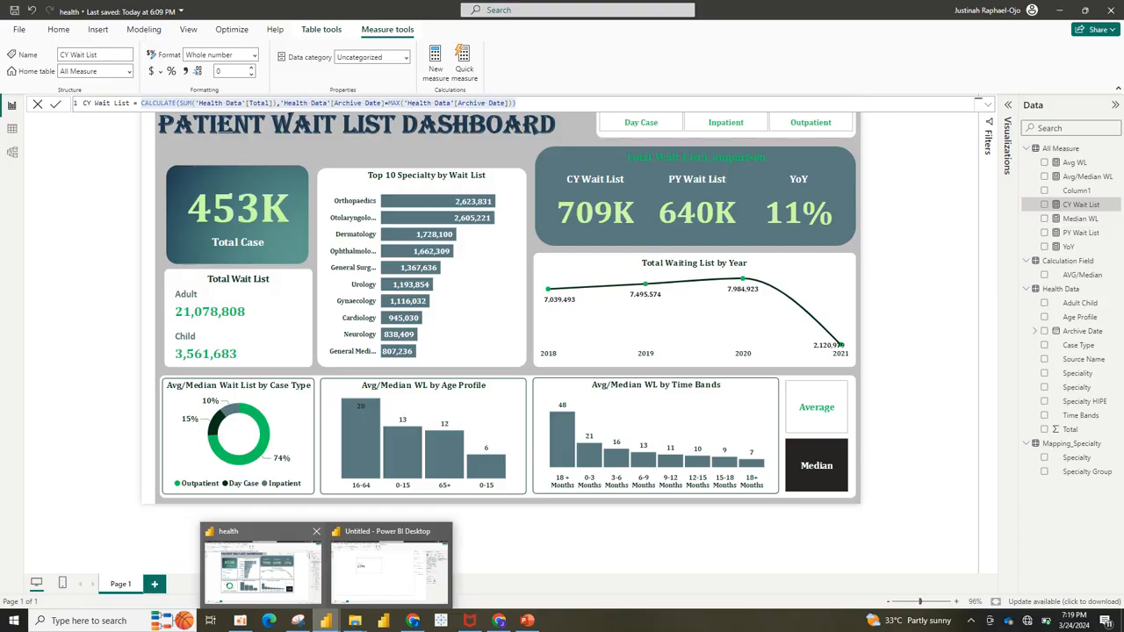
{"action": "left_click", "coordinate": [389, 569]}
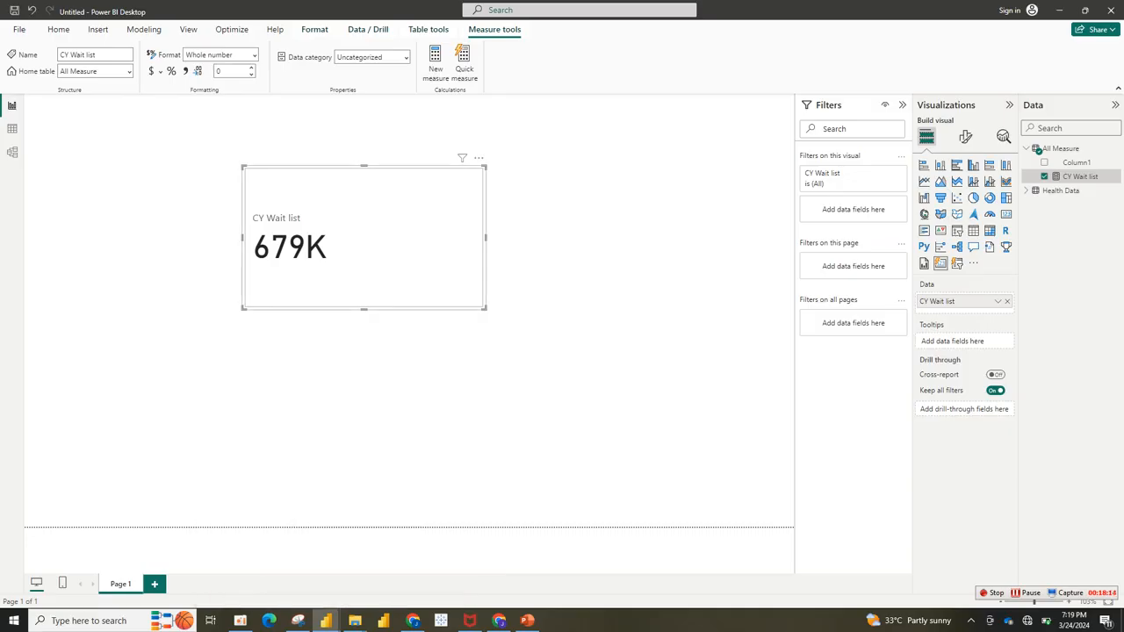
{"action": "left_click_drag", "start_coordinate": [365, 237], "coordinate": [264, 223]}
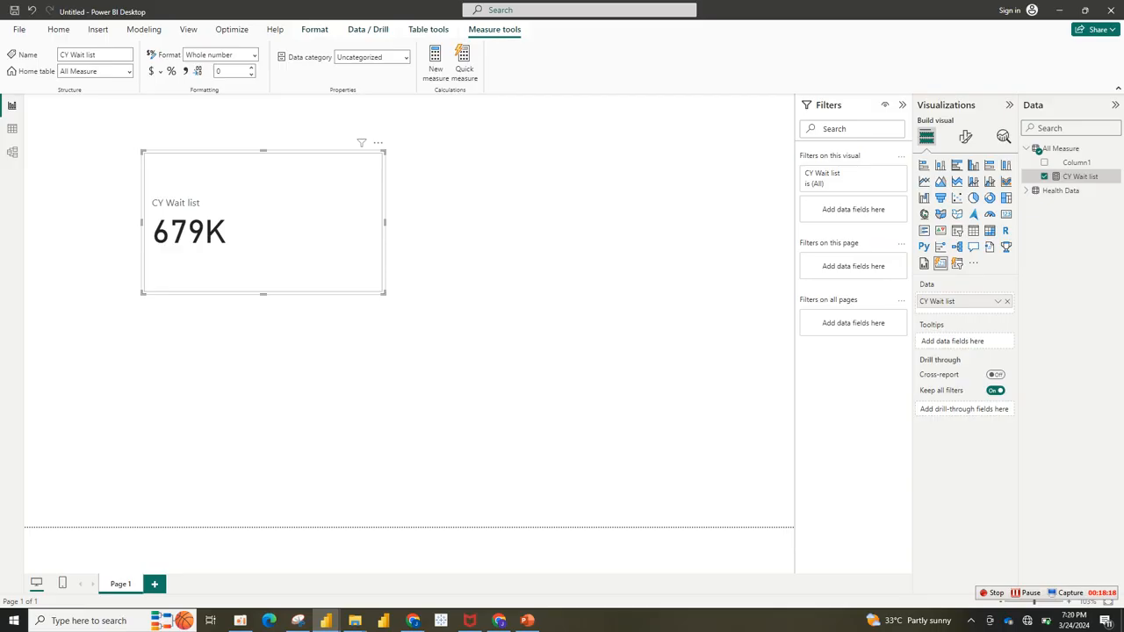
{"action": "left_click_drag", "start_coordinate": [386, 293], "coordinate": [348, 241]}
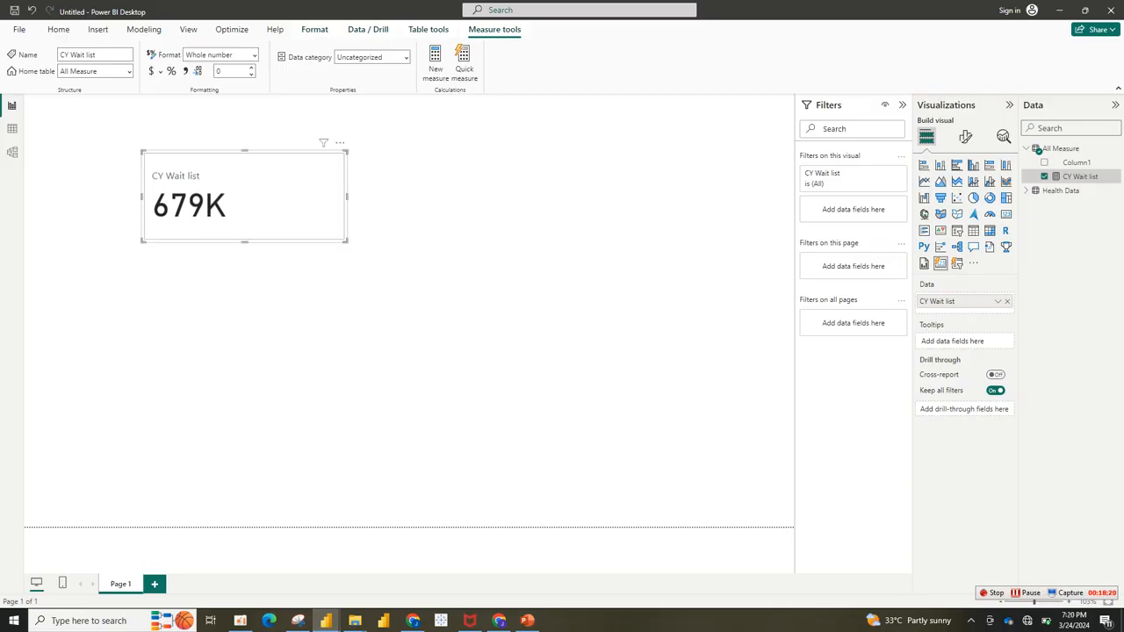
{"action": "left_click", "coordinate": [340, 142]}
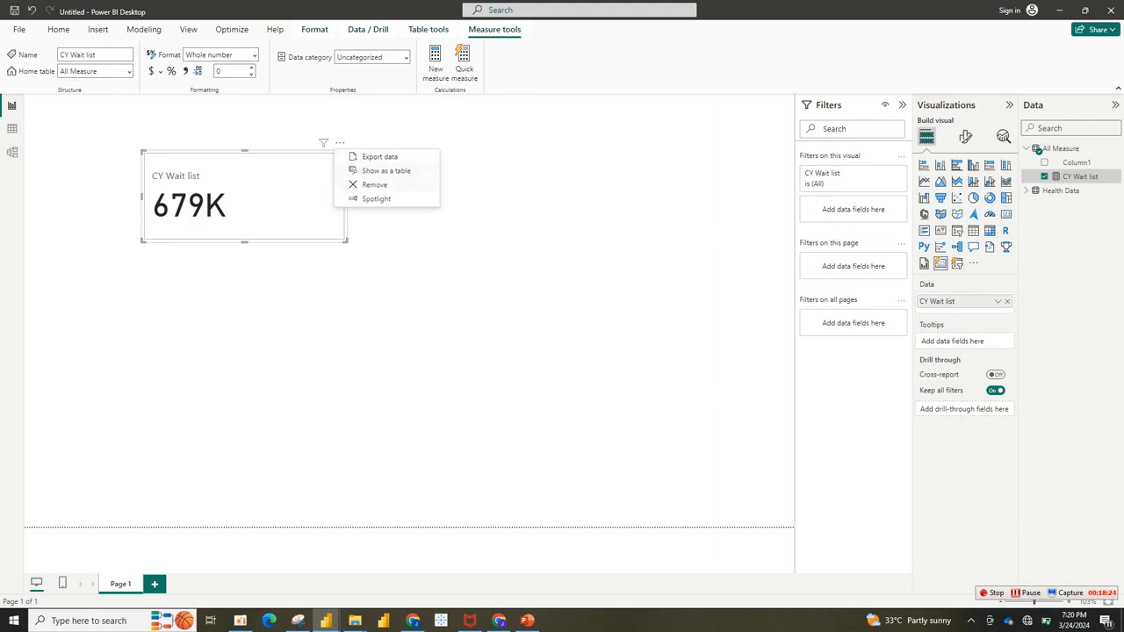
{"action": "left_click", "coordinate": [339, 142]}
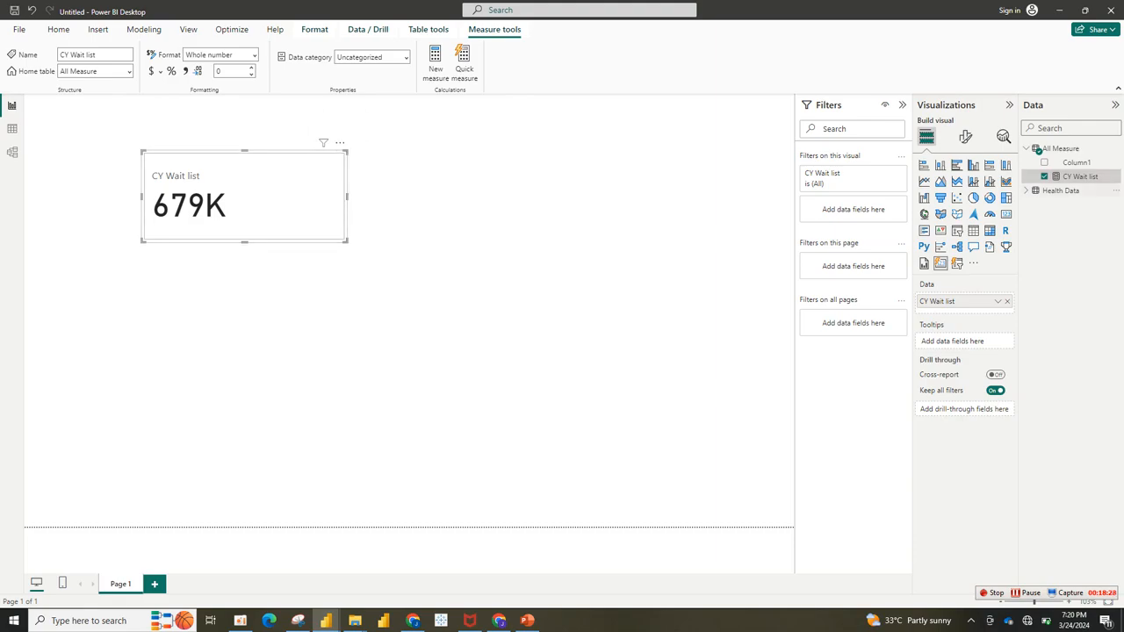
Step: Check the sum of Total from the Health Data table in the card and remove that field again
{"action": "left_click", "coordinate": [1061, 191]}
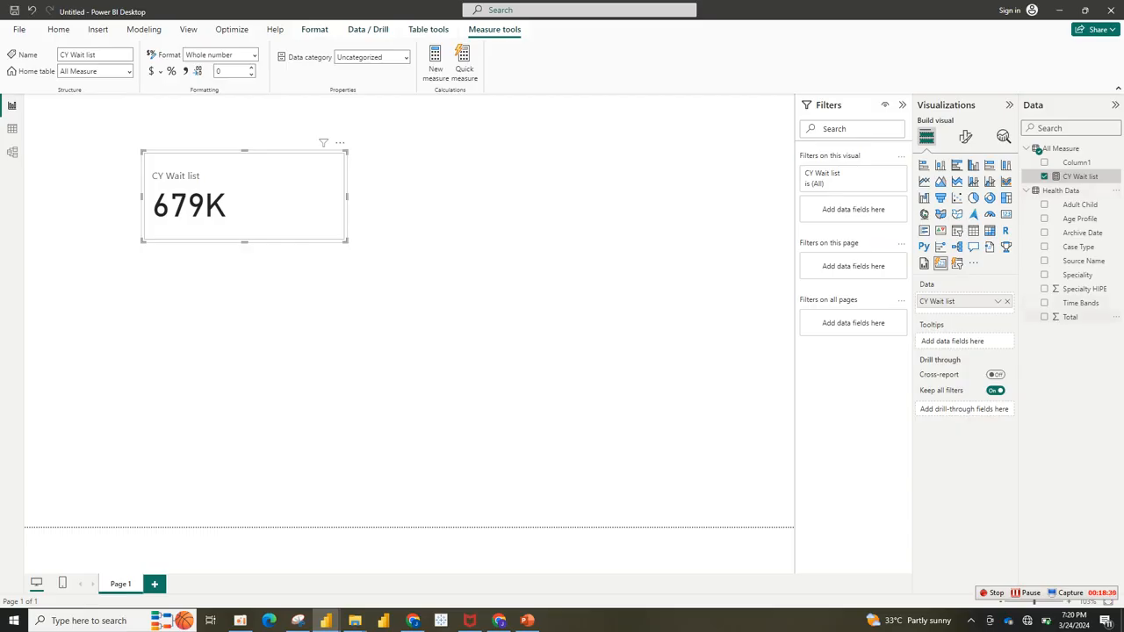
{"action": "left_click", "coordinate": [1044, 317]}
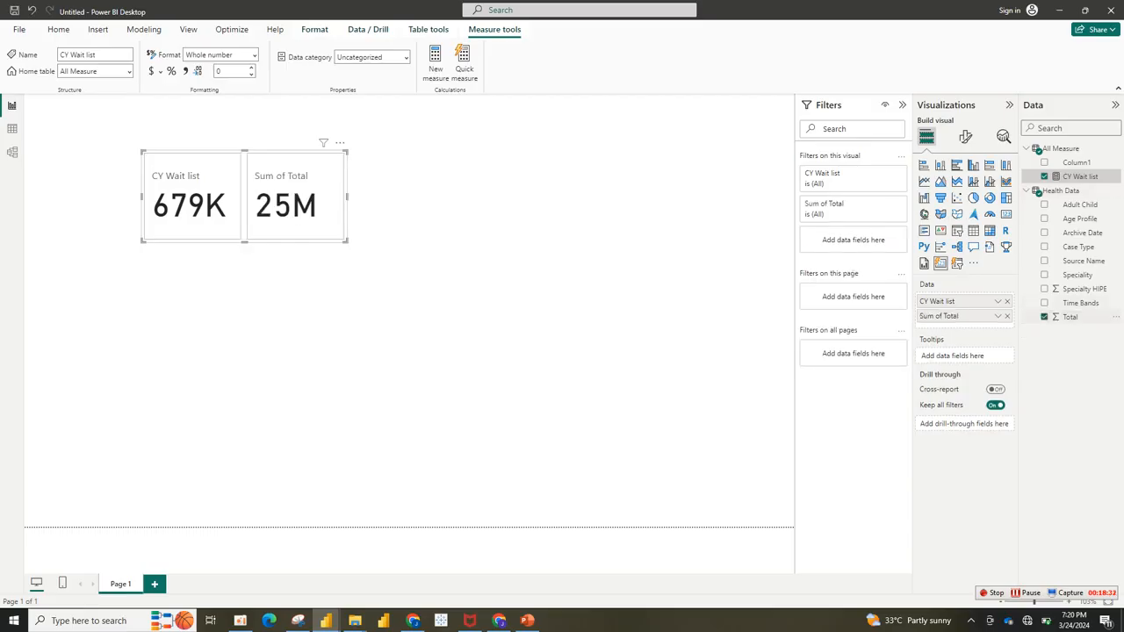
{"action": "left_click", "coordinate": [1044, 317]}
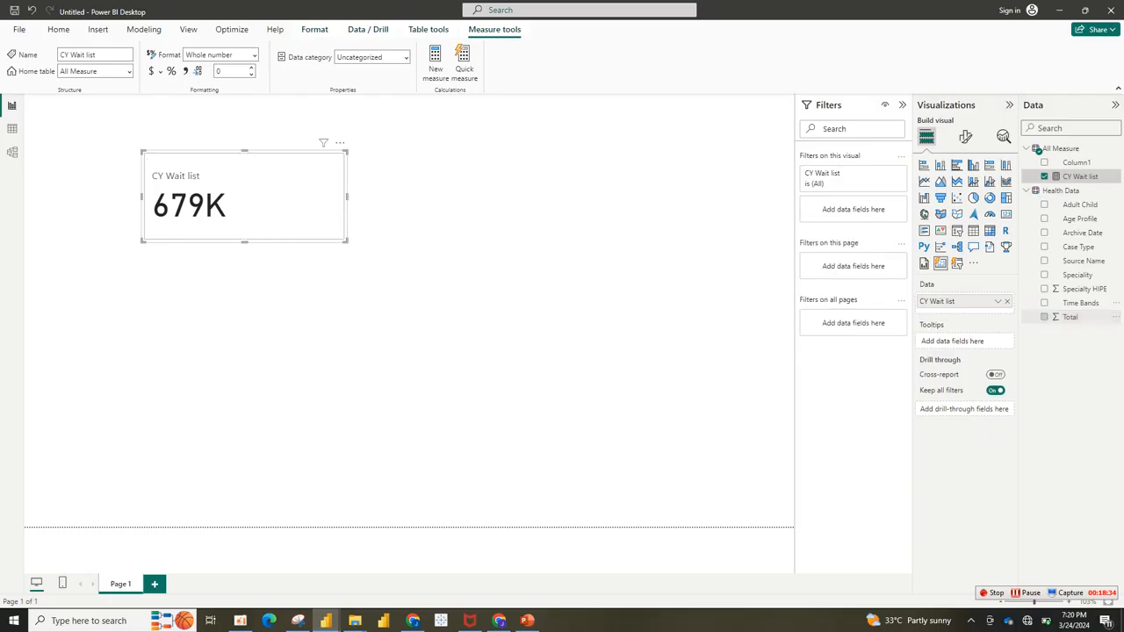
Step: Try Case Type in the card summarized as Count (Distinct) and as Count, and remove the field from the card
{"action": "left_click", "coordinate": [1044, 247]}
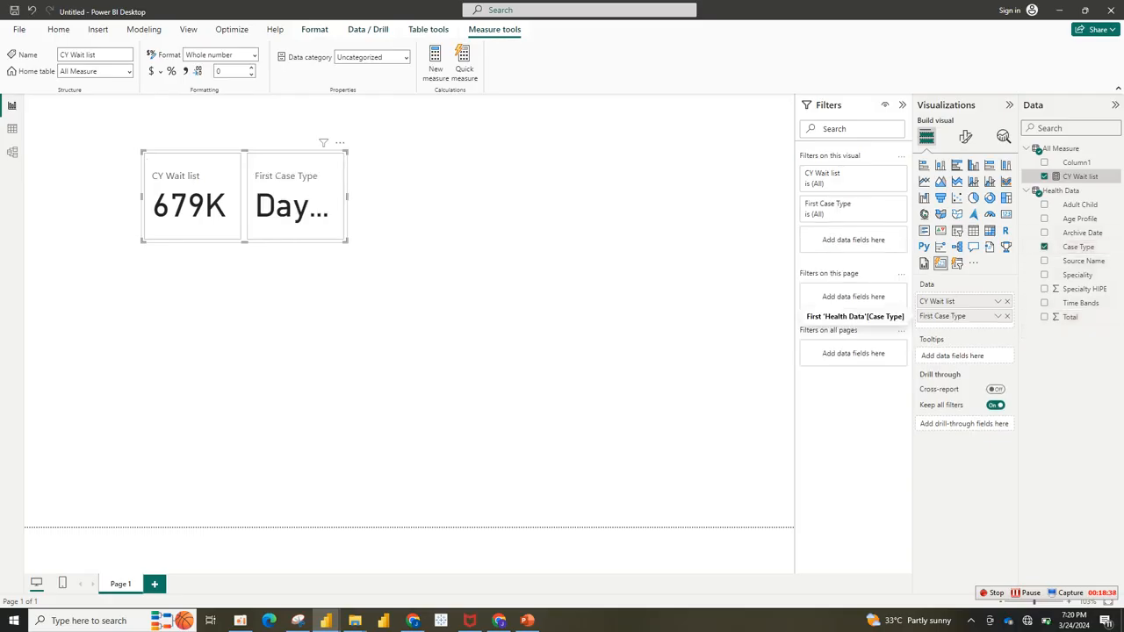
{"action": "left_click", "coordinate": [998, 316]}
{"action": "left_click", "coordinate": [1049, 417]}
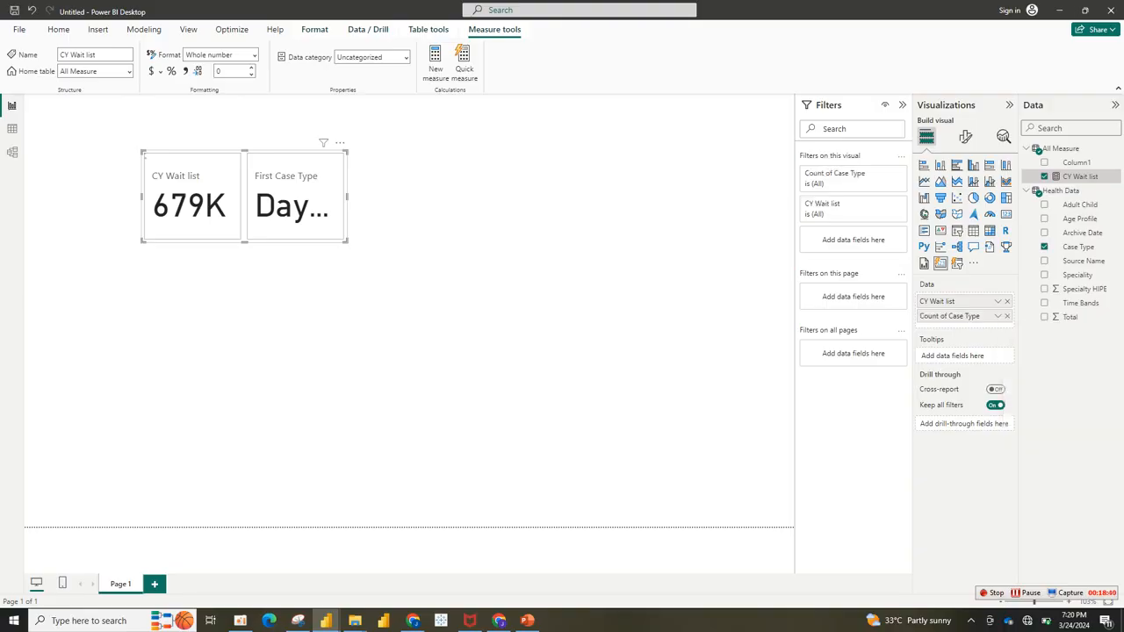
{"action": "left_click", "coordinate": [998, 316]}
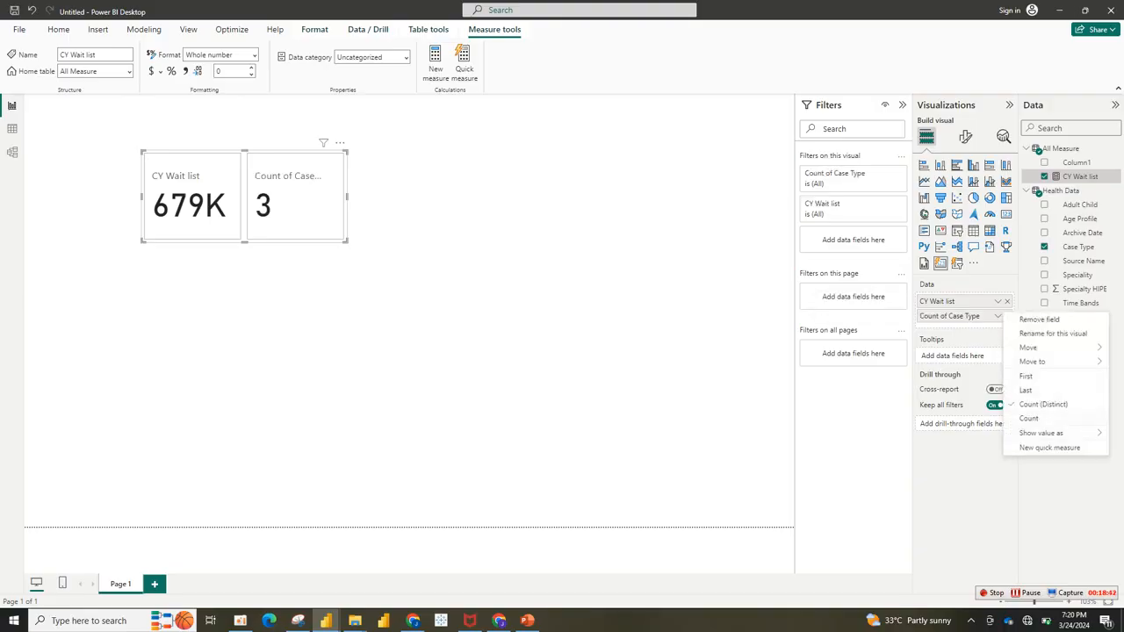
{"action": "left_click", "coordinate": [1028, 418]}
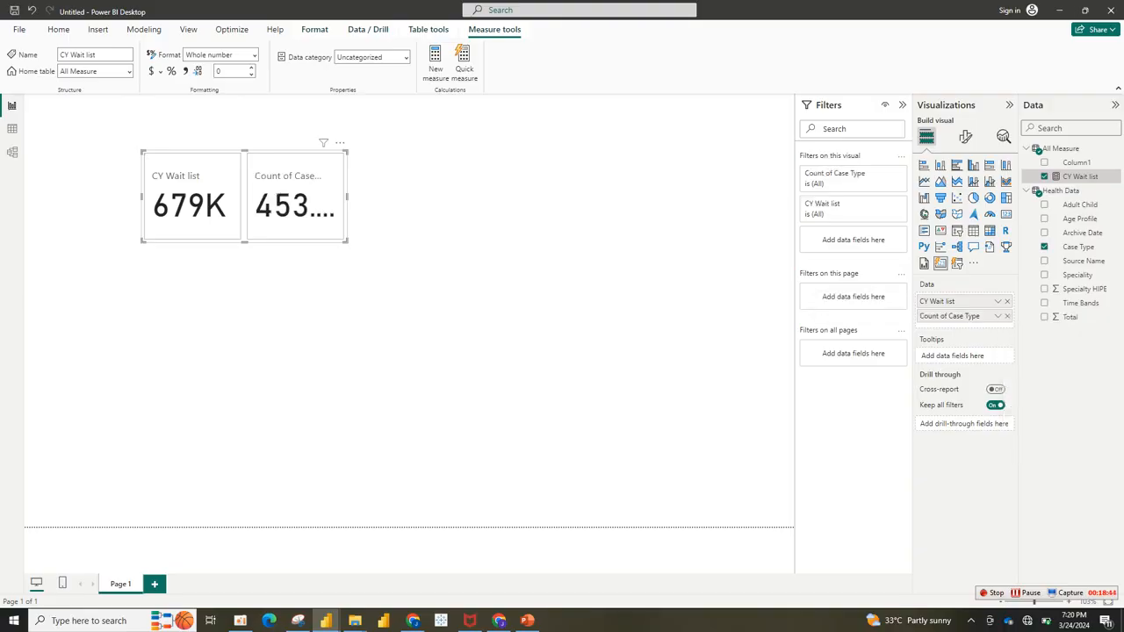
{"action": "left_click", "coordinate": [1007, 316]}
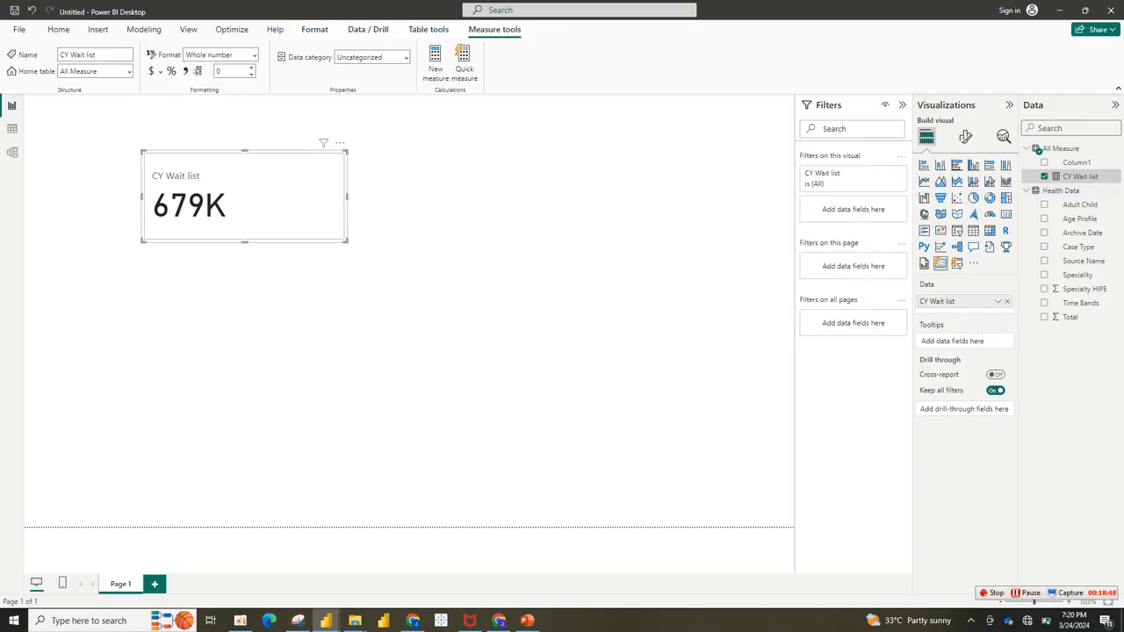
{"action": "double_click", "coordinate": [1080, 177]}
{"action": "left_click", "coordinate": [1094, 176]}
{"action": "key", "text": "Return"}
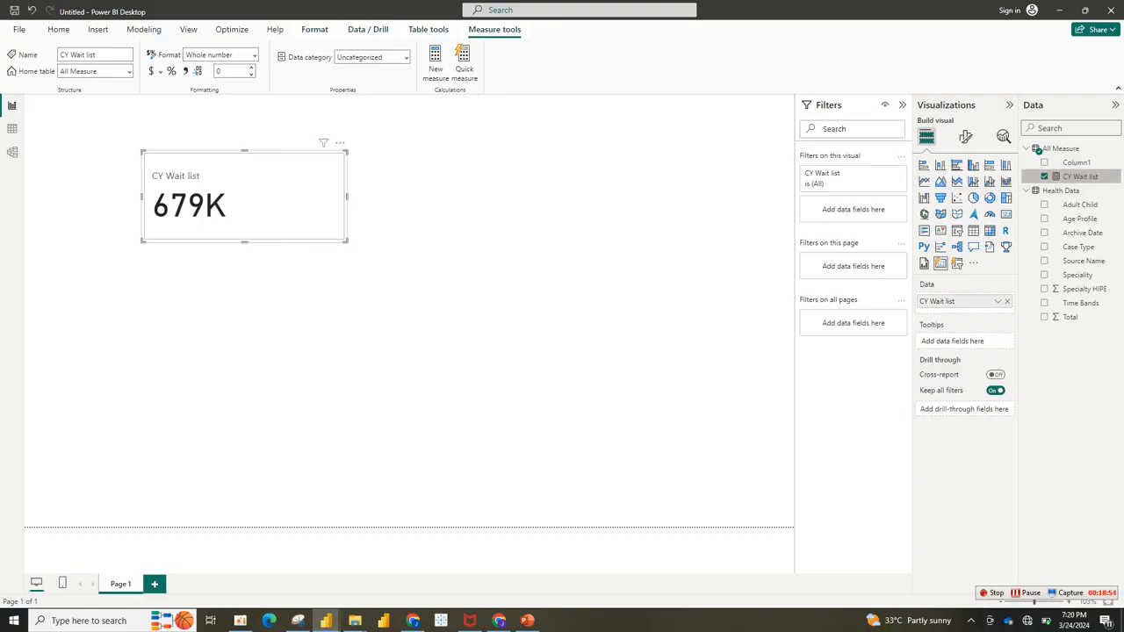
{"action": "right_click", "coordinate": [1095, 176]}
{"action": "key", "text": "Escape"}
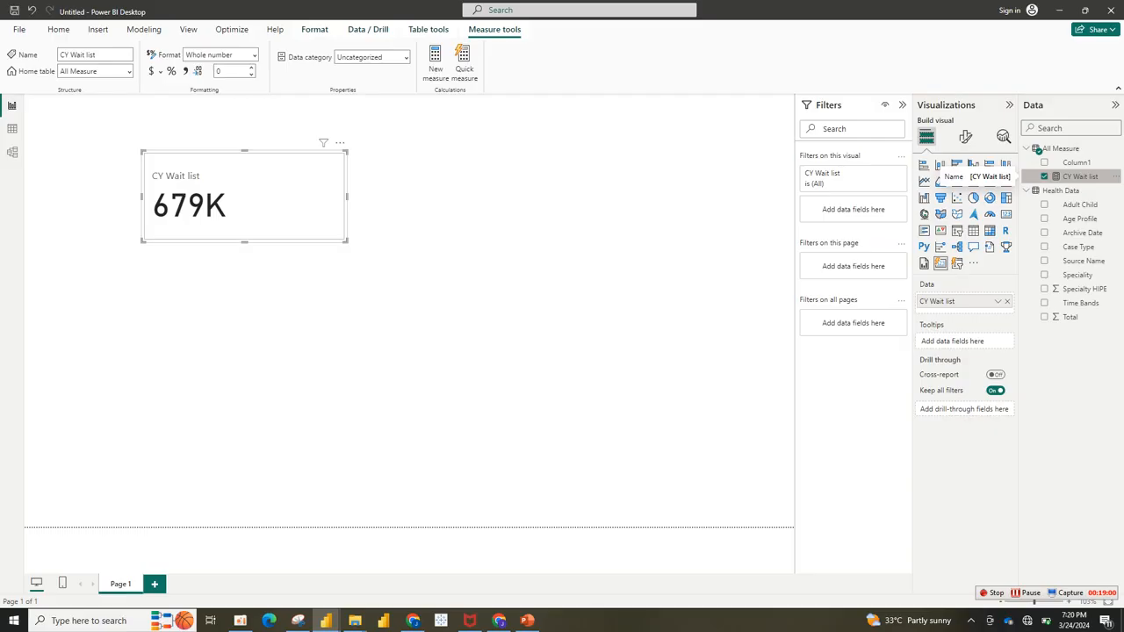
{"action": "right_click", "coordinate": [1080, 176]}
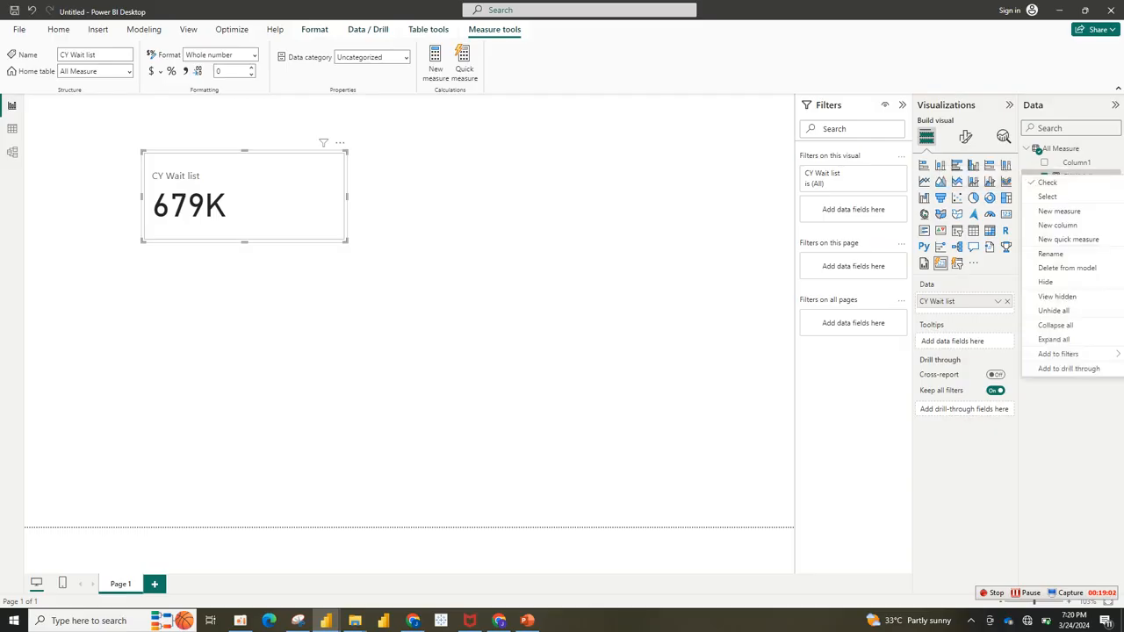
{"action": "key", "text": "Escape"}
{"action": "left_click", "coordinate": [439, 334]}
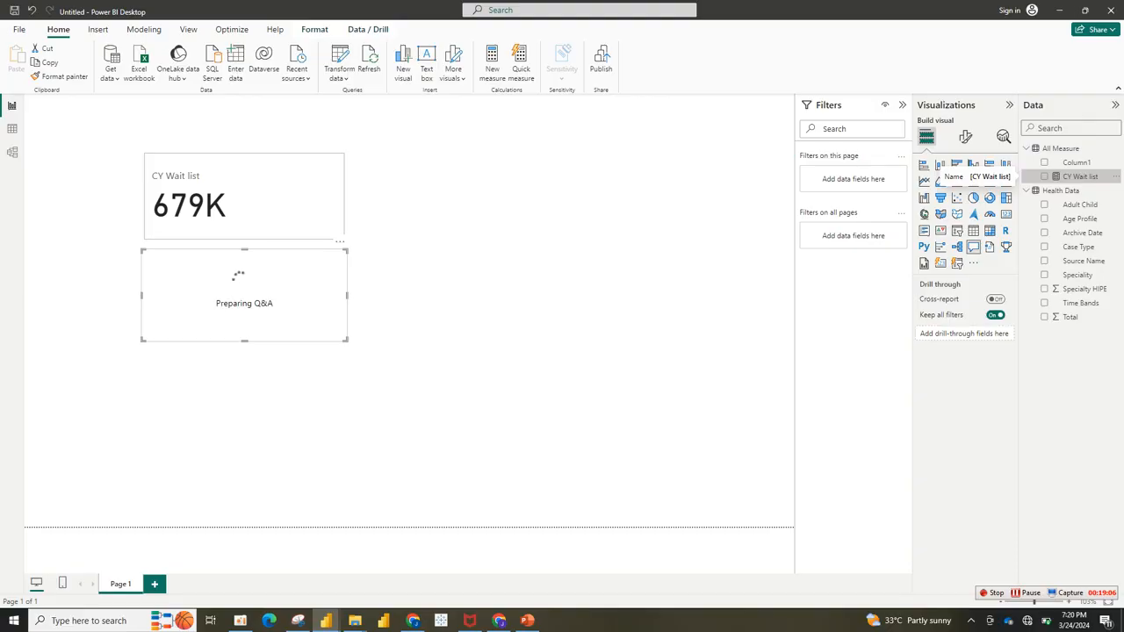
{"action": "left_click", "coordinate": [1080, 177]}
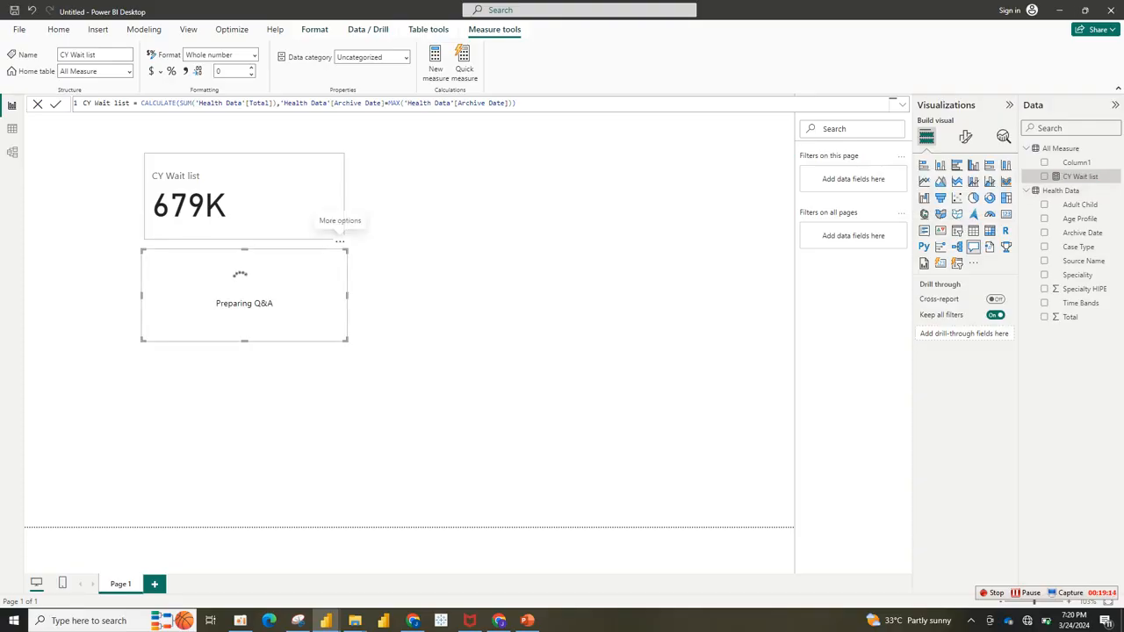
{"action": "left_click", "coordinate": [340, 241]}
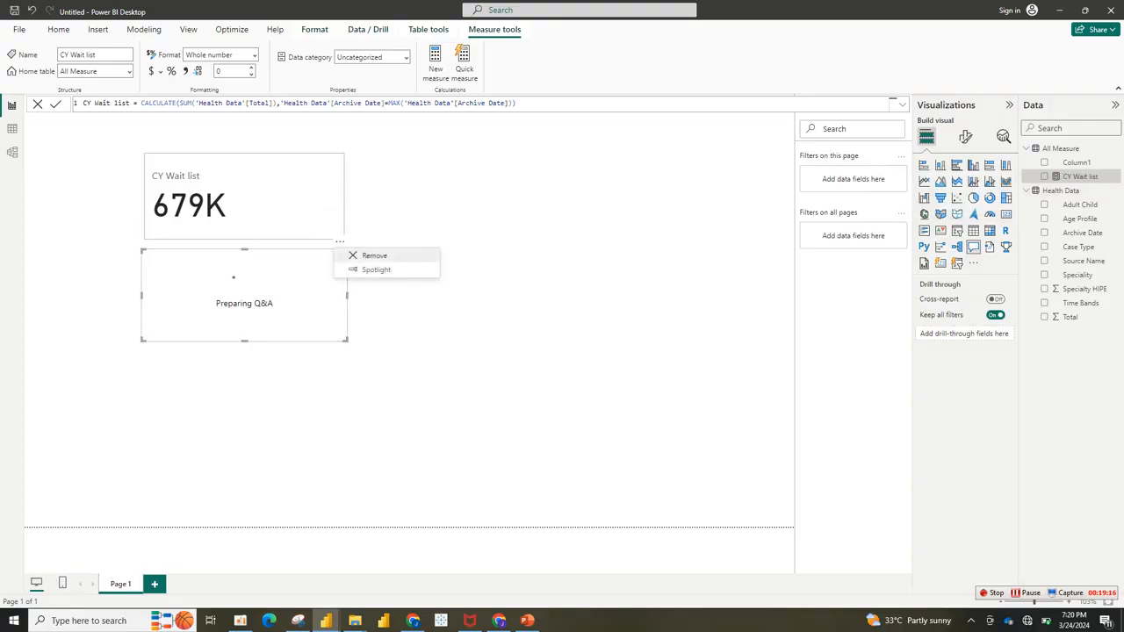
{"action": "left_click", "coordinate": [375, 255]}
{"action": "left_click", "coordinate": [294, 209]}
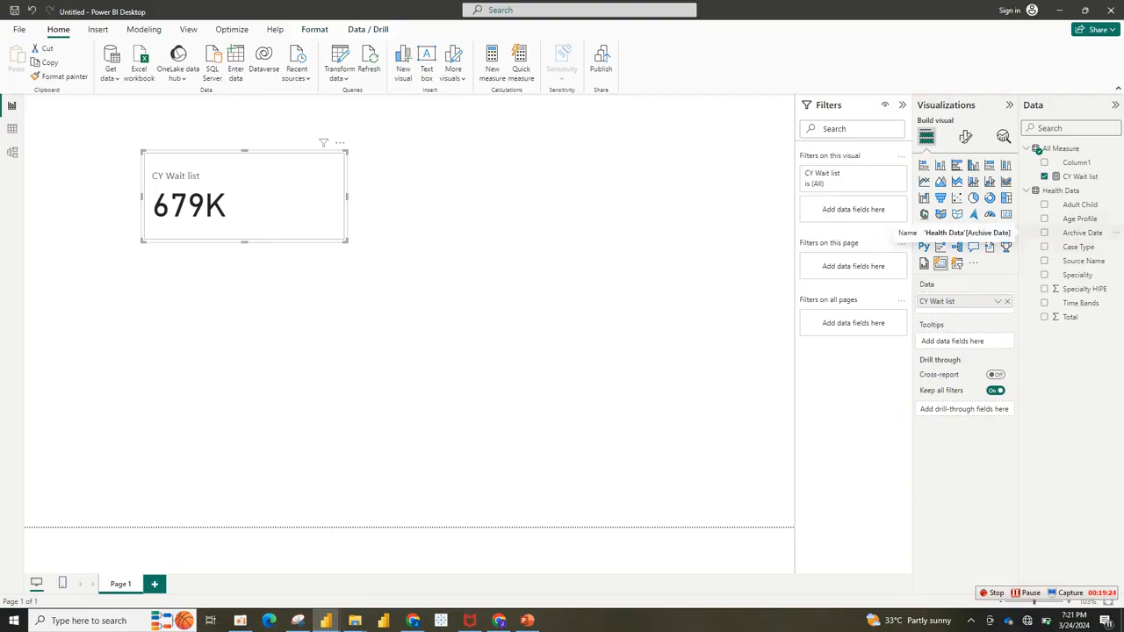
Step: Change the data type of the Archive Date column in the Health Data table to Date and return to the report page
{"action": "left_click", "coordinate": [14, 129]}
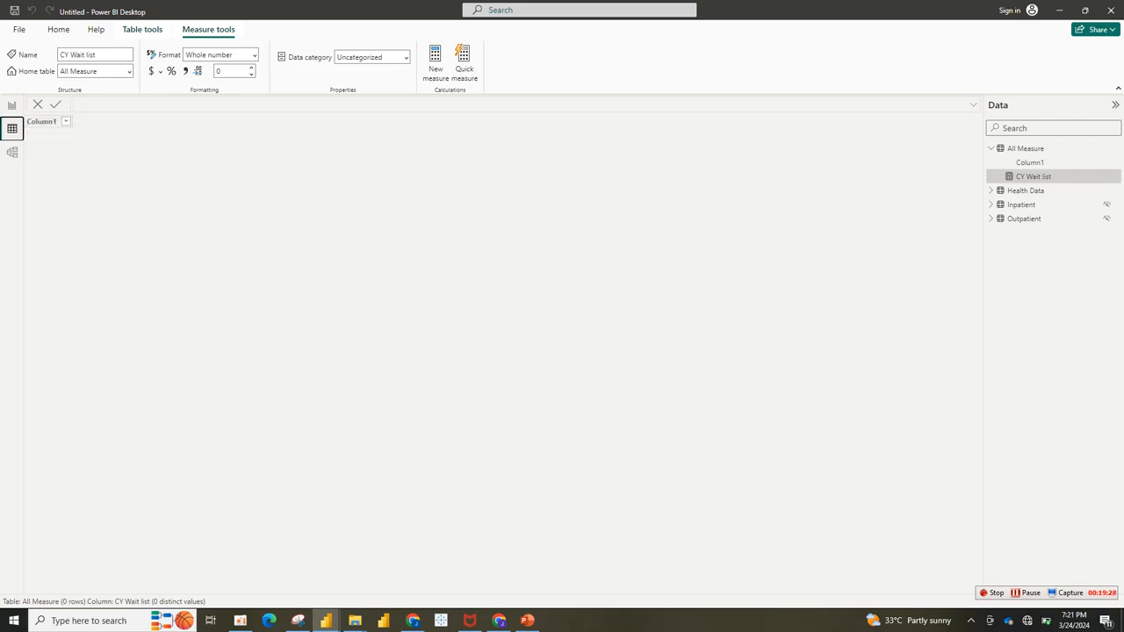
{"action": "left_click", "coordinate": [1026, 191]}
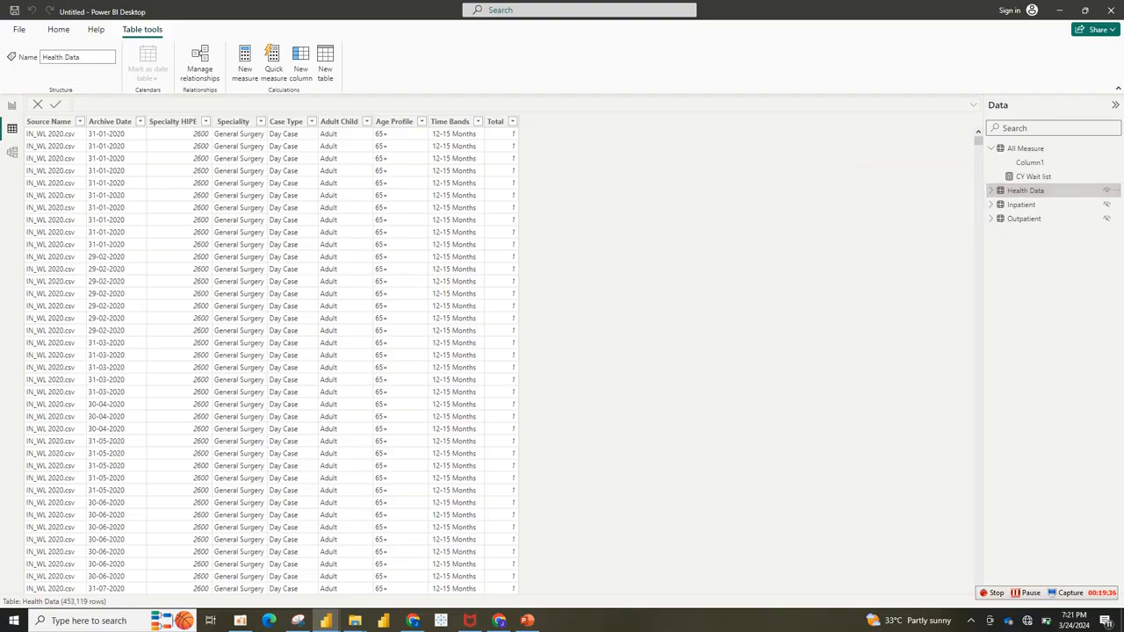
{"action": "left_click", "coordinate": [123, 121]}
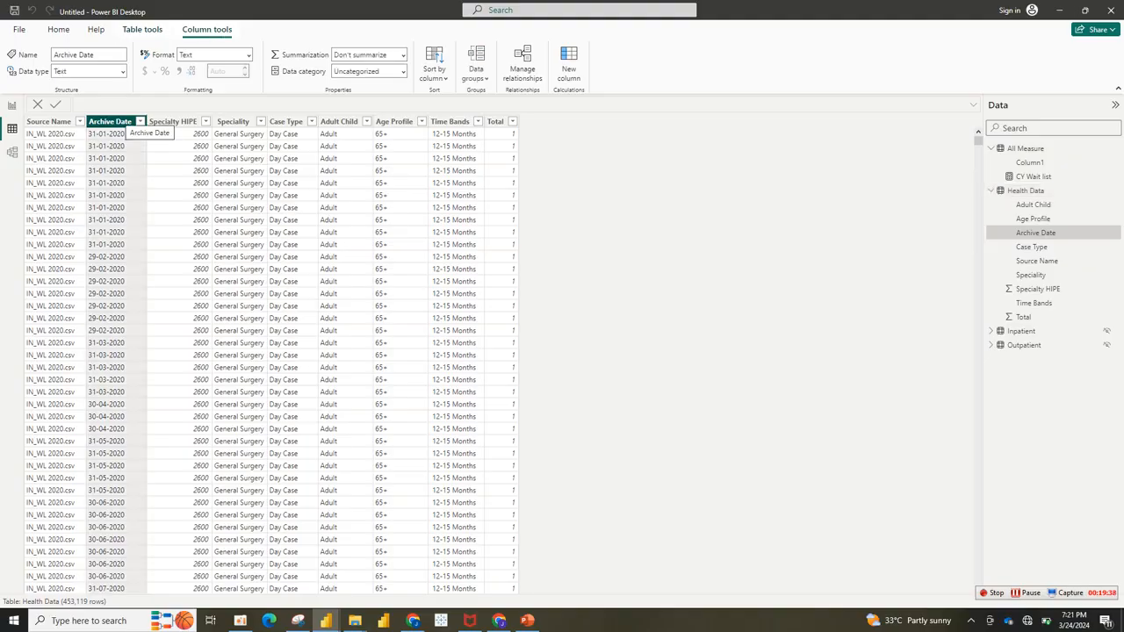
{"action": "left_click", "coordinate": [88, 72]}
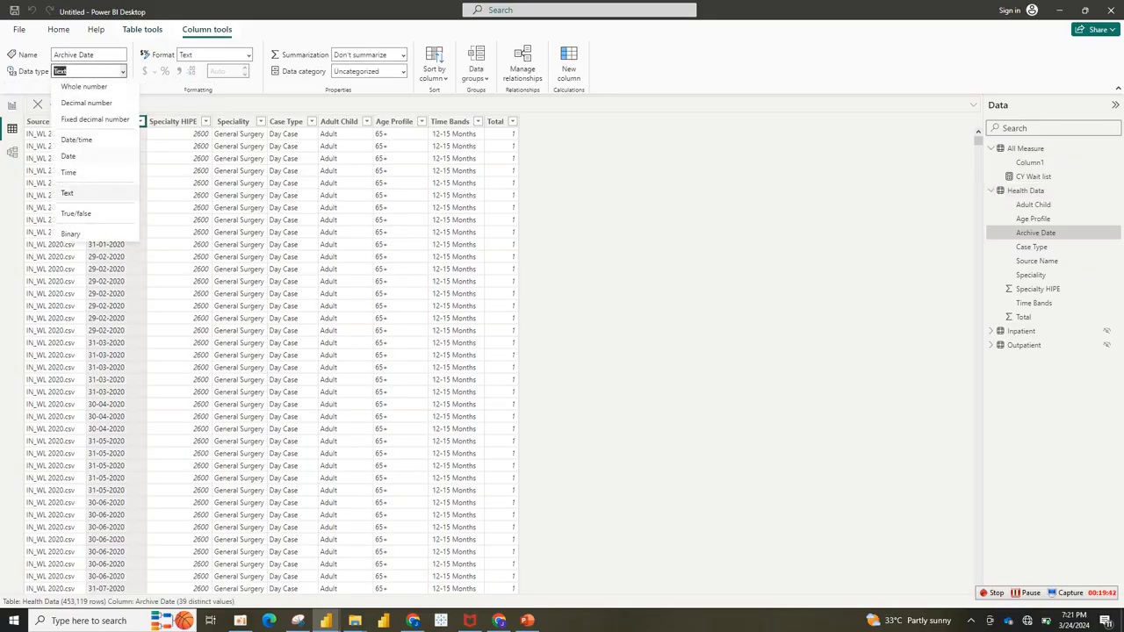
{"action": "left_click", "coordinate": [69, 157]}
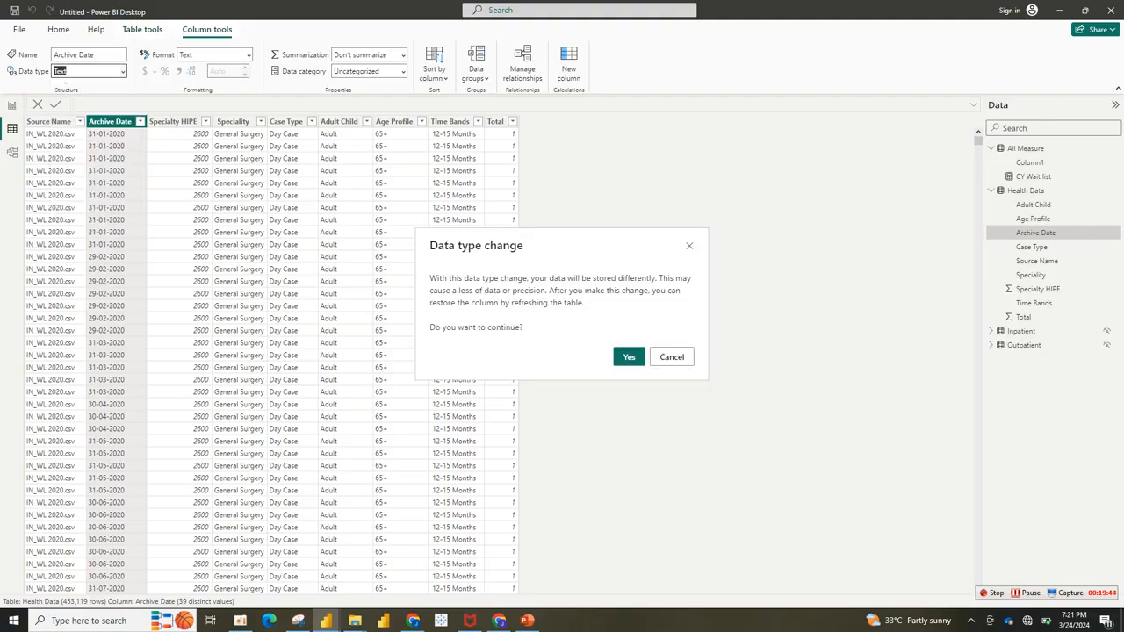
{"action": "left_click", "coordinate": [629, 357]}
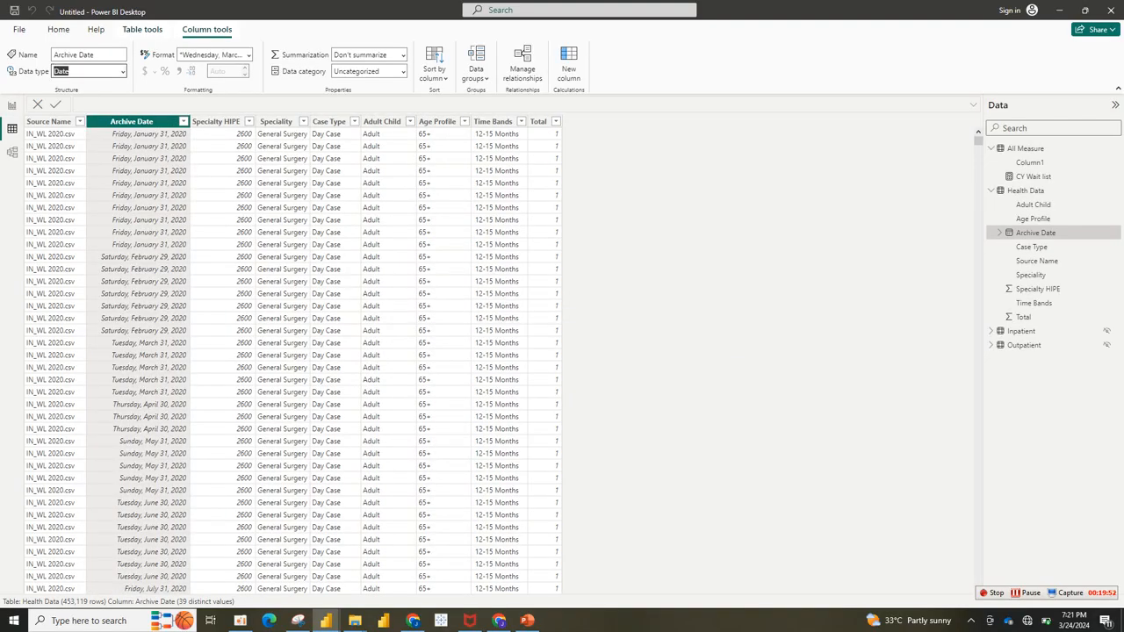
{"action": "left_click", "coordinate": [12, 106]}
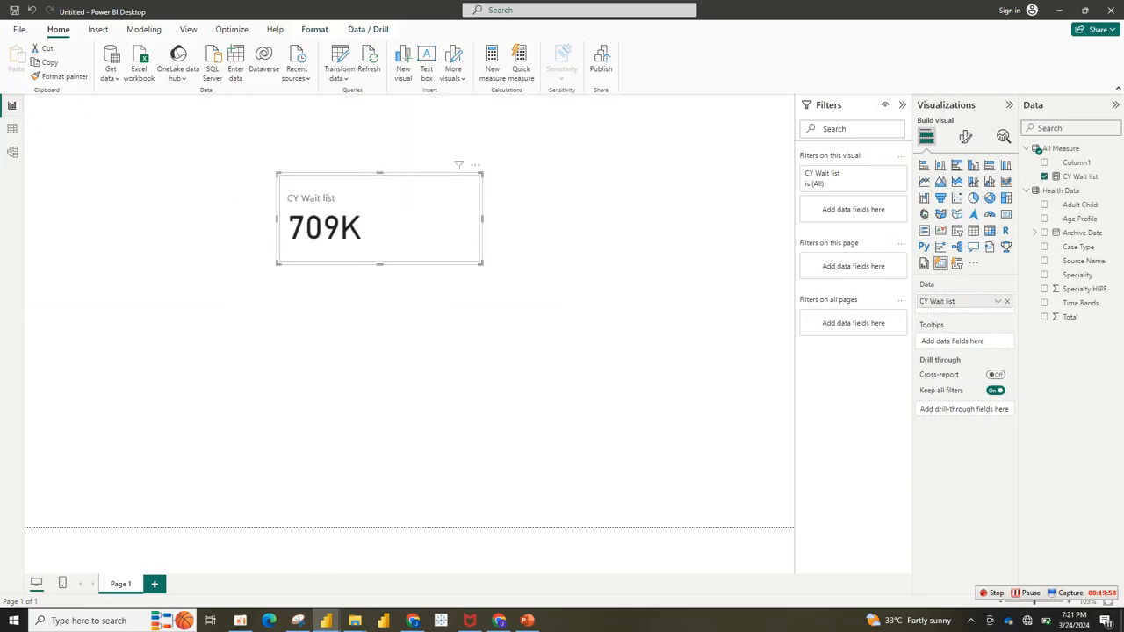
Step: Make the CY Wait list card narrower and nudge it slightly up and to the left on the page
{"action": "left_click_drag", "start_coordinate": [482, 262], "coordinate": [449, 252]}
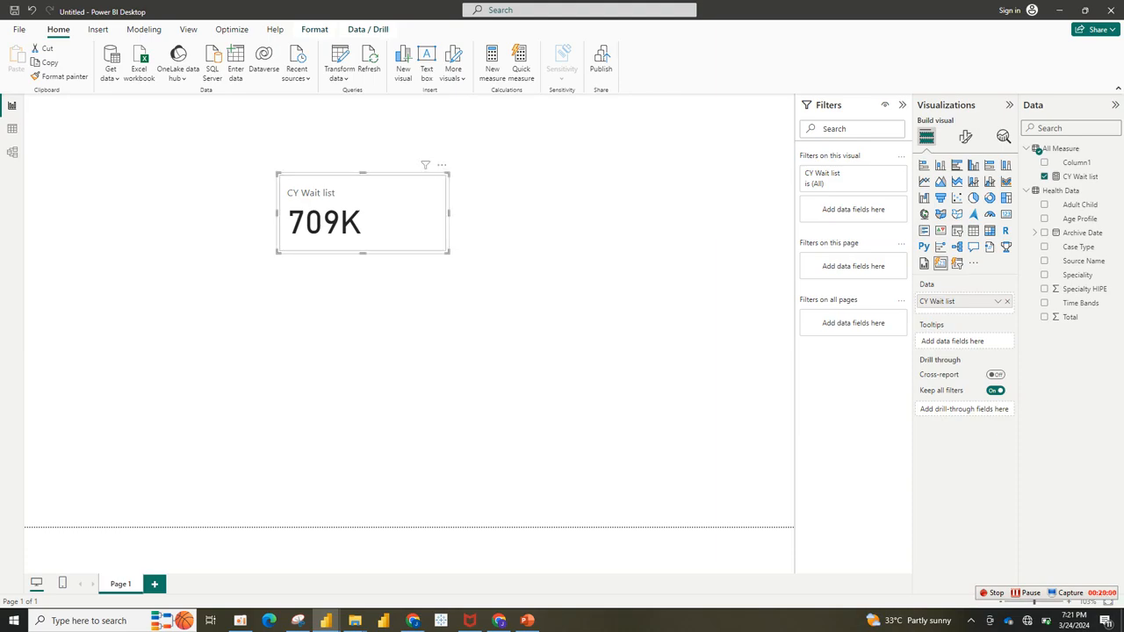
{"action": "left_click", "coordinate": [500, 299]}
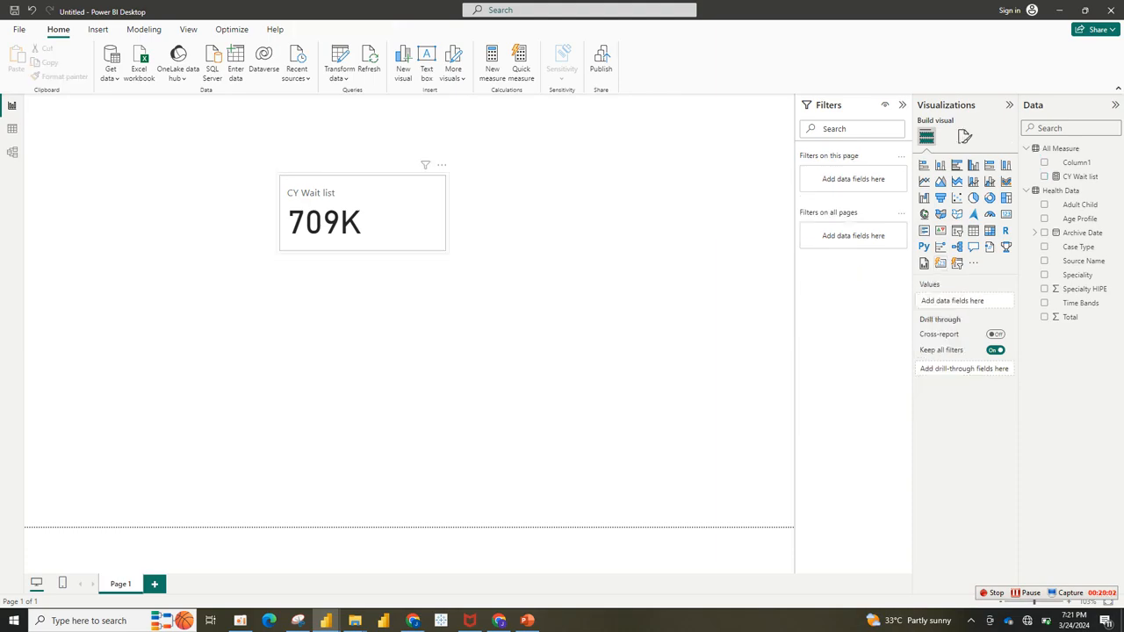
{"action": "mouse_move", "coordinate": [386, 213]}
{"action": "left_mouse_down"}
{"action": "mouse_move", "coordinate": [391, 242]}
{"action": "mouse_move", "coordinate": [367, 269]}
{"action": "mouse_move", "coordinate": [377, 209]}
{"action": "left_mouse_up"}
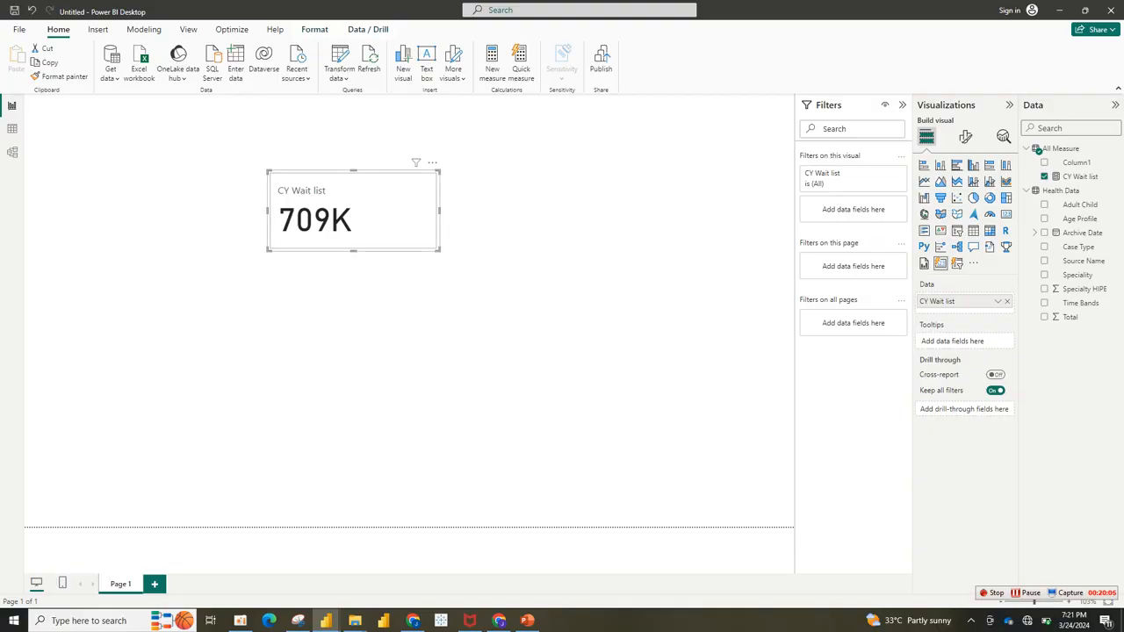
{"action": "left_click_drag", "start_coordinate": [439, 251], "coordinate": [414, 259]}
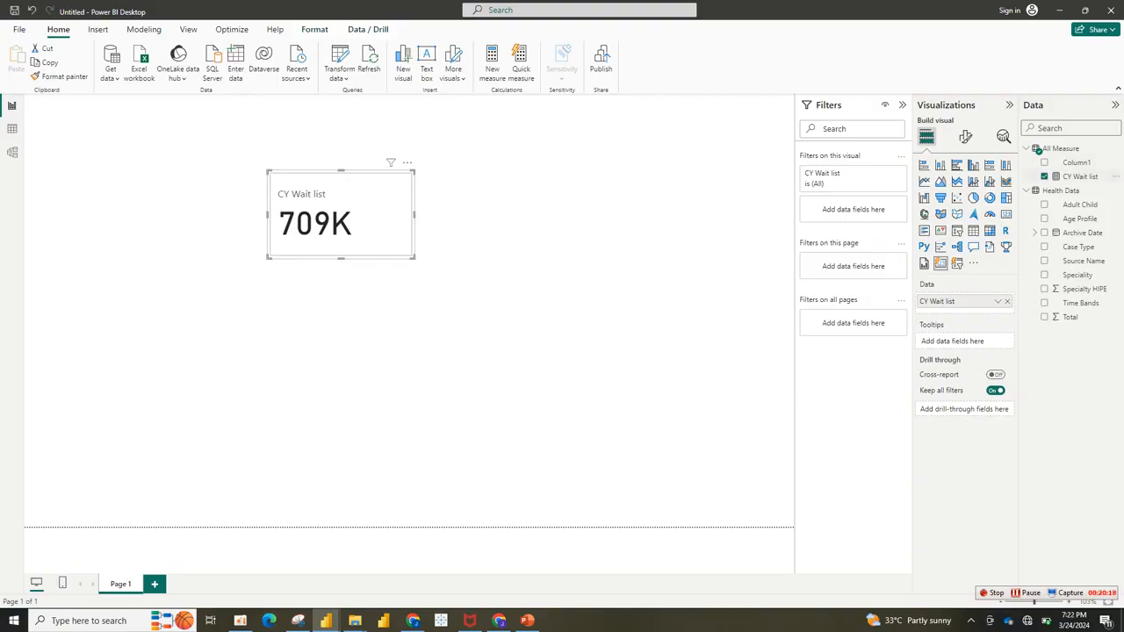
Step: Start a new measure in the All Measure table and copy the full PY Wait List formula from the finished health report
{"action": "right_click", "coordinate": [1085, 176]}
{"action": "left_click", "coordinate": [1026, 213]}
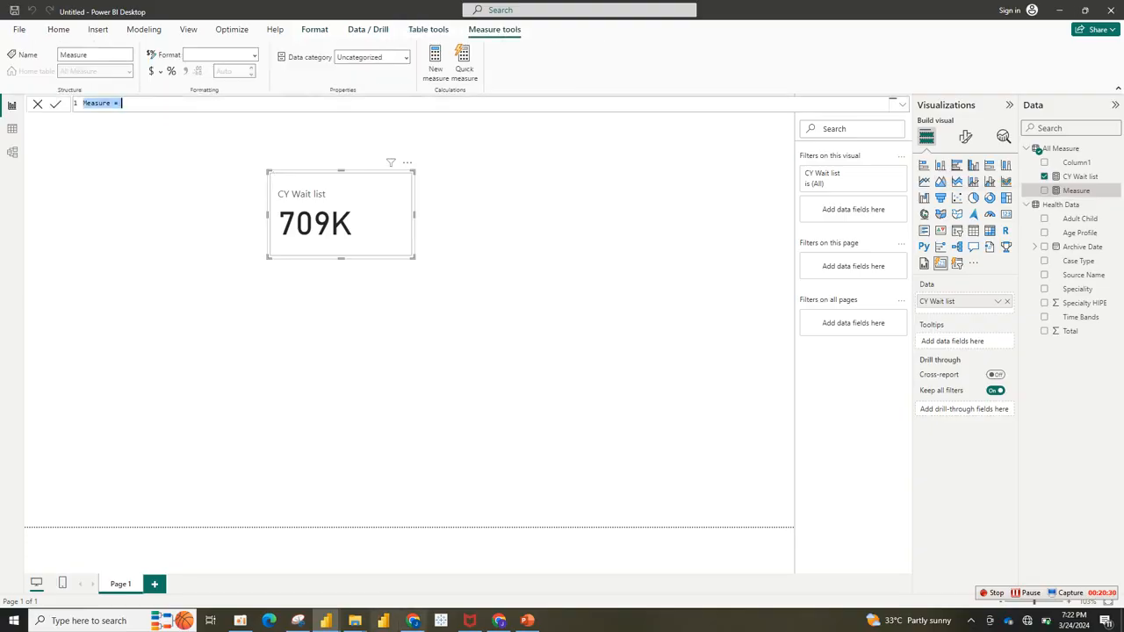
{"action": "mouse_move", "coordinate": [325, 621]}
{"action": "left_click", "coordinate": [260, 570]}
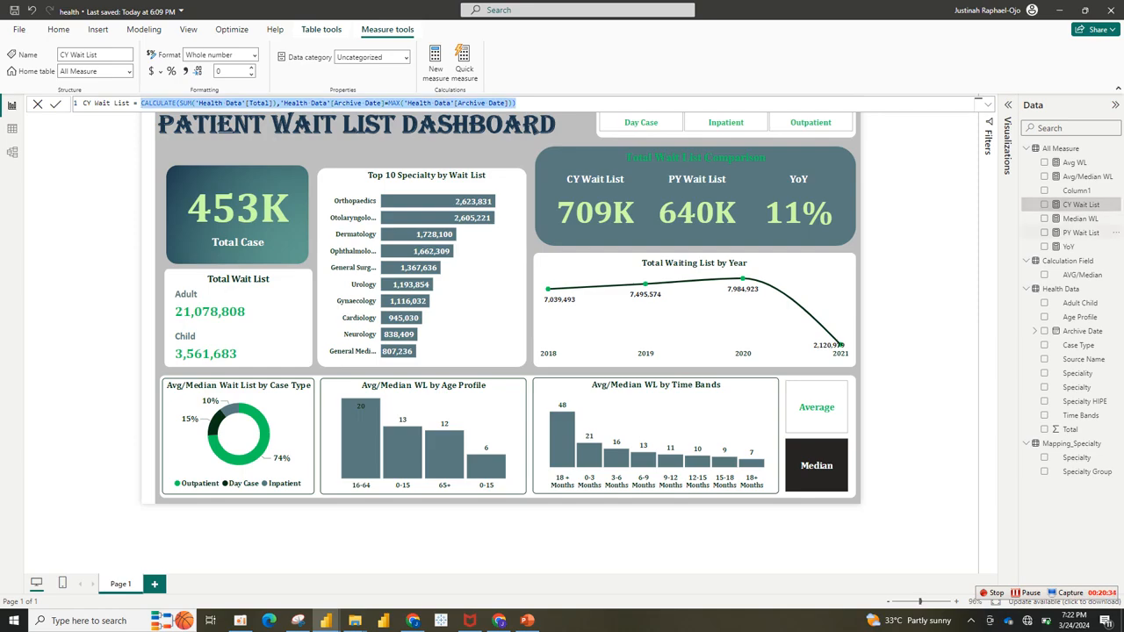
{"action": "left_click", "coordinate": [1081, 232]}
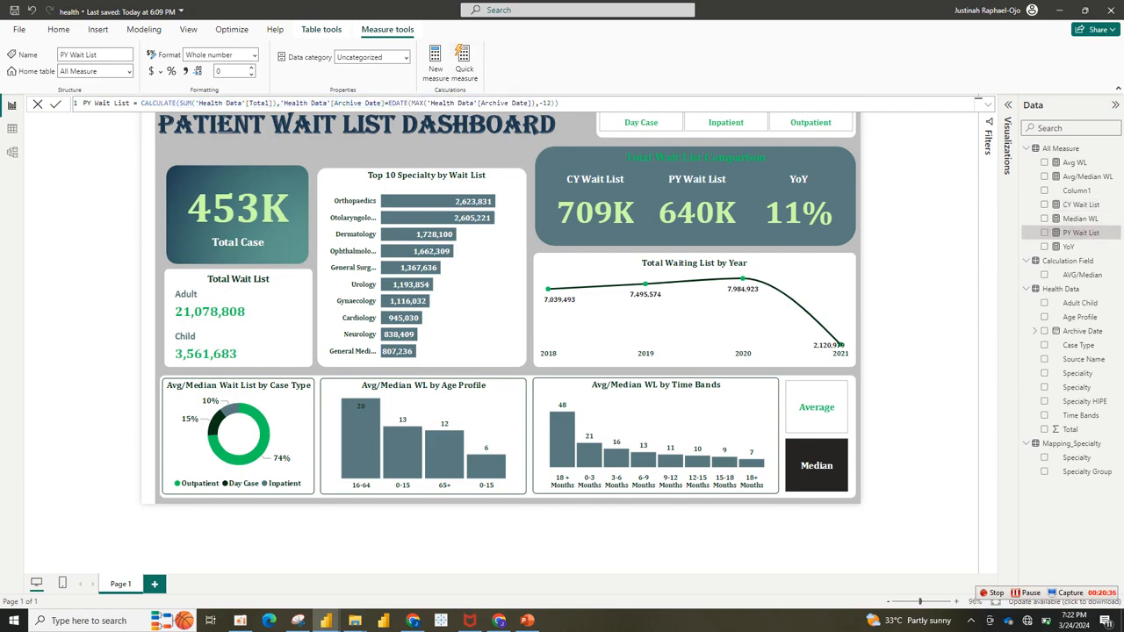
{"action": "key", "text": "ctrl+a"}
{"action": "key", "text": "ctrl+c"}
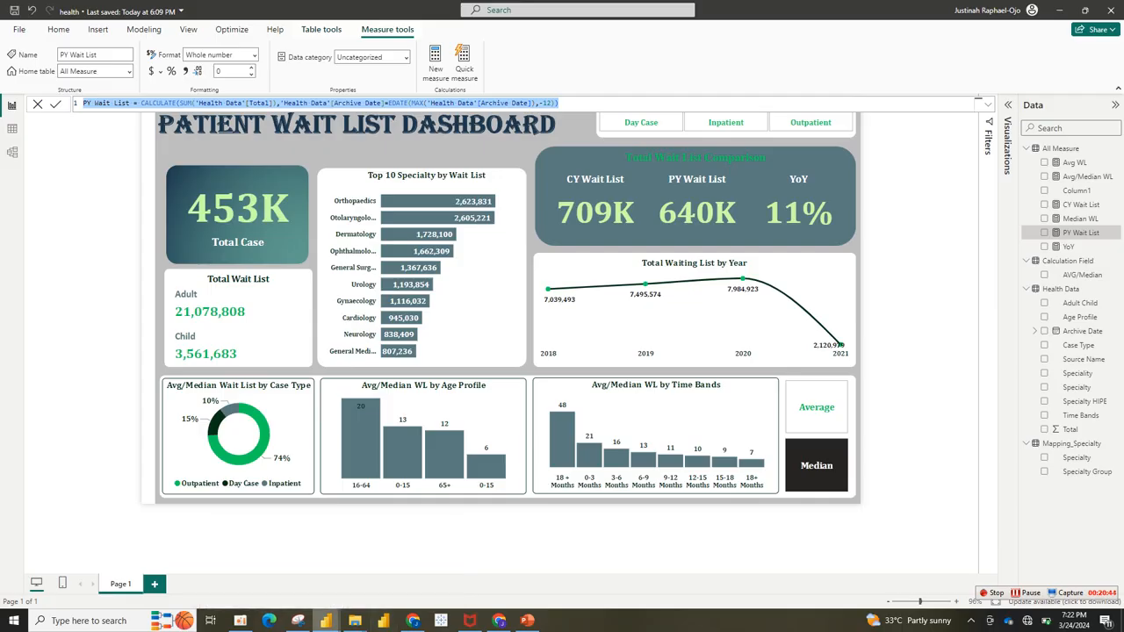
Step: Back in the untitled report, create the measure PY Wait List = CALCULATE(SUM('Health Data'[Total]),'Health Data'[Archive Date]=EDATE(MAX('Health Data'[Archive Date]),-12))
{"action": "mouse_move", "coordinate": [325, 620]}
{"action": "left_click", "coordinate": [389, 571]}
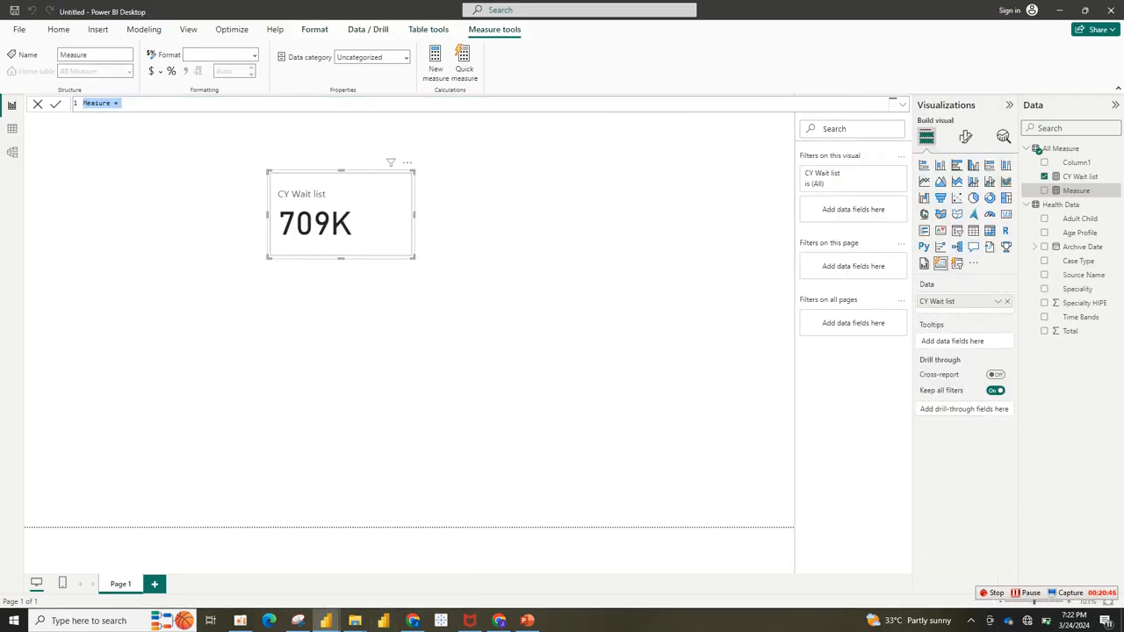
{"action": "key", "text": "ctrl+v"}
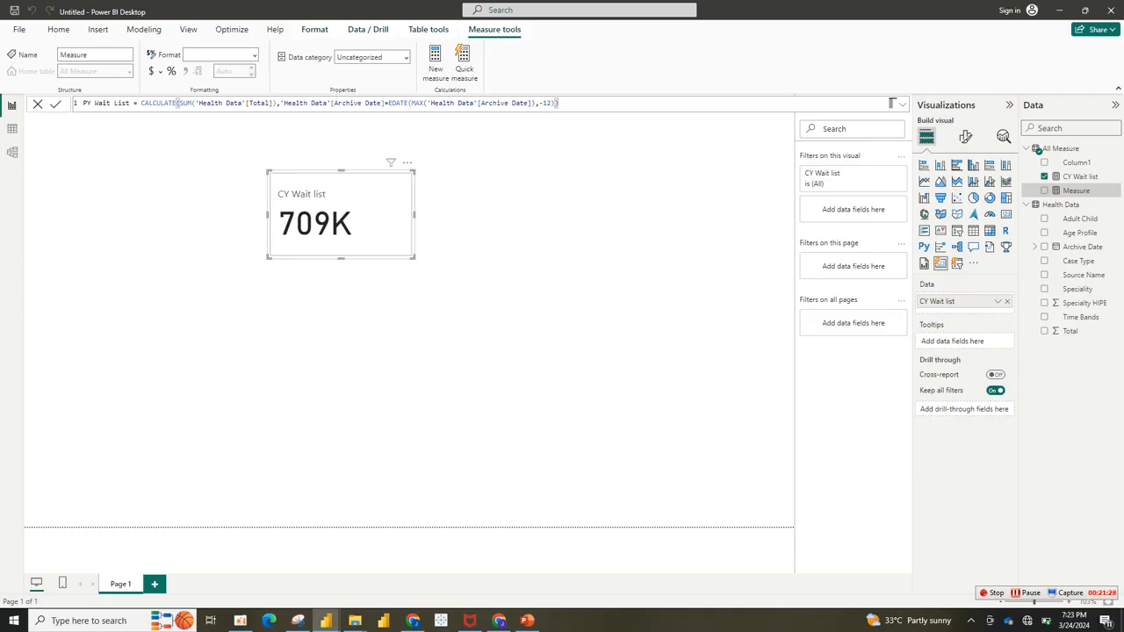
{"action": "key", "text": "Return"}
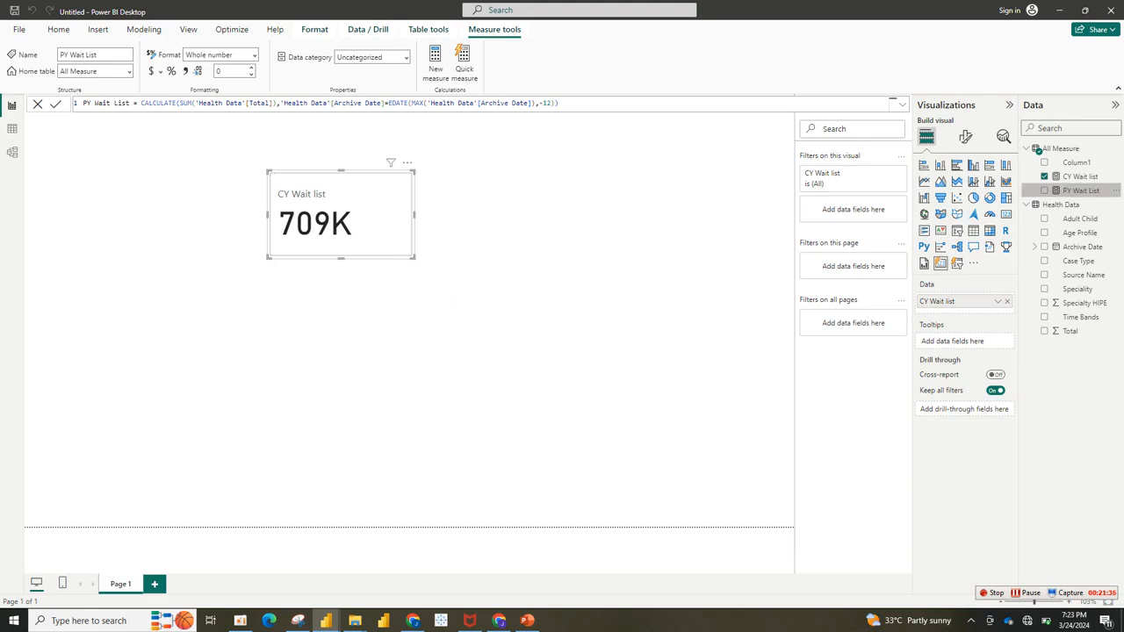
Step: Add the PY Wait List measure to the CY Wait list card and widen the card so both values fit
{"action": "left_click", "coordinate": [1044, 191]}
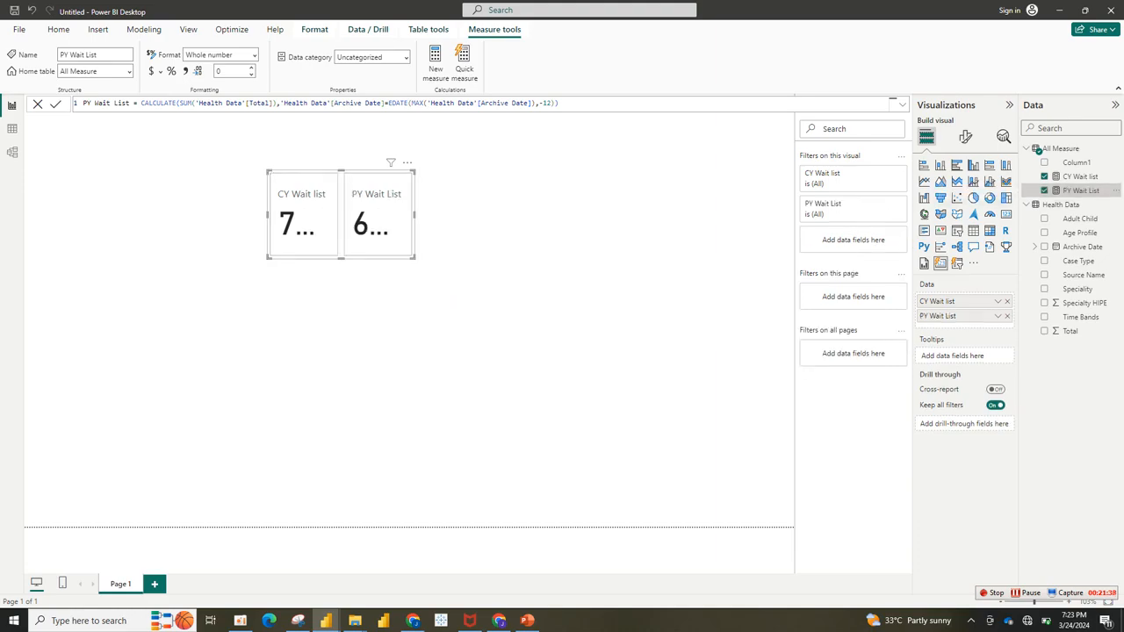
{"action": "left_click_drag", "start_coordinate": [415, 259], "coordinate": [562, 272]}
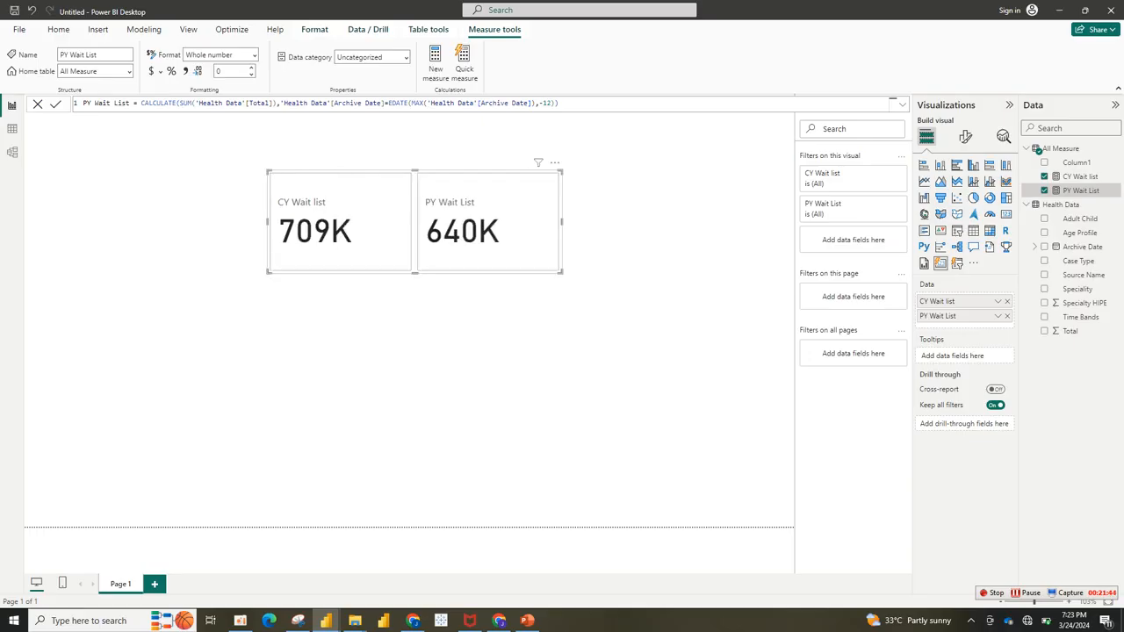
Step: Switch to the finished health report and copy the full formula of the YoY measure
{"action": "mouse_move", "coordinate": [325, 621]}
{"action": "left_click", "coordinate": [261, 562]}
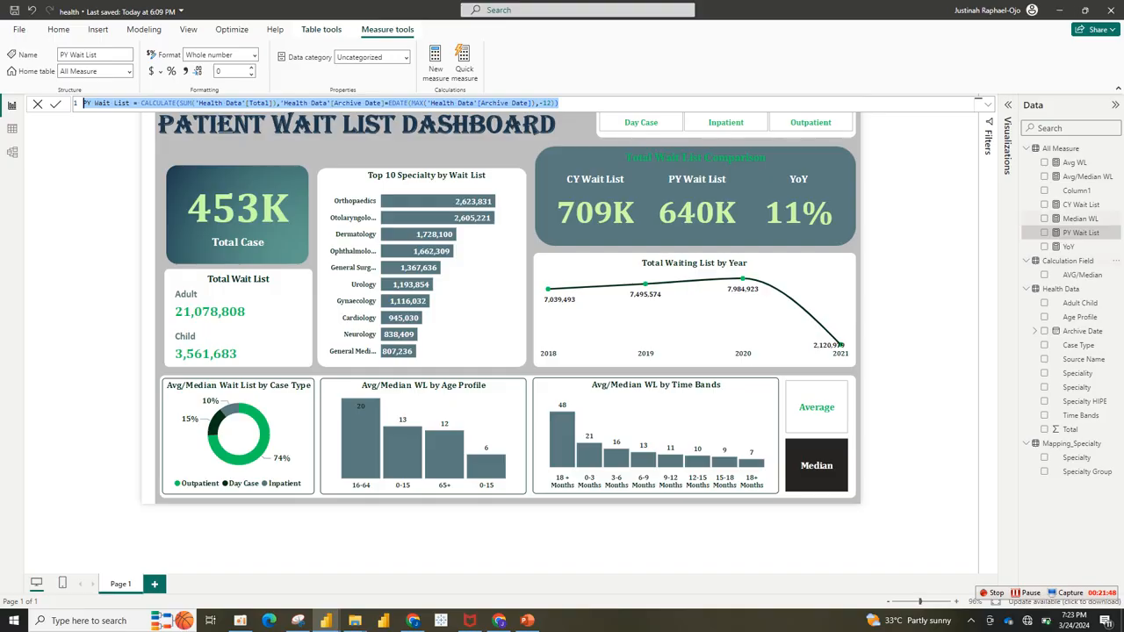
{"action": "left_click", "coordinate": [1069, 247]}
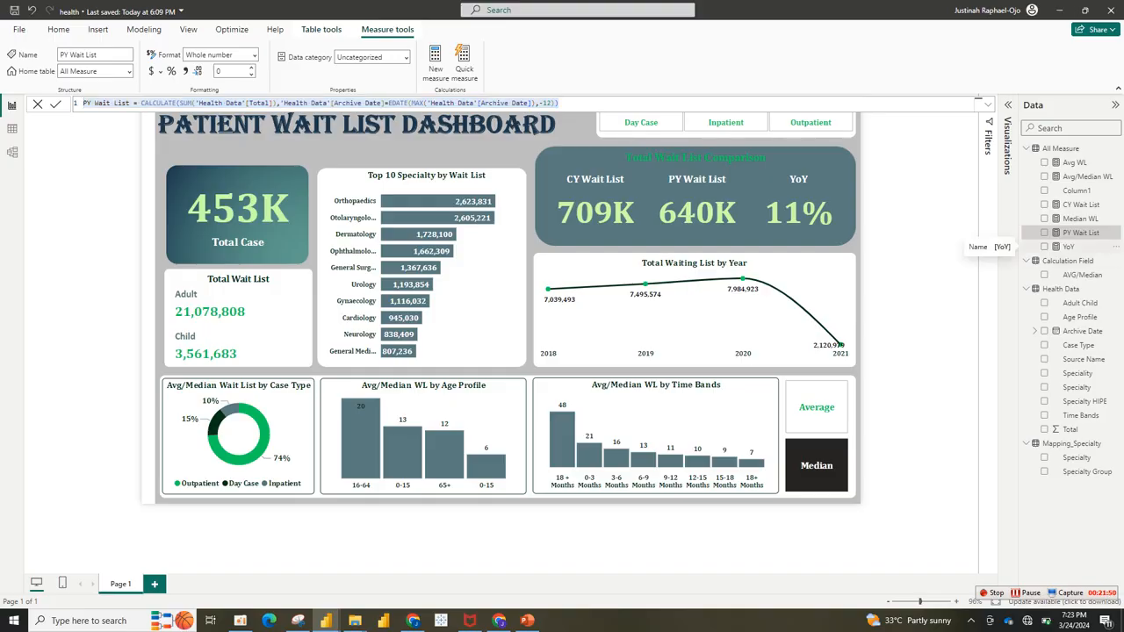
{"action": "left_click", "coordinate": [1069, 247]}
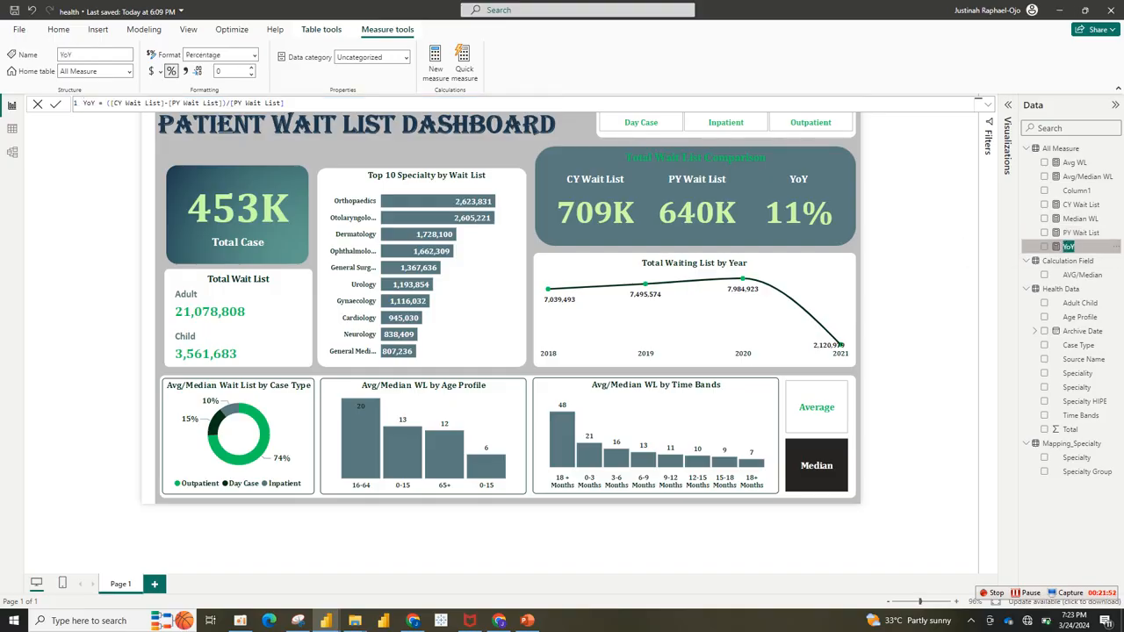
{"action": "left_click", "coordinate": [287, 104]}
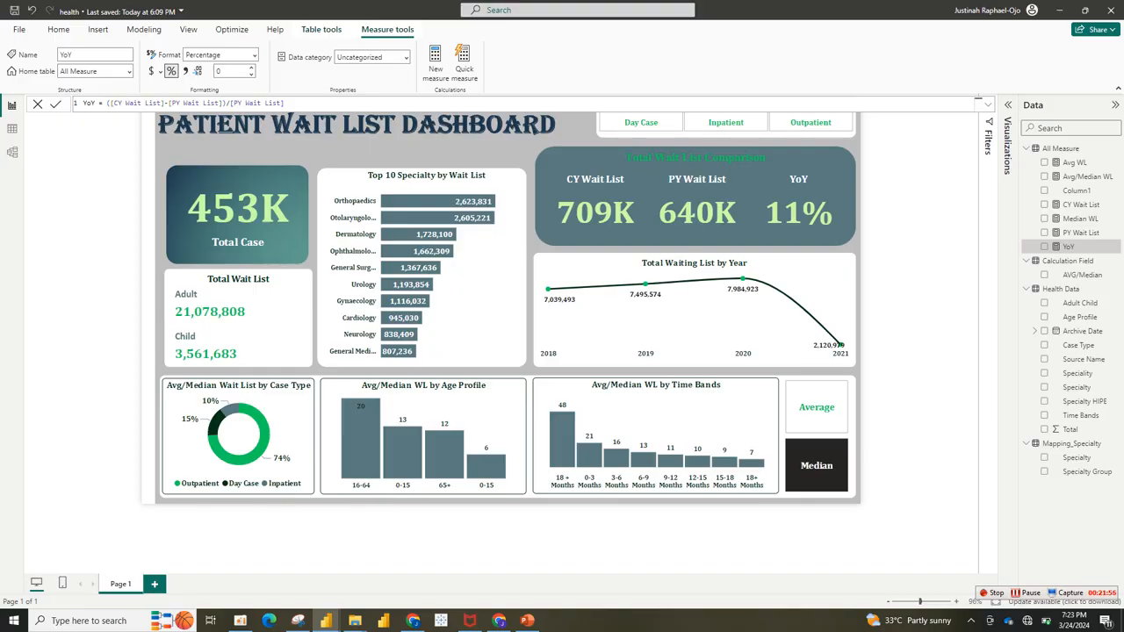
{"action": "key", "text": "ctrl+a"}
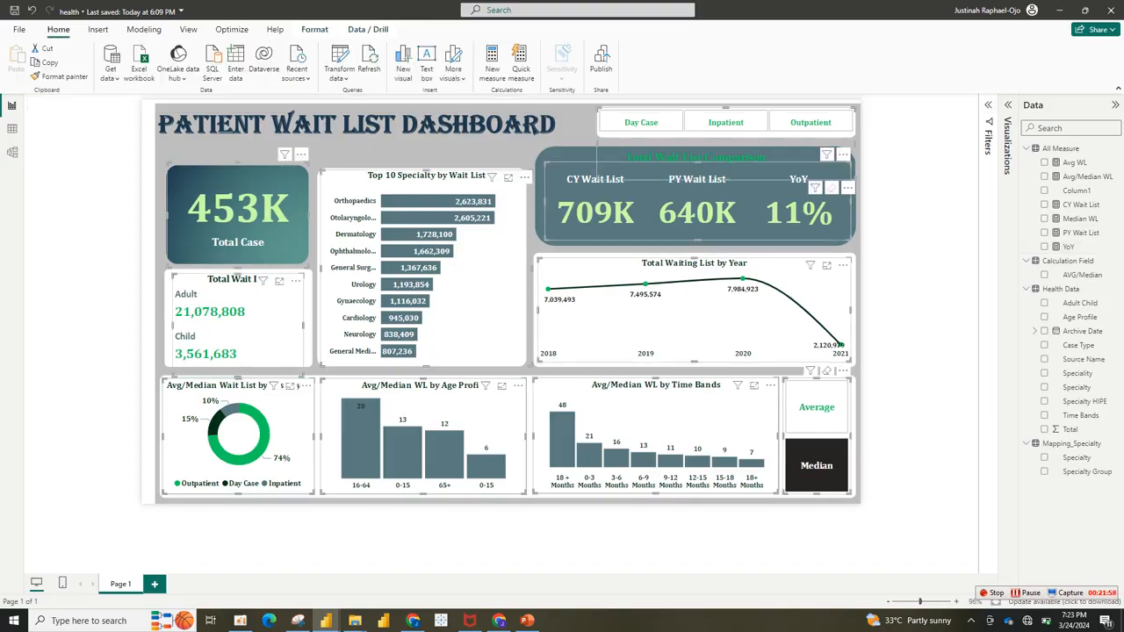
{"action": "left_click", "coordinate": [918, 303]}
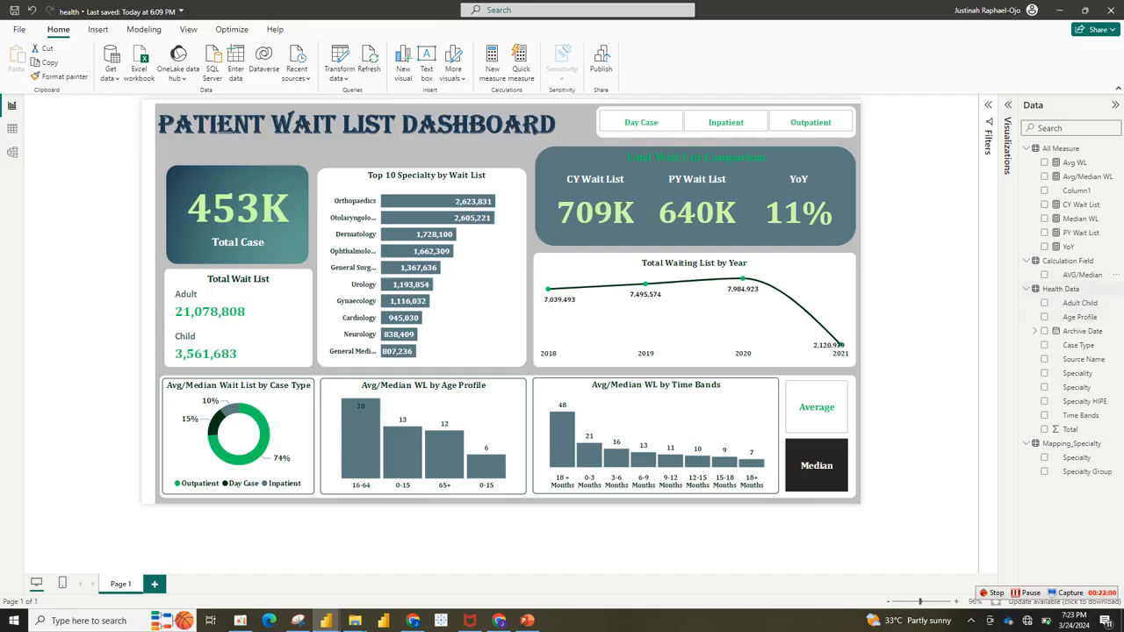
{"action": "left_click", "coordinate": [1068, 246]}
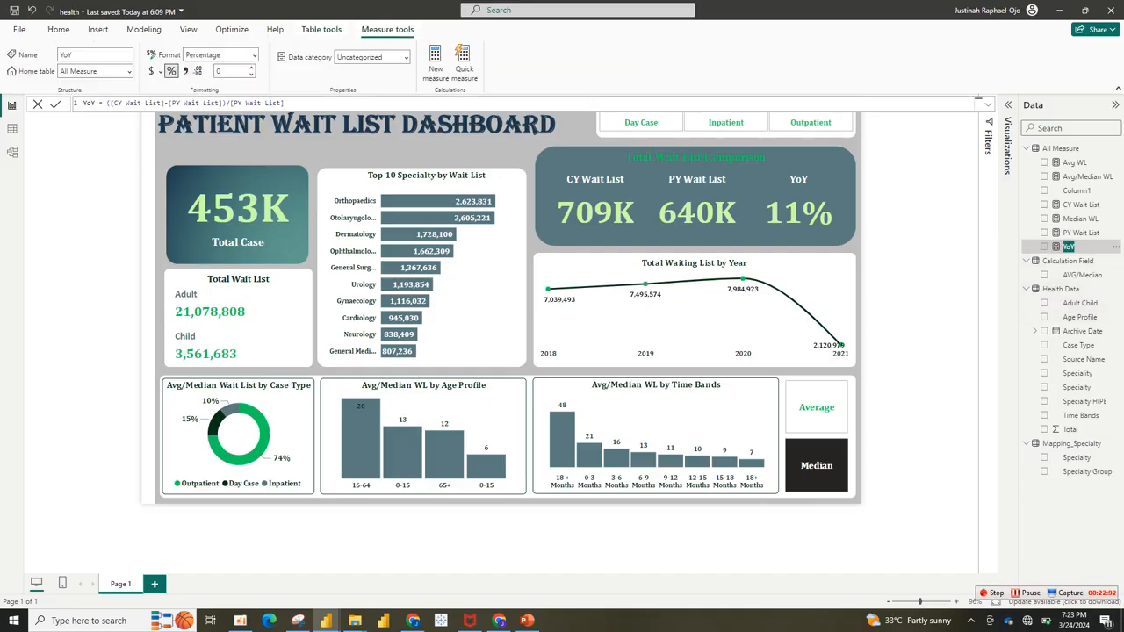
{"action": "key", "text": "ctrl+a"}
{"action": "key", "text": "ctrl+c"}
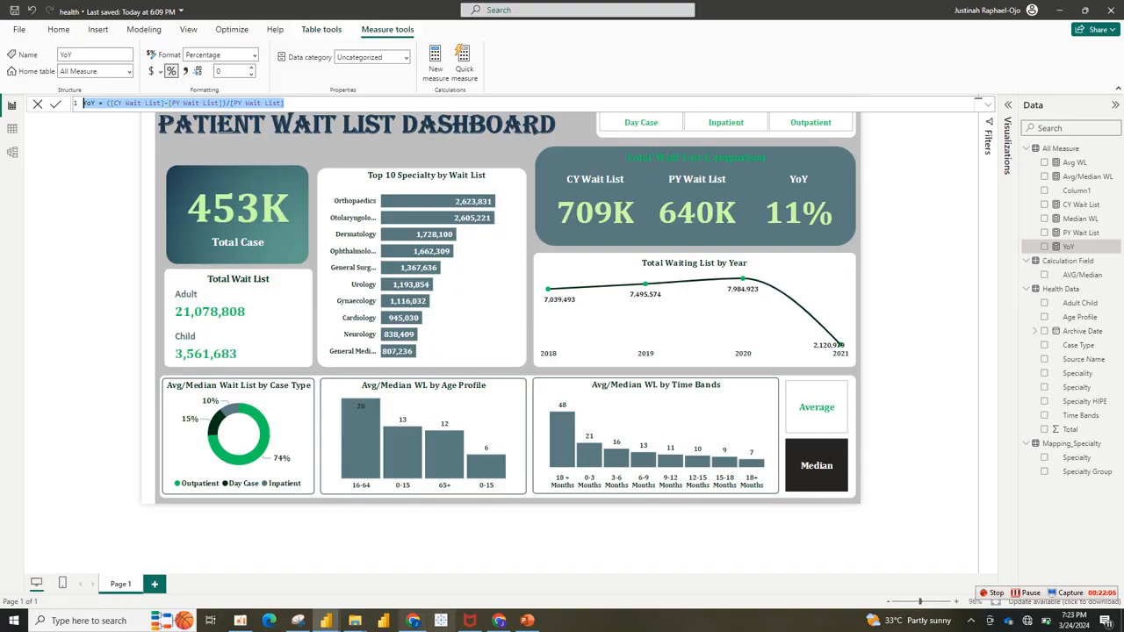
Step: Back in the untitled report, create the All Measure measure YoY = ([CY Wait List]-[PY Wait List])/[PY Wait List] and format it as a percentage
{"action": "mouse_move", "coordinate": [326, 619]}
{"action": "left_click", "coordinate": [420, 586]}
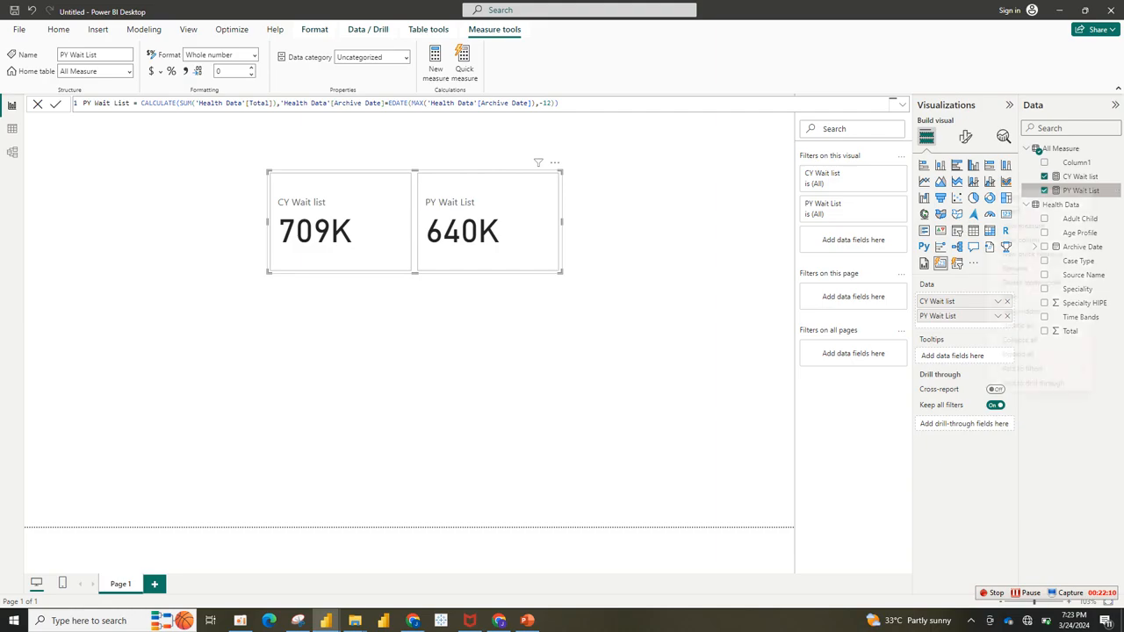
{"action": "right_click", "coordinate": [1090, 191]}
{"action": "left_click", "coordinate": [1027, 227]}
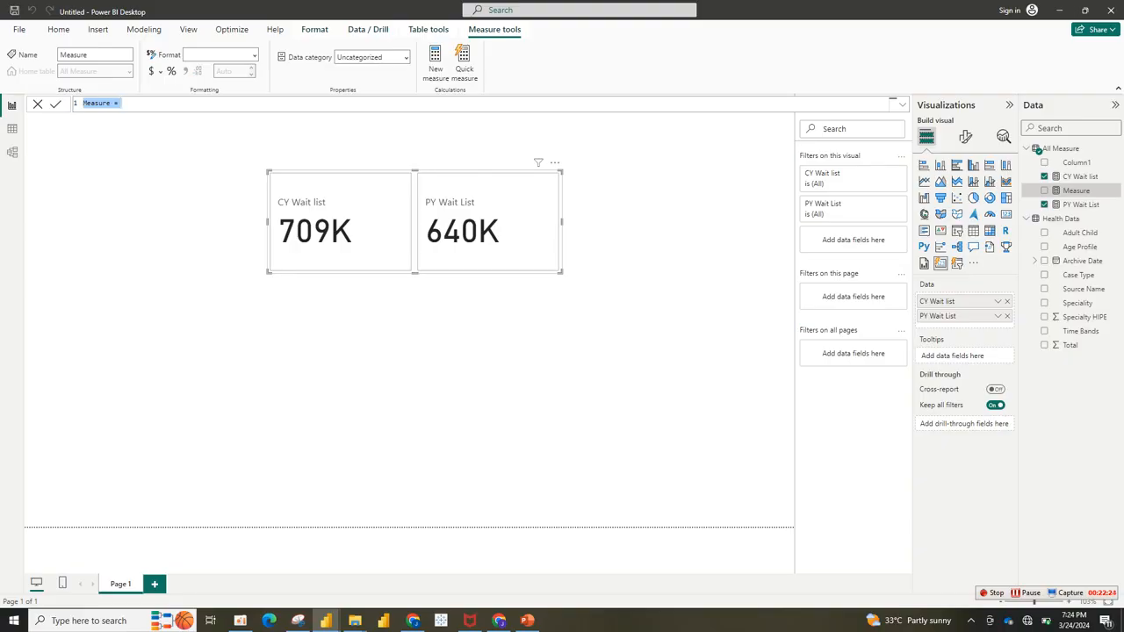
{"action": "key", "text": "ctrl+v"}
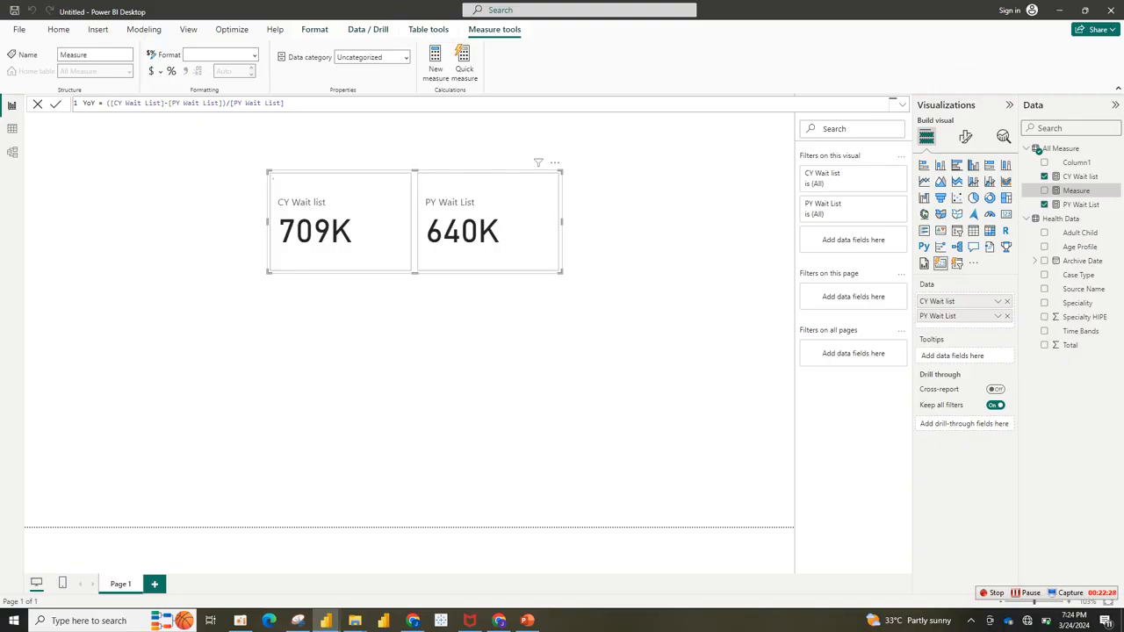
{"action": "key", "text": "Return"}
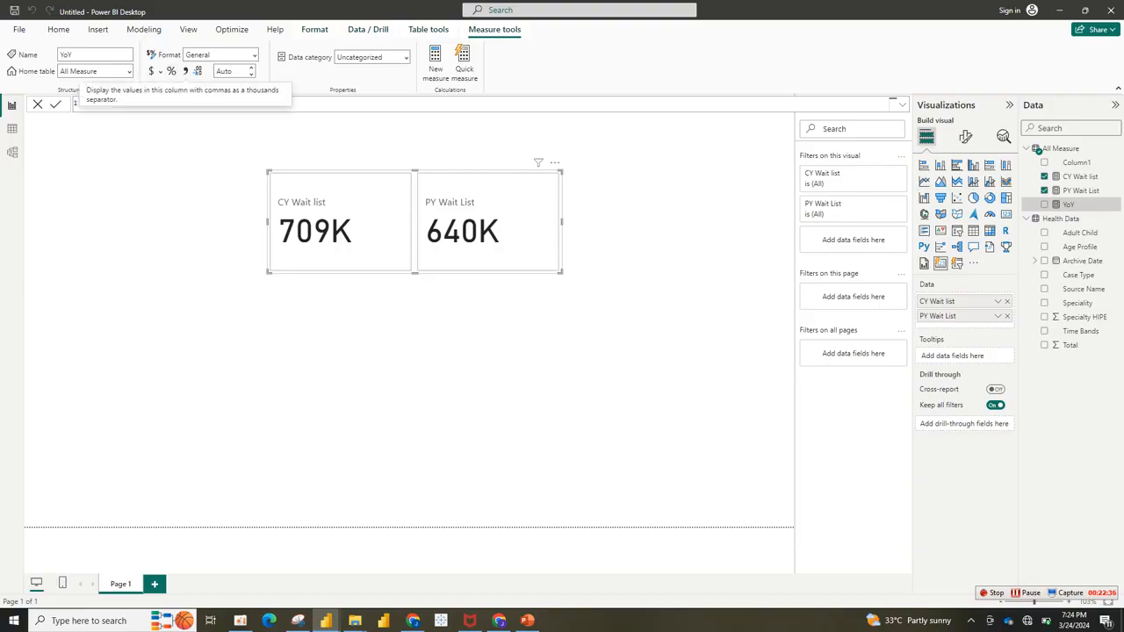
{"action": "left_click", "coordinate": [172, 71]}
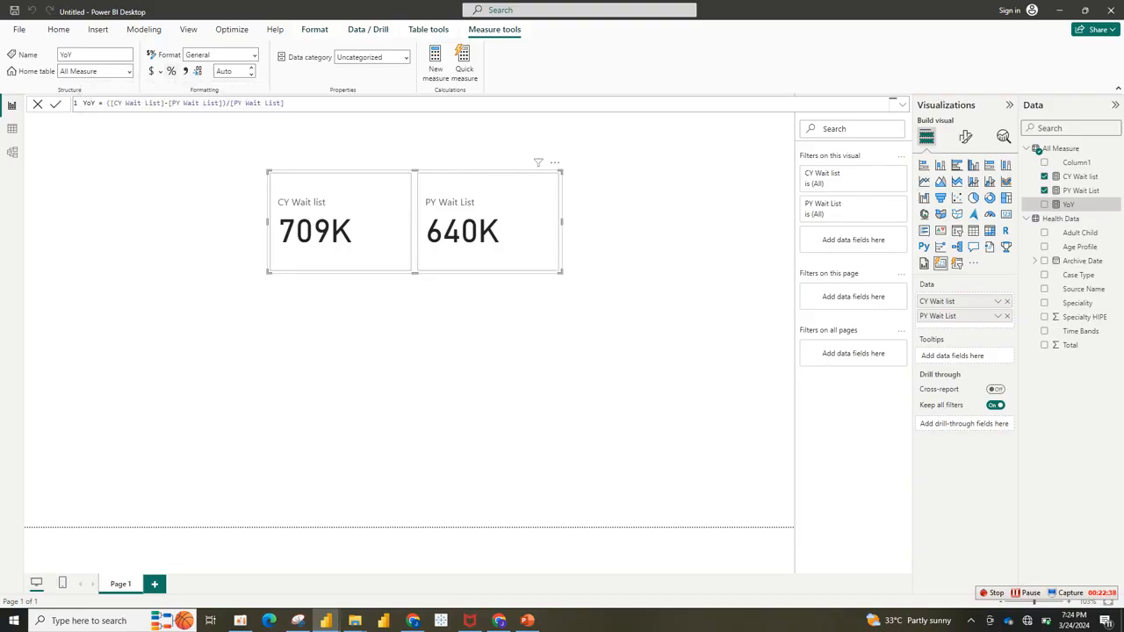
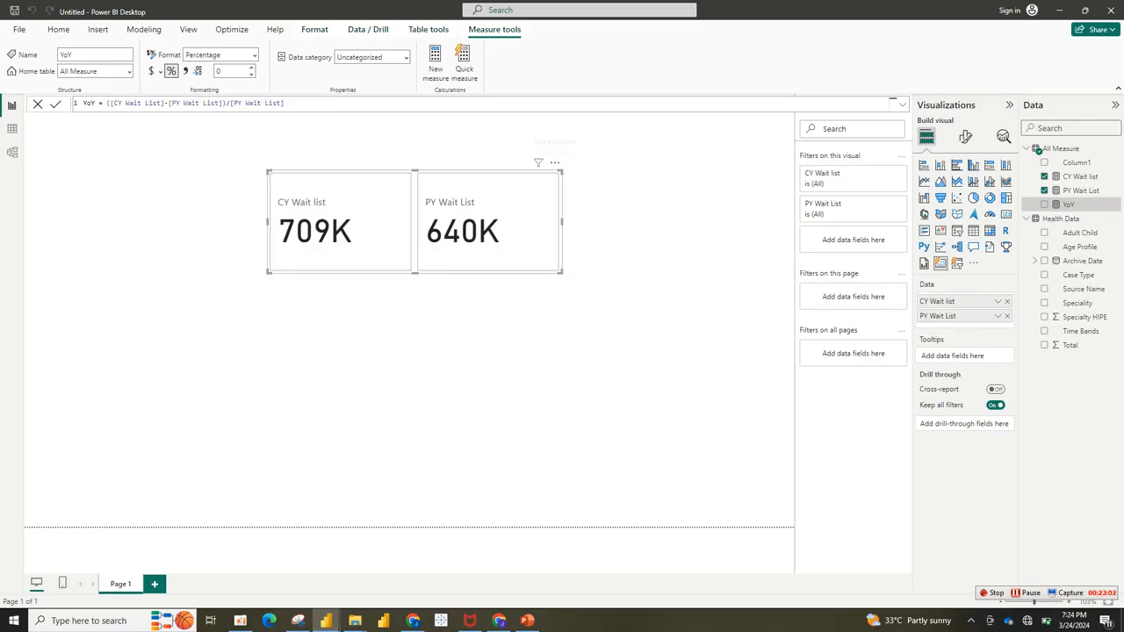
Step: Add the YoY measure to the wait list card, then reposition and slightly resize the card near the top of the page
{"action": "left_click_drag", "start_coordinate": [555, 163], "coordinate": [712, 139]}
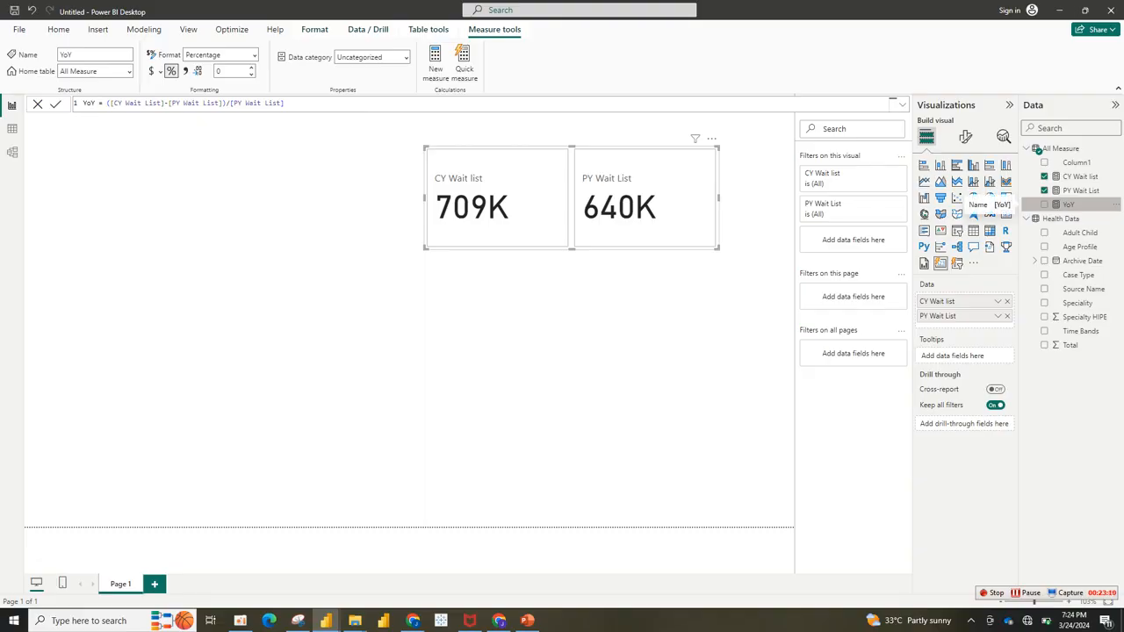
{"action": "left_click", "coordinate": [1044, 205]}
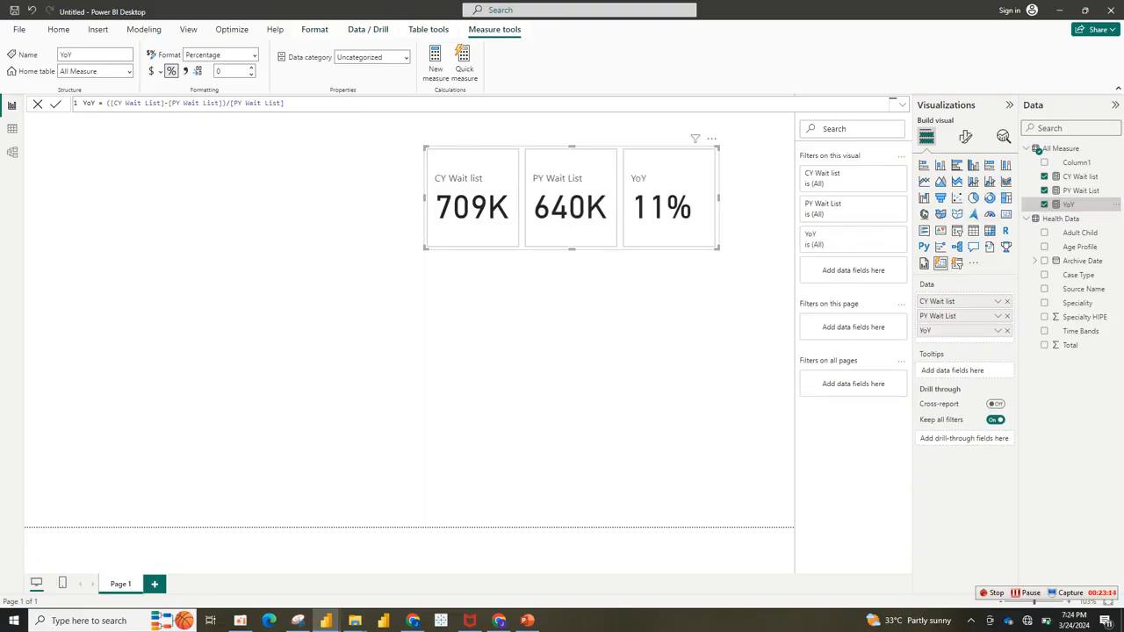
{"action": "left_click", "coordinate": [615, 302]}
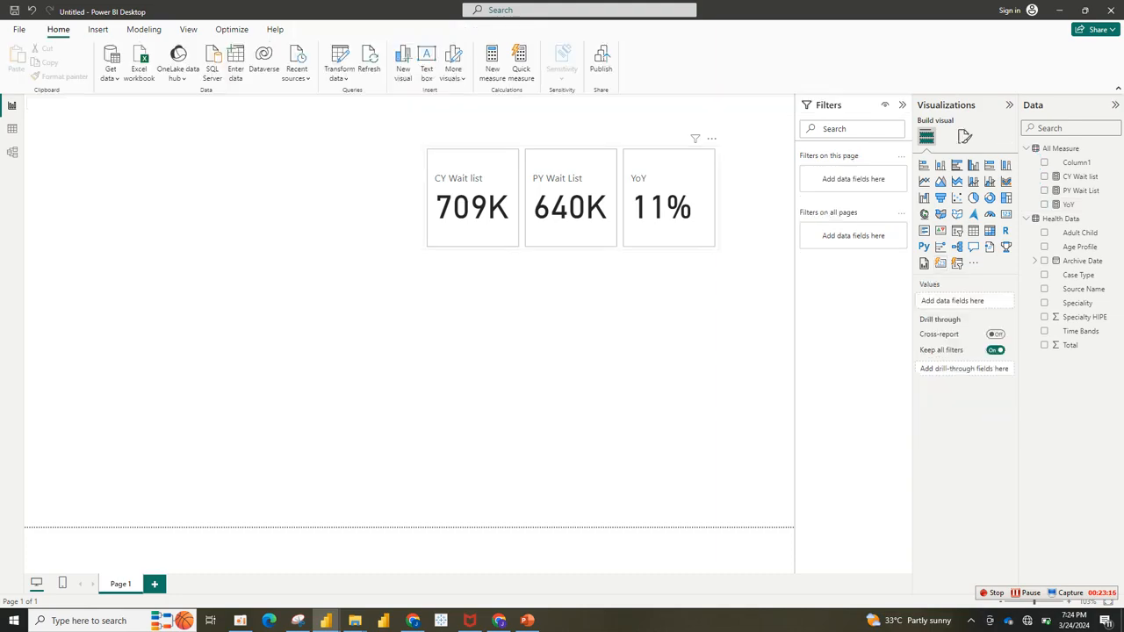
{"action": "left_click_drag", "start_coordinate": [572, 198], "coordinate": [542, 190]}
{"action": "left_click_drag", "start_coordinate": [396, 240], "coordinate": [371, 234]}
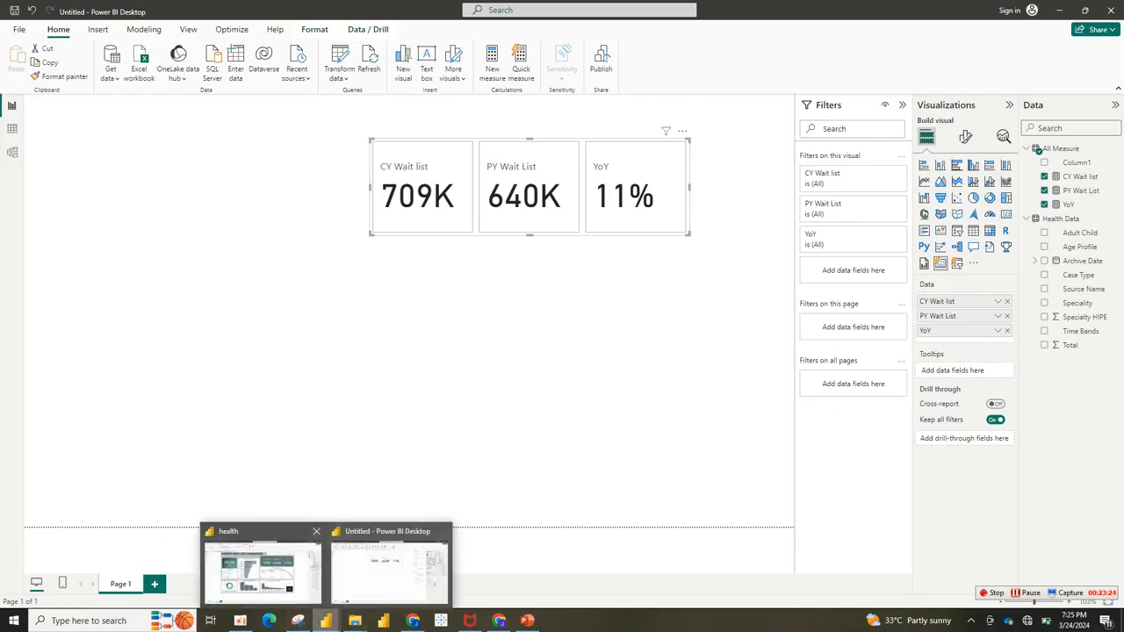
Step: In the finished health report, switch the AVG/Median slicer to Average and back to Median to examine how the charts respond
{"action": "left_click", "coordinate": [261, 566]}
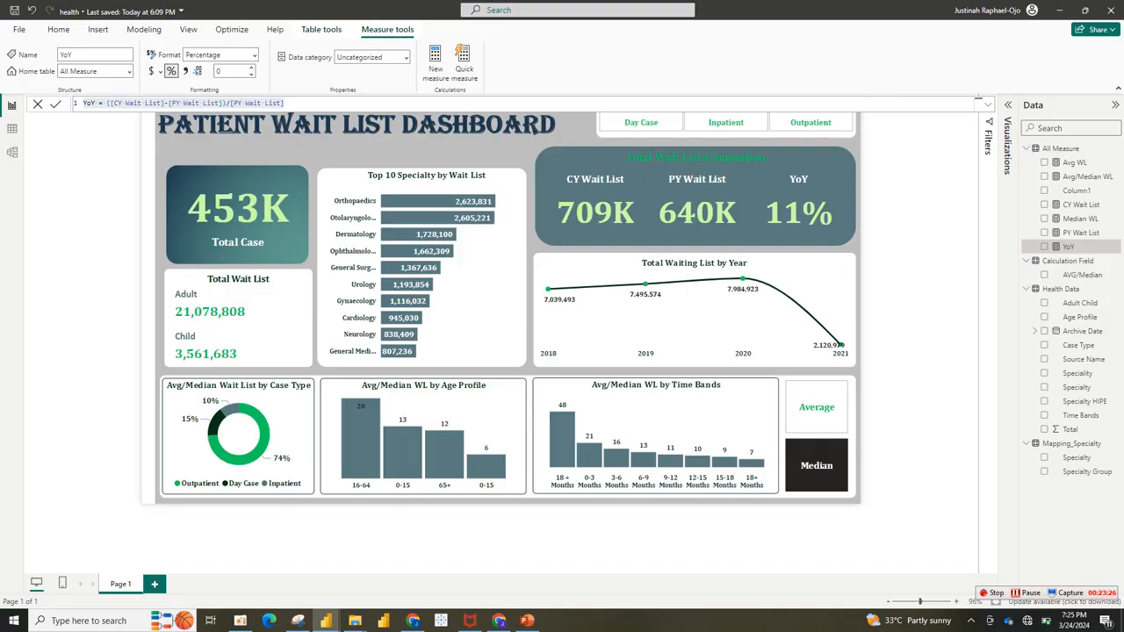
{"action": "left_click", "coordinate": [457, 153]}
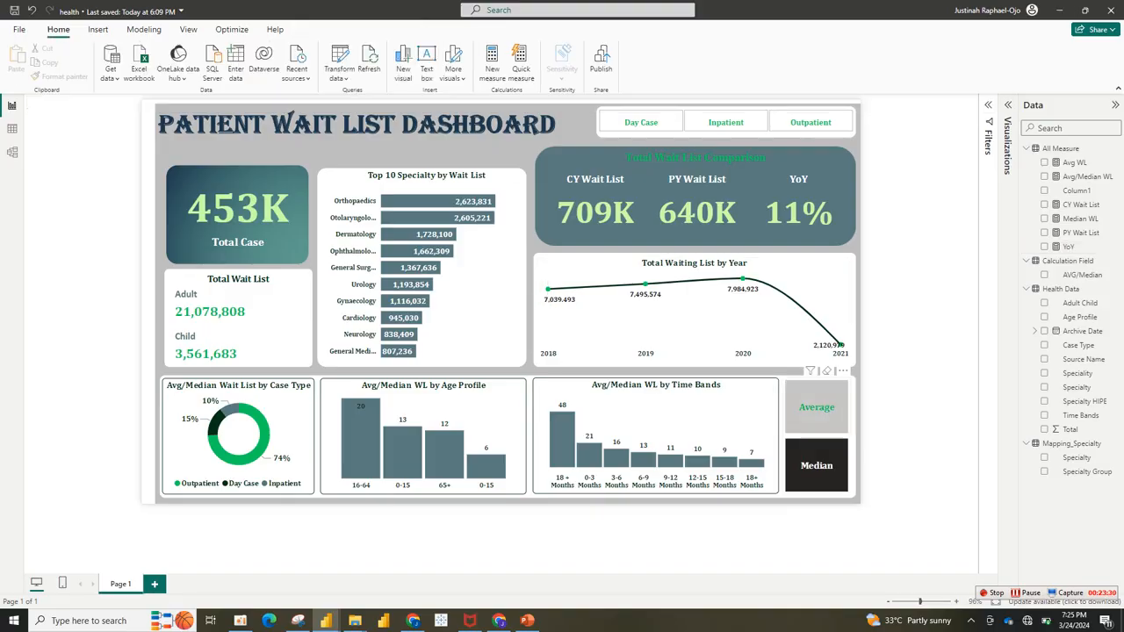
{"action": "left_click", "coordinate": [816, 407]}
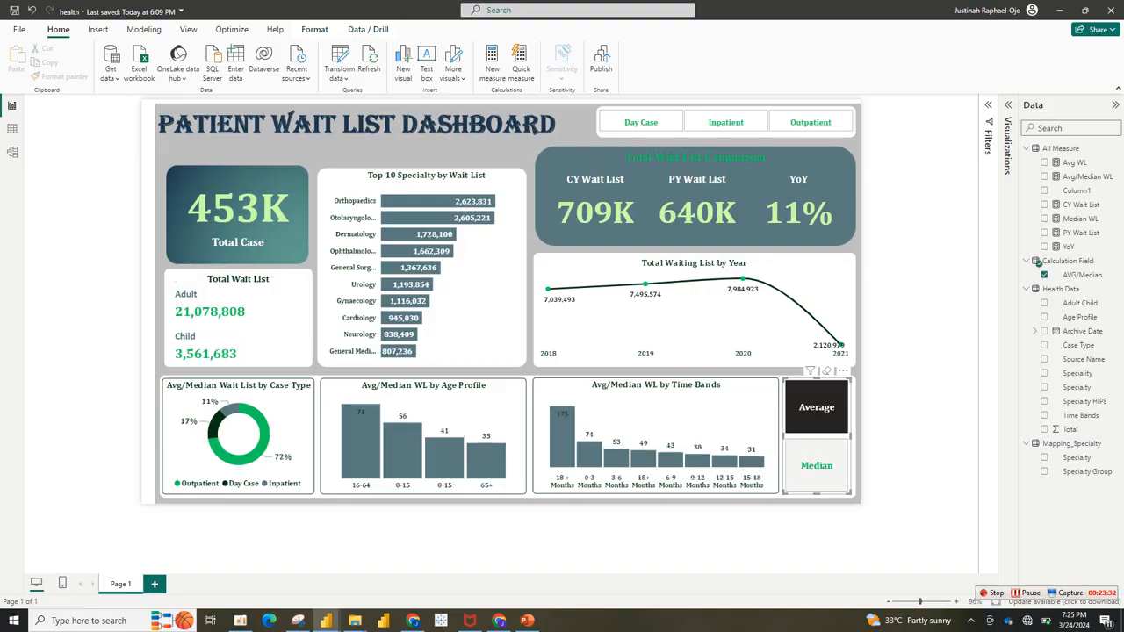
{"action": "left_click", "coordinate": [817, 466]}
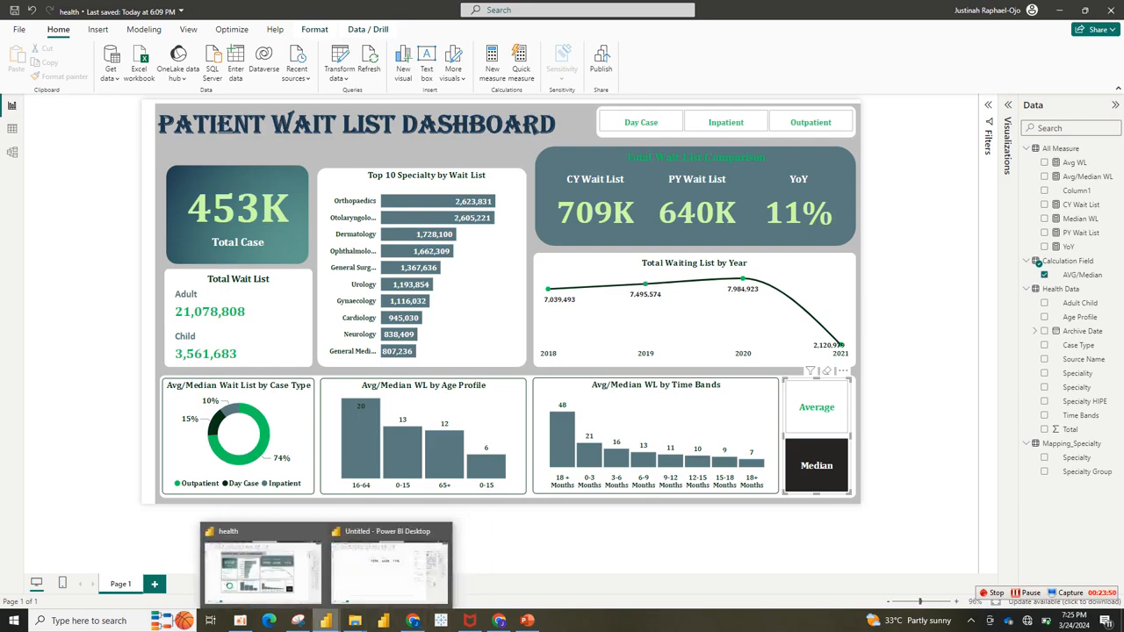
Step: Back in the untitled report, start a manually entered table and name its first column Calcualated Field
{"action": "mouse_move", "coordinate": [326, 620]}
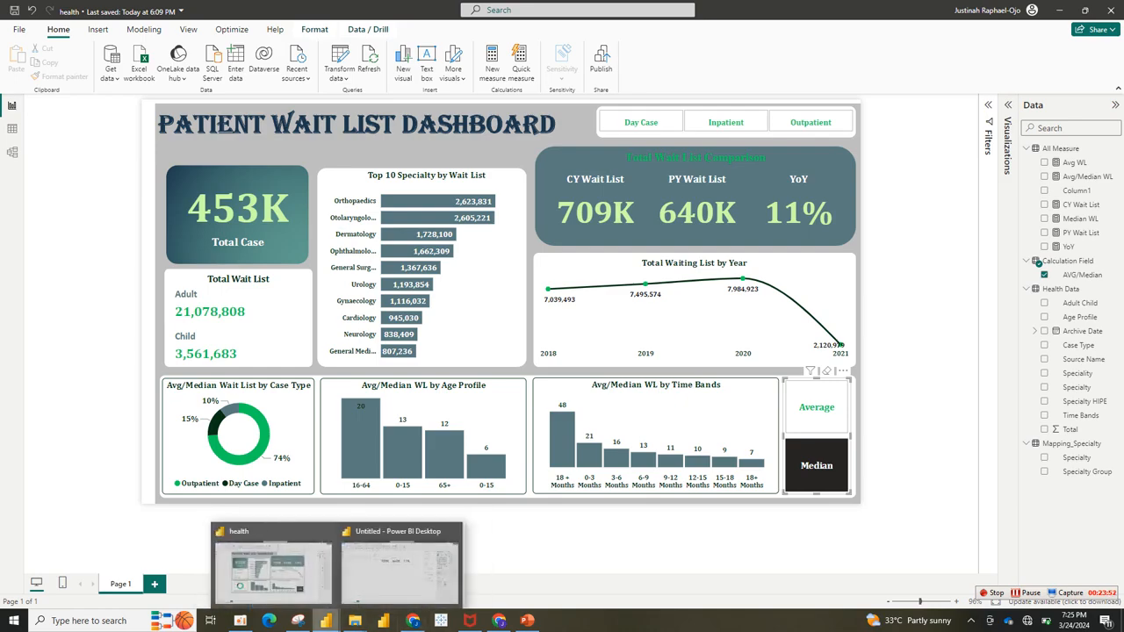
{"action": "left_click", "coordinate": [401, 575]}
{"action": "left_click", "coordinate": [279, 304]}
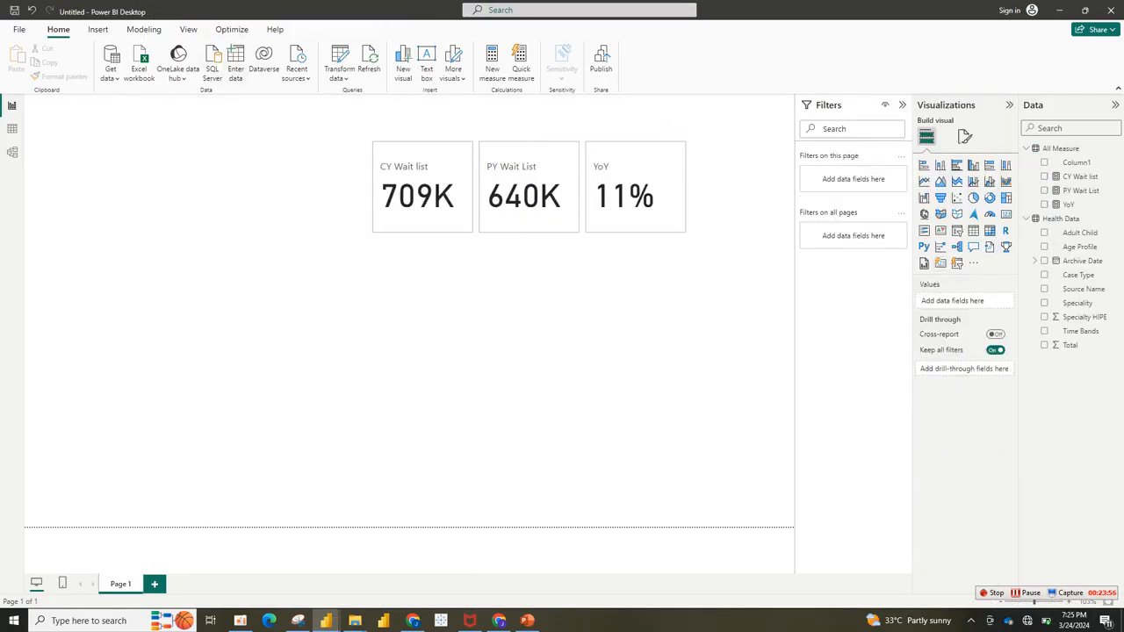
{"action": "left_click", "coordinate": [235, 64]}
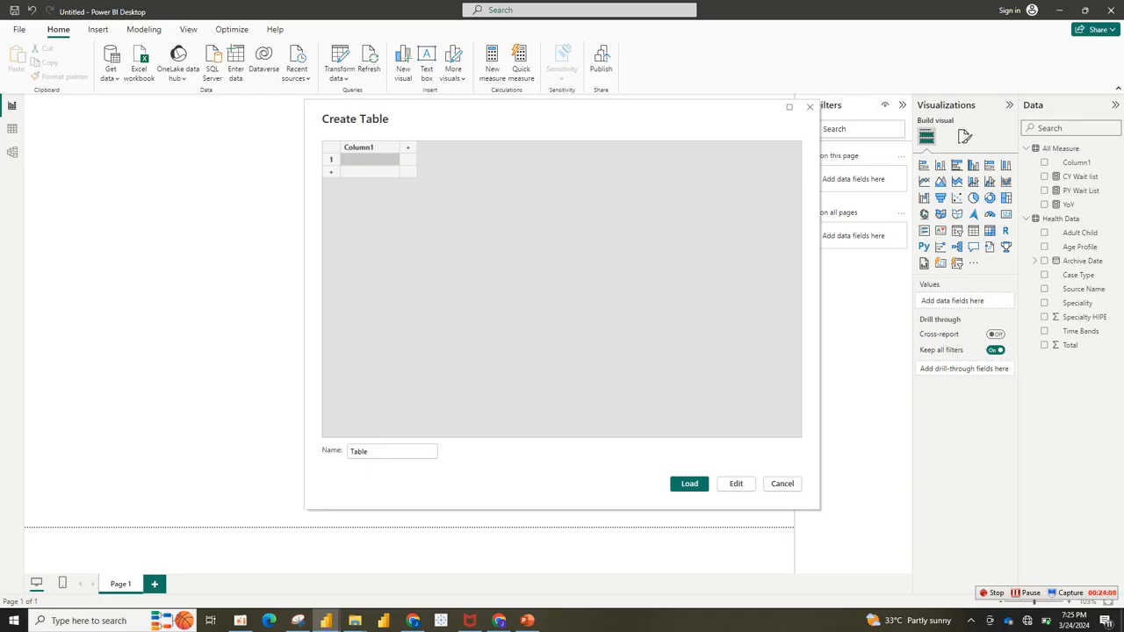
{"action": "double_click", "coordinate": [359, 148]}
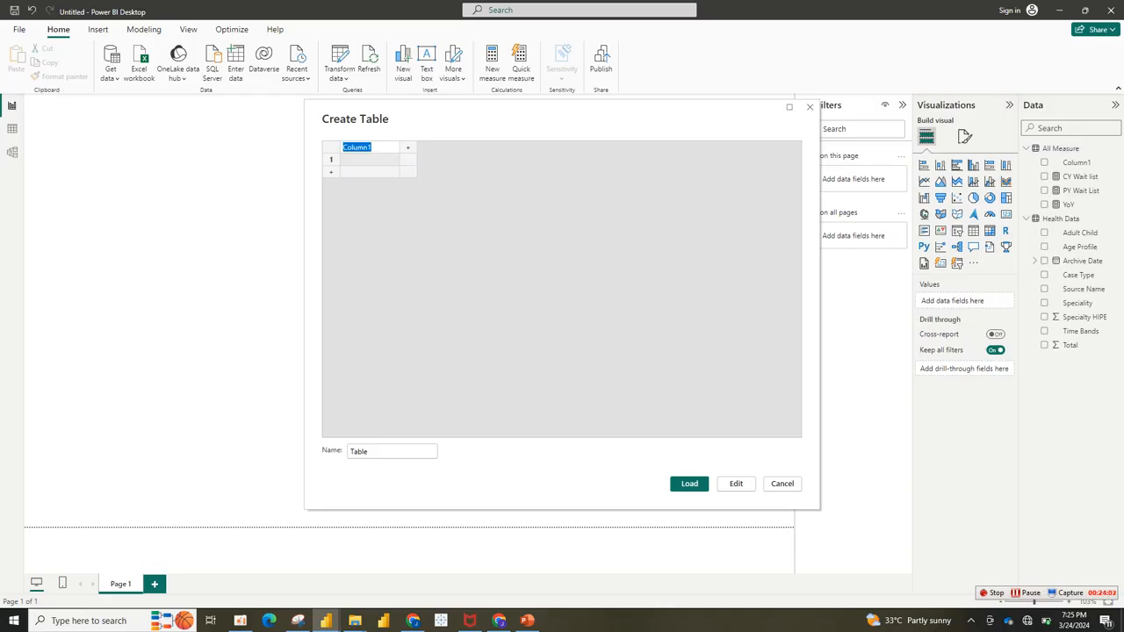
{"action": "type", "text": "A"}
{"action": "type", "text": "Ca"}
{"action": "type", "text": "c"}
{"action": "key", "text": "BackSpace"}
{"action": "type", "text": "lcuated"}
{"action": "key", "text": "BackSpace"}
{"action": "key", "text": "BackSpace"}
{"action": "key", "text": "BackSpace"}
{"action": "key", "text": "BackSpace"}
{"action": "key", "text": "BackSpace"}
{"action": "type", "text": "lated Field"}
{"action": "key", "text": "Return"}
Step: Fill the column's two rows with Average and Median, and load the table into the model
{"action": "type", "text": "A"}
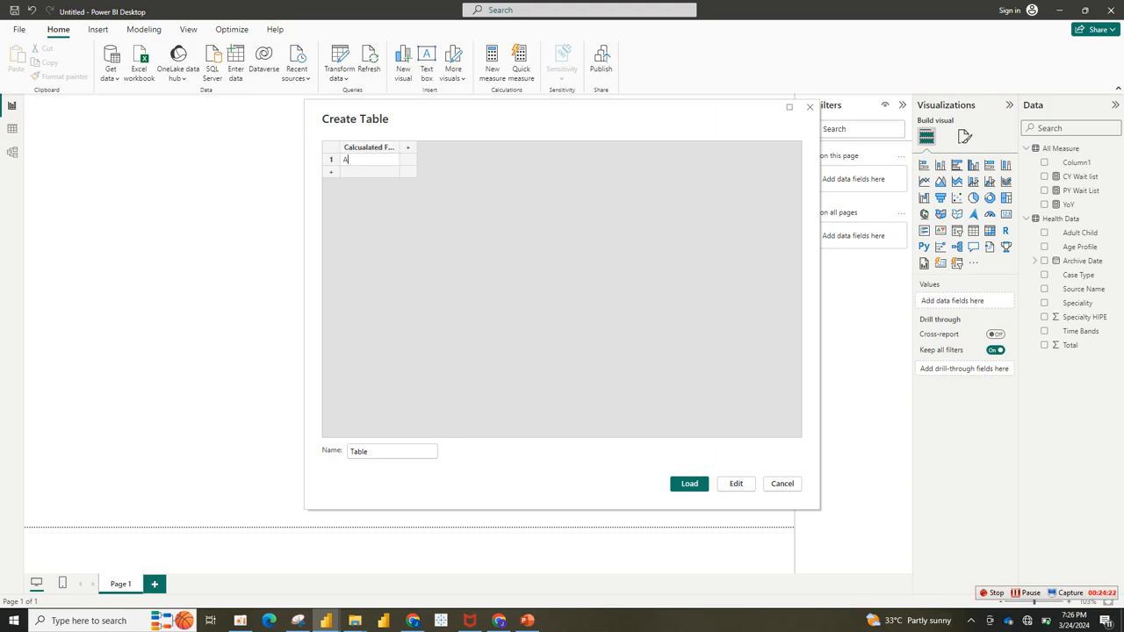
{"action": "type", "text": "VERAGE"}
{"action": "key", "text": "BackSpace"}
{"action": "key", "text": "BackSpace"}
{"action": "key", "text": "BackSpace"}
{"action": "key", "text": "BackSpace"}
{"action": "key", "text": "BackSpace"}
{"action": "key", "text": "BackSpace"}
{"action": "type", "text": "verage"}
{"action": "key", "text": "Return"}
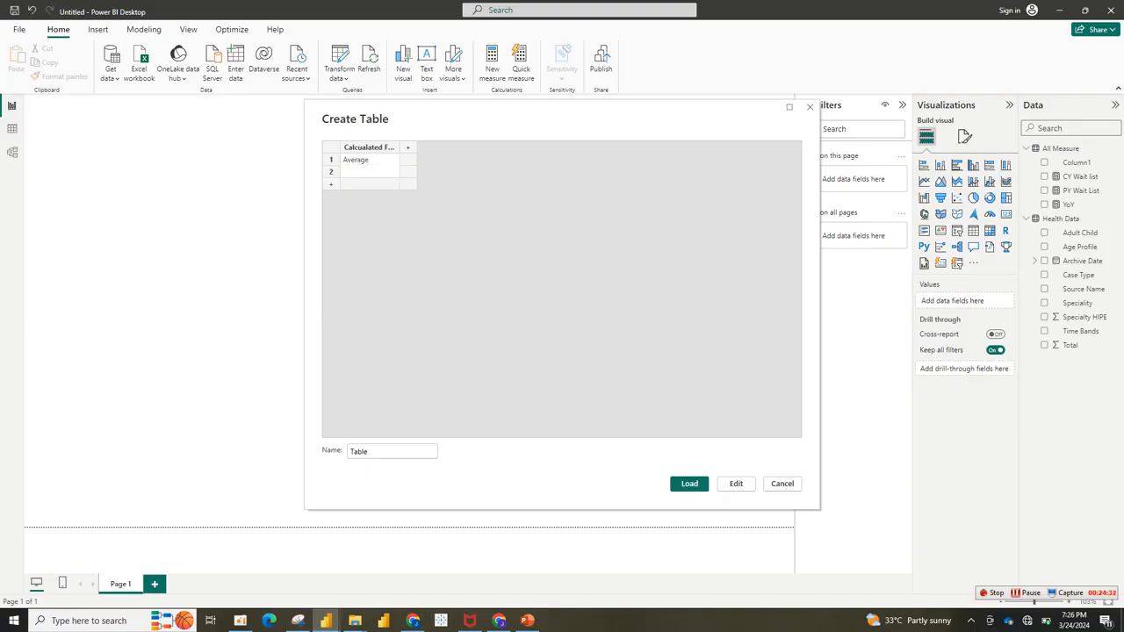
{"action": "type", "text": "Median"}
{"action": "left_click", "coordinate": [689, 483]}
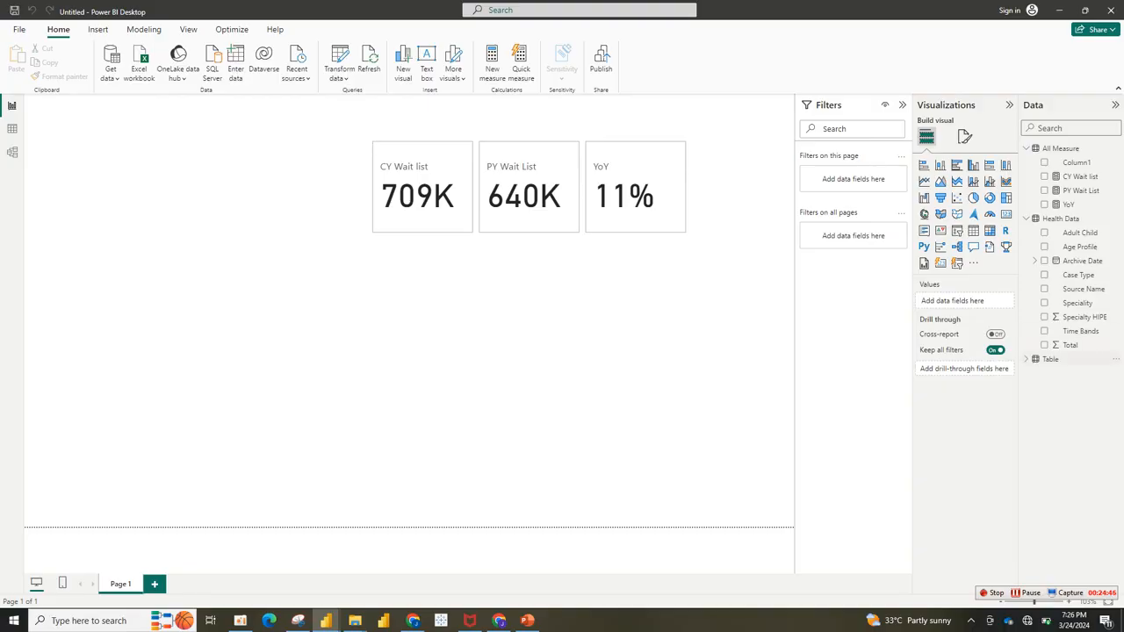
Step: Rename the newly loaded table to Cal Feild
{"action": "left_click", "coordinate": [1050, 359]}
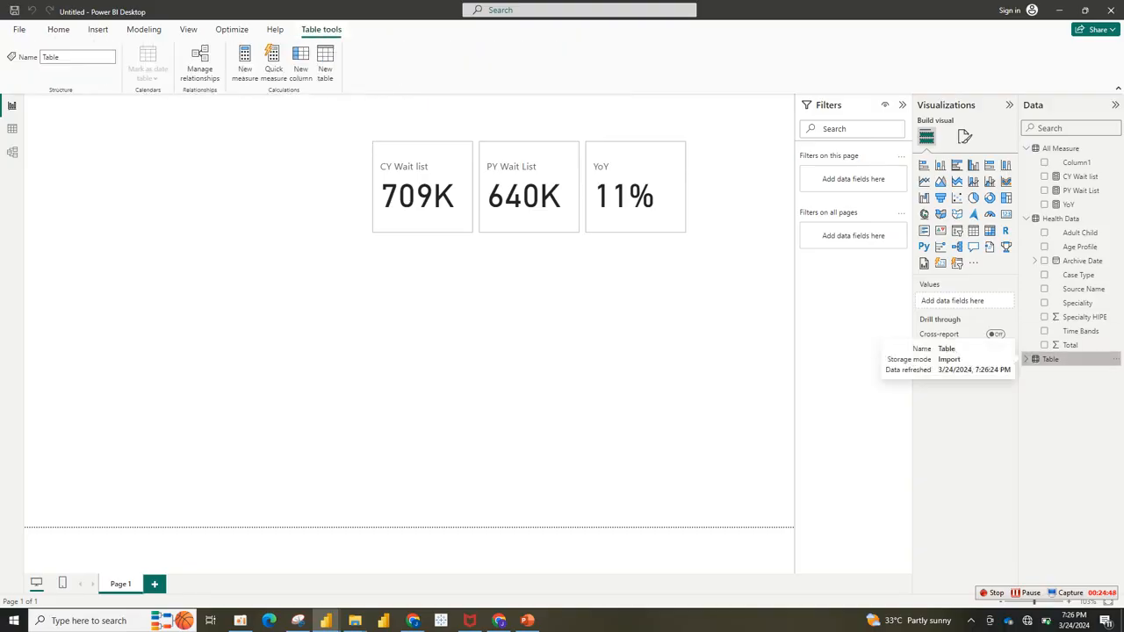
{"action": "right_click", "coordinate": [1052, 359]}
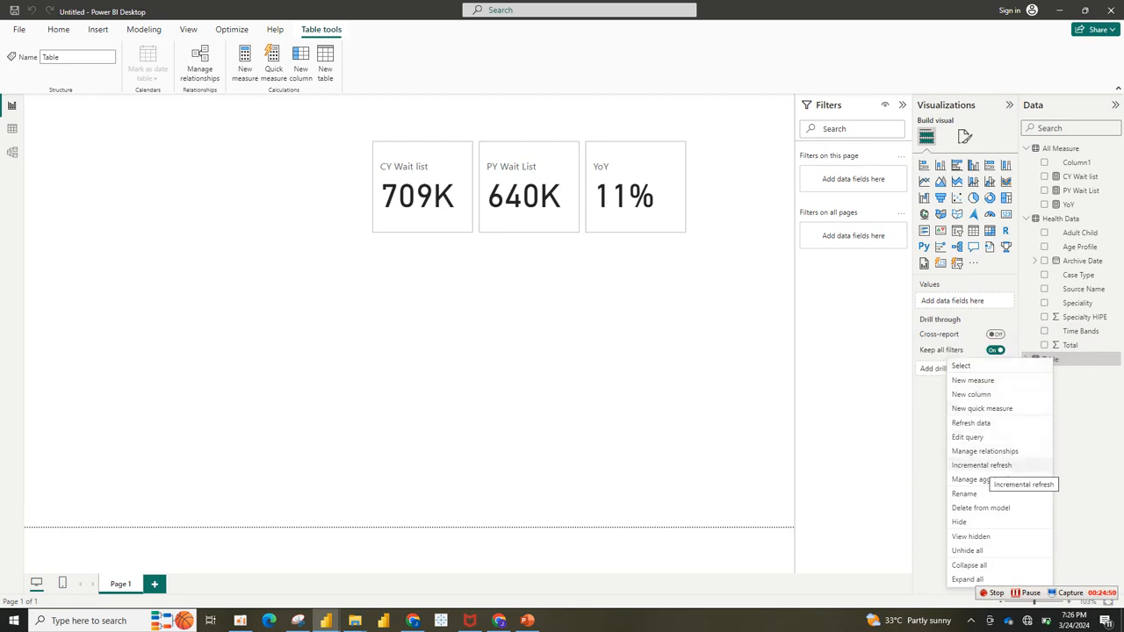
{"action": "left_click", "coordinate": [964, 493]}
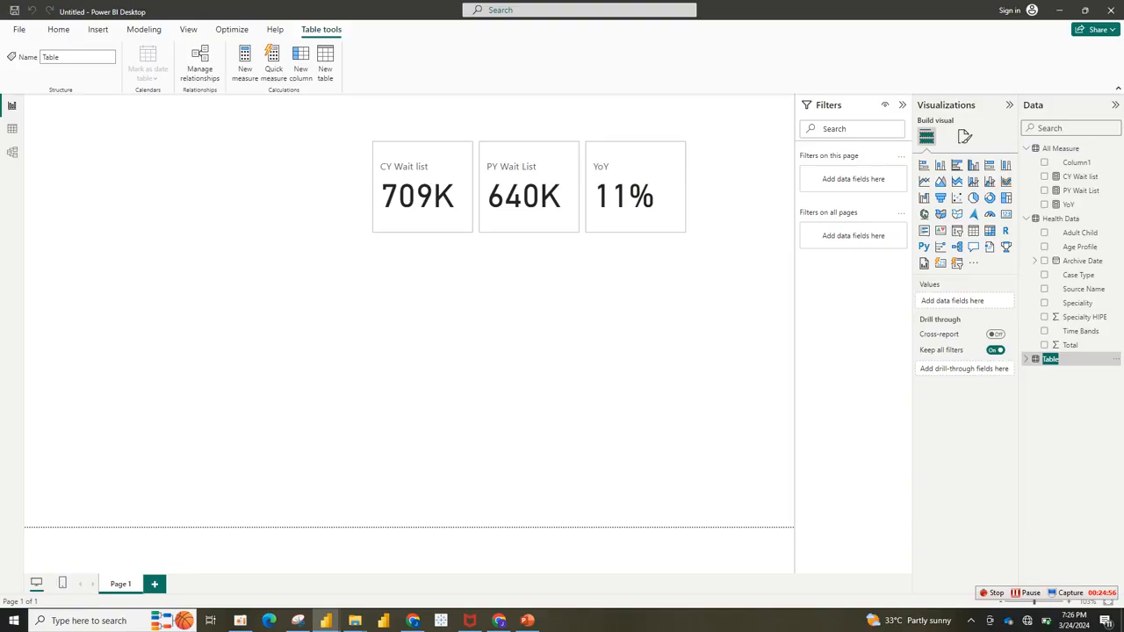
{"action": "type", "text": "Cal Feild"}
{"action": "key", "text": "Return"}
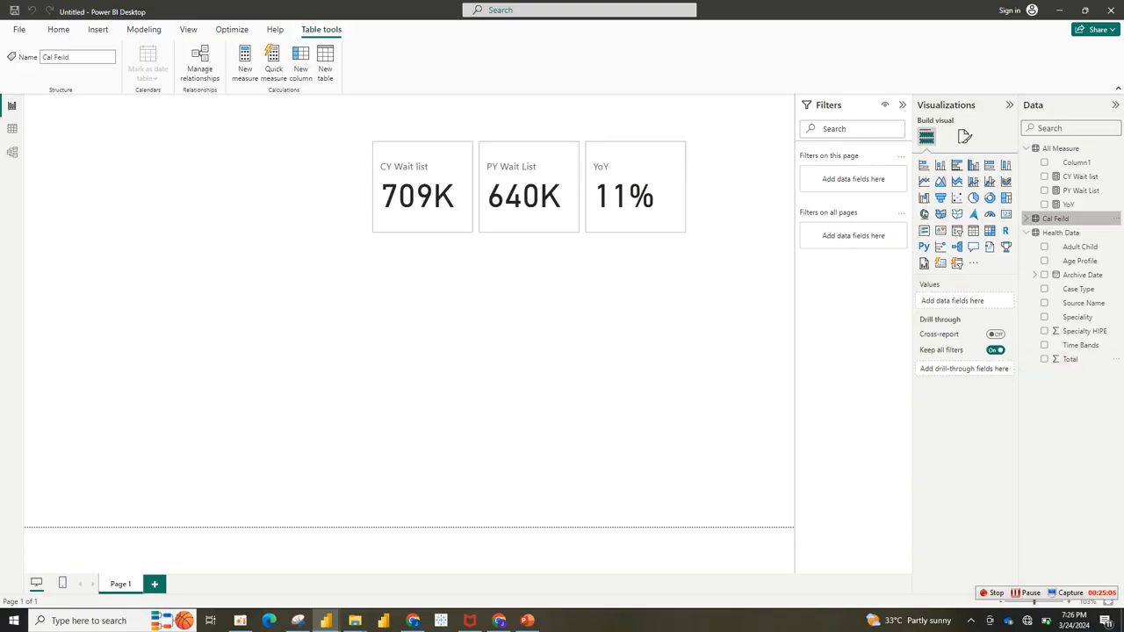
Step: Rename the Cal Feild table to Calculation
{"action": "right_click", "coordinate": [1072, 221]}
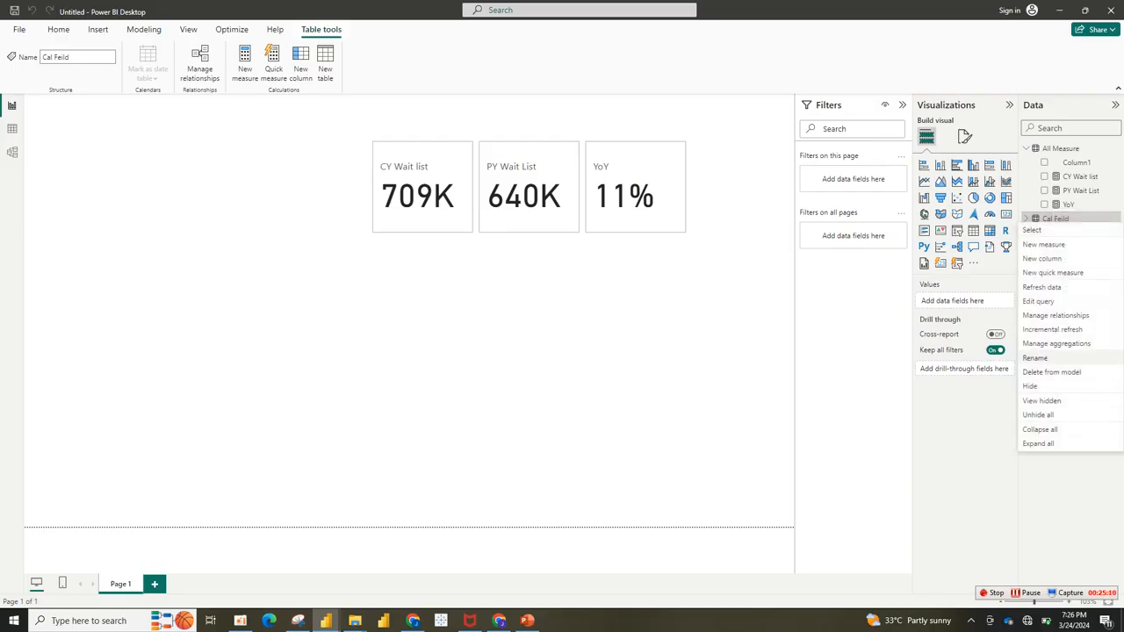
{"action": "left_click", "coordinate": [1036, 357]}
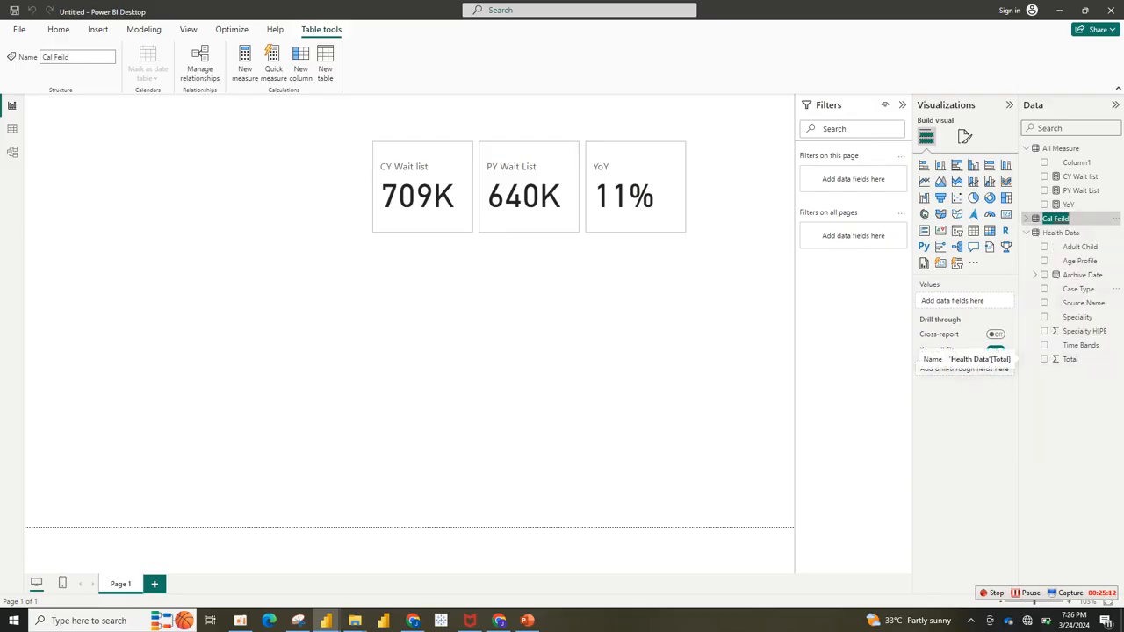
{"action": "type", "text": "Calcu"}
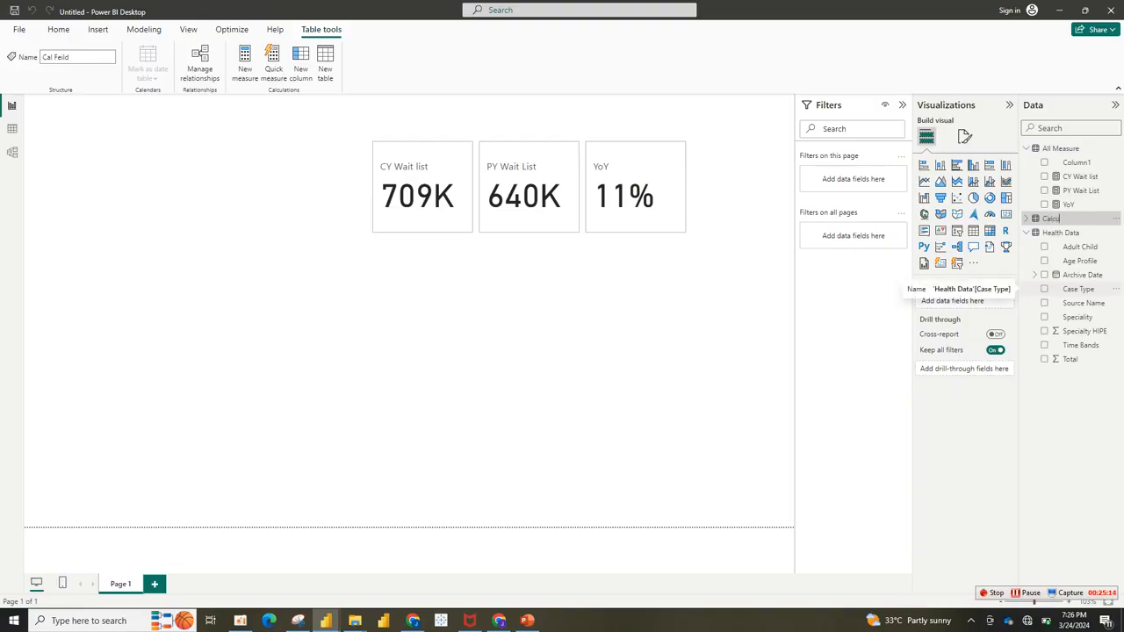
{"action": "type", "text": "lation Field"}
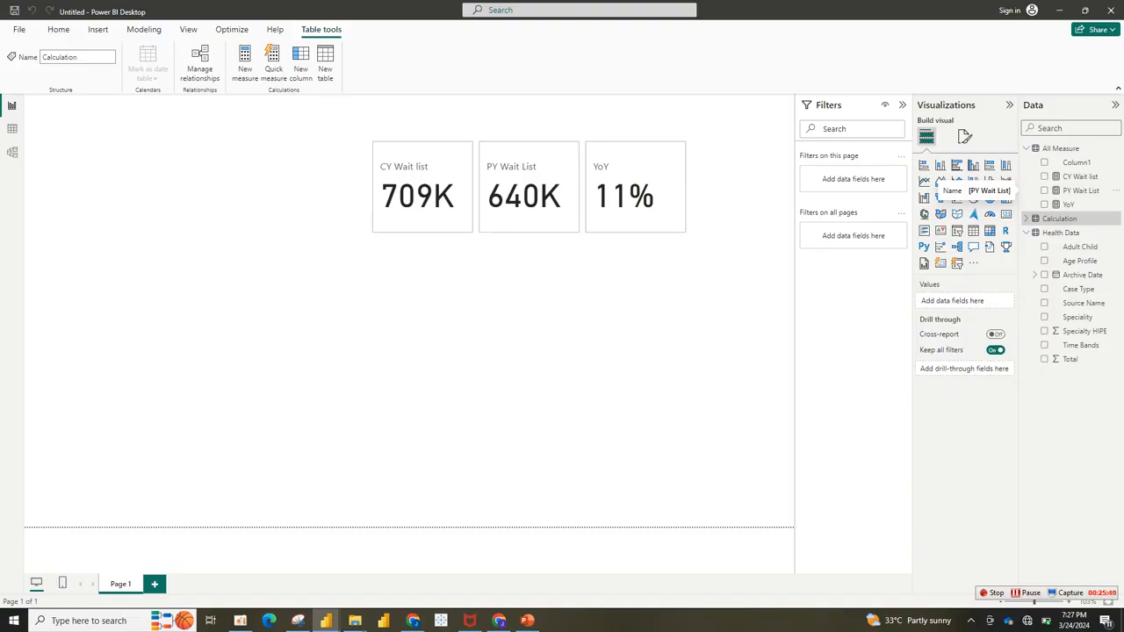
Step: Toggle the finished health report's slicer repeatedly between Average and Median to compare the lower charts, then return to the untitled report
{"action": "mouse_move", "coordinate": [326, 621]}
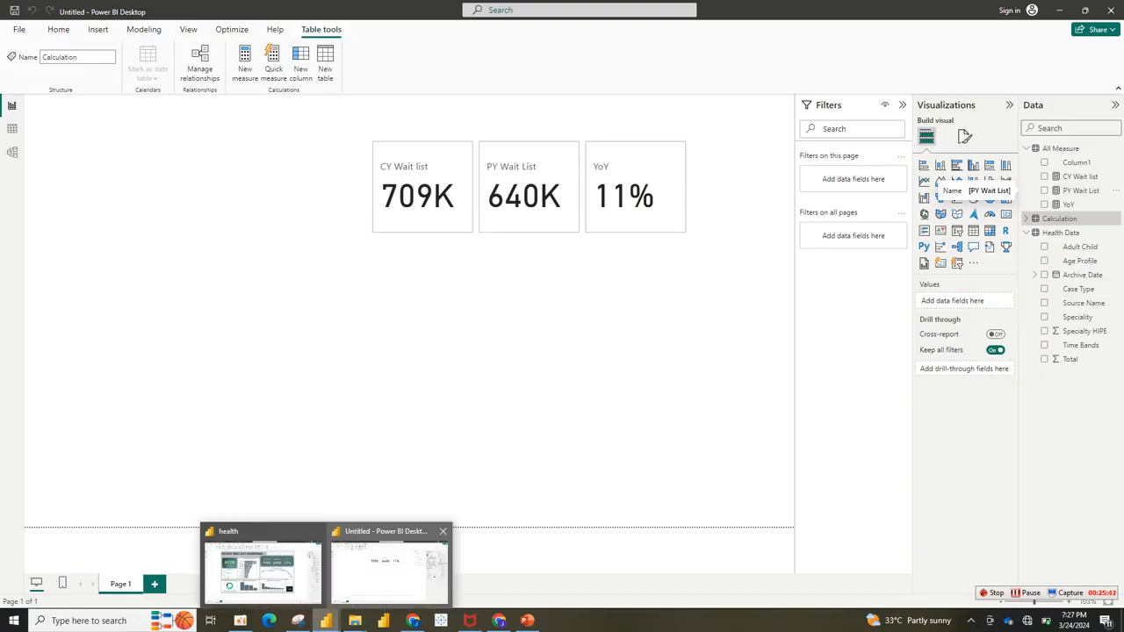
{"action": "left_click", "coordinate": [262, 566]}
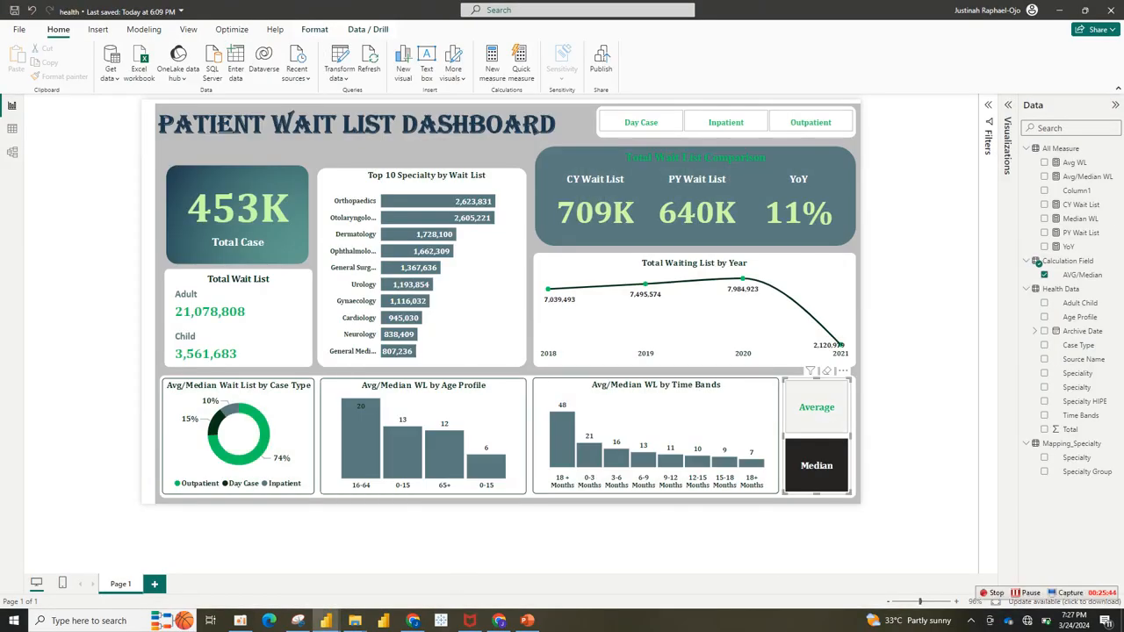
{"action": "left_click", "coordinate": [817, 408]}
{"action": "left_click", "coordinate": [817, 465]}
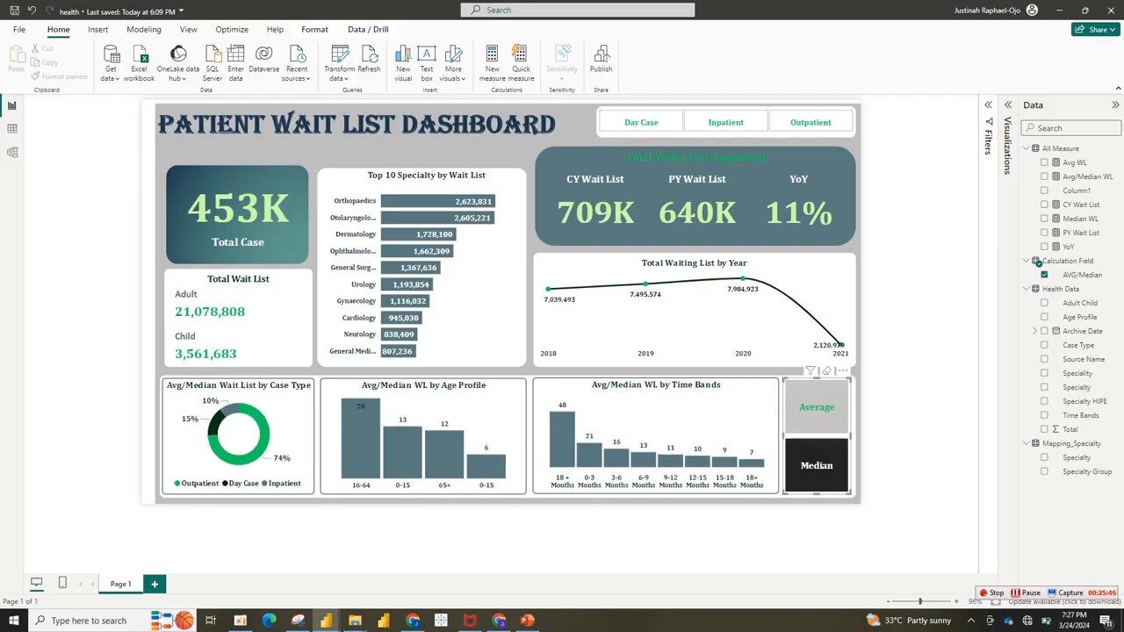
{"action": "left_click", "coordinate": [817, 407]}
{"action": "left_click", "coordinate": [816, 465]}
{"action": "left_click", "coordinate": [817, 408]}
{"action": "left_click", "coordinate": [816, 465]}
{"action": "left_click", "coordinate": [817, 407]}
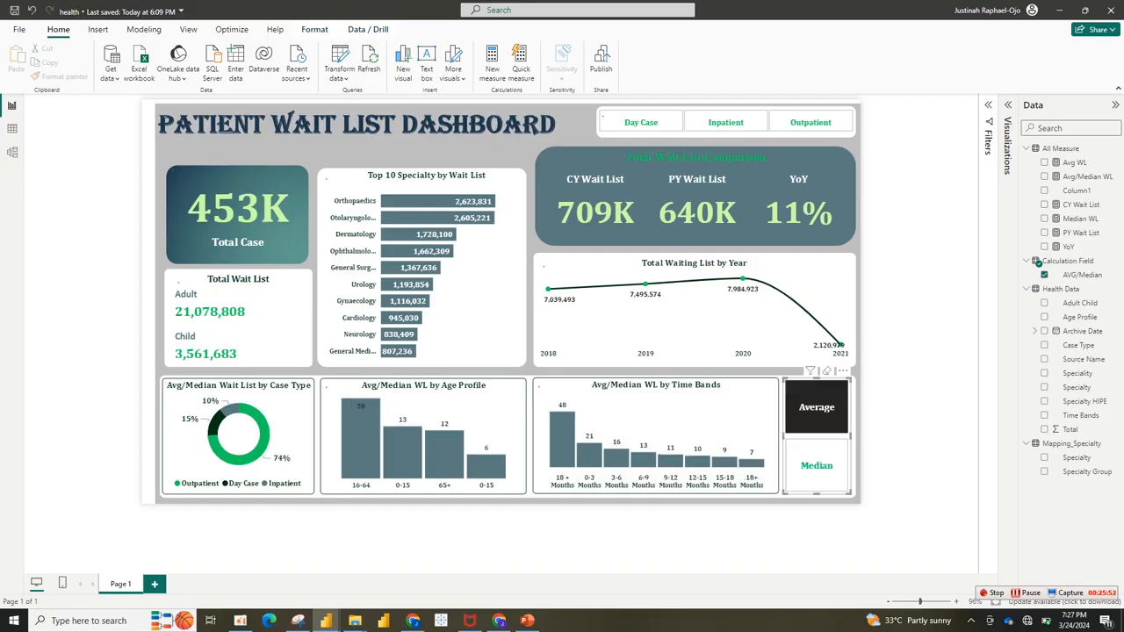
{"action": "left_click", "coordinate": [816, 465]}
{"action": "left_click", "coordinate": [816, 408]}
{"action": "left_click", "coordinate": [816, 465]}
{"action": "mouse_move", "coordinate": [326, 621]}
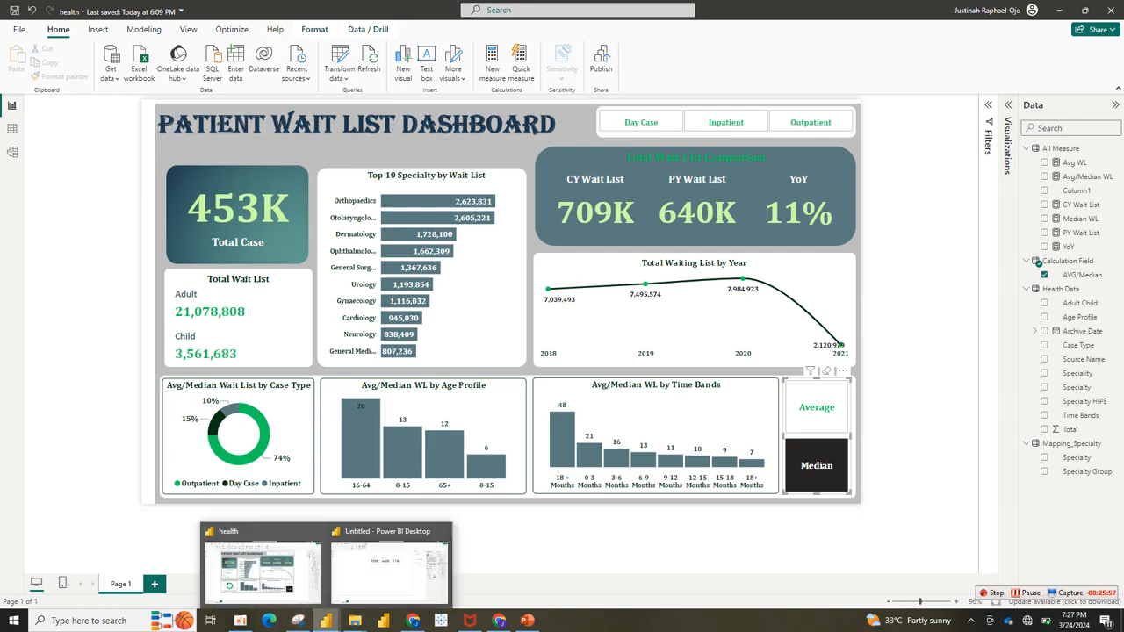
{"action": "left_click", "coordinate": [389, 568]}
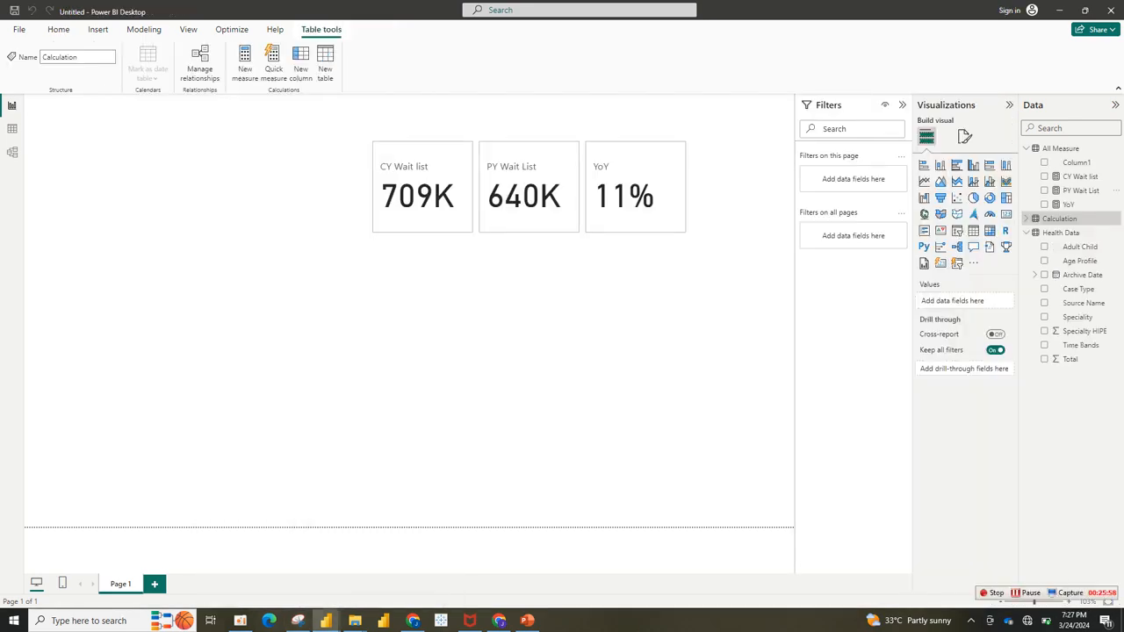
Step: Add a button slicer on Calculation's Calcualated Field to empty canvas space and reduce the slicer's height
{"action": "left_click", "coordinate": [422, 369]}
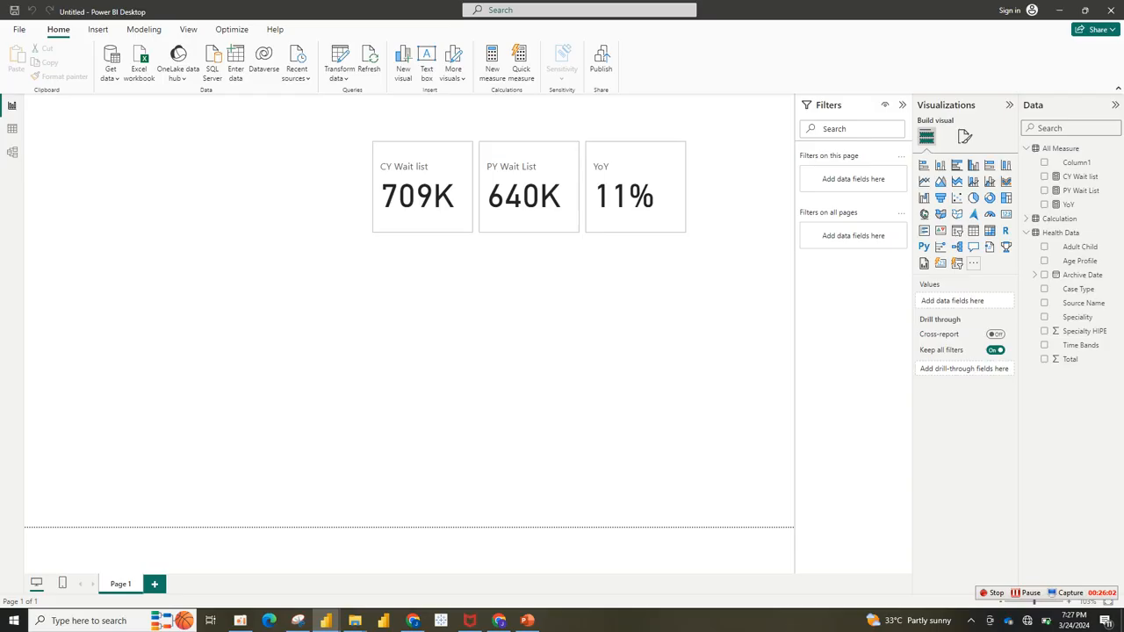
{"action": "left_click", "coordinate": [957, 263]}
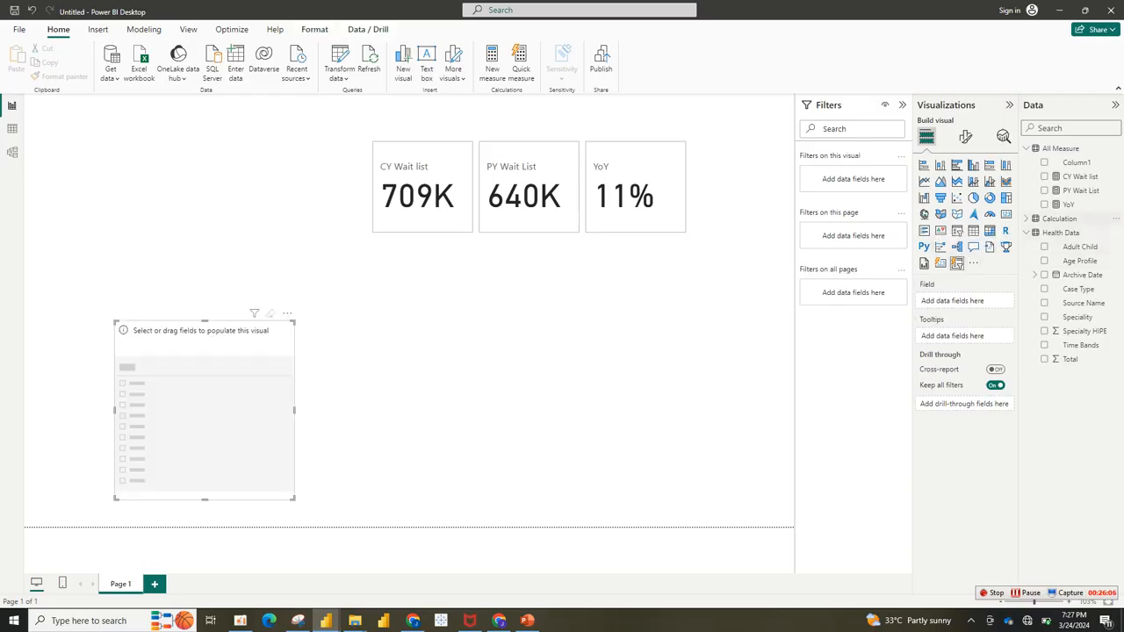
{"action": "left_click", "coordinate": [1025, 218]}
{"action": "left_click", "coordinate": [1044, 232]}
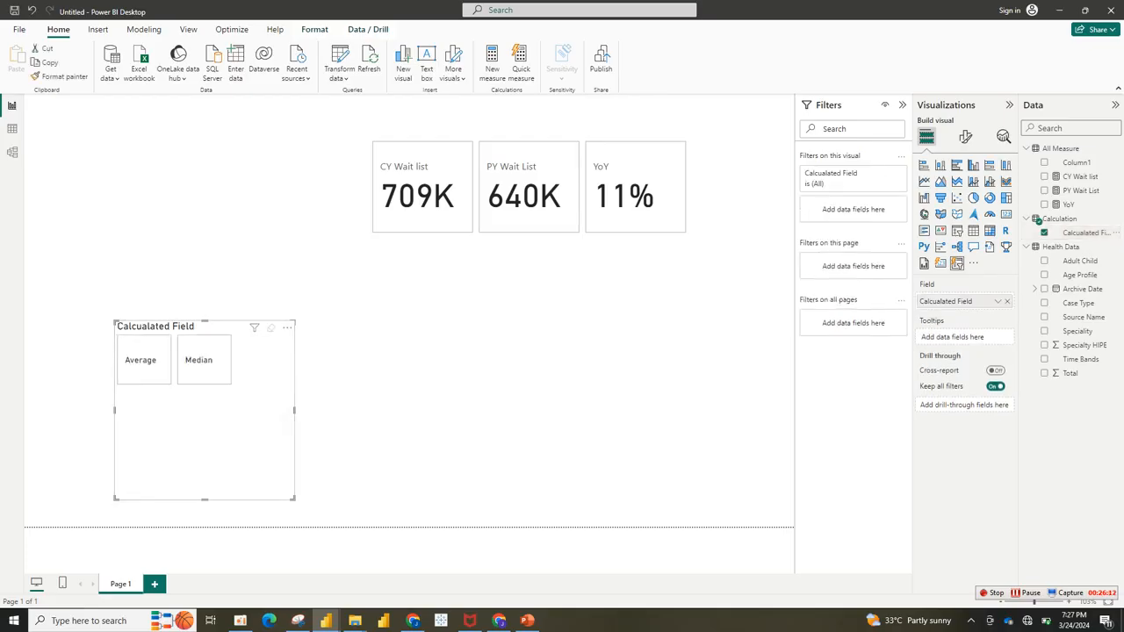
{"action": "left_click_drag", "start_coordinate": [293, 499], "coordinate": [300, 434]}
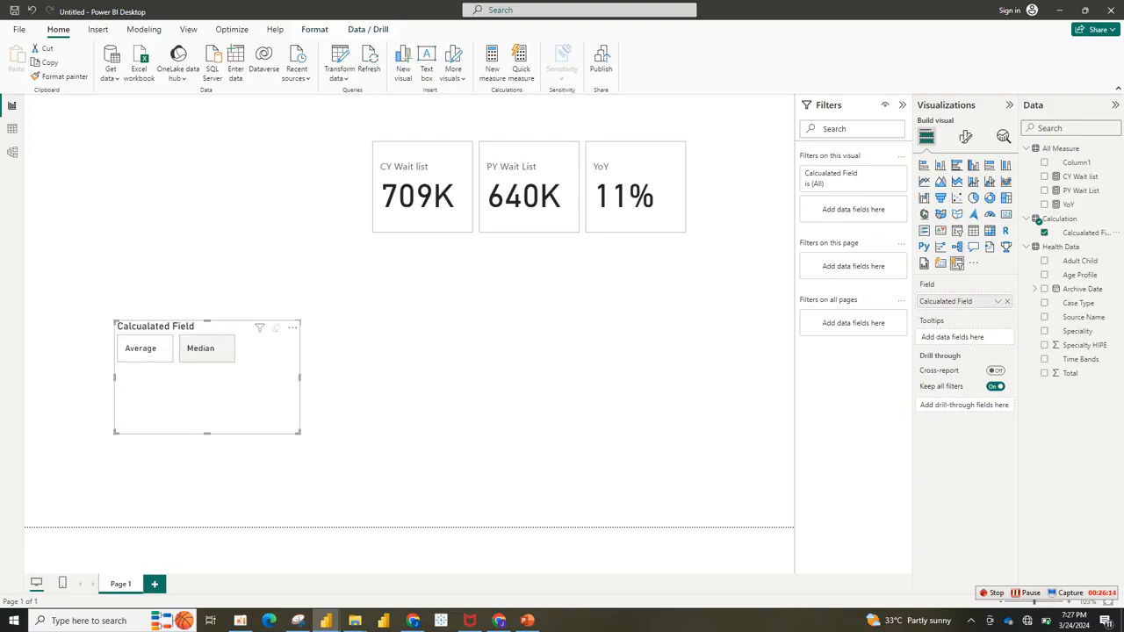
Step: Test the slicer by switching between Average and Median, and leave Median selected
{"action": "left_click", "coordinate": [206, 349]}
{"action": "left_click", "coordinate": [145, 348]}
{"action": "left_click", "coordinate": [207, 348]}
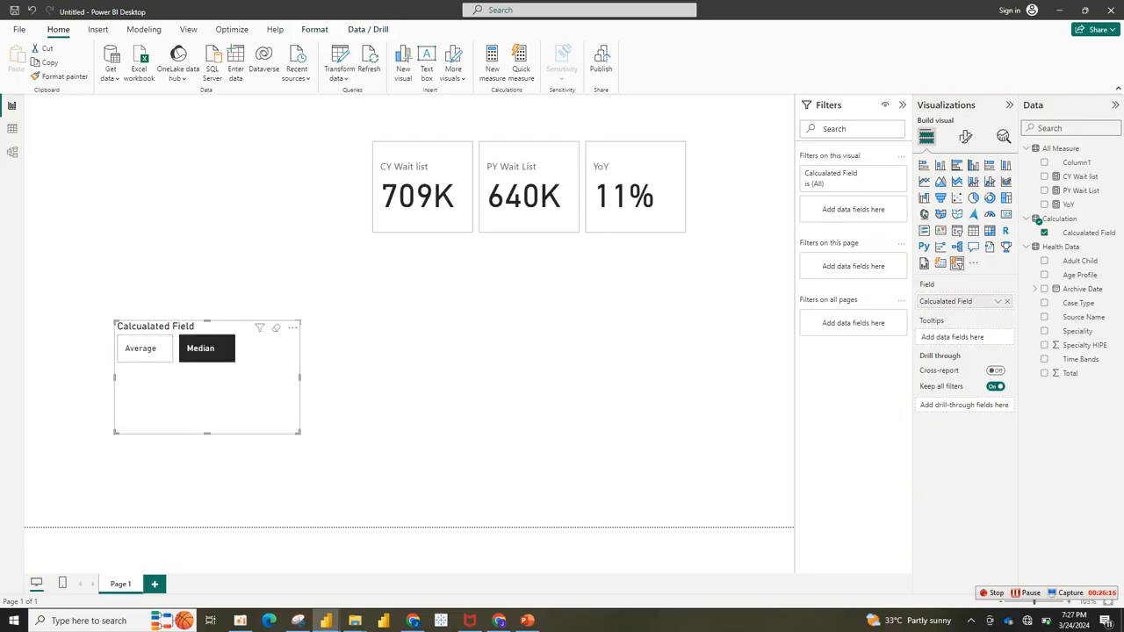
{"action": "left_click", "coordinate": [377, 386]}
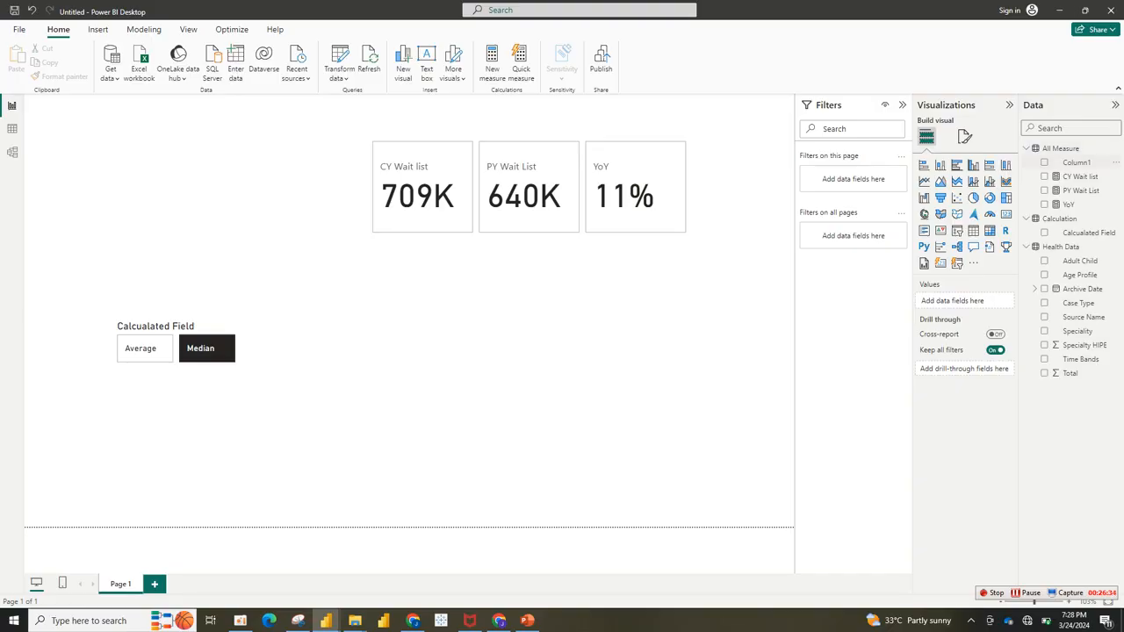
{"action": "right_click", "coordinate": [1070, 163]}
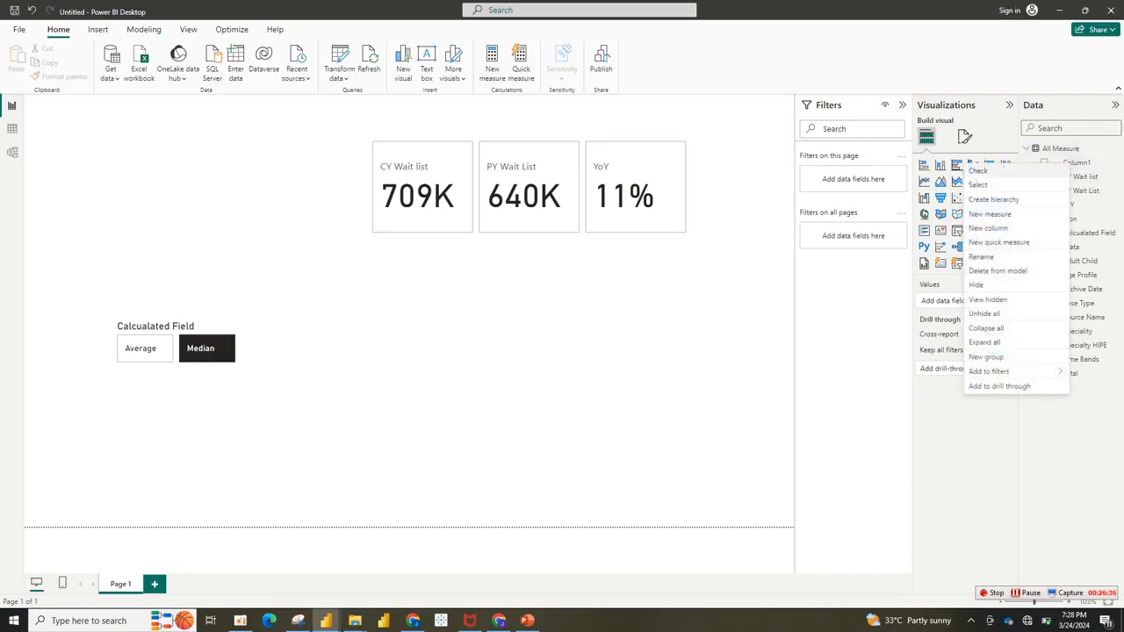
{"action": "right_click", "coordinate": [1054, 149]}
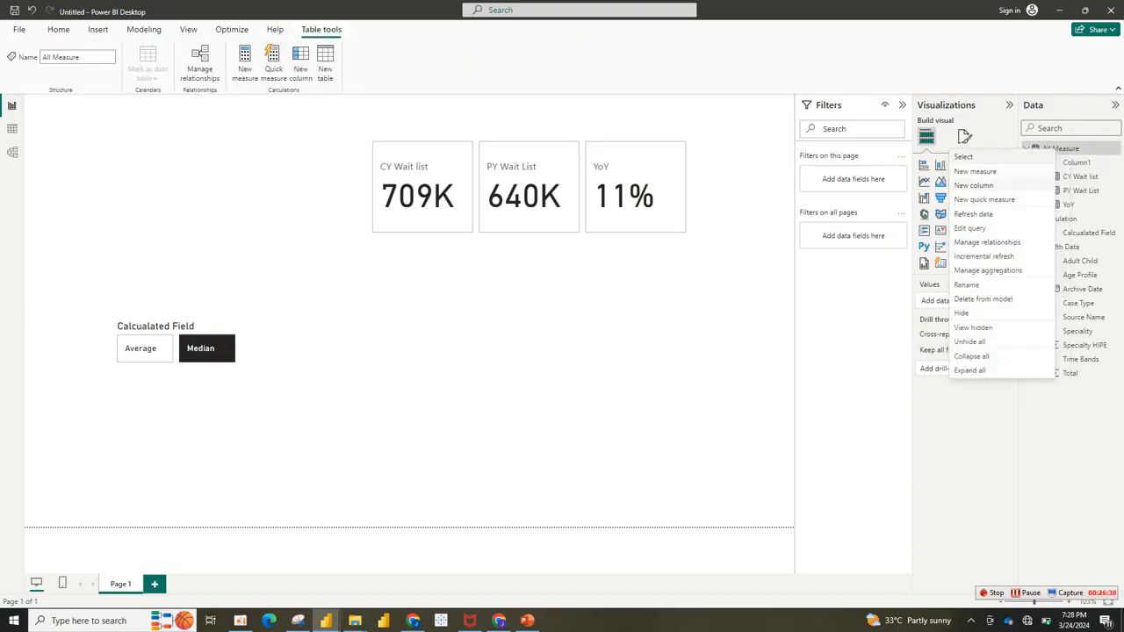
{"action": "left_click", "coordinate": [976, 172]}
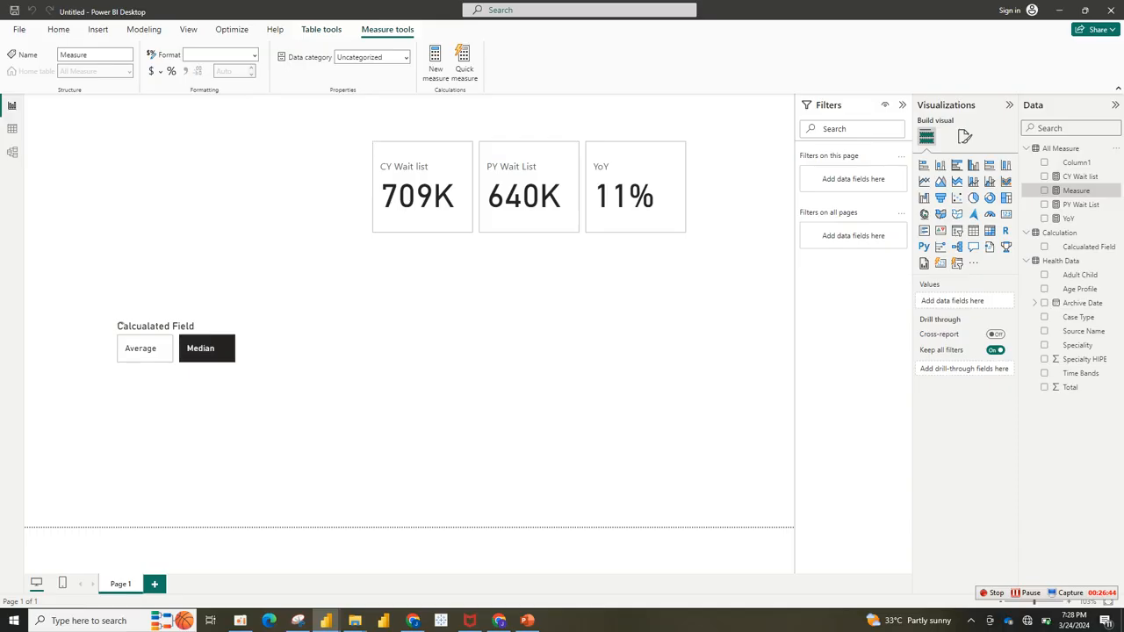
{"action": "key", "text": "BackSpace"}
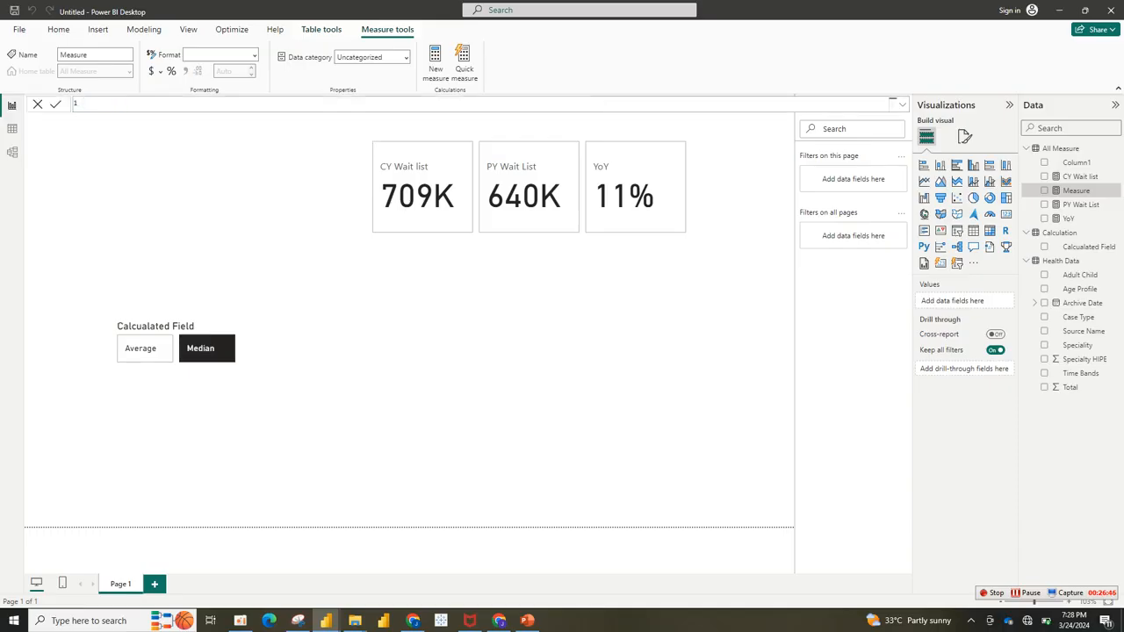
{"action": "key", "text": "ctrl+v"}
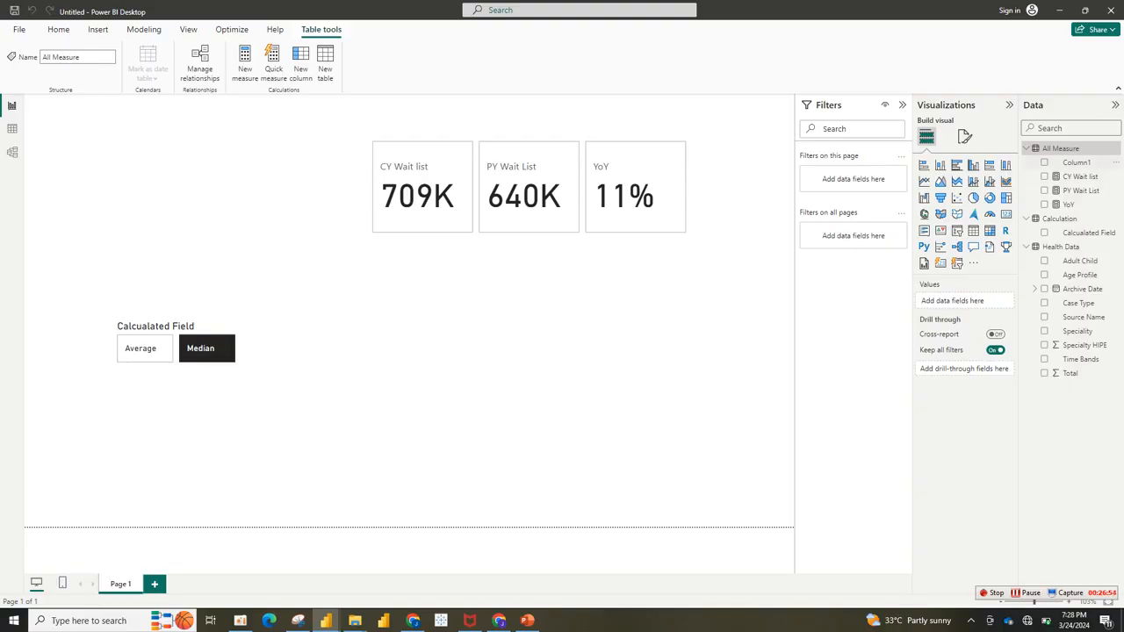
Step: Create a measure named AVG WL in the All Measure table, starting its formula with the AVERAGE function
{"action": "right_click", "coordinate": [1065, 148]}
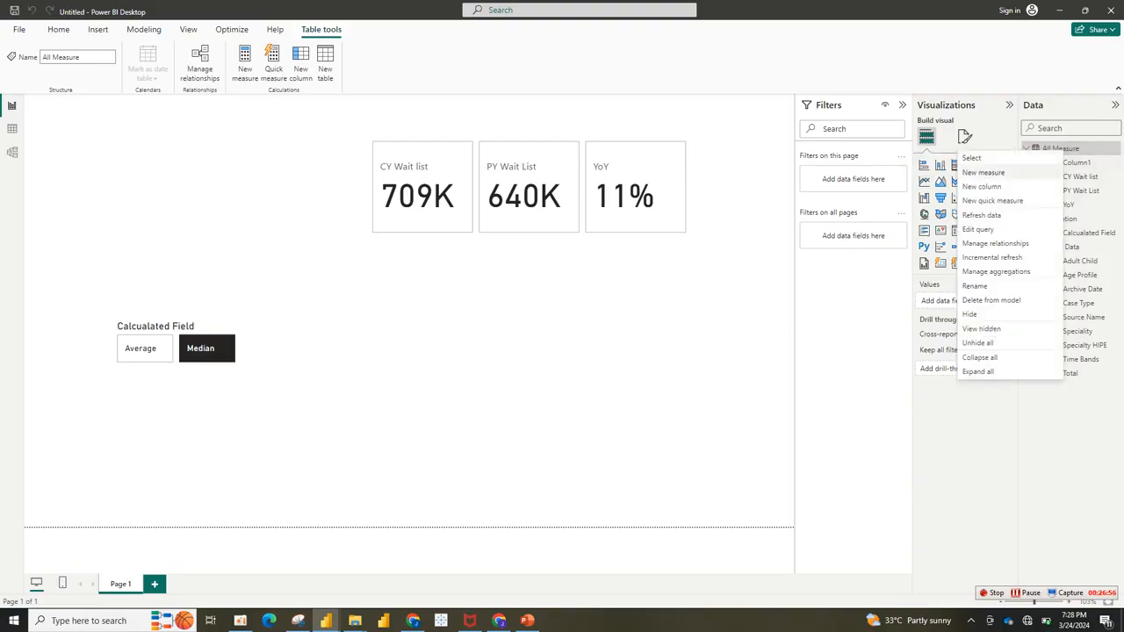
{"action": "left_click", "coordinate": [1001, 173]}
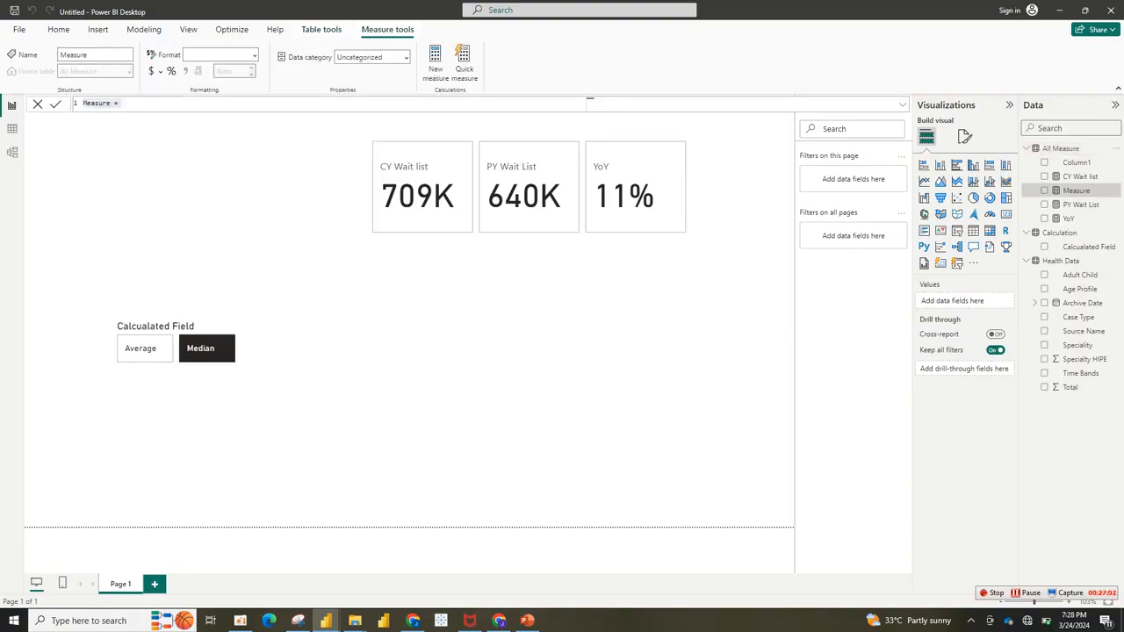
{"action": "type", "text": "Avg ="}
{"action": "key", "text": "BackSpace"}
{"action": "key", "text": "BackSpace"}
{"action": "key", "text": "BackSpace"}
{"action": "key", "text": "BackSpace"}
{"action": "type", "text": "VG WL = ave"}
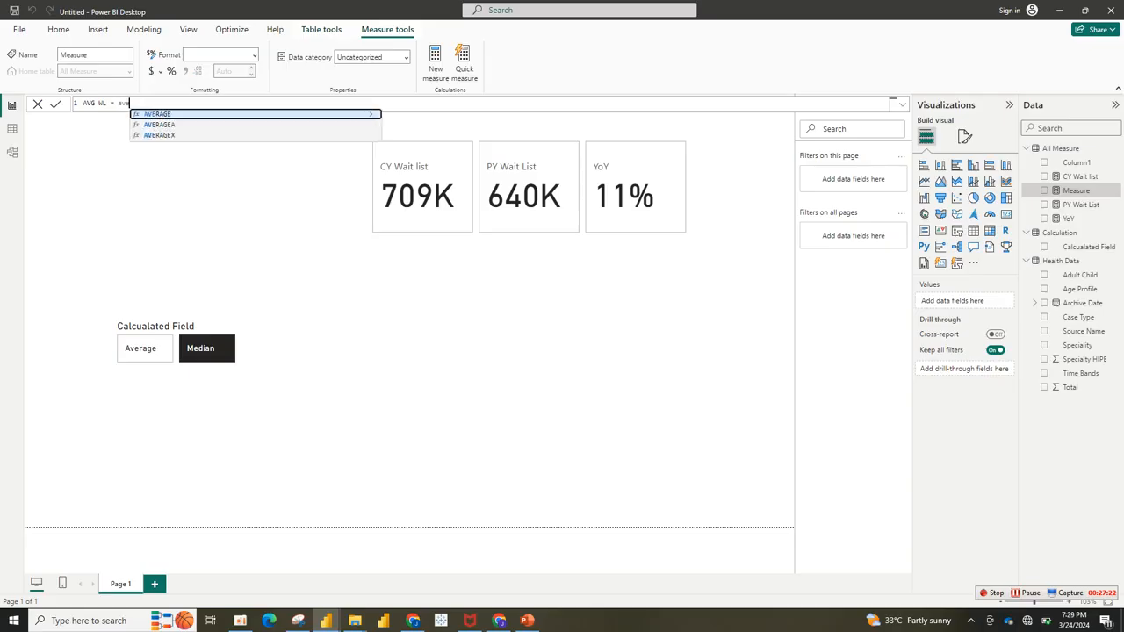
{"action": "key", "text": "Tab"}
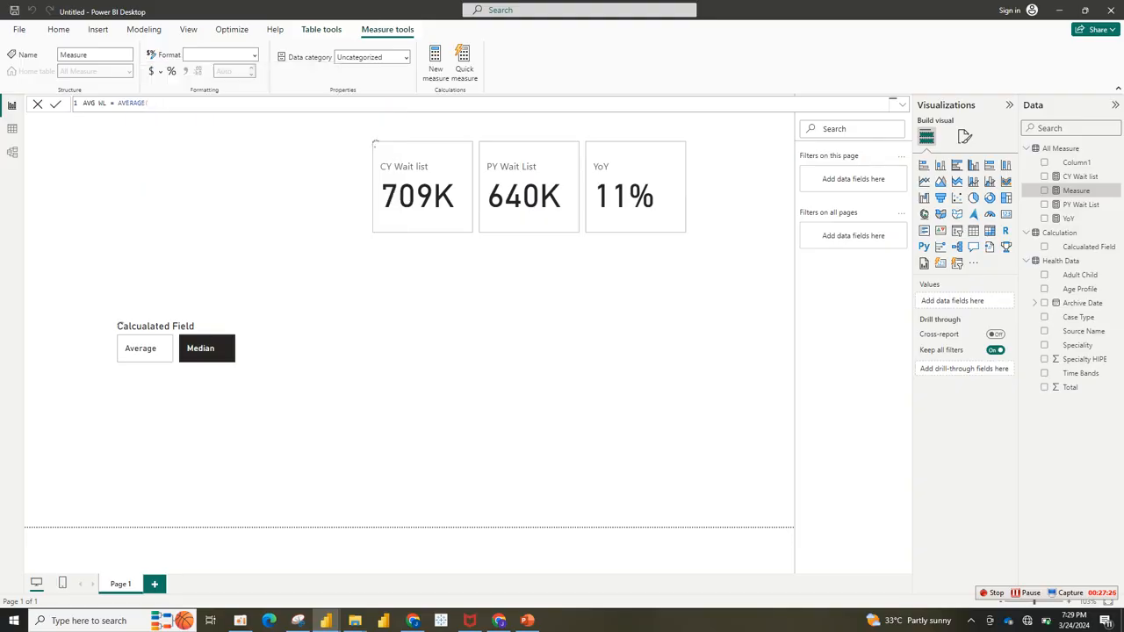
{"action": "key", "text": "Return"}
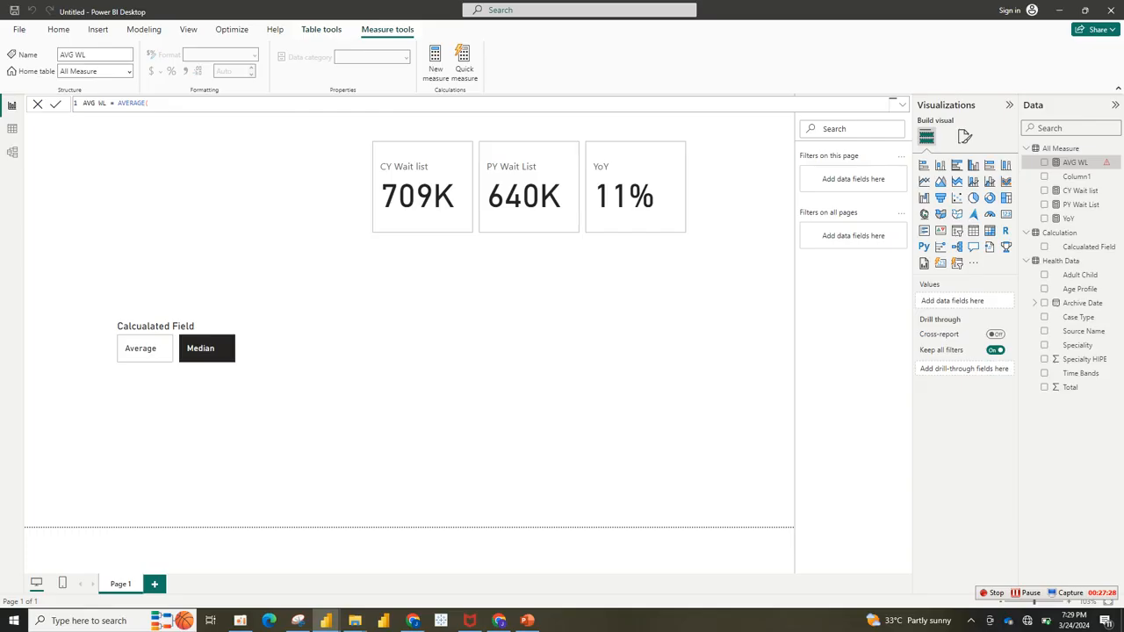
Step: Complete the AVG WL formula as AVERAGE('Health Data'[Total])
{"action": "key", "text": "BackSpace"}
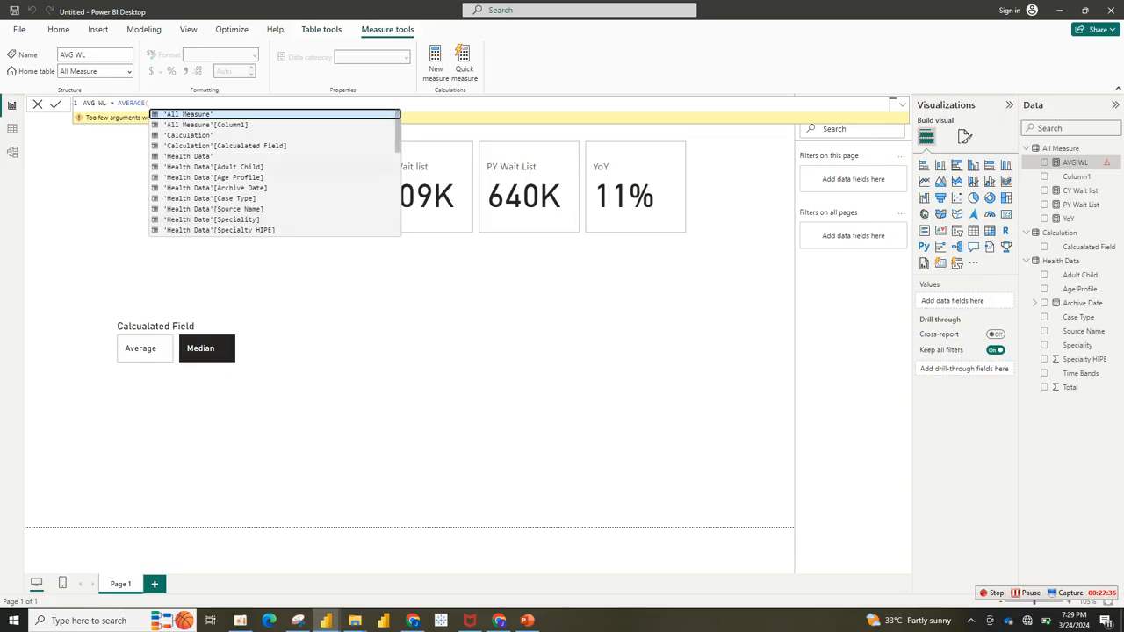
{"action": "scroll", "coordinate": [274, 173], "scroll_direction": "down", "scroll_amount": 5}
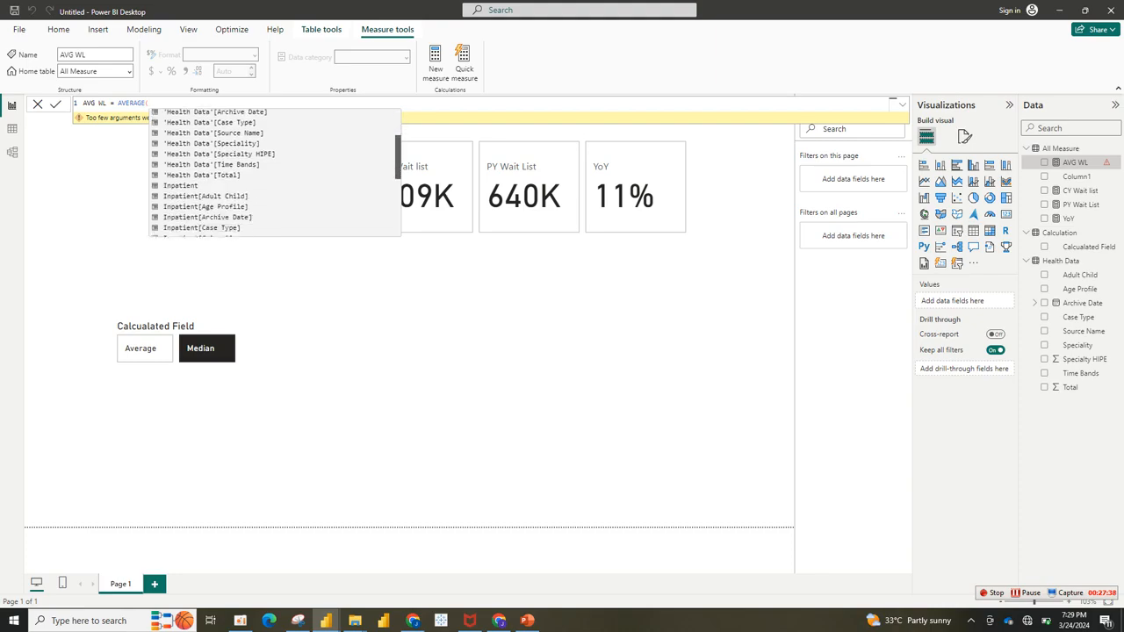
{"action": "scroll", "coordinate": [274, 173], "scroll_direction": "up", "scroll_amount": 5}
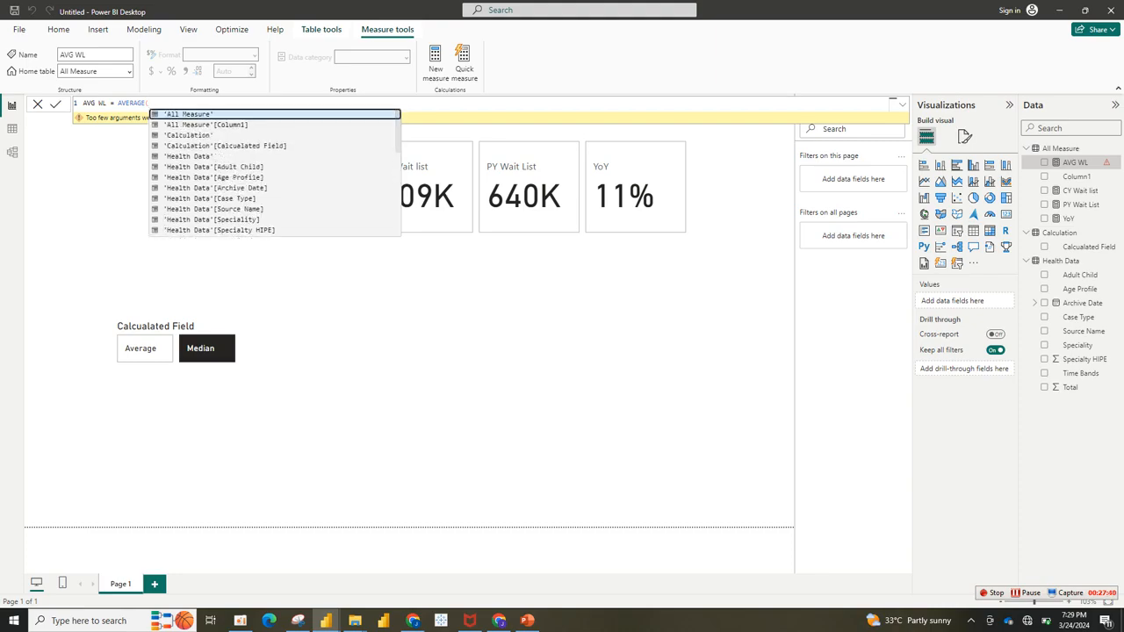
{"action": "type", "text": "tot"}
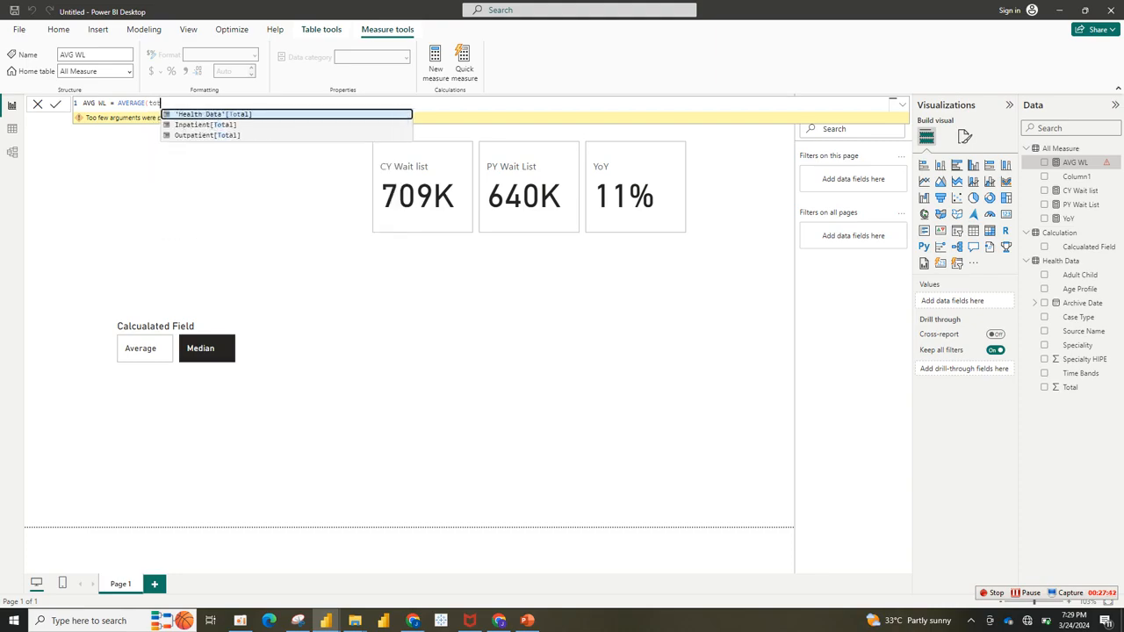
{"action": "key", "text": "Tab"}
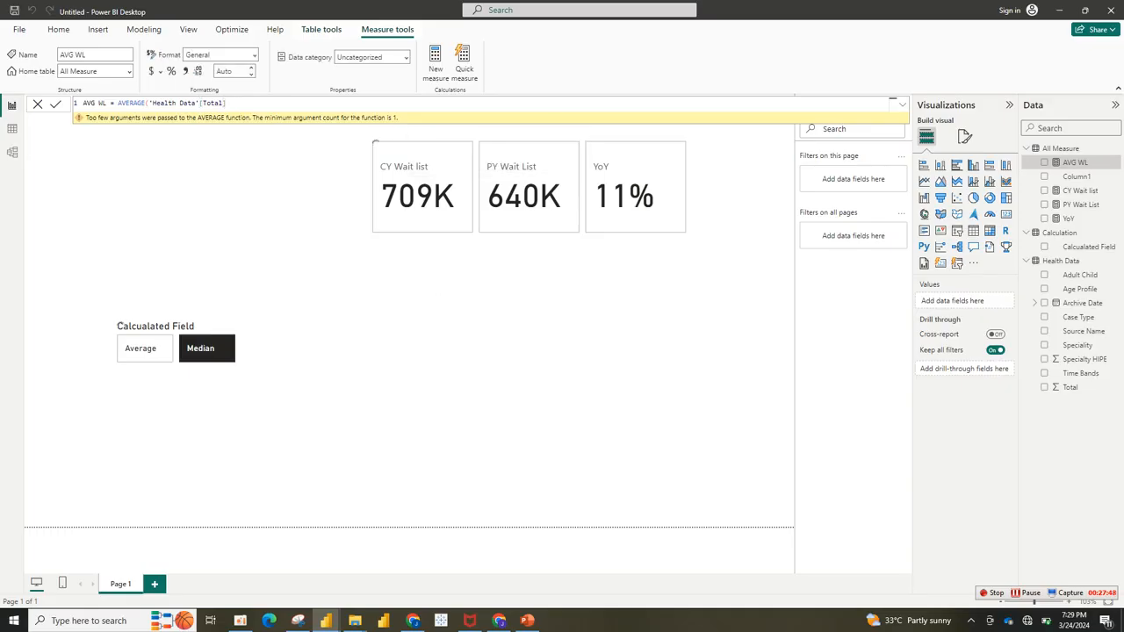
{"action": "type", "text": ")"}
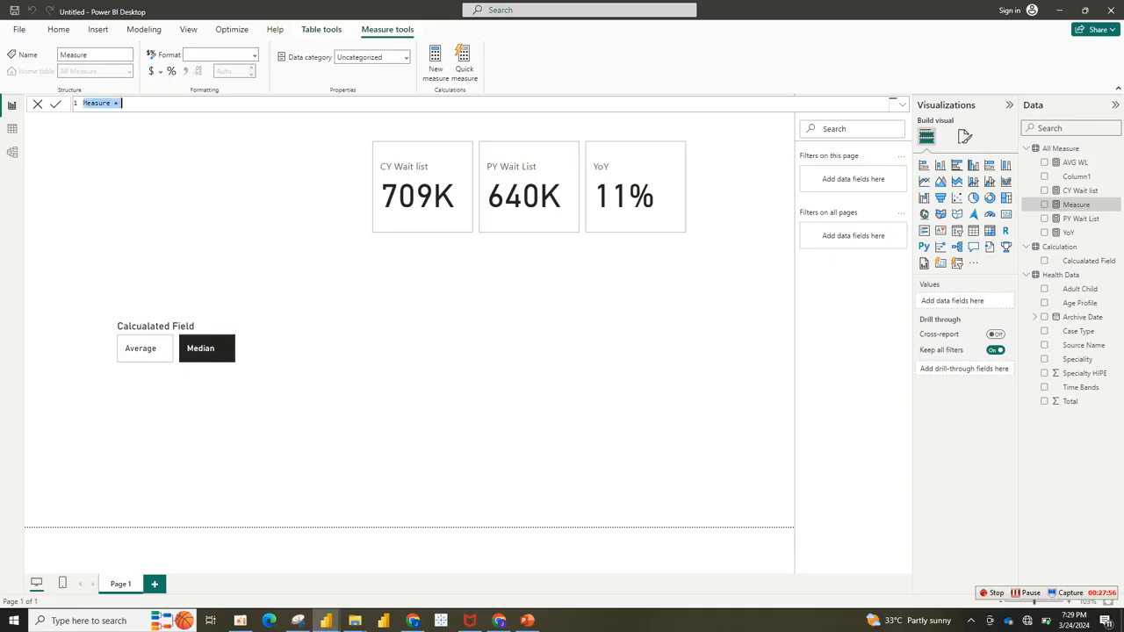
Step: Create another measure in the All Measure table as Median WL = MEDIAN('Health Data'[Total])
{"action": "key", "text": "BackSpace"}
{"action": "type", "text": "Median WL =Med"}
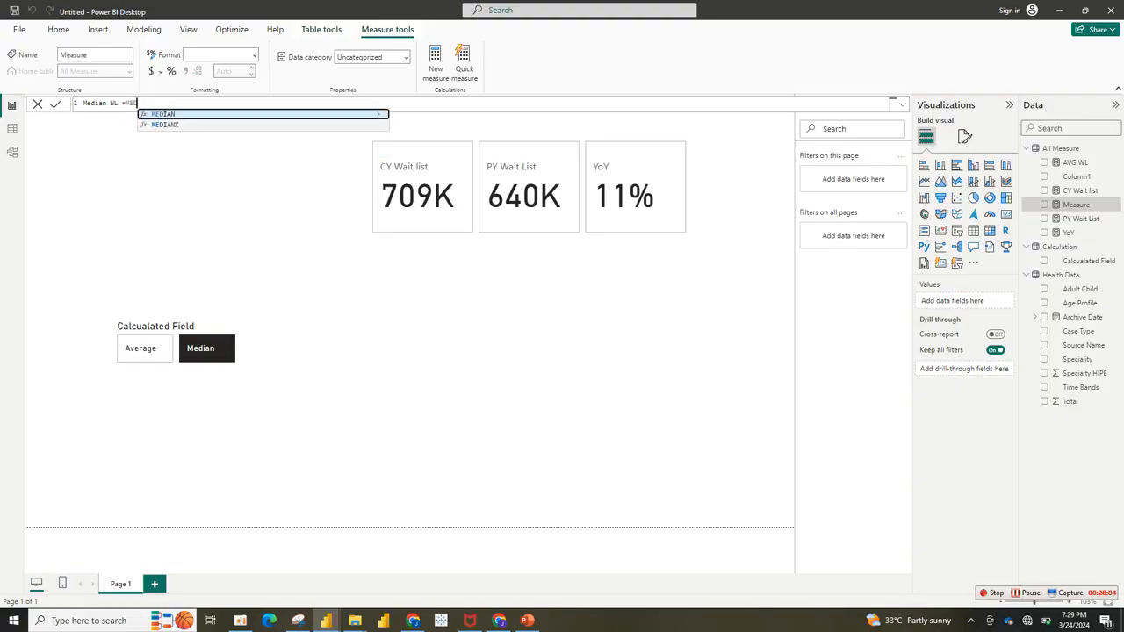
{"action": "key", "text": "Tab"}
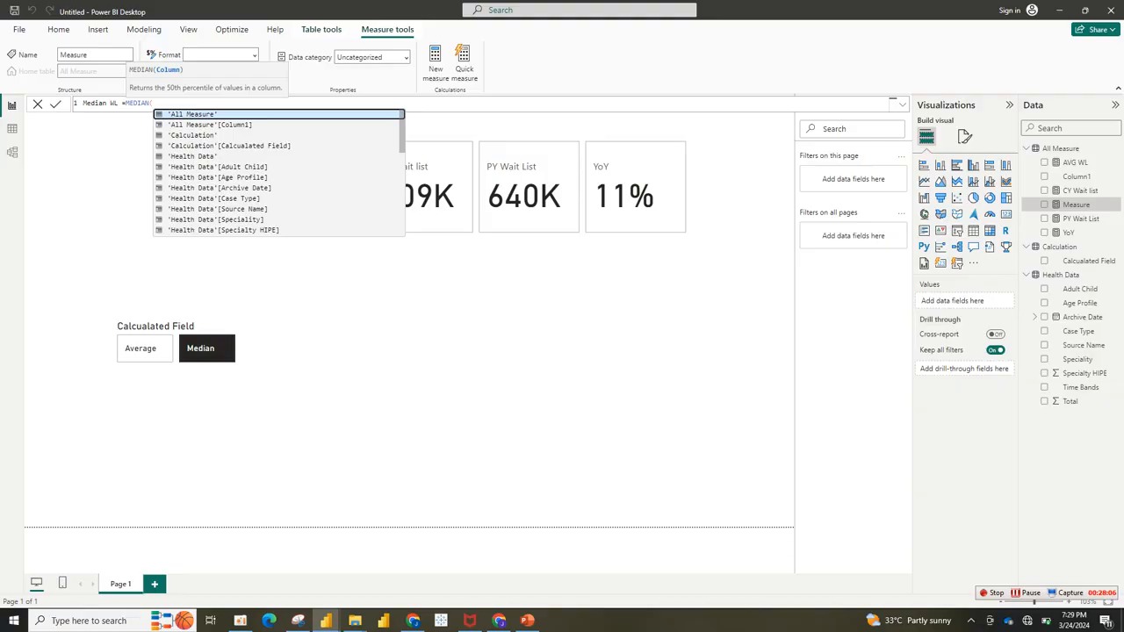
{"action": "type", "text": "To"}
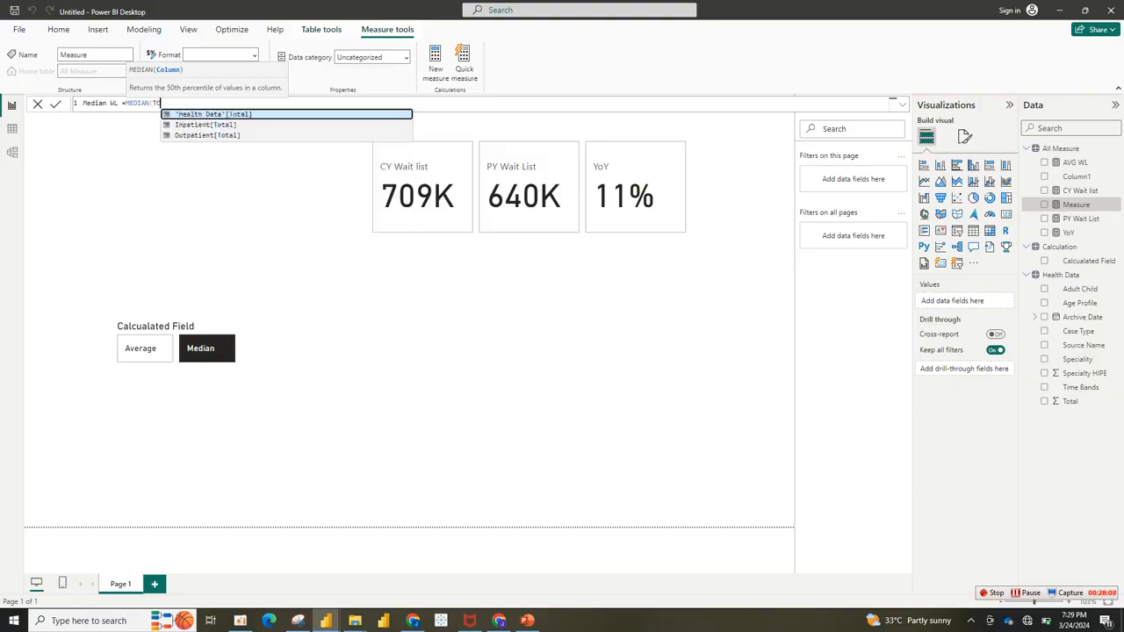
{"action": "key", "text": "Tab"}
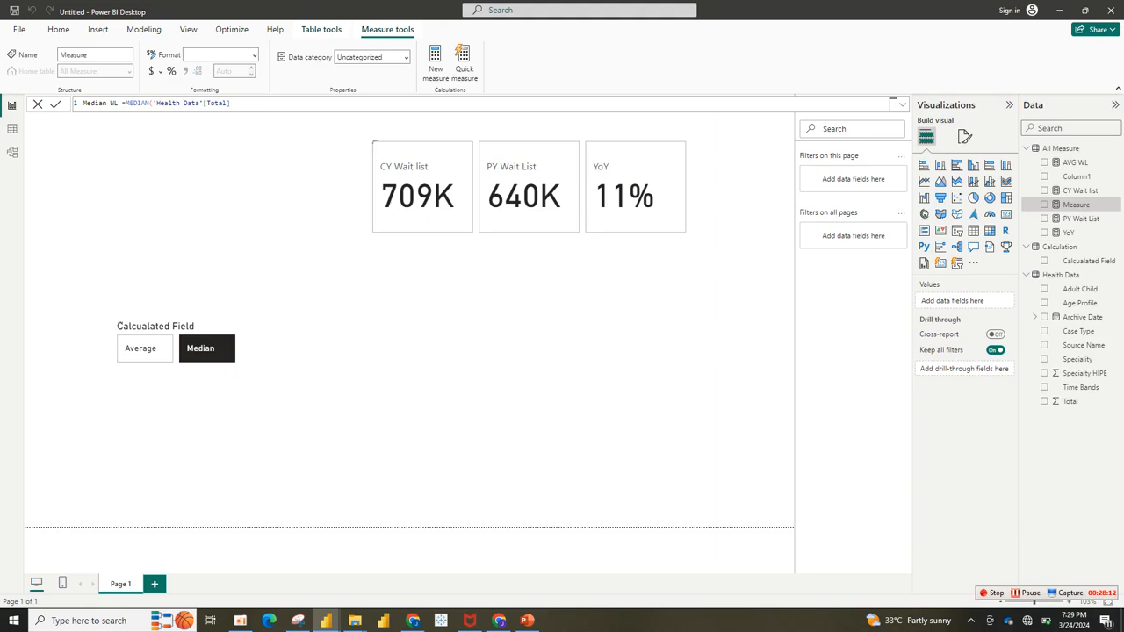
{"action": "key", "text": "Return"}
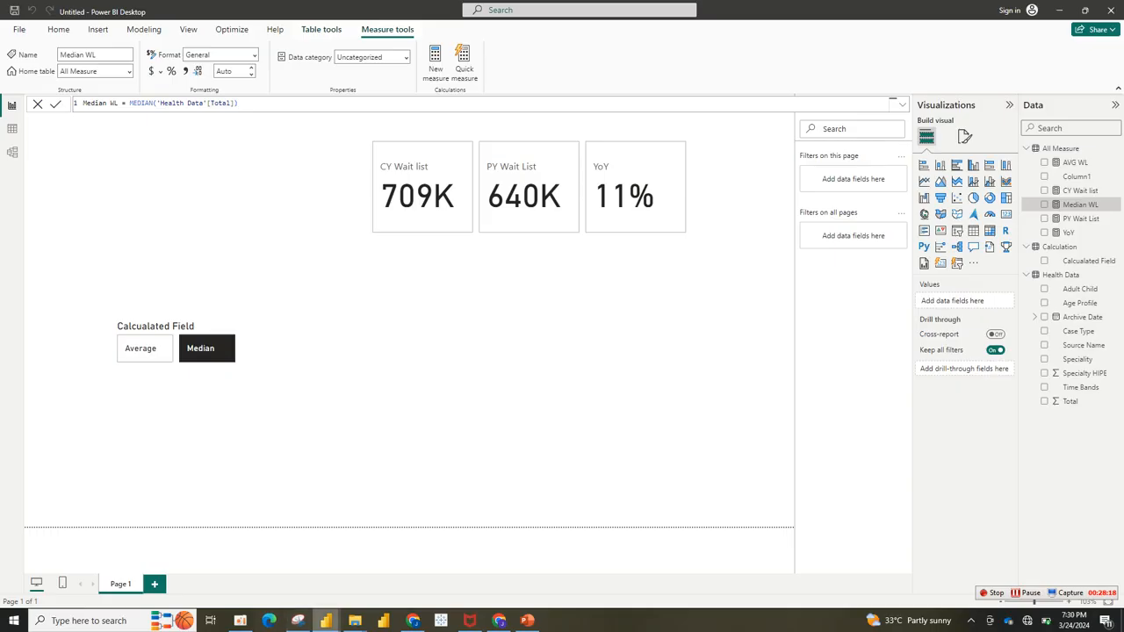
Step: Preview the finished health report, return to the untitled report and inspect the existing wait list card's fields
{"action": "mouse_move", "coordinate": [326, 621]}
{"action": "mouse_move", "coordinate": [264, 572]}
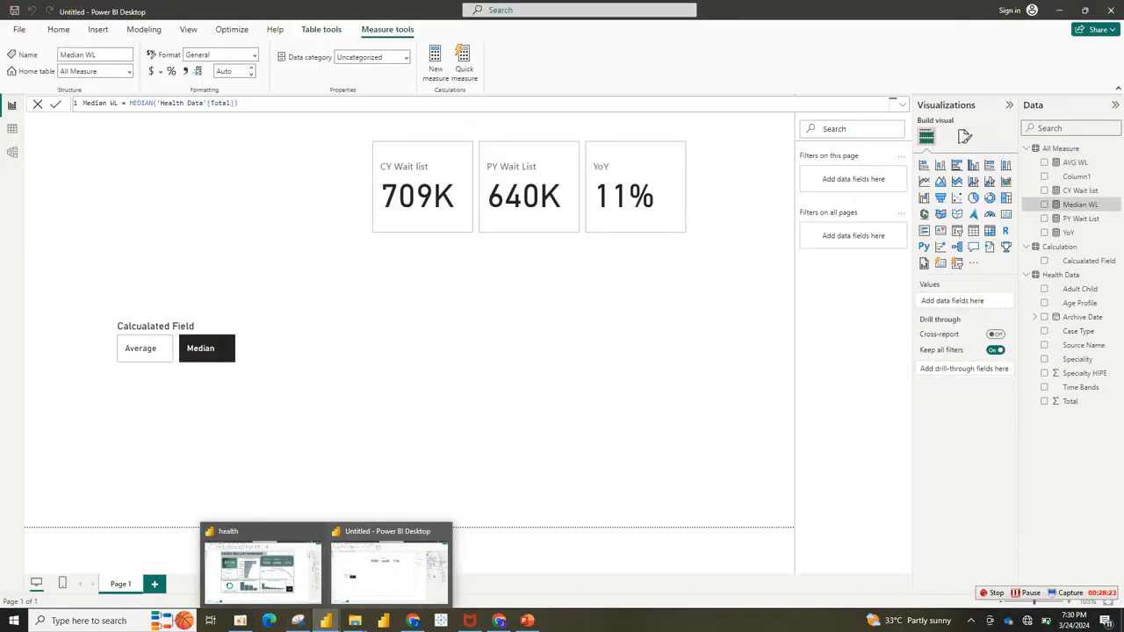
{"action": "left_click", "coordinate": [389, 571]}
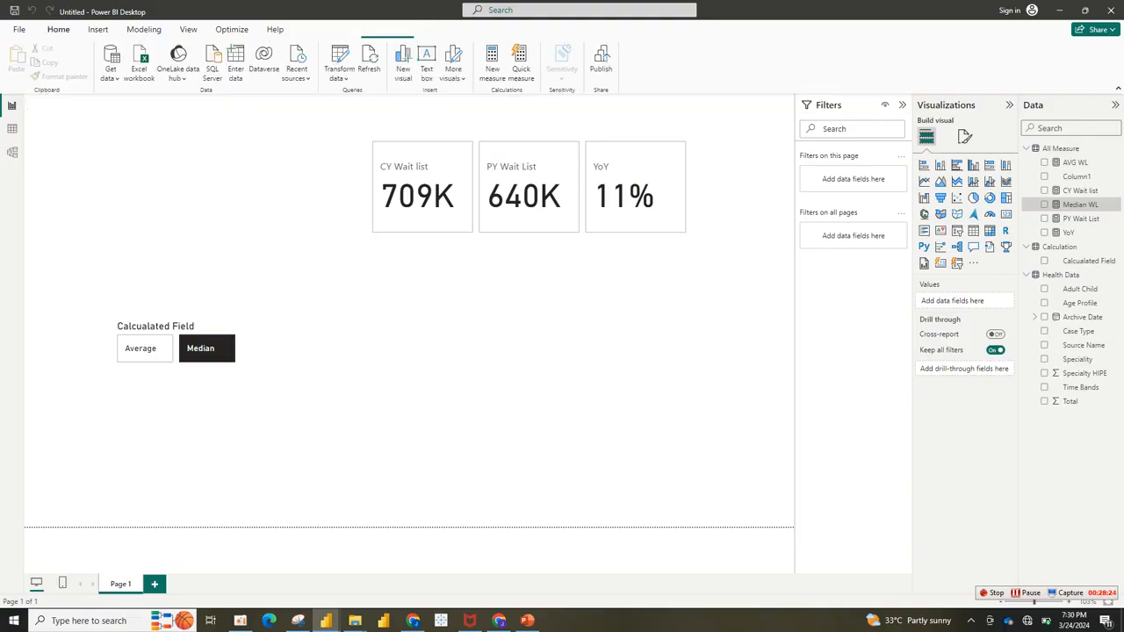
{"action": "left_click", "coordinate": [562, 188]}
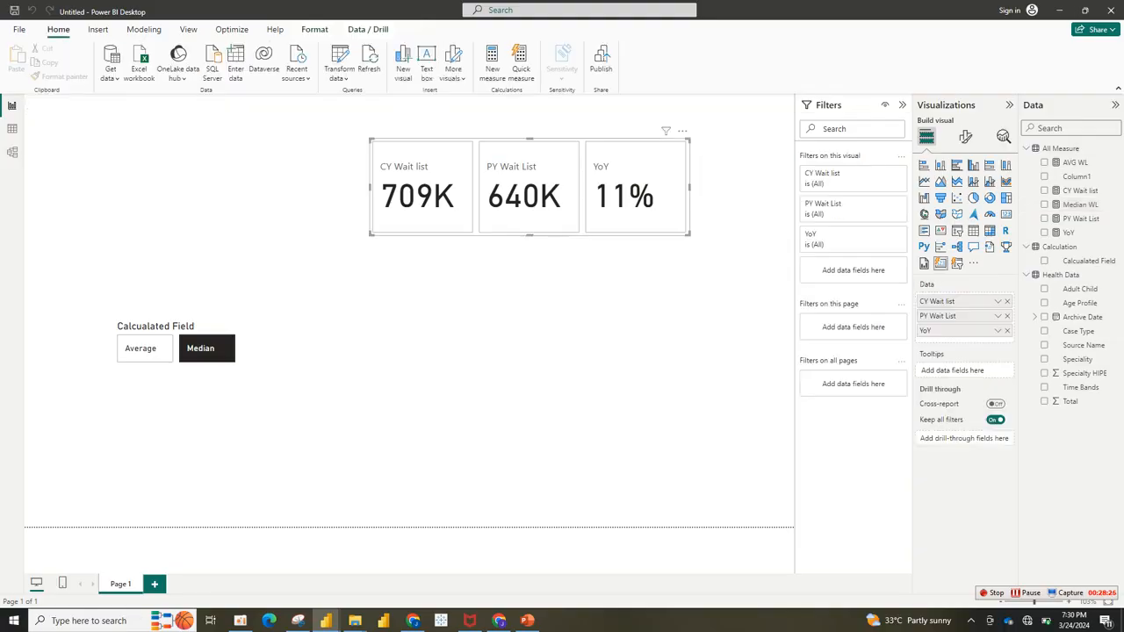
{"action": "left_click", "coordinate": [605, 325]}
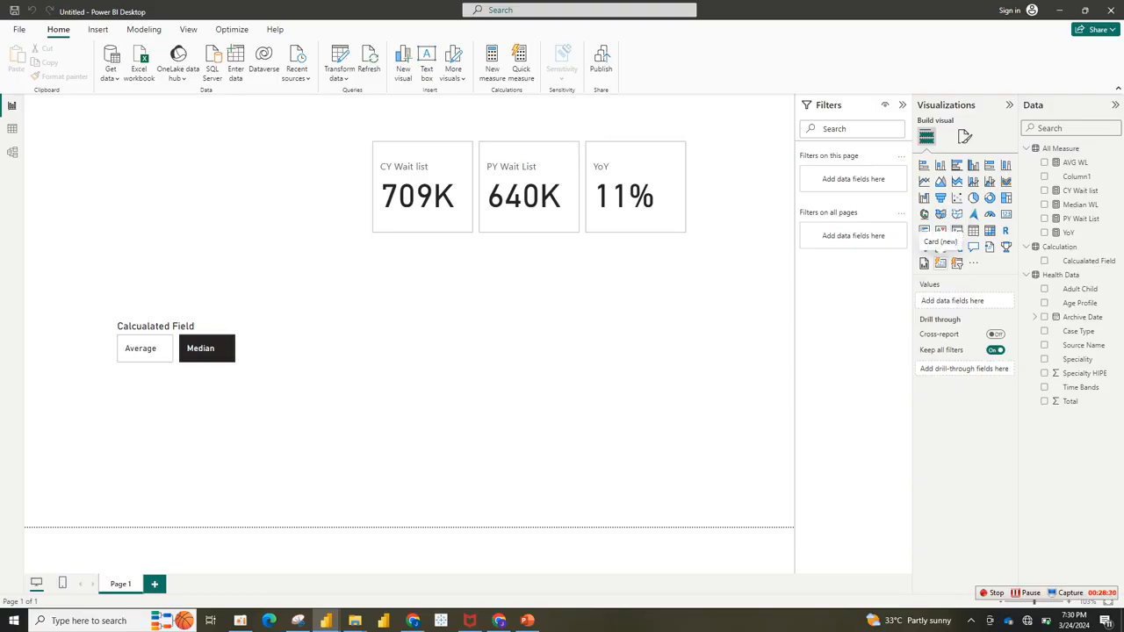
Step: Place a new card visual below the existing cards and add the Median WL and AVG WL measures to it
{"action": "left_click", "coordinate": [940, 231]}
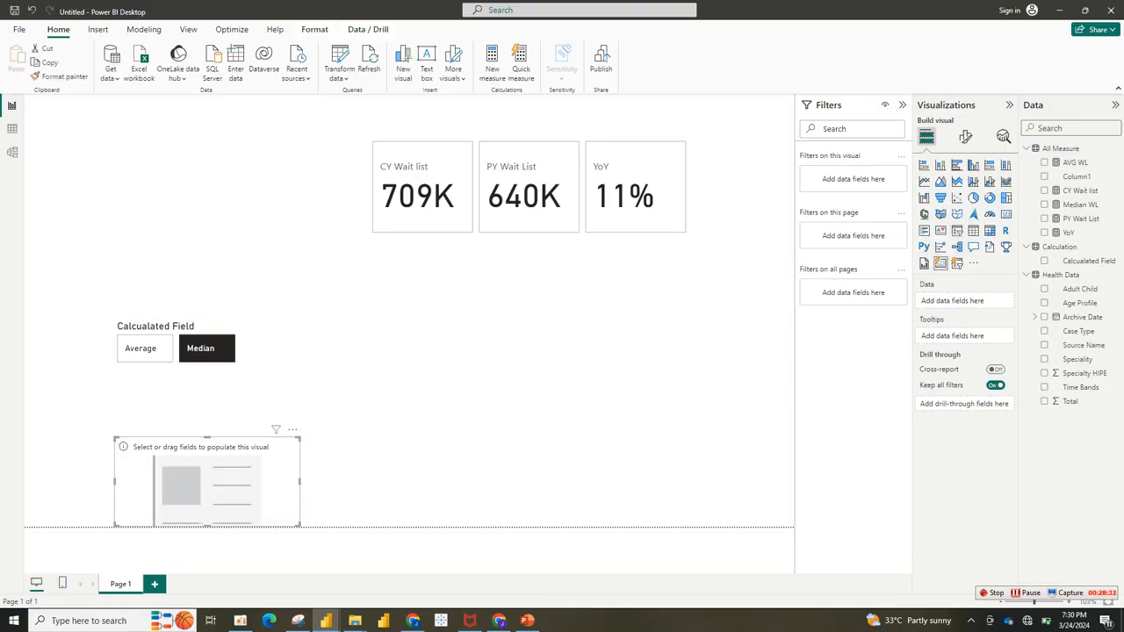
{"action": "left_click_drag", "start_coordinate": [206, 474], "coordinate": [530, 352]}
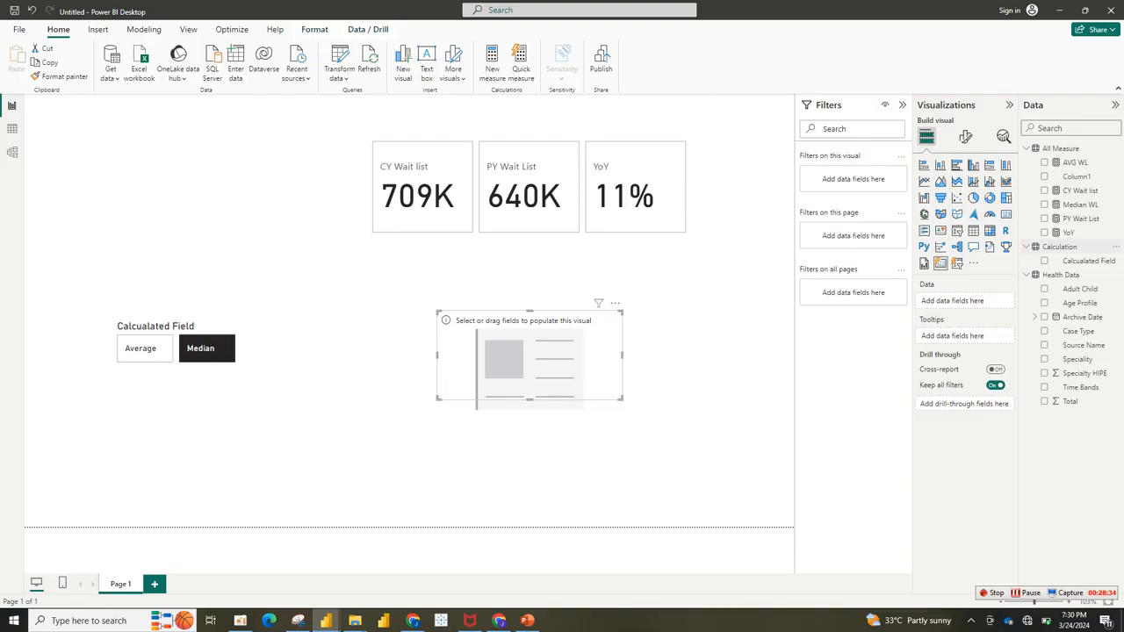
{"action": "left_click", "coordinate": [1044, 204]}
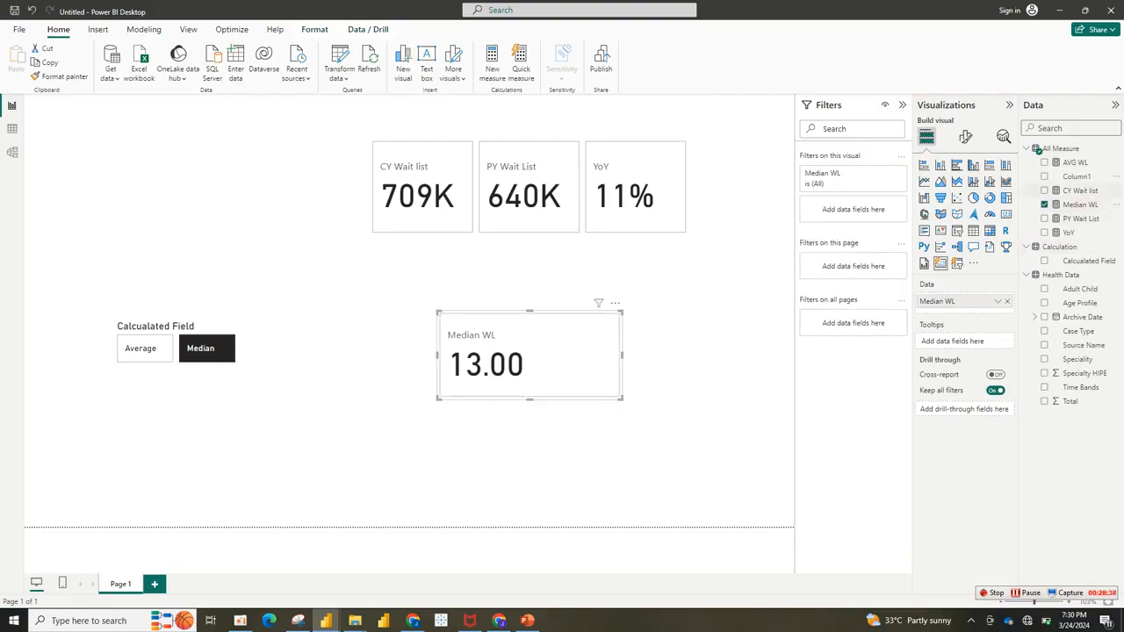
{"action": "left_click", "coordinate": [1044, 163]}
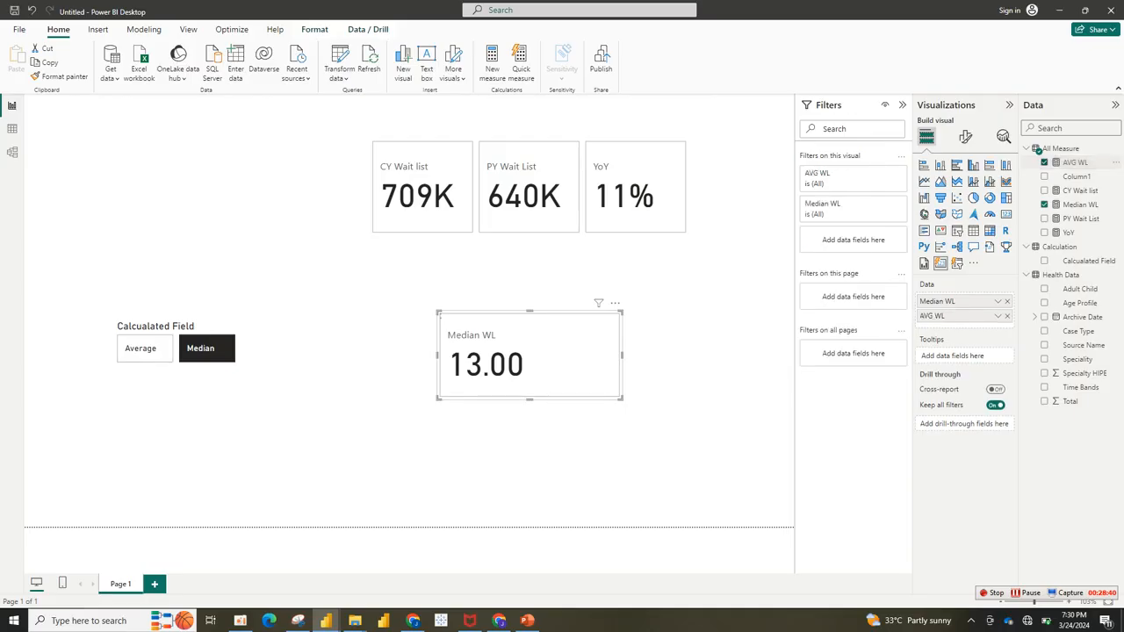
Step: Enlarge the new card visual to fit both Median WL and AVG WL and reposition it beneath the upper cards
{"action": "left_click_drag", "start_coordinate": [621, 398], "coordinate": [765, 415]}
{"action": "left_click_drag", "start_coordinate": [545, 392], "coordinate": [418, 369]}
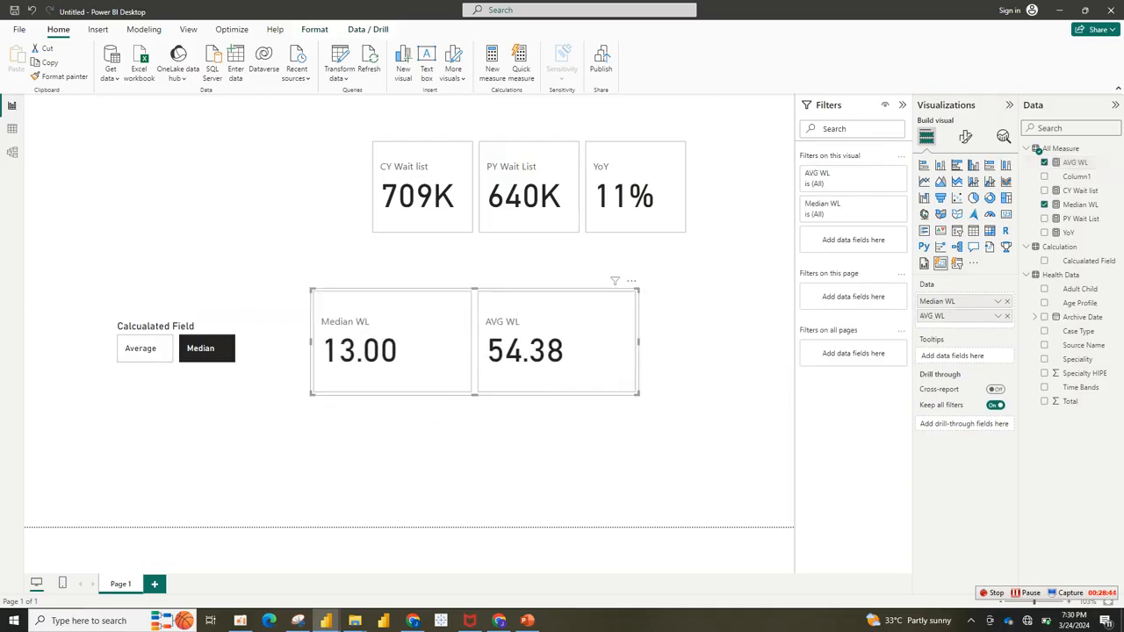
Step: Alternate the Calcualated Field slicer between Average and Median to check whether the Median WL and AVG WL card responds
{"action": "left_click", "coordinate": [145, 348]}
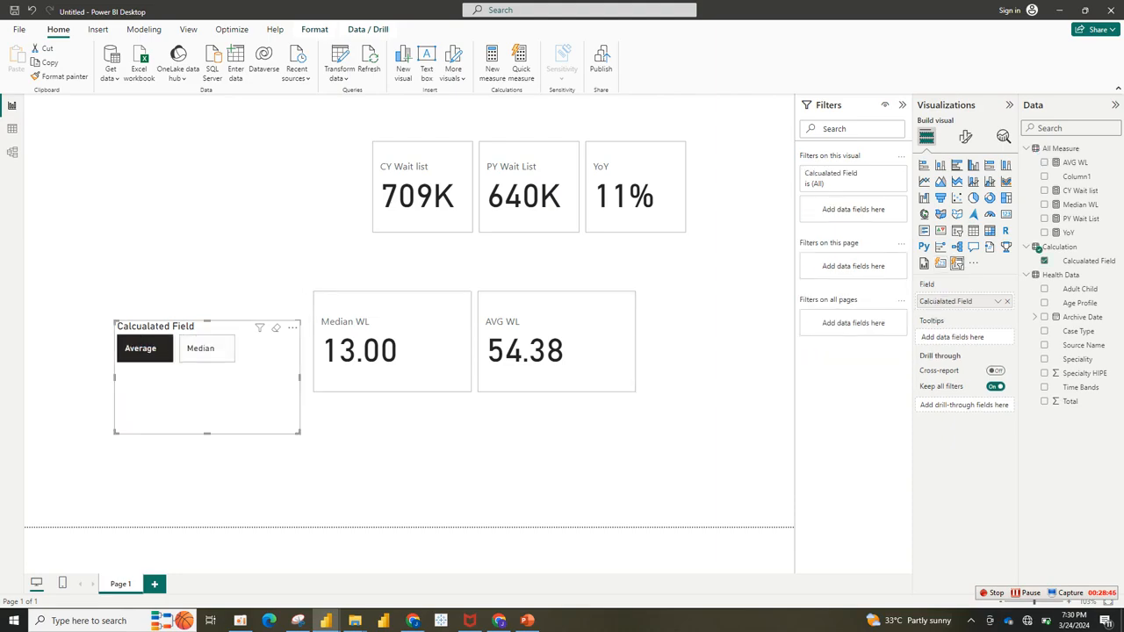
{"action": "left_click", "coordinate": [200, 348]}
{"action": "left_click", "coordinate": [145, 349]}
{"action": "left_click", "coordinate": [200, 349]}
{"action": "left_click", "coordinate": [145, 348]}
{"action": "left_click", "coordinate": [200, 348]}
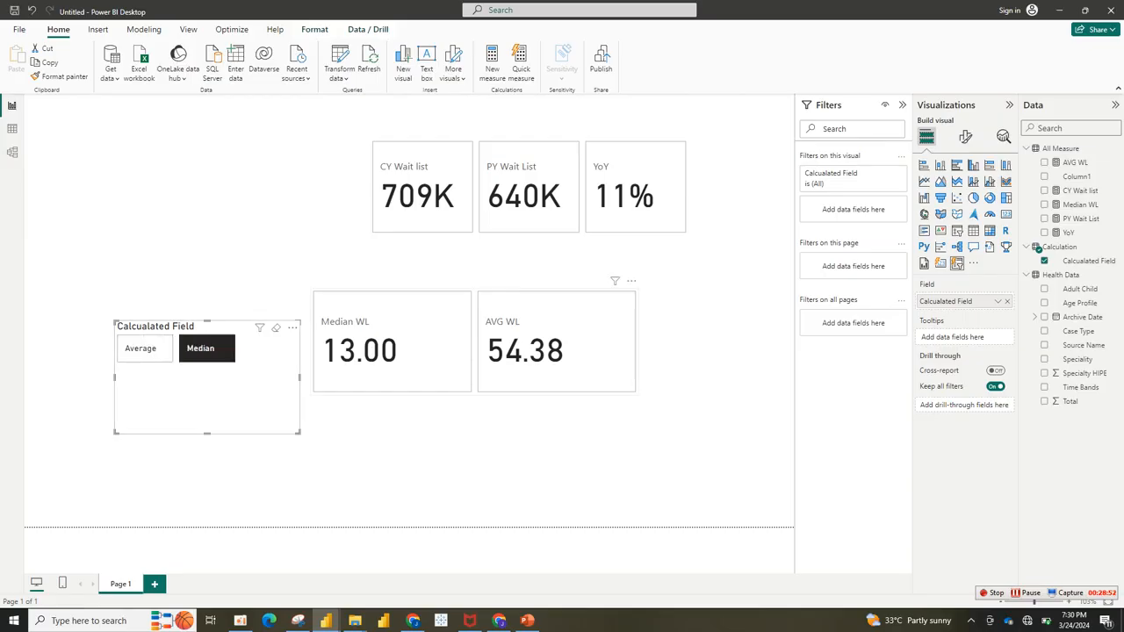
Step: Move the Median WL and AVG WL card closer beneath the upper cards and set the slicer to Average
{"action": "left_click_drag", "start_coordinate": [392, 351], "coordinate": [423, 325]}
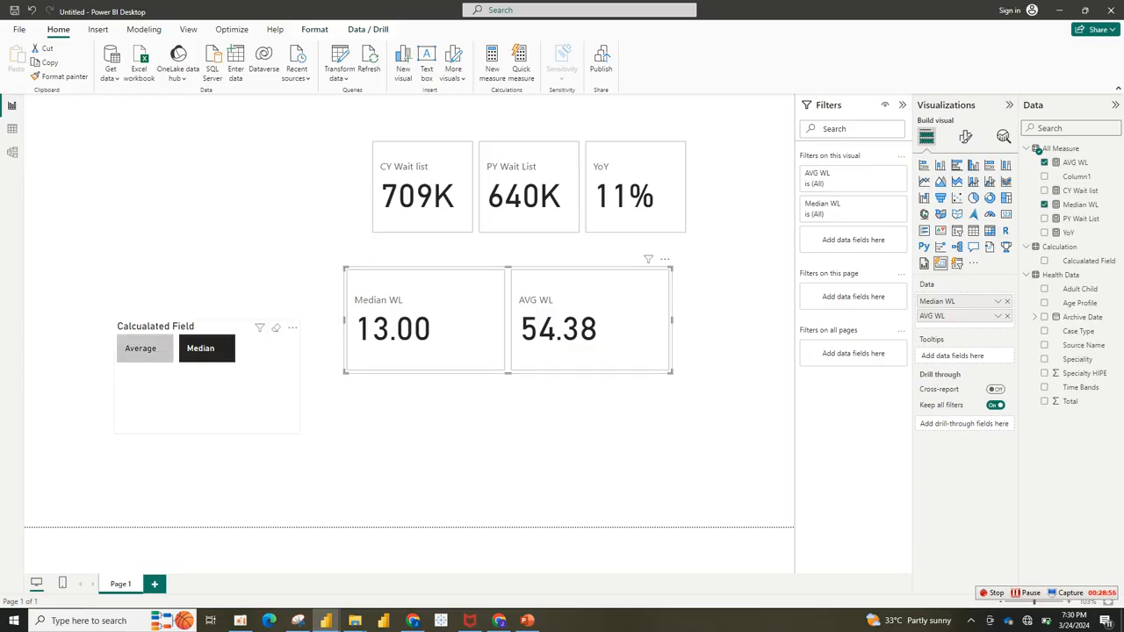
{"action": "left_click", "coordinate": [142, 349]}
{"action": "left_click", "coordinate": [206, 349]}
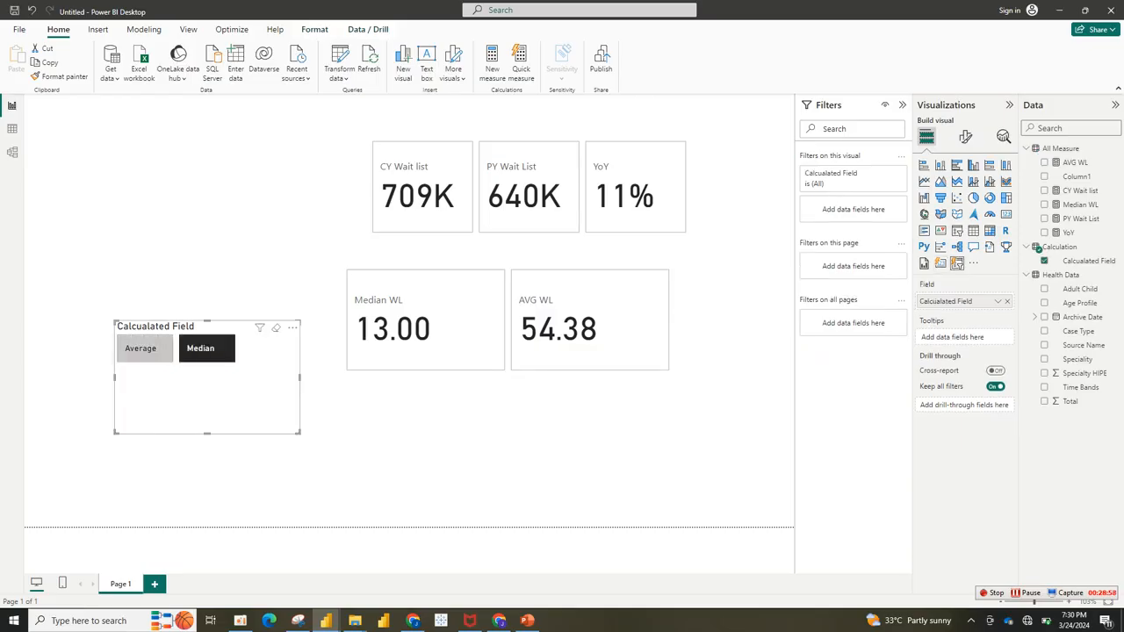
{"action": "left_click", "coordinate": [144, 349]}
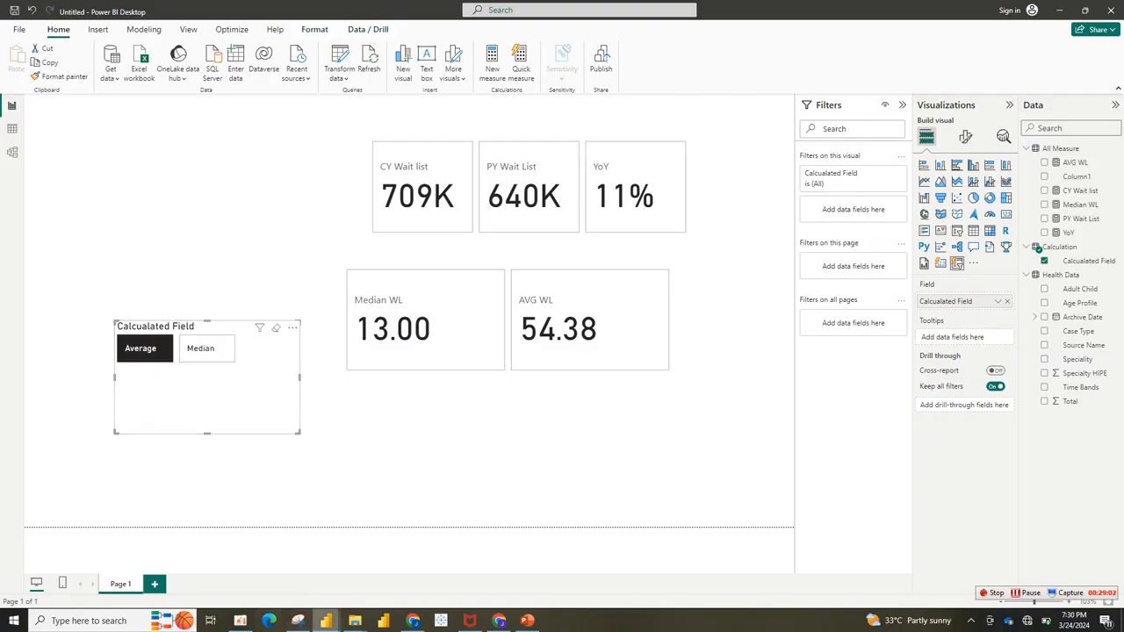
Step: Switch to the finished health report, compare its charts under Average and Median, and return to the untitled report
{"action": "mouse_move", "coordinate": [325, 620]}
{"action": "left_click", "coordinate": [261, 570]}
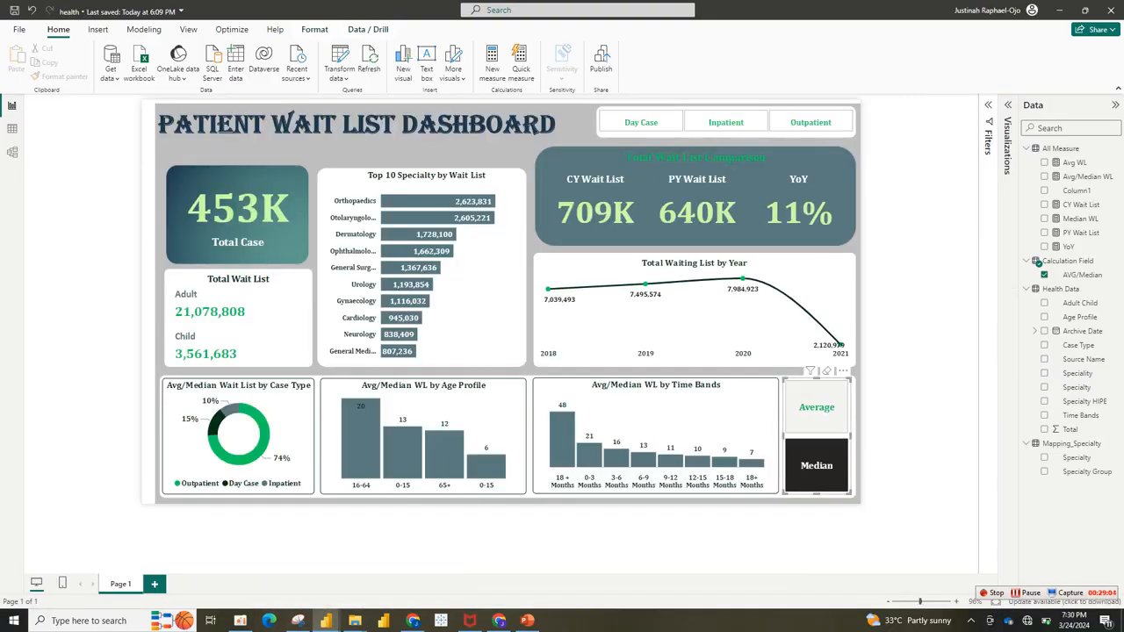
{"action": "left_click", "coordinate": [817, 407]}
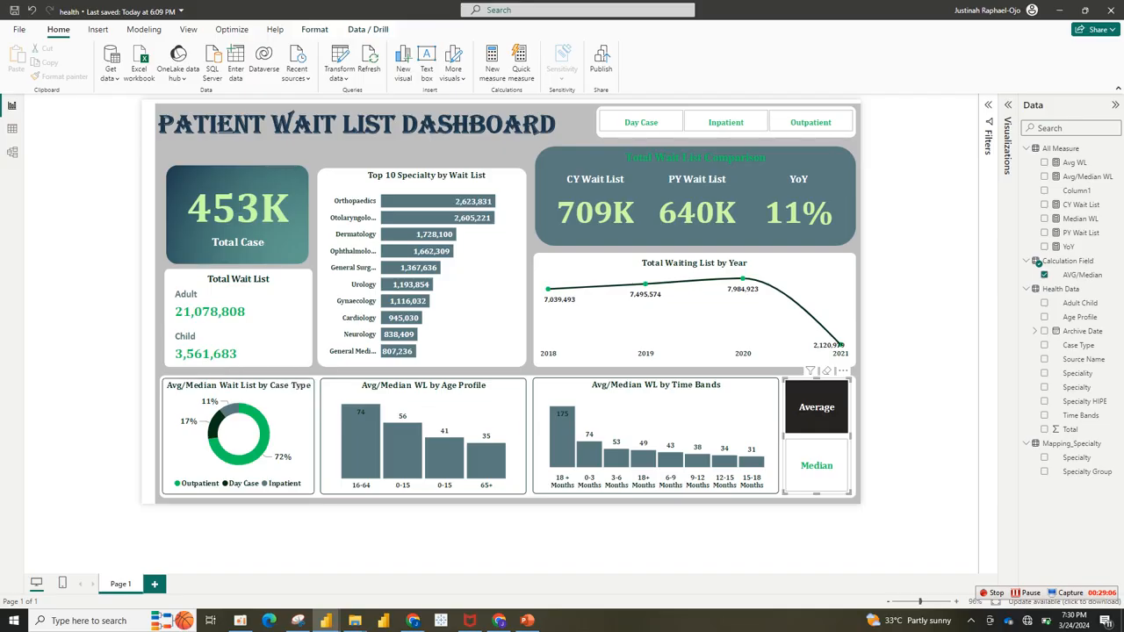
{"action": "left_click", "coordinate": [816, 465]}
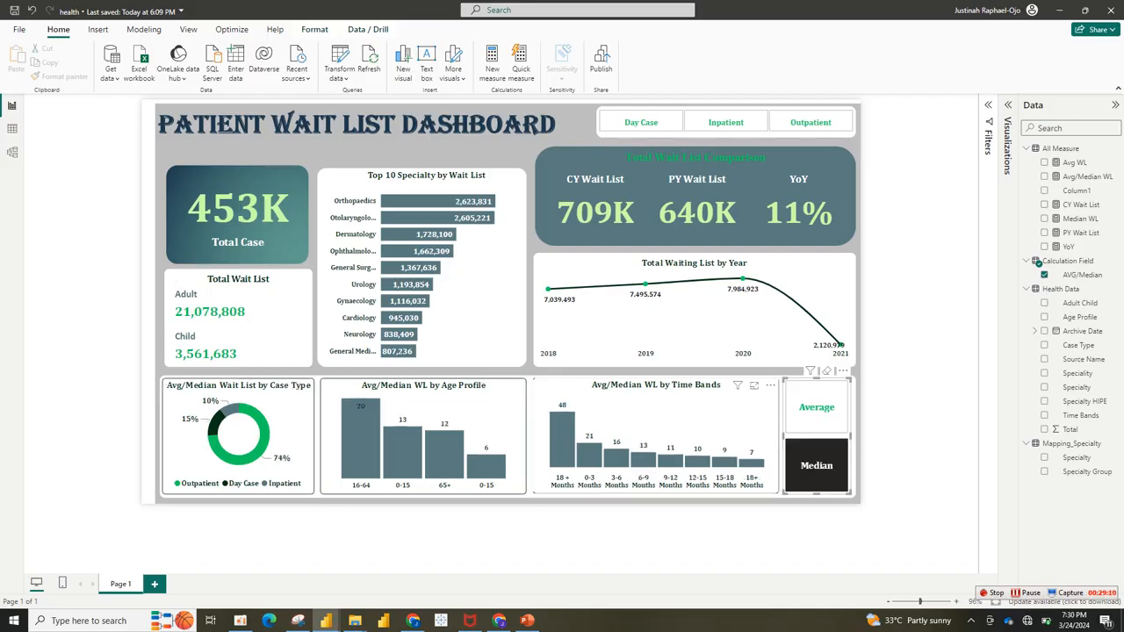
{"action": "mouse_move", "coordinate": [326, 619]}
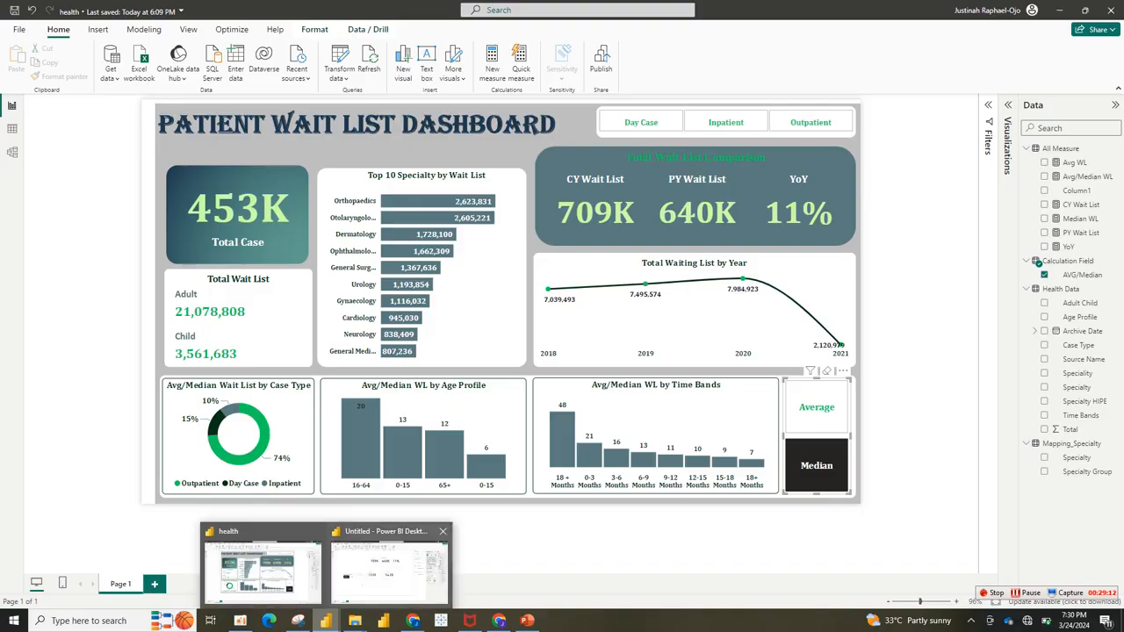
{"action": "left_click", "coordinate": [381, 567]}
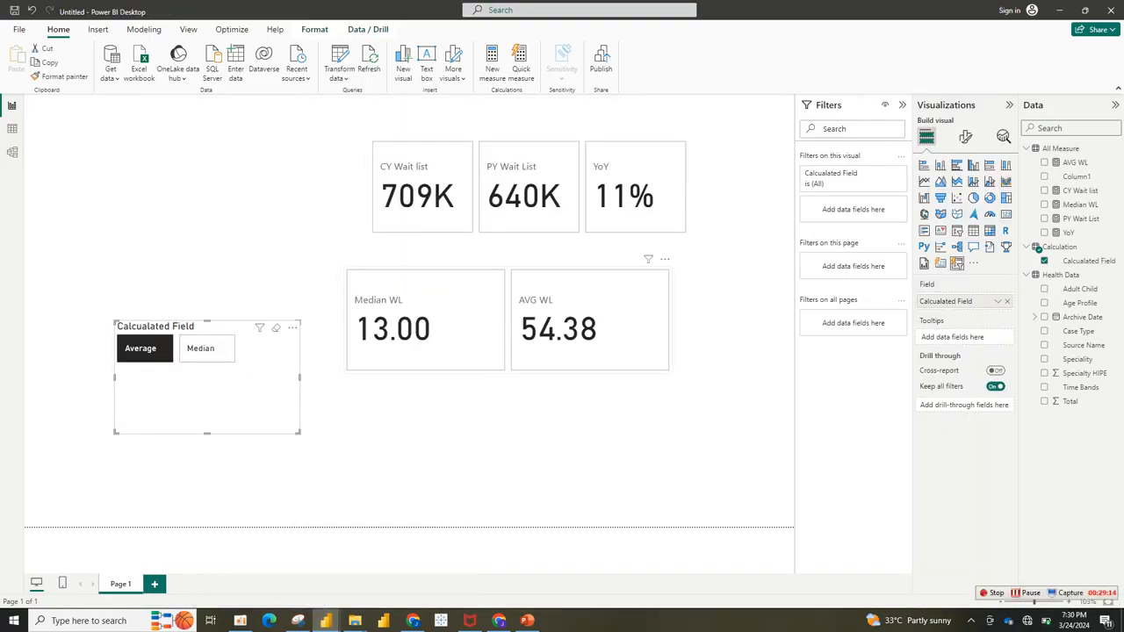
Step: Create a new measure in the All Measure table named AVG/MED WL and begin its formula with the SWITCH function
{"action": "left_click", "coordinate": [507, 342]}
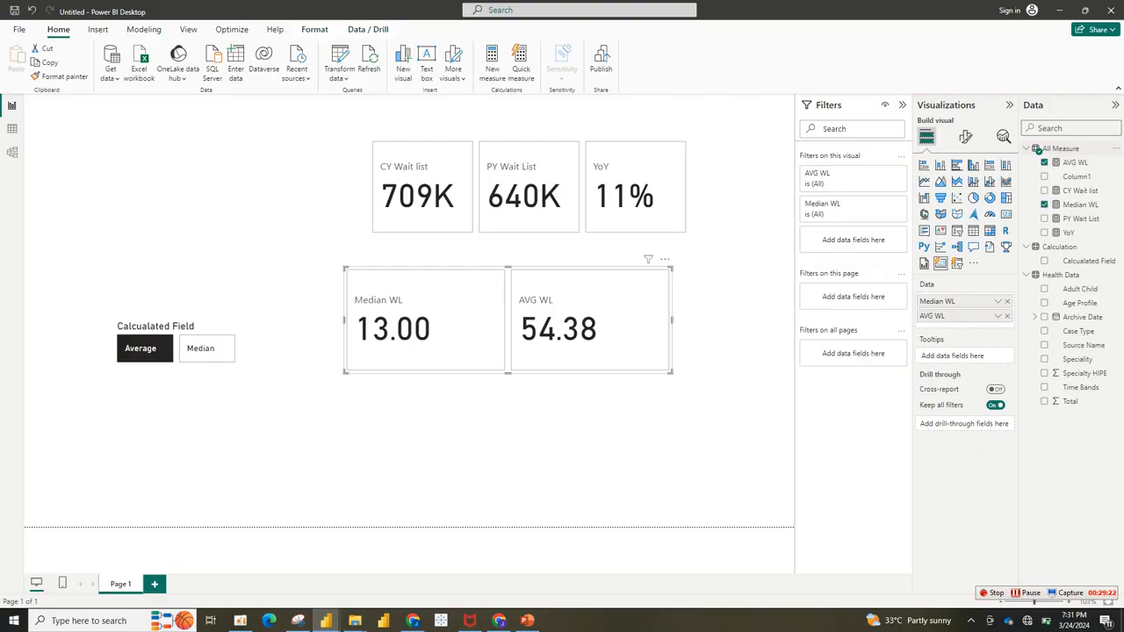
{"action": "left_click", "coordinate": [1039, 150]}
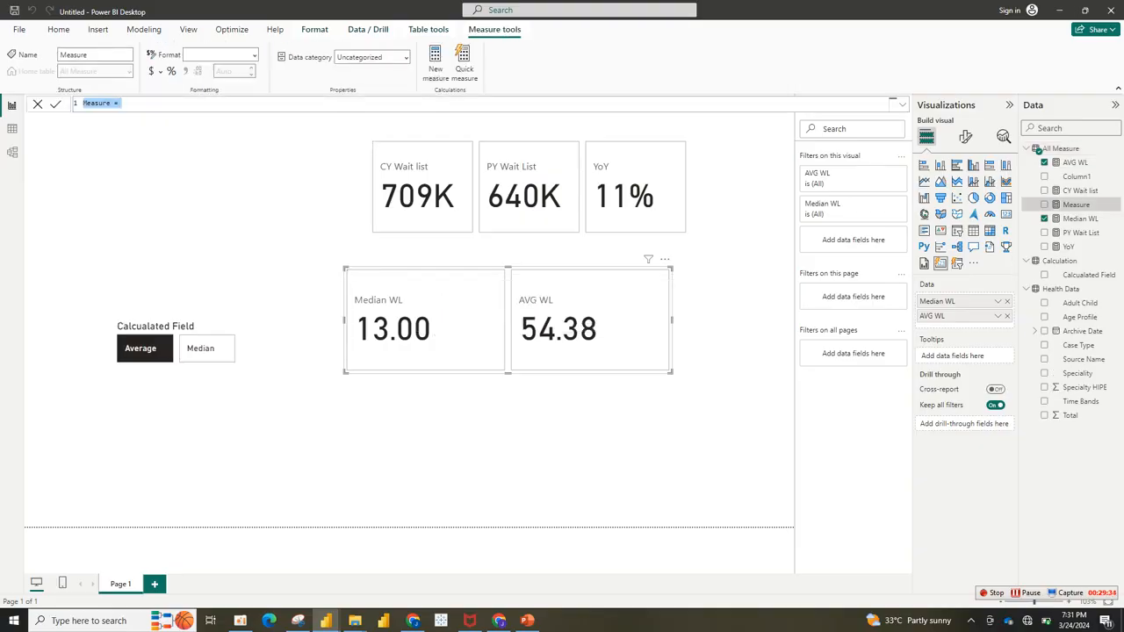
{"action": "type", "text": "AVG/MED WL = SWI"}
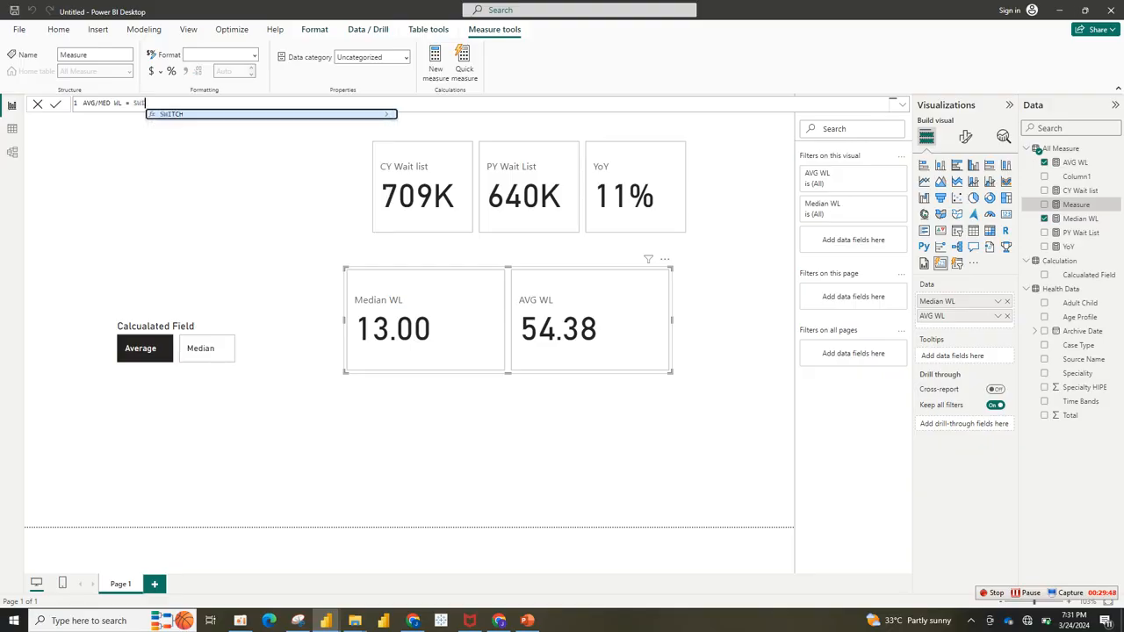
{"action": "key", "text": "Tab"}
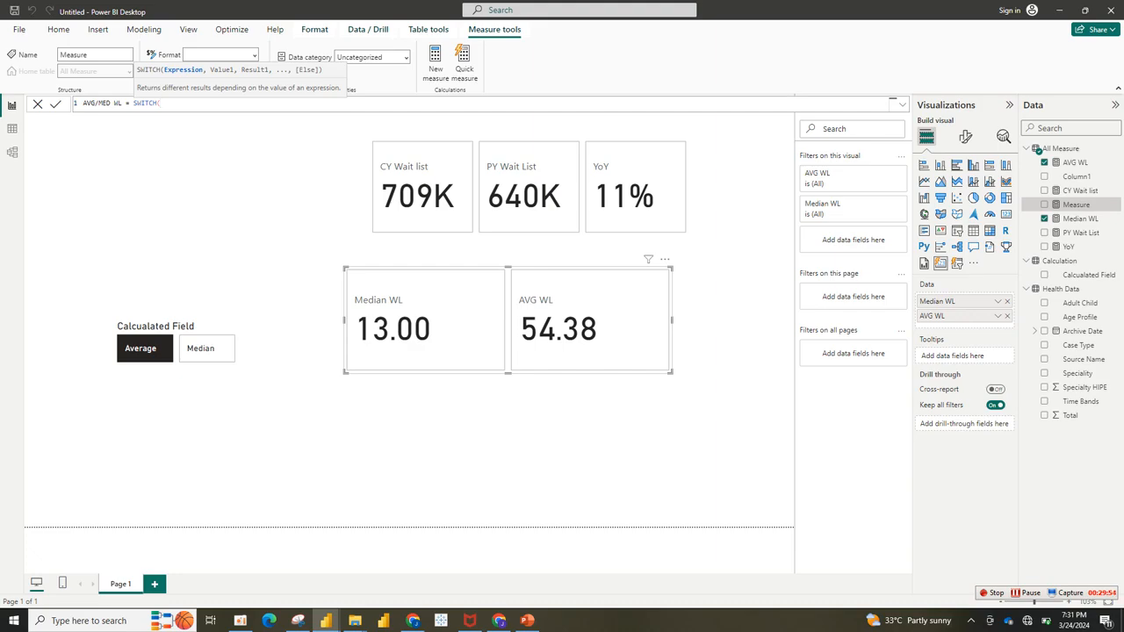
Step: Enter VALUES('Calculation'[Calcualated Field]) as the expression argument of the SWITCH formula
{"action": "type", "text": "VAL"}
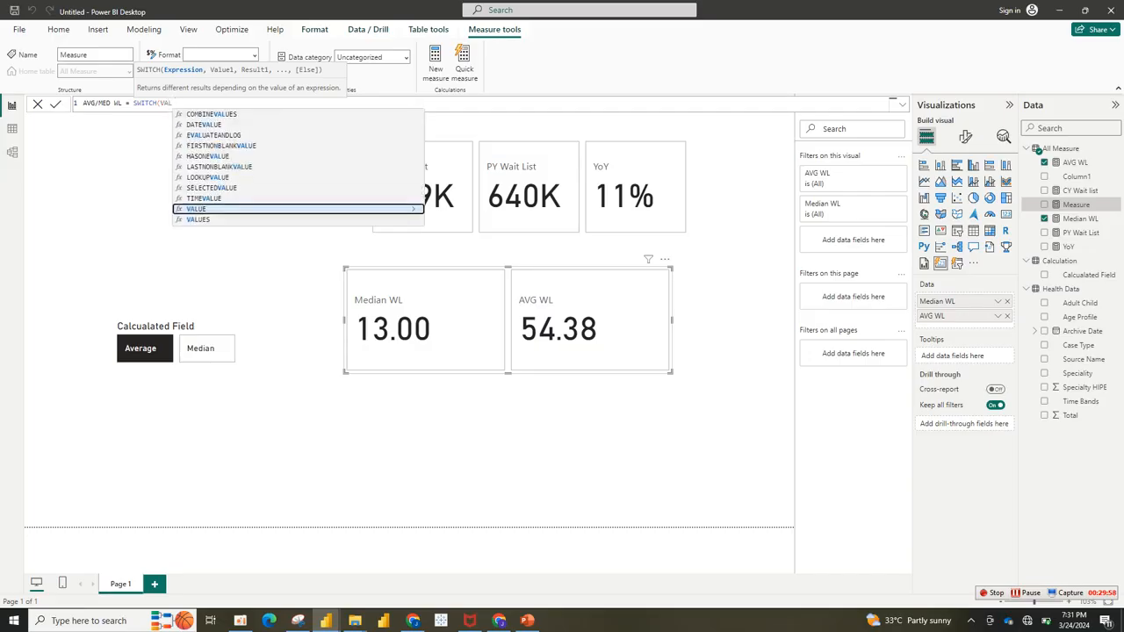
{"action": "type", "text": "UES("}
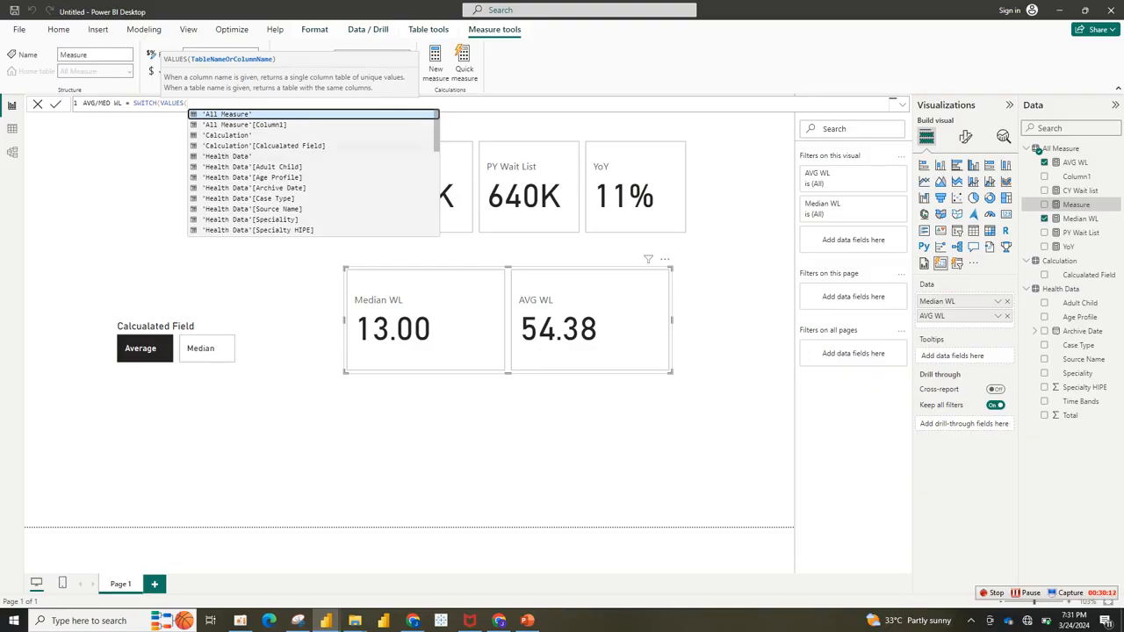
{"action": "left_click", "coordinate": [263, 146]}
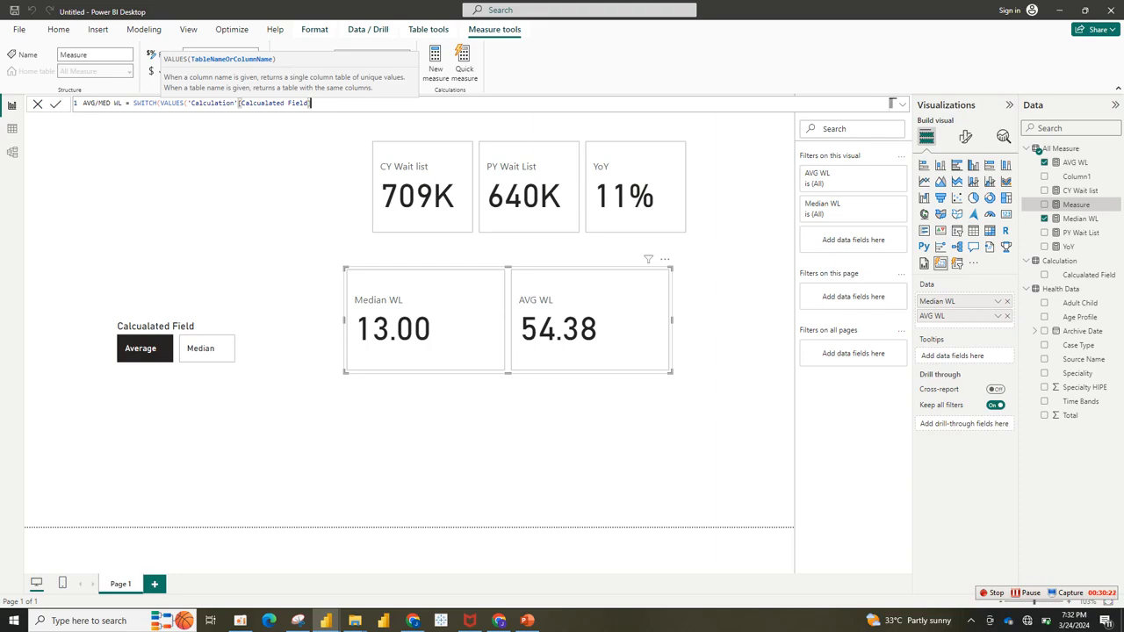
{"action": "type", "text": ")"}
{"action": "key", "text": "BackSpace"}
{"action": "type", "text": "),"}
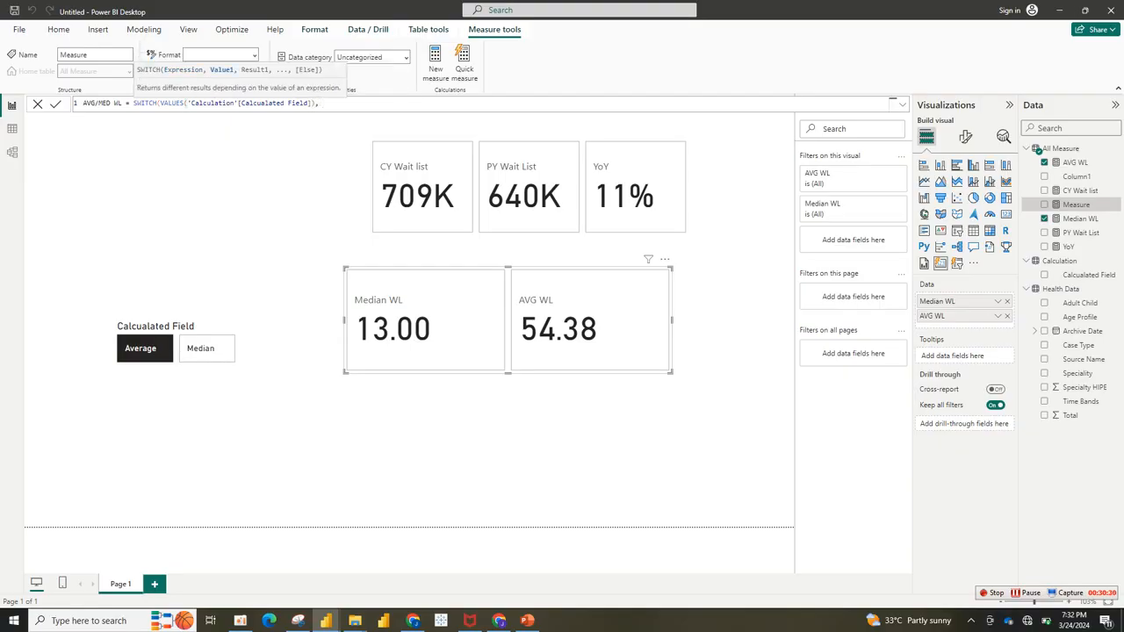
Step: Add "Average" with [AVG WL] as the first value and result pair in the AVG/MED WL SWITCH formula
{"action": "type", "text": " \"Average\","}
{"action": "type", "text": "av"}
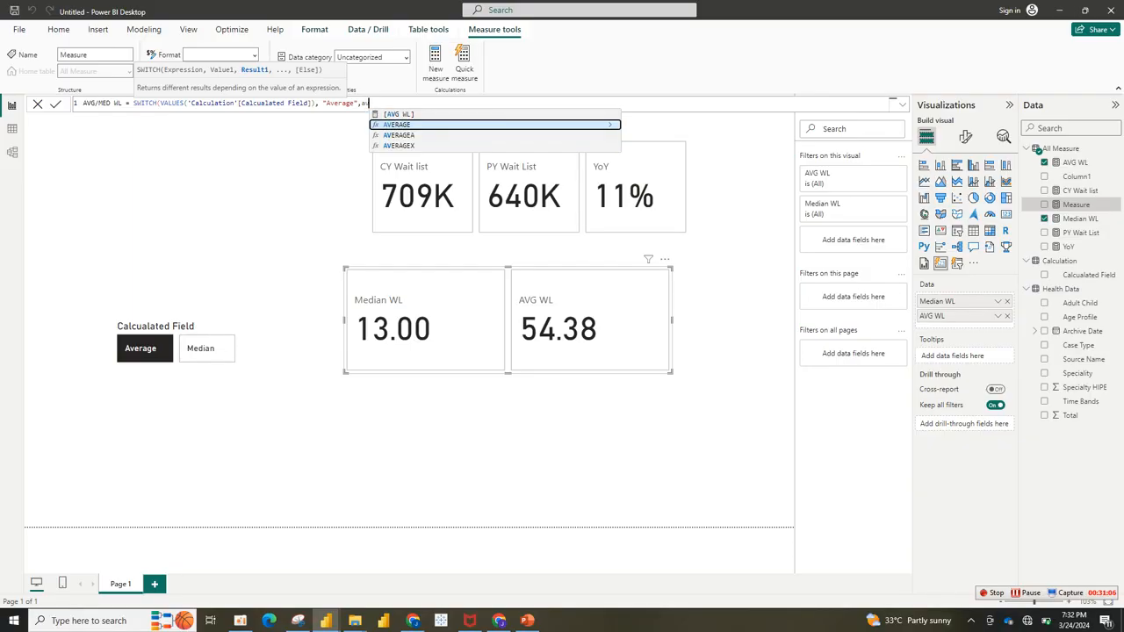
{"action": "key", "text": "Up"}
{"action": "key", "text": "Tab"}
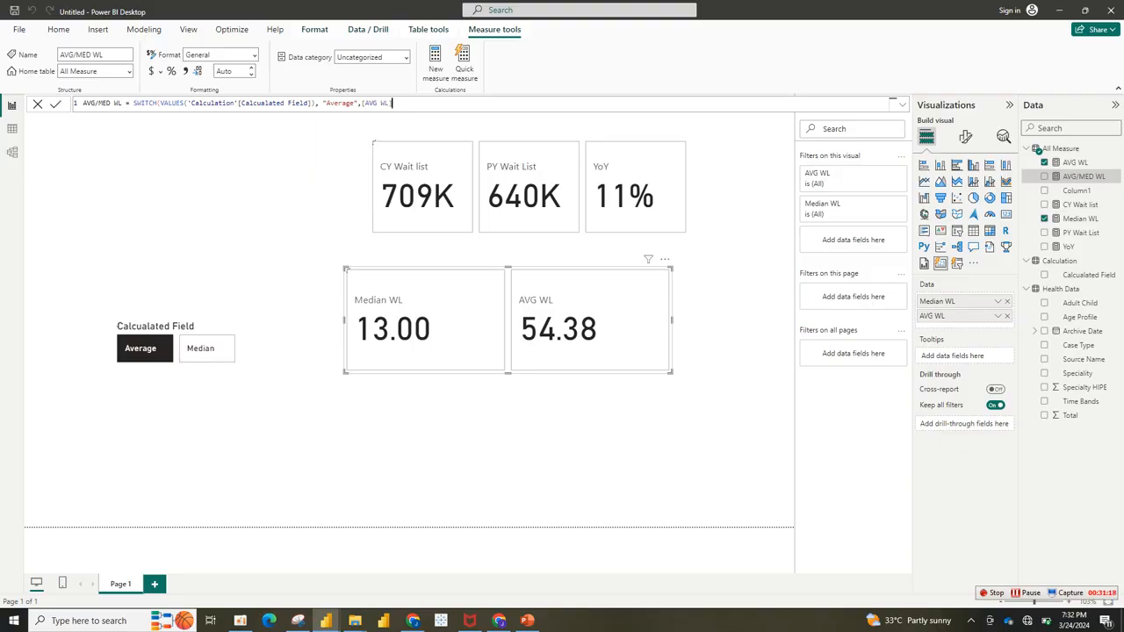
{"action": "type", "text": ")"}
{"action": "key", "text": "BackSpace"}
{"action": "type", "text": ","}
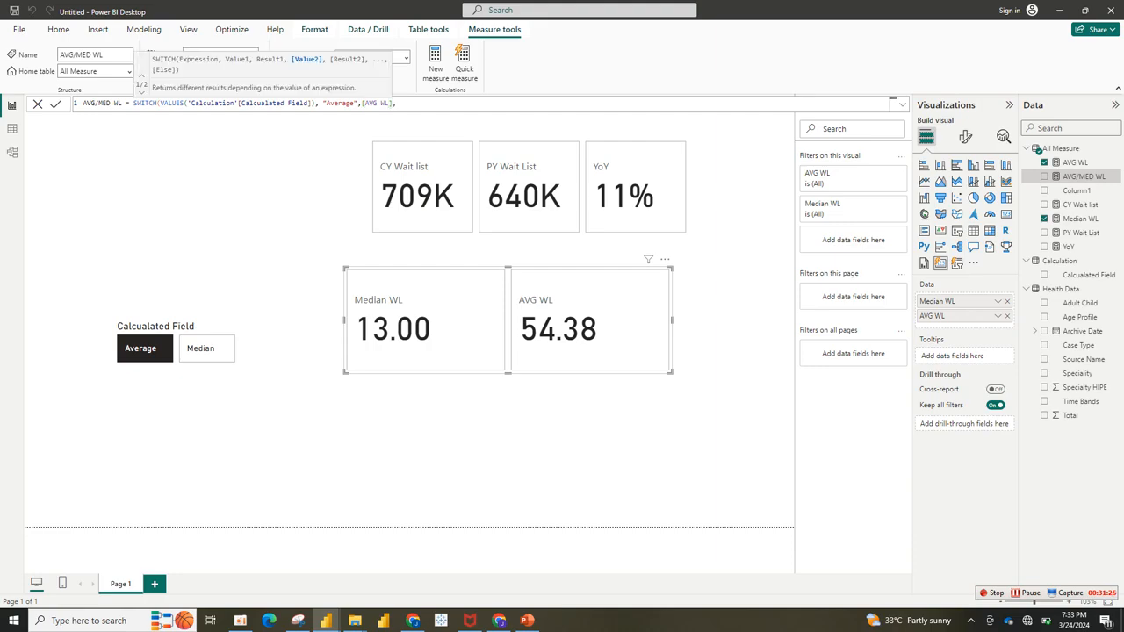
Step: Add "Median" with [Median WL] as the second pair, close the SWITCH formula and commit the measure
{"action": "type", "text": " \","}
{"action": "key", "text": "BackSpace"}
{"action": "type", "text": "Median\","}
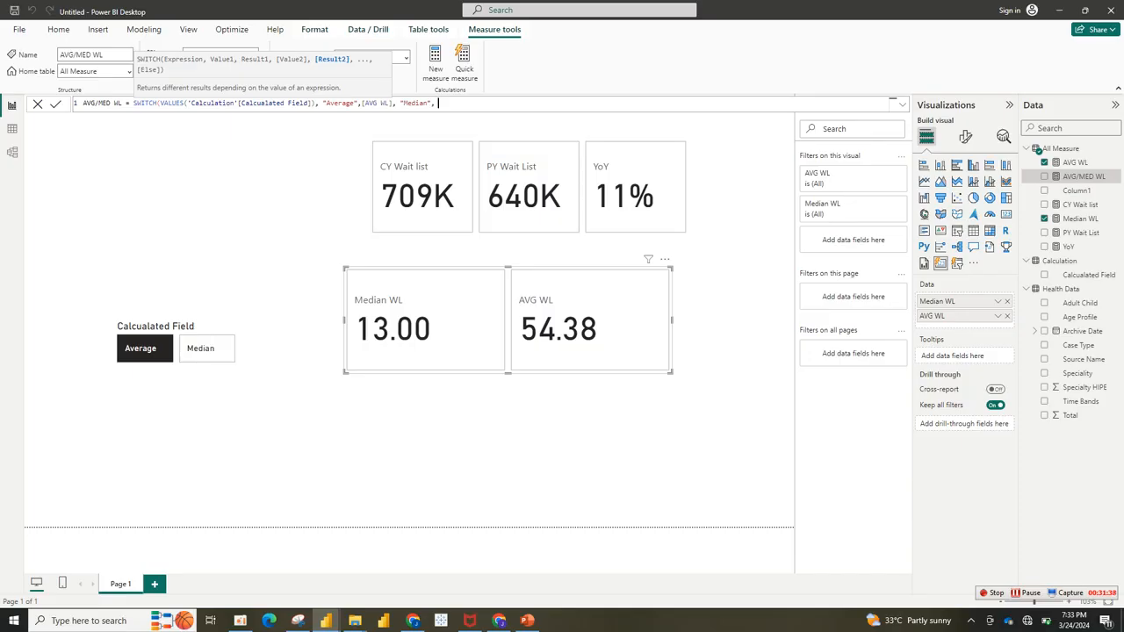
{"action": "type", "text": " me"}
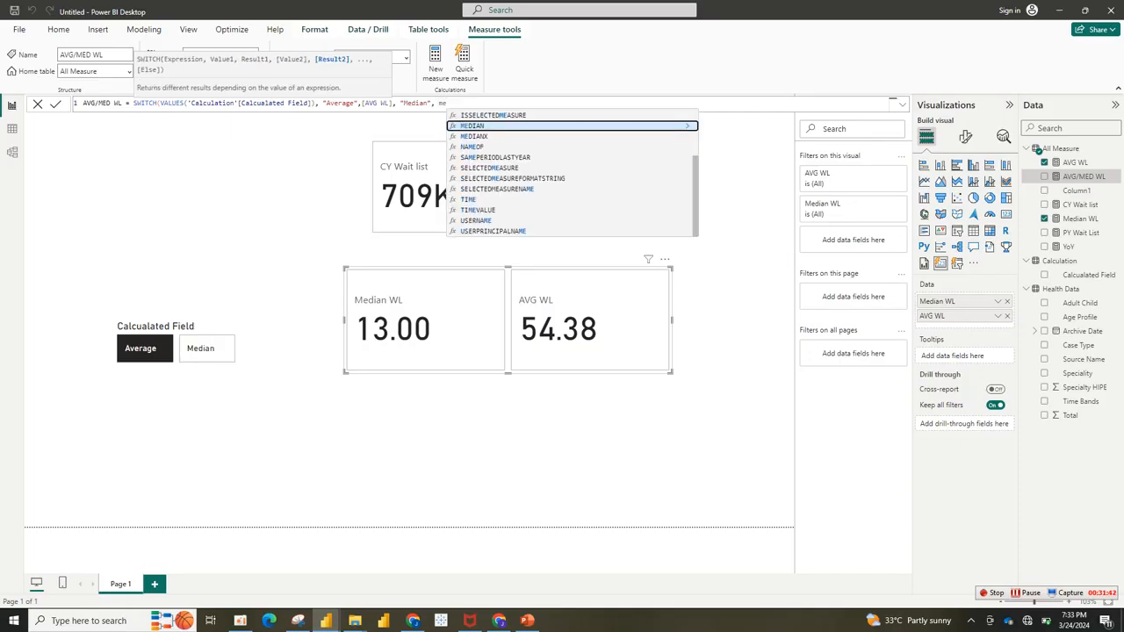
{"action": "type", "text": "d"}
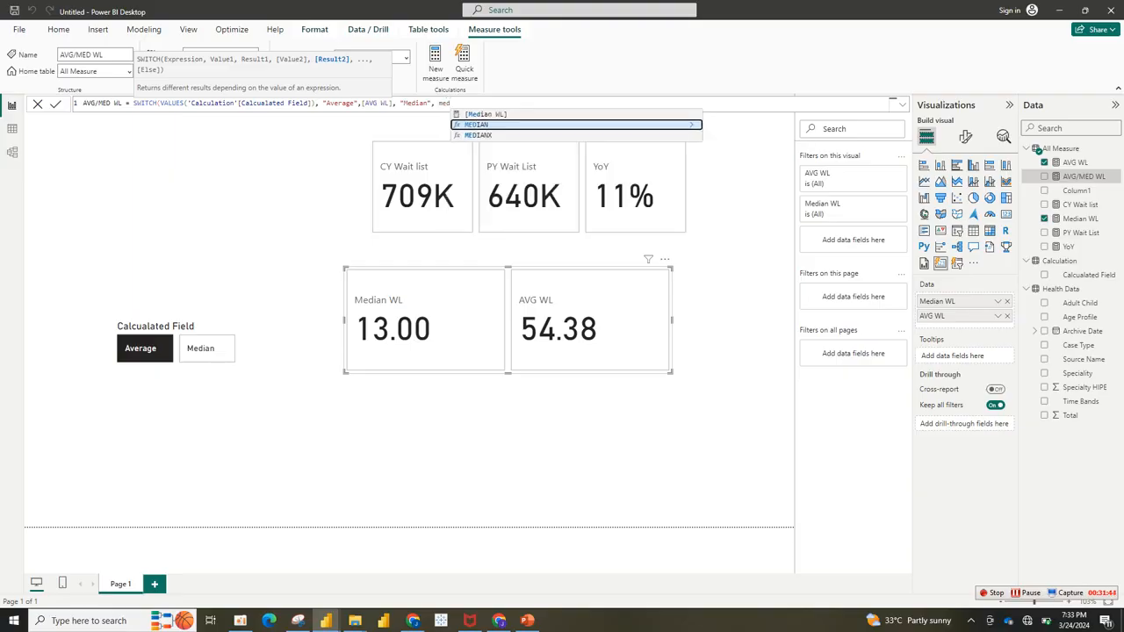
{"action": "key", "text": "Up"}
{"action": "key", "text": "Tab"}
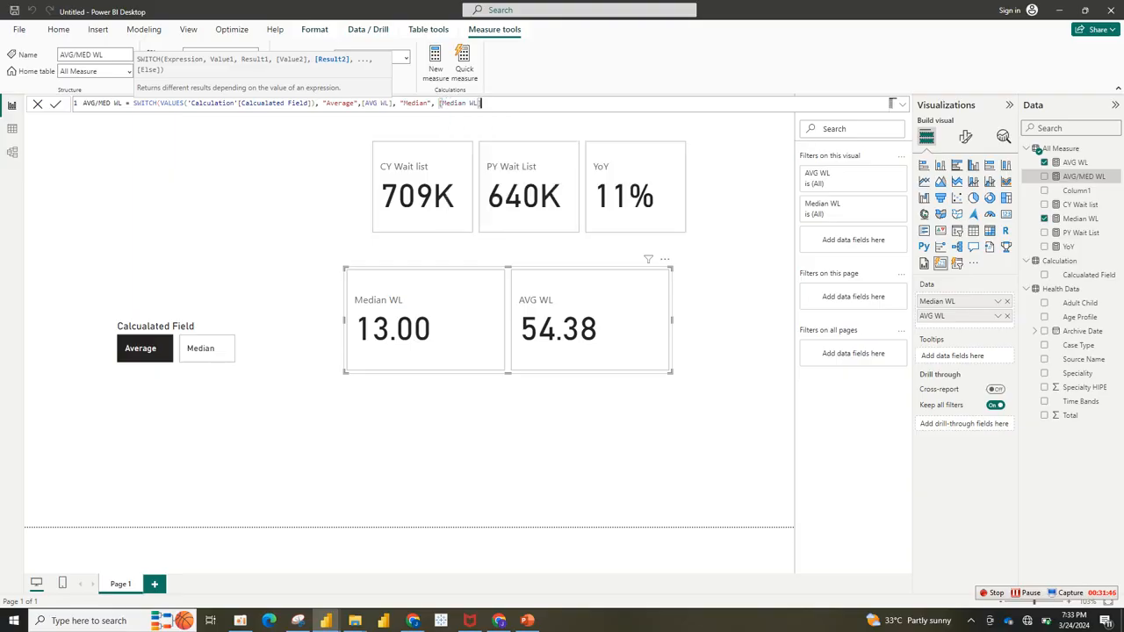
{"action": "type", "text": ")"}
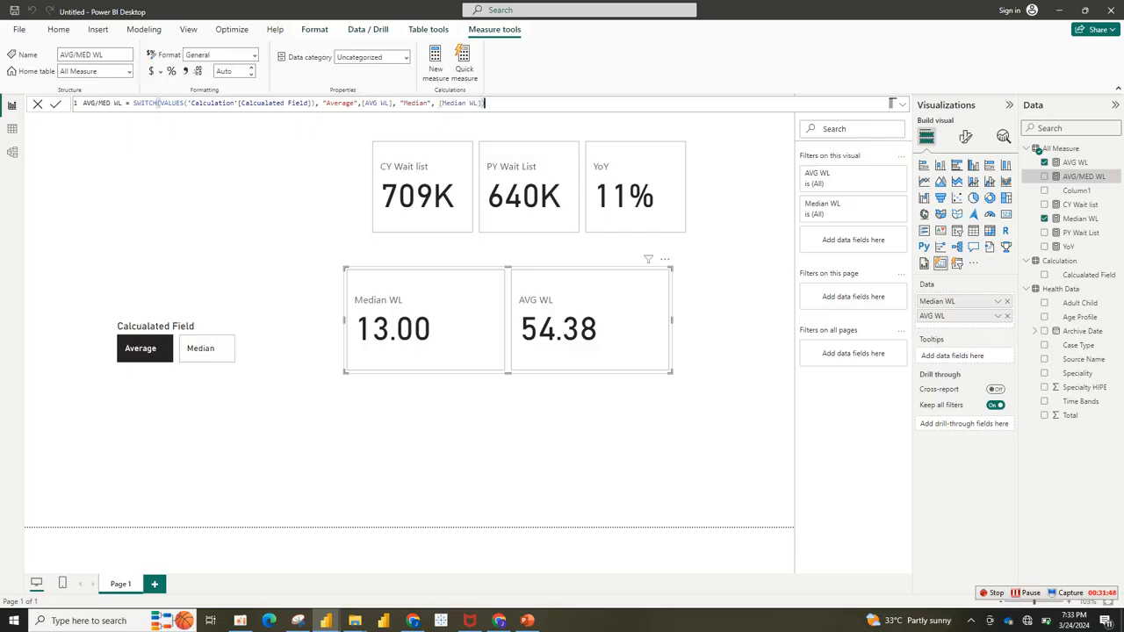
{"action": "key", "text": "Return"}
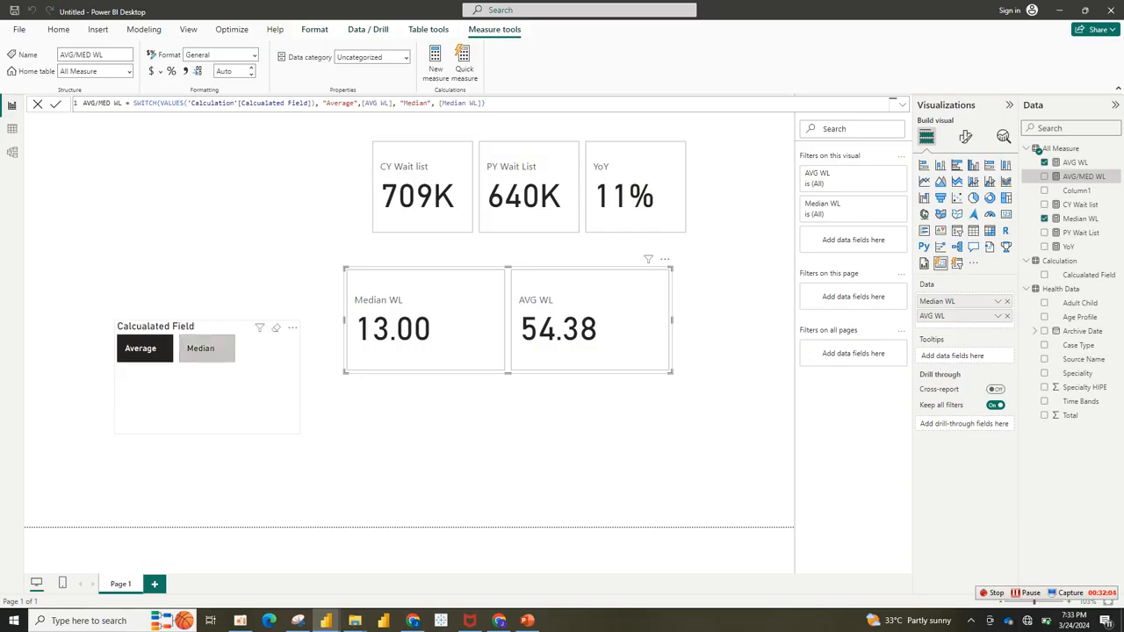
Step: Replace Median WL and AVG WL in the lower card with AVG/MED WL, and test the slicer's Average and Median options, leaving Median selected
{"action": "left_click", "coordinate": [200, 347]}
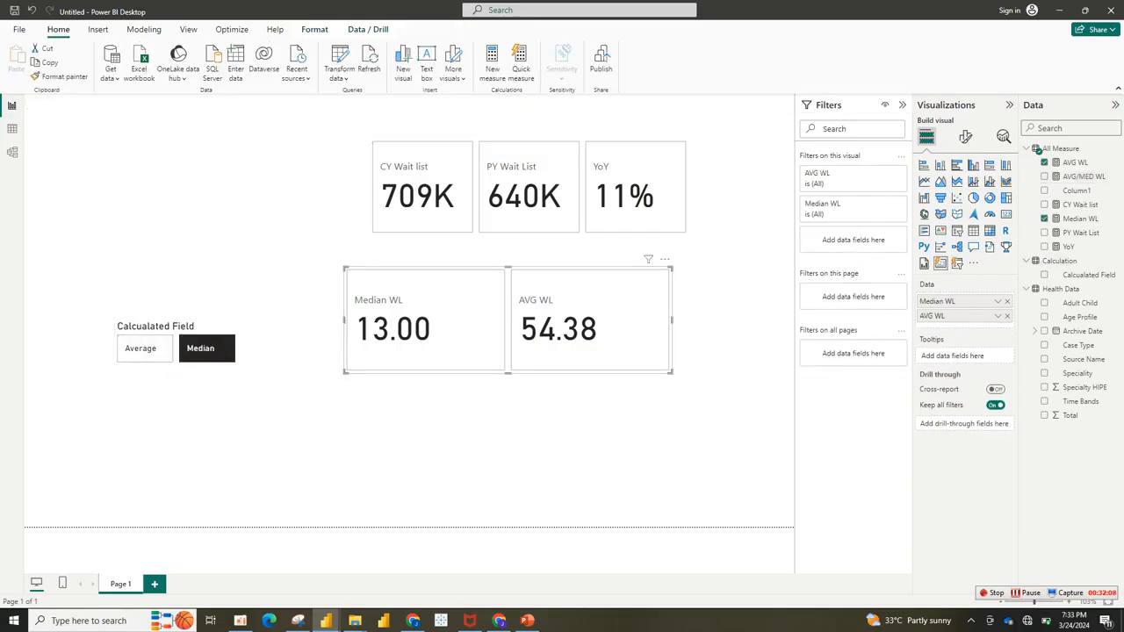
{"action": "left_click", "coordinate": [1044, 218]}
{"action": "left_click", "coordinate": [1044, 163]}
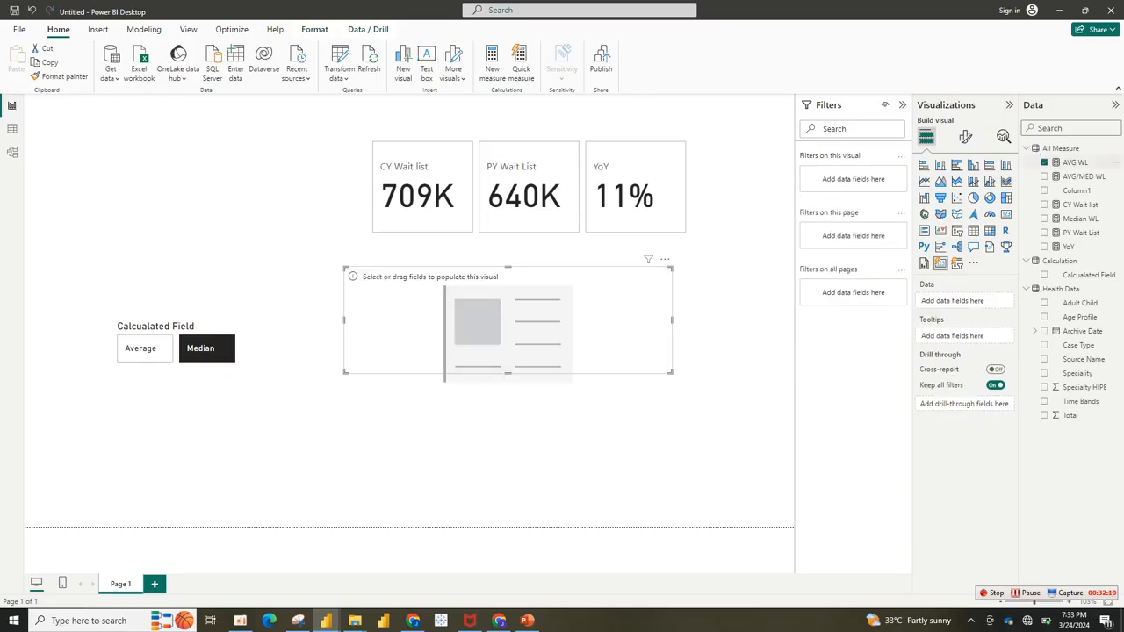
{"action": "left_click", "coordinate": [1044, 177]}
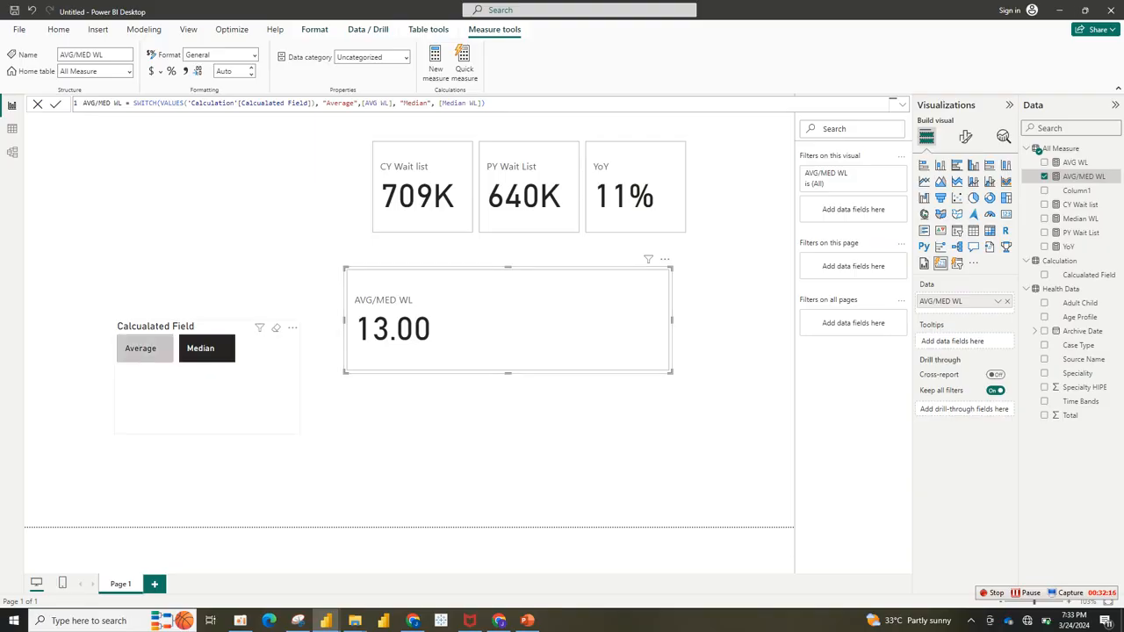
{"action": "left_click", "coordinate": [141, 348]}
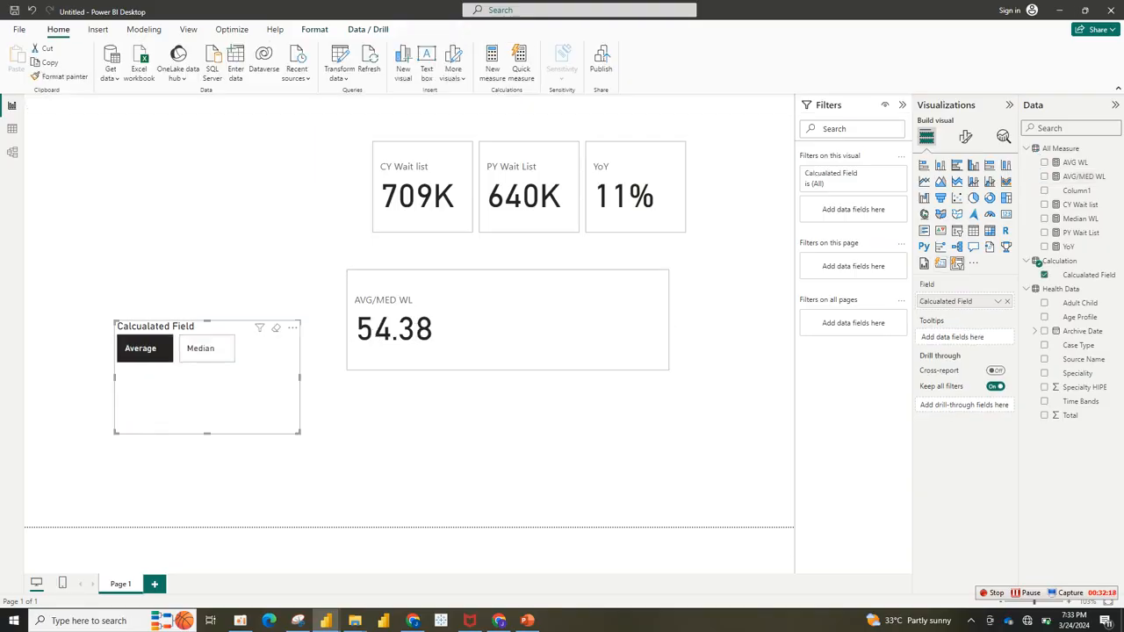
{"action": "left_click", "coordinate": [207, 349]}
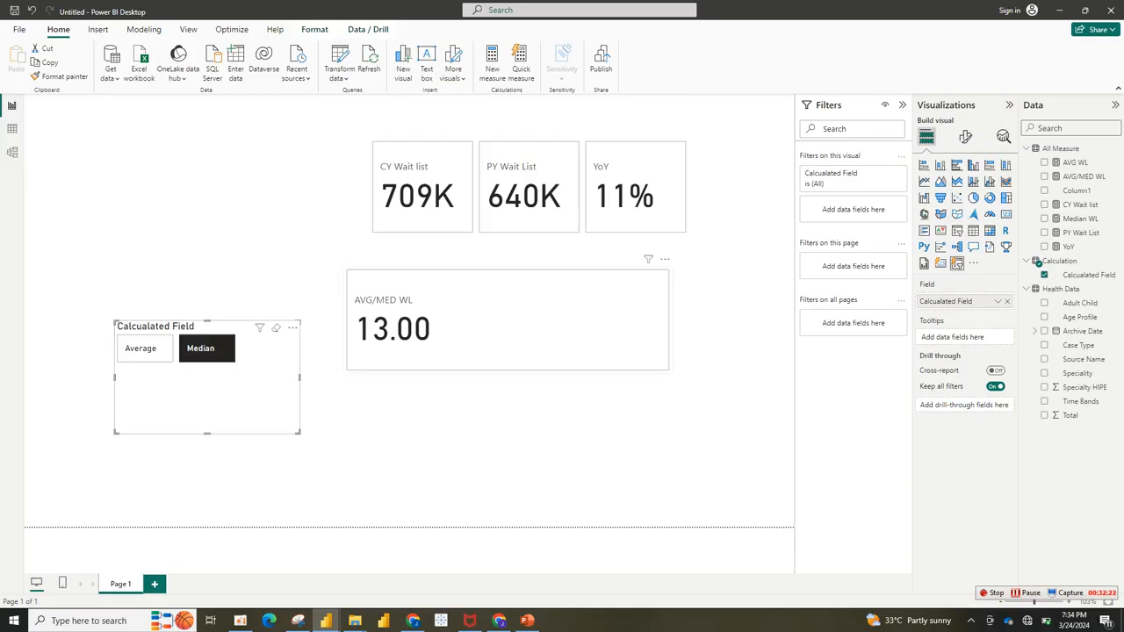
Step: Delete the AVG/MED WL card and move the Calcualated Field slicer to the lower-right corner of the report page
{"action": "left_click", "coordinate": [510, 333]}
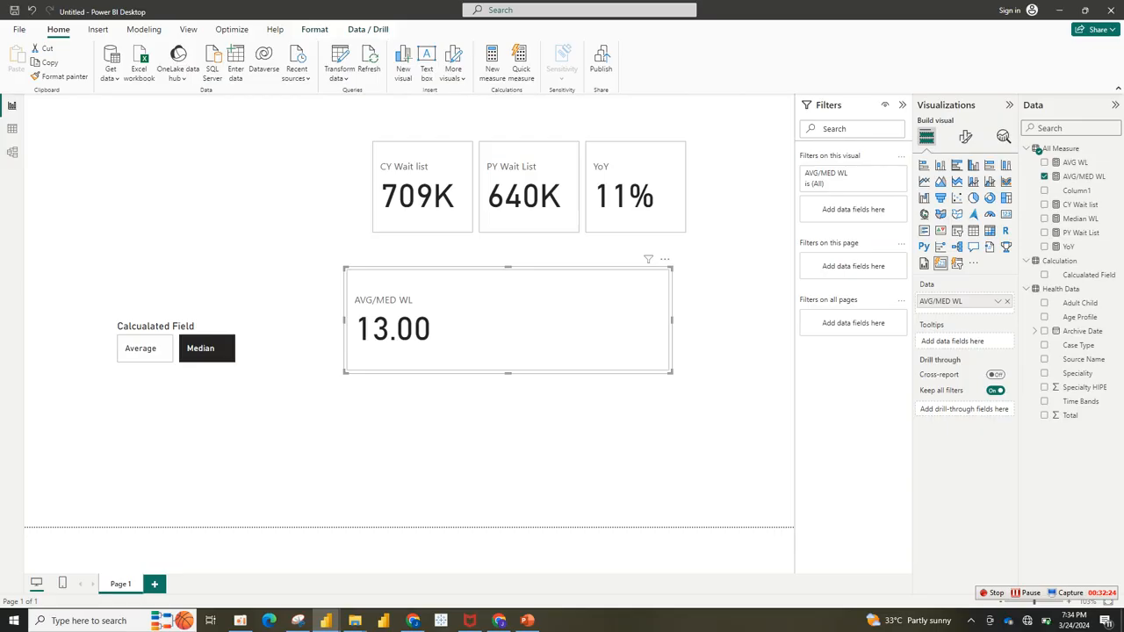
{"action": "key", "text": "Delete"}
{"action": "left_click_drag", "start_coordinate": [209, 393], "coordinate": [703, 486]}
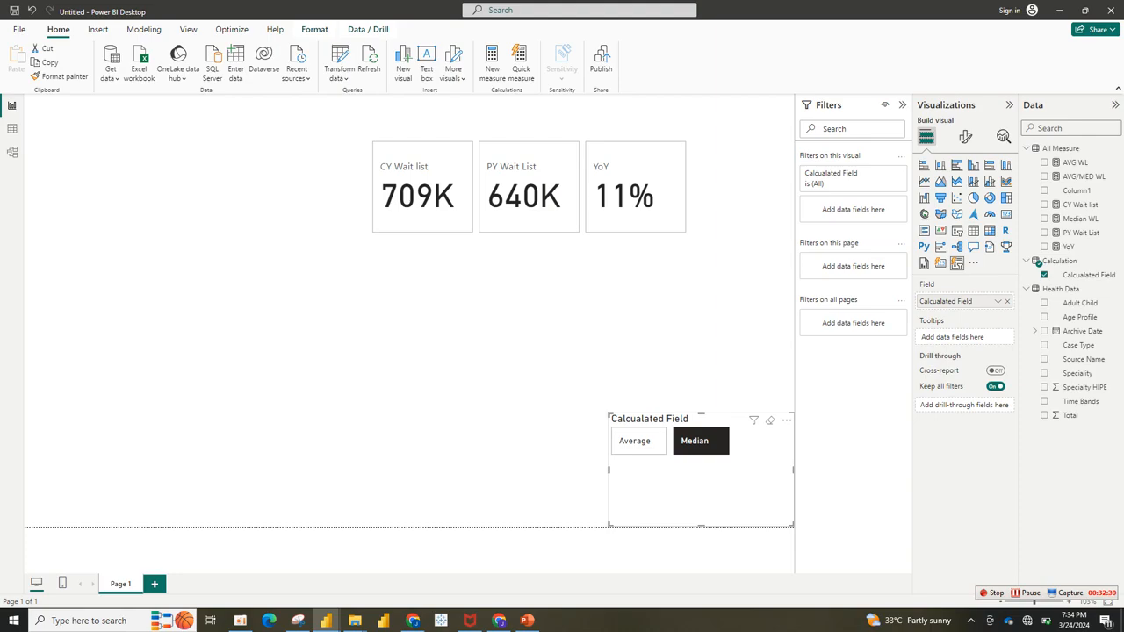
{"action": "key", "text": "Escape"}
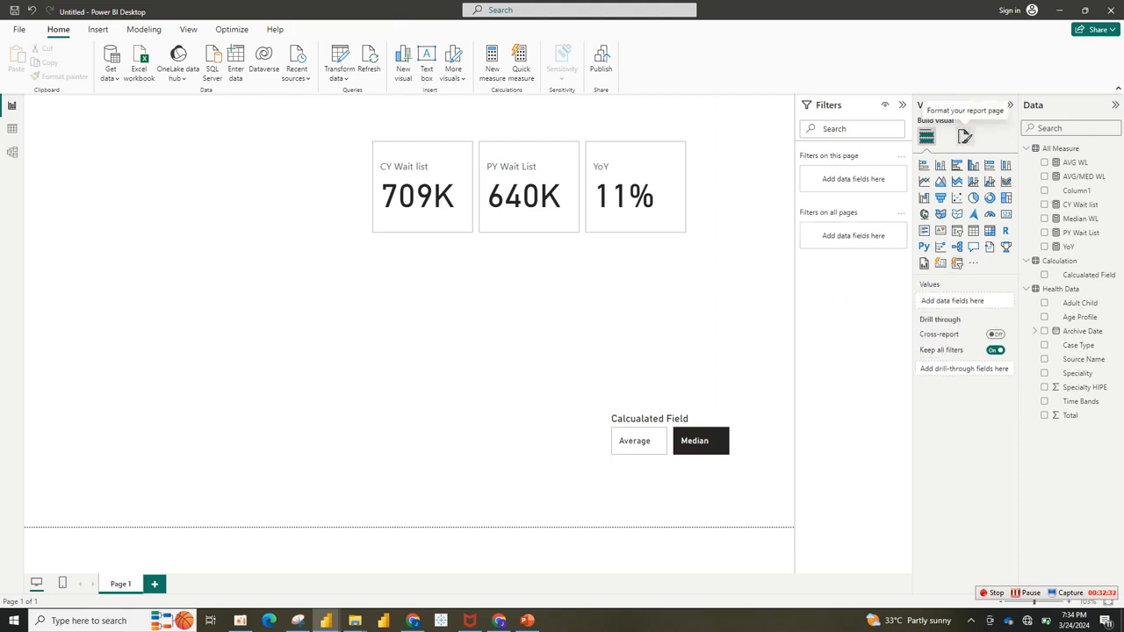
Step: Set Picture3 from the Downloads folder as the report page's canvas background image
{"action": "left_click", "coordinate": [964, 137]}
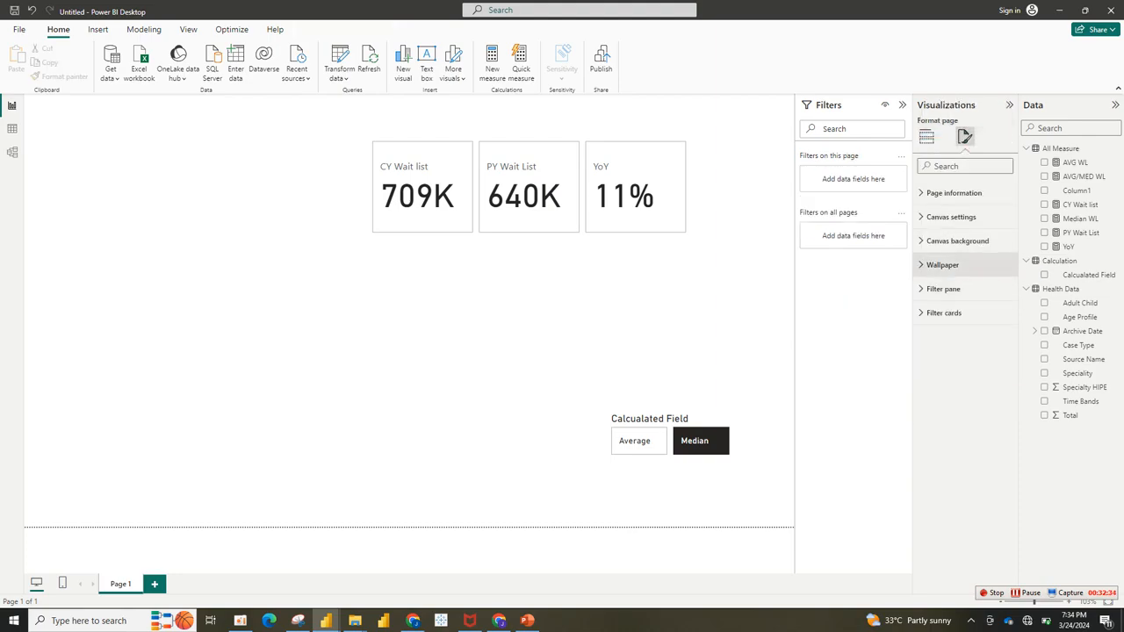
{"action": "left_click", "coordinate": [956, 240]}
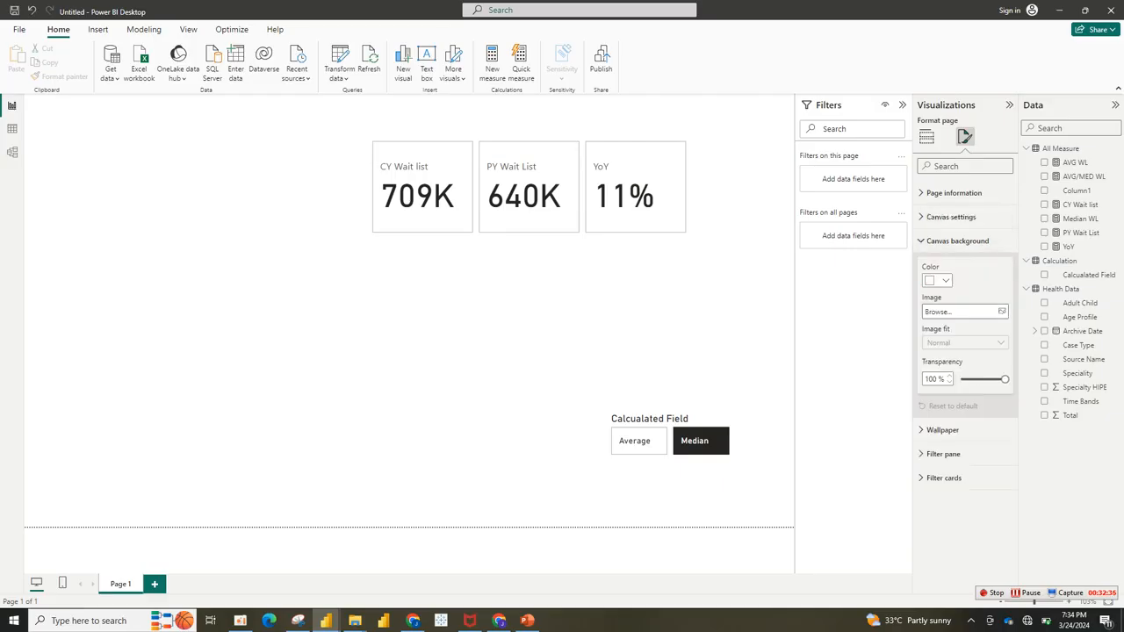
{"action": "left_click", "coordinate": [1001, 311]}
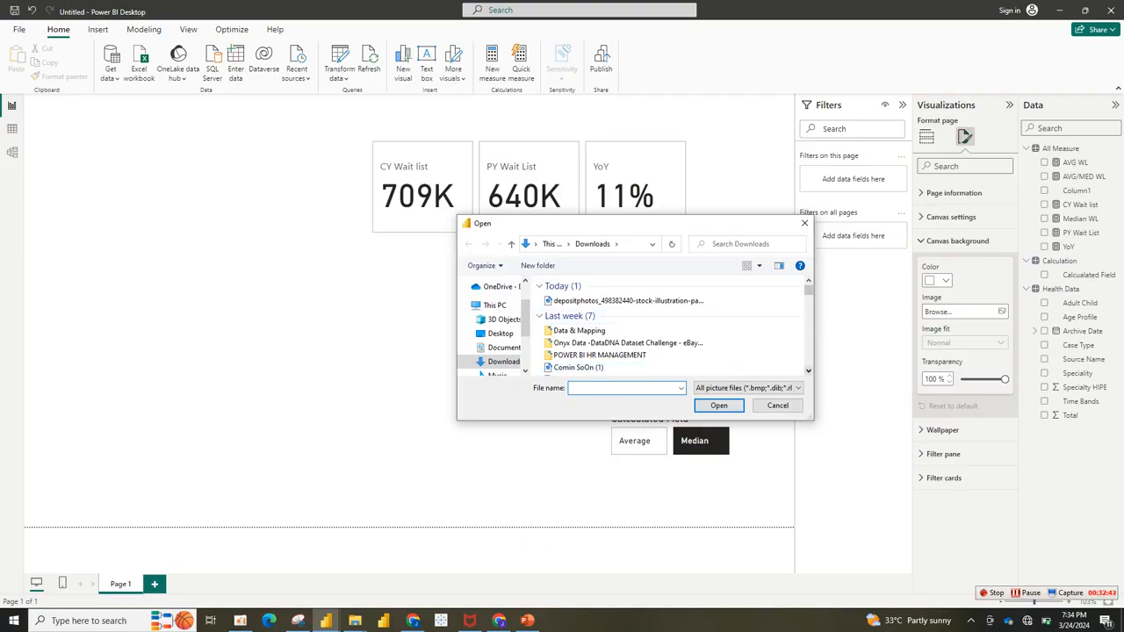
{"action": "left_click", "coordinate": [808, 371]}
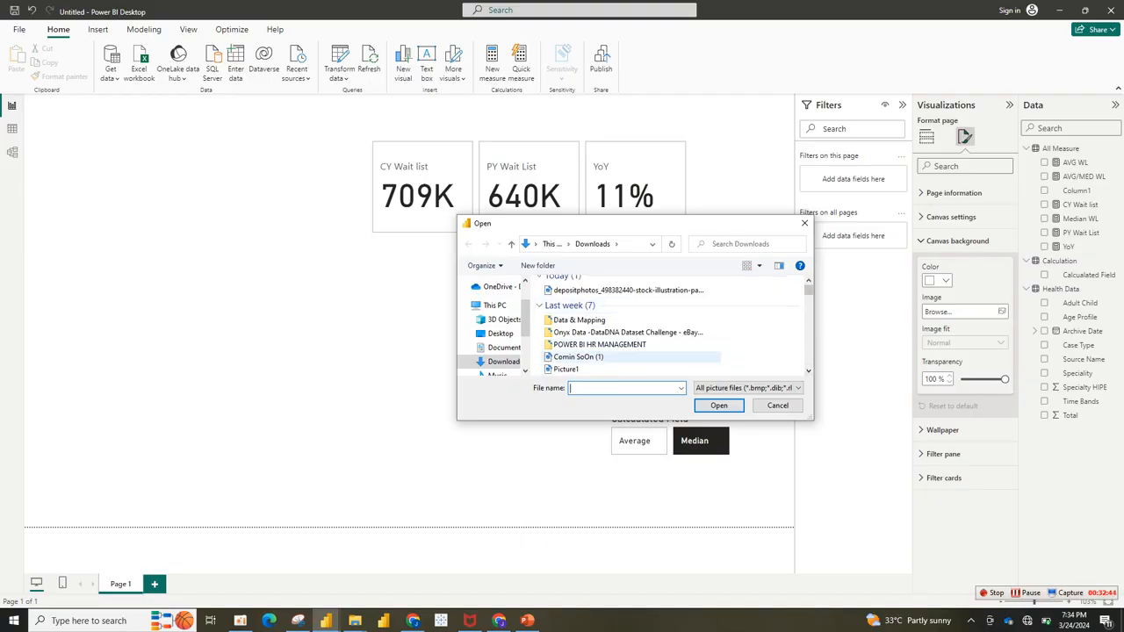
{"action": "left_click", "coordinate": [807, 371]}
{"action": "left_click", "coordinate": [808, 371]}
{"action": "left_click", "coordinate": [808, 371]}
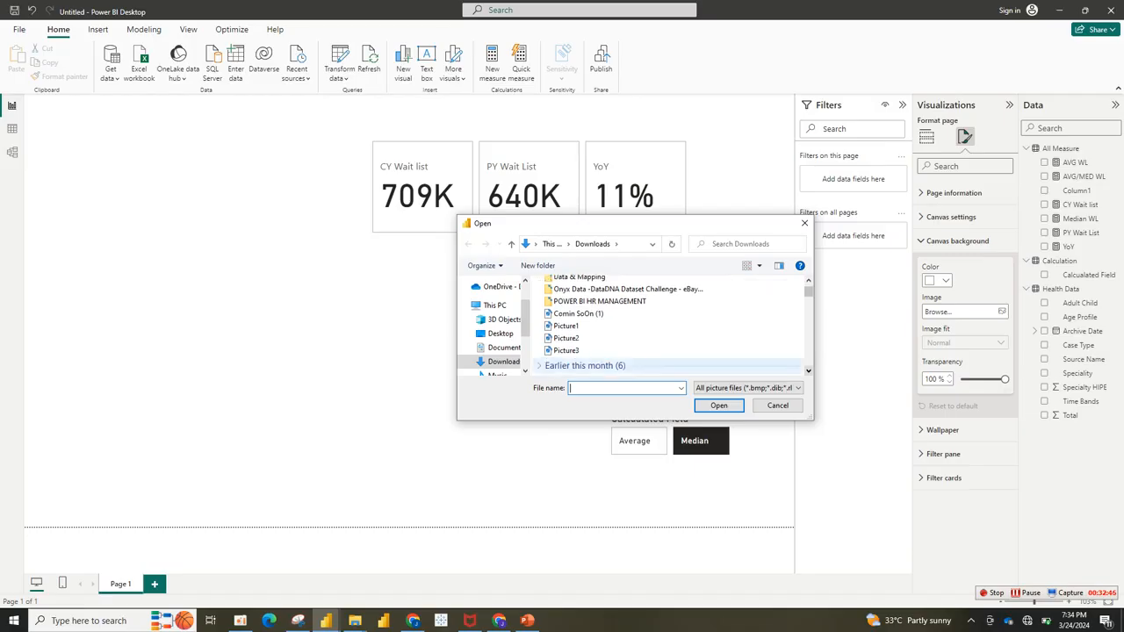
{"action": "left_click", "coordinate": [568, 351]}
{"action": "left_click", "coordinate": [719, 405]}
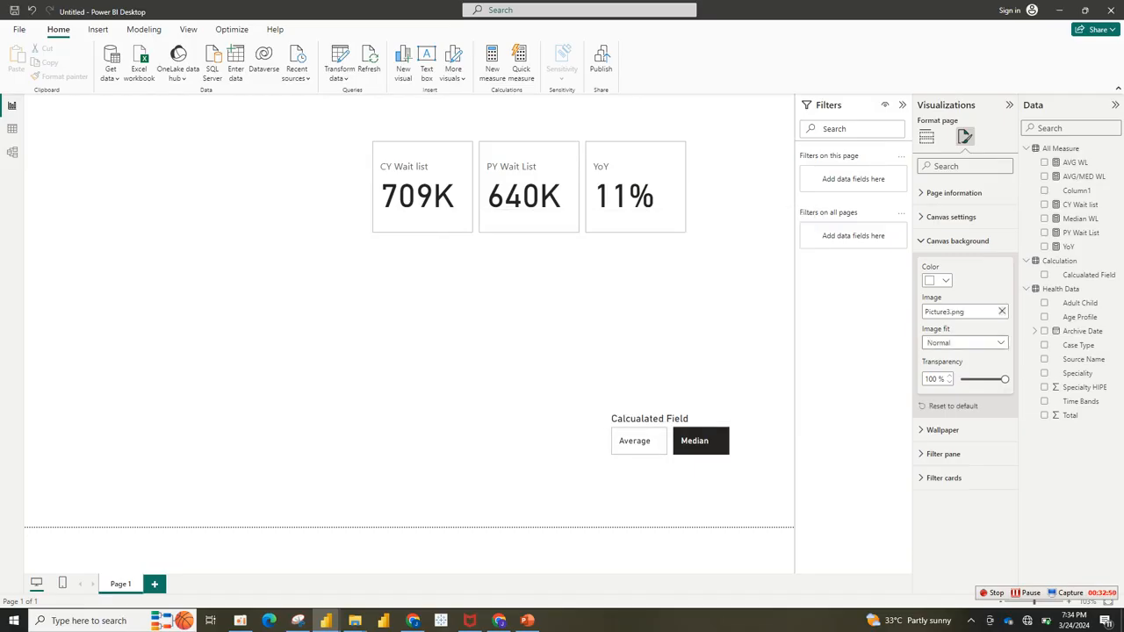
Step: Set the canvas background's image fit to Fit and its transparency to 0%
{"action": "left_click", "coordinate": [965, 342]}
{"action": "left_click", "coordinate": [939, 371]}
{"action": "left_click_drag", "start_coordinate": [1004, 378], "coordinate": [961, 379]}
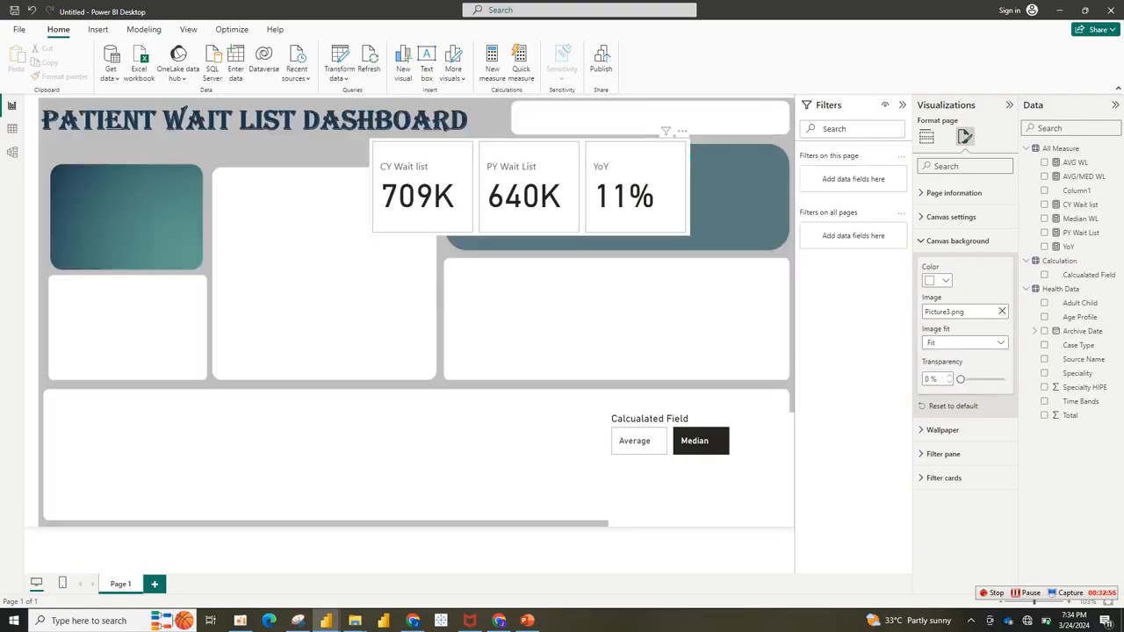
Step: Move the CY Wait list, PY Wait List and YoY card visual onto the teal banner and turn off its background
{"action": "left_click_drag", "start_coordinate": [527, 186], "coordinate": [618, 203]}
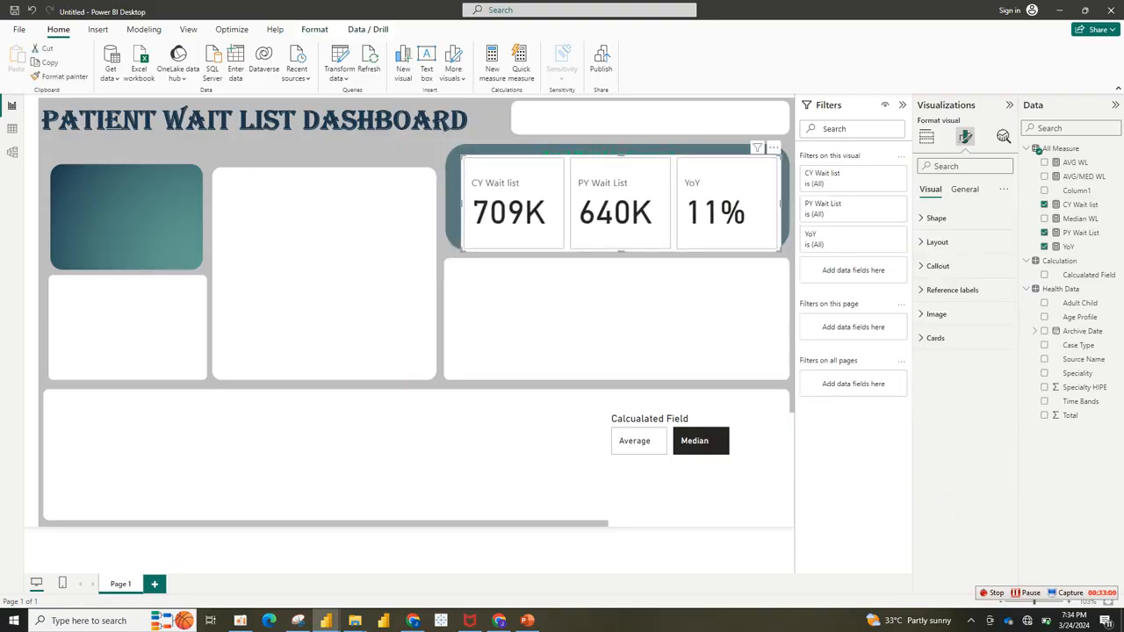
{"action": "left_click", "coordinate": [963, 189]}
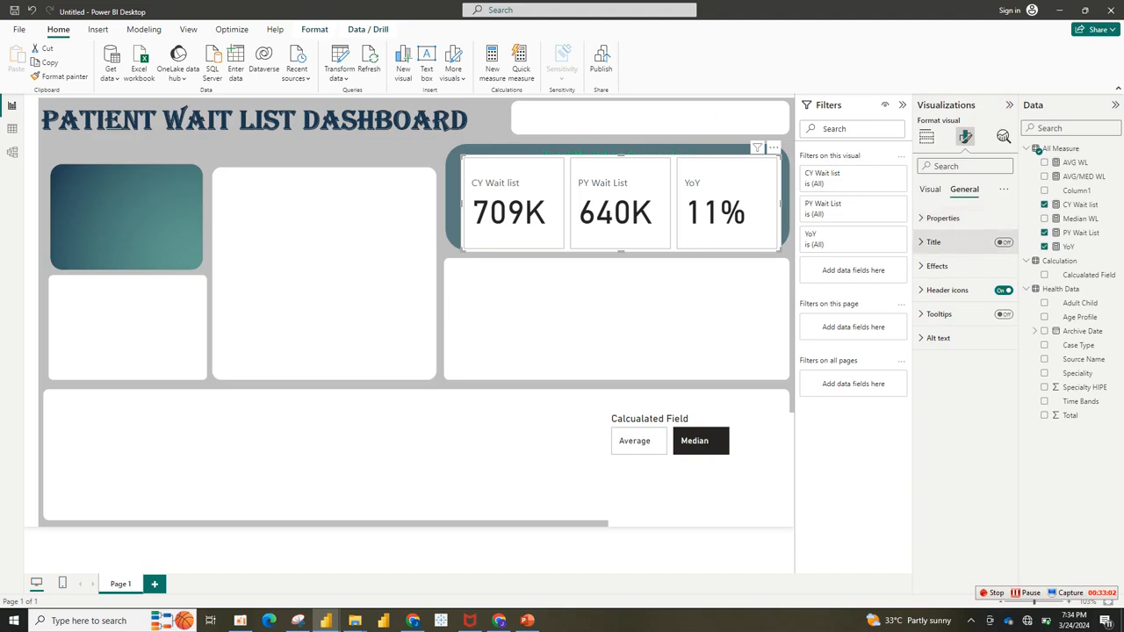
{"action": "left_click", "coordinate": [937, 265]}
{"action": "left_click", "coordinate": [998, 294]}
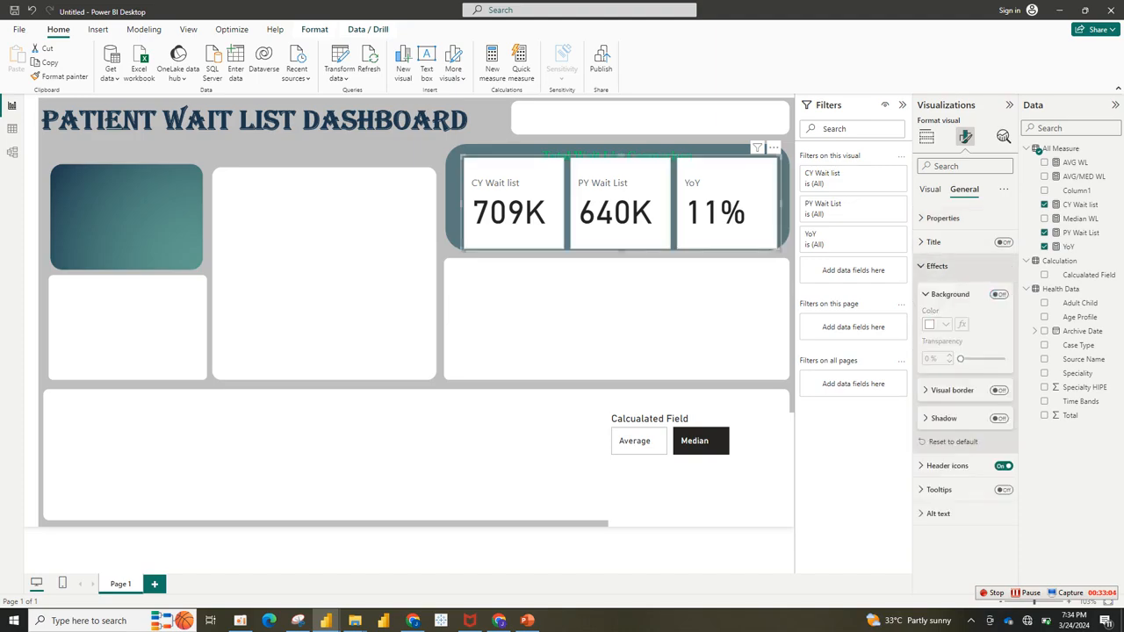
{"action": "left_click", "coordinate": [936, 266]}
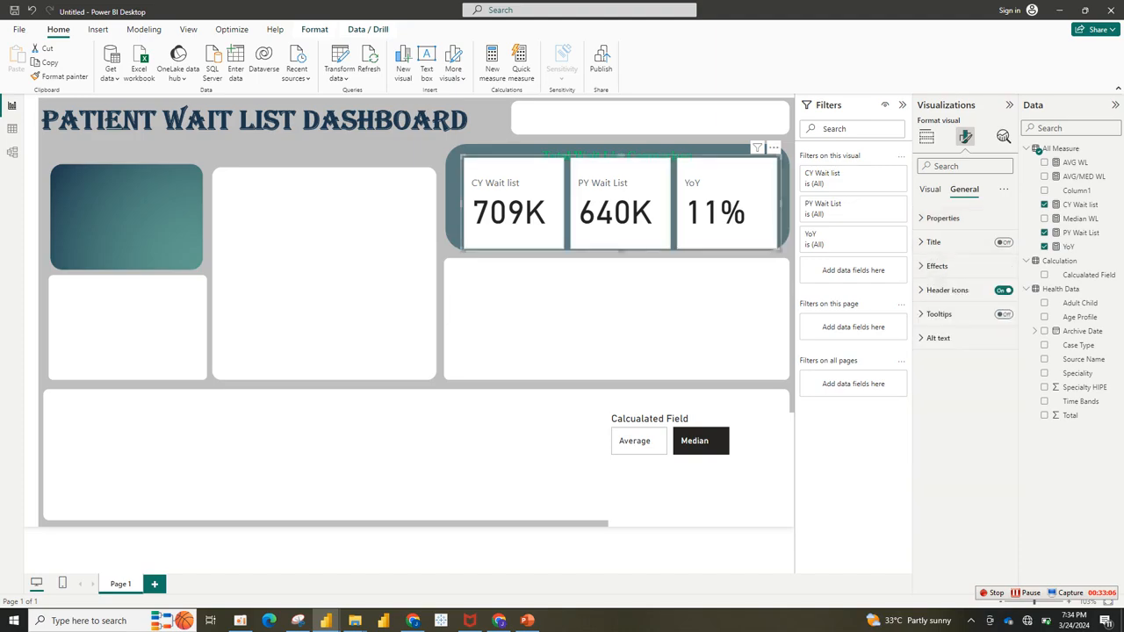
Step: Turn off the fill of all the cards in the CY Wait list, PY Wait List and YoY visual
{"action": "left_click", "coordinate": [773, 148]}
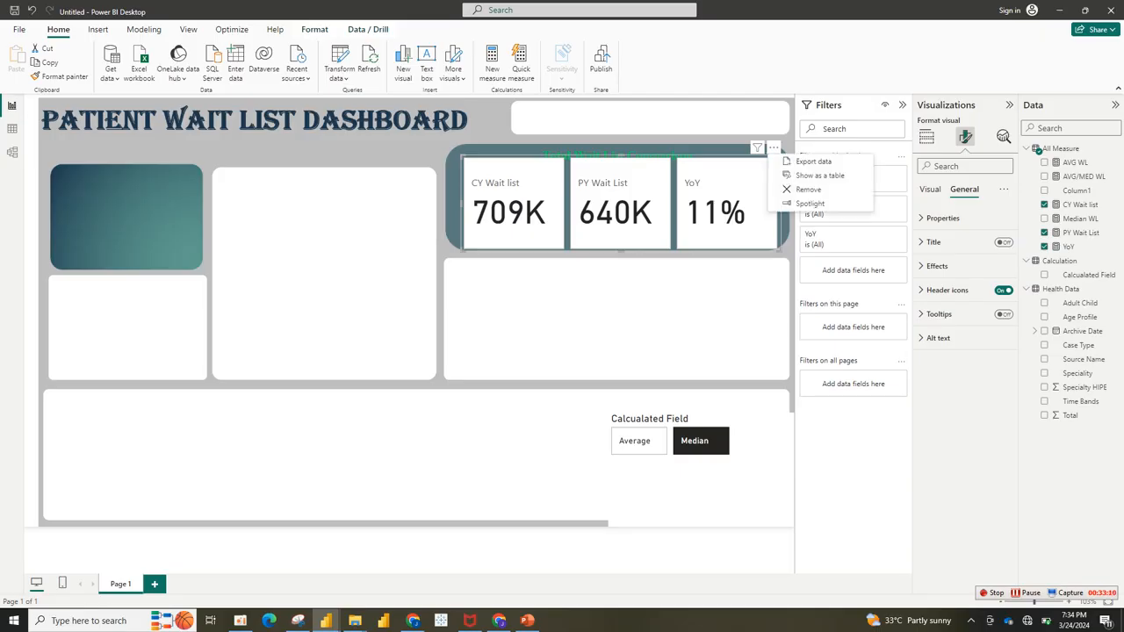
{"action": "left_click", "coordinate": [930, 190]}
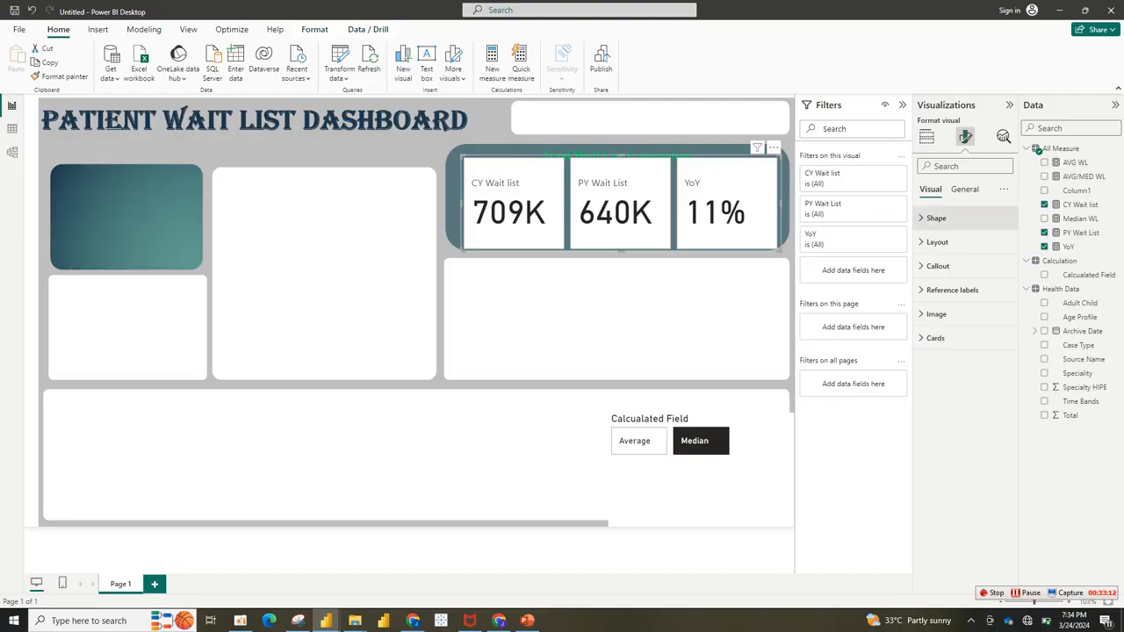
{"action": "left_click", "coordinate": [938, 266]}
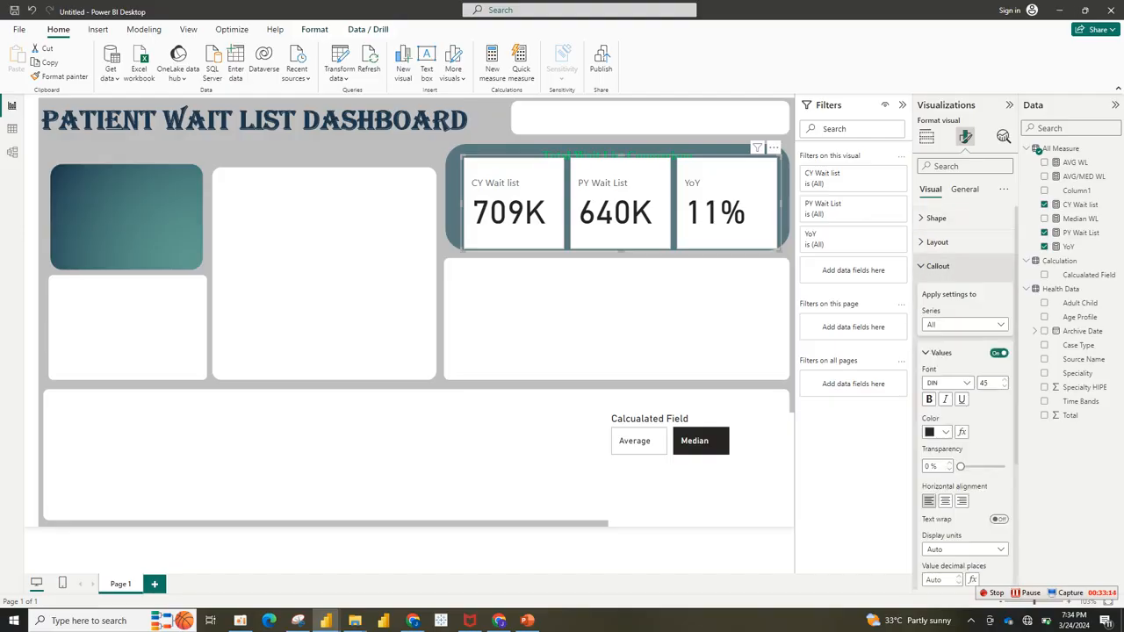
{"action": "left_click", "coordinate": [937, 265]}
{"action": "left_click", "coordinate": [935, 338]}
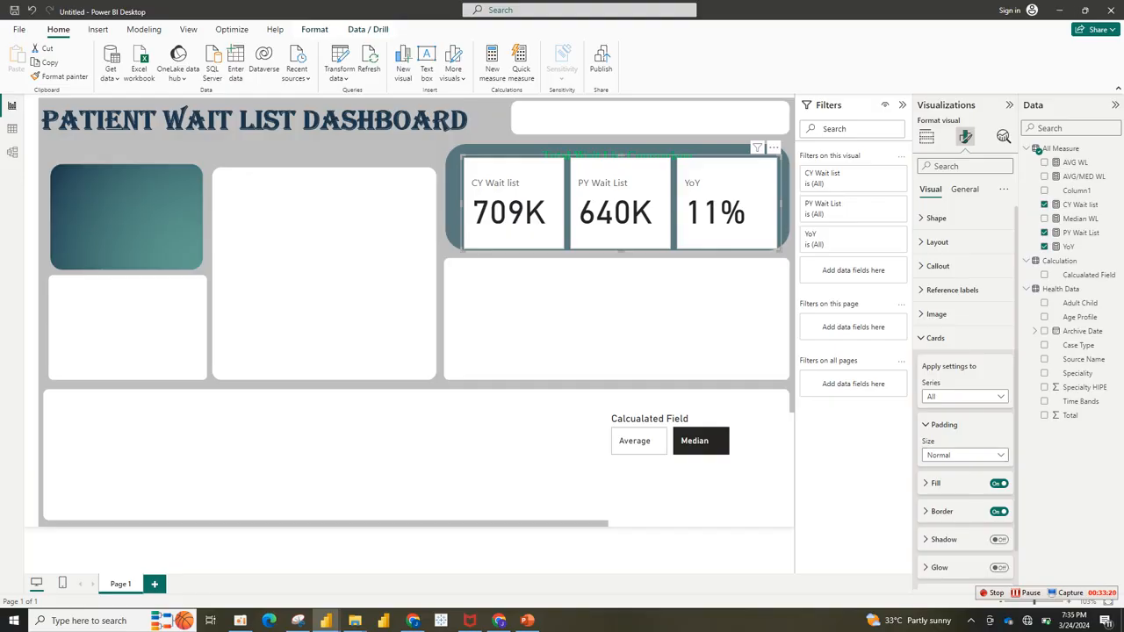
{"action": "left_click", "coordinate": [999, 483]}
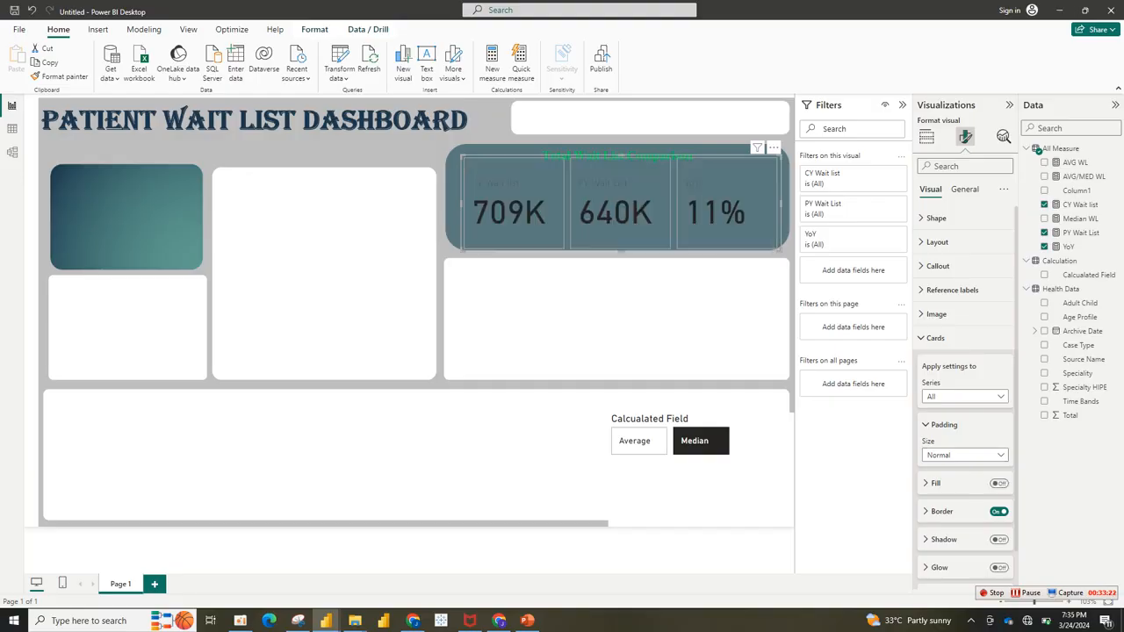
{"action": "left_click", "coordinate": [935, 338]}
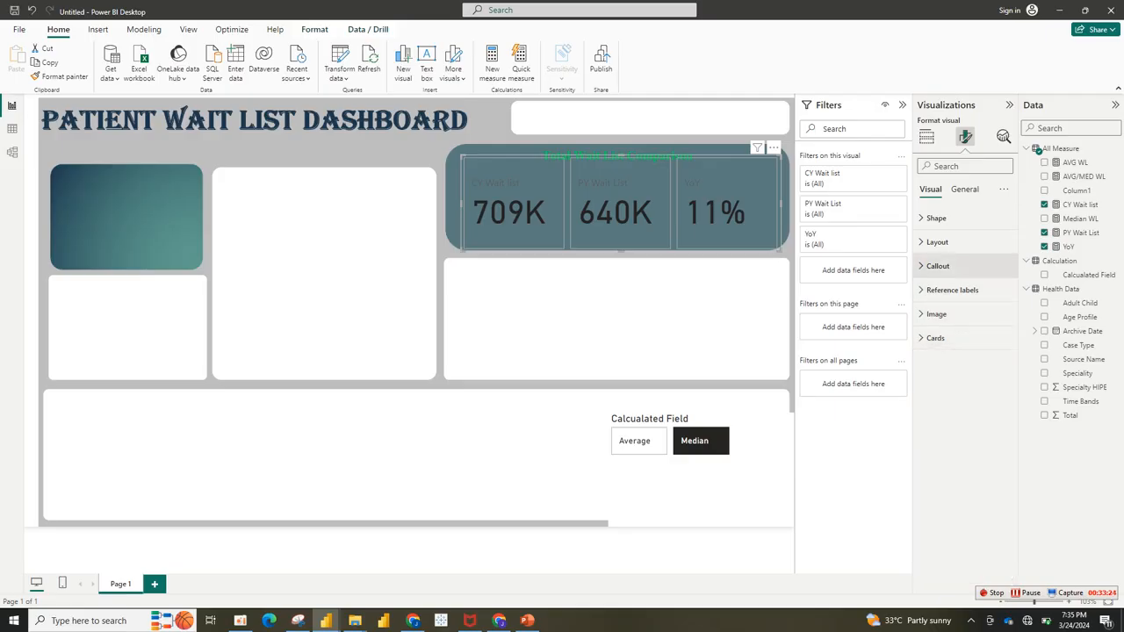
Step: Set the callout values' font to Cambria for all cards in the wait list visual, leaving them not bold
{"action": "left_click", "coordinate": [938, 265]}
{"action": "left_click", "coordinate": [948, 383]}
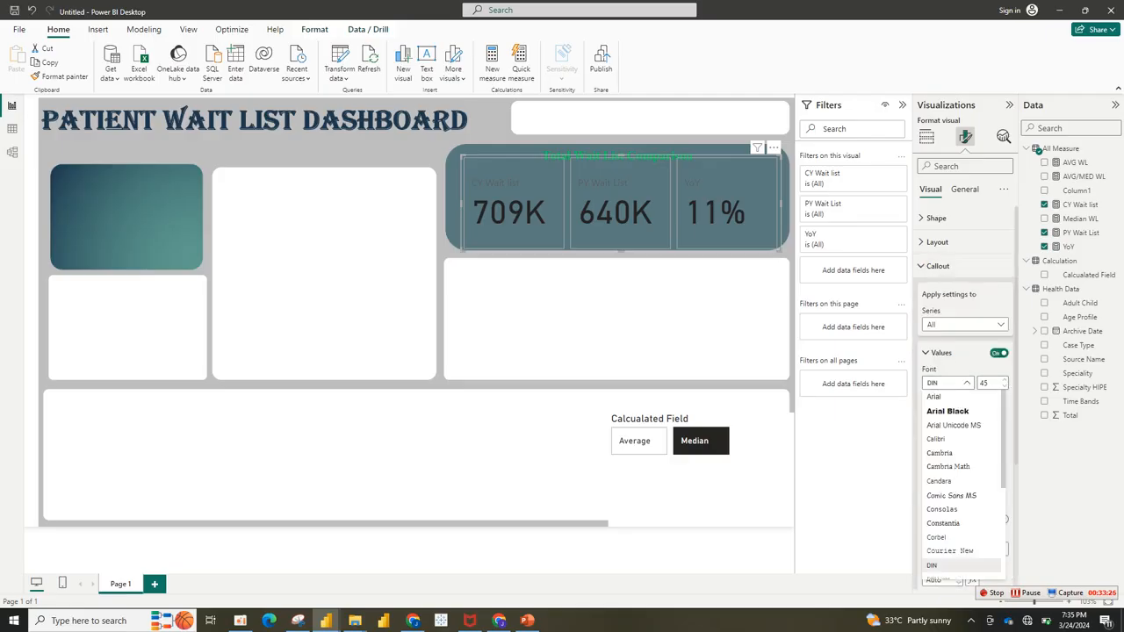
{"action": "left_click", "coordinate": [957, 439]}
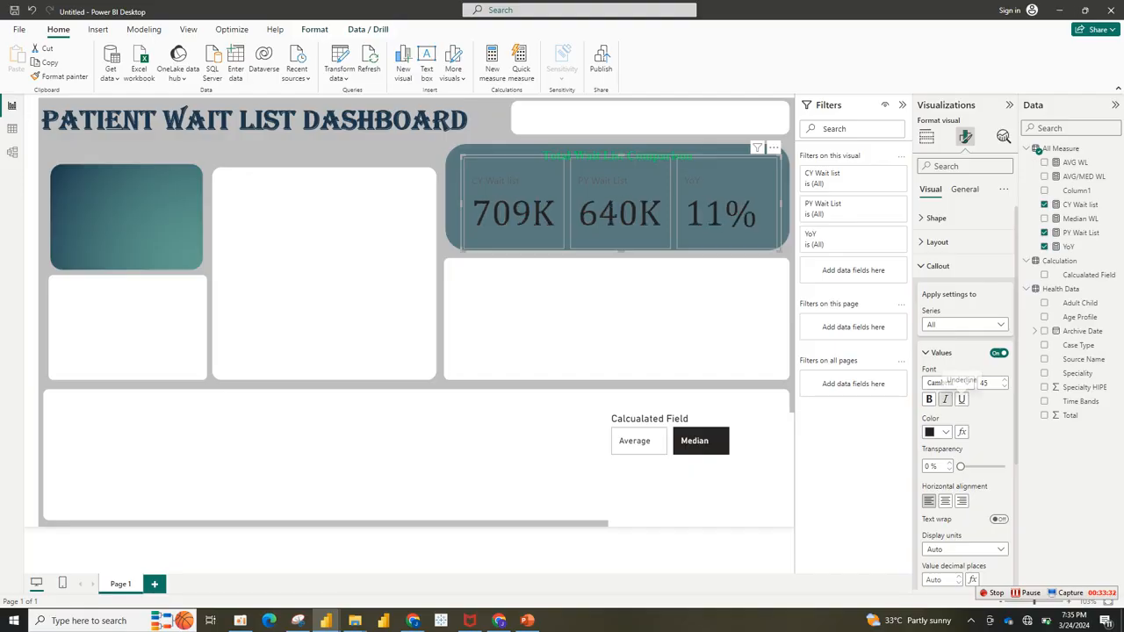
{"action": "left_click", "coordinate": [929, 400]}
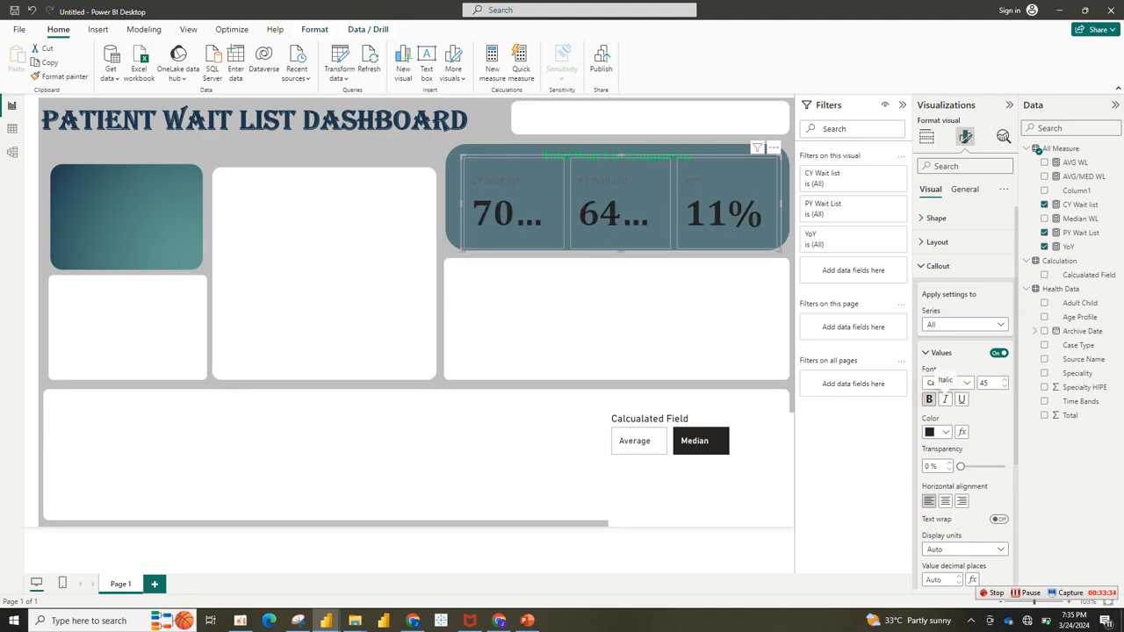
{"action": "left_click", "coordinate": [929, 400]}
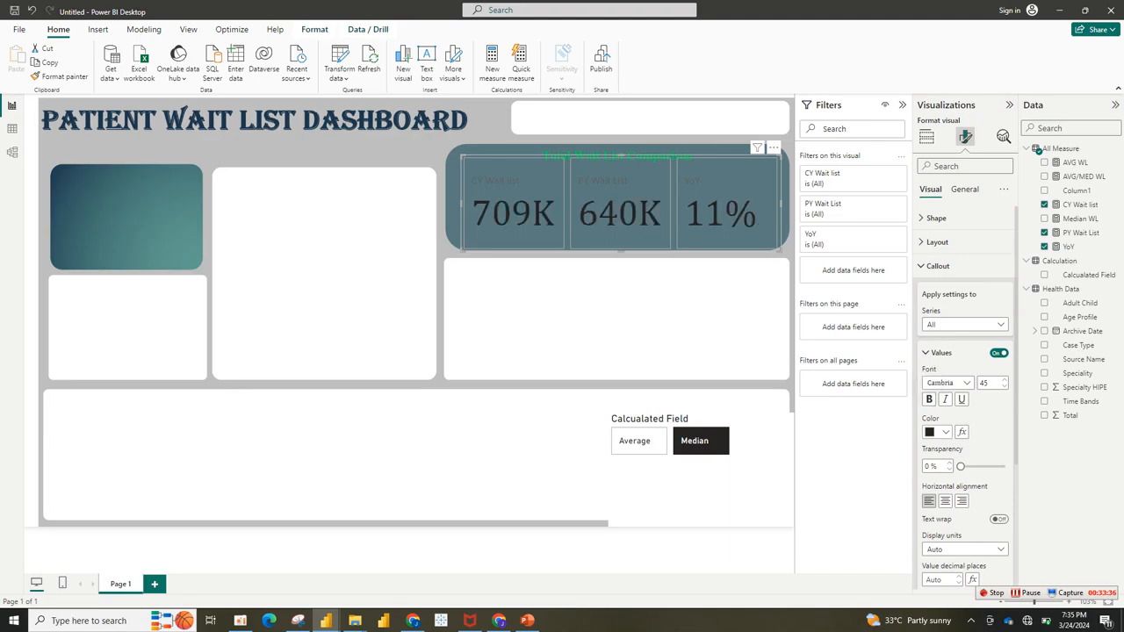
Step: Switch to the finished health report and copy the hex code of the callout value colour from its wait list comparison card
{"action": "left_click", "coordinate": [938, 431]}
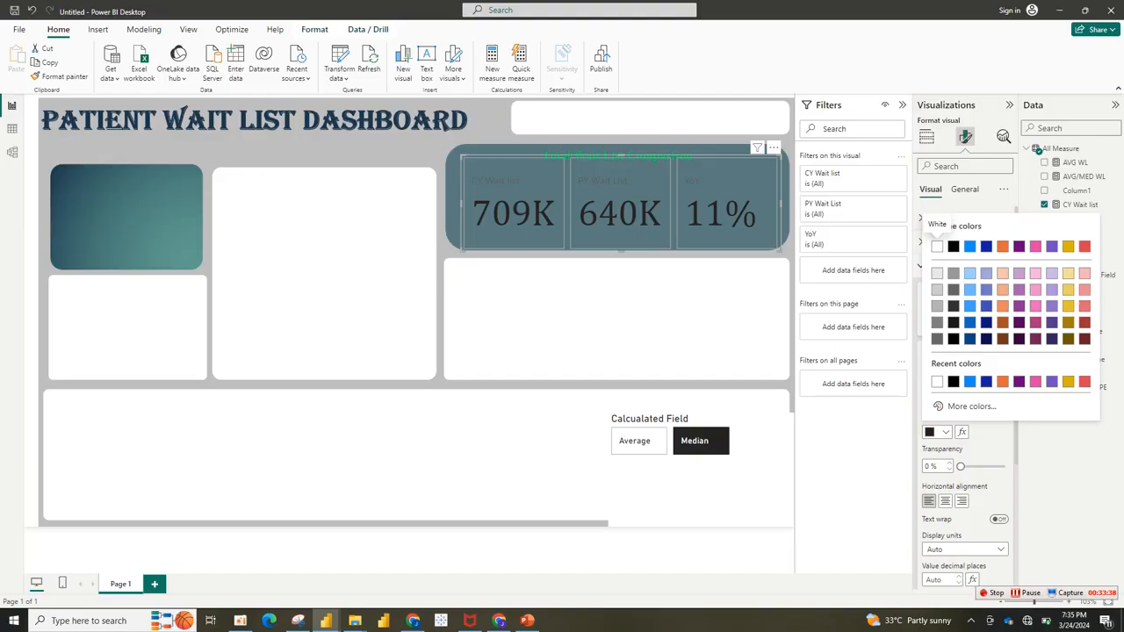
{"action": "left_click", "coordinate": [937, 431]}
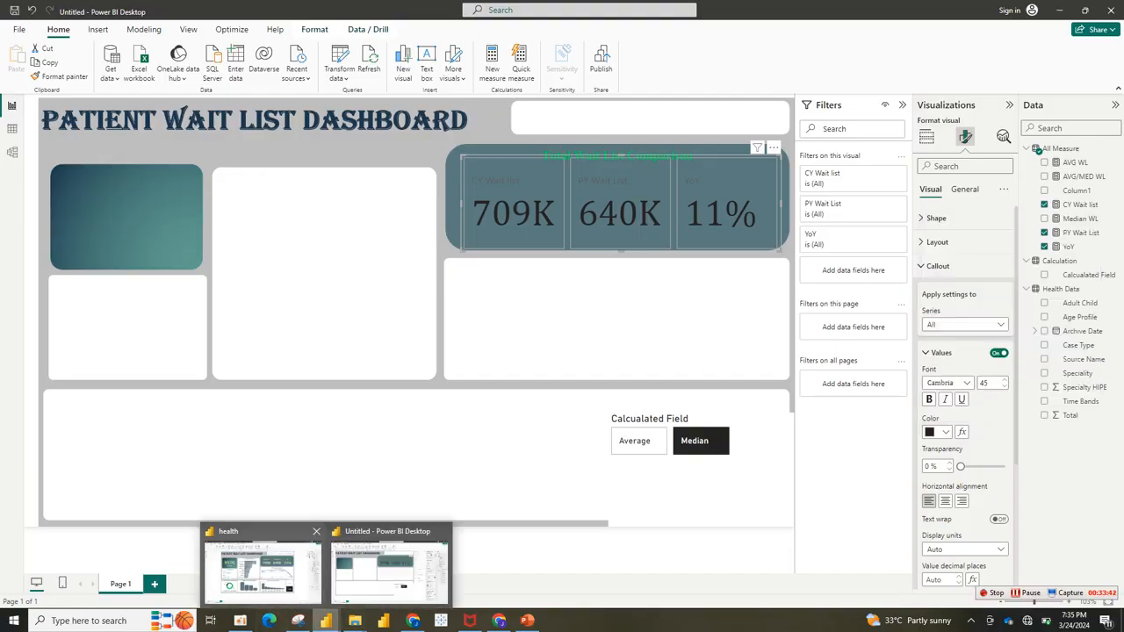
{"action": "left_click", "coordinate": [264, 565]}
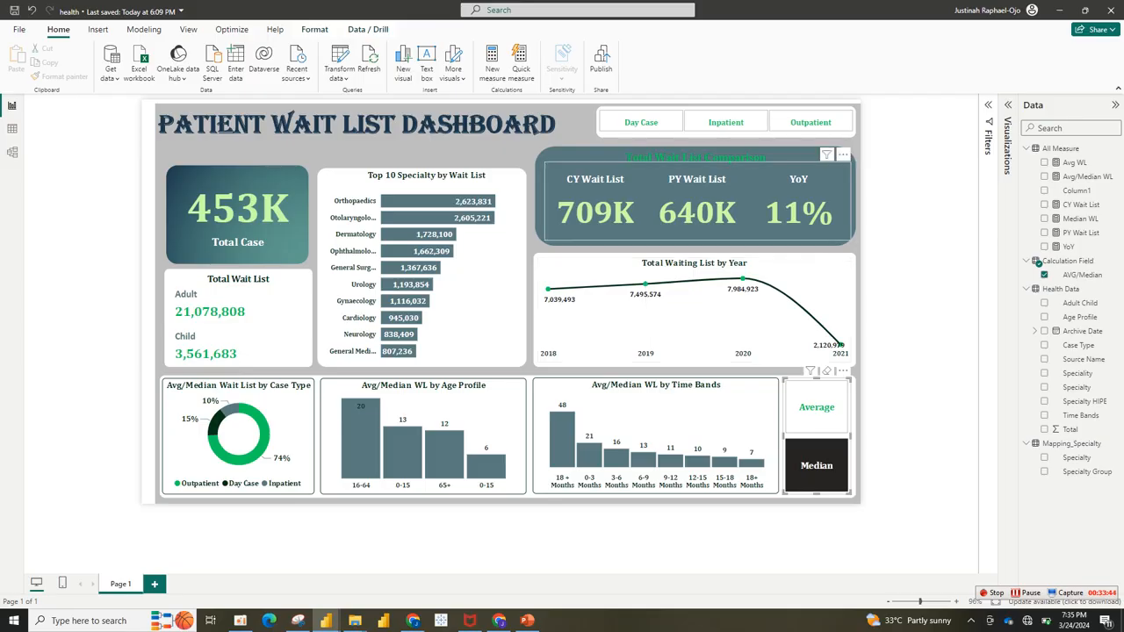
{"action": "left_click", "coordinate": [697, 201]}
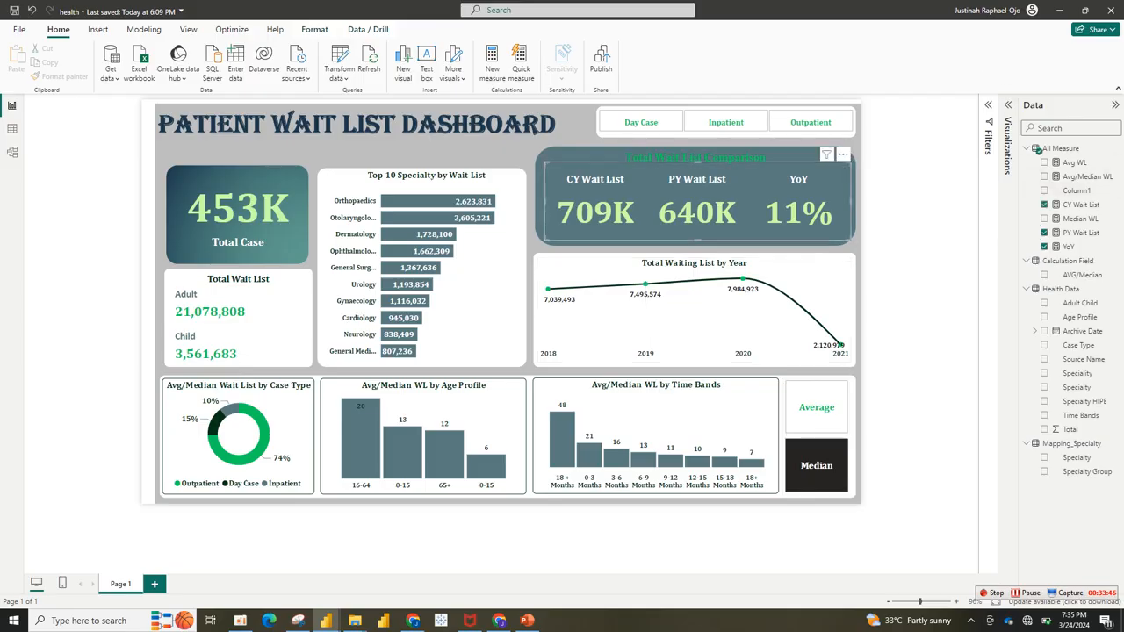
{"action": "left_click", "coordinate": [1008, 105]}
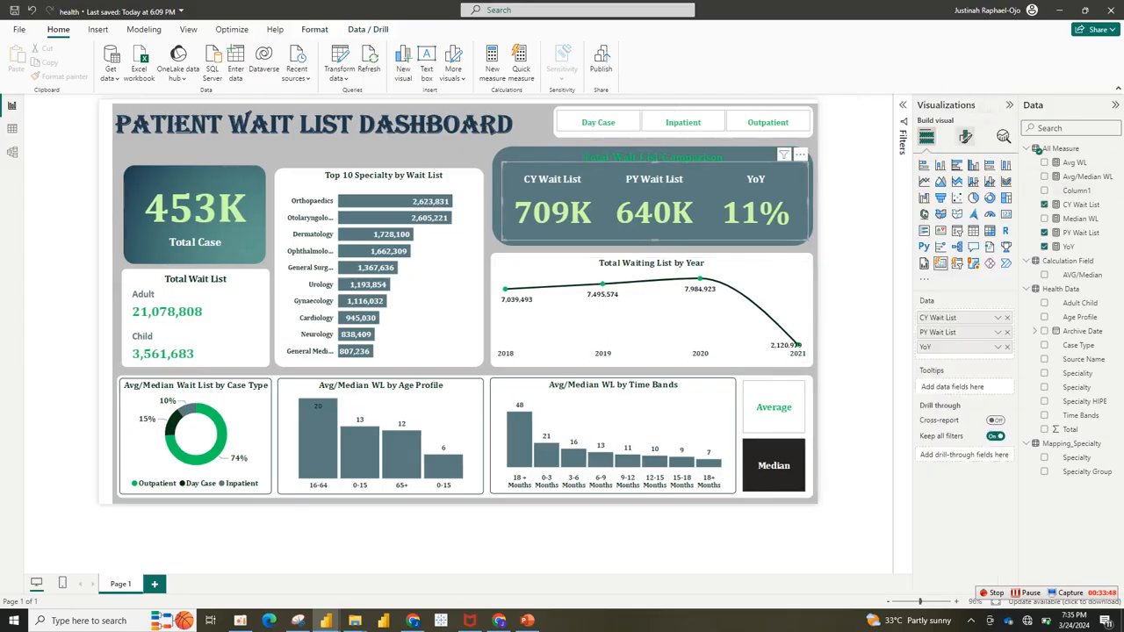
{"action": "left_click", "coordinate": [965, 136]}
{"action": "left_click", "coordinate": [938, 265]}
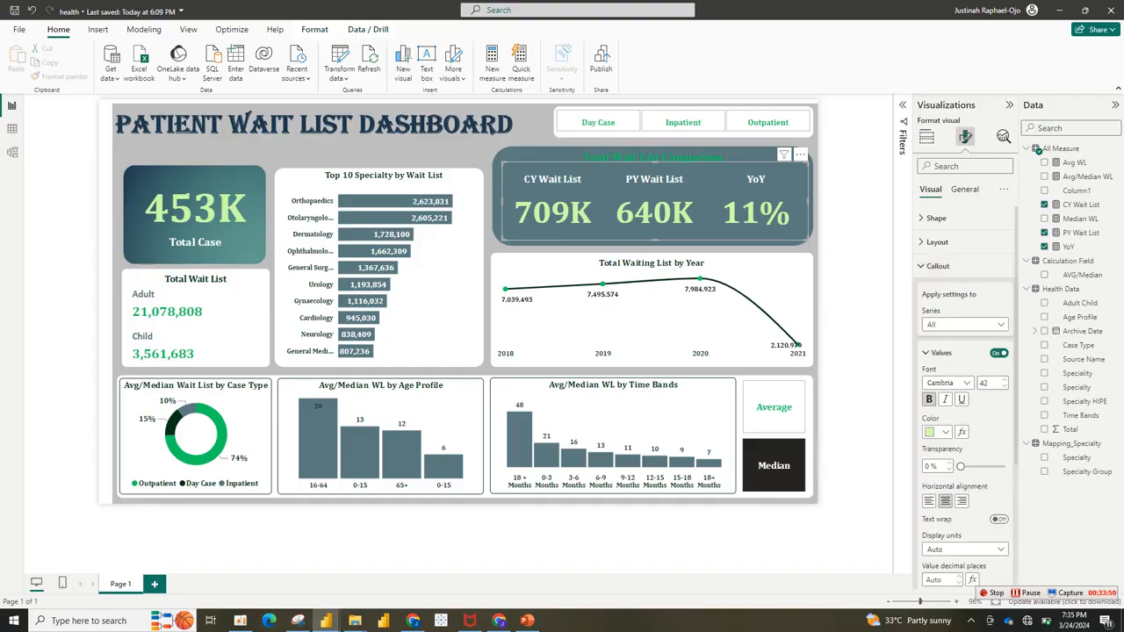
{"action": "left_click", "coordinate": [945, 431]}
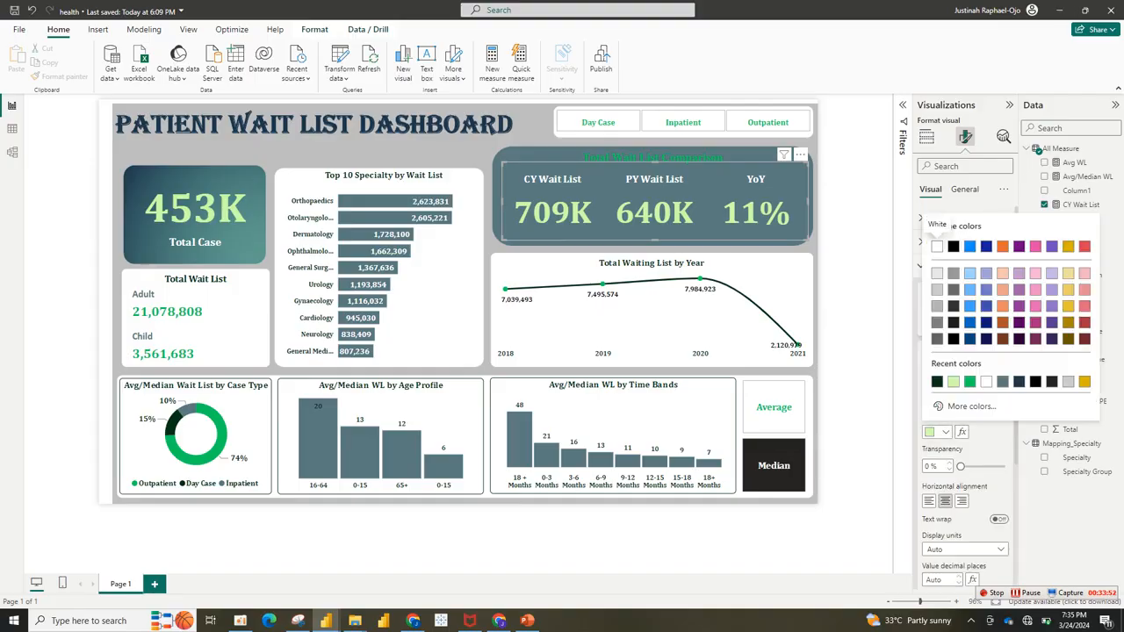
{"action": "left_click", "coordinate": [948, 401]}
{"action": "key", "text": "ctrl+c"}
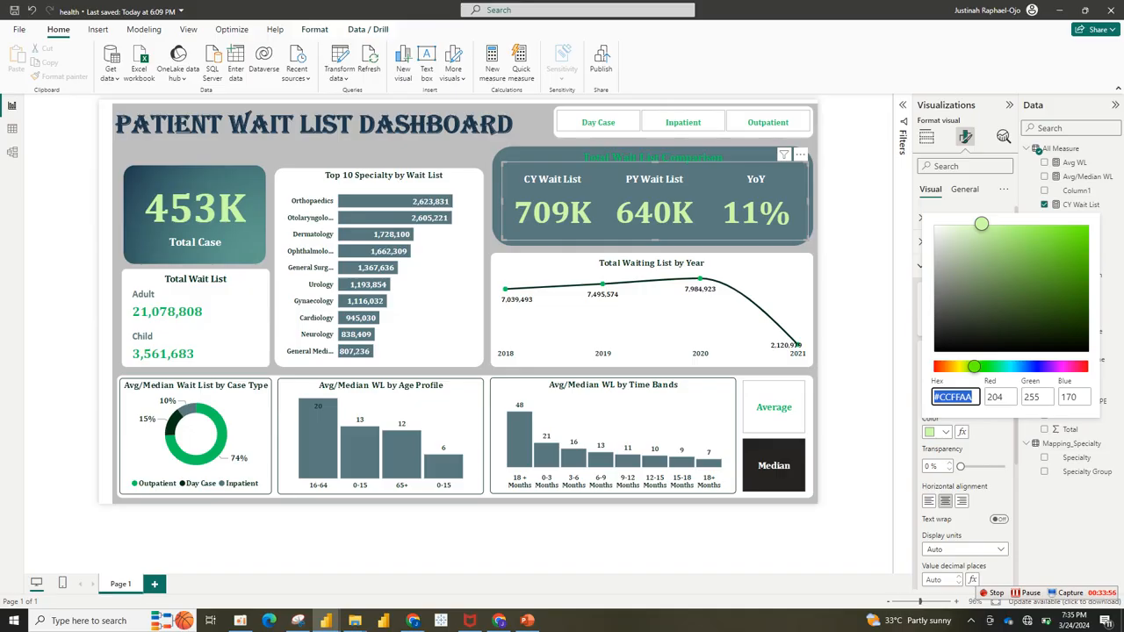
Step: Return to the untitled report and set the card visual's callout value colour to the copied hex code #CCFFAA
{"action": "mouse_move", "coordinate": [326, 620]}
{"action": "left_click", "coordinate": [389, 562]}
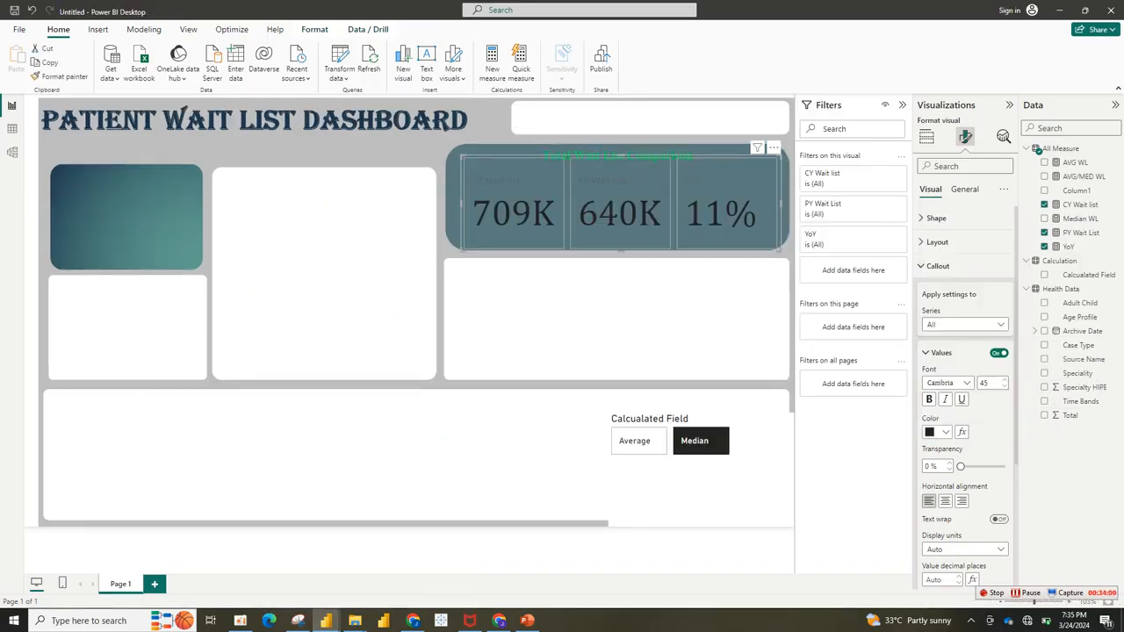
{"action": "left_click", "coordinate": [946, 432]}
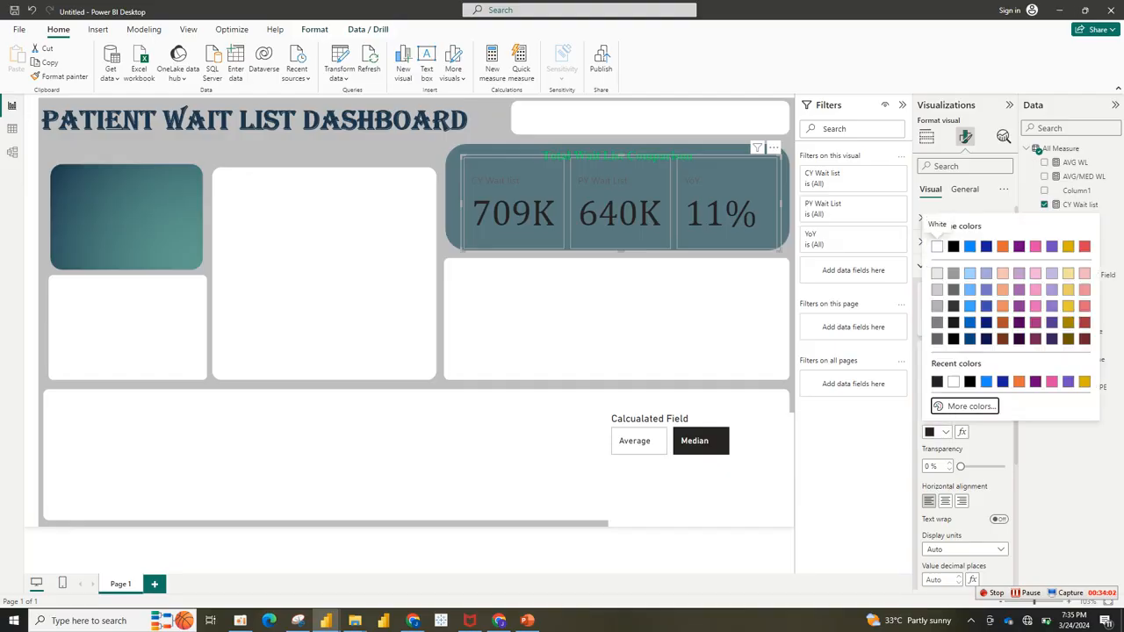
{"action": "left_click", "coordinate": [962, 404]}
{"action": "key", "text": "ctrl+v"}
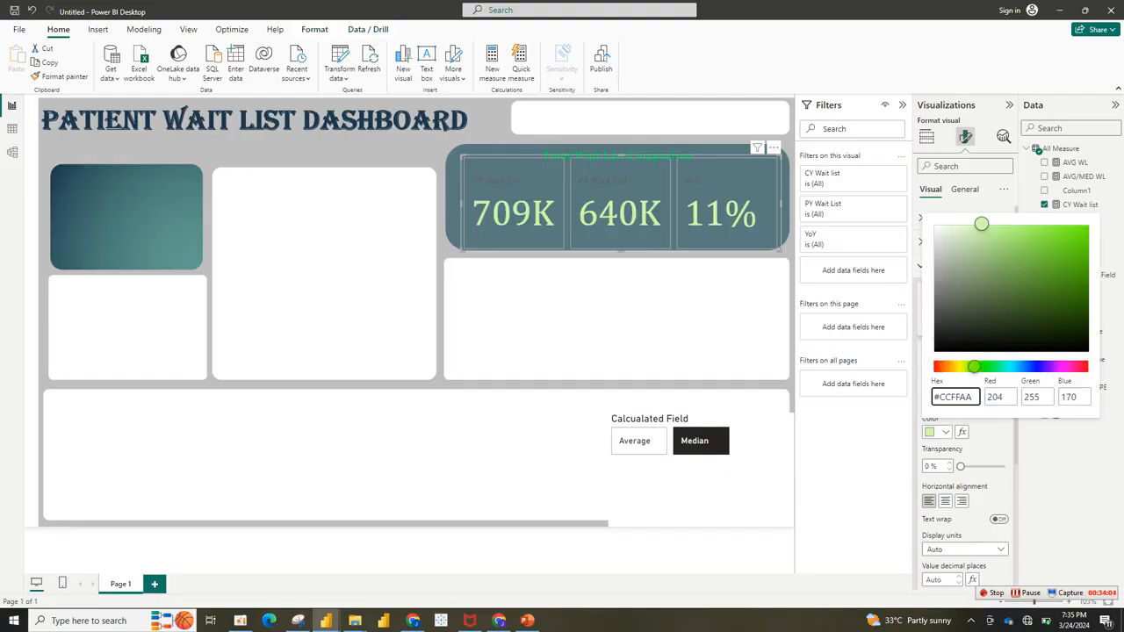
{"action": "key", "text": "Return"}
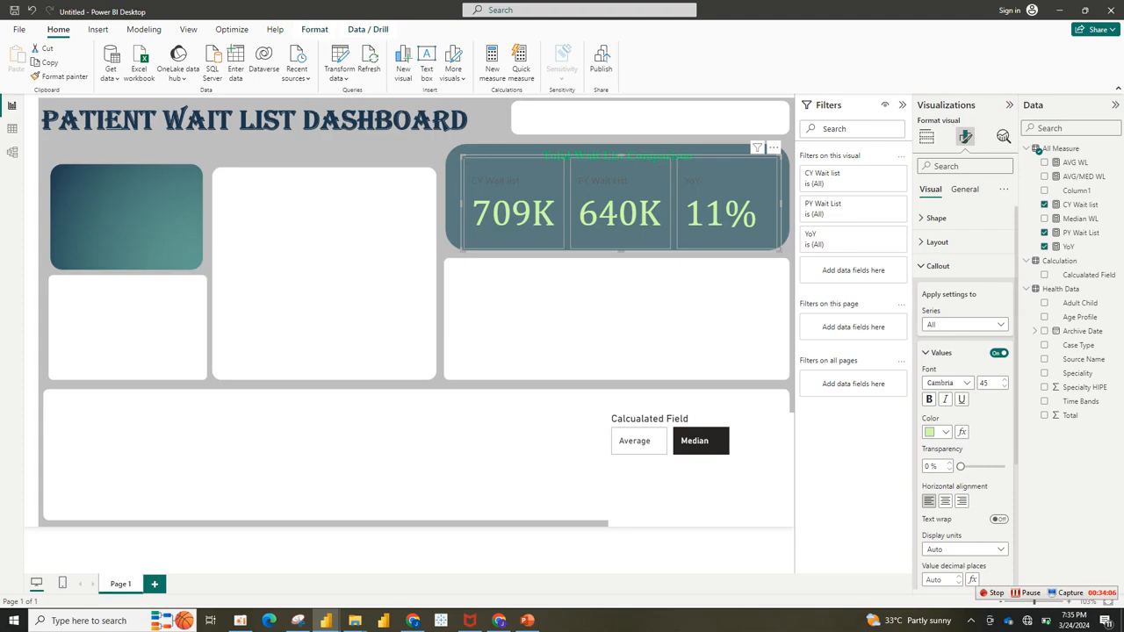
Step: Format the labels of all cards as white, bold Cambria at size 14
{"action": "left_click", "coordinate": [926, 353]}
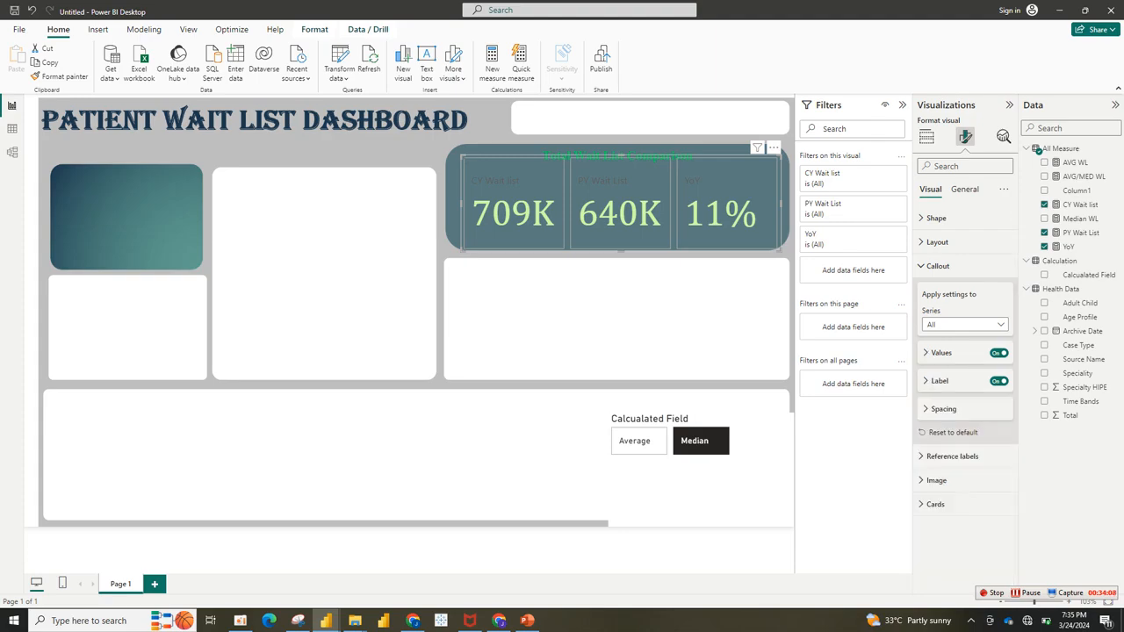
{"action": "left_click", "coordinate": [926, 381]}
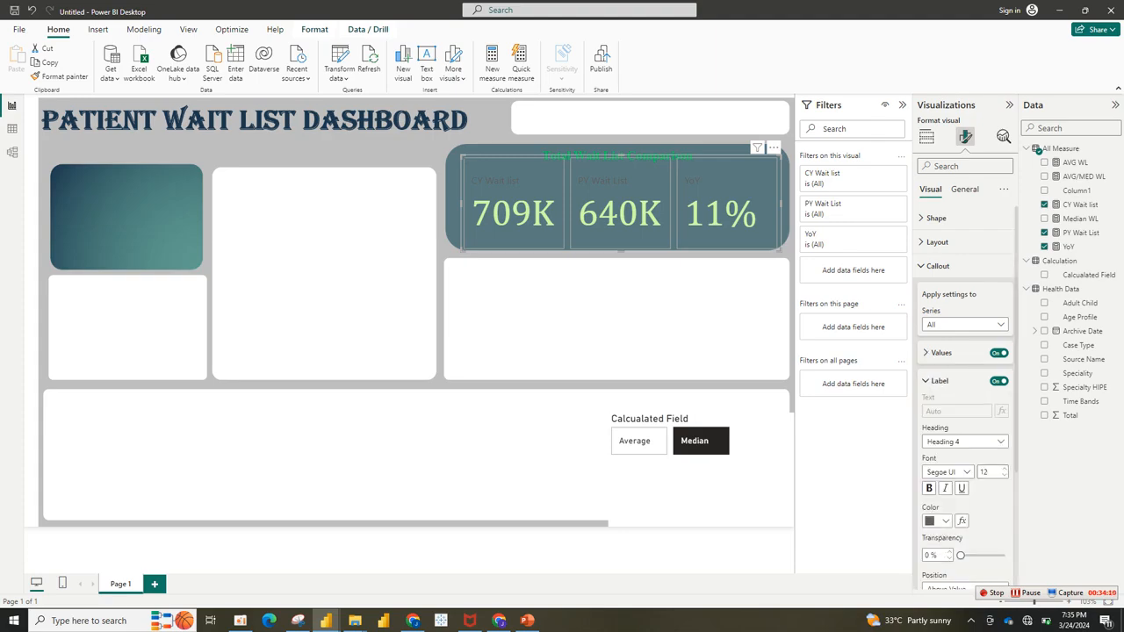
{"action": "left_click", "coordinate": [938, 521]}
{"action": "left_click", "coordinate": [937, 335]}
{"action": "left_click", "coordinate": [944, 471]}
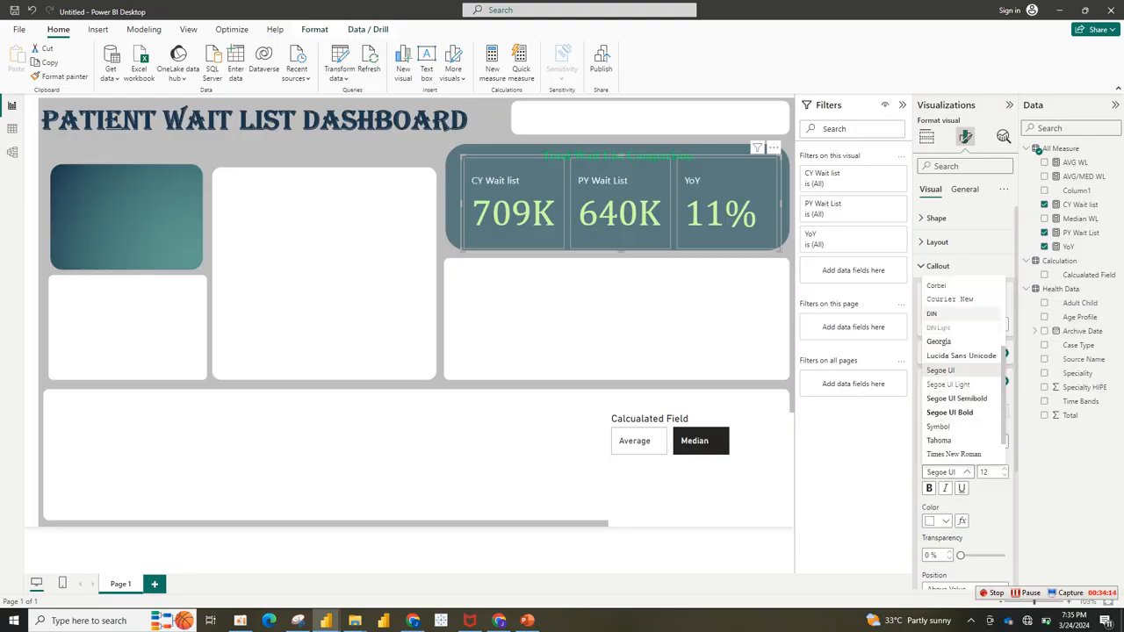
{"action": "scroll", "coordinate": [961, 369], "scroll_direction": "up", "scroll_amount": 3}
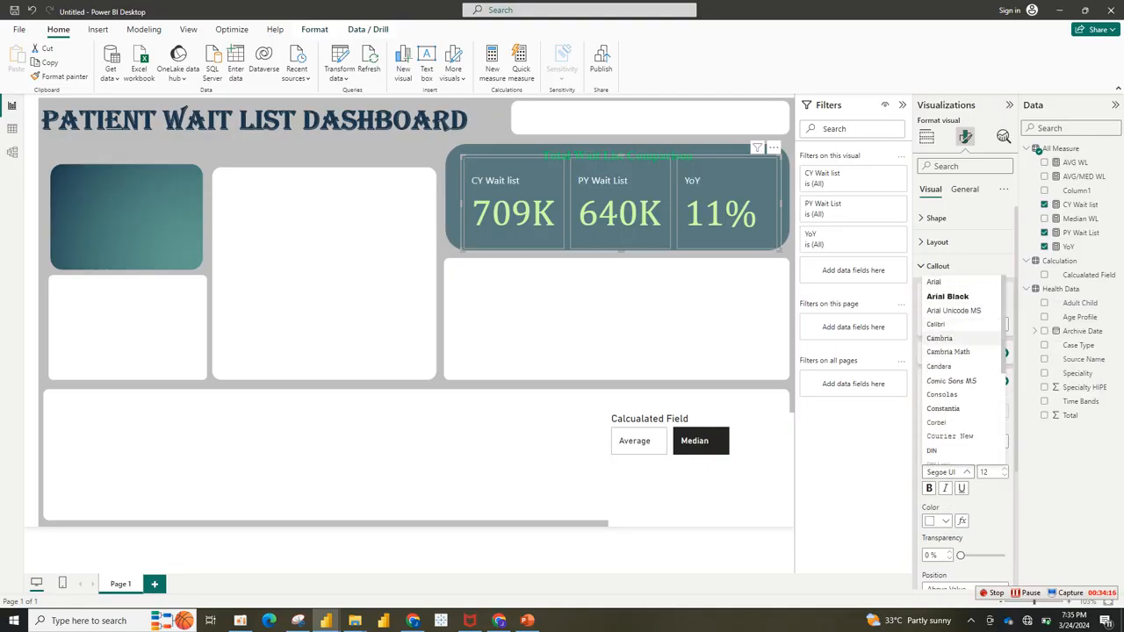
{"action": "left_click", "coordinate": [938, 338]}
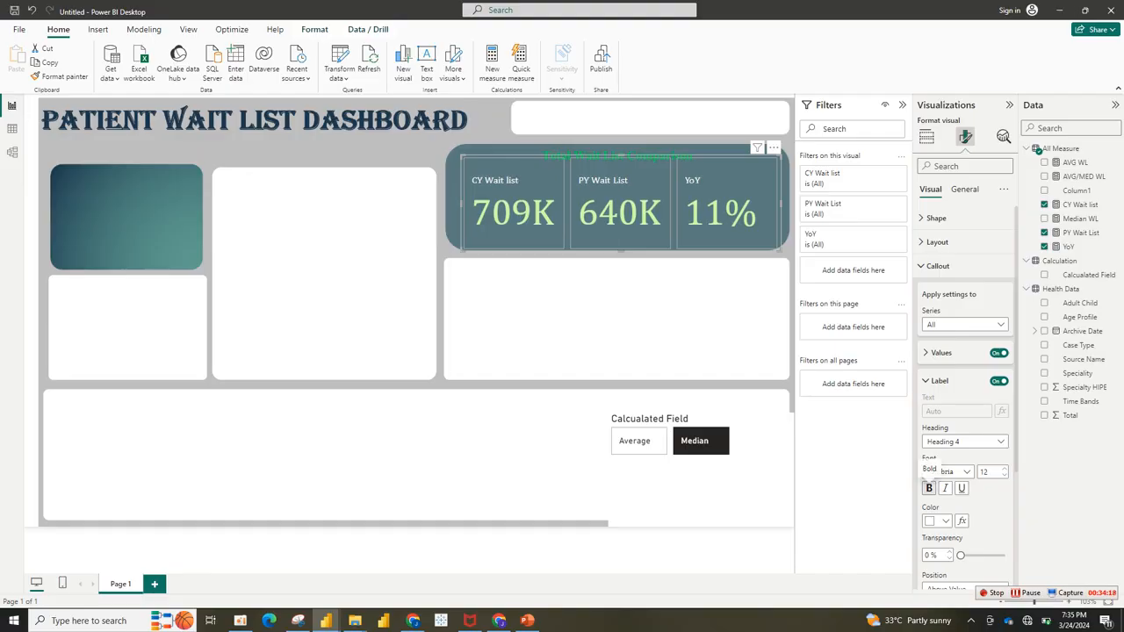
{"action": "left_click", "coordinate": [929, 488]}
{"action": "left_click", "coordinate": [1004, 469]}
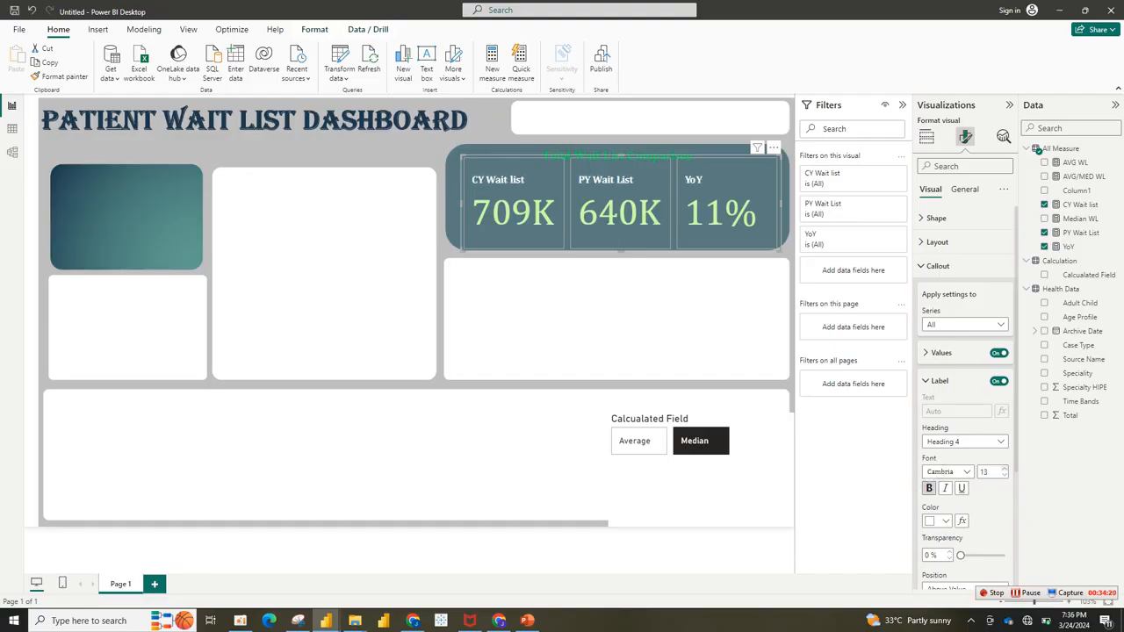
{"action": "left_click", "coordinate": [1004, 469]}
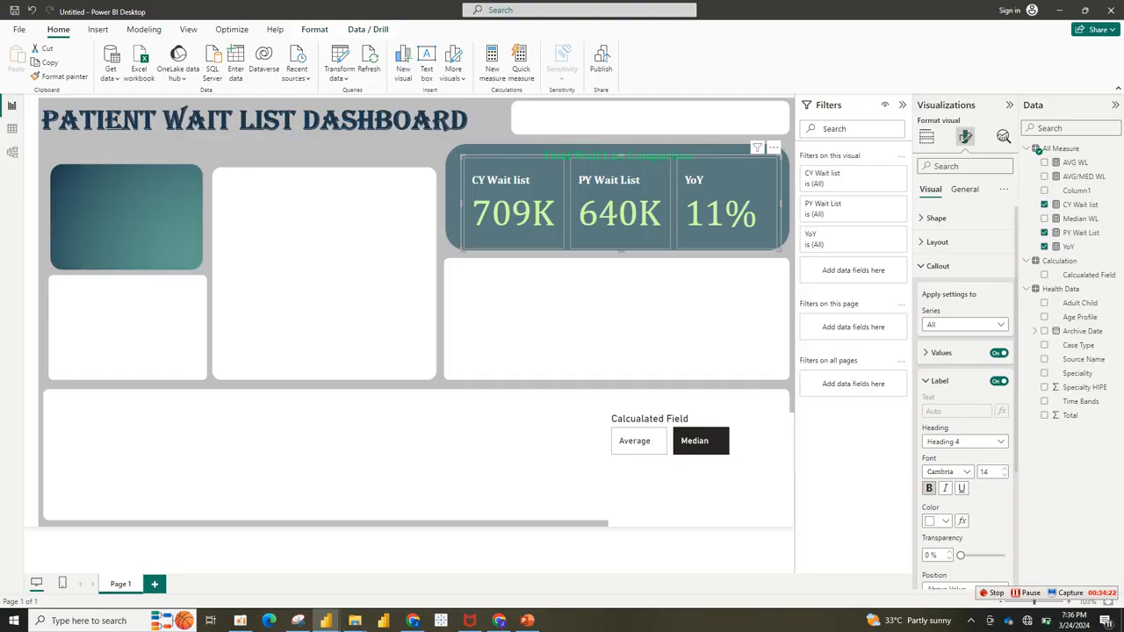
Step: Centre the callout values horizontally in all cards and make them bold
{"action": "left_click", "coordinate": [928, 381]}
{"action": "left_click", "coordinate": [927, 353]}
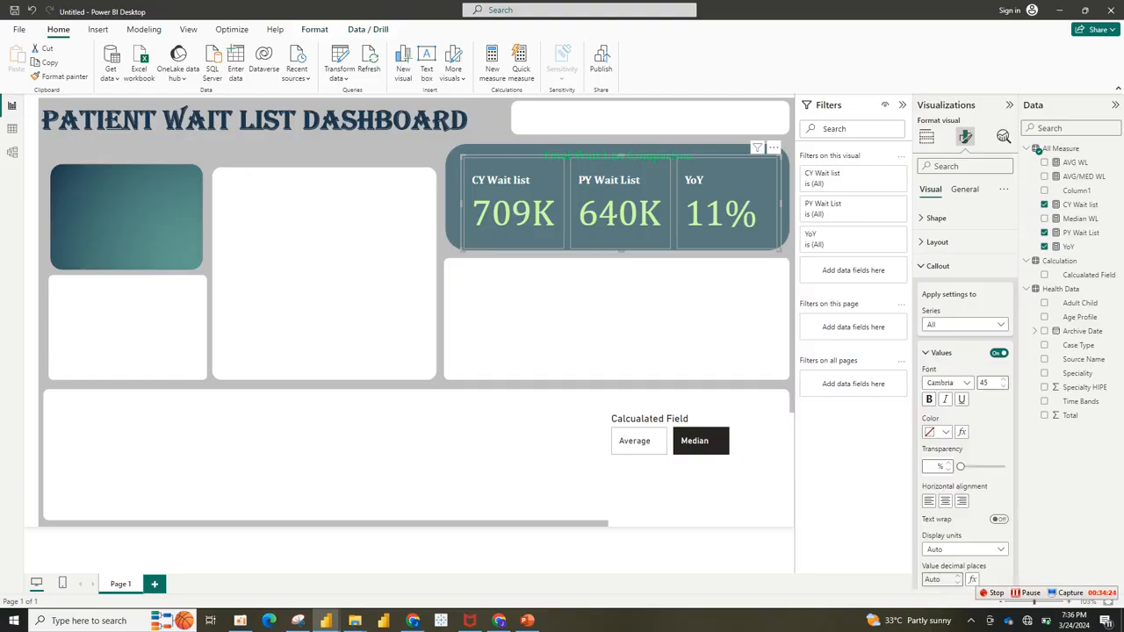
{"action": "left_click", "coordinate": [945, 502]}
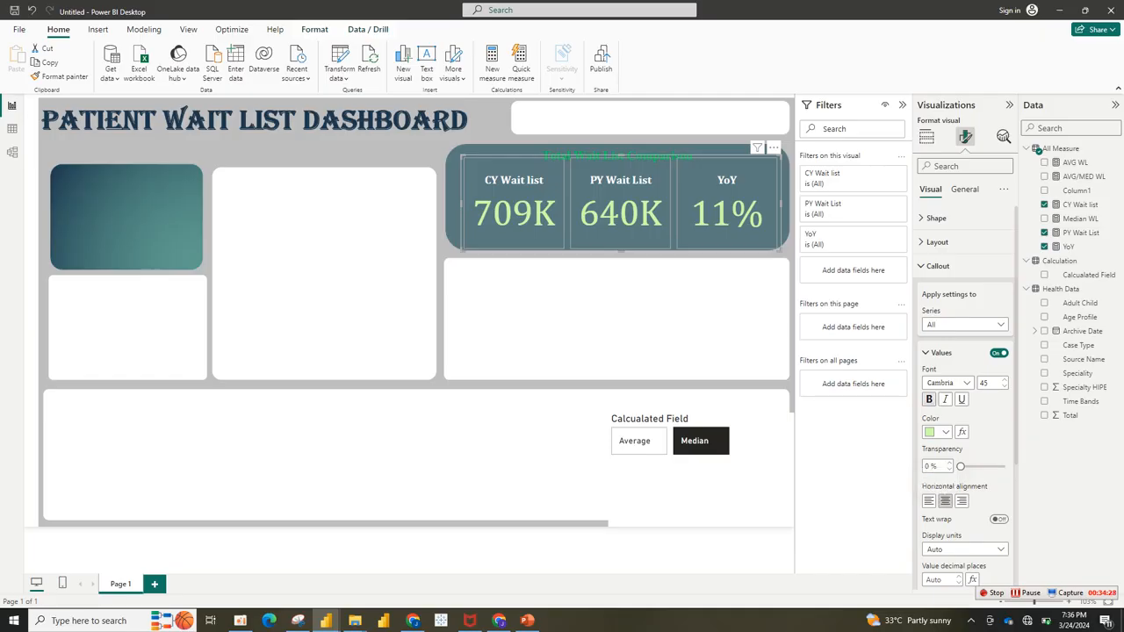
{"action": "left_click", "coordinate": [929, 399]}
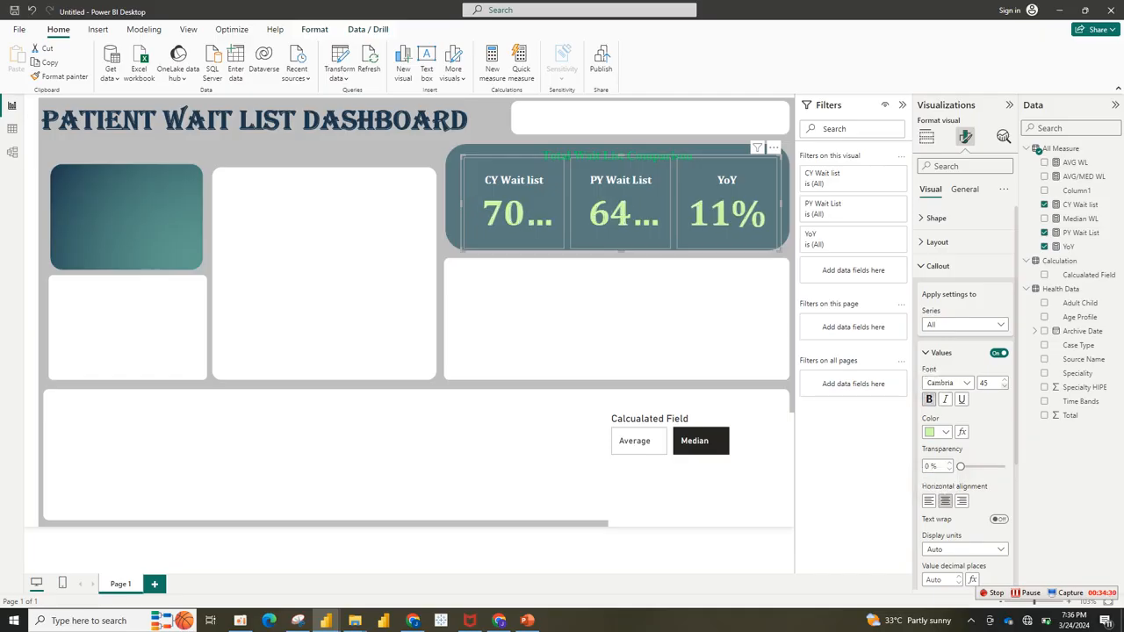
Step: Set the callout values' font size to 35
{"action": "left_click", "coordinate": [984, 383]}
{"action": "type", "text": "30"}
{"action": "key", "text": "Return"}
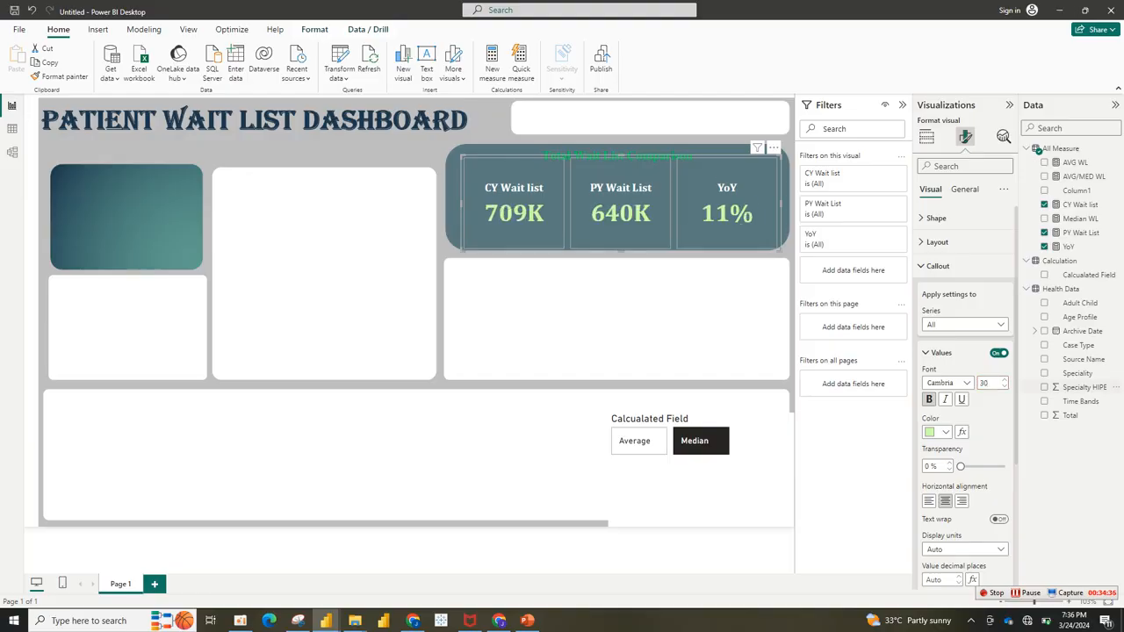
{"action": "double_click", "coordinate": [984, 383]}
{"action": "type", "text": "35"}
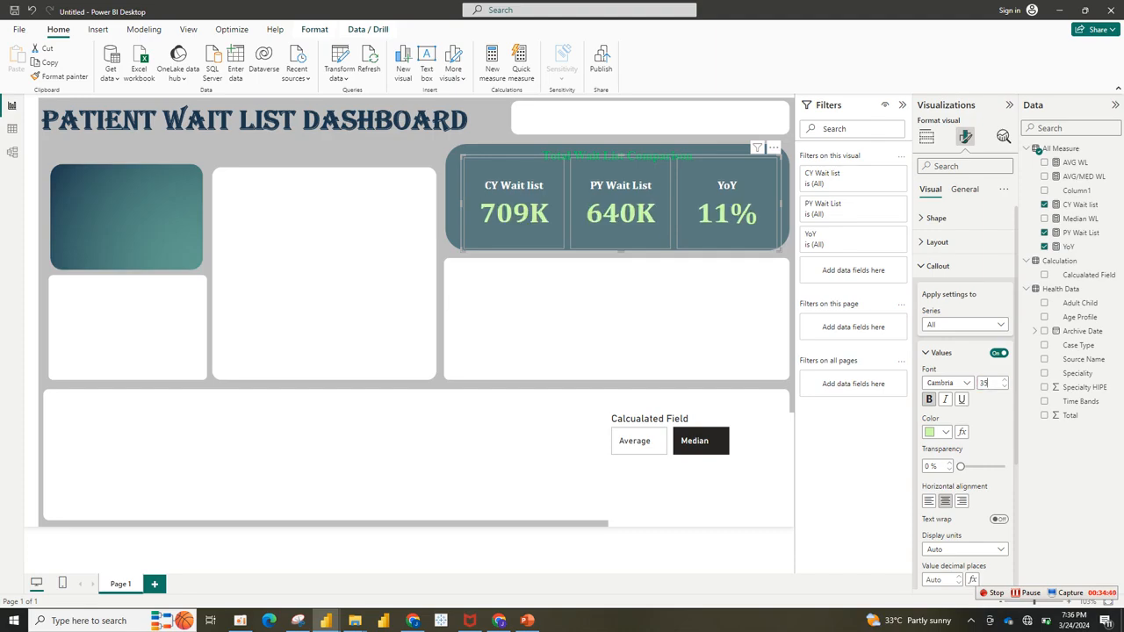
{"action": "left_click", "coordinate": [649, 325]}
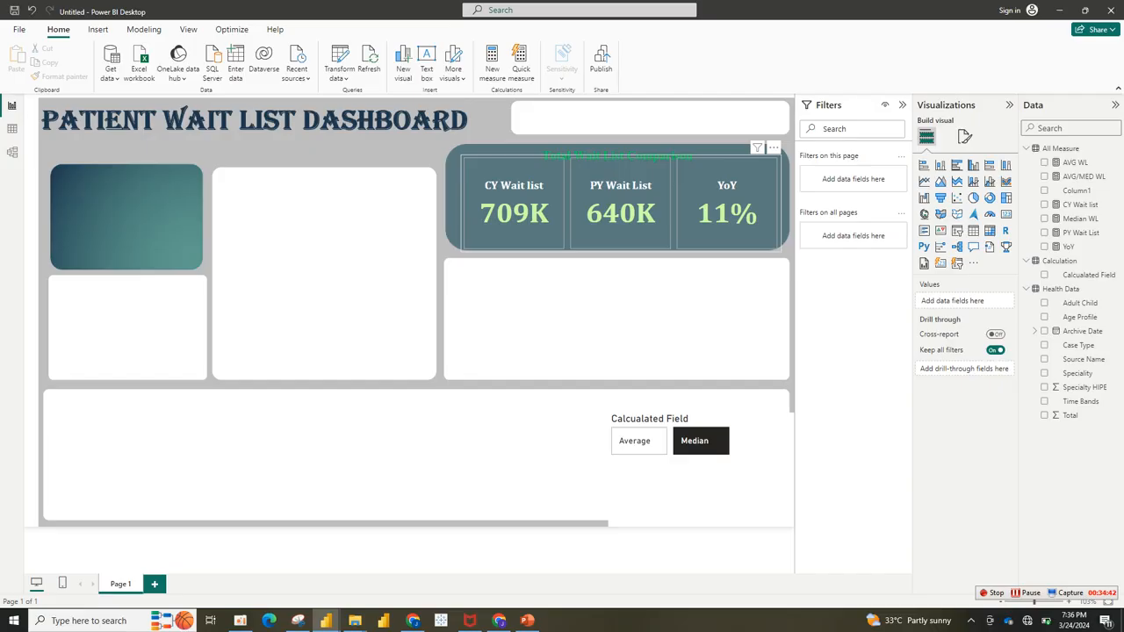
Step: Enlarge the CY Wait list, PY Wait List and YoY card visual to span the full width of the teal banner
{"action": "left_click", "coordinate": [620, 202]}
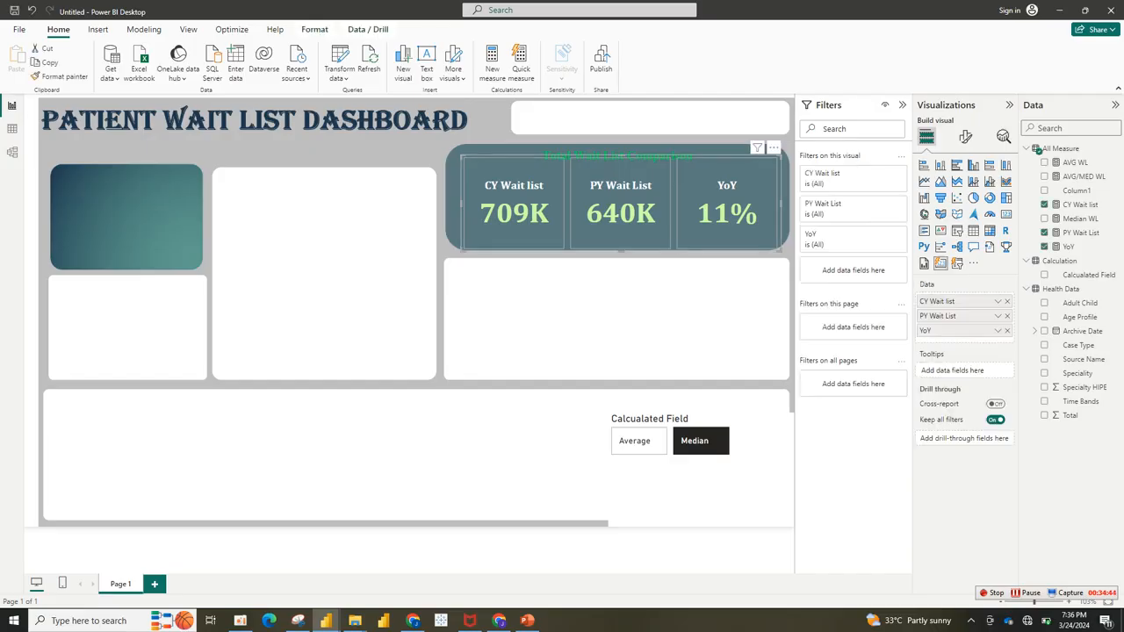
{"action": "left_click_drag", "start_coordinate": [461, 155], "coordinate": [440, 149]}
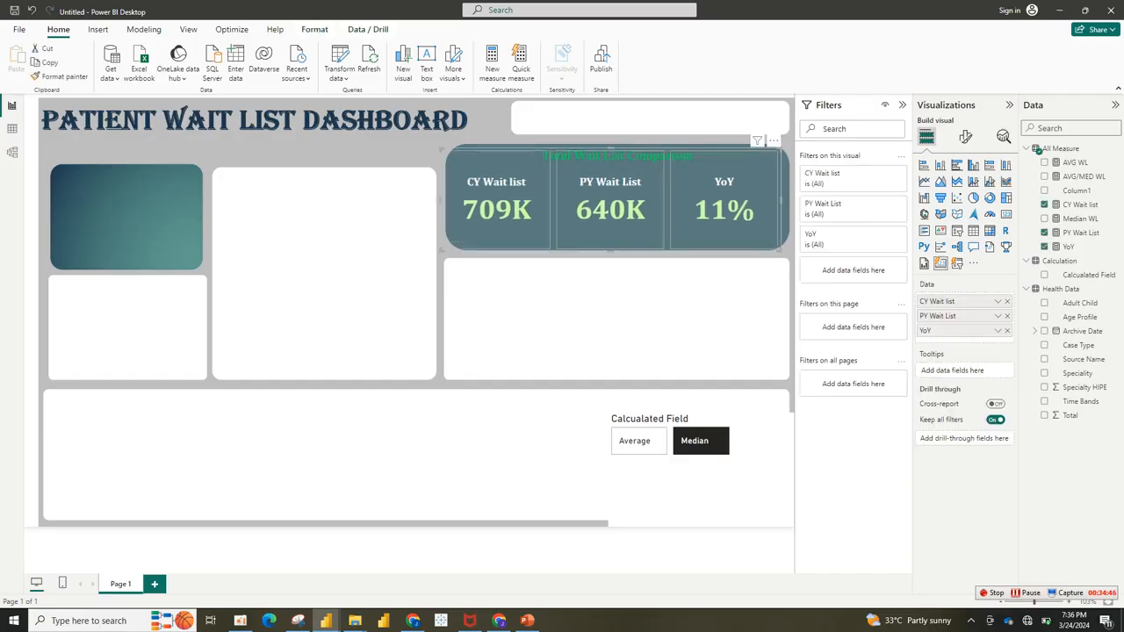
{"action": "left_click_drag", "start_coordinate": [780, 250], "coordinate": [794, 252]}
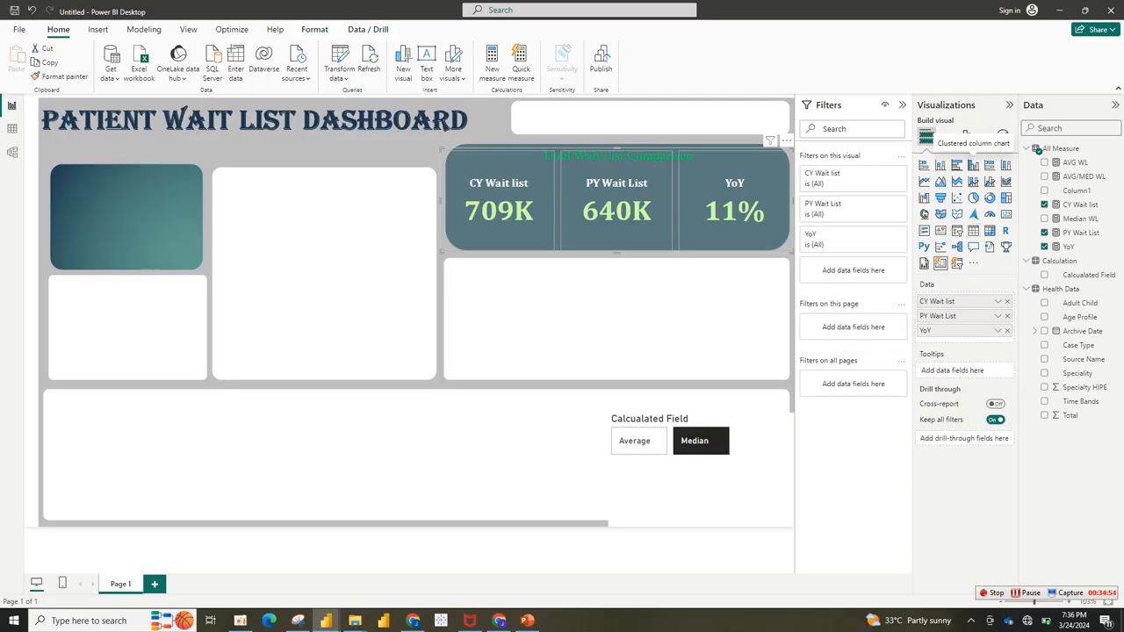
Step: Turn off the border for all cards in the CY Wait list, PY Wait List and YoY card visual
{"action": "left_click", "coordinate": [965, 137]}
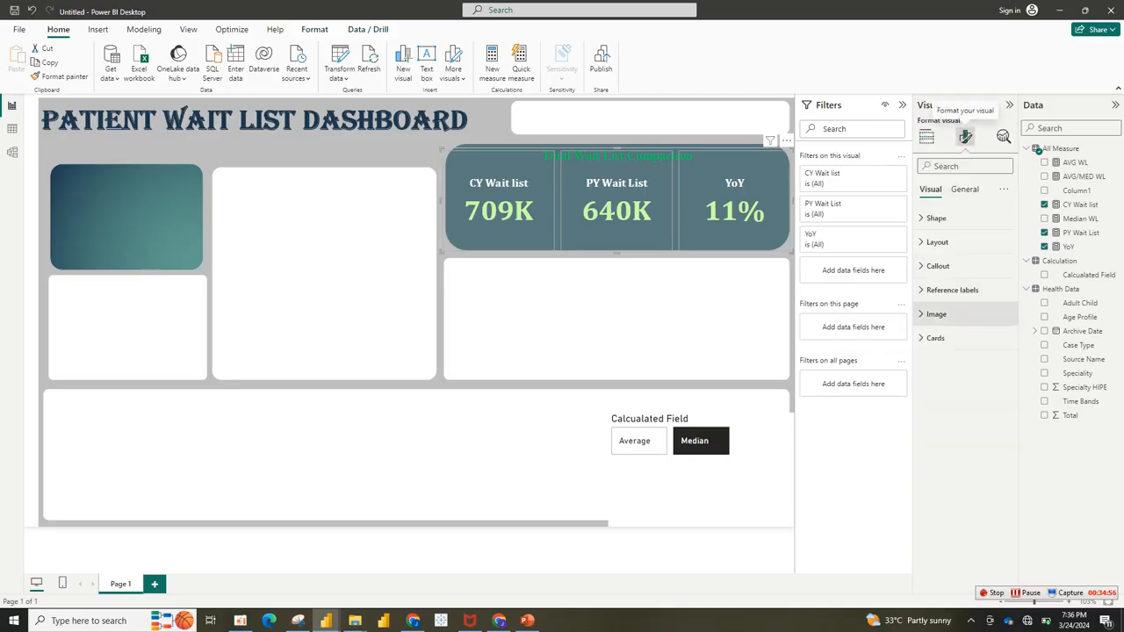
{"action": "left_click", "coordinate": [936, 313]}
{"action": "left_click", "coordinate": [936, 313]}
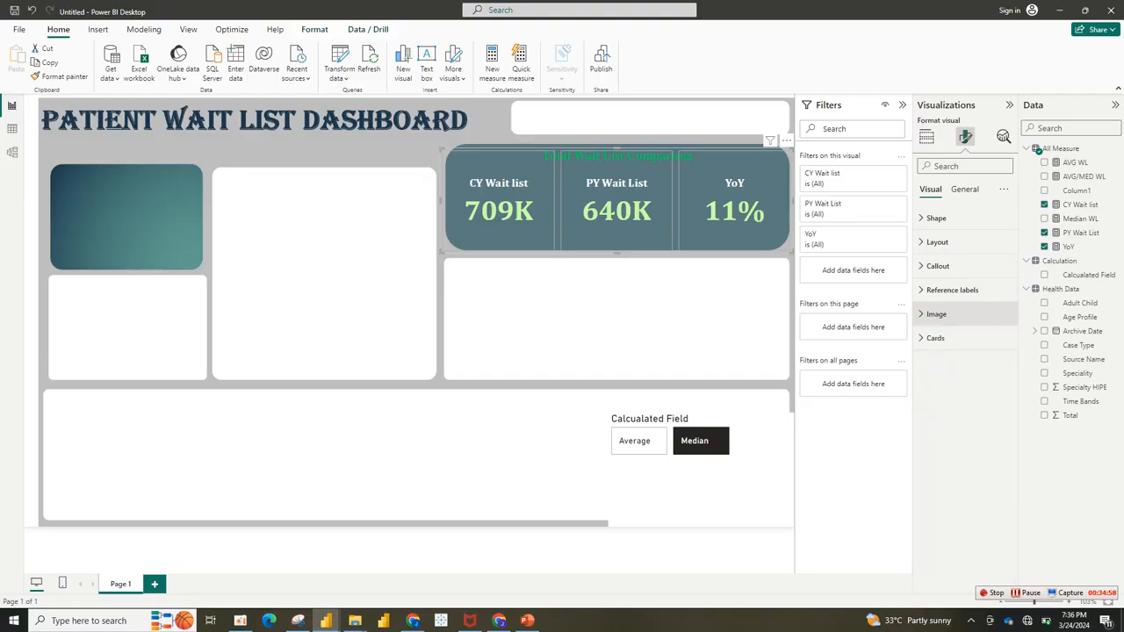
{"action": "left_click", "coordinate": [935, 338]}
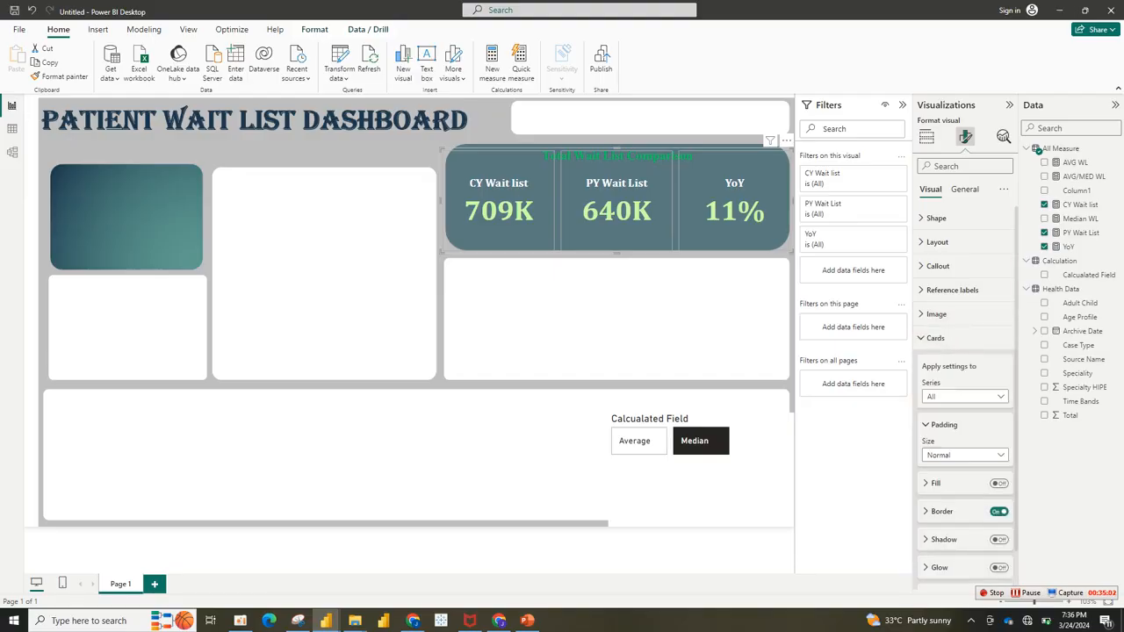
{"action": "left_click", "coordinate": [941, 511]}
{"action": "left_click", "coordinate": [936, 541]}
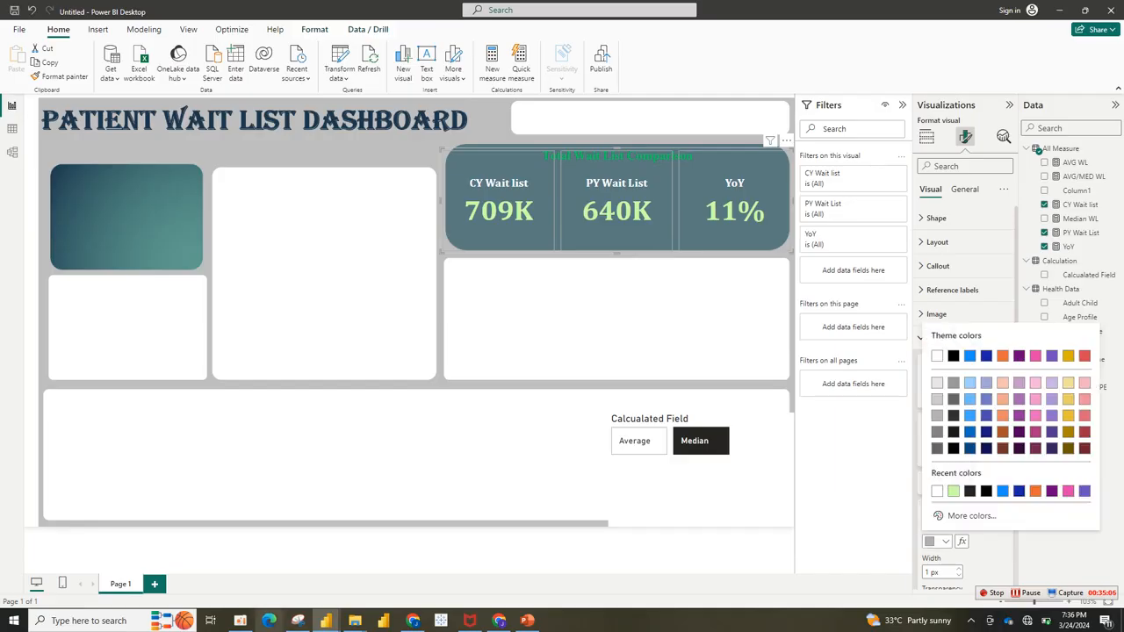
{"action": "mouse_move", "coordinate": [326, 619]}
{"action": "left_click", "coordinate": [263, 575]}
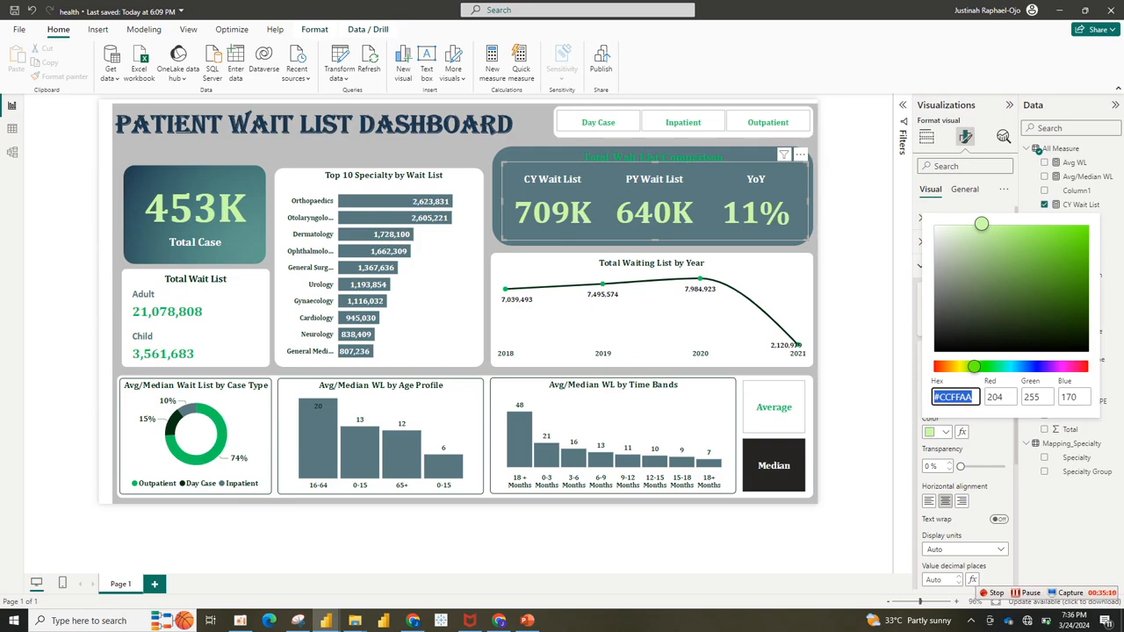
{"action": "mouse_move", "coordinate": [325, 619]}
{"action": "left_click", "coordinate": [390, 562]}
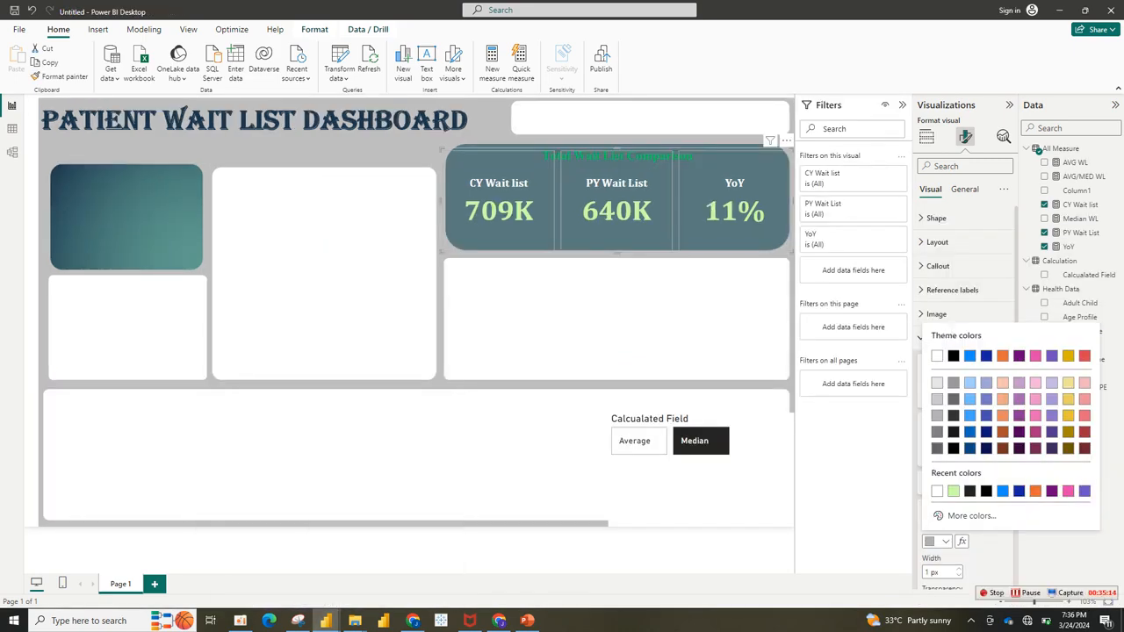
{"action": "left_click", "coordinate": [936, 355]}
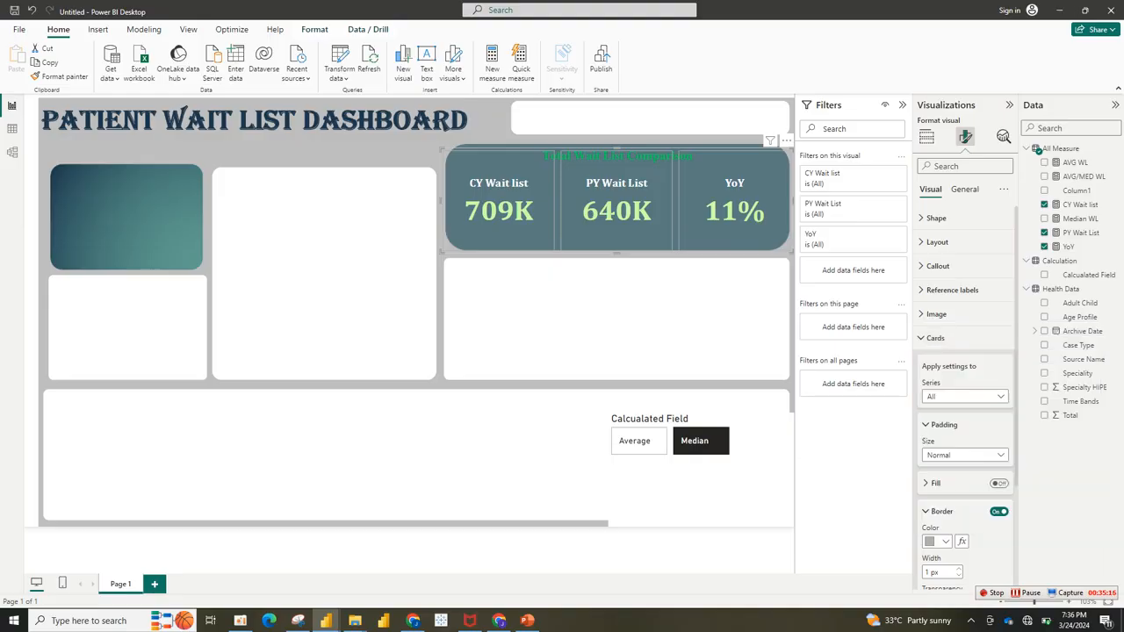
{"action": "left_click", "coordinate": [999, 511]}
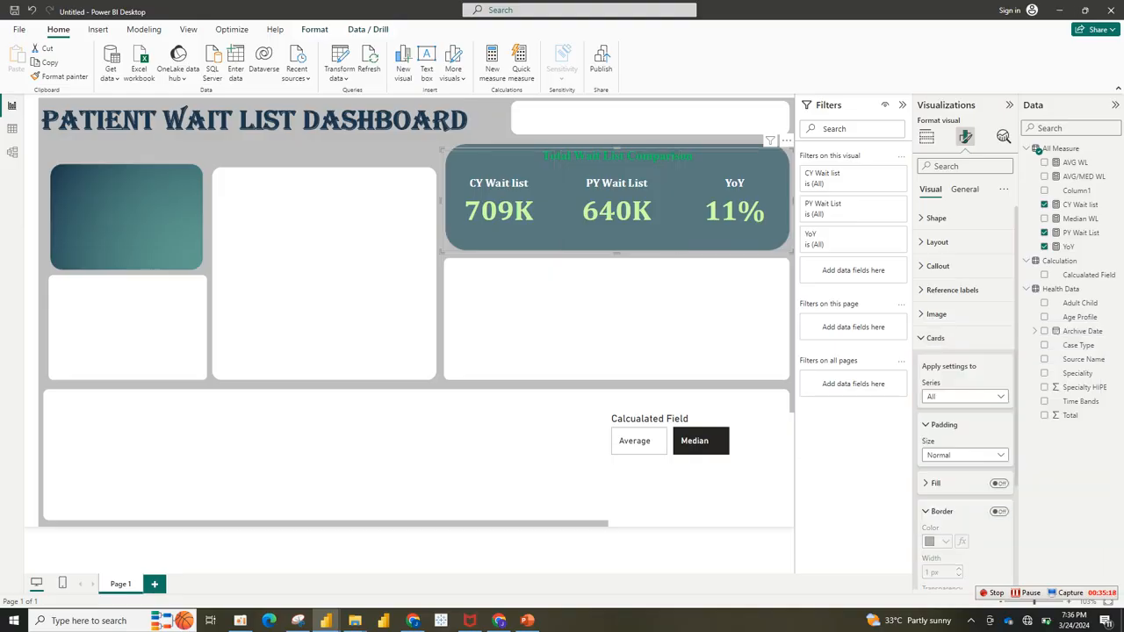
Step: Duplicate the wait list card visual and place the copy over the gradient tile below the dashboard title
{"action": "left_click", "coordinate": [667, 325]}
{"action": "left_click", "coordinate": [672, 232]}
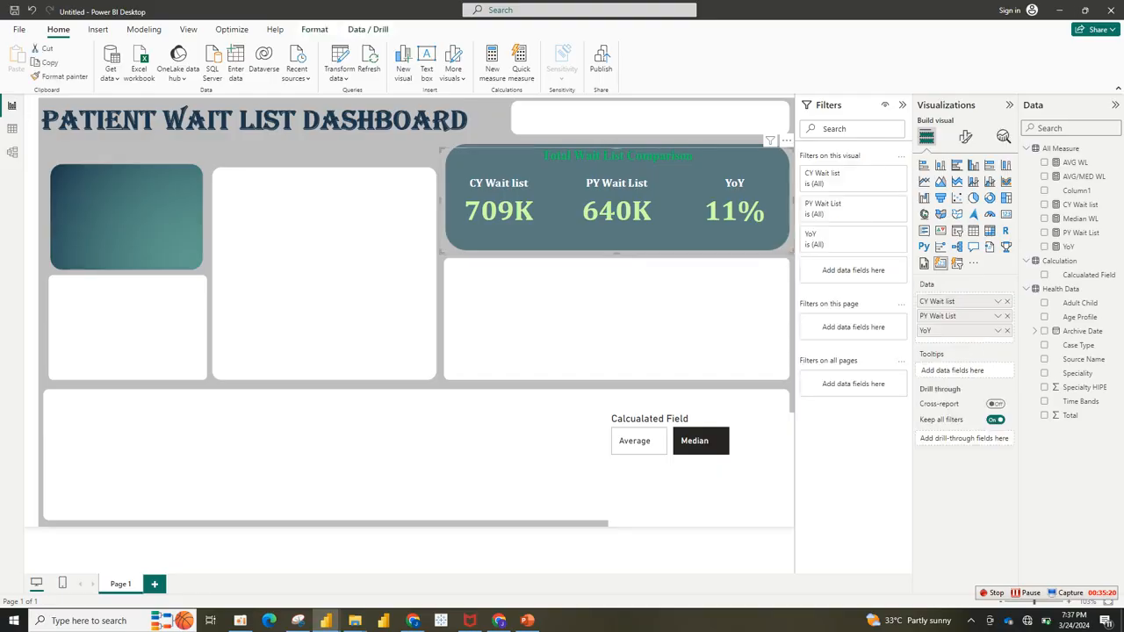
{"action": "key", "text": "ctrl+c"}
{"action": "key", "text": "ctrl+v"}
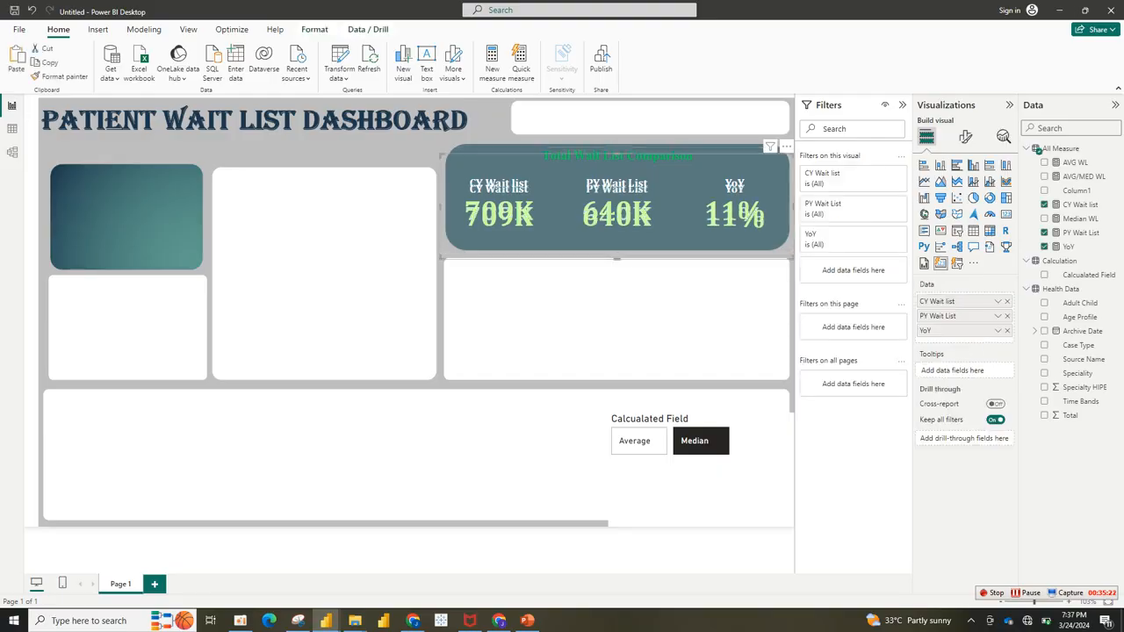
{"action": "left_click_drag", "start_coordinate": [659, 212], "coordinate": [263, 216]}
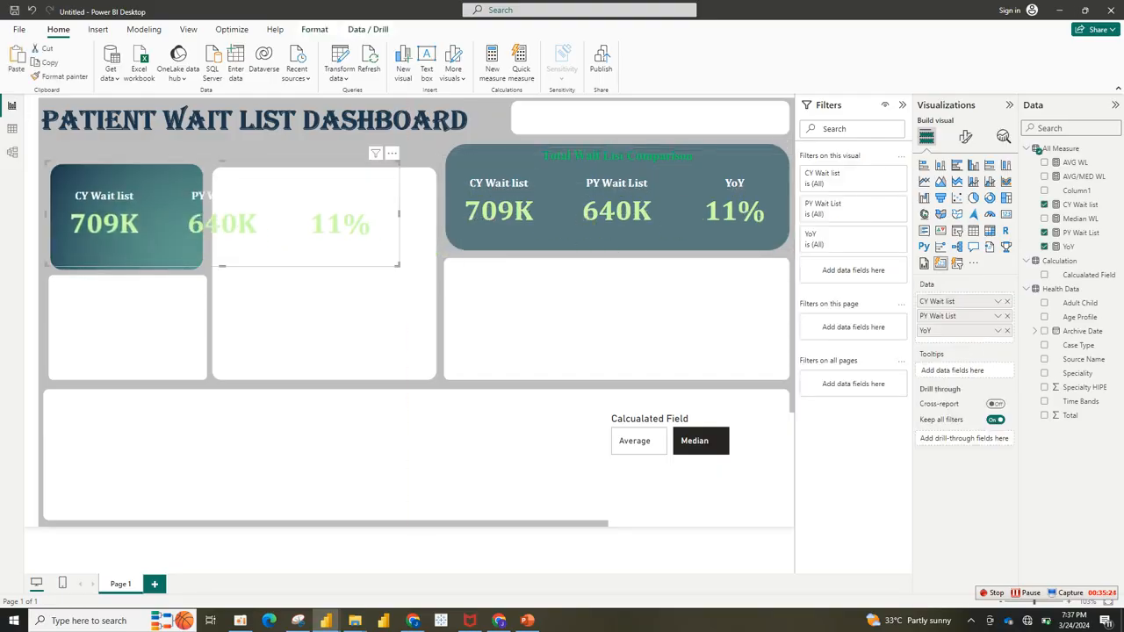
Step: Remove YoY and PY Wait List from the copied card and narrow it to the width of the gradient tile
{"action": "left_click", "coordinate": [1007, 331]}
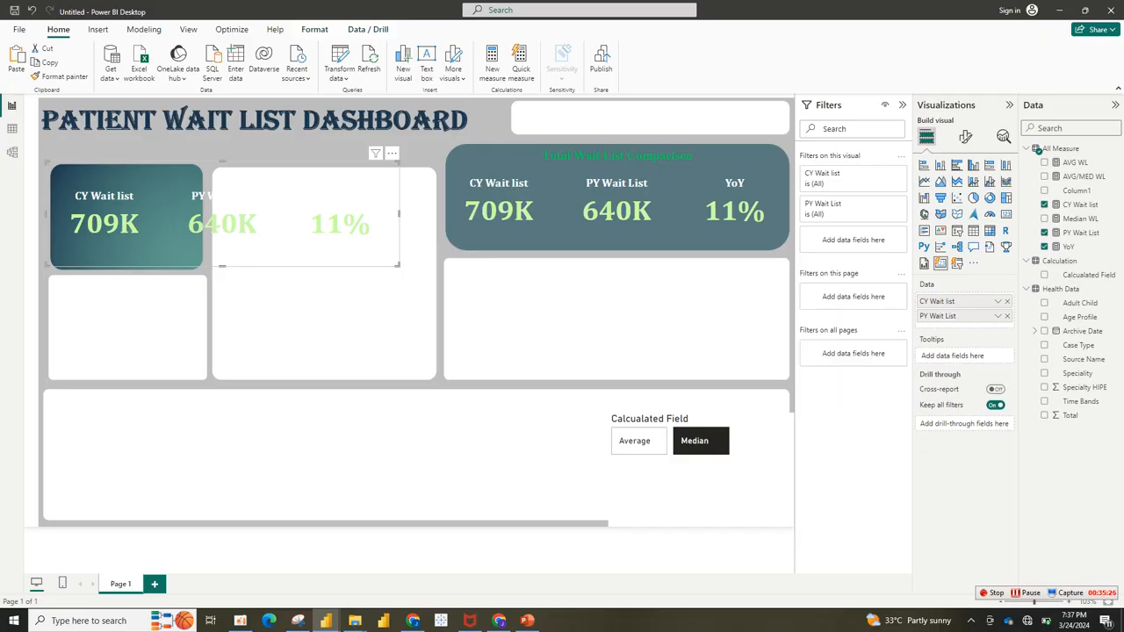
{"action": "left_click", "coordinate": [1007, 316]}
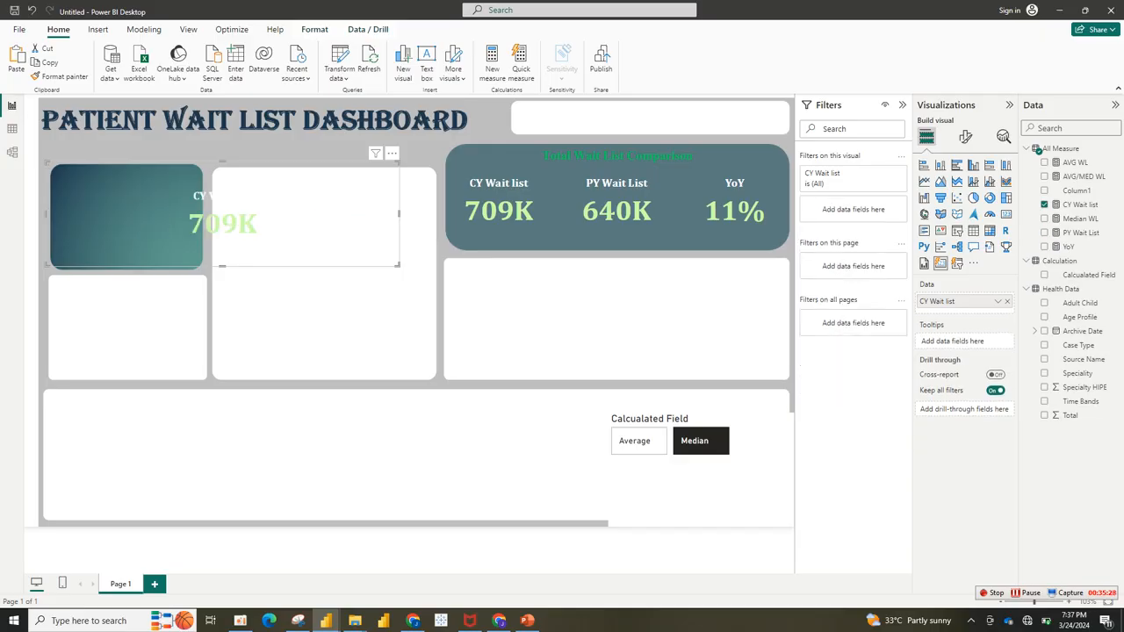
{"action": "left_click_drag", "start_coordinate": [398, 213], "coordinate": [204, 214]}
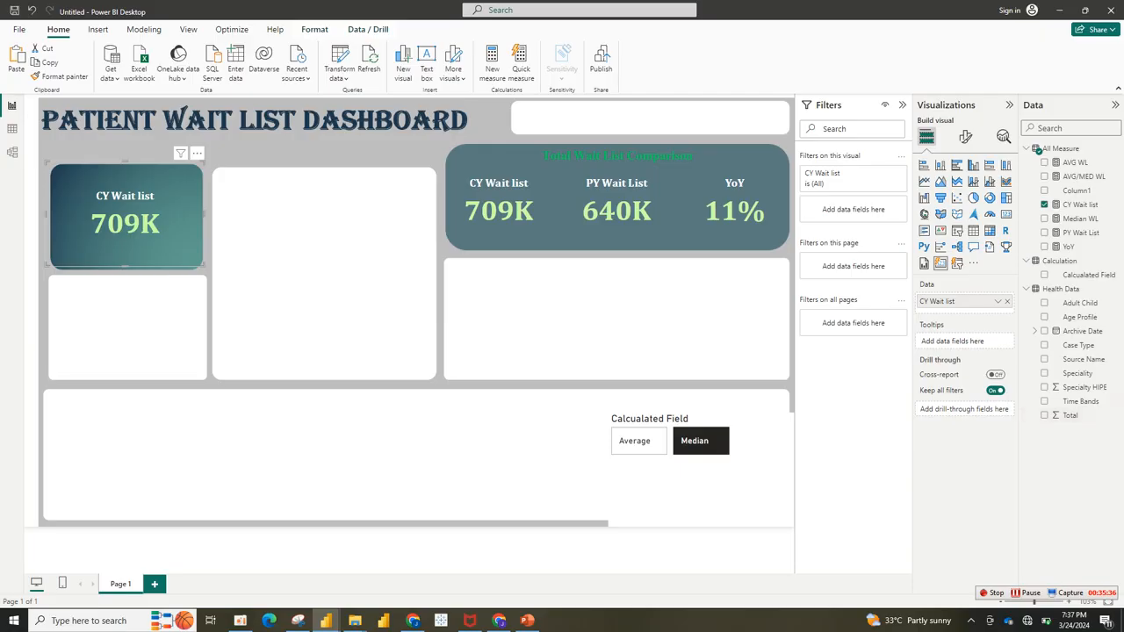
Step: Replace the CY Wait list field in the copied card with Case Type, summarized as Count
{"action": "left_click", "coordinate": [1007, 301]}
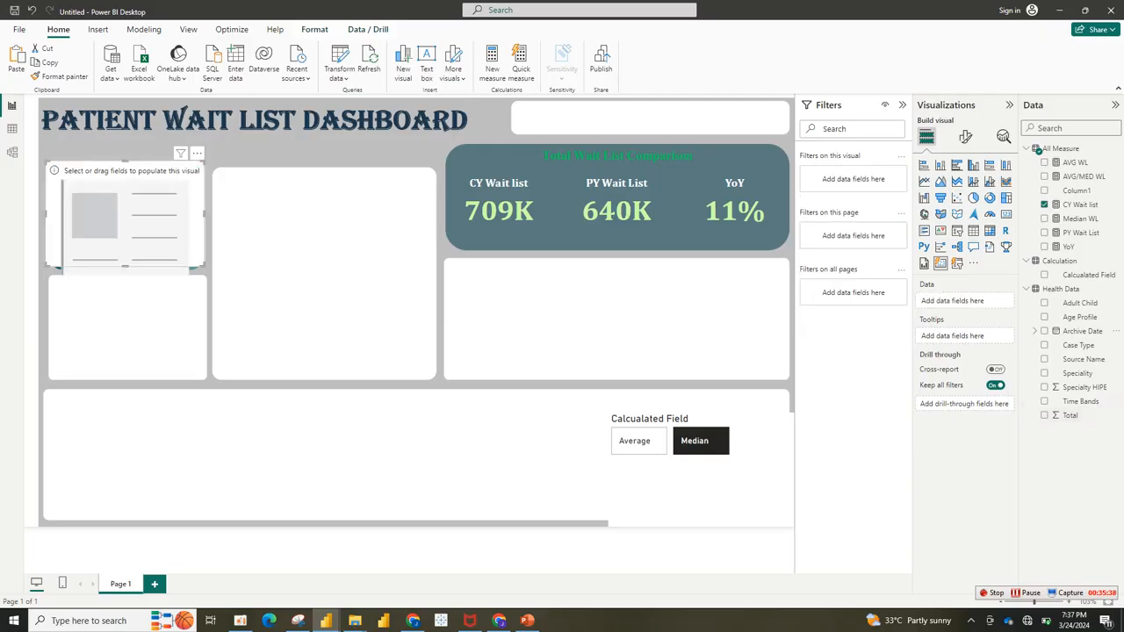
{"action": "left_click", "coordinate": [1044, 345]}
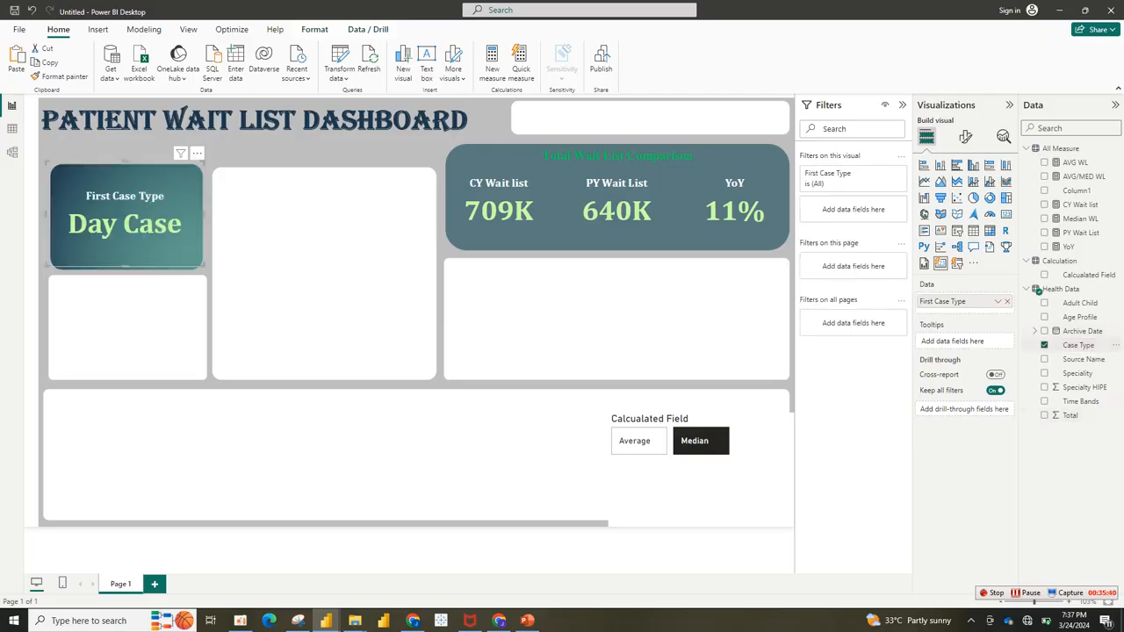
{"action": "left_click", "coordinate": [997, 301]}
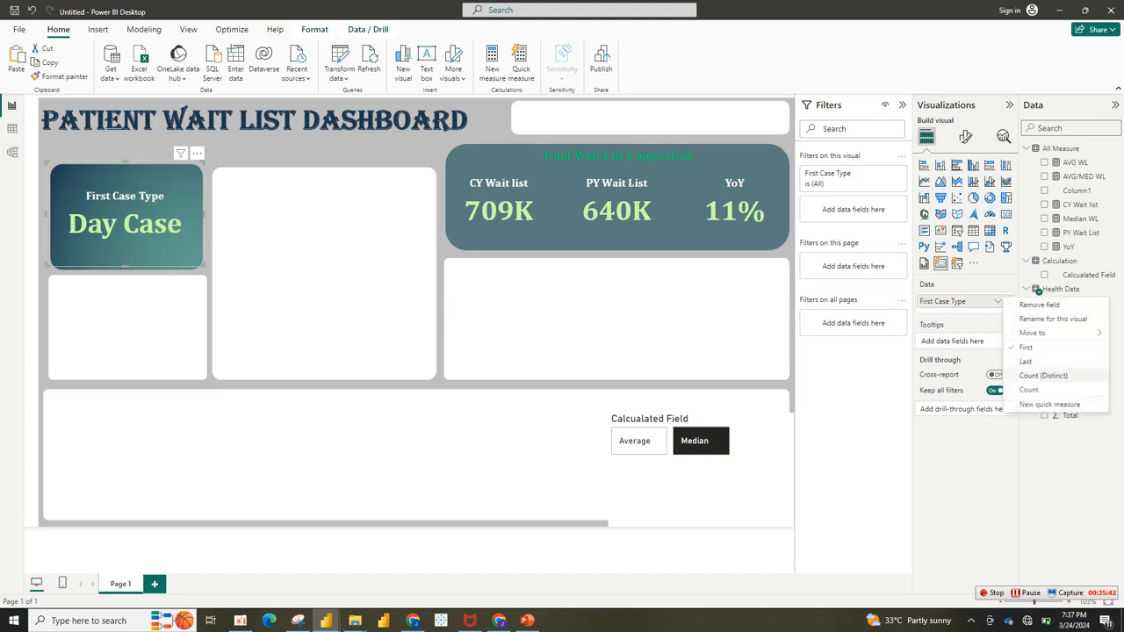
{"action": "left_click", "coordinate": [1053, 390]}
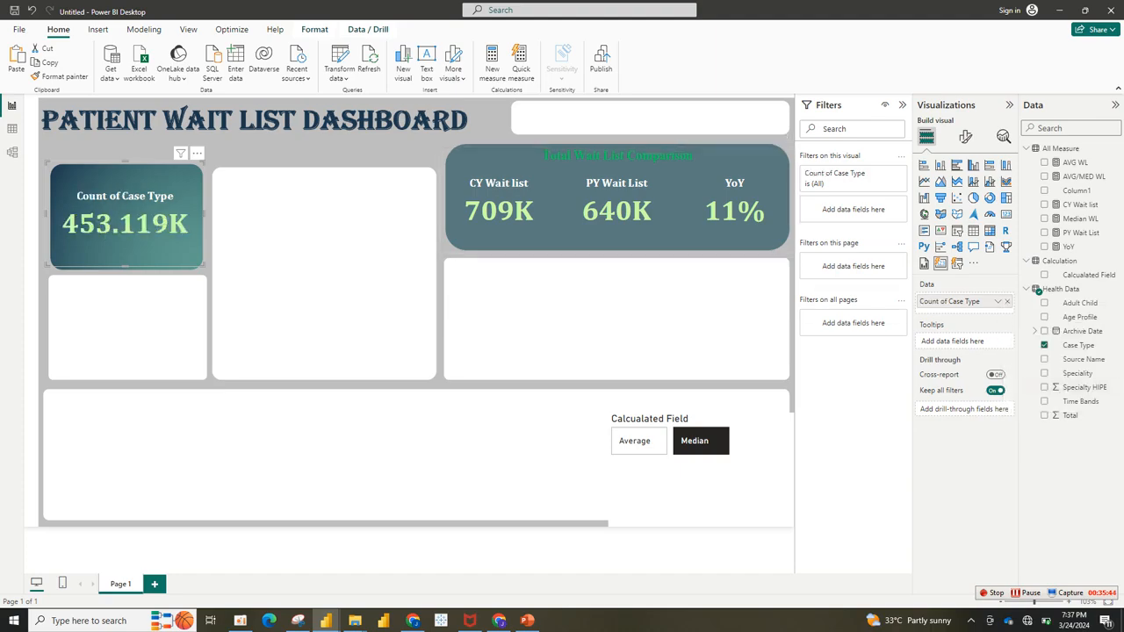
Step: Set the case type card's callout value to display units of Thousands with 0 decimal places
{"action": "left_click", "coordinate": [965, 136]}
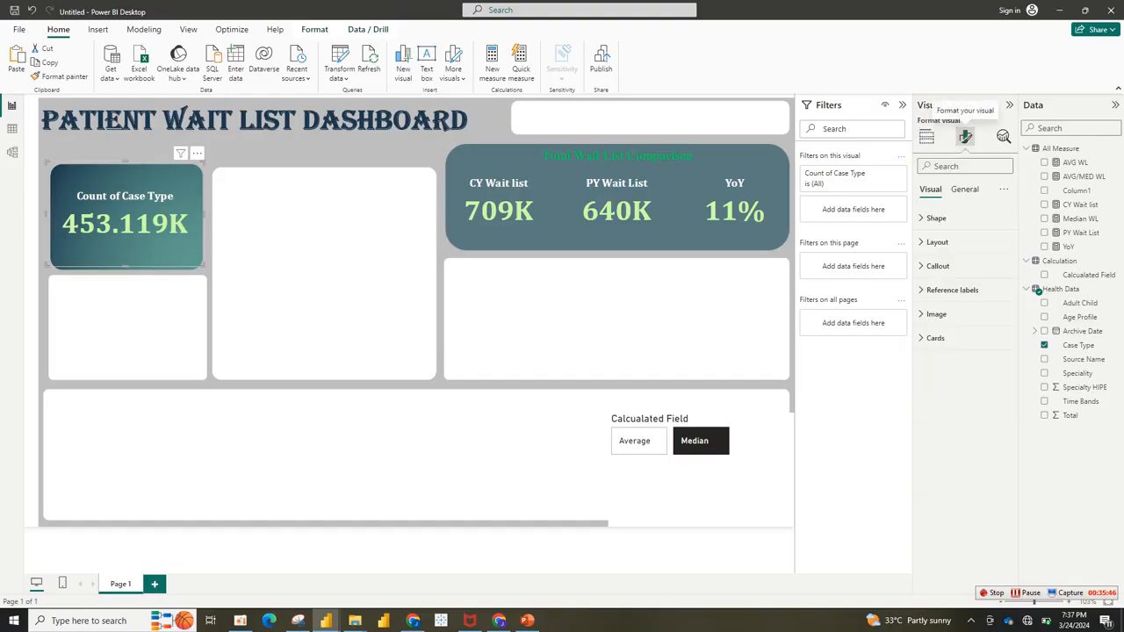
{"action": "left_click", "coordinate": [937, 265]}
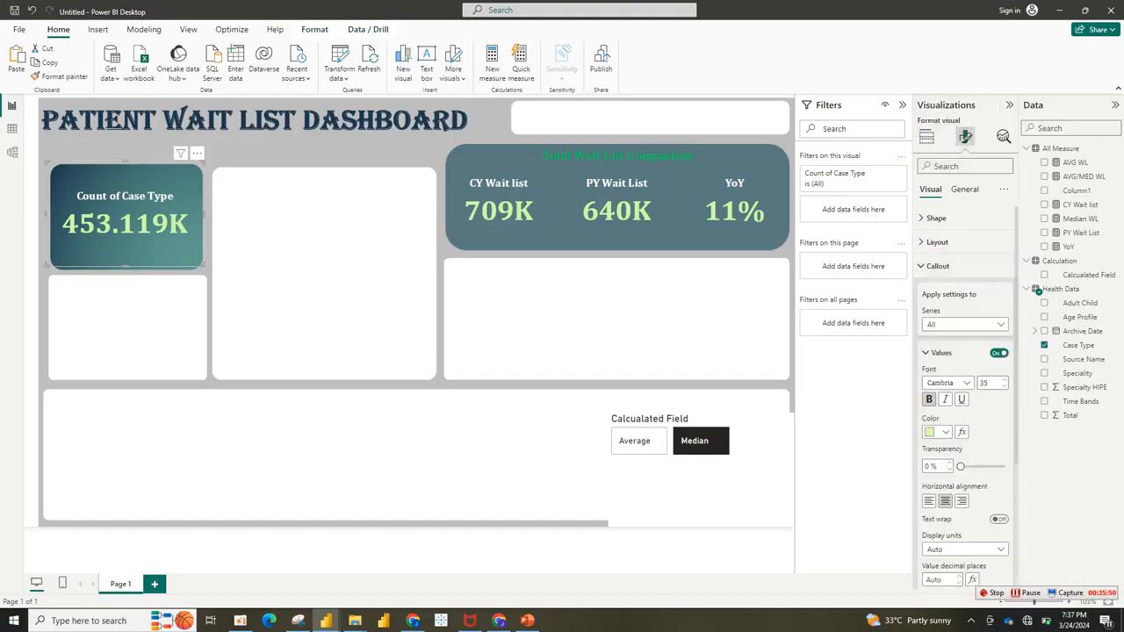
{"action": "scroll", "coordinate": [964, 395], "scroll_direction": "down", "scroll_amount": 3}
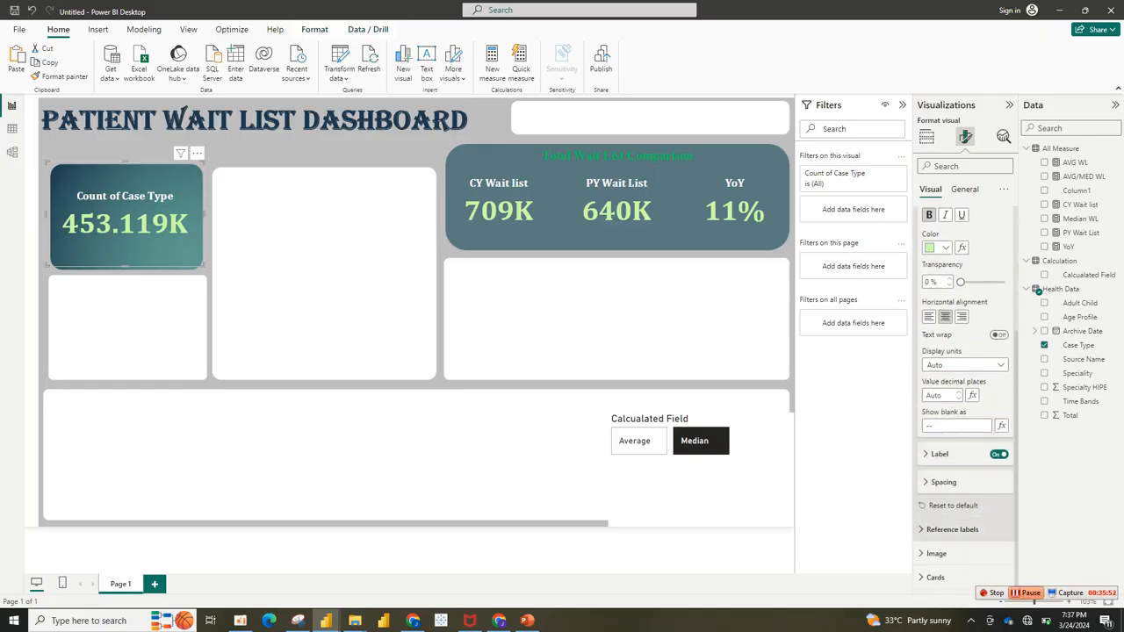
{"action": "left_click", "coordinate": [964, 365]}
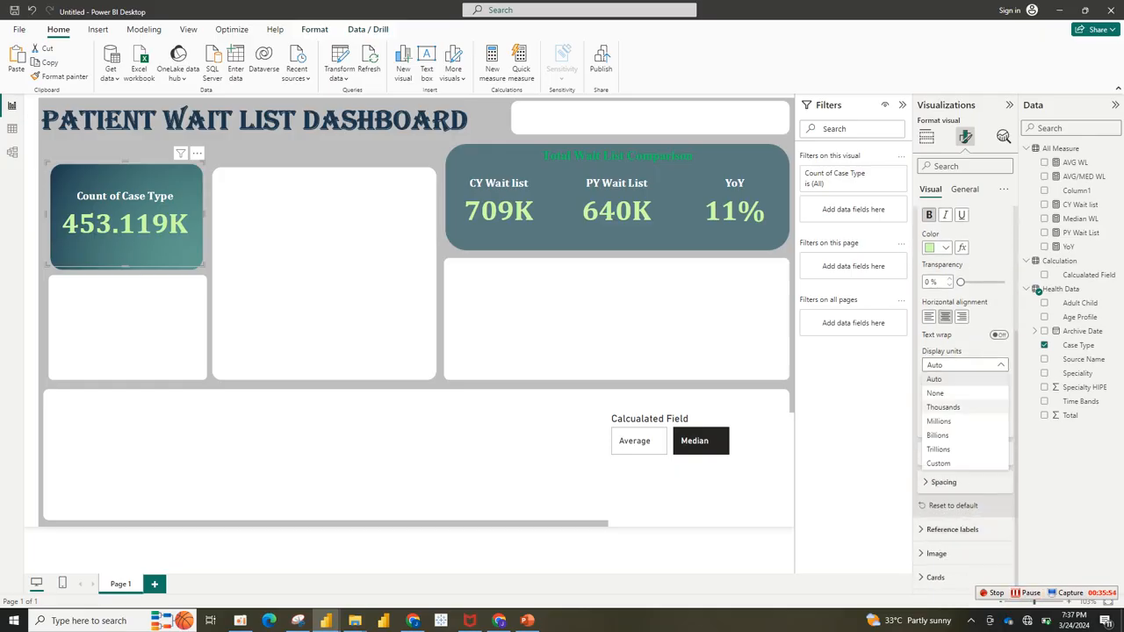
{"action": "left_click", "coordinate": [943, 407]}
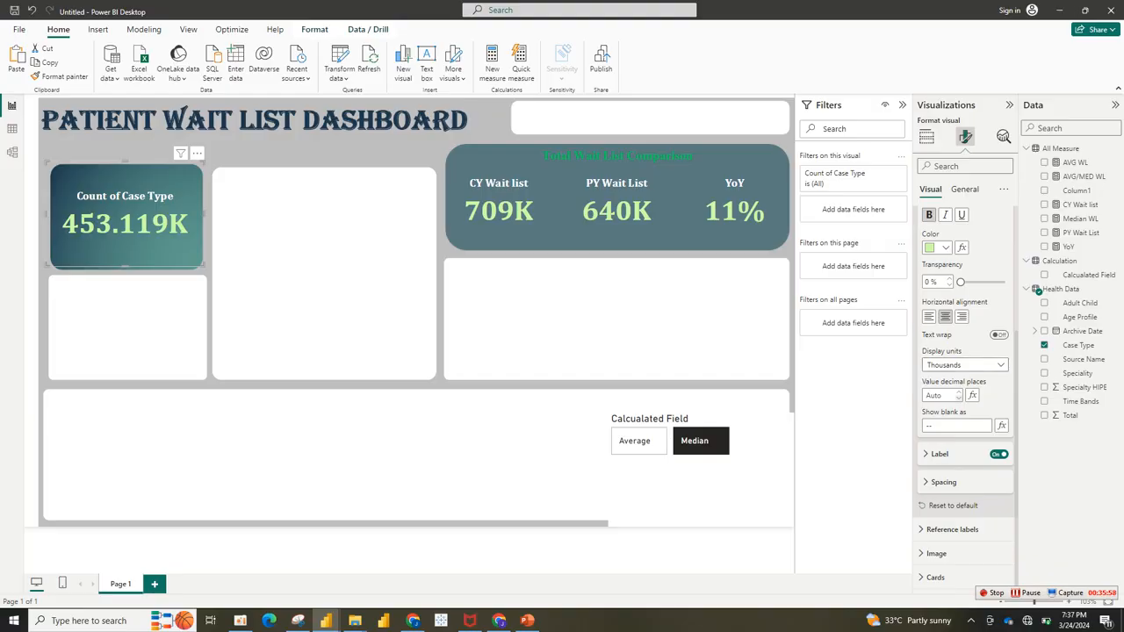
{"action": "left_click", "coordinate": [958, 397]}
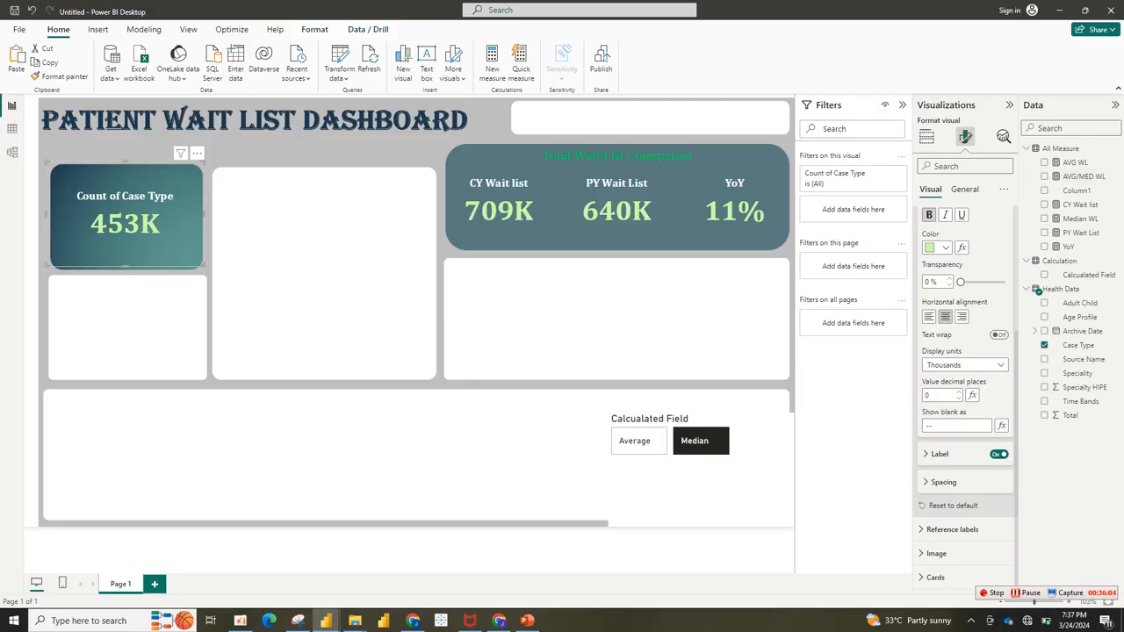
Step: Enlarge the case type card's callout value by entering a font size of 490
{"action": "scroll", "coordinate": [964, 368], "scroll_direction": "up", "scroll_amount": 4}
{"action": "double_click", "coordinate": [984, 383]}
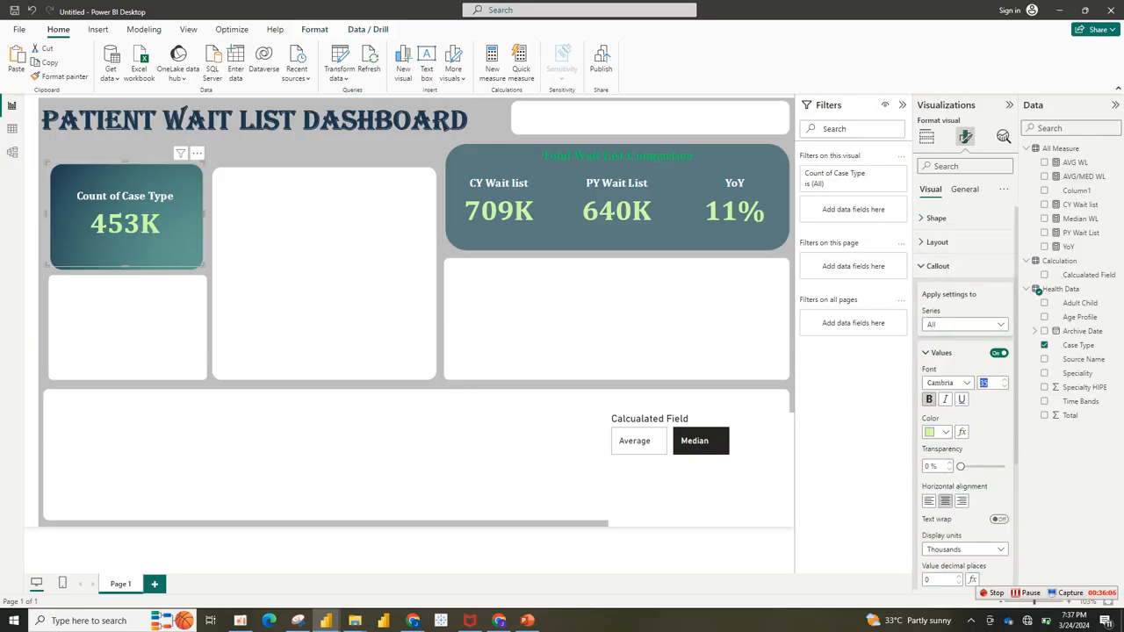
{"action": "type", "text": "490"}
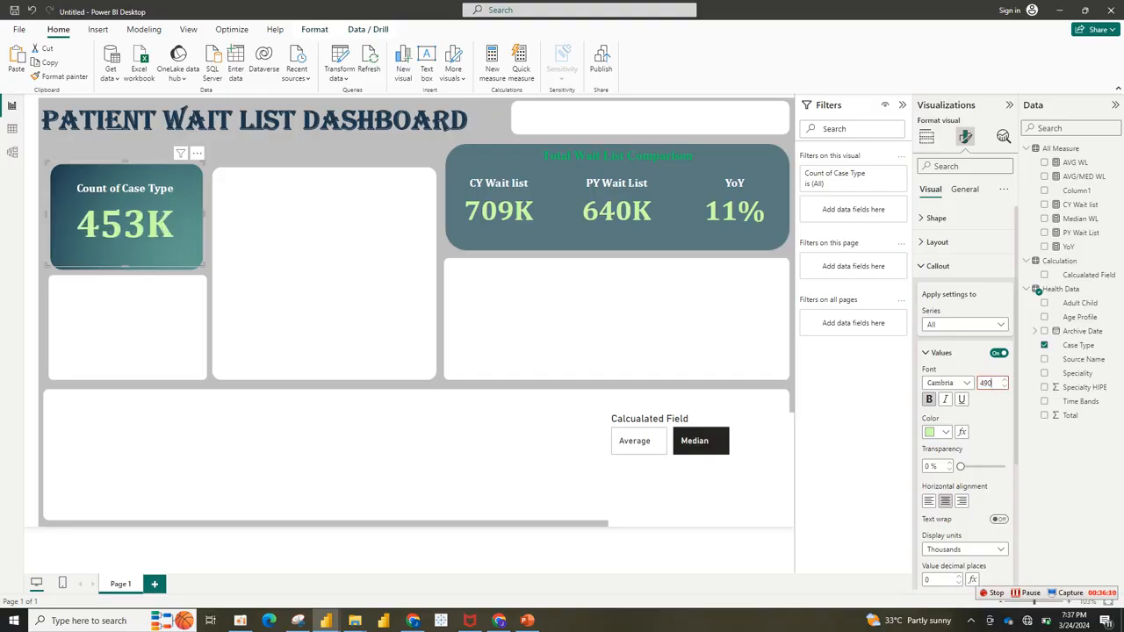
Step: Rename the case type card's field to Total Case Type for this visual
{"action": "left_click", "coordinate": [926, 136]}
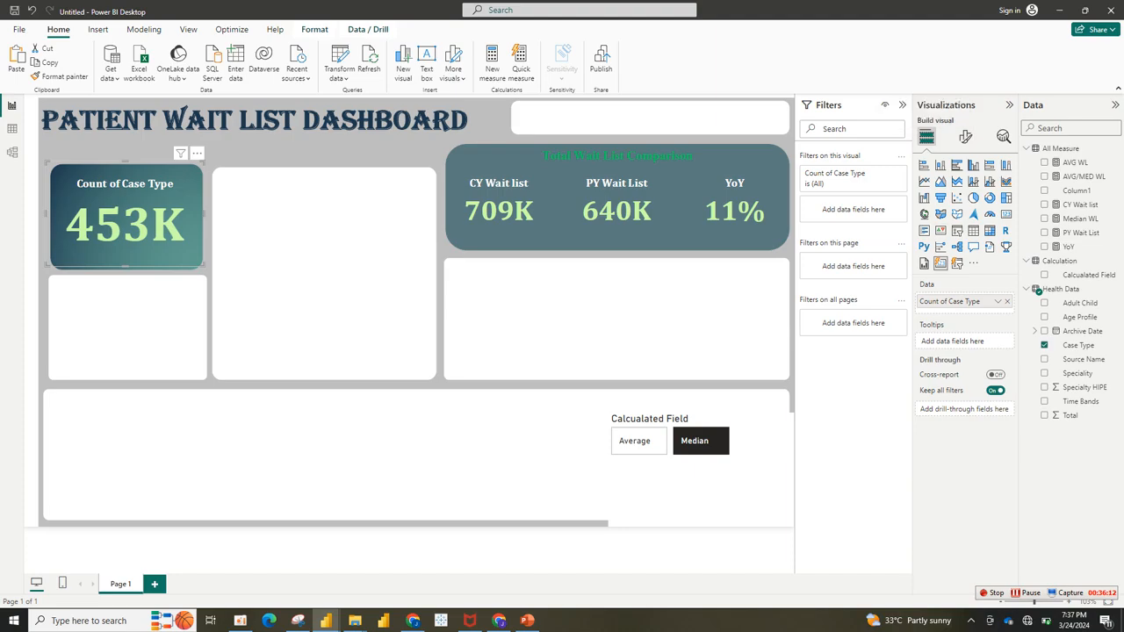
{"action": "double_click", "coordinate": [950, 301]}
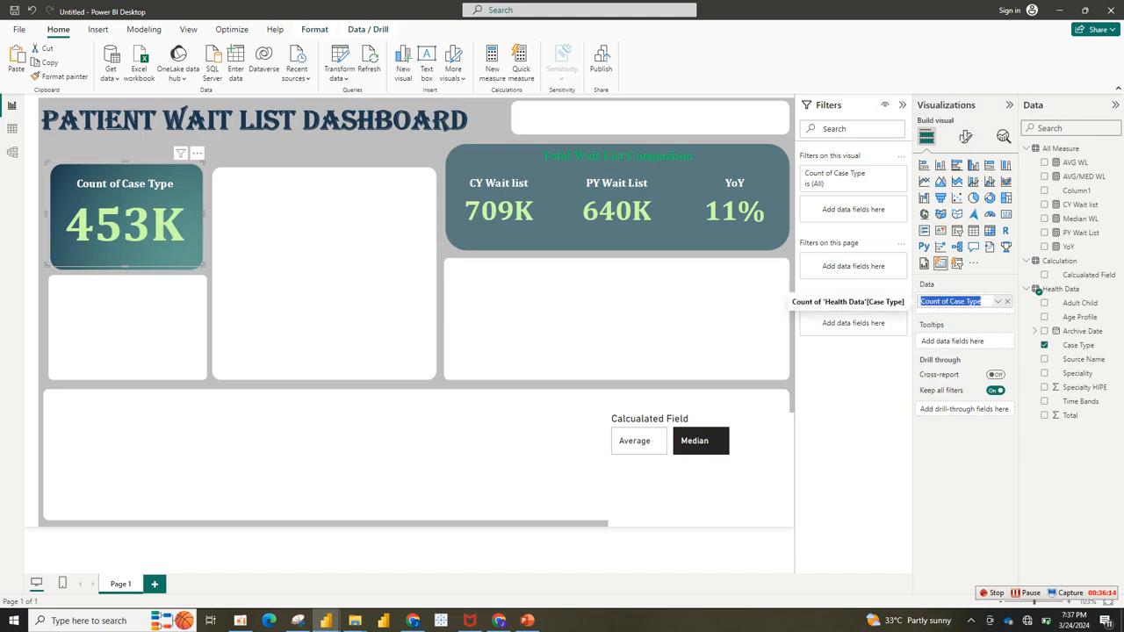
{"action": "left_click_drag", "start_coordinate": [950, 301], "coordinate": [918, 302]}
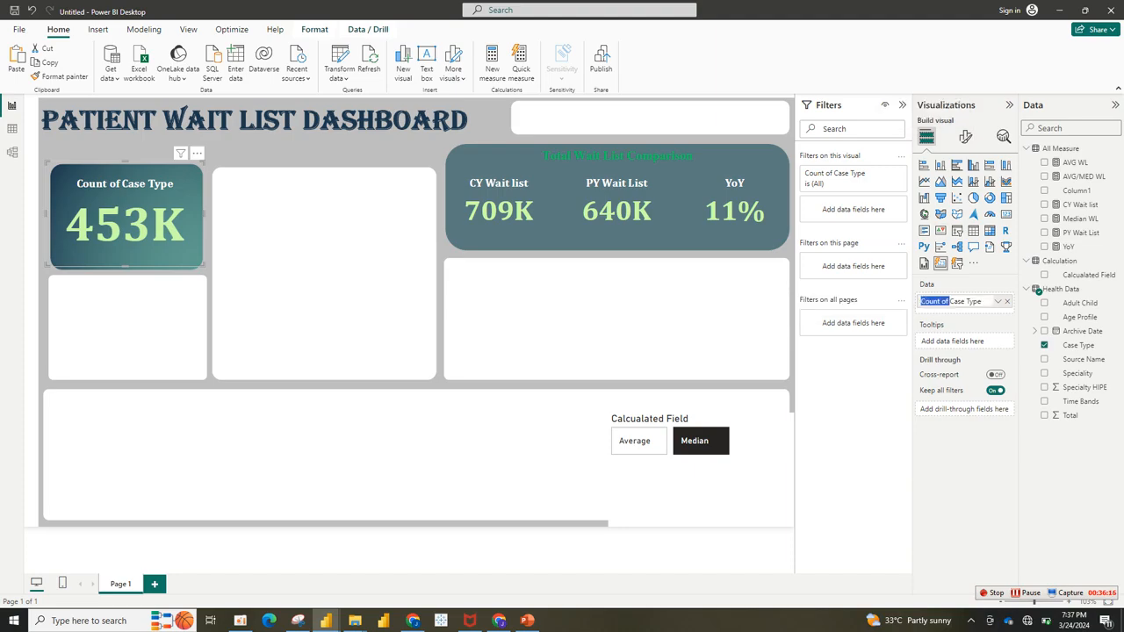
{"action": "type", "text": "Total"}
{"action": "key", "text": "Return"}
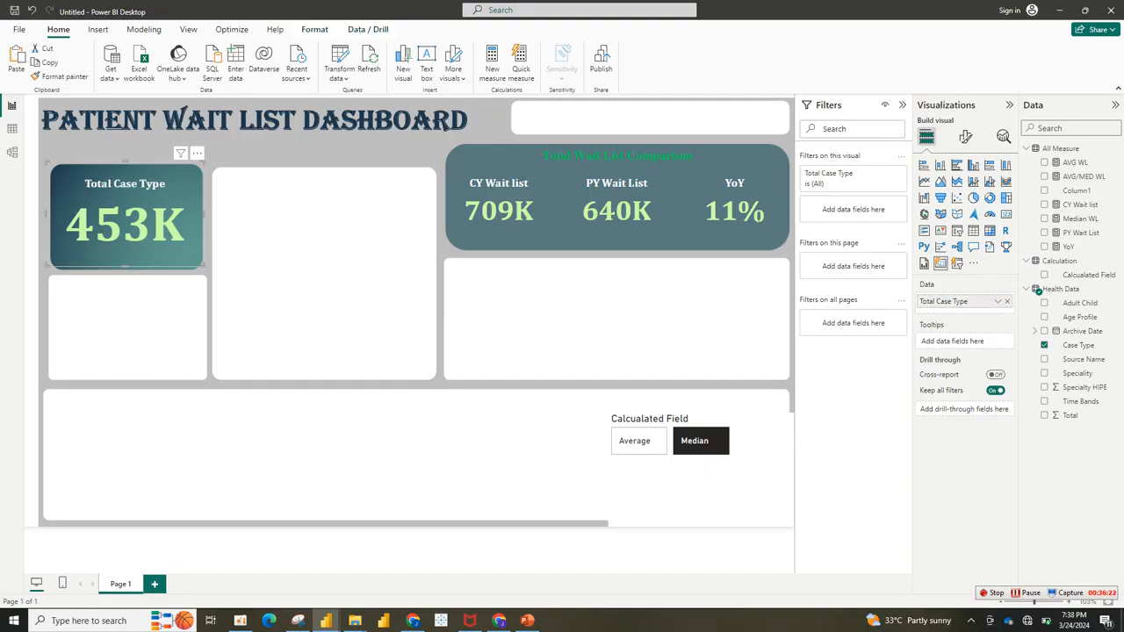
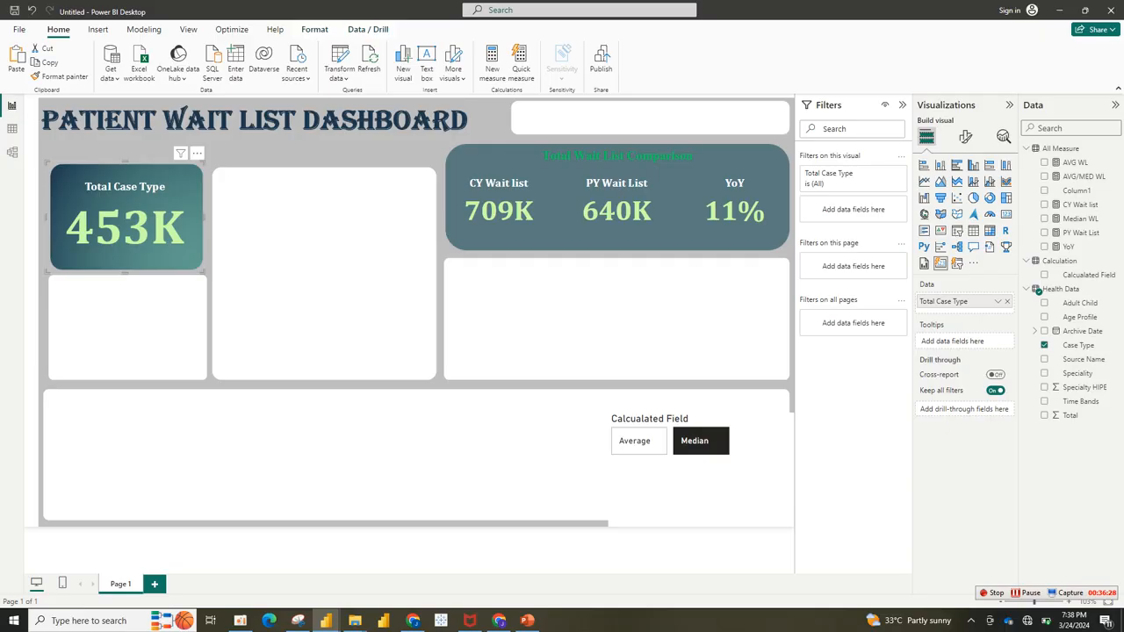
{"action": "left_click", "coordinate": [303, 551]}
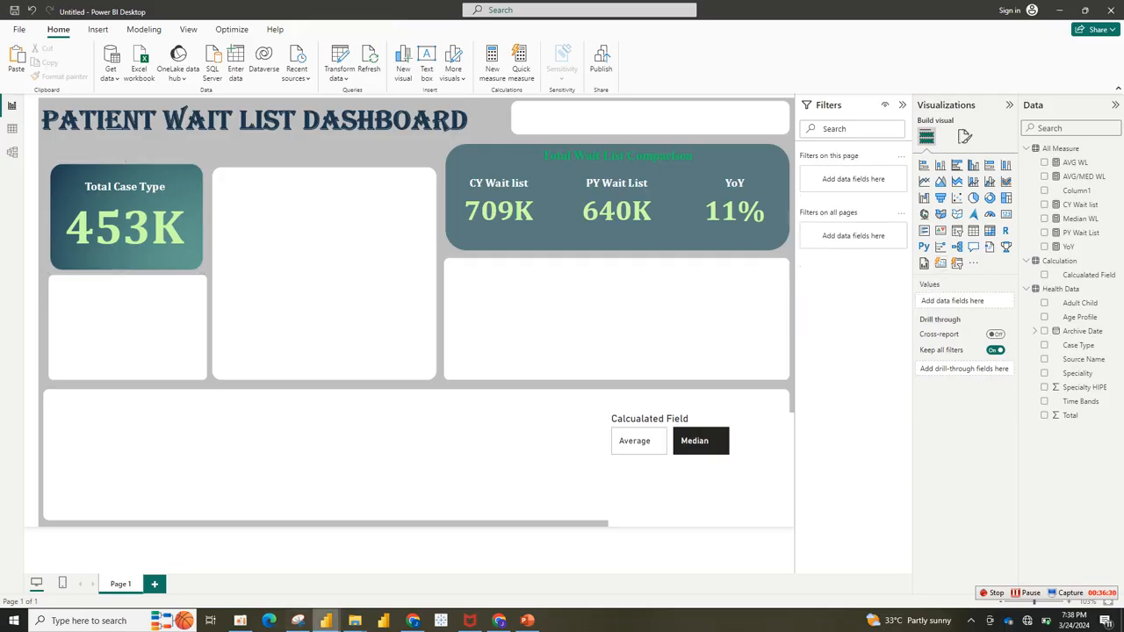
Step: Switch to the finished health report to check its layout and the remaining visuals
{"action": "mouse_move", "coordinate": [327, 621]}
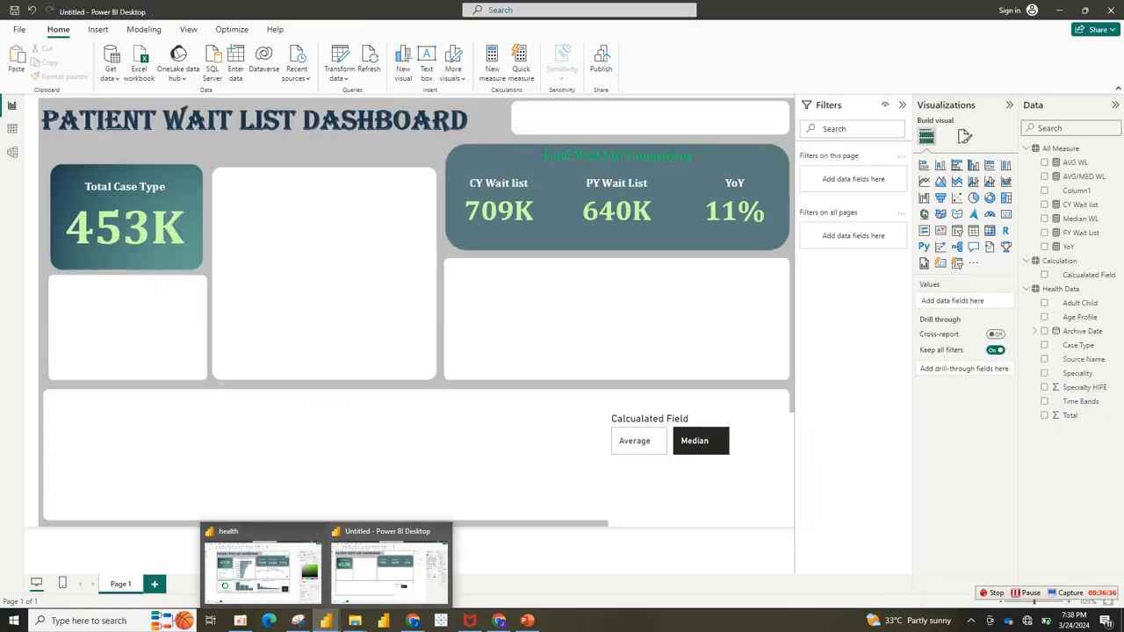
{"action": "left_click", "coordinate": [389, 569]}
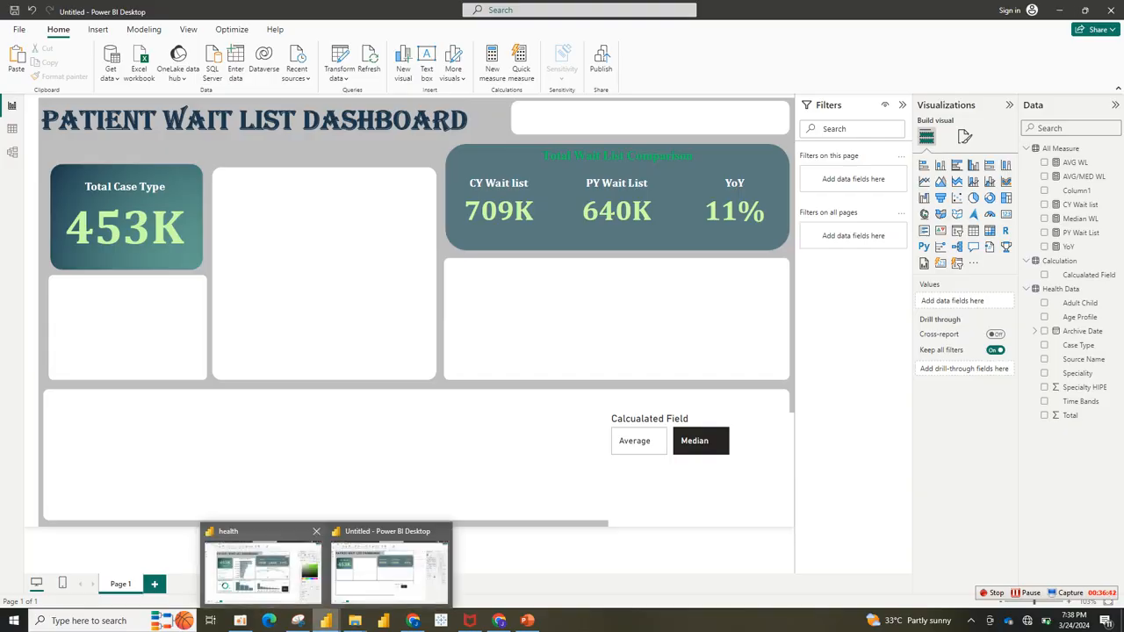
{"action": "left_click", "coordinate": [264, 571]}
{"action": "left_click", "coordinate": [867, 351]}
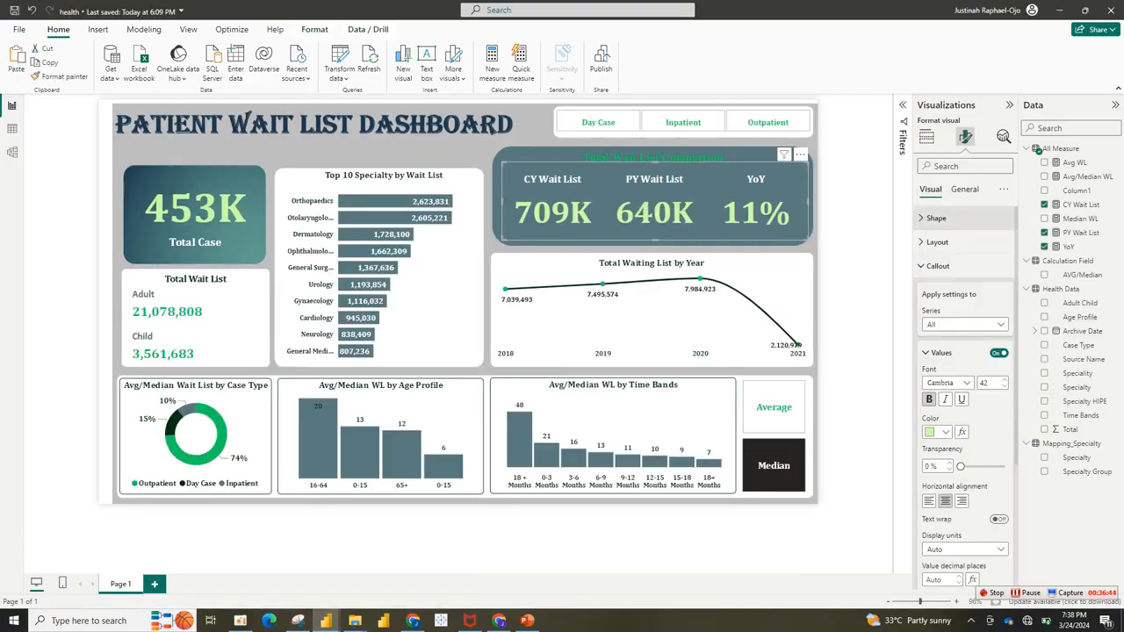
Step: Check which fields build the Top 10 Specialty by Wait List chart in the finished health report, and return to the untitled report
{"action": "left_click", "coordinate": [926, 137]}
{"action": "left_click", "coordinate": [431, 303]}
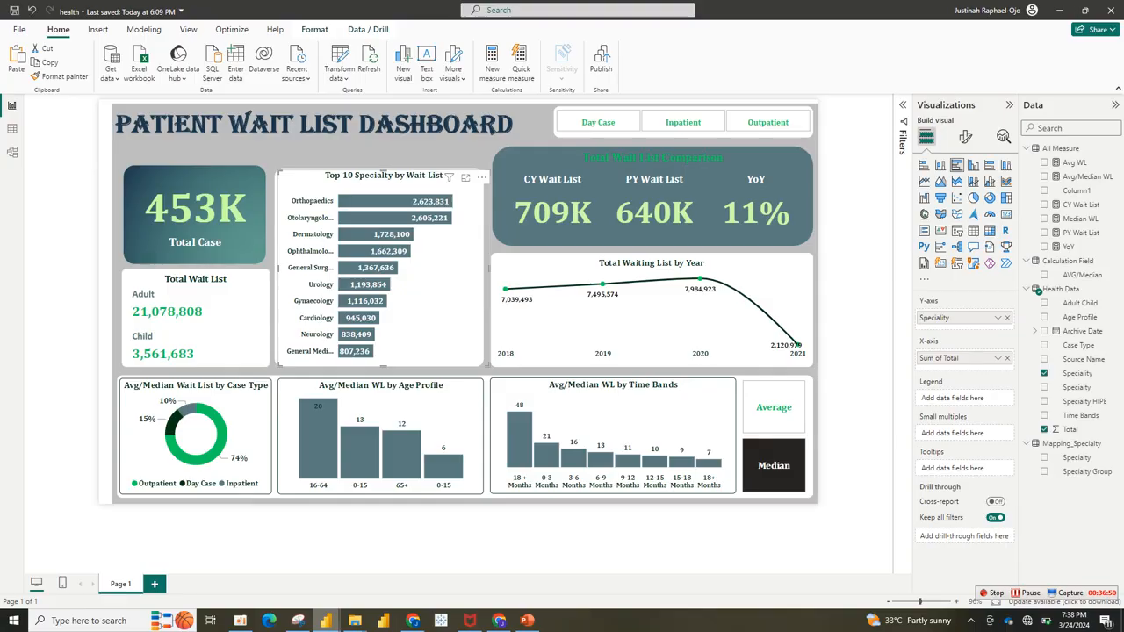
{"action": "mouse_move", "coordinate": [326, 621]}
{"action": "mouse_move", "coordinate": [389, 569]}
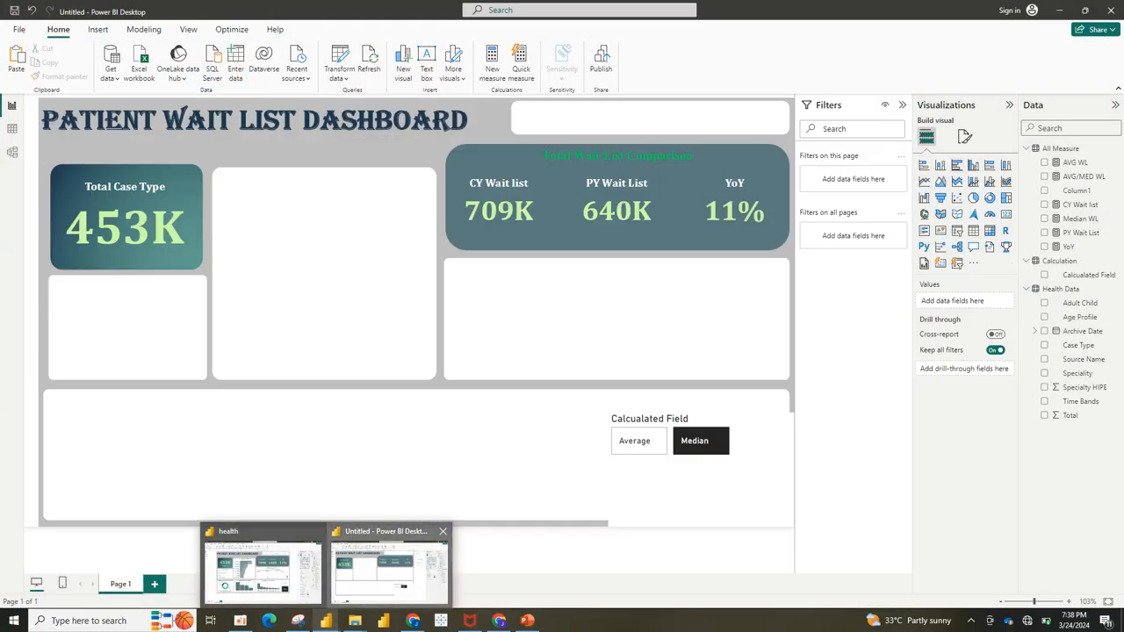
{"action": "left_click", "coordinate": [389, 569]}
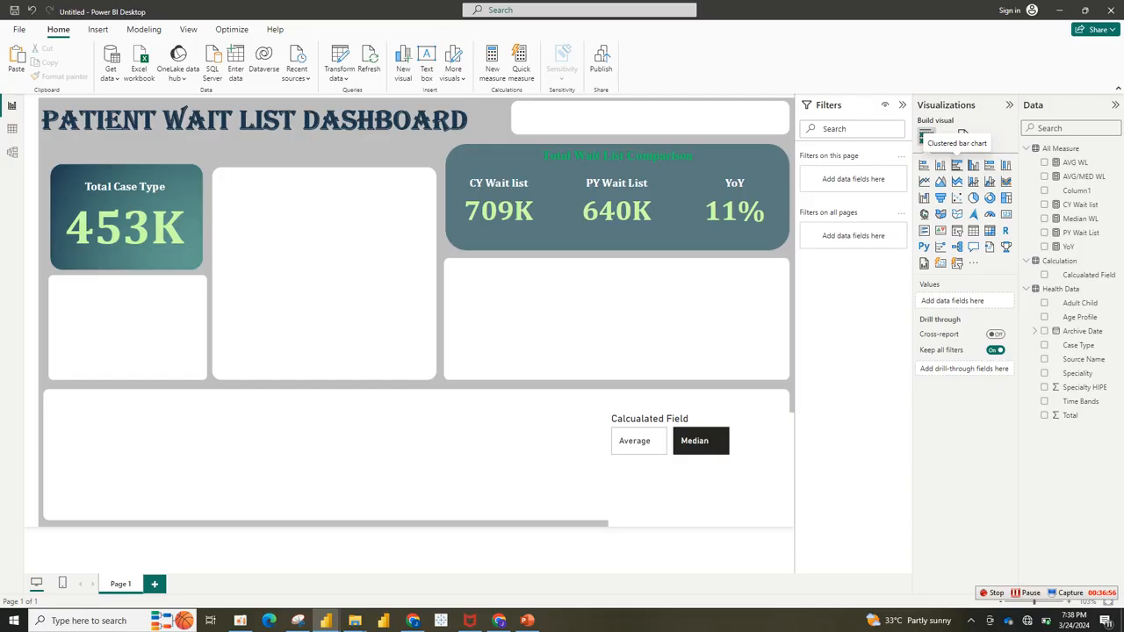
Step: Add a clustered bar chart of Total by Speciality, sized to fill the empty panel beside the Total Case Type card
{"action": "left_click", "coordinate": [956, 165]}
{"action": "left_click_drag", "start_coordinate": [123, 333], "coordinate": [315, 225]}
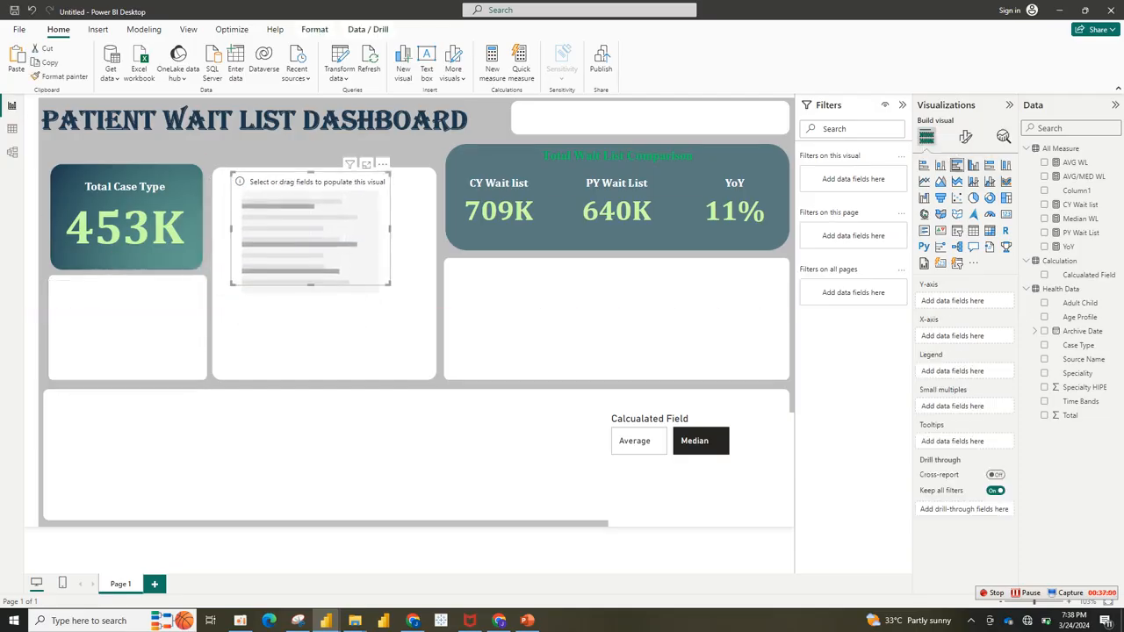
{"action": "left_click_drag", "start_coordinate": [389, 284], "coordinate": [420, 377]}
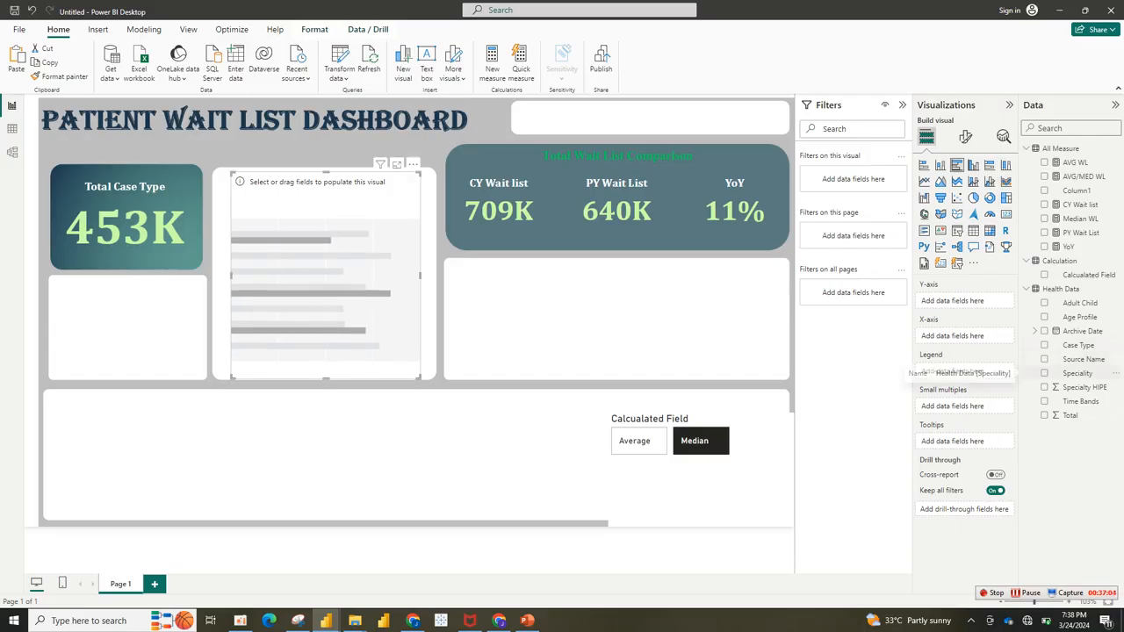
{"action": "left_click", "coordinate": [1044, 373]}
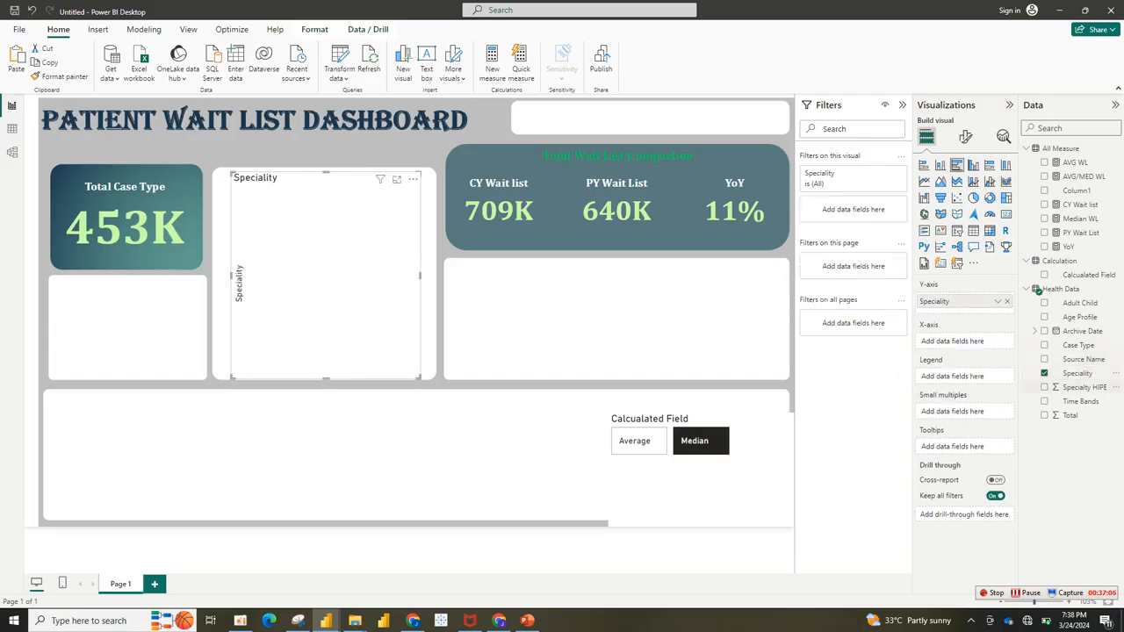
{"action": "left_click", "coordinate": [1043, 416]}
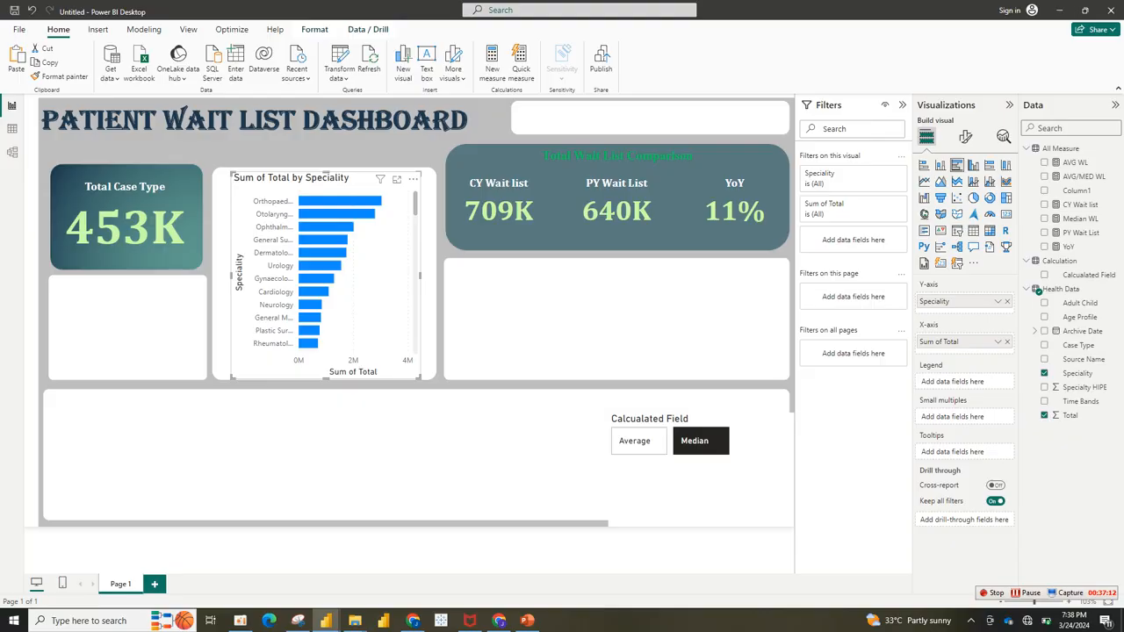
Step: Filter the bar chart's Speciality field to the top 10 items by Sum of Total using a Top N filter
{"action": "left_click", "coordinate": [884, 203]}
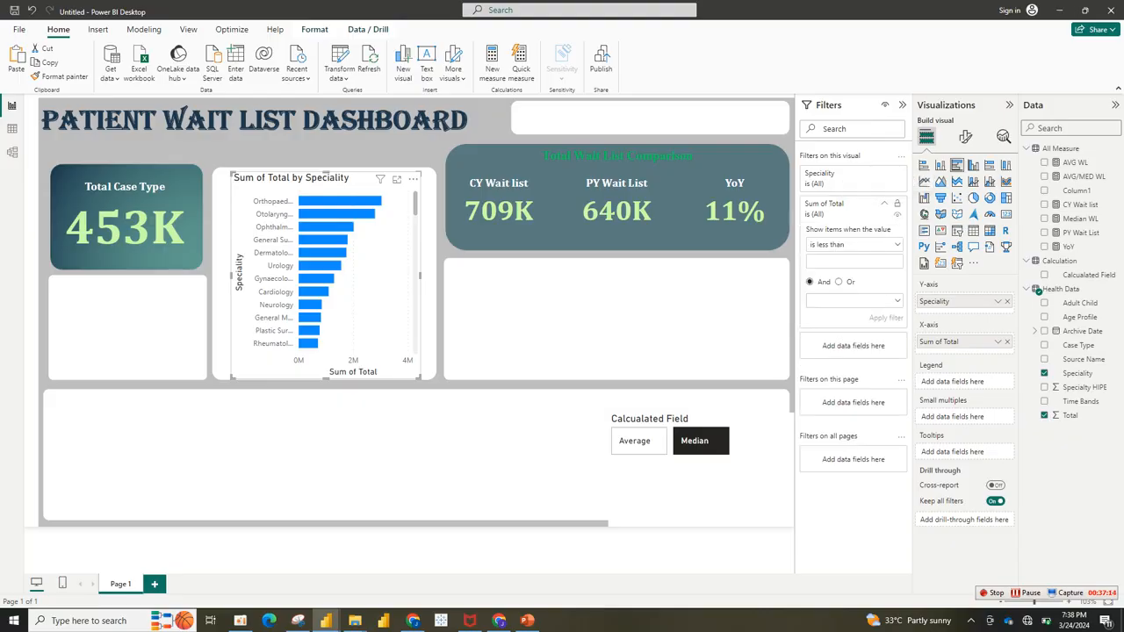
{"action": "left_click", "coordinate": [884, 204]}
{"action": "left_click", "coordinate": [884, 173]}
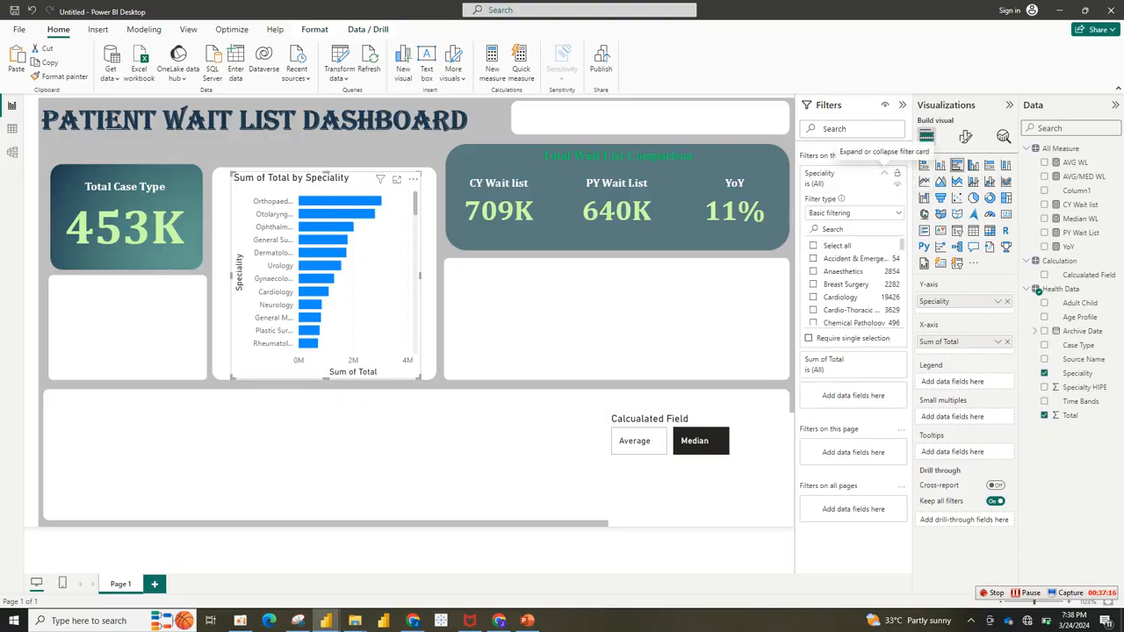
{"action": "left_click", "coordinate": [854, 213]}
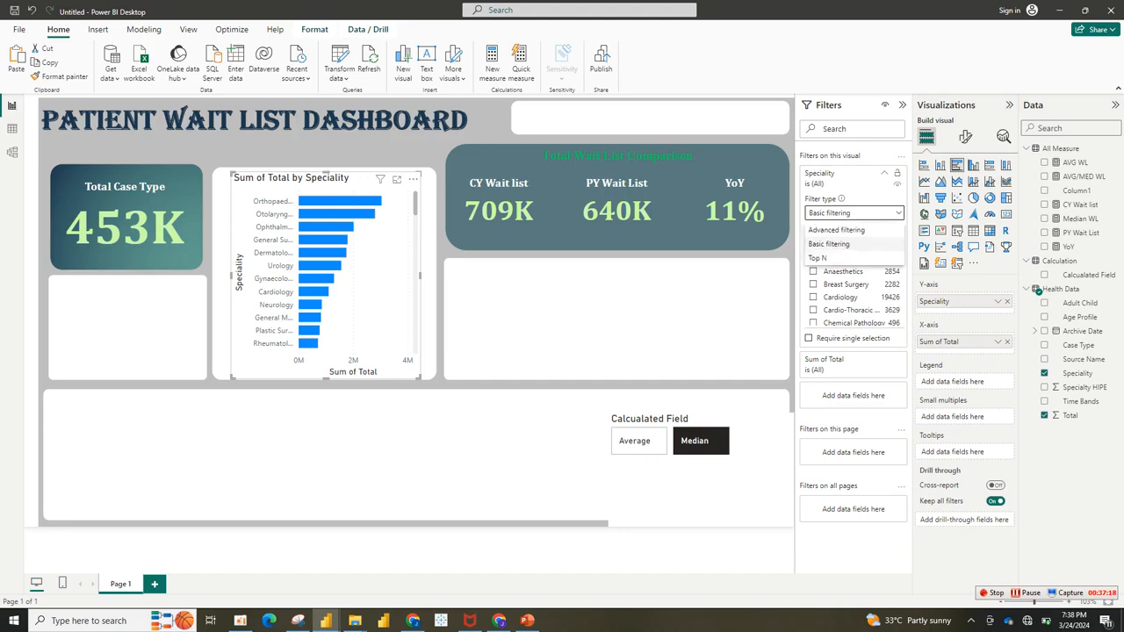
{"action": "left_click", "coordinate": [818, 257]}
{"action": "left_click", "coordinate": [878, 244]}
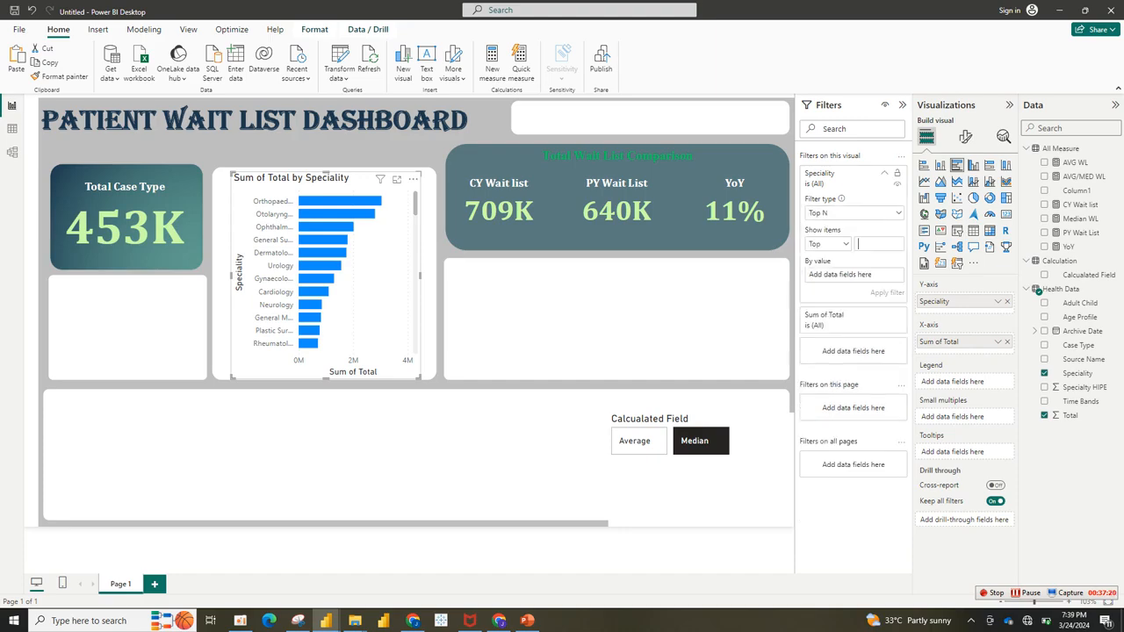
{"action": "type", "text": "10"}
{"action": "left_click", "coordinate": [1077, 373]}
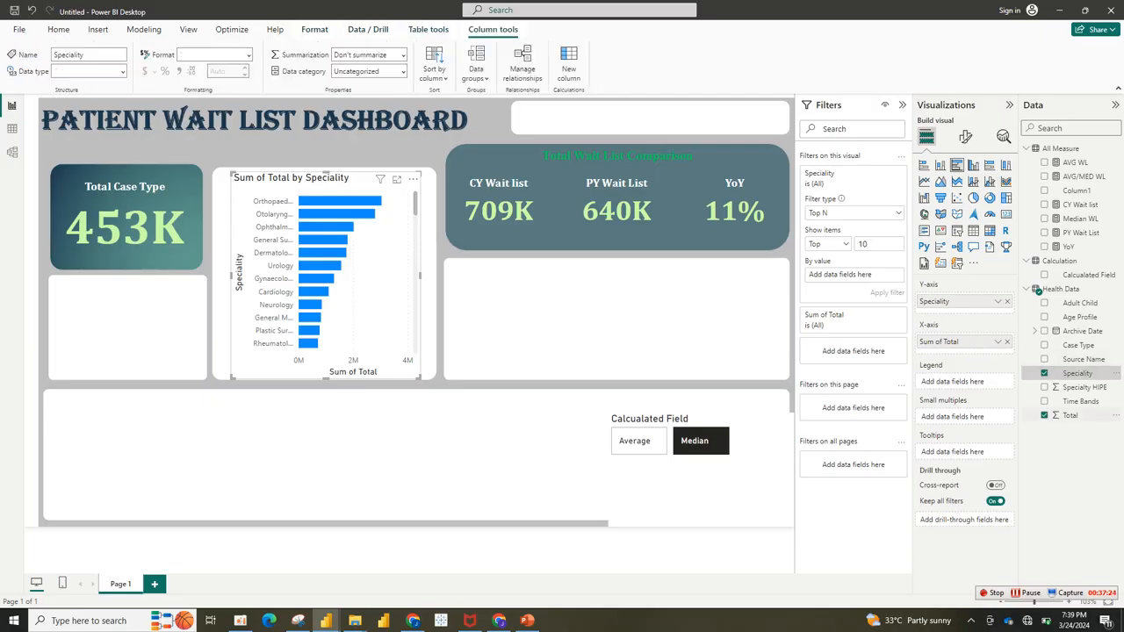
{"action": "left_click_drag", "start_coordinate": [1070, 415], "coordinate": [832, 278]}
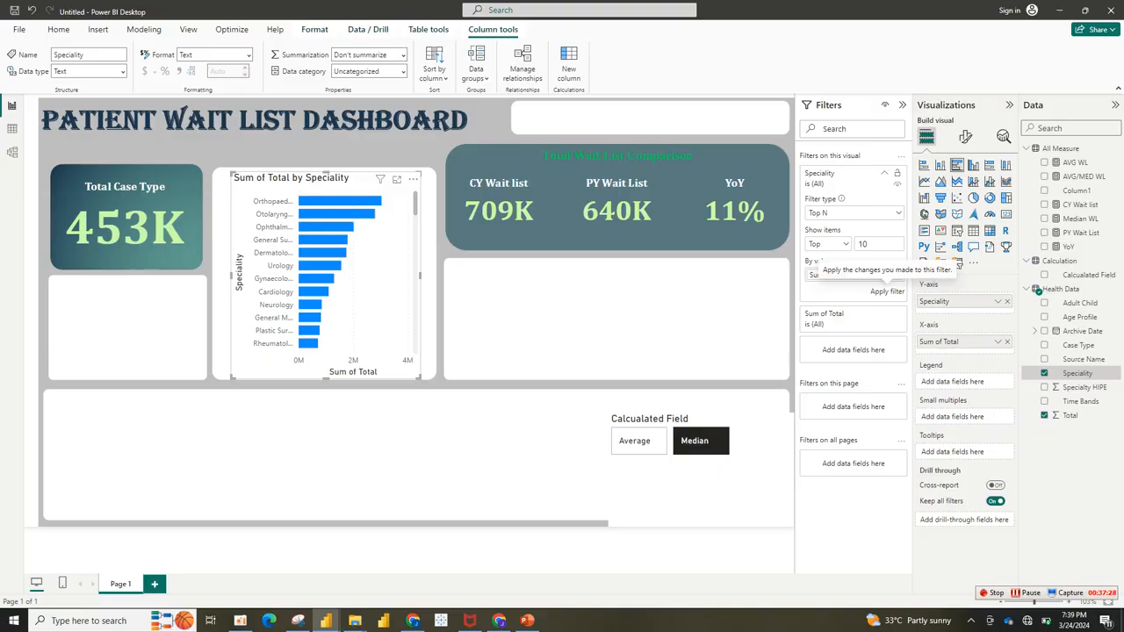
{"action": "left_click", "coordinate": [887, 290]}
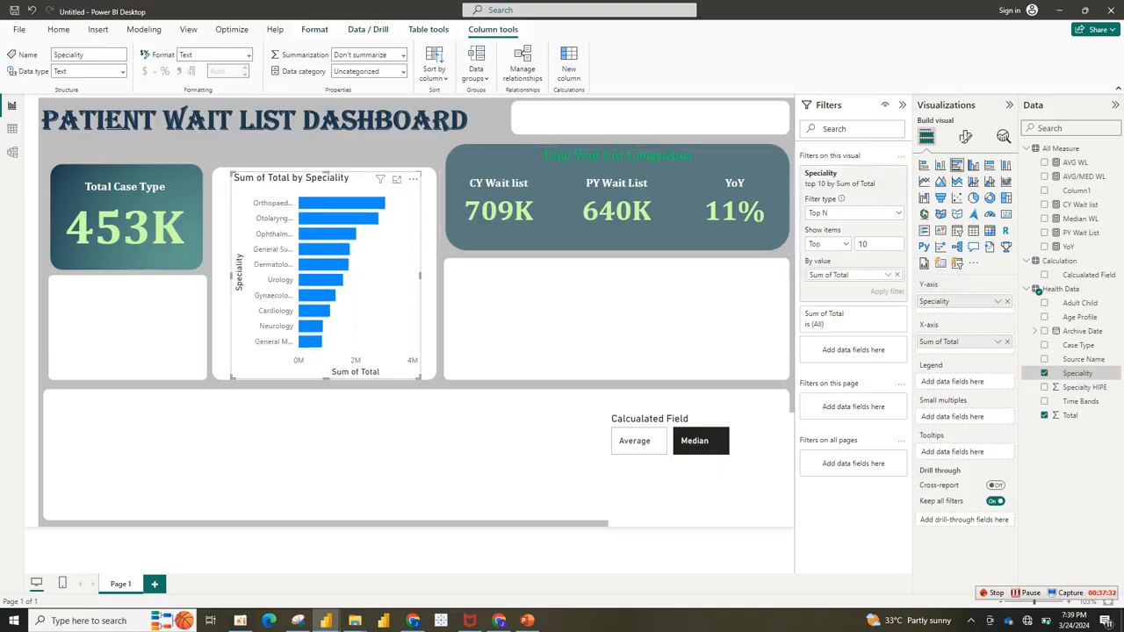
Step: Change the bar chart's title text to "Top 10 Speciality by Wait list"
{"action": "left_click", "coordinate": [965, 136]}
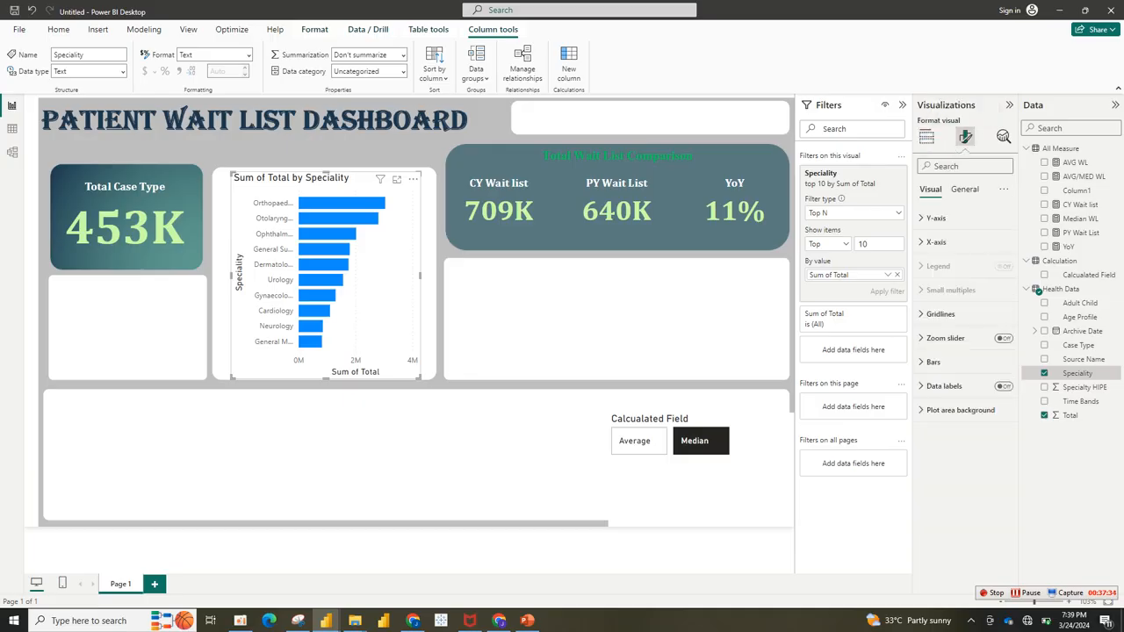
{"action": "left_click", "coordinate": [963, 189]}
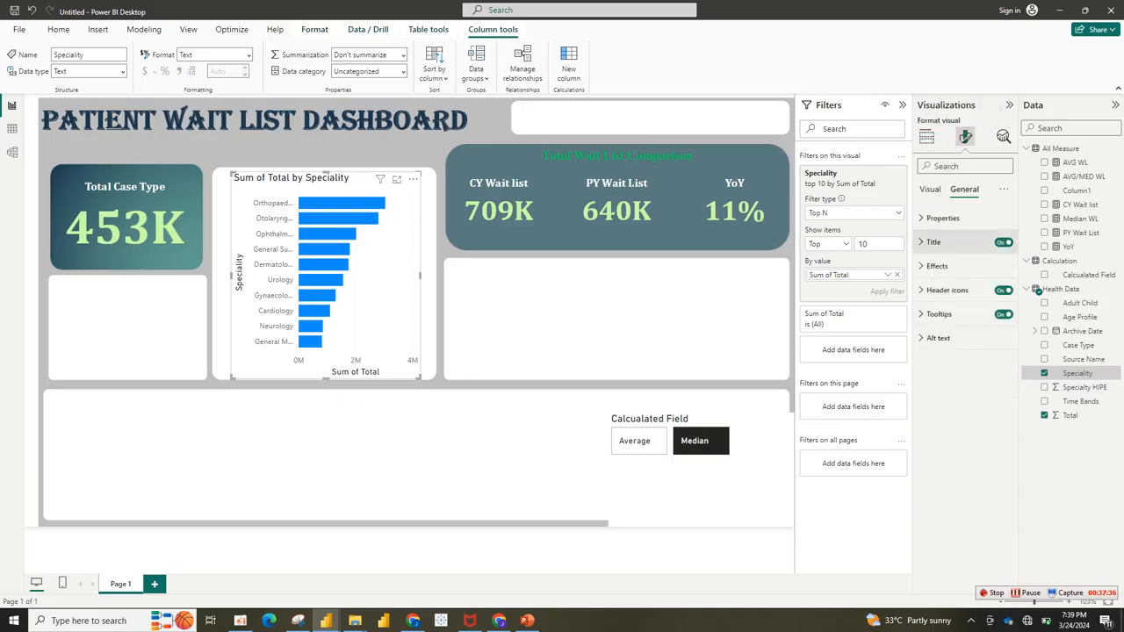
{"action": "left_click", "coordinate": [937, 265]}
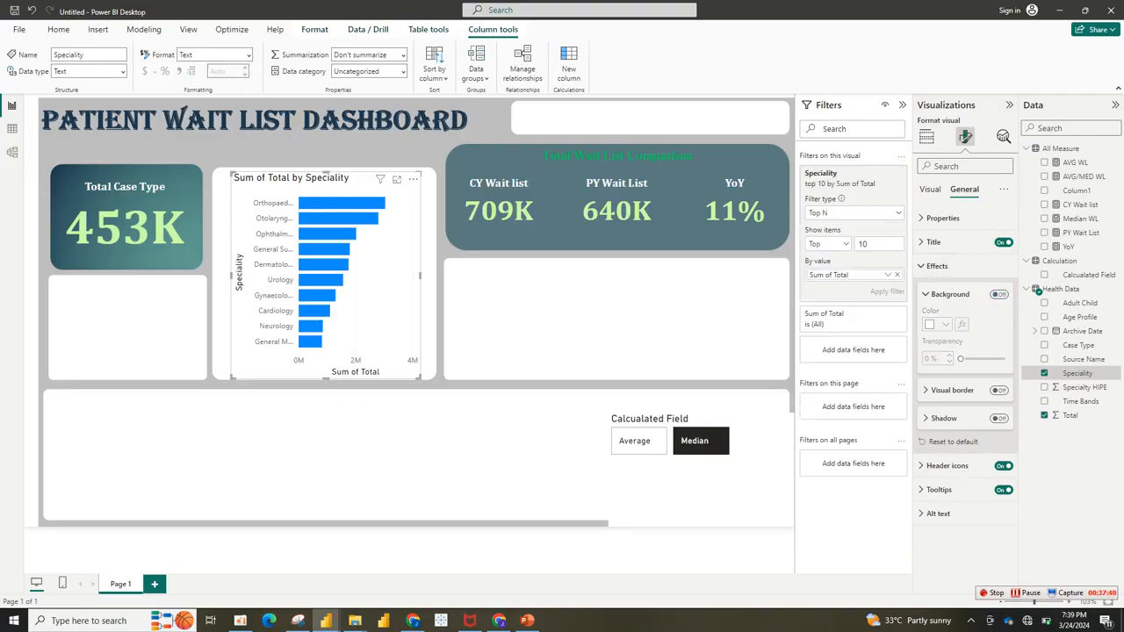
{"action": "left_click", "coordinate": [934, 243]}
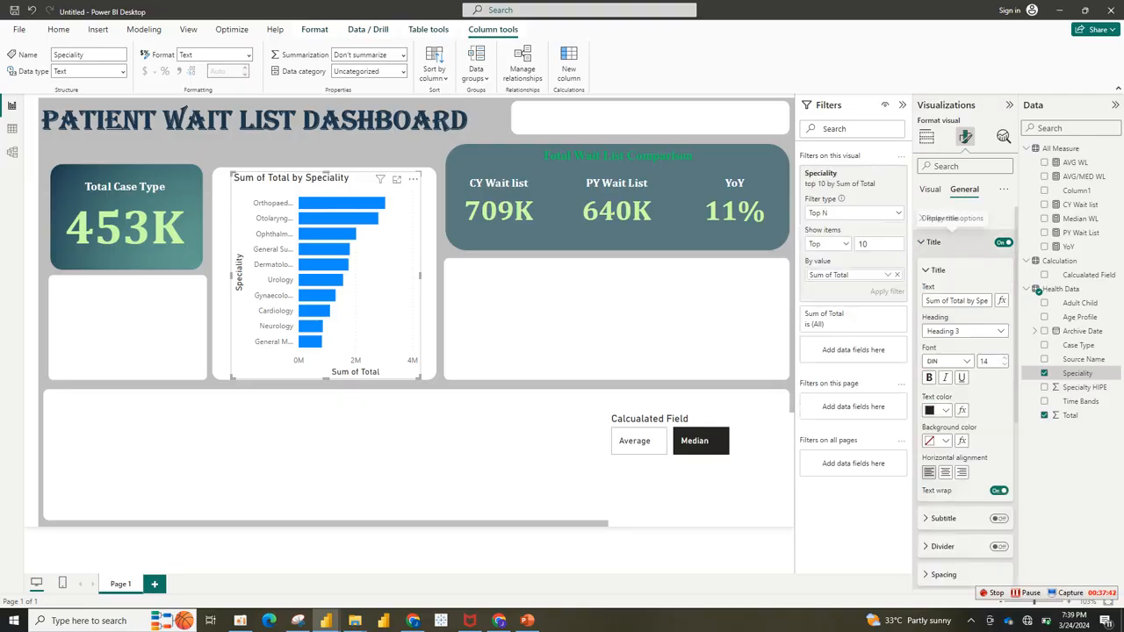
{"action": "double_click", "coordinate": [957, 300]}
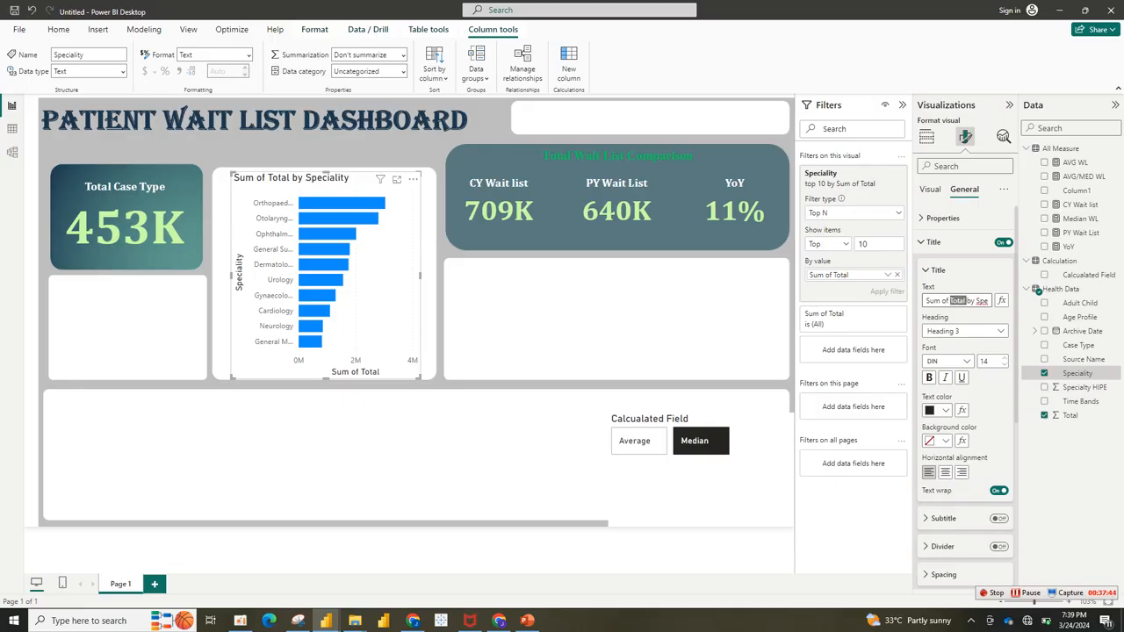
{"action": "key", "text": "ctrl+a"}
{"action": "type", "text": "Top"}
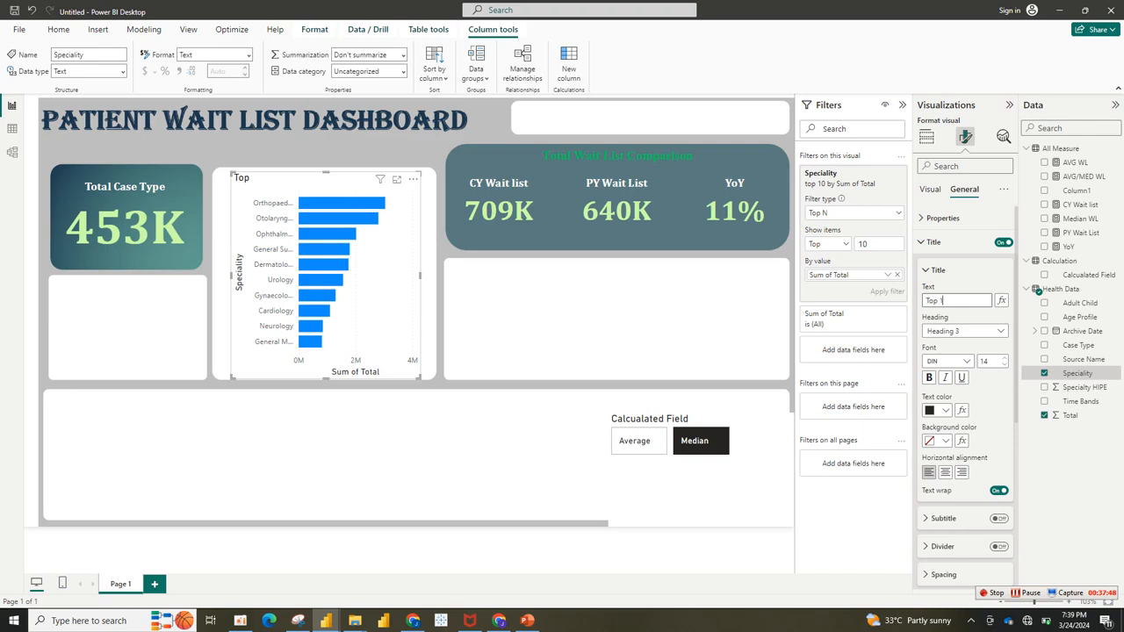
{"action": "type", "text": " 10 Speciality"}
{"action": "key", "text": "Return"}
{"action": "key", "text": "BackSpace"}
{"action": "key", "text": "BackSpace"}
{"action": "type", "text": "ty"}
{"action": "right_click", "coordinate": [971, 304]}
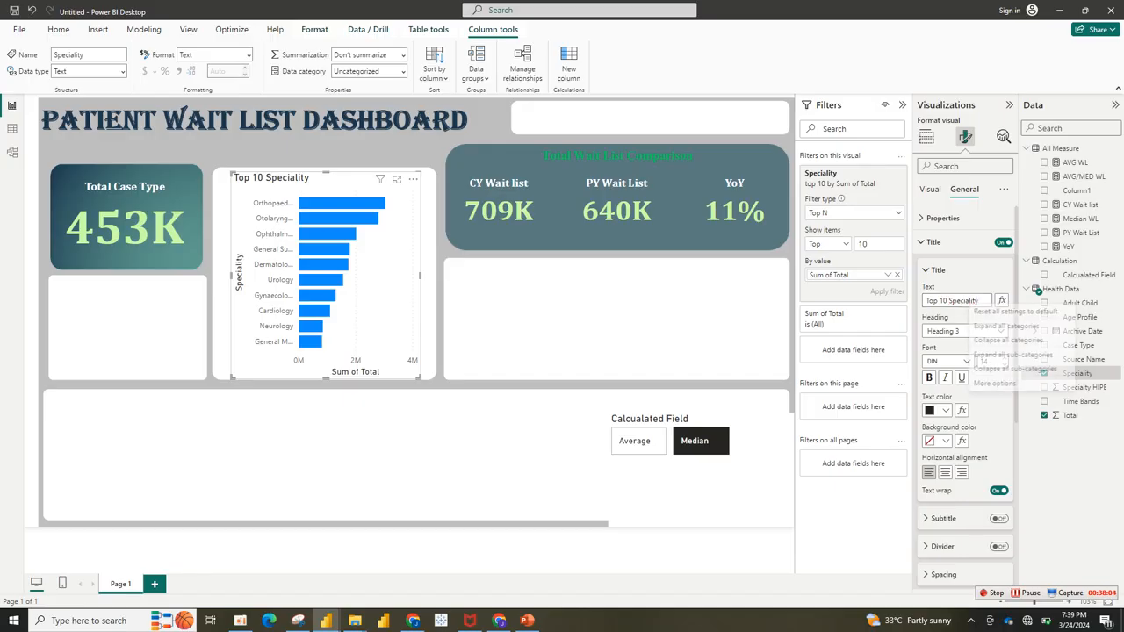
{"action": "left_click", "coordinate": [969, 300]}
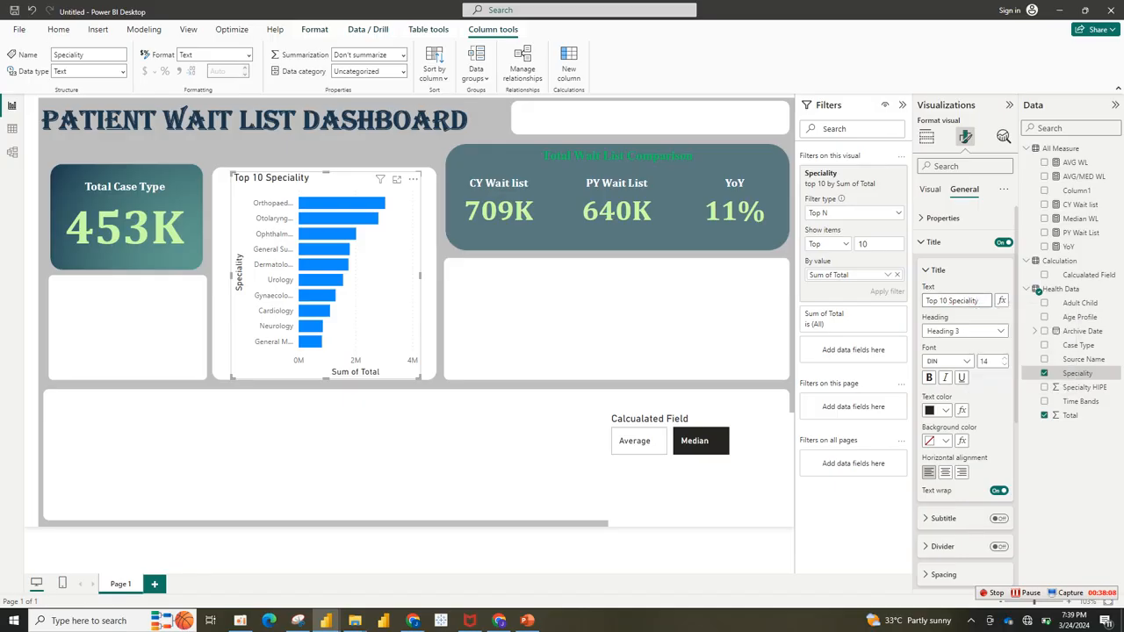
{"action": "type", "text": "by W"}
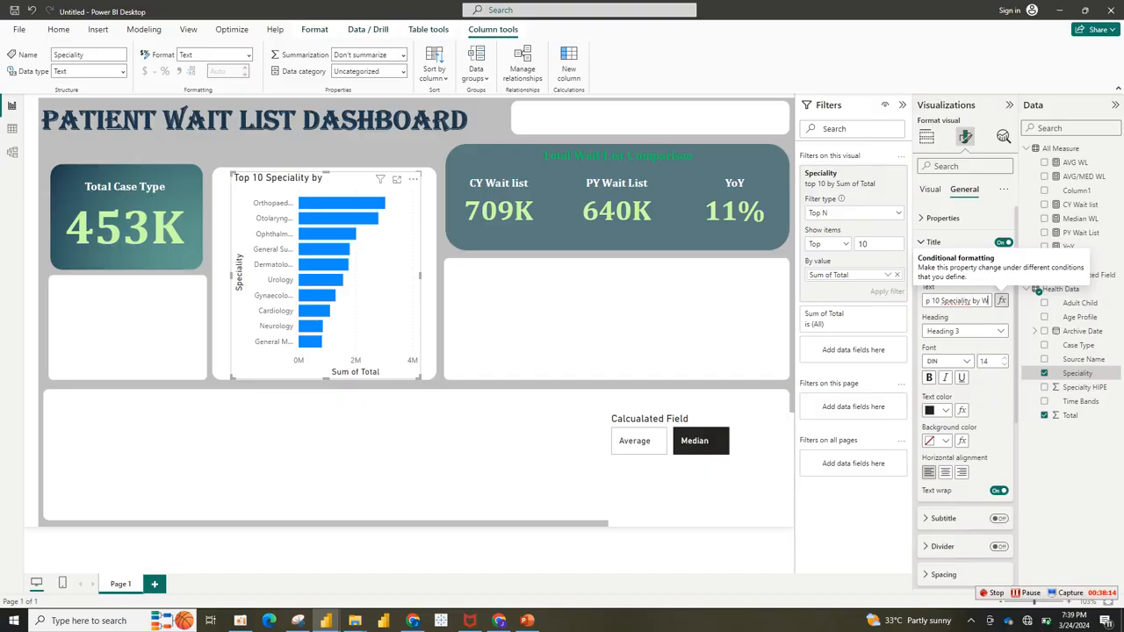
{"action": "type", "text": "ait list"}
Step: Format the bar chart's title as centred, bold, black Cambria text at font size 12
{"action": "left_click", "coordinate": [944, 473]}
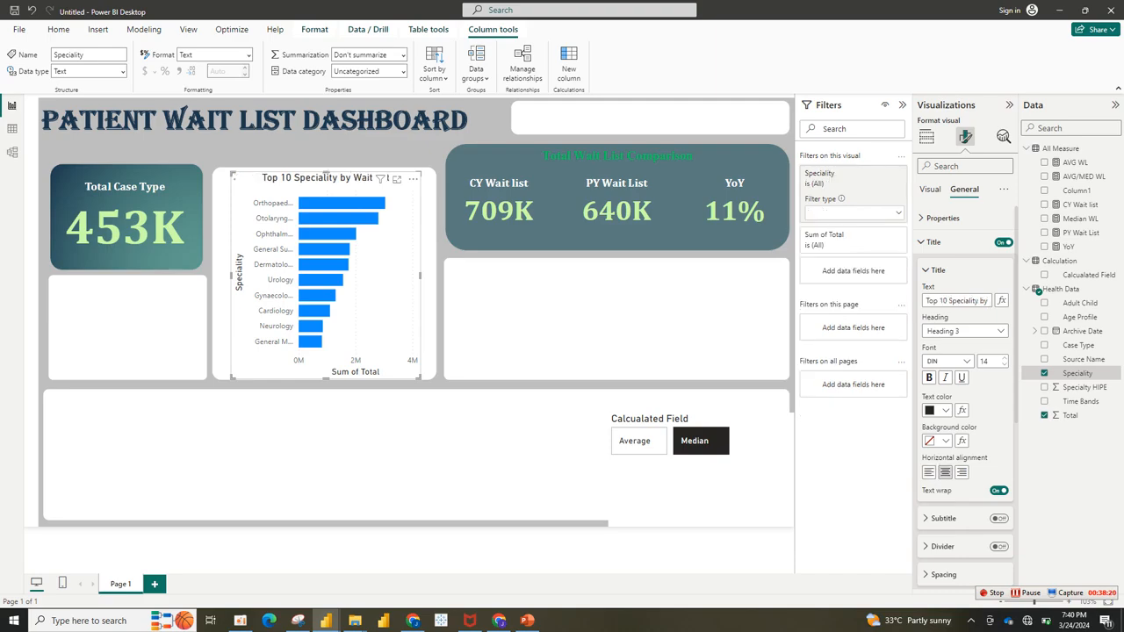
{"action": "left_click", "coordinate": [946, 410]}
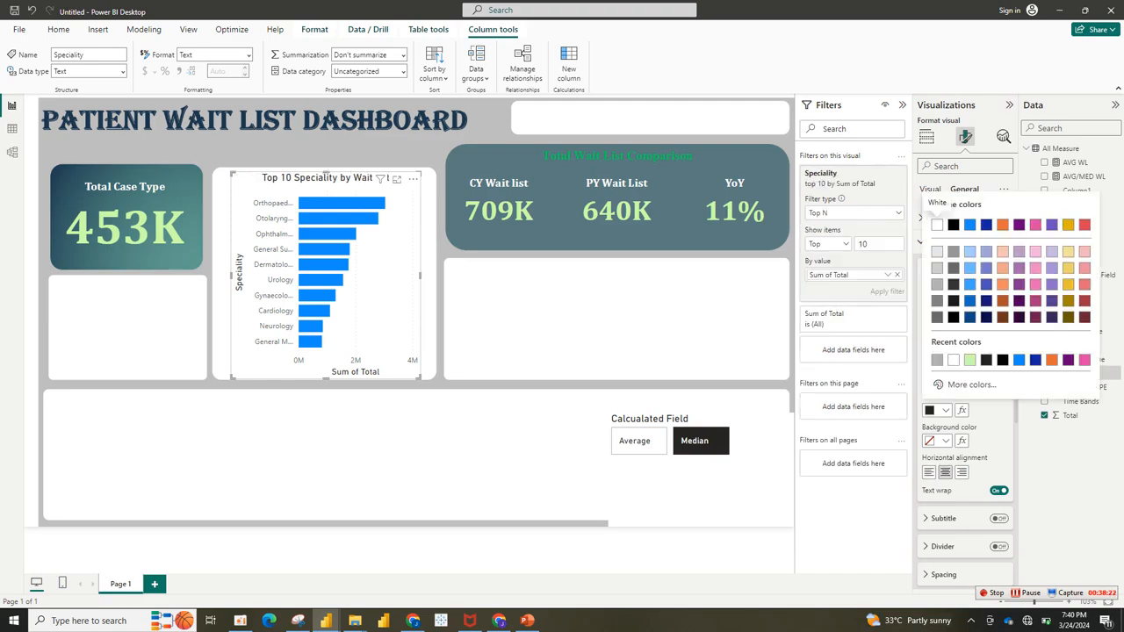
{"action": "left_click", "coordinate": [937, 224]}
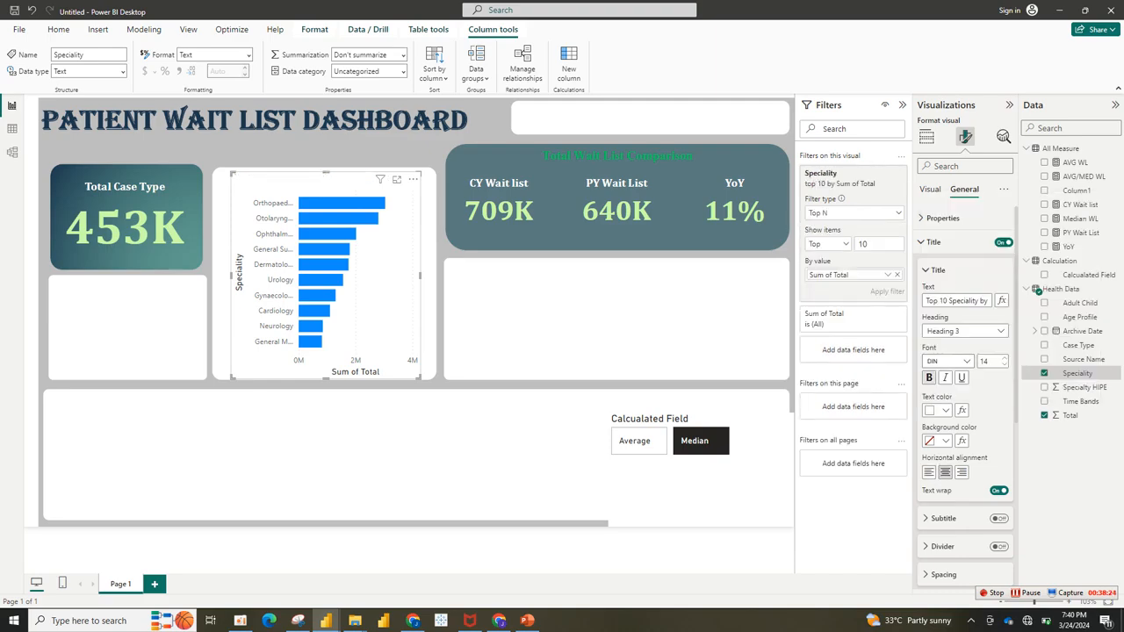
{"action": "left_click", "coordinate": [933, 361]}
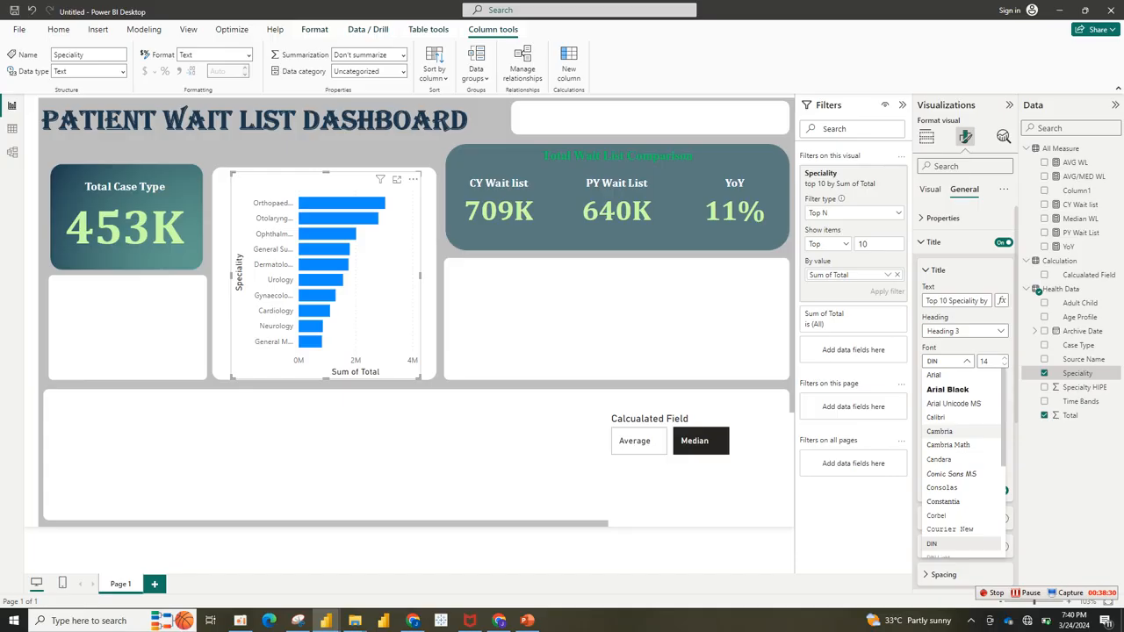
{"action": "left_click", "coordinate": [940, 431]}
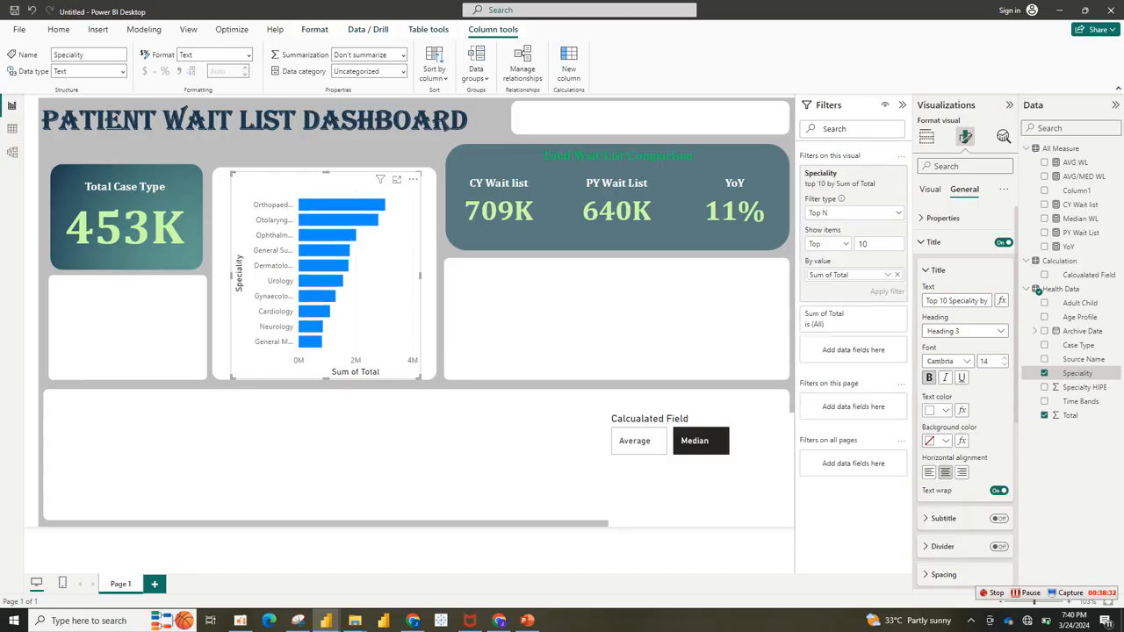
{"action": "left_click", "coordinate": [938, 410]}
{"action": "left_click", "coordinate": [952, 224]}
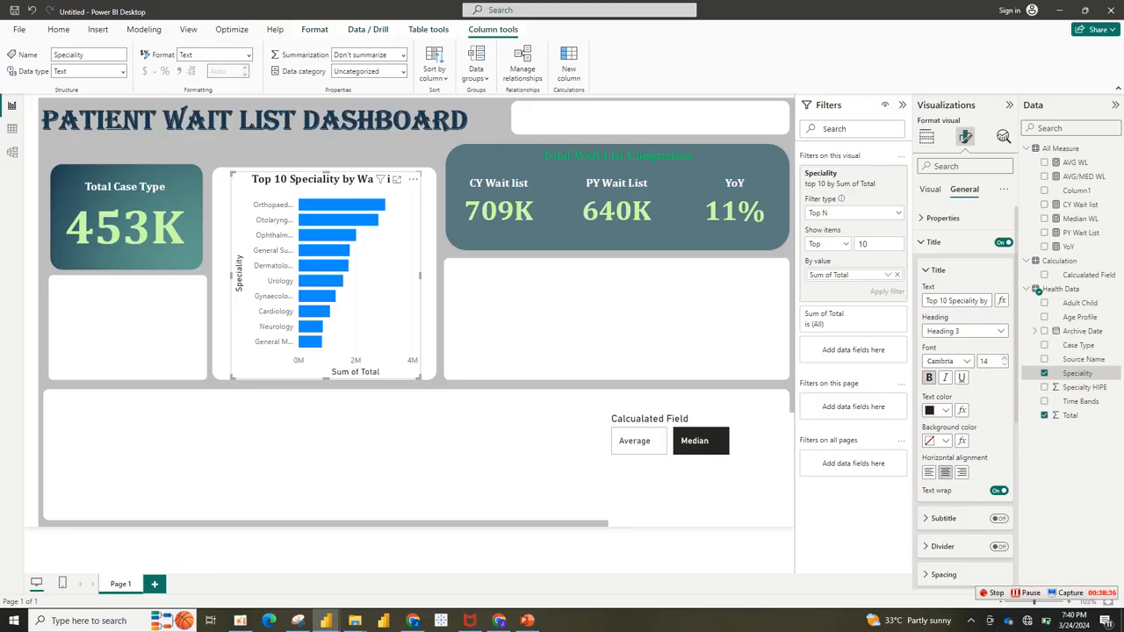
{"action": "left_click", "coordinate": [1004, 365]}
{"action": "left_click", "coordinate": [1004, 365]}
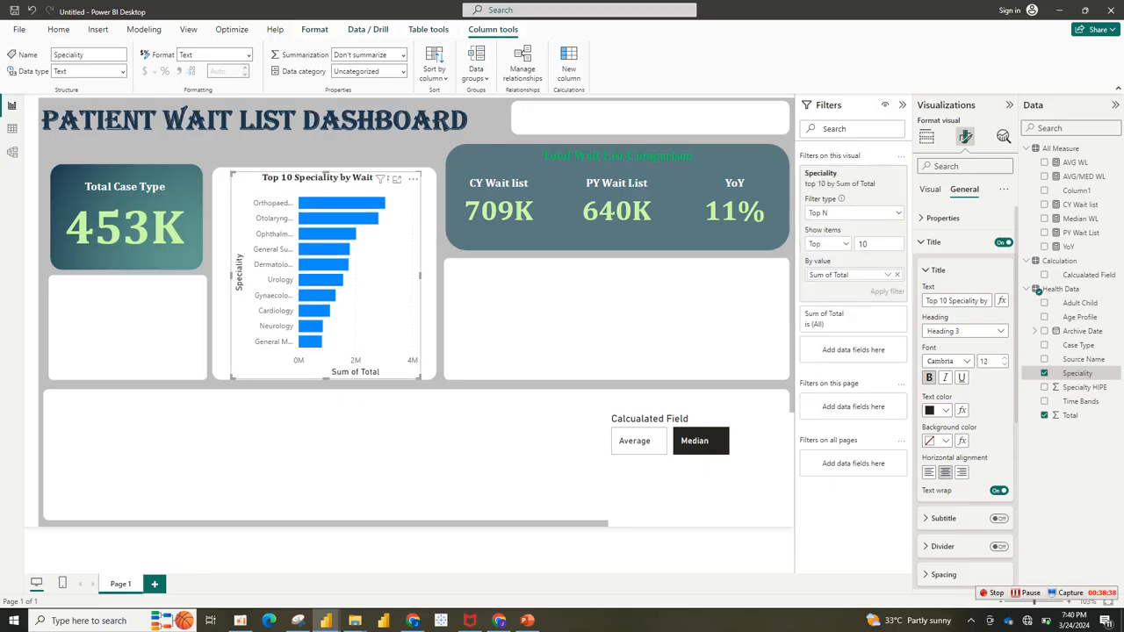
Step: Turn off the bar chart's X-axis title and values, and turn off its Y-axis title
{"action": "left_click", "coordinate": [930, 190]}
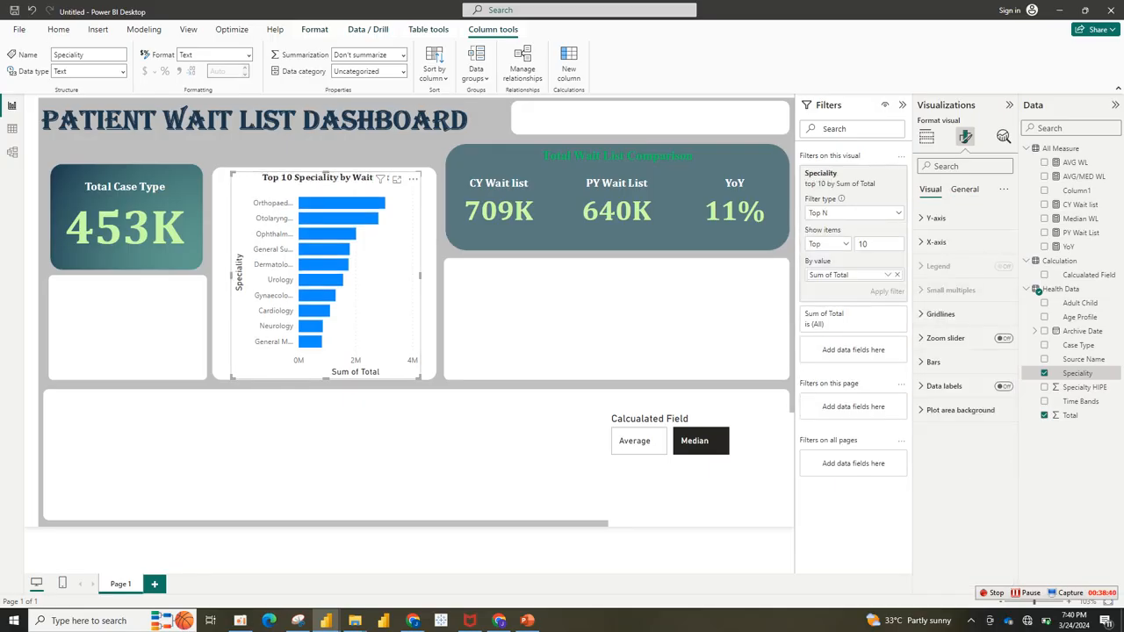
{"action": "left_click", "coordinate": [937, 242]}
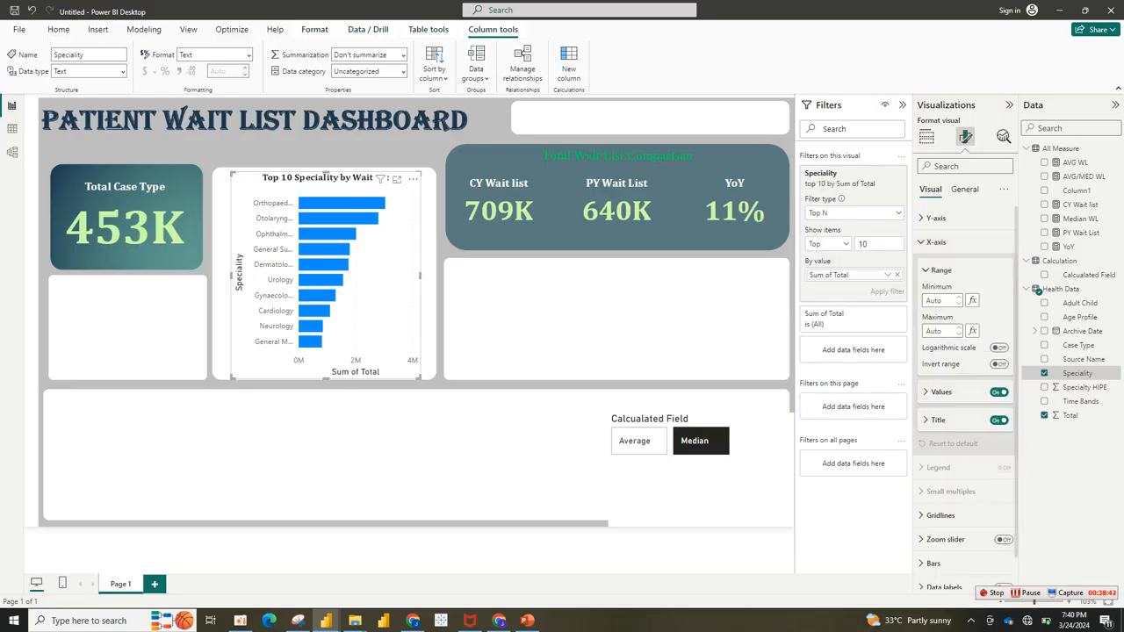
{"action": "left_click", "coordinate": [998, 420]}
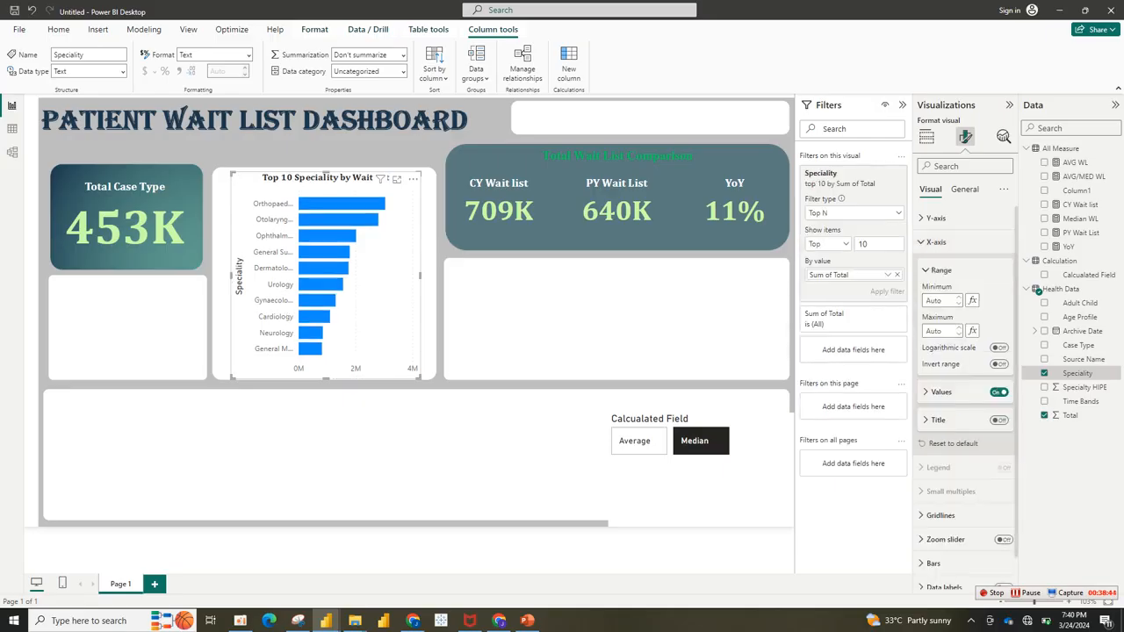
{"action": "left_click", "coordinate": [998, 392]}
{"action": "left_click", "coordinate": [937, 242]}
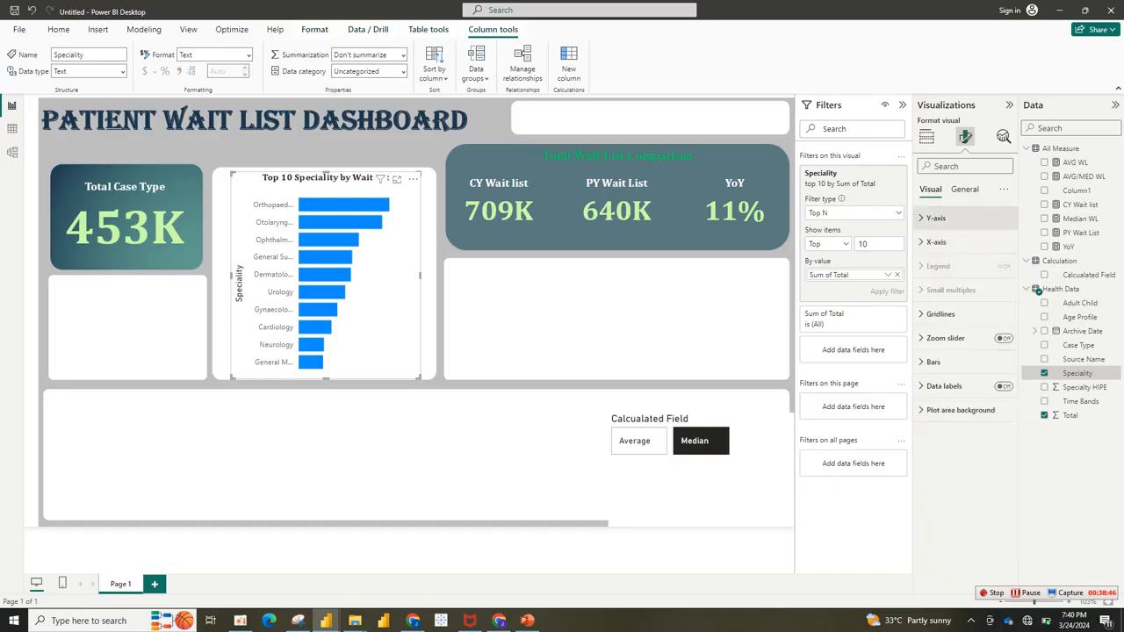
{"action": "left_click", "coordinate": [937, 219]}
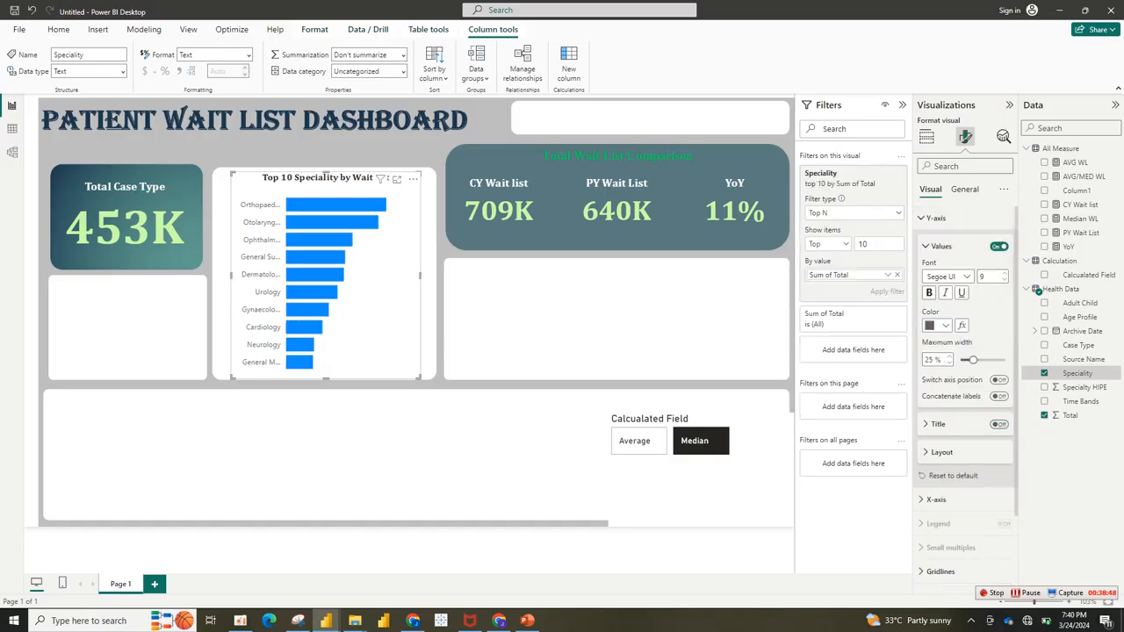
Step: Format the bar chart's Y-axis labels as bold, black Cambria text and widen the chart to fill its white panel
{"action": "left_click", "coordinate": [948, 277]}
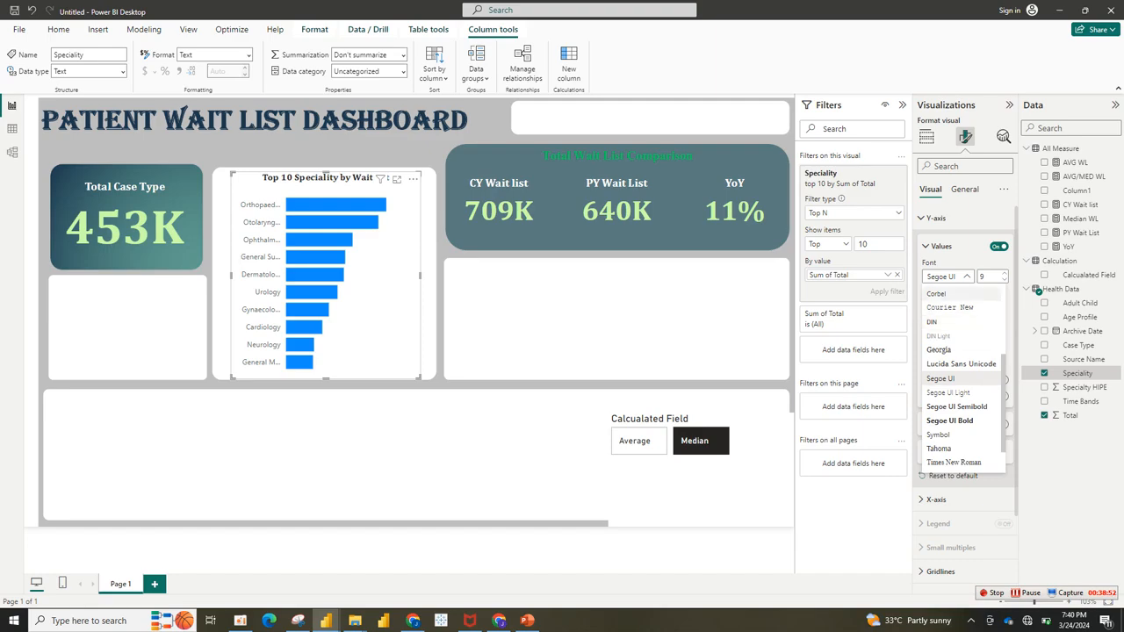
{"action": "scroll", "coordinate": [957, 333], "scroll_direction": "up", "scroll_amount": 3}
{"action": "left_click", "coordinate": [939, 346]}
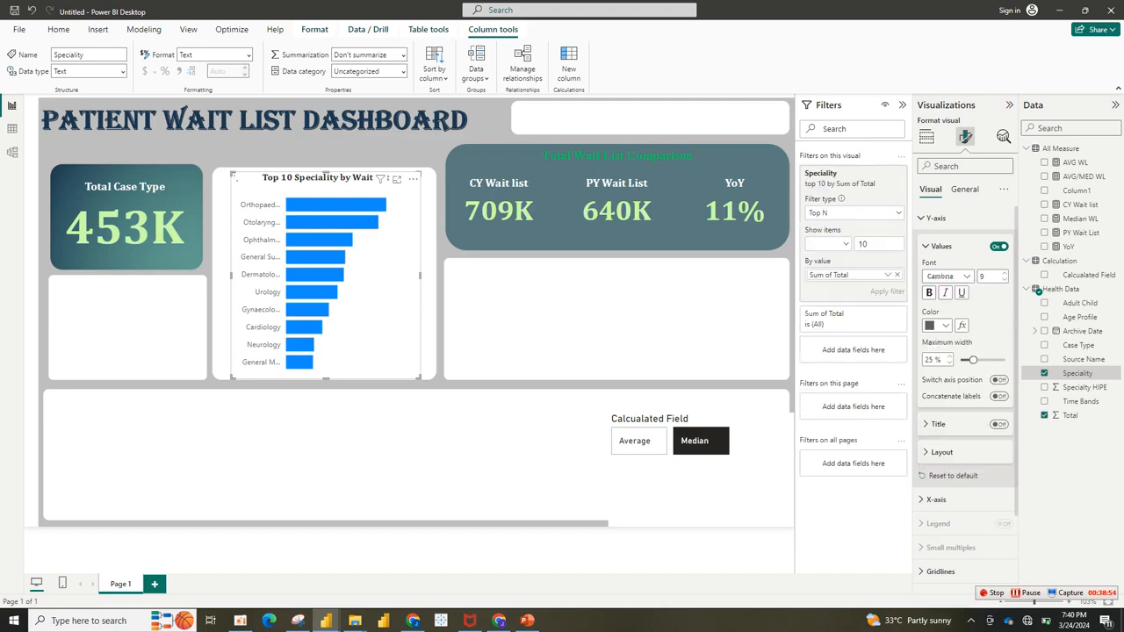
{"action": "left_click", "coordinate": [936, 325]}
{"action": "left_click", "coordinate": [952, 366]}
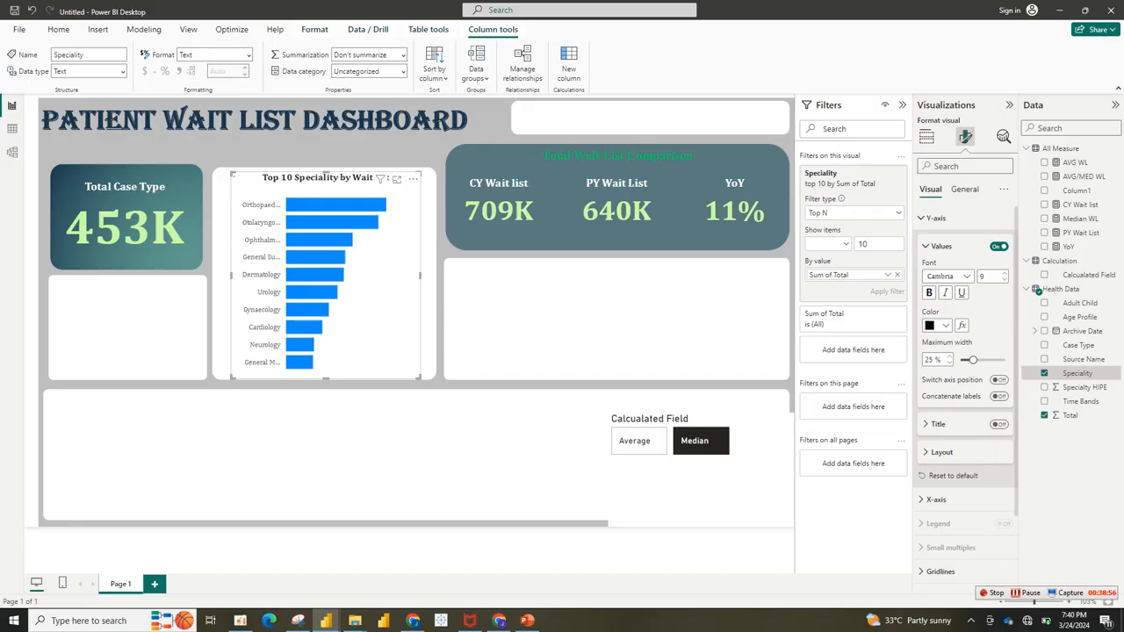
{"action": "left_click", "coordinate": [929, 292]}
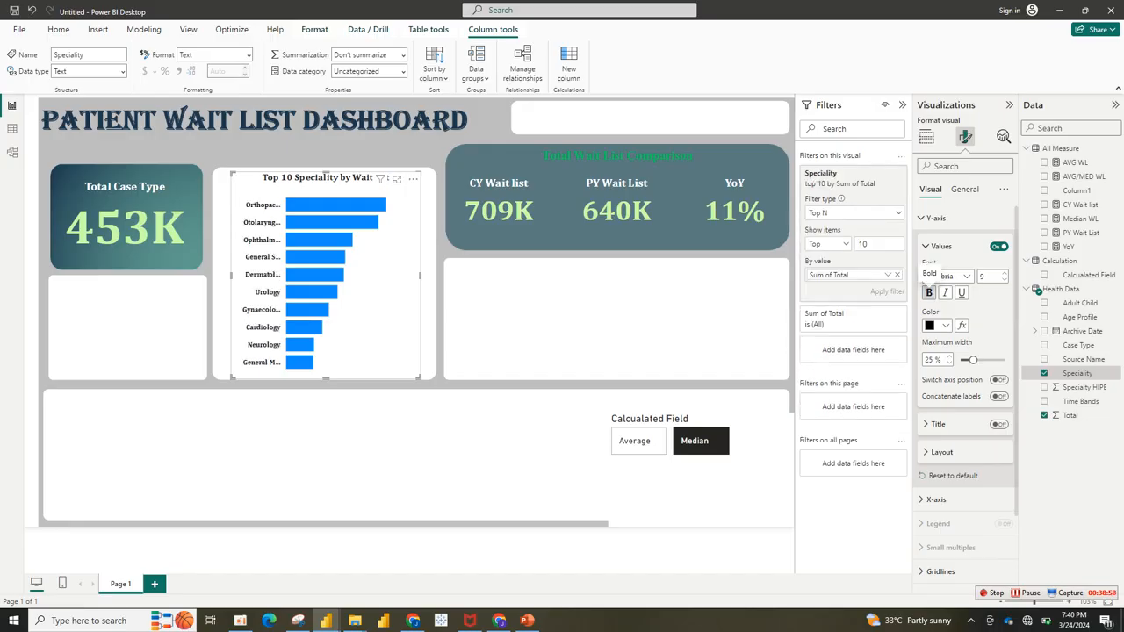
{"action": "left_click_drag", "start_coordinate": [419, 276], "coordinate": [439, 275]}
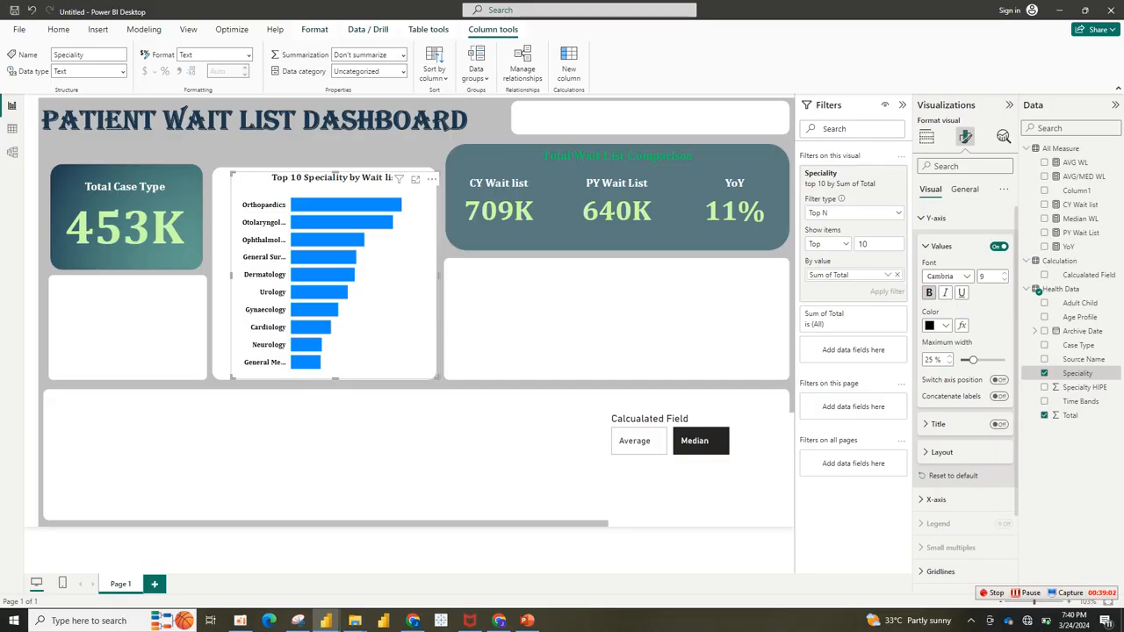
{"action": "left_click_drag", "start_coordinate": [231, 276], "coordinate": [215, 276]}
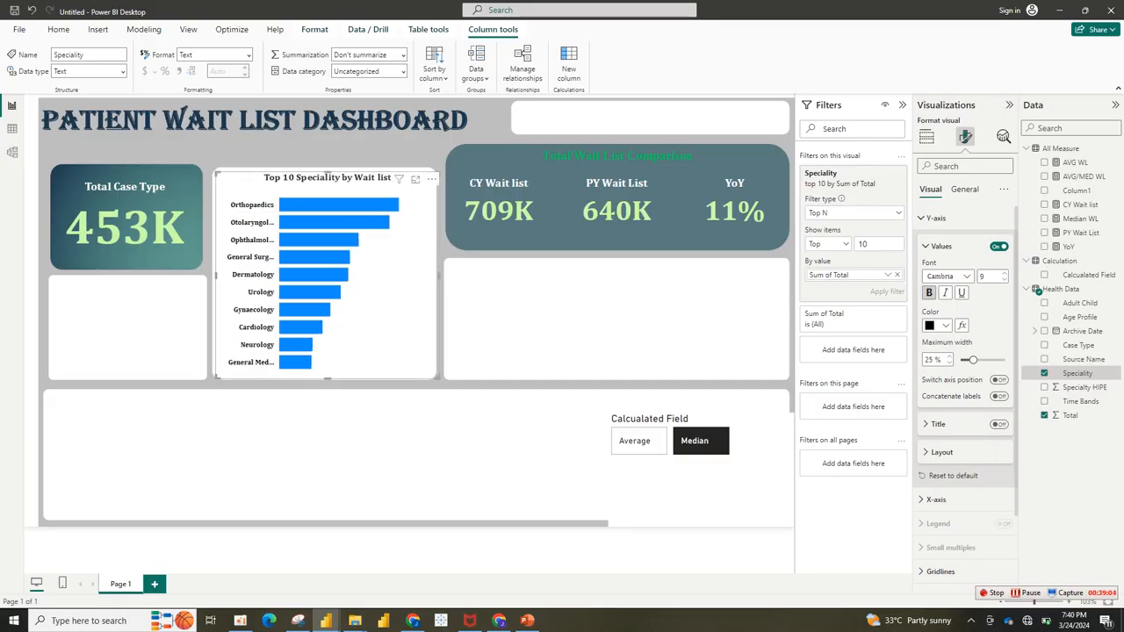
Step: Switch to the finished health report and copy the bar colour's hex code from its Top 10 Specialty chart
{"action": "mouse_move", "coordinate": [326, 620]}
{"action": "left_click", "coordinate": [386, 575]}
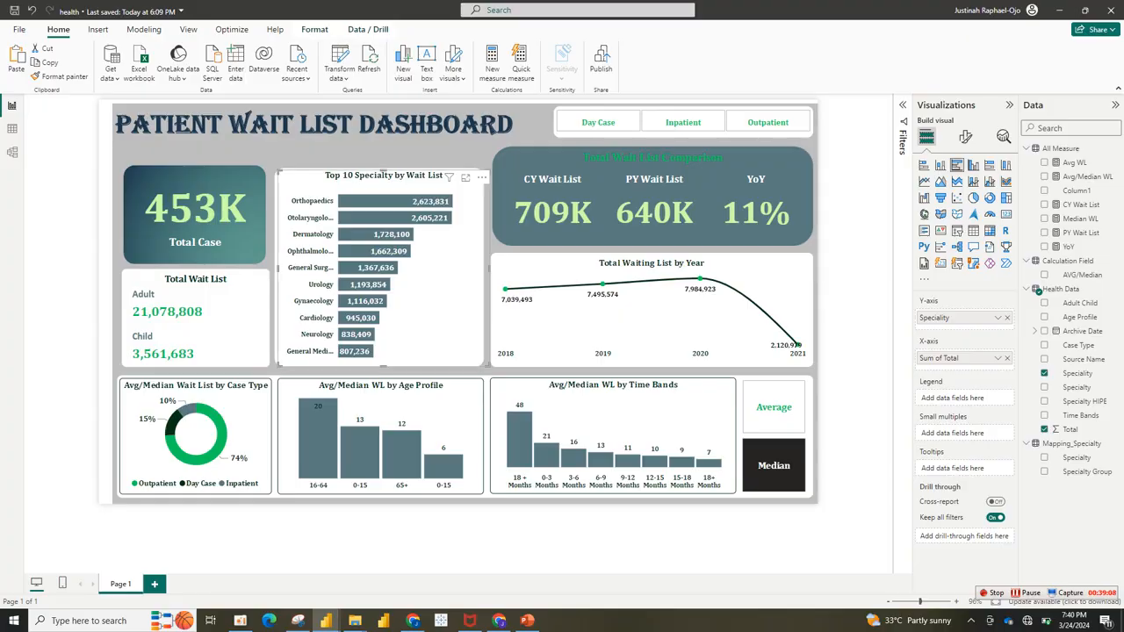
{"action": "left_click", "coordinate": [965, 136]}
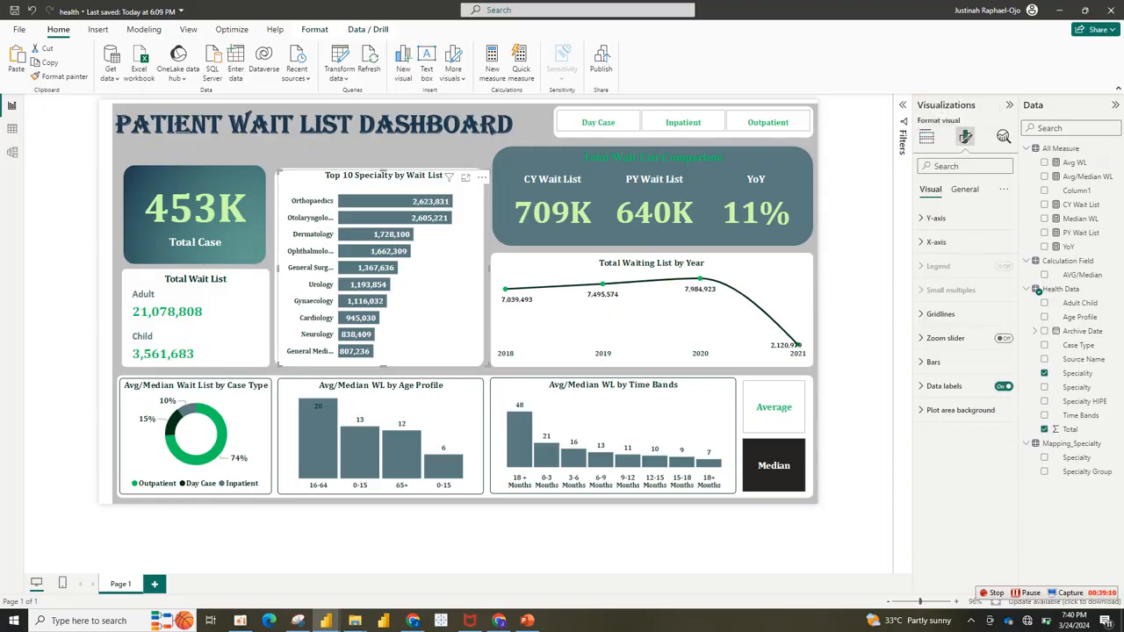
{"action": "left_click", "coordinate": [933, 362]}
{"action": "left_click", "coordinate": [938, 420]}
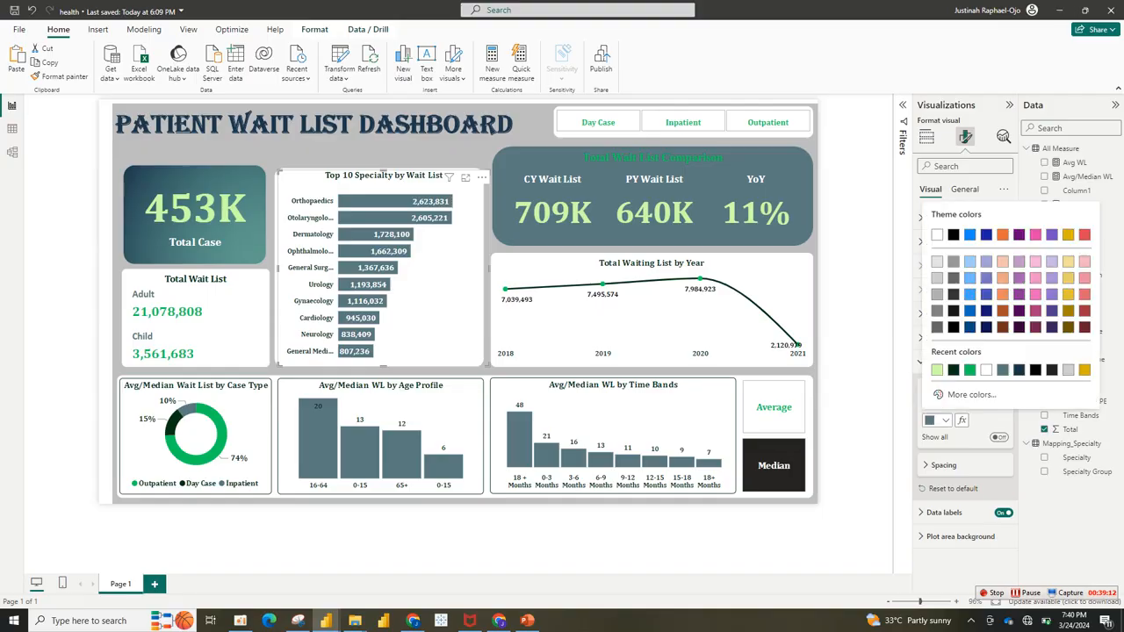
{"action": "left_click", "coordinate": [966, 394]}
{"action": "key", "text": "ctrl+c"}
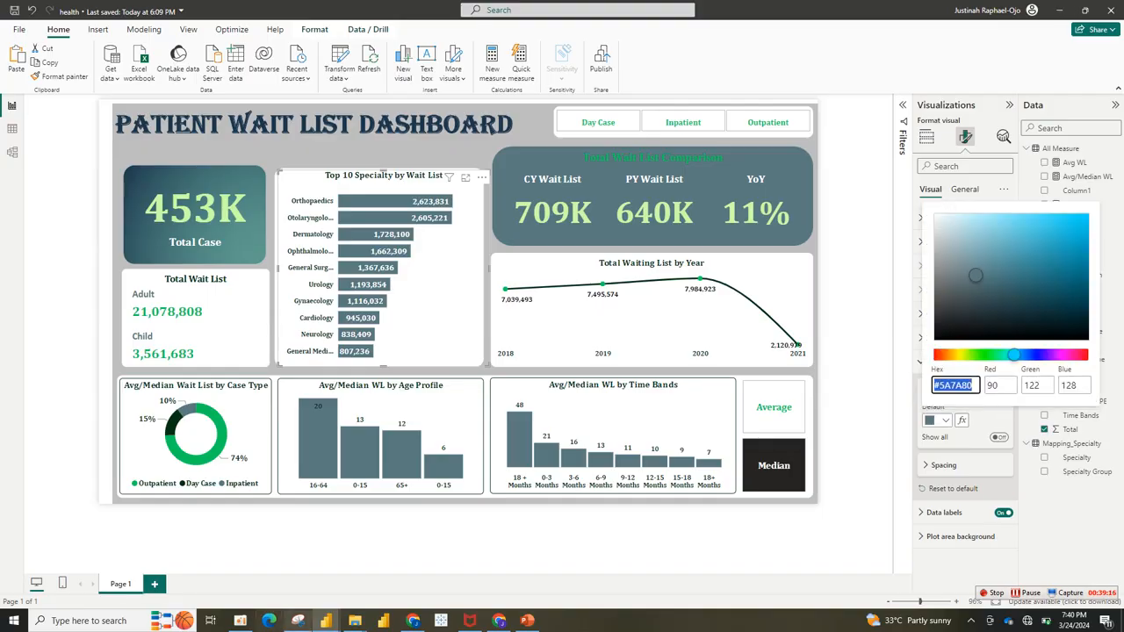
Step: Return to the untitled report and set the Top 10 Speciality chart's bar colour to #5A7A80
{"action": "mouse_move", "coordinate": [326, 620]}
{"action": "left_click", "coordinate": [389, 566]}
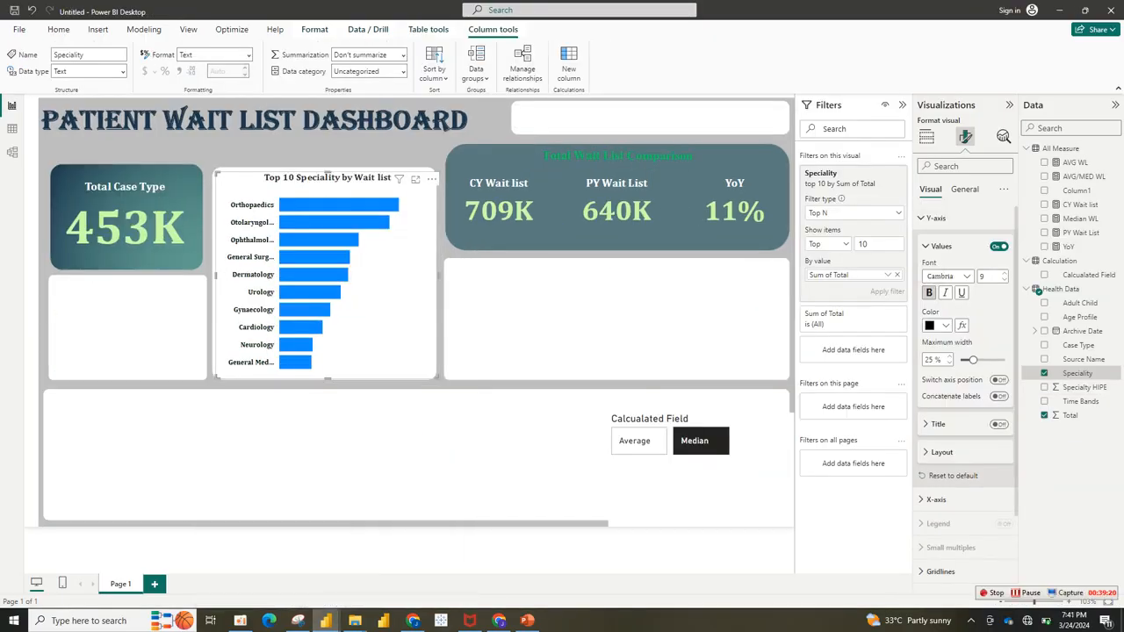
{"action": "left_click", "coordinate": [936, 218]}
{"action": "left_click", "coordinate": [945, 338]}
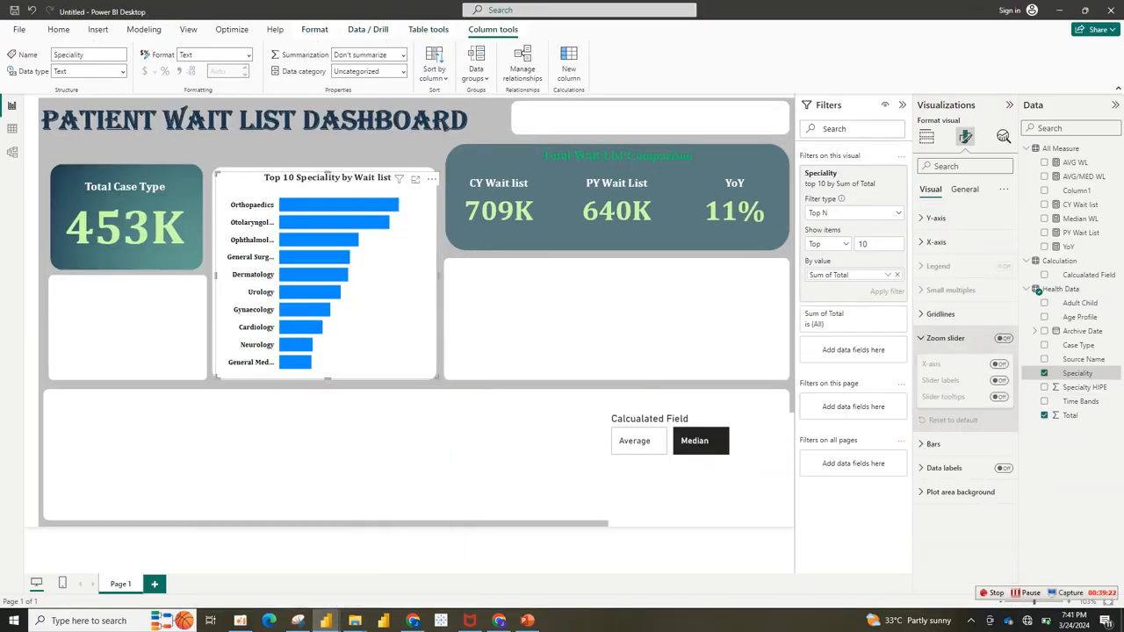
{"action": "left_click", "coordinate": [945, 338]}
{"action": "left_click", "coordinate": [940, 313]}
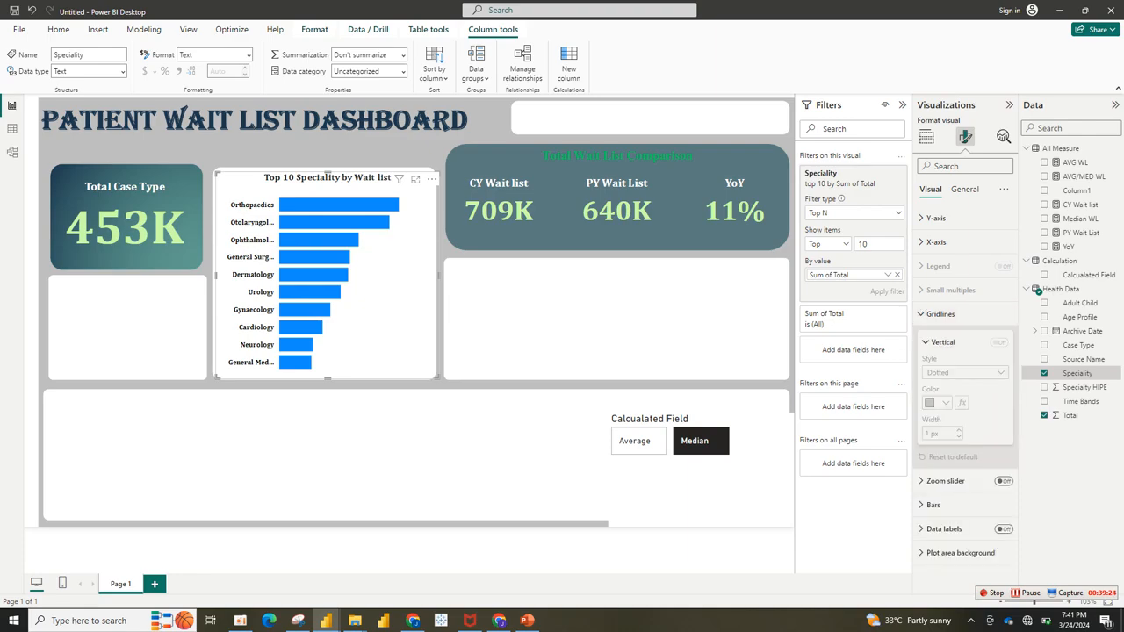
{"action": "left_click", "coordinate": [941, 313]}
{"action": "left_click", "coordinate": [933, 361]}
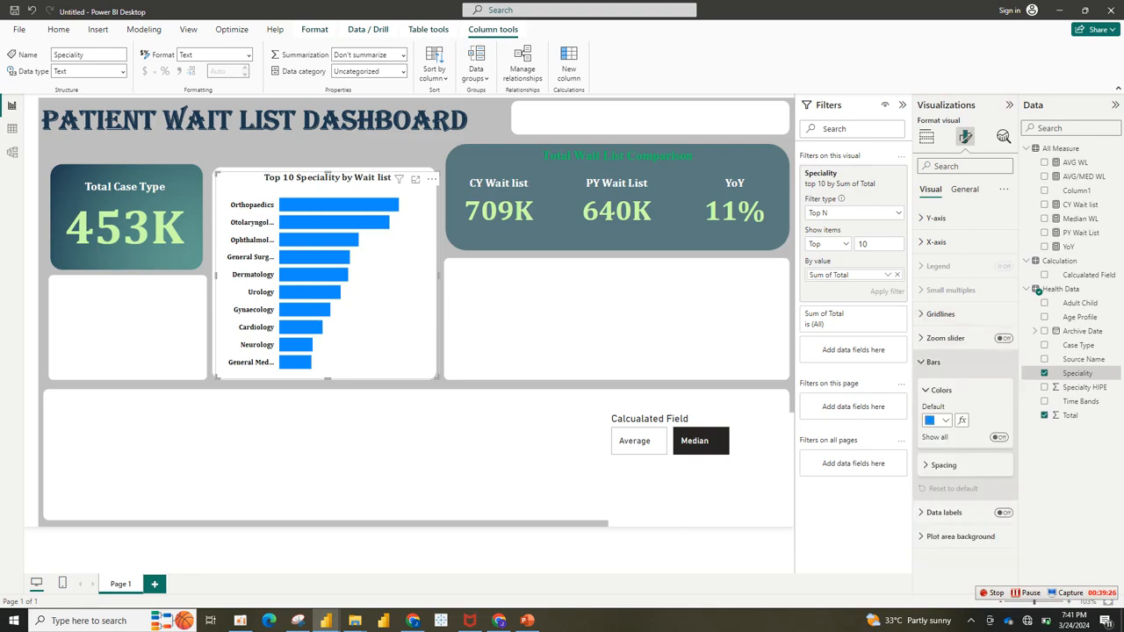
{"action": "left_click", "coordinate": [945, 419]}
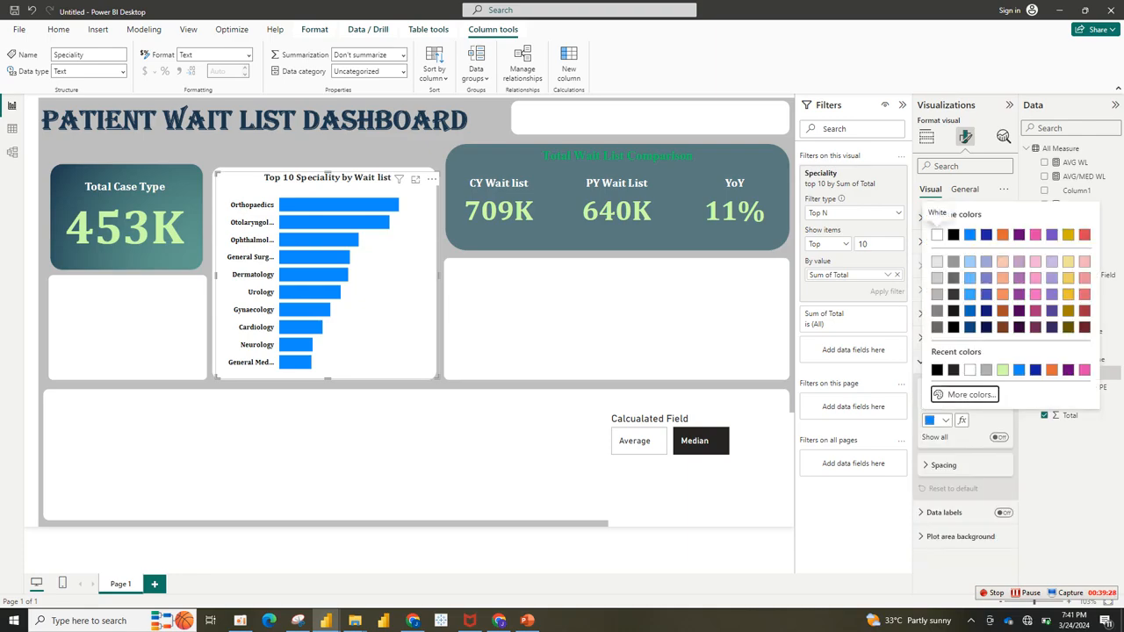
{"action": "left_click", "coordinate": [966, 392]}
{"action": "key", "text": "ctrl+v"}
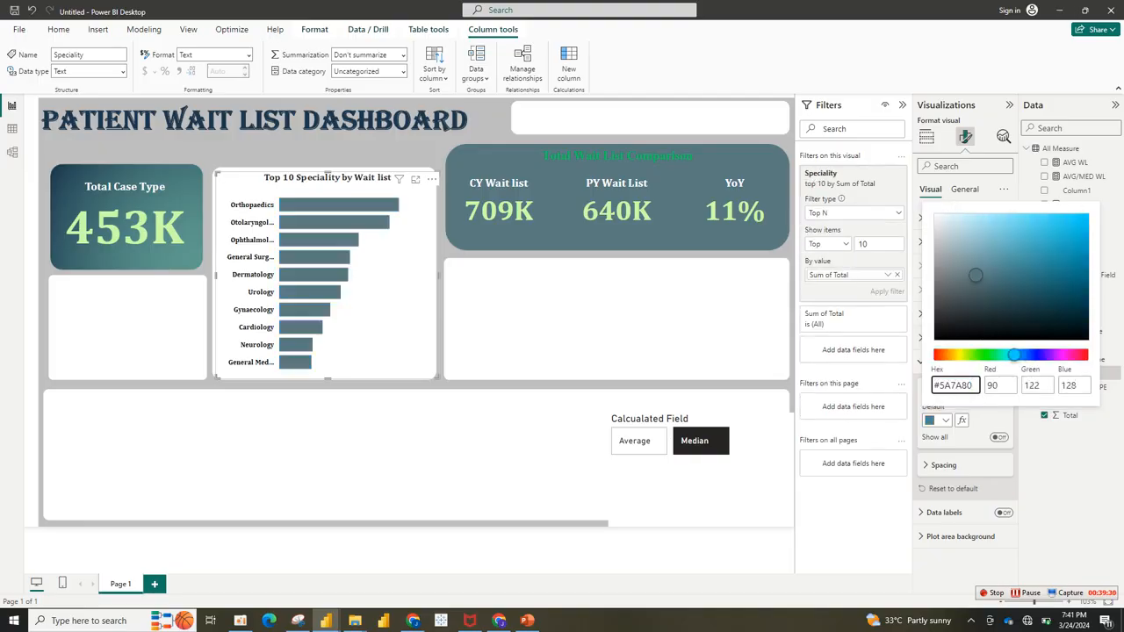
{"action": "key", "text": "Return"}
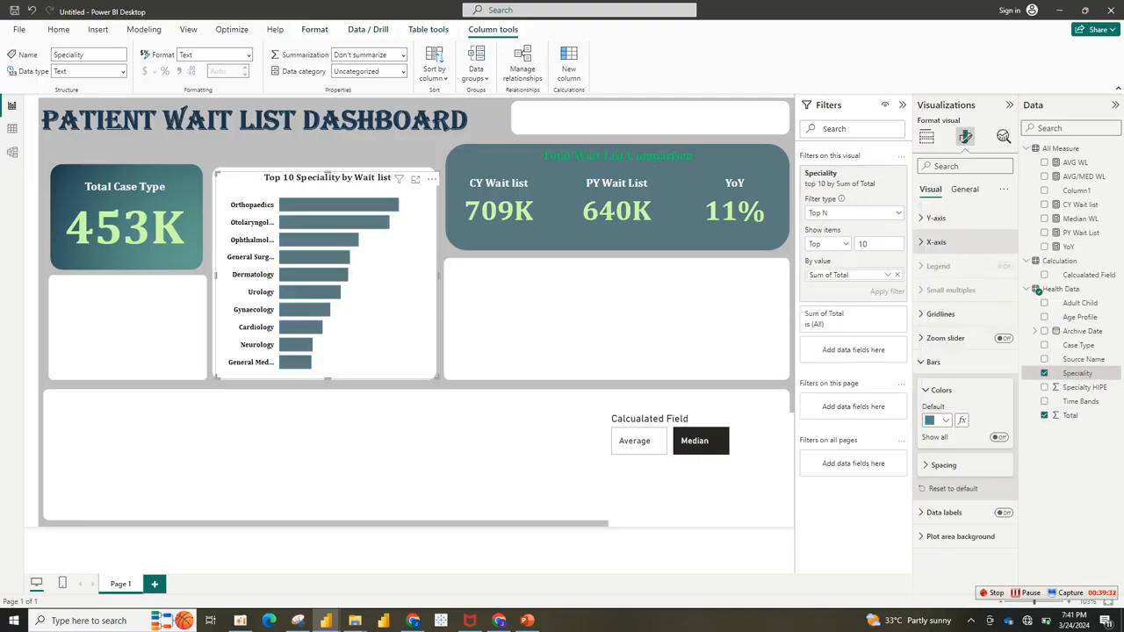
{"action": "left_click", "coordinate": [933, 362]}
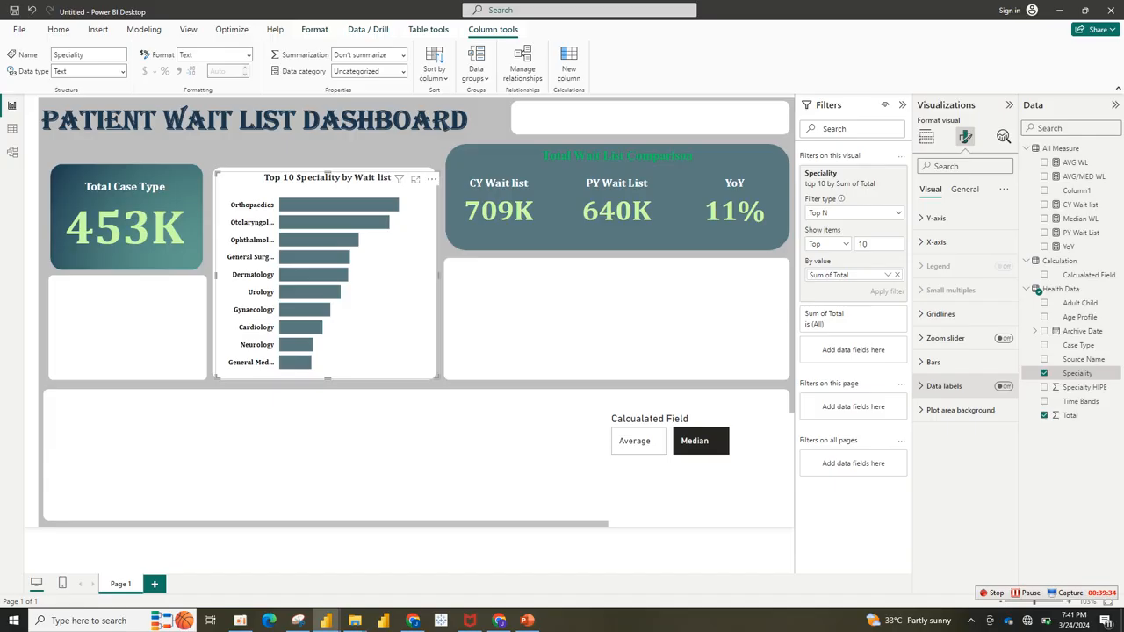
Step: Turn on the bar chart's data labels and position them at Inside end
{"action": "left_click", "coordinate": [1003, 386]}
{"action": "left_click", "coordinate": [939, 386]}
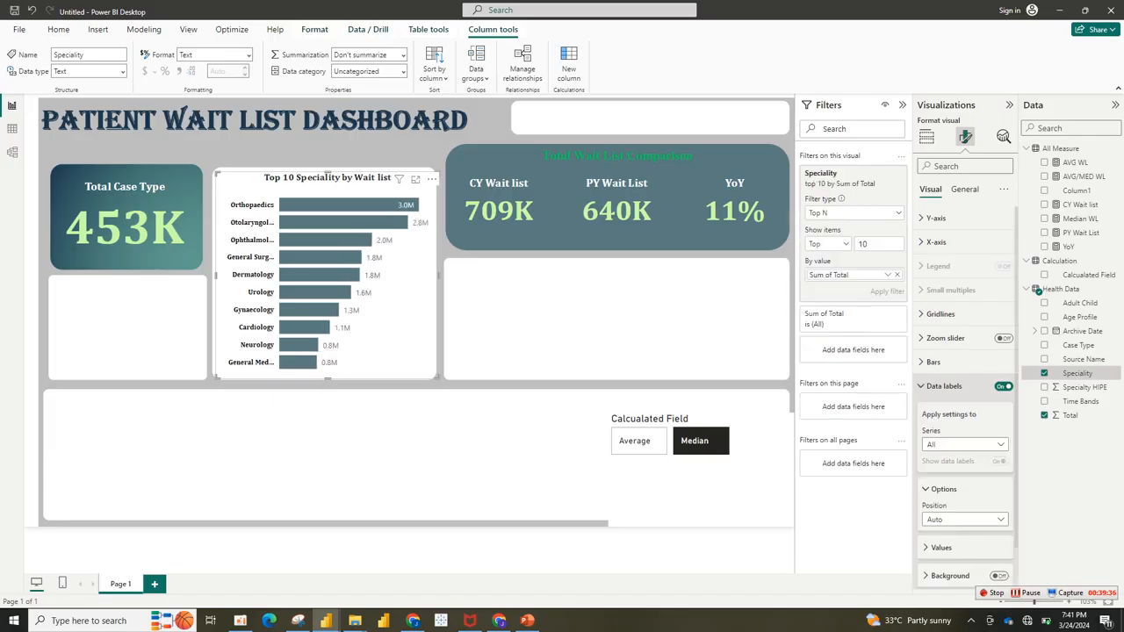
{"action": "left_click", "coordinate": [965, 520]}
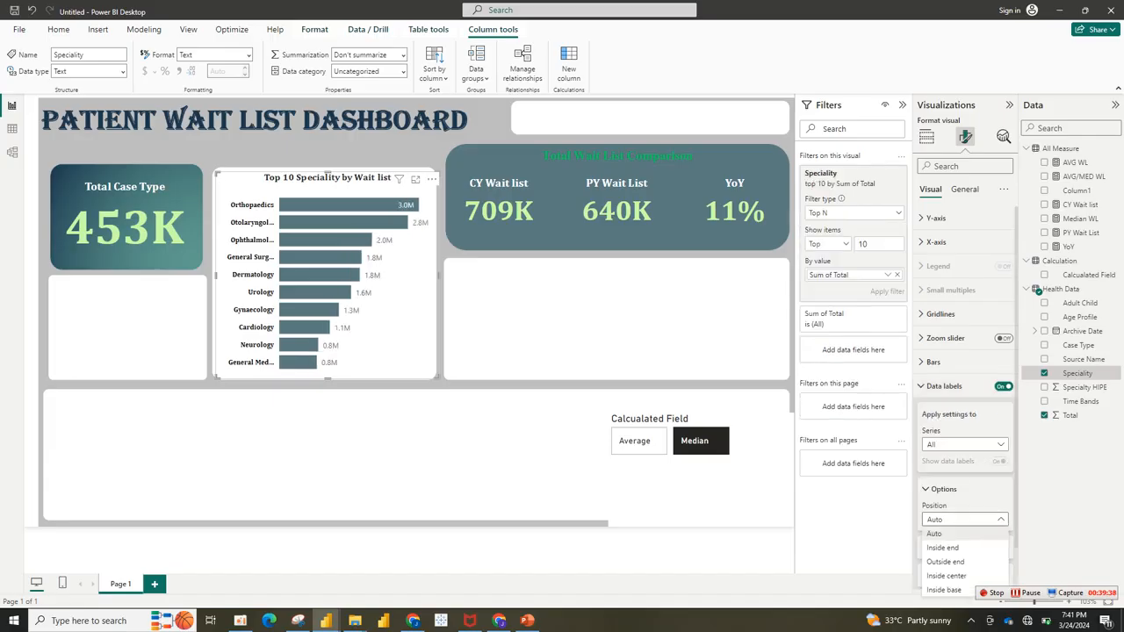
{"action": "left_click", "coordinate": [949, 533]}
{"action": "left_click", "coordinate": [965, 519]}
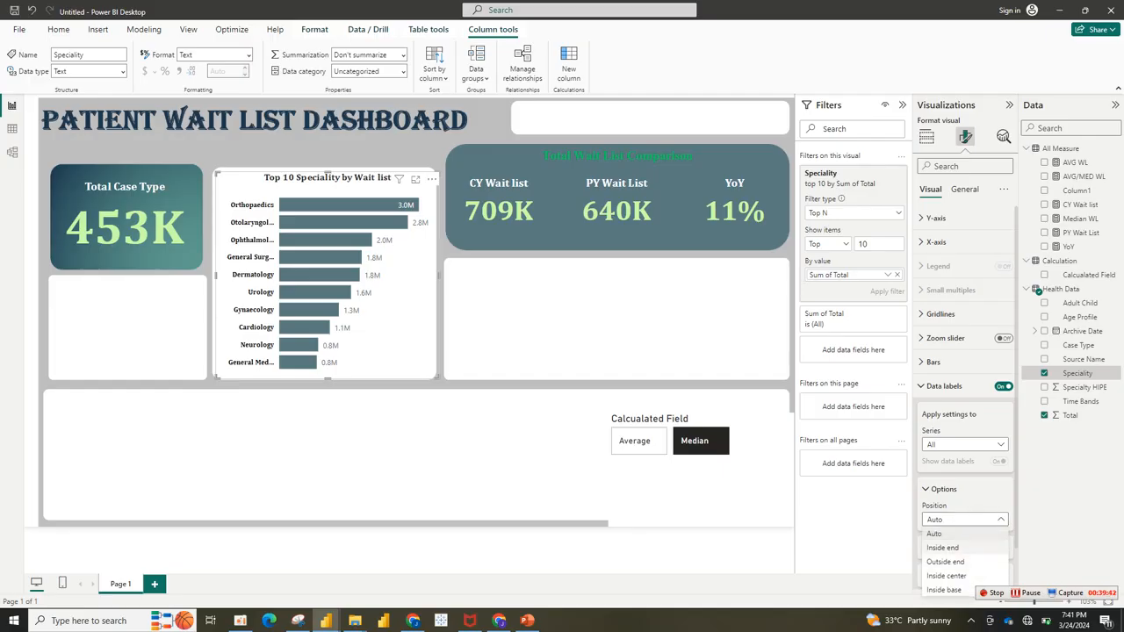
{"action": "left_click", "coordinate": [943, 547]}
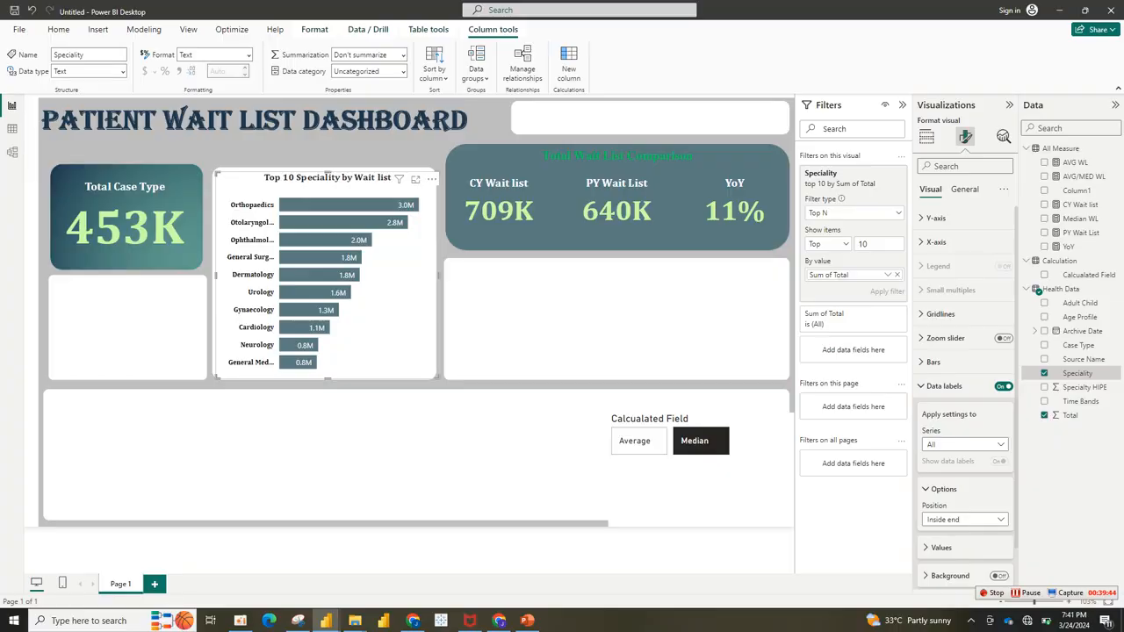
Step: Set the data labels' display units to None and apply a thousands separator to the Total field
{"action": "scroll", "coordinate": [966, 397], "scroll_direction": "down", "scroll_amount": 1}
{"action": "left_click", "coordinate": [941, 503]}
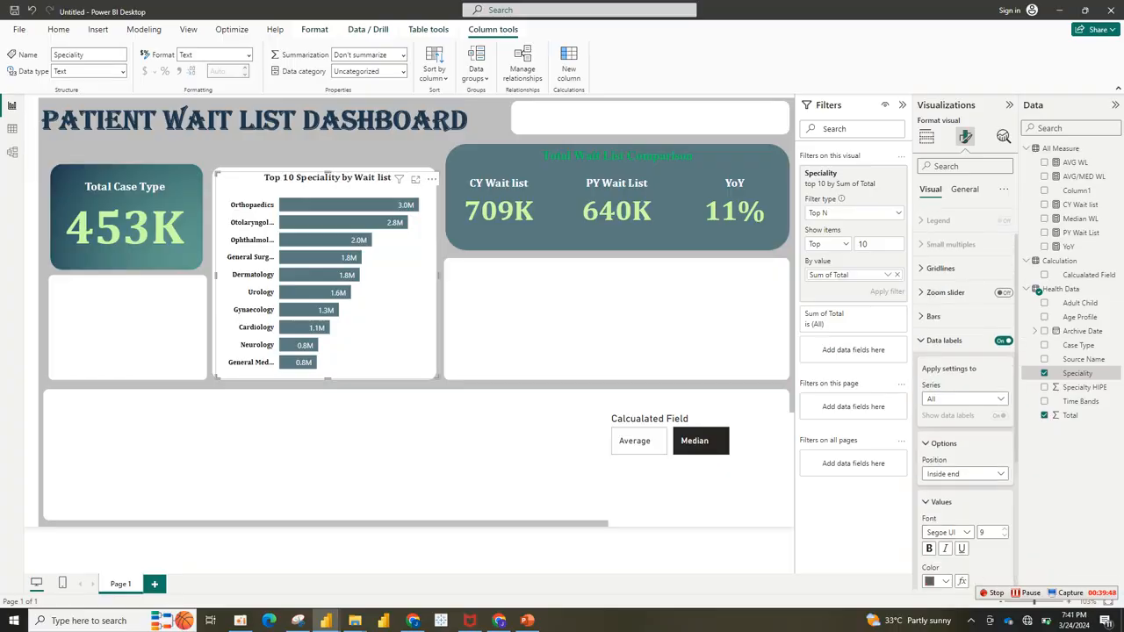
{"action": "scroll", "coordinate": [966, 397], "scroll_direction": "down", "scroll_amount": 4}
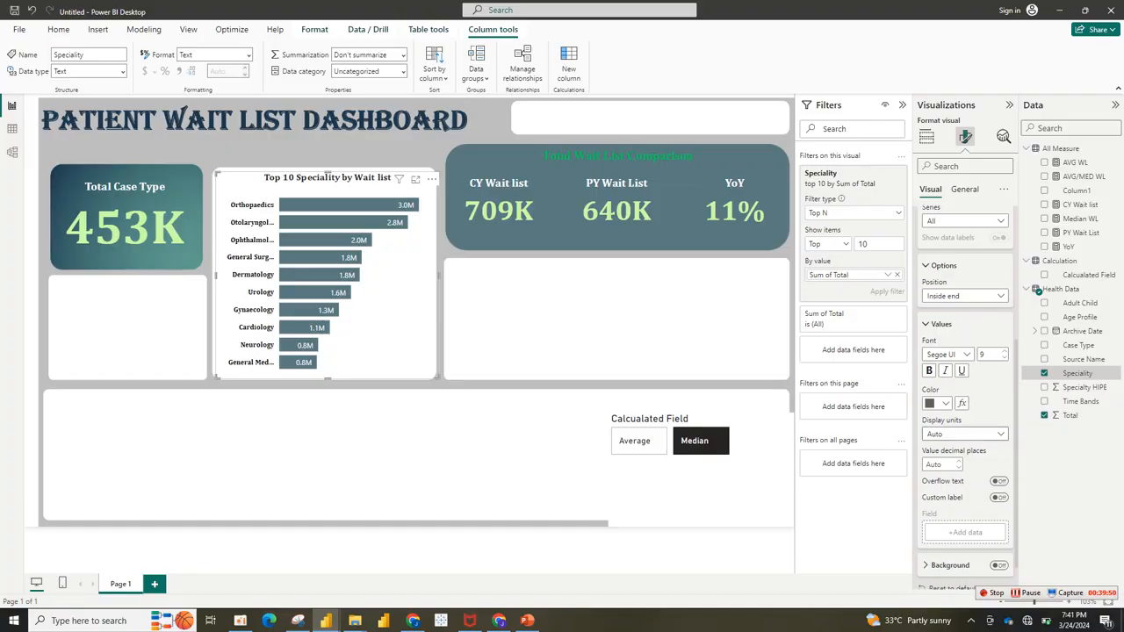
{"action": "left_click", "coordinate": [966, 433]}
{"action": "left_click", "coordinate": [966, 434]}
{"action": "left_click", "coordinate": [965, 434]}
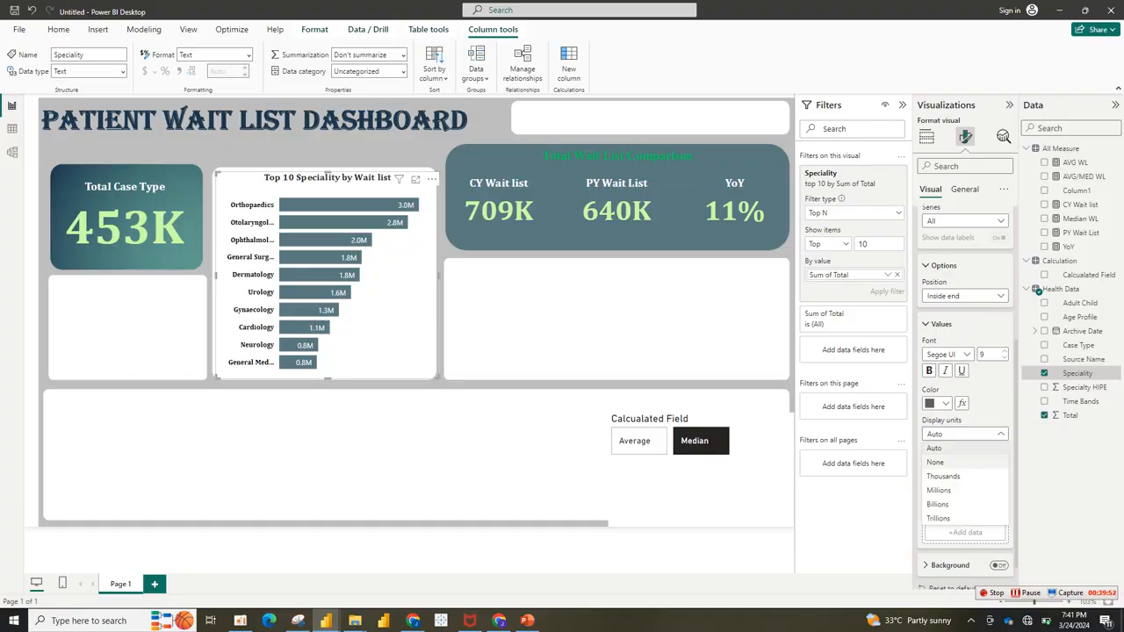
{"action": "left_click", "coordinate": [936, 462]}
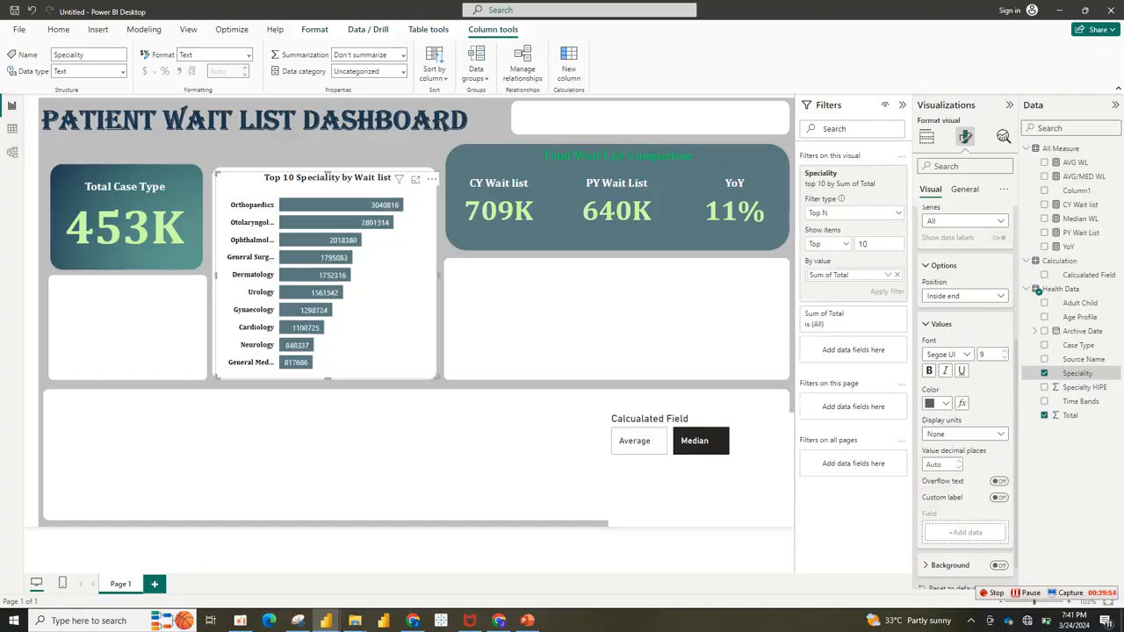
{"action": "left_click", "coordinate": [1070, 415]}
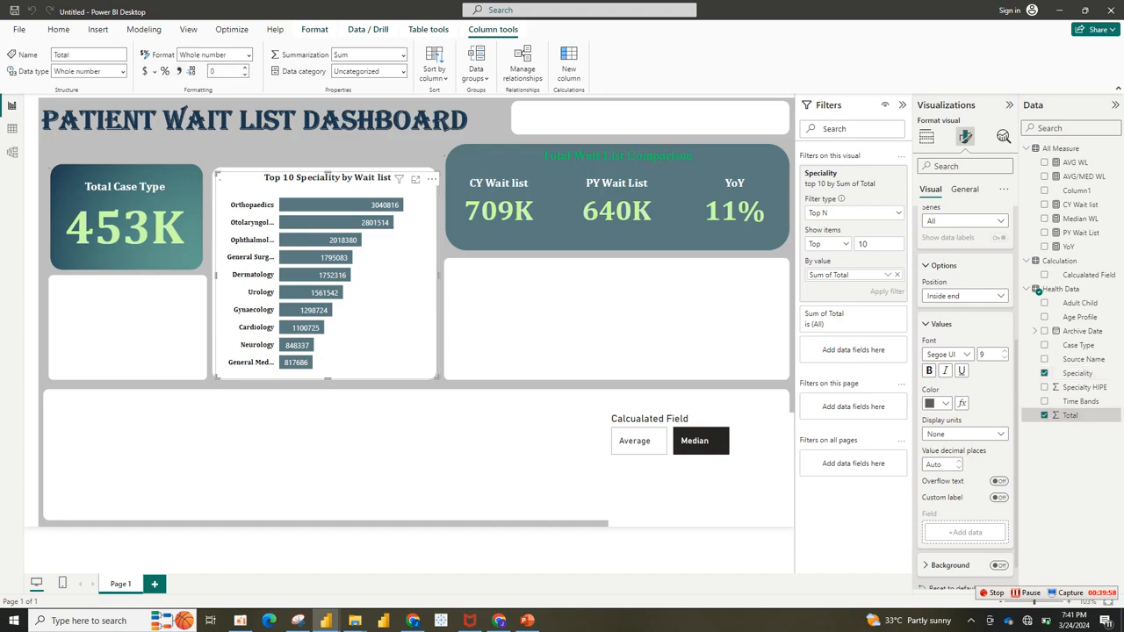
{"action": "left_click", "coordinate": [179, 70]}
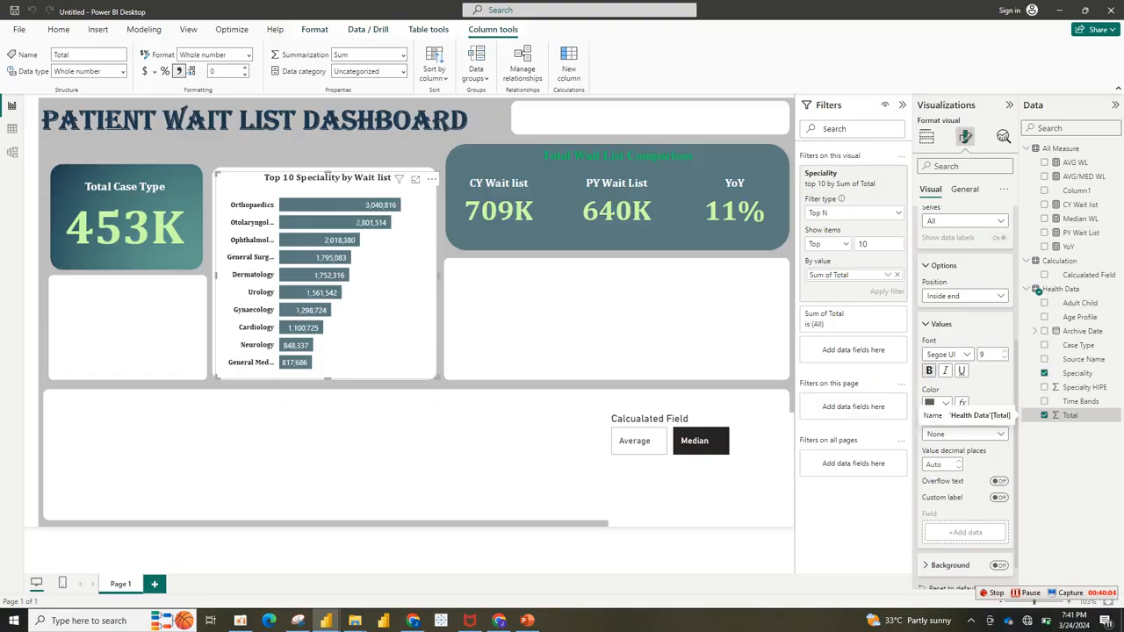
Step: Format the bar chart's data labels as bold Cambria text at font size 12
{"action": "left_click", "coordinate": [946, 354]}
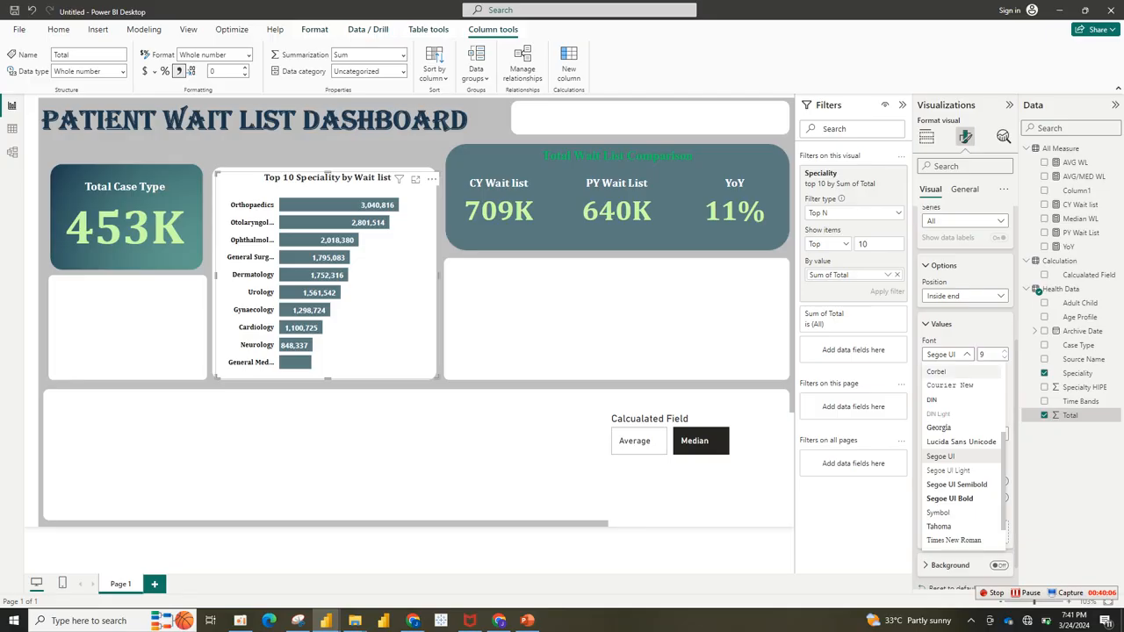
{"action": "scroll", "coordinate": [961, 439], "scroll_direction": "up", "scroll_amount": 3}
{"action": "left_click", "coordinate": [939, 424]}
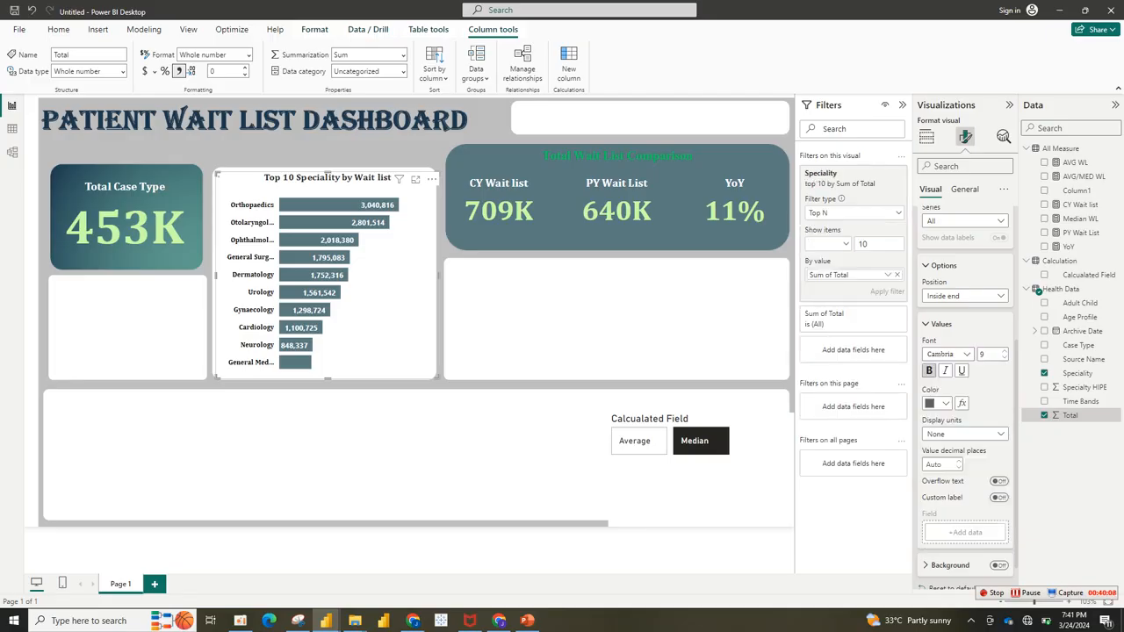
{"action": "left_click", "coordinate": [1004, 352]}
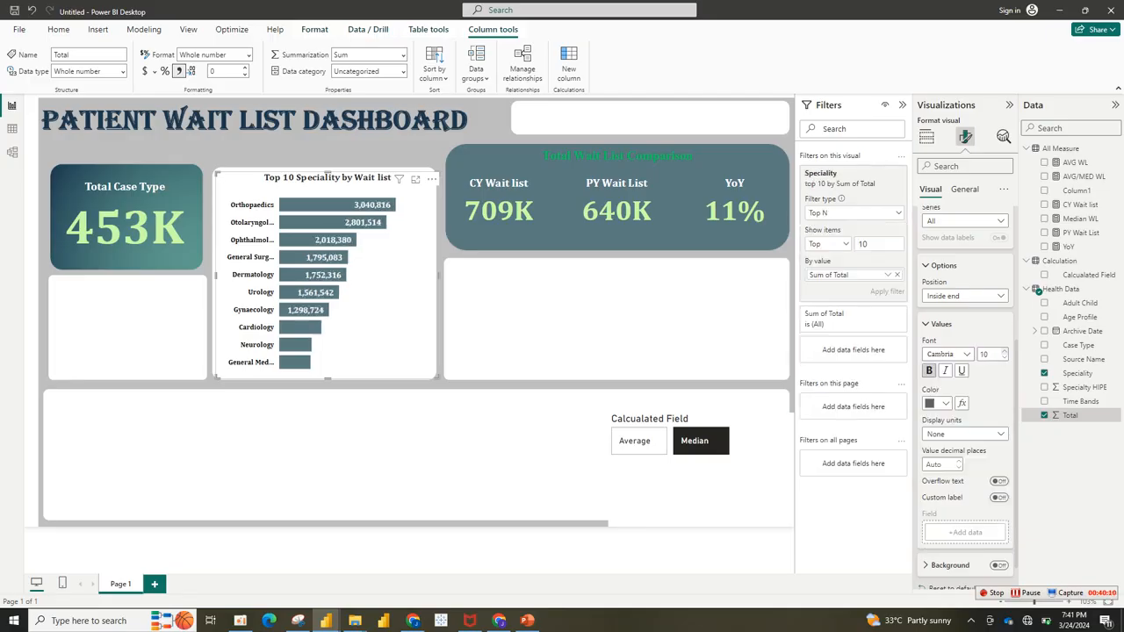
{"action": "left_click", "coordinate": [1004, 351]}
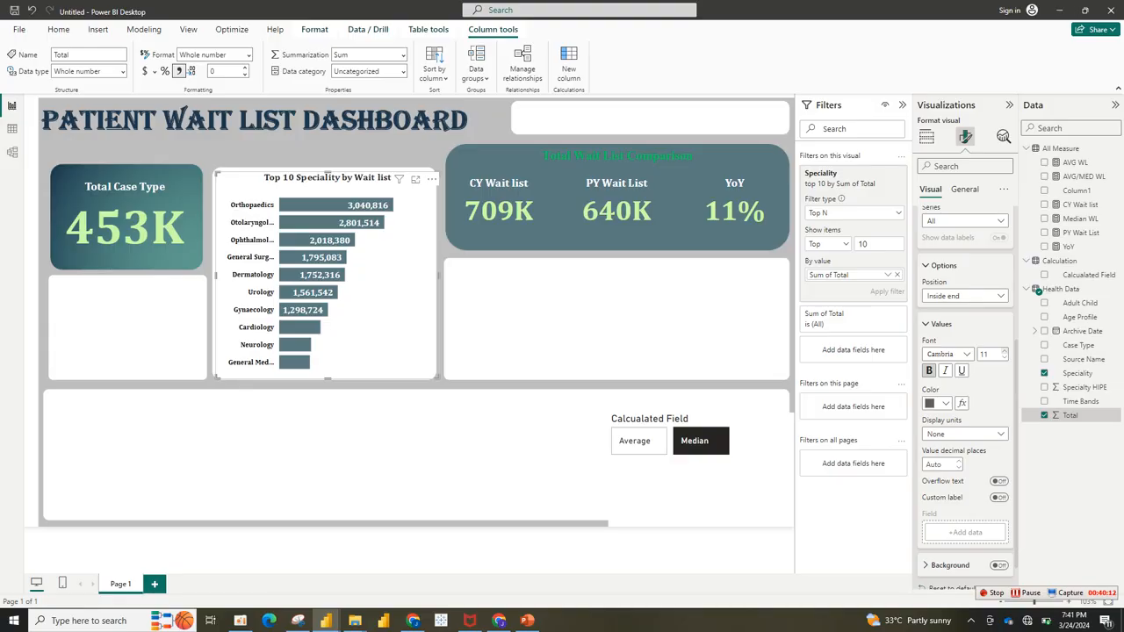
{"action": "left_click", "coordinate": [1004, 352]}
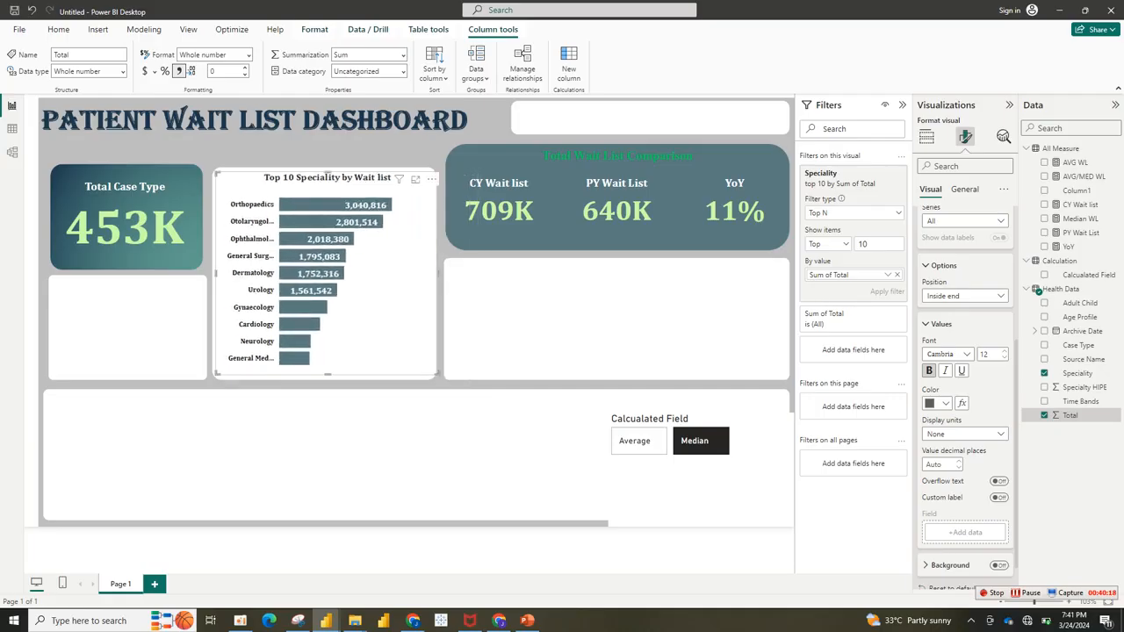
Step: Switch to the health report and examine the Top 10 chart's data label options and value formatting
{"action": "mouse_move", "coordinate": [325, 621]}
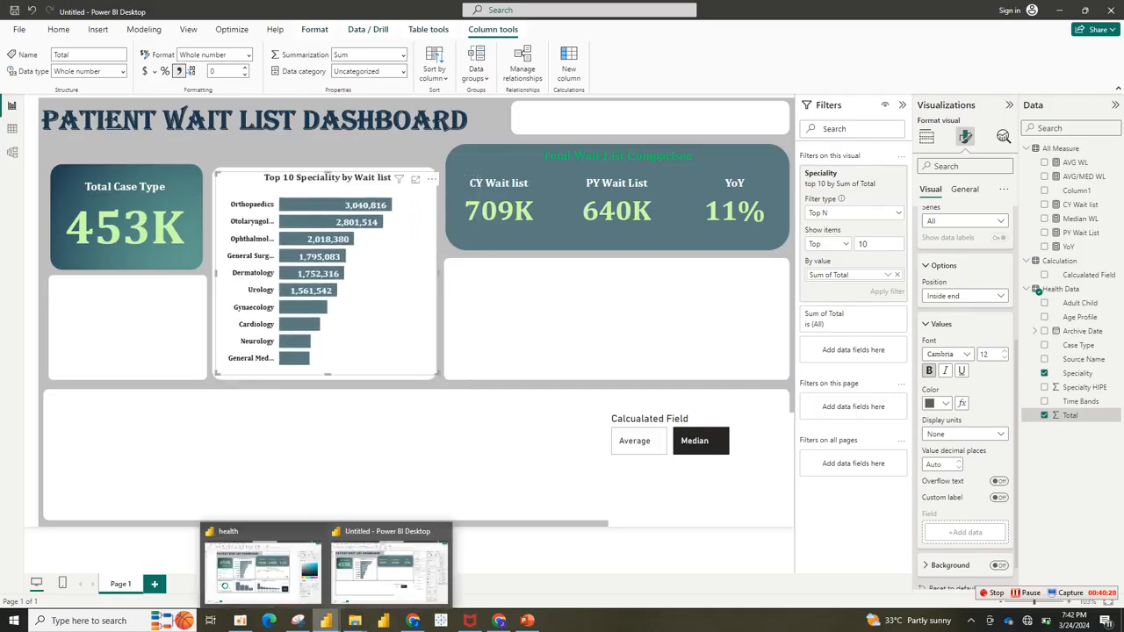
{"action": "left_click", "coordinate": [261, 569]}
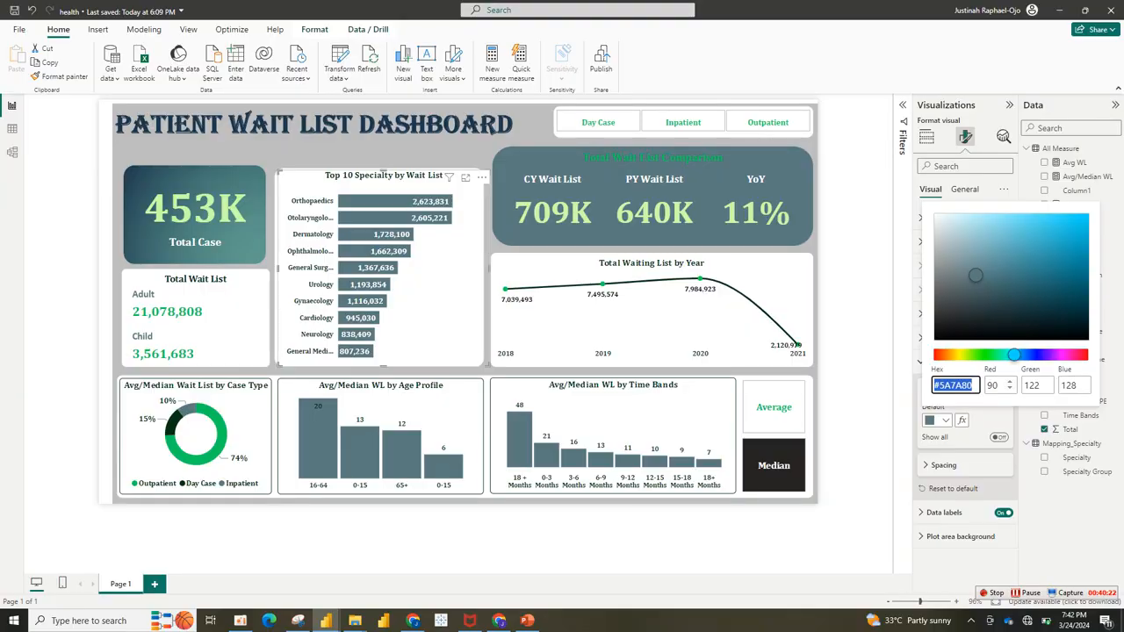
{"action": "left_click", "coordinate": [982, 387]}
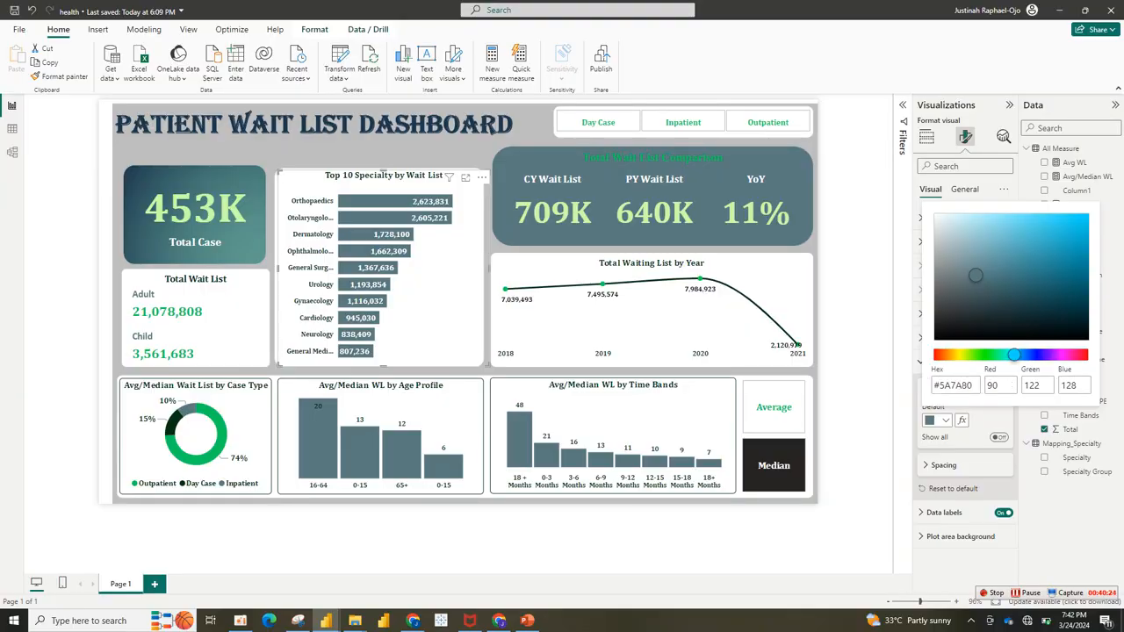
{"action": "left_click", "coordinate": [797, 309]}
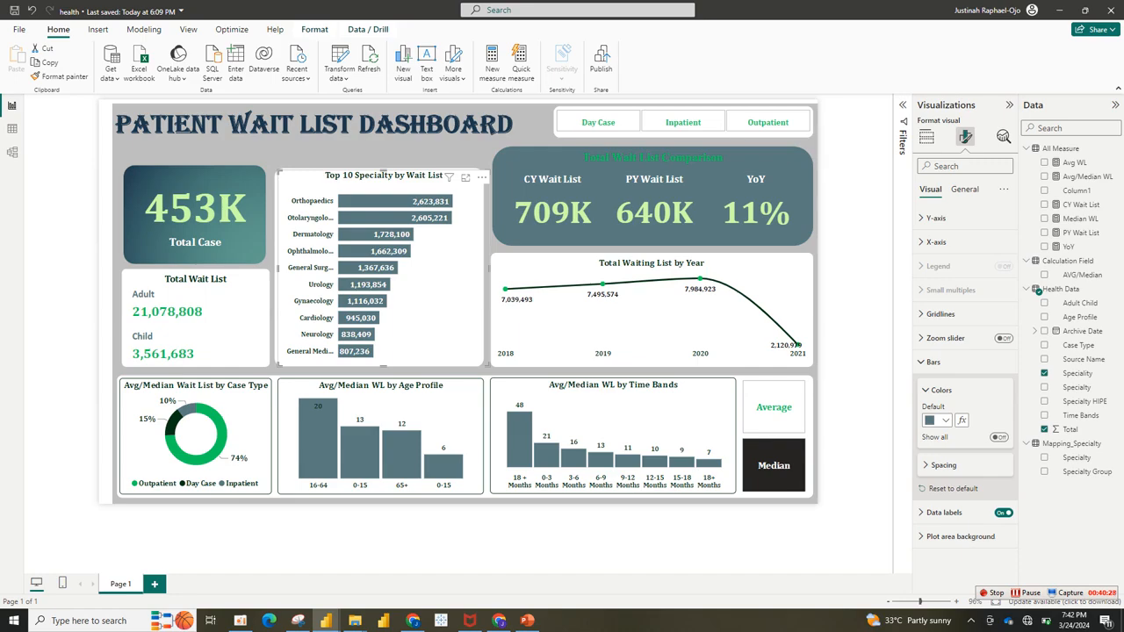
{"action": "left_click", "coordinate": [940, 390]}
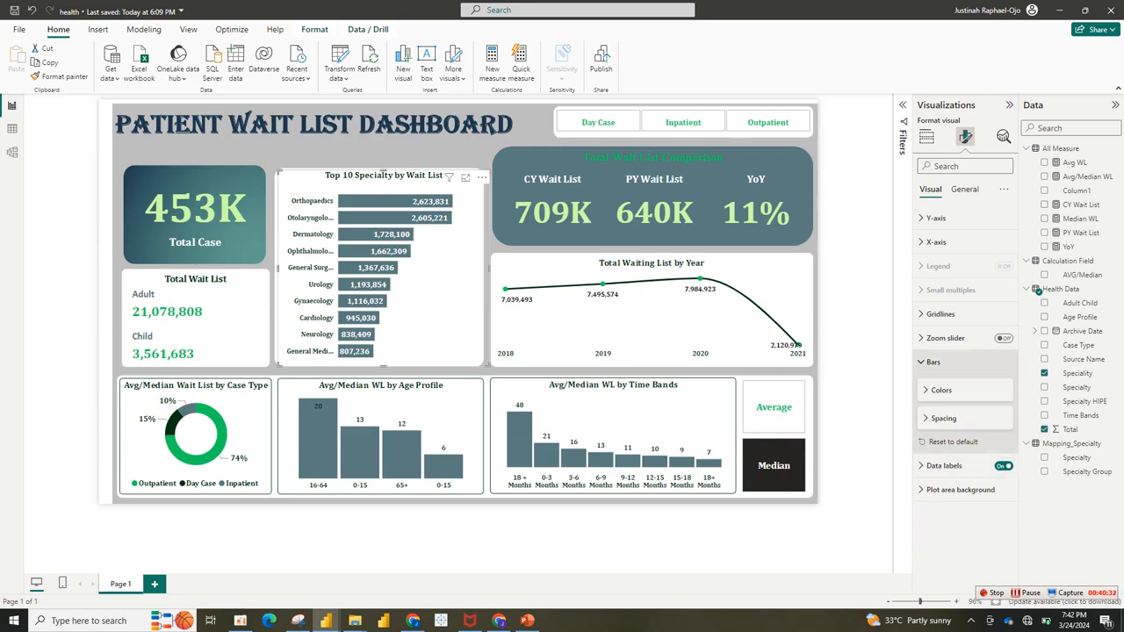
{"action": "left_click", "coordinate": [932, 362]}
{"action": "left_click", "coordinate": [944, 386]}
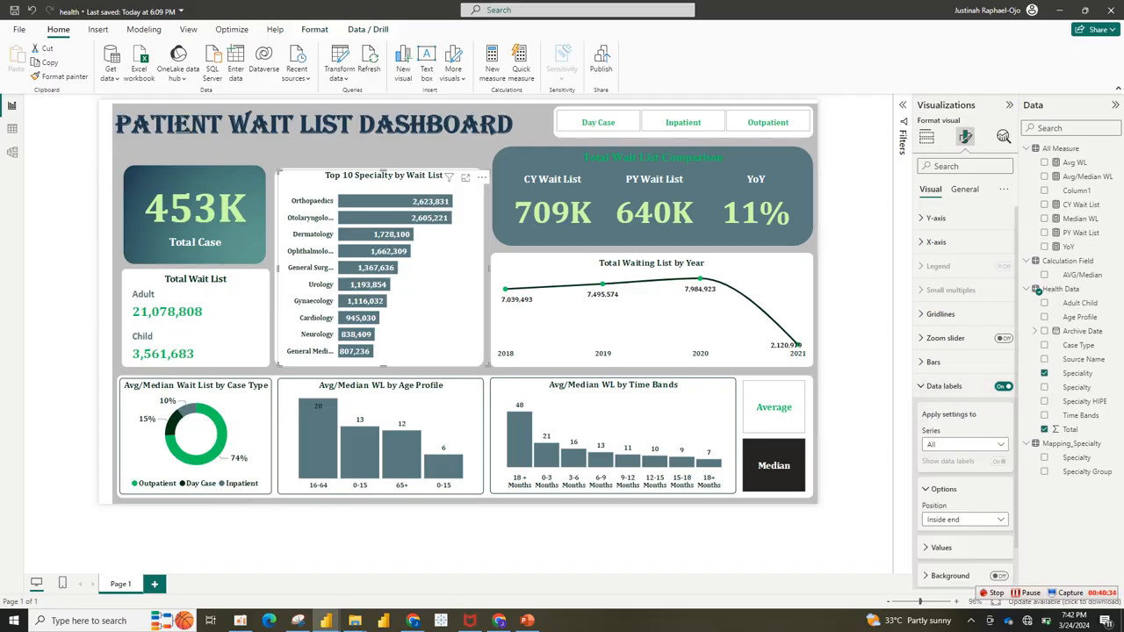
{"action": "scroll", "coordinate": [966, 395], "scroll_direction": "down", "scroll_amount": 1}
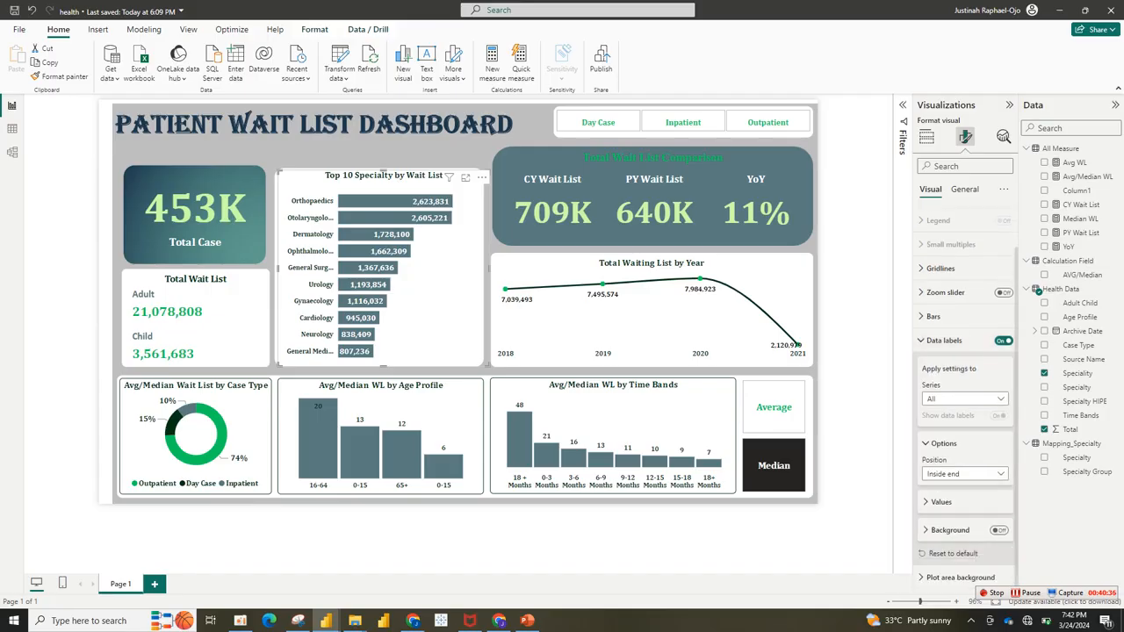
{"action": "left_click", "coordinate": [940, 502]}
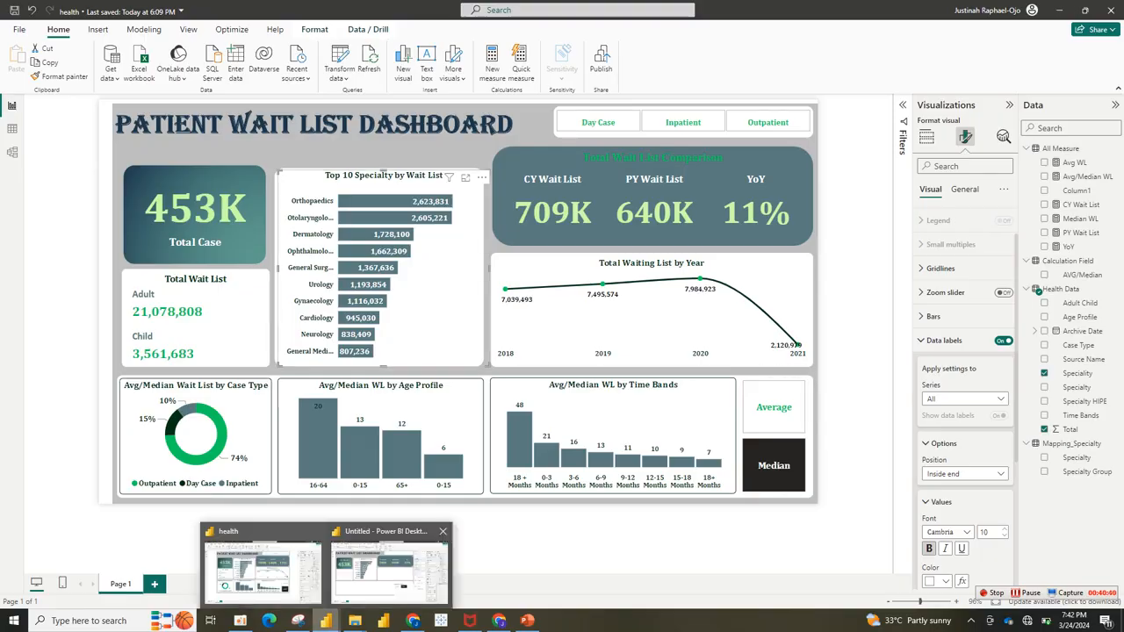
Step: Return to the untitled report, widen the Top 10 Speciality chart and set its data labels' font size to 10
{"action": "left_click", "coordinate": [387, 567]}
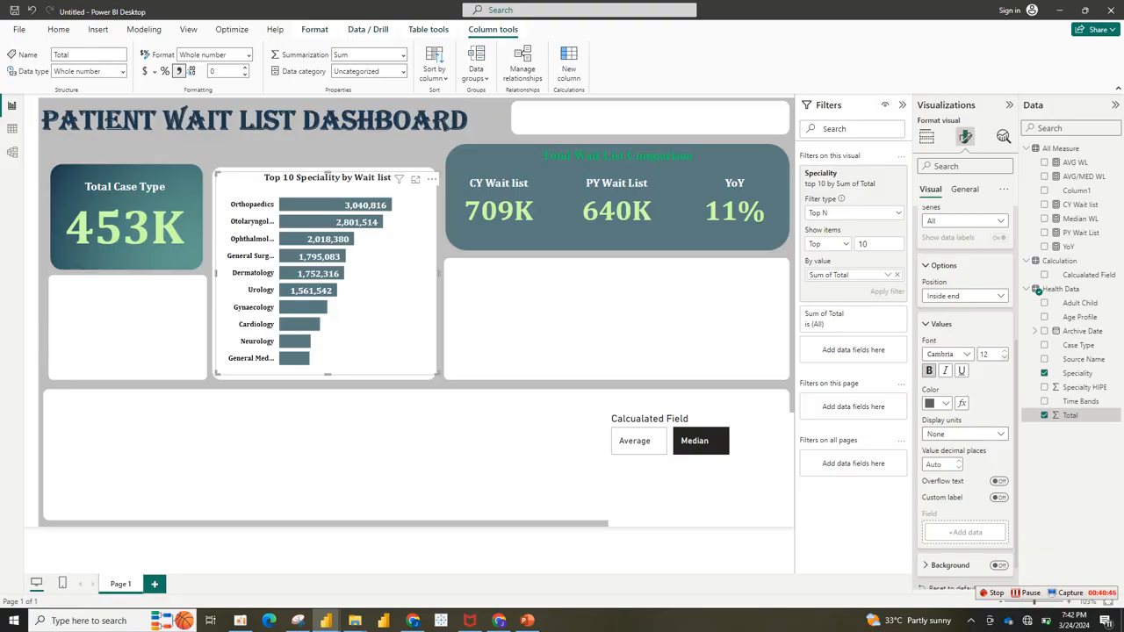
{"action": "left_click", "coordinate": [1005, 358]}
{"action": "left_click", "coordinate": [1005, 358]}
{"action": "left_click", "coordinate": [1004, 358]}
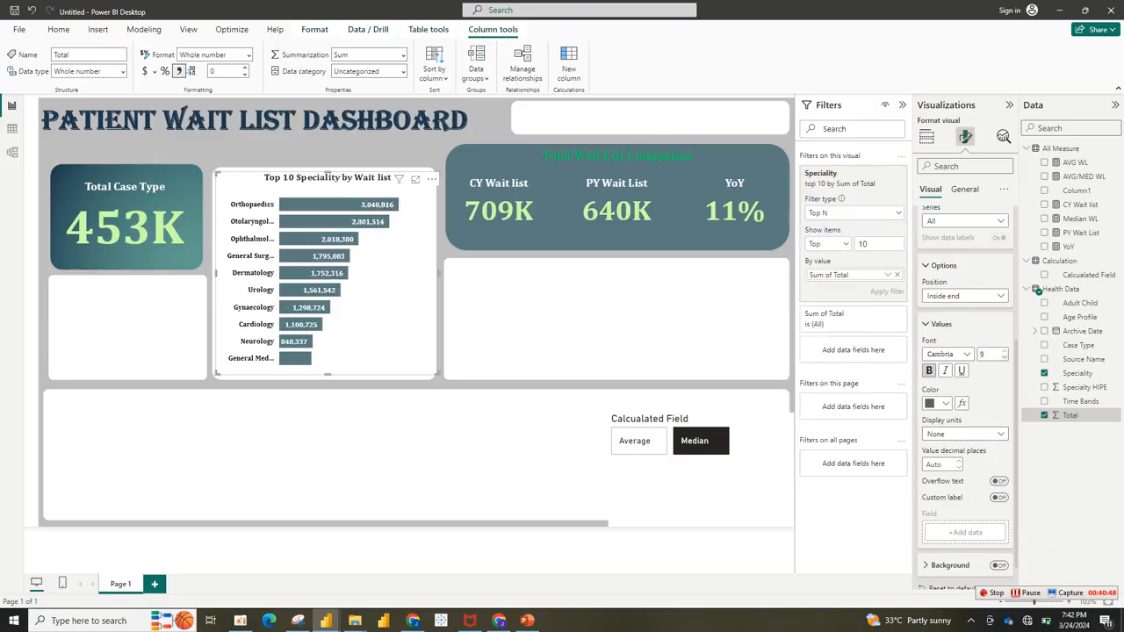
{"action": "left_click", "coordinate": [1004, 358]}
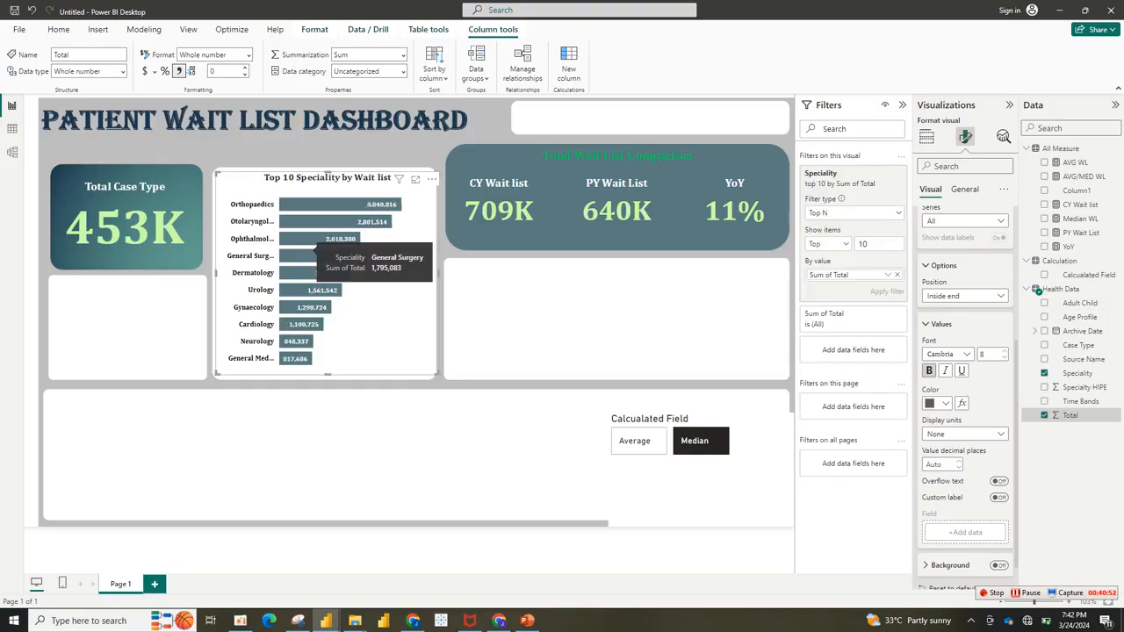
{"action": "left_click_drag", "start_coordinate": [437, 374], "coordinate": [463, 373]}
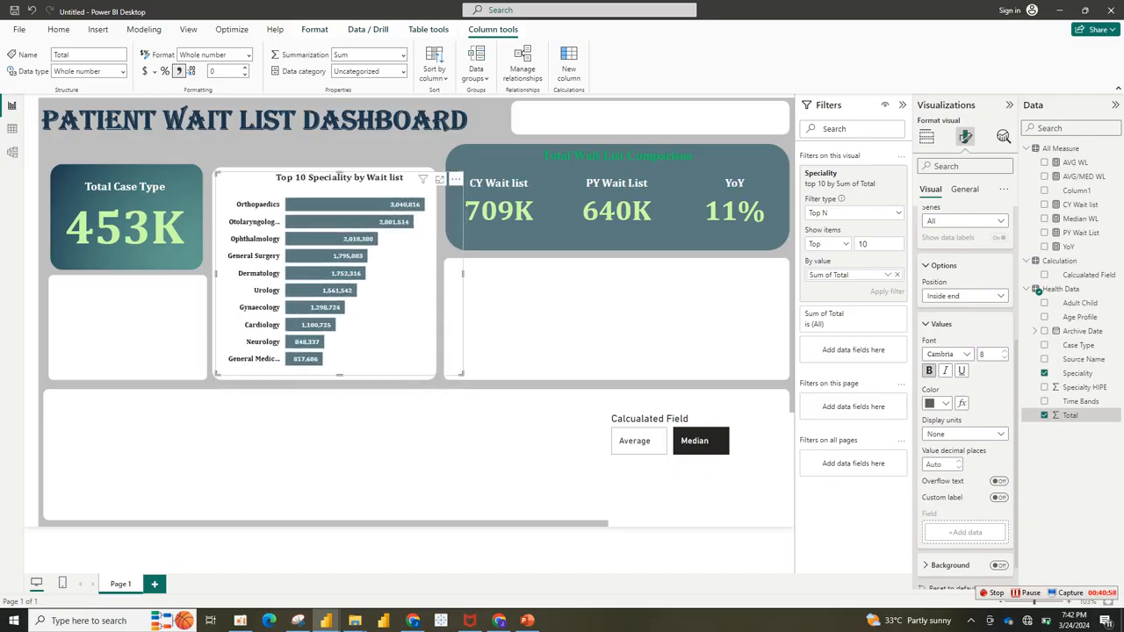
{"action": "left_click", "coordinate": [1003, 351]}
{"action": "left_click", "coordinate": [1003, 351]}
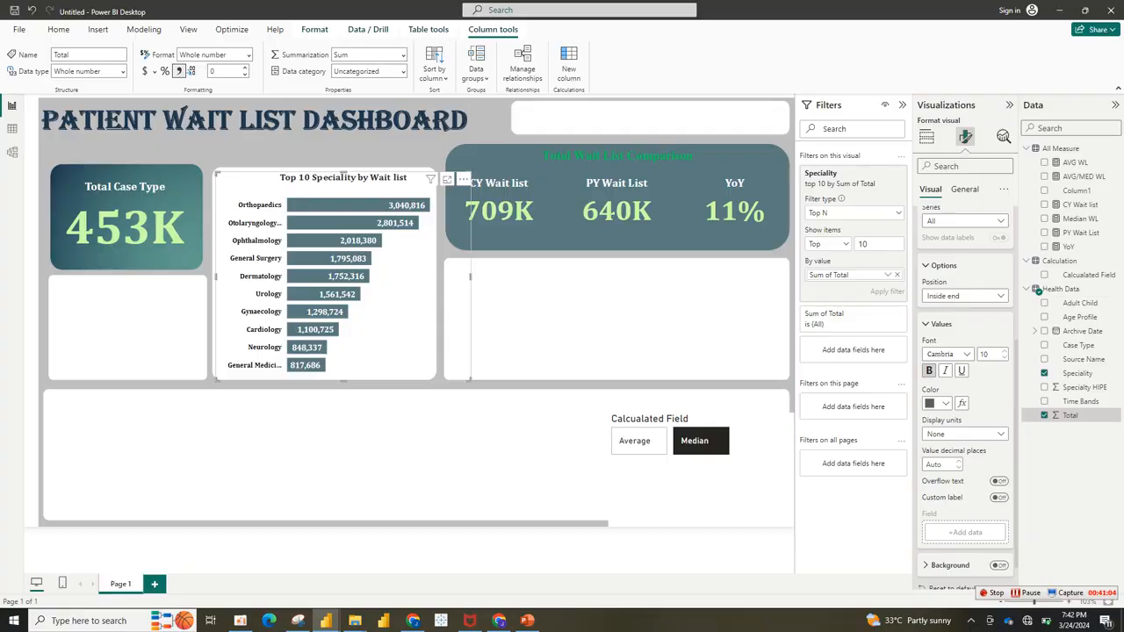
{"action": "left_click", "coordinate": [457, 551]}
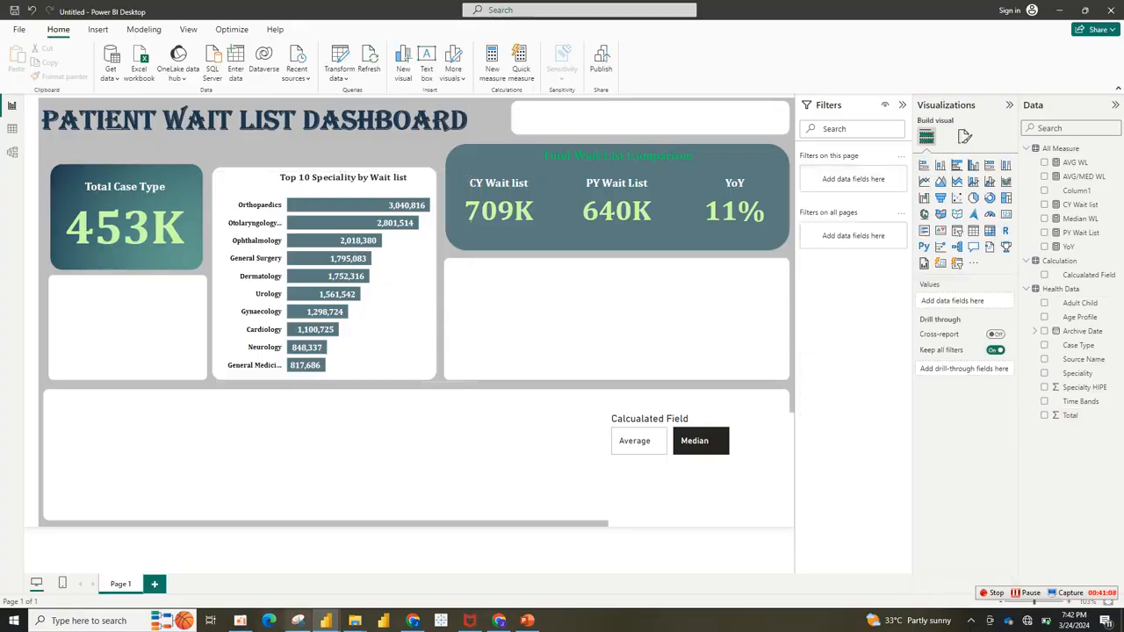
Step: Switch to the health report and examine the visual type and fields behind its Total Wait List card
{"action": "mouse_move", "coordinate": [326, 620]}
{"action": "left_click", "coordinate": [263, 579]}
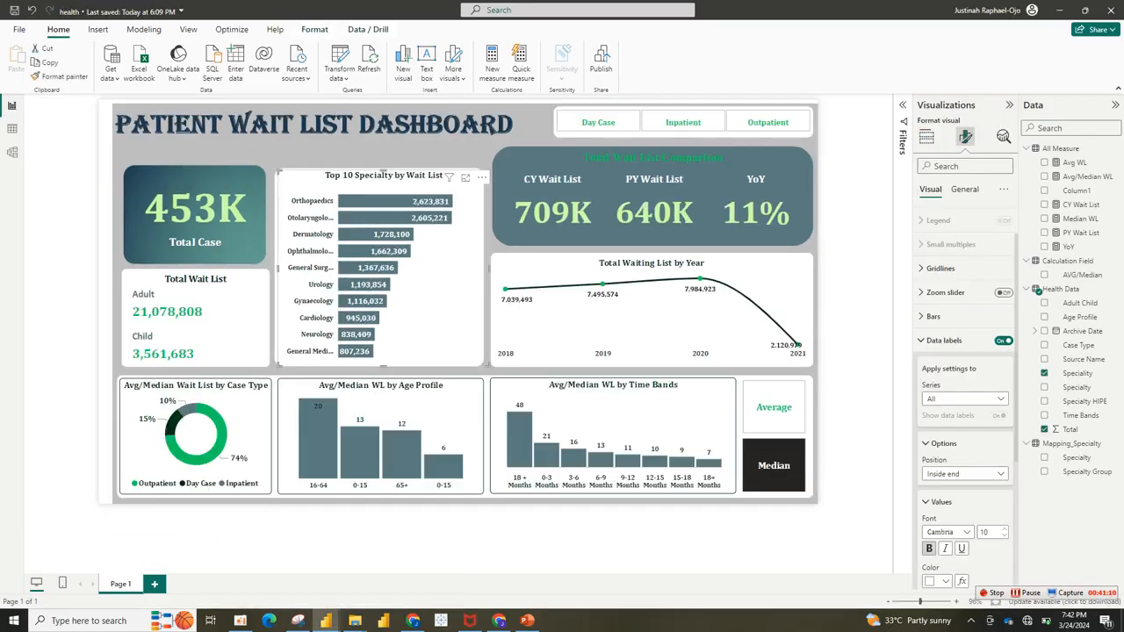
{"action": "left_click", "coordinate": [193, 346]}
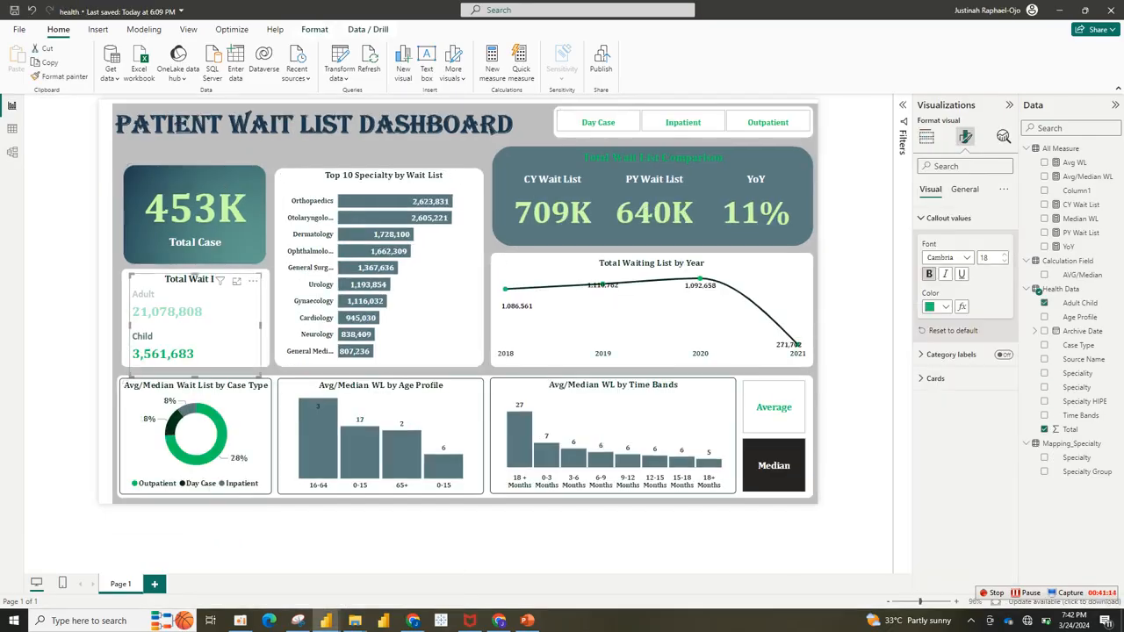
{"action": "left_click", "coordinate": [927, 137]}
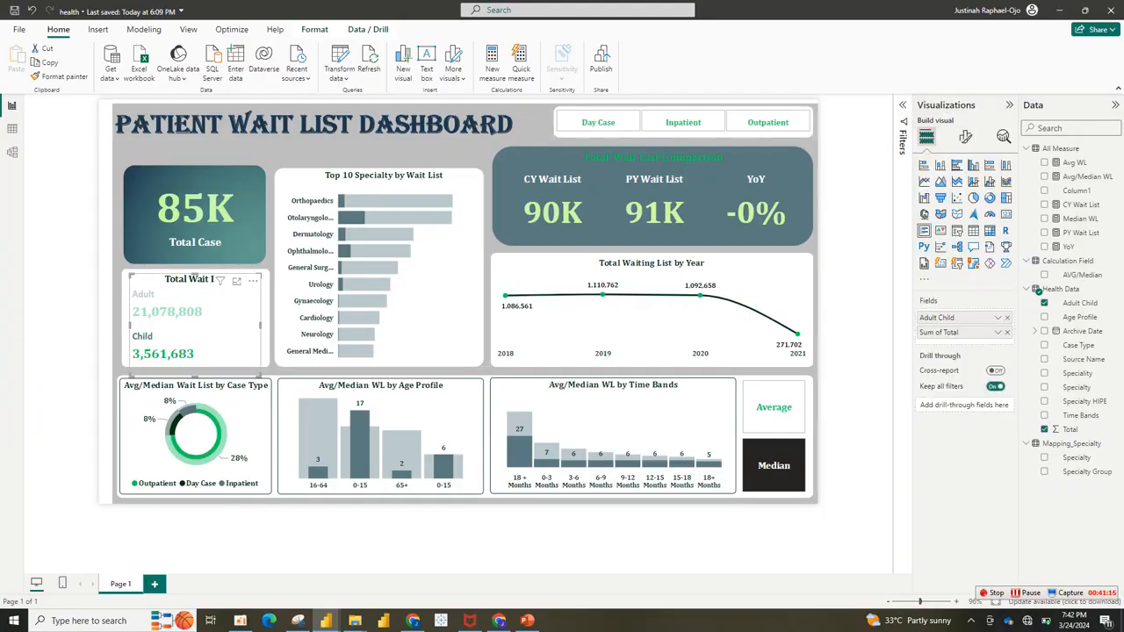
{"action": "left_click", "coordinate": [171, 311]}
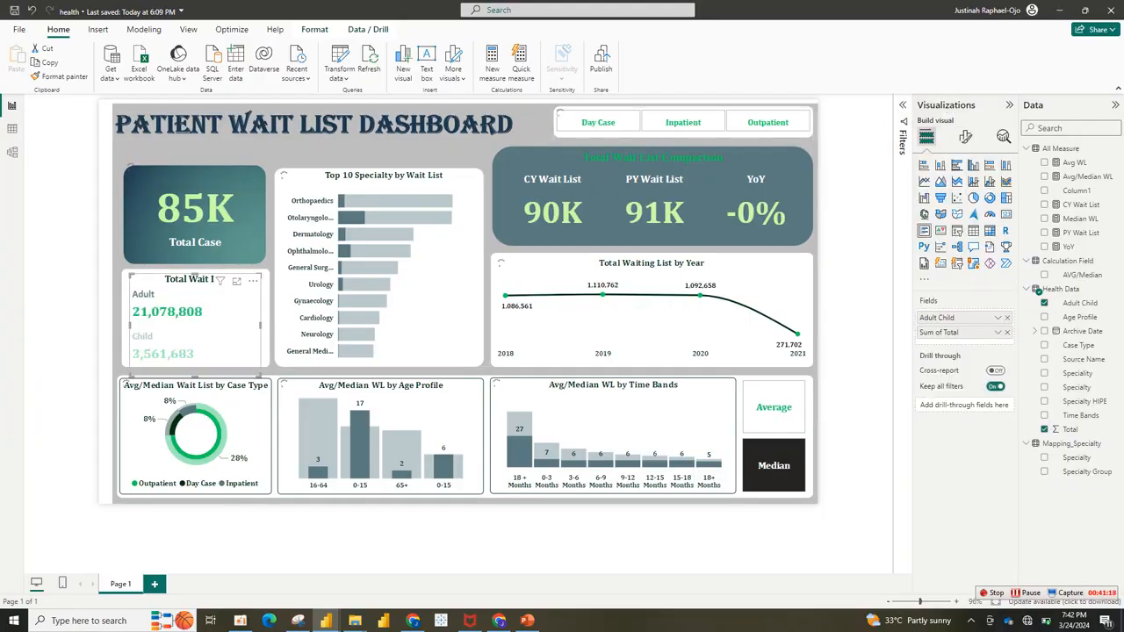
{"action": "left_click", "coordinate": [171, 311]}
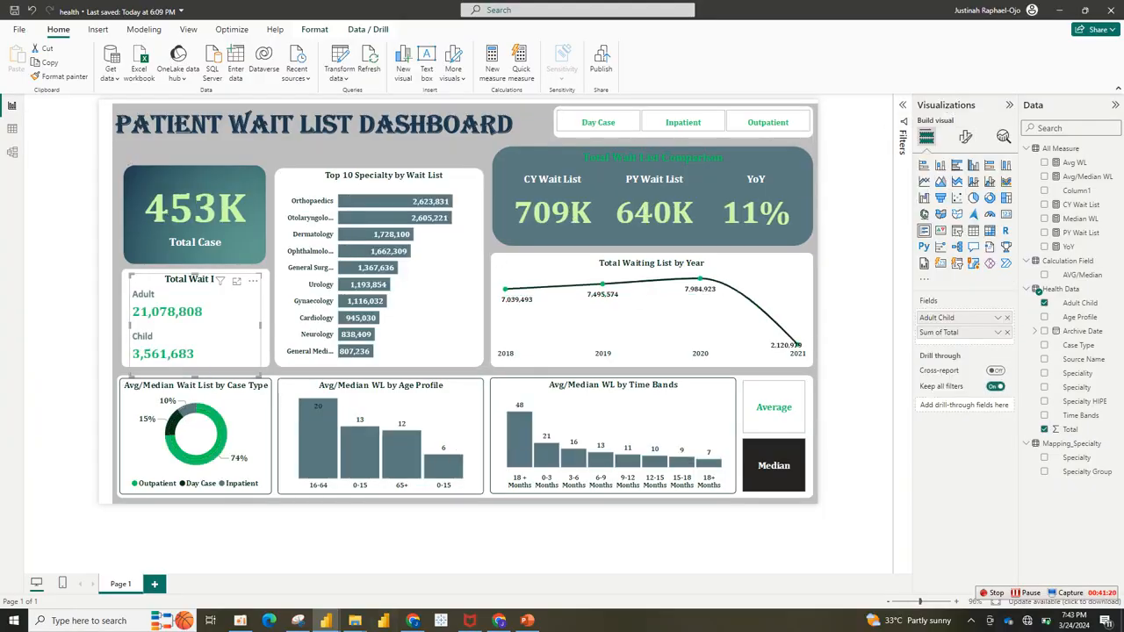
Step: In the untitled report, add a multi-row card with Adult Child and Total in the empty panel below Total Case Type
{"action": "mouse_move", "coordinate": [326, 621]}
{"action": "left_click", "coordinate": [391, 579]}
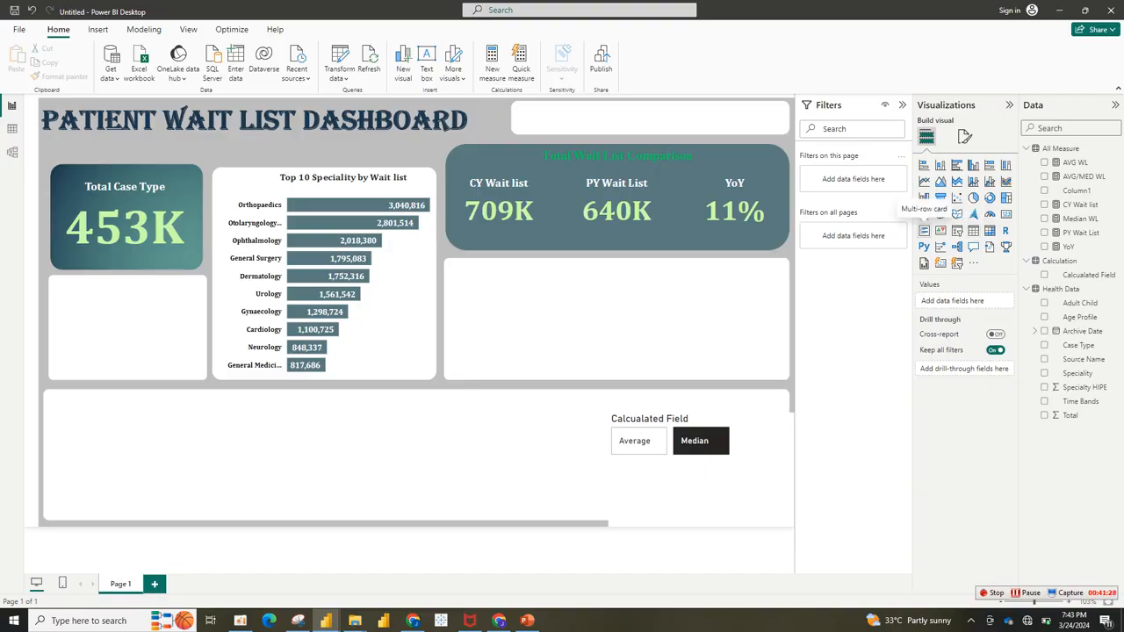
{"action": "left_click", "coordinate": [924, 231]}
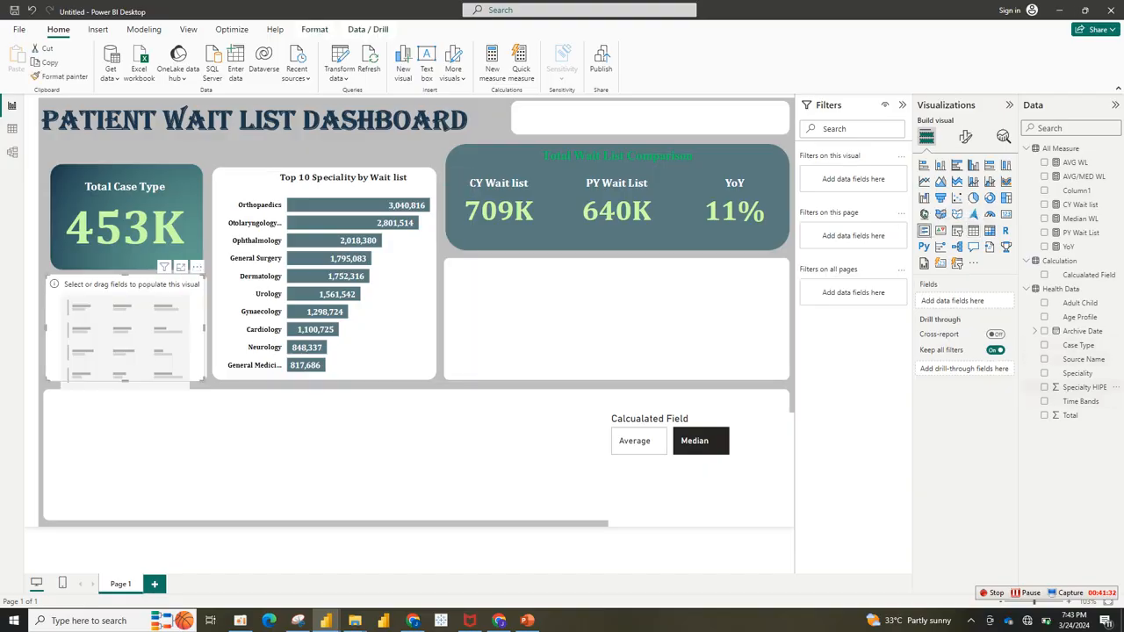
{"action": "left_click", "coordinate": [1044, 302]}
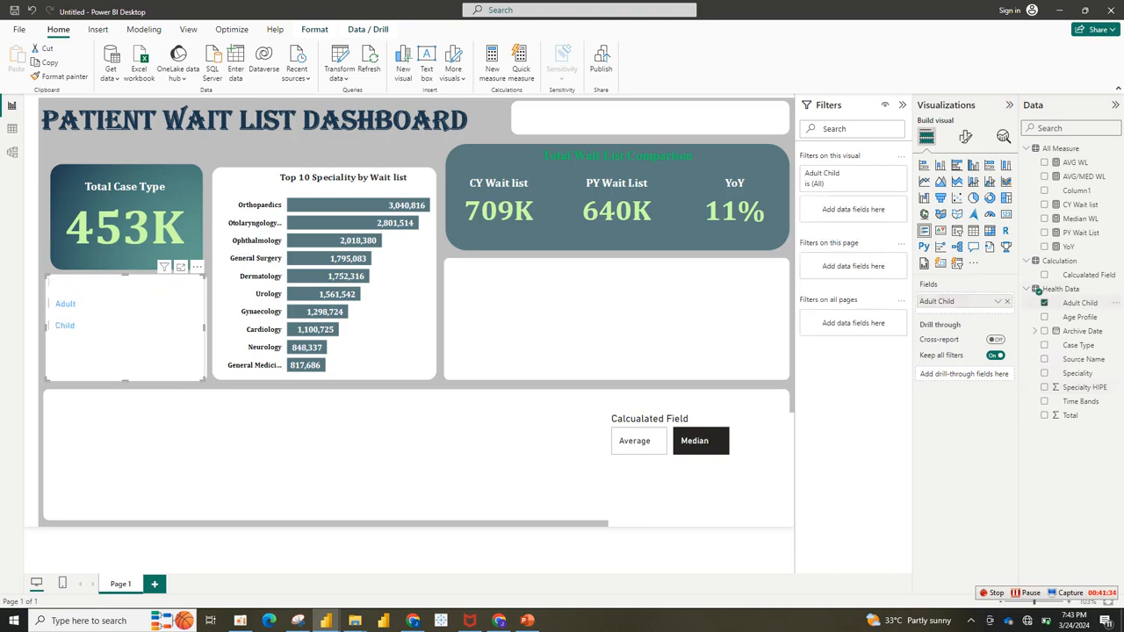
{"action": "left_click", "coordinate": [1044, 415]}
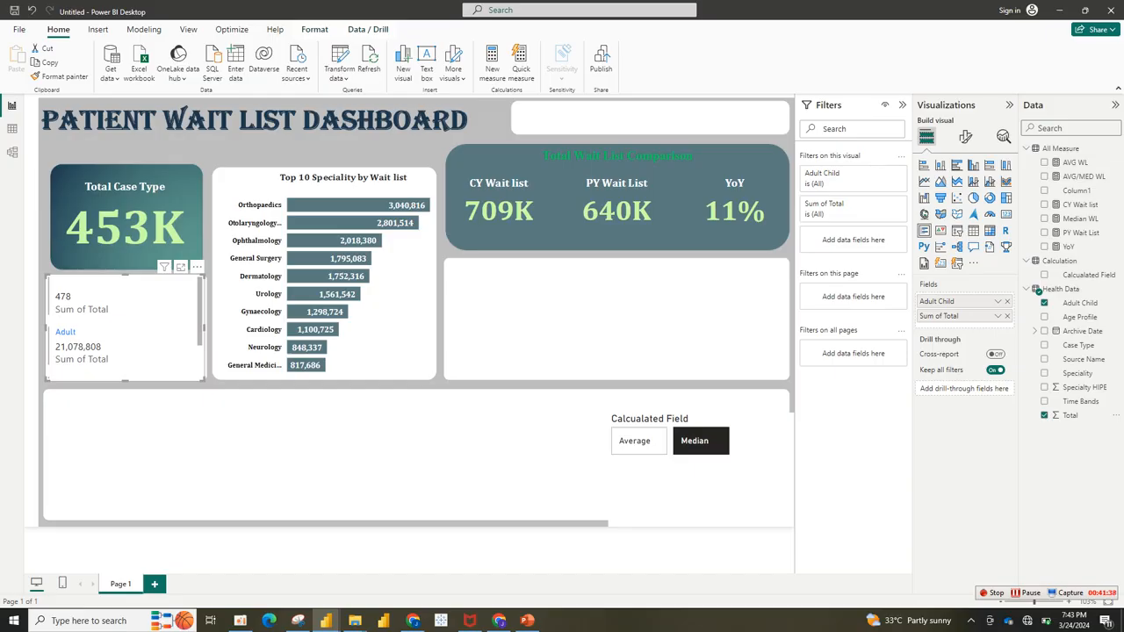
Step: Rename the multi-row card's Sum of Total value as Wait List
{"action": "double_click", "coordinate": [941, 316]}
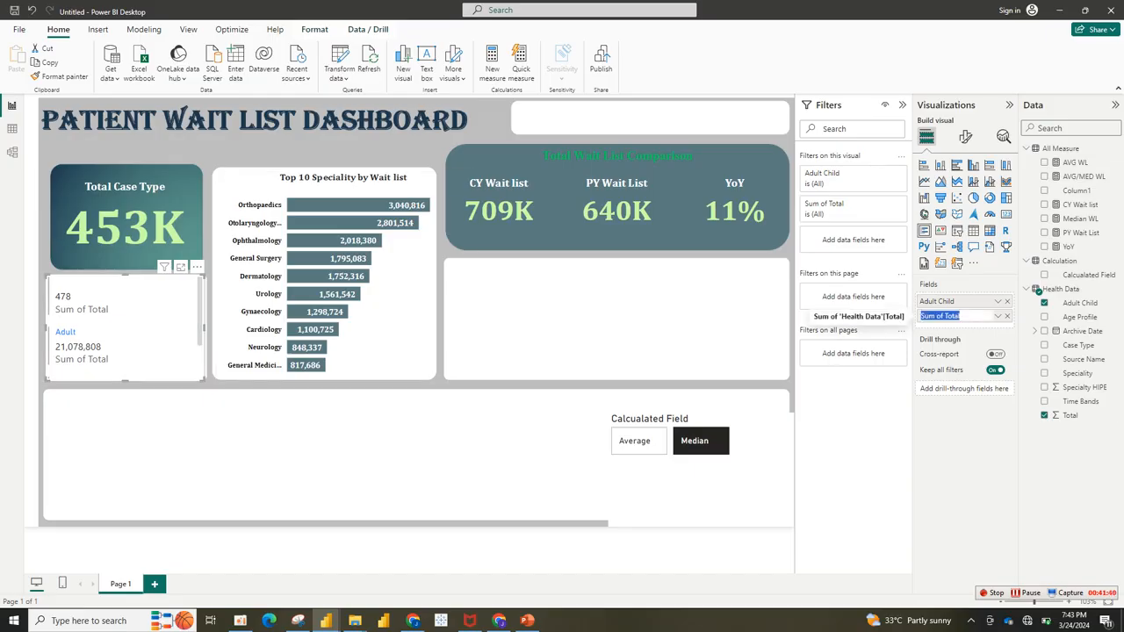
{"action": "left_click", "coordinate": [942, 316]}
{"action": "left_click_drag", "start_coordinate": [961, 316], "coordinate": [919, 316]}
{"action": "type", "text": "Wait List"}
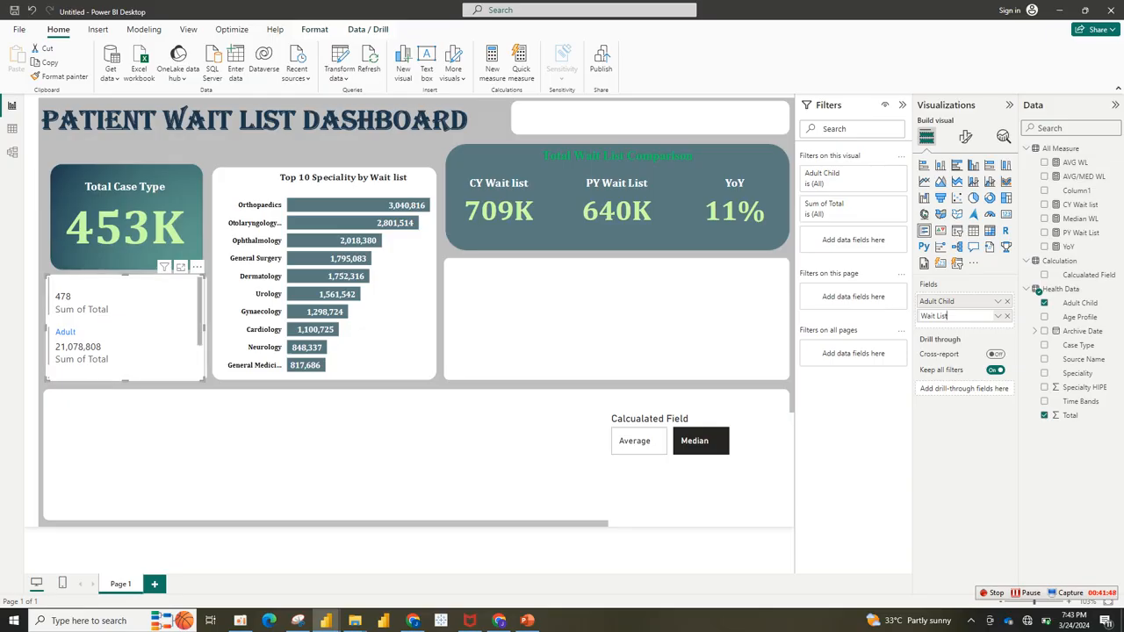
{"action": "key", "text": "Return"}
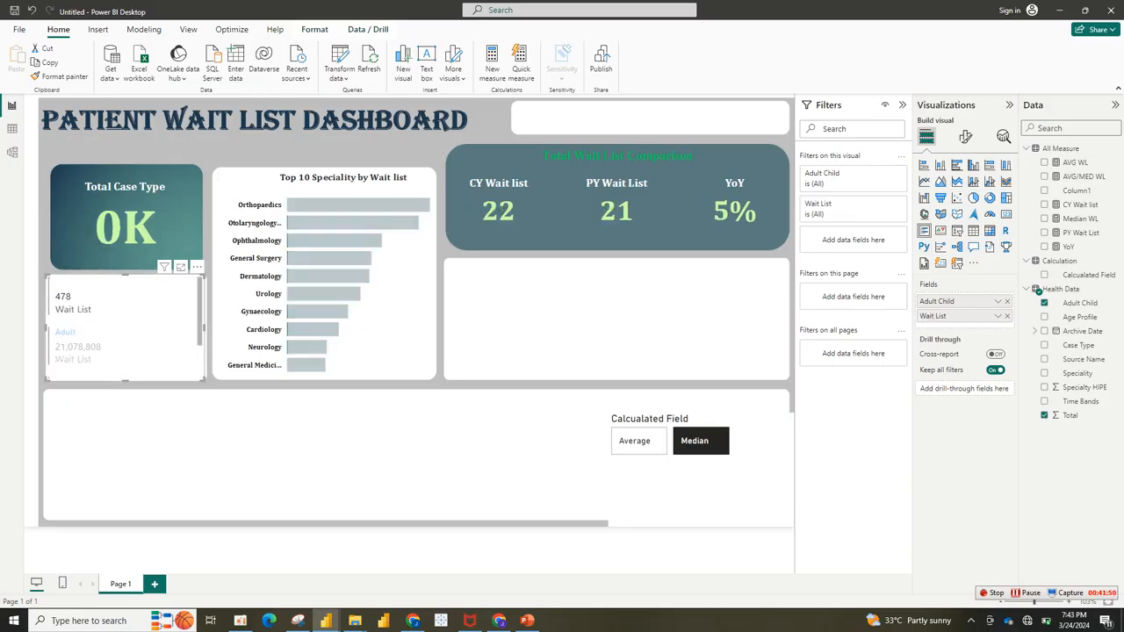
{"action": "scroll", "coordinate": [124, 327], "scroll_direction": "down", "scroll_amount": 2}
{"action": "scroll", "coordinate": [124, 327], "scroll_direction": "up", "scroll_amount": 2}
{"action": "scroll", "coordinate": [125, 327], "scroll_direction": "down", "scroll_amount": 2}
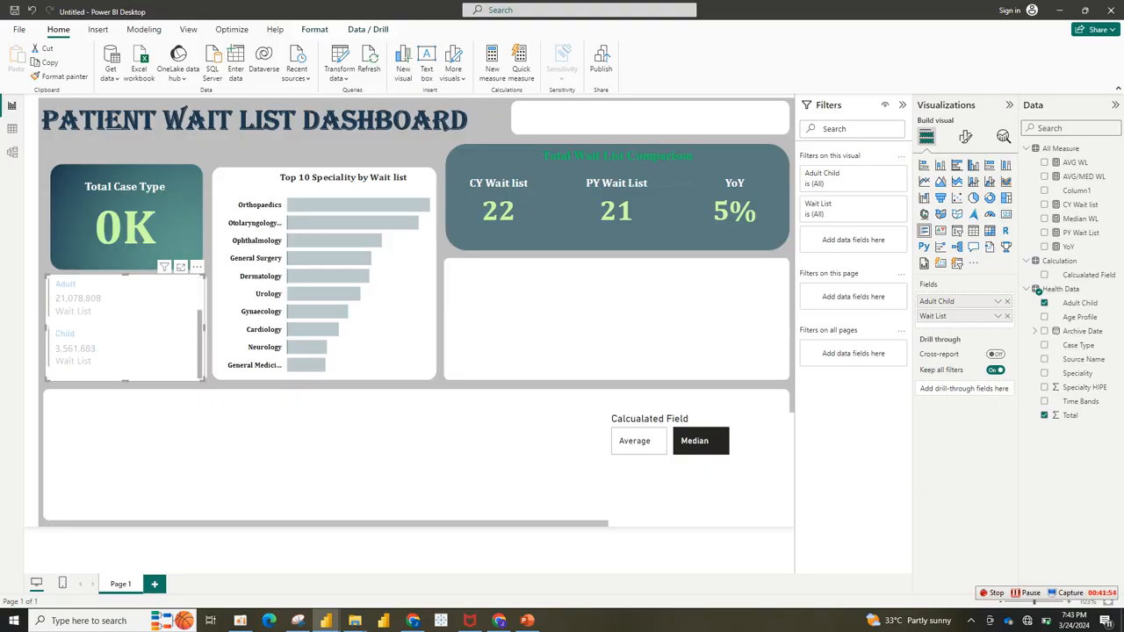
{"action": "scroll", "coordinate": [124, 327], "scroll_direction": "up", "scroll_amount": 2}
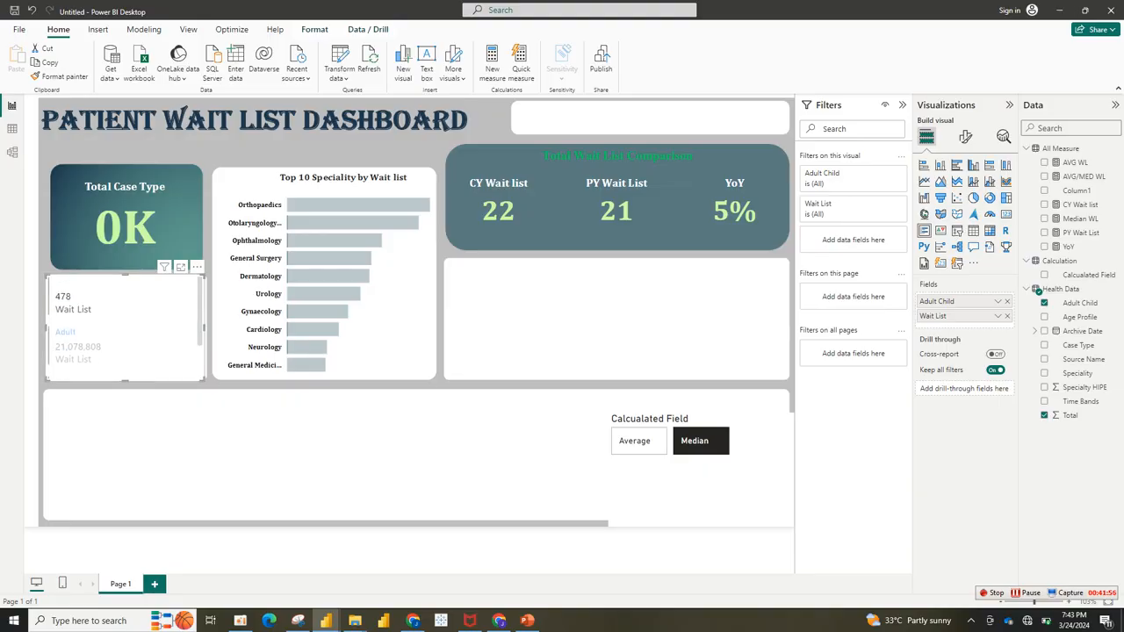
Step: Exclude the blank Adult Child category from the multi-row card and resize the card to fit its white panel
{"action": "left_click", "coordinate": [965, 137]}
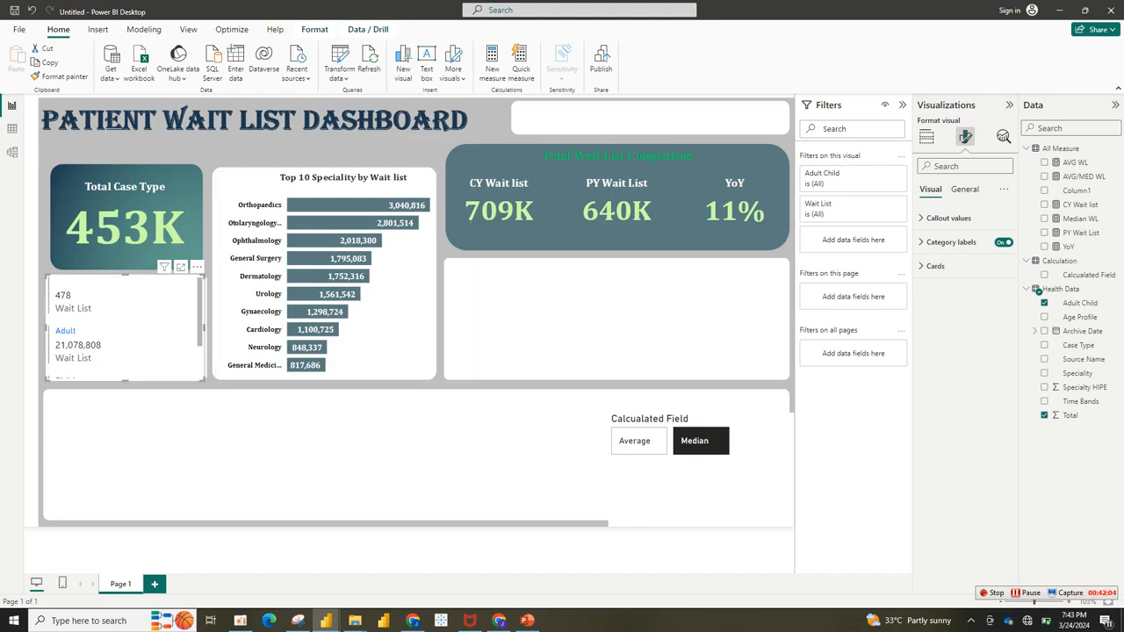
{"action": "mouse_move", "coordinate": [125, 303]}
{"action": "left_mouse_down"}
{"action": "mouse_move", "coordinate": [131, 371]}
{"action": "mouse_move", "coordinate": [125, 299]}
{"action": "left_mouse_up"}
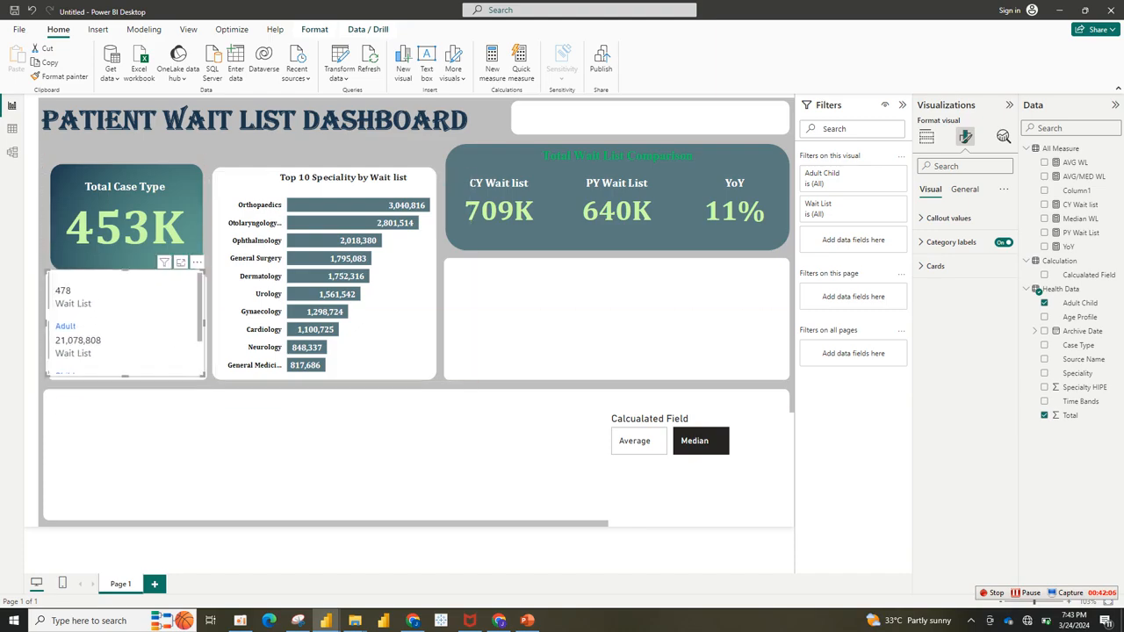
{"action": "left_click_drag", "start_coordinate": [204, 323], "coordinate": [205, 323]}
{"action": "scroll", "coordinate": [124, 324], "scroll_direction": "down", "scroll_amount": 2}
{"action": "scroll", "coordinate": [124, 323], "scroll_direction": "up", "scroll_amount": 1}
{"action": "scroll", "coordinate": [125, 323], "scroll_direction": "up", "scroll_amount": 1}
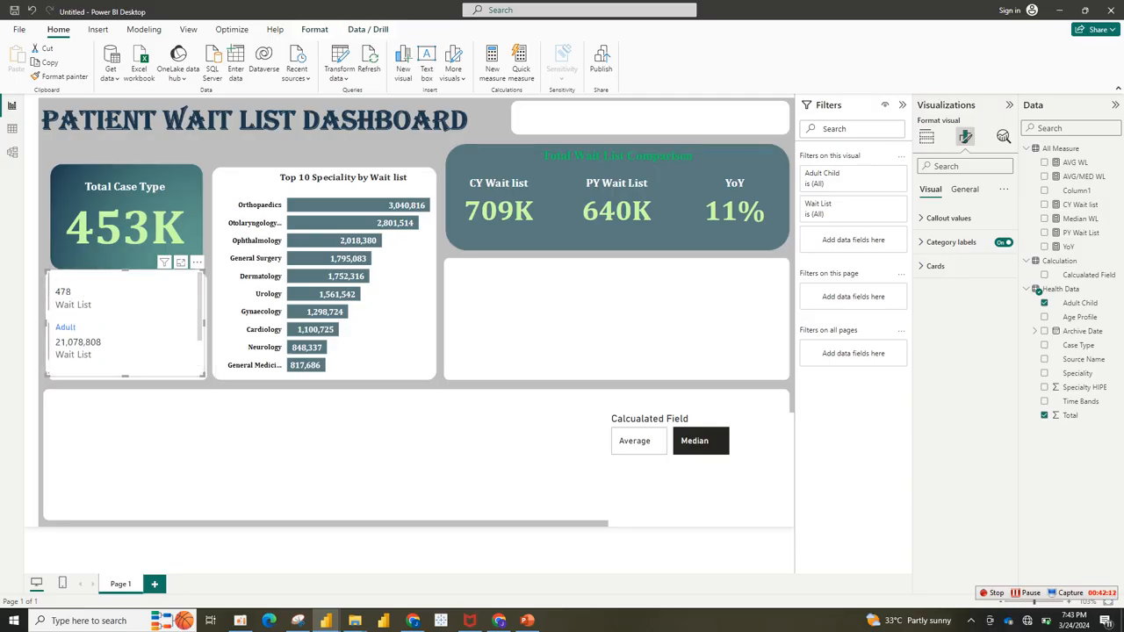
{"action": "left_click", "coordinate": [883, 173]}
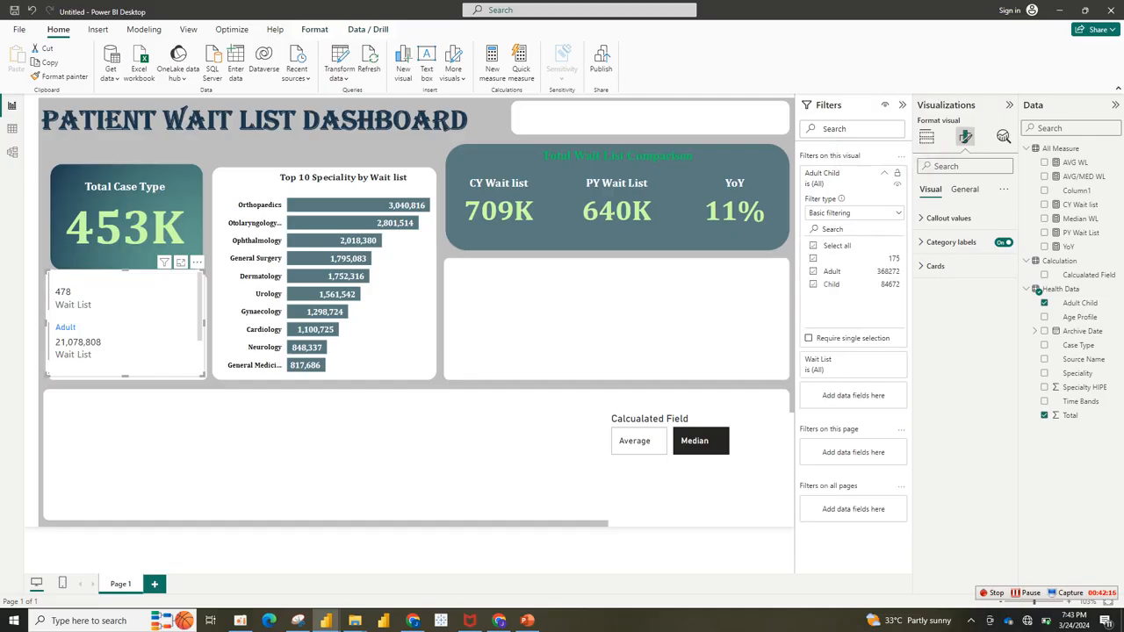
{"action": "left_click", "coordinate": [813, 258]}
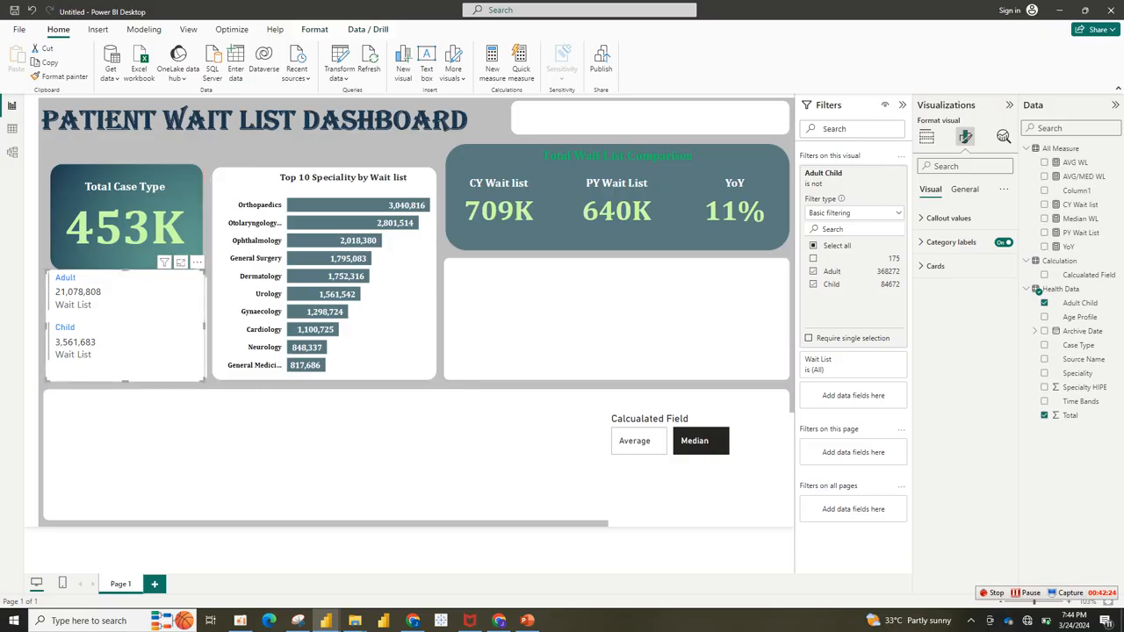
{"action": "left_click_drag", "start_coordinate": [204, 271], "coordinate": [208, 278]}
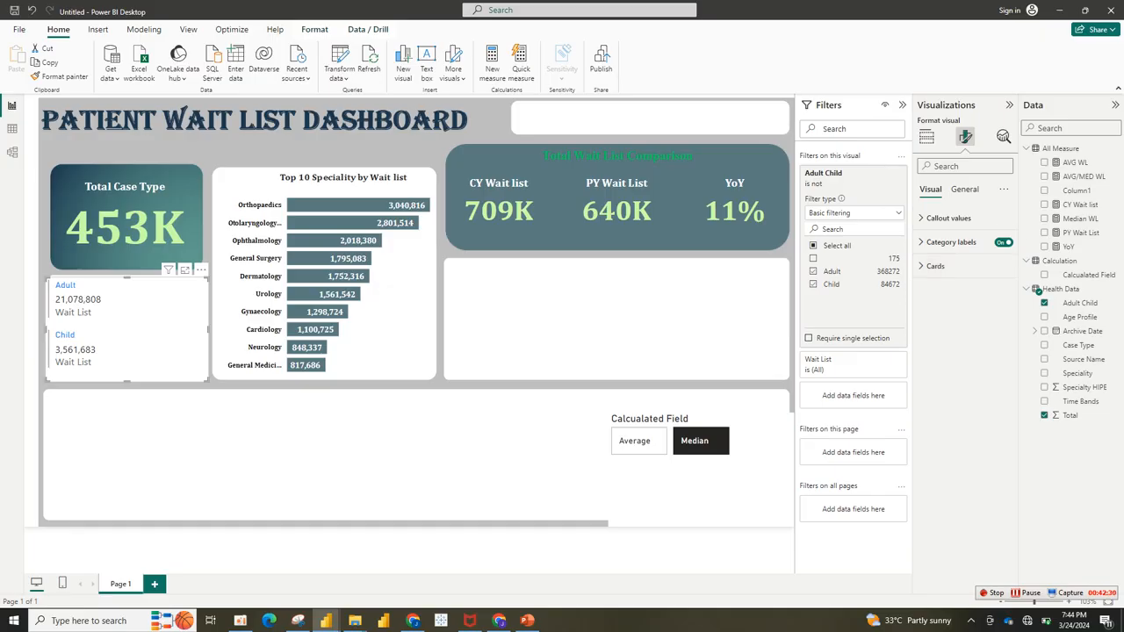
Step: Turn off the background of the Adult/Child multi-row card
{"action": "left_click", "coordinate": [964, 189]}
{"action": "left_click", "coordinate": [938, 266]}
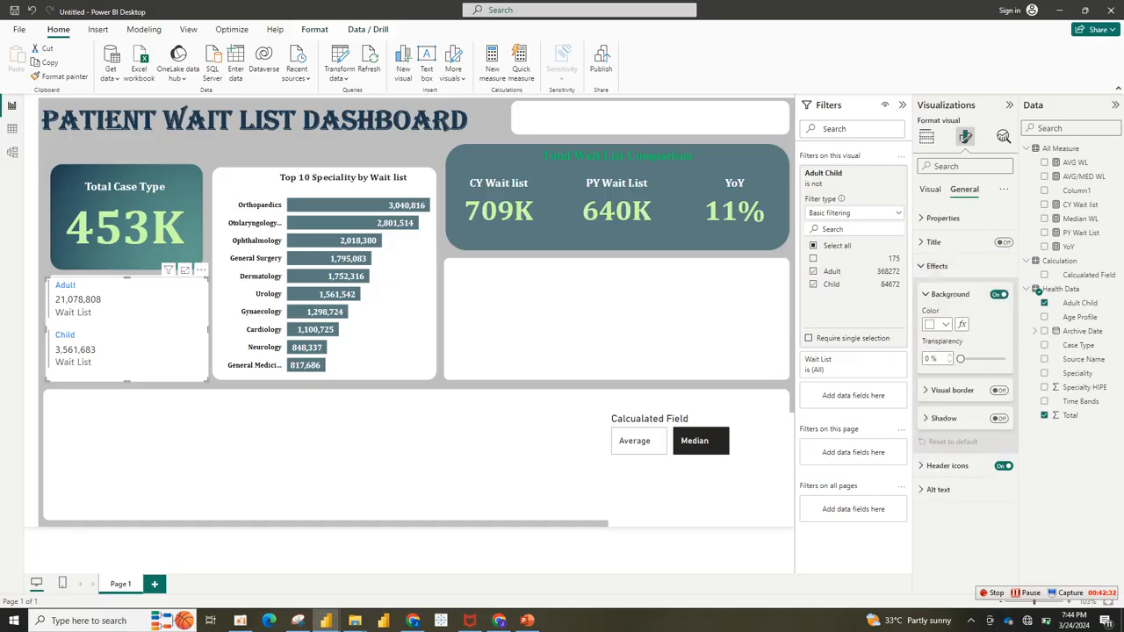
{"action": "left_click", "coordinate": [999, 294]}
{"action": "left_click", "coordinate": [929, 190]}
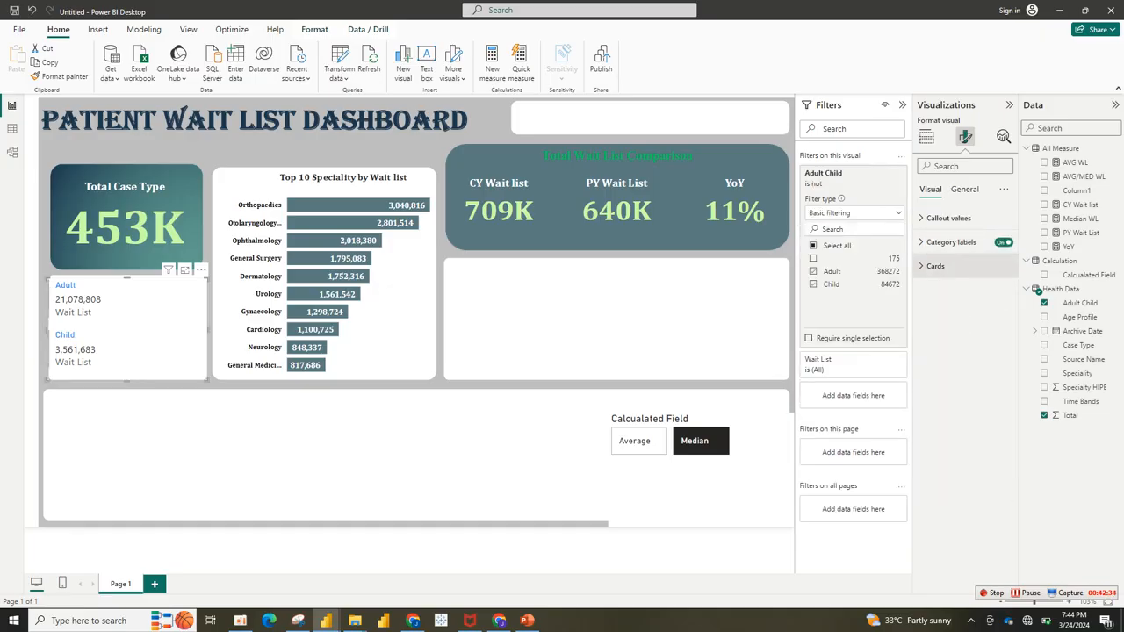
Step: Set the multi-row card's category label colour to the recent slate teal, and turn the category labels off
{"action": "left_click", "coordinate": [948, 242]}
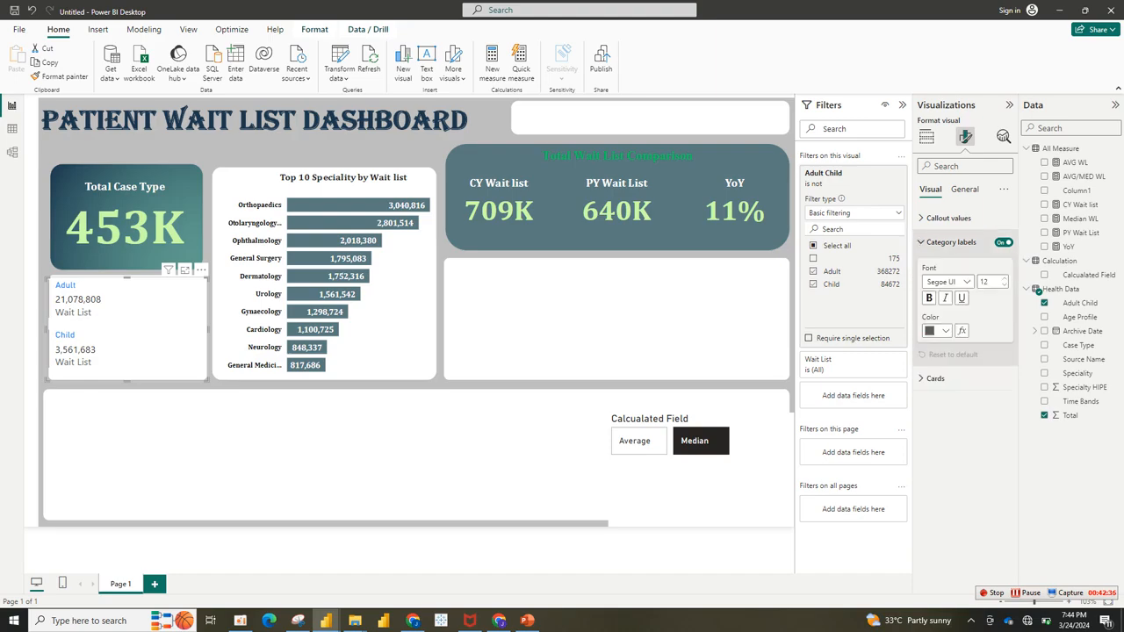
{"action": "left_click", "coordinate": [936, 331]}
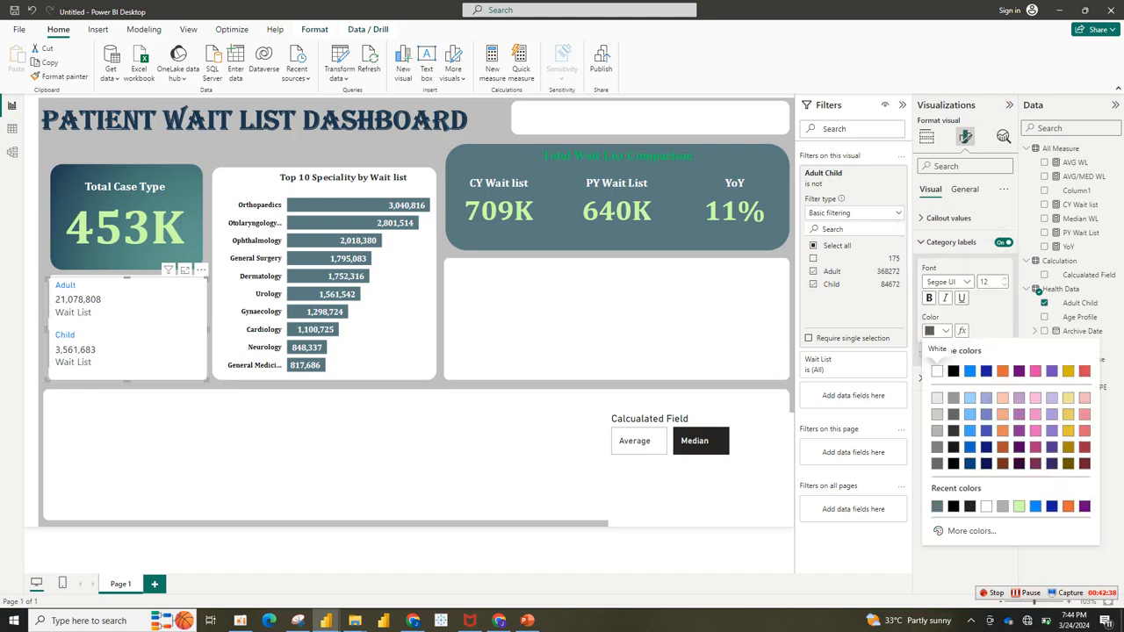
{"action": "left_click", "coordinate": [936, 507]}
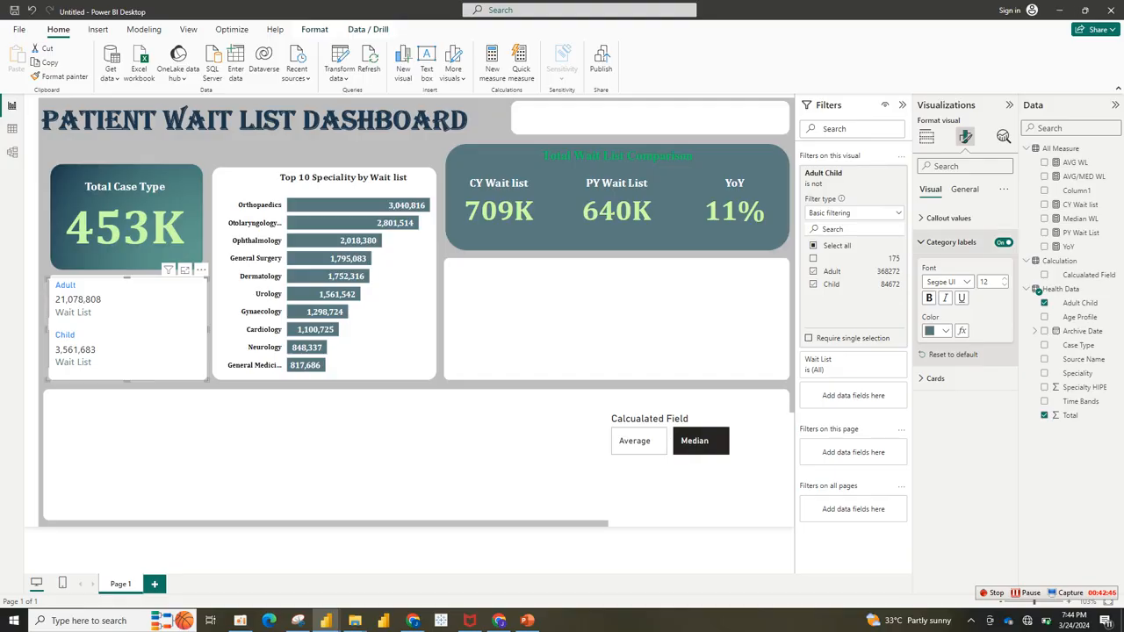
{"action": "left_click", "coordinate": [924, 243]}
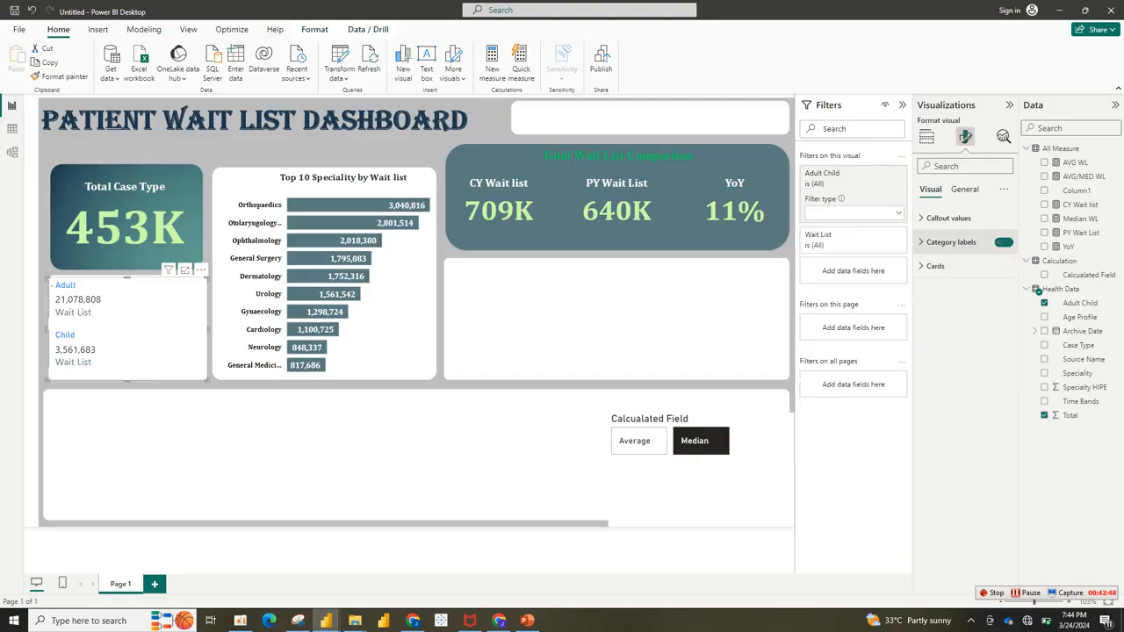
{"action": "left_click", "coordinate": [1004, 243]}
Step: Set the multi-row card's callout values to the custom dark green #119F3E
{"action": "left_click", "coordinate": [948, 217]}
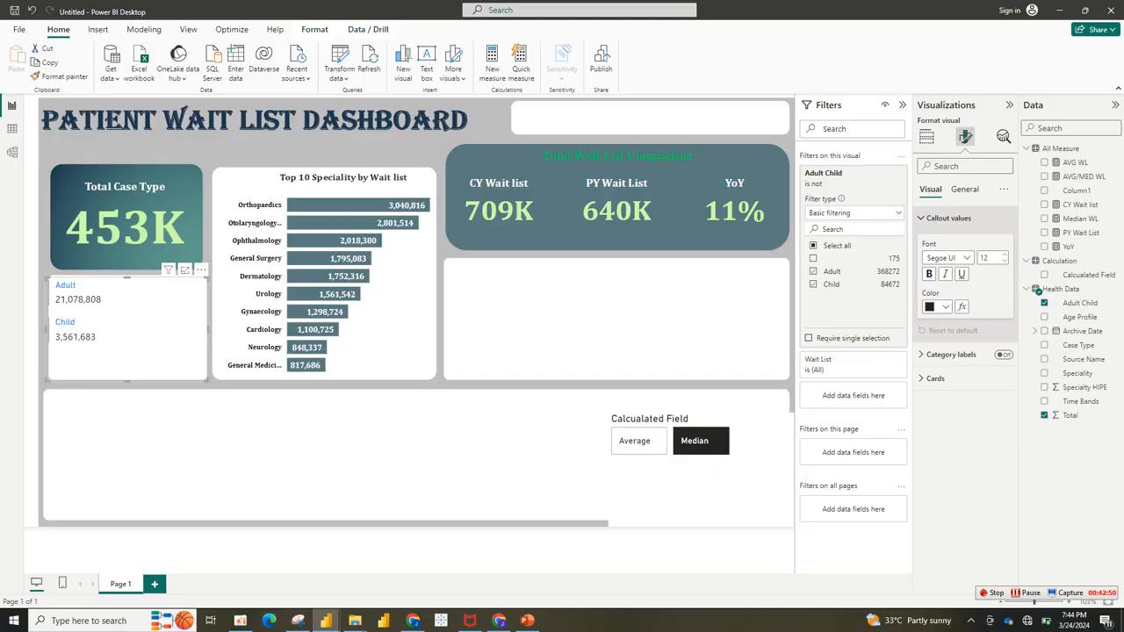
{"action": "left_click", "coordinate": [937, 307]}
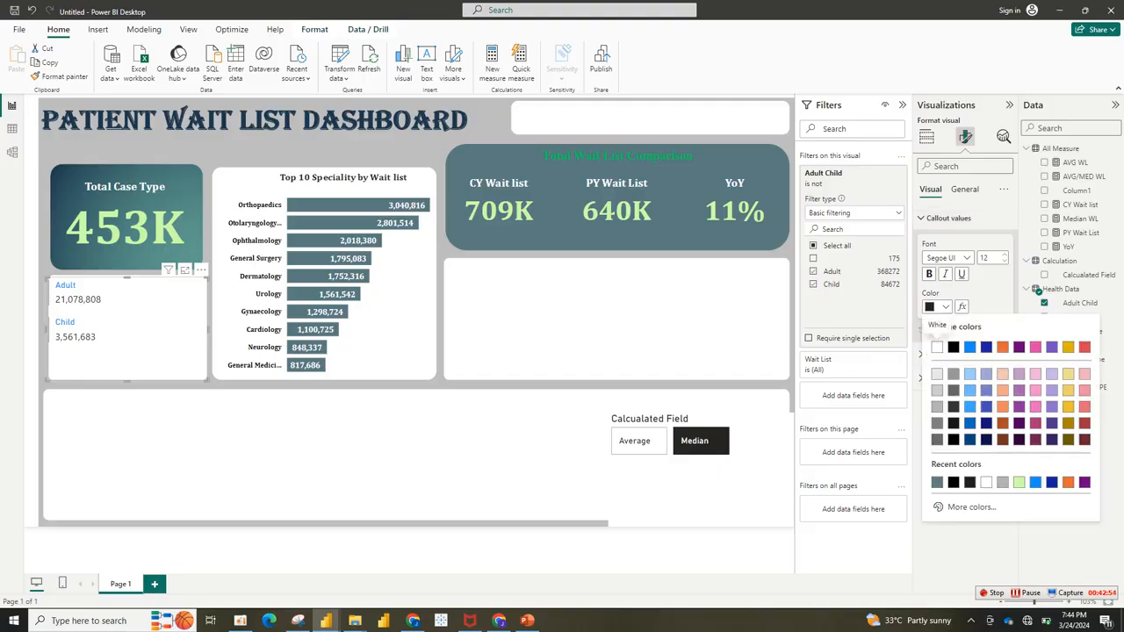
{"action": "left_click", "coordinate": [1018, 482]}
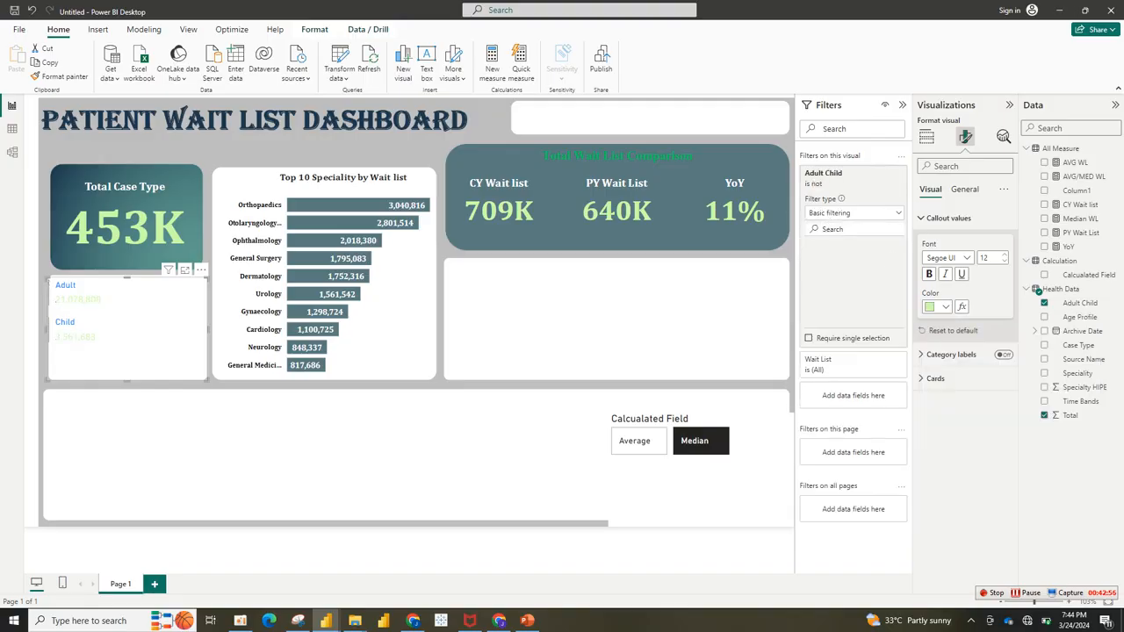
{"action": "left_click", "coordinate": [938, 306]}
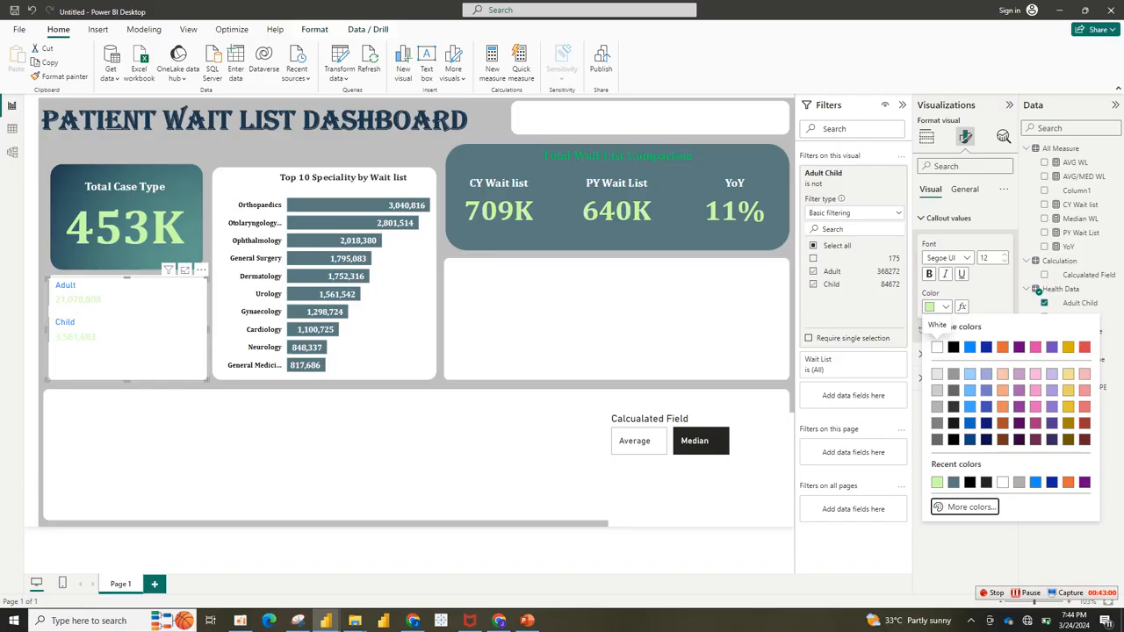
{"action": "left_click", "coordinate": [971, 507]}
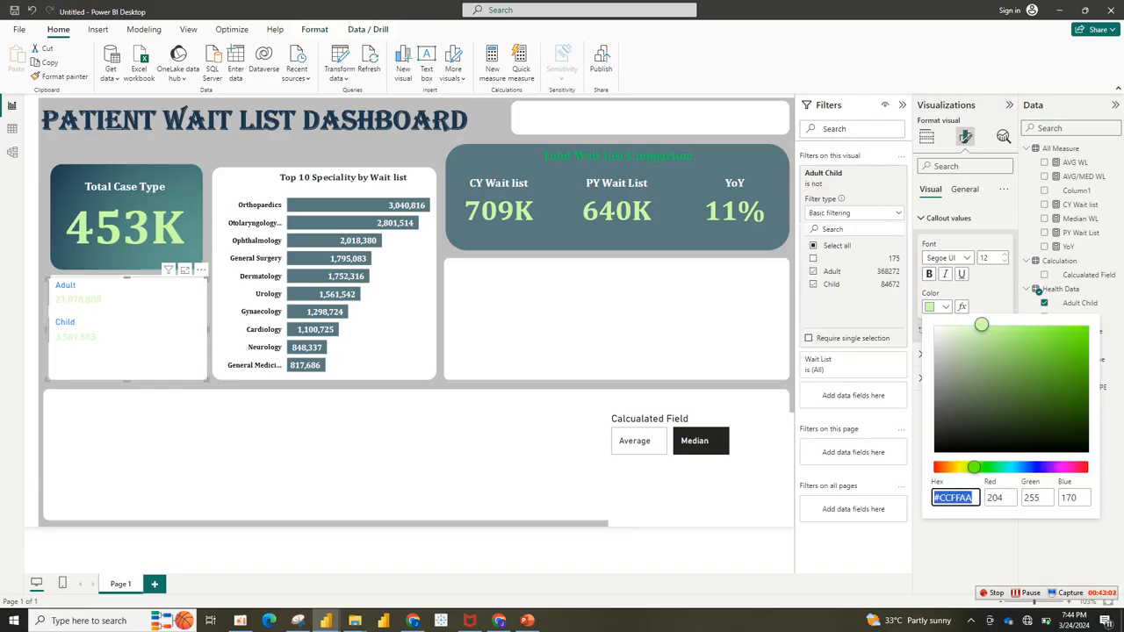
{"action": "left_click", "coordinate": [1064, 393]}
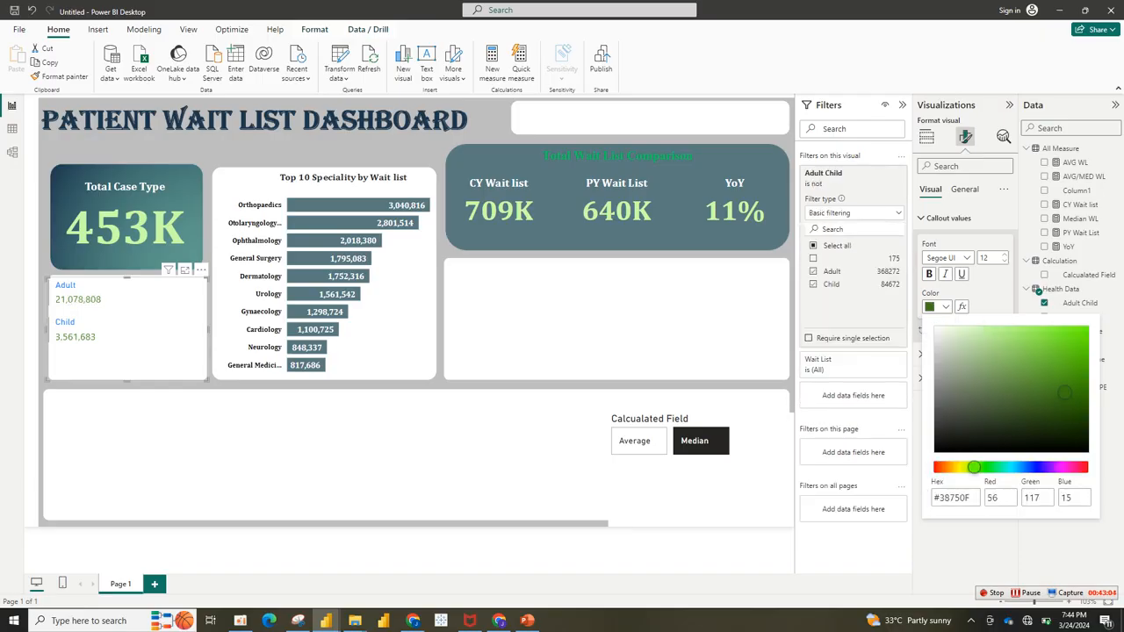
{"action": "left_click", "coordinate": [1064, 354]}
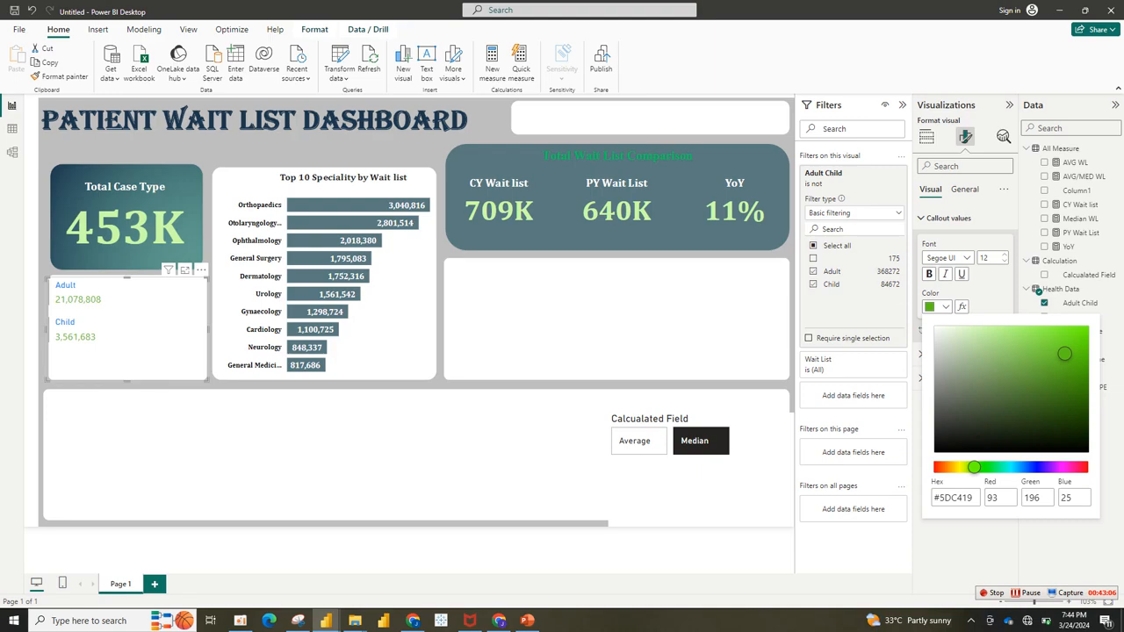
{"action": "left_click", "coordinate": [993, 467]}
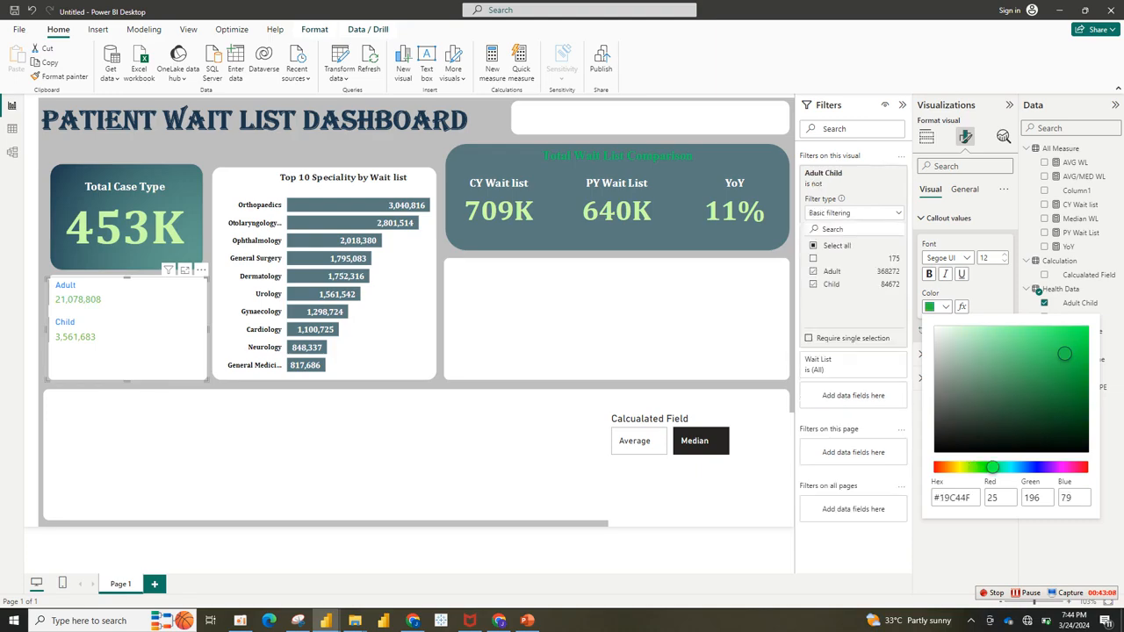
{"action": "left_click", "coordinate": [1062, 378]}
{"action": "left_click", "coordinate": [1064, 345]}
{"action": "left_click", "coordinate": [1030, 327]}
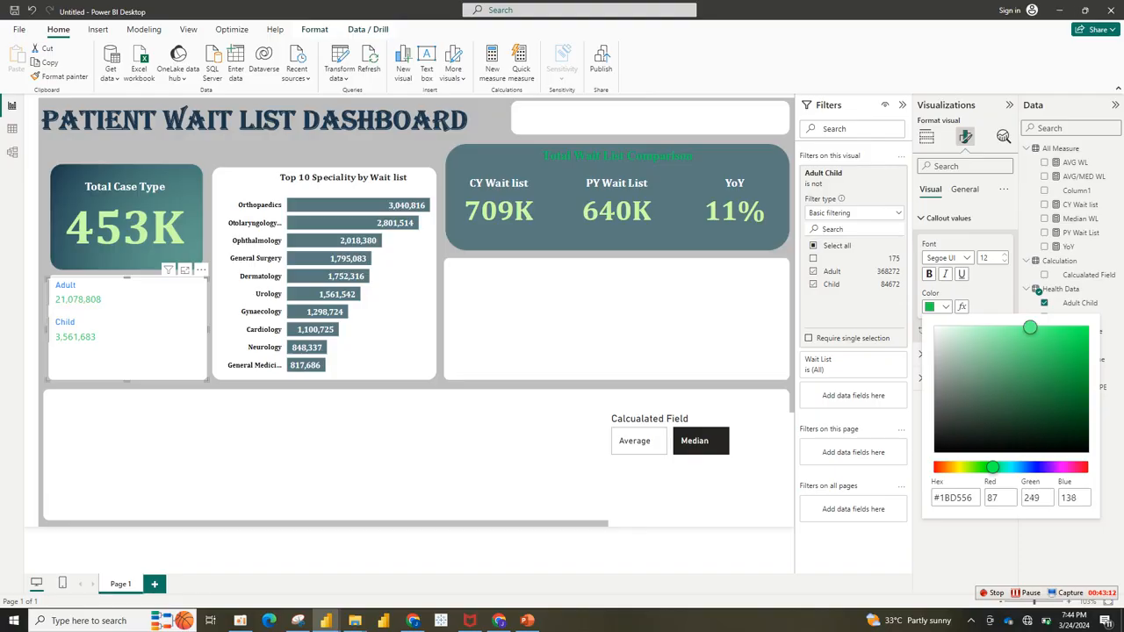
{"action": "left_click", "coordinate": [1080, 330]}
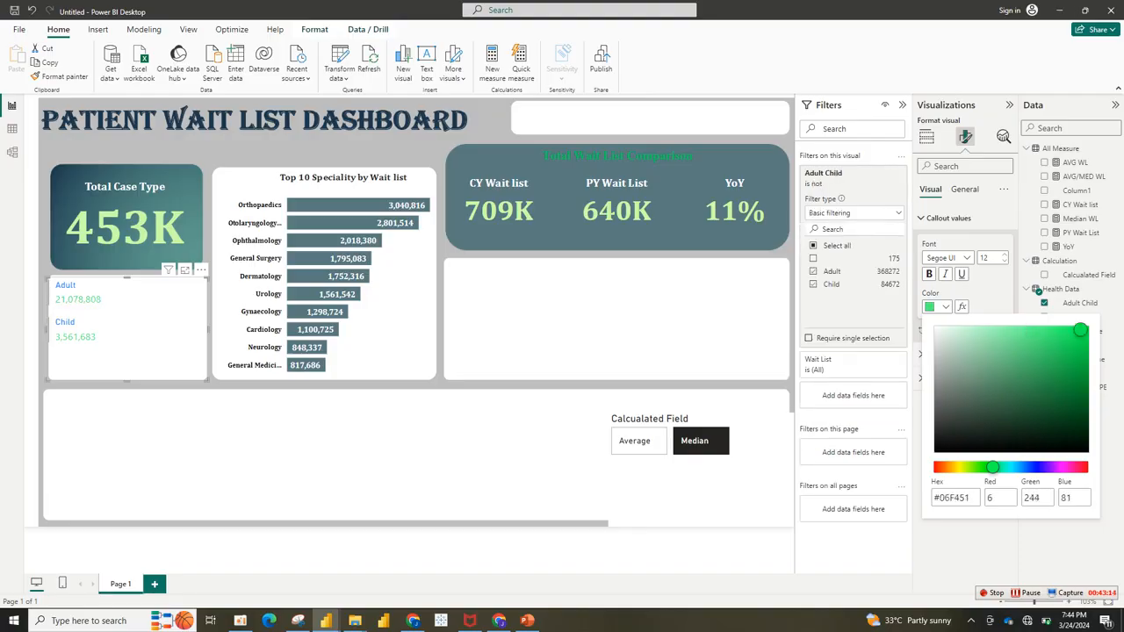
{"action": "left_click", "coordinate": [1067, 373]}
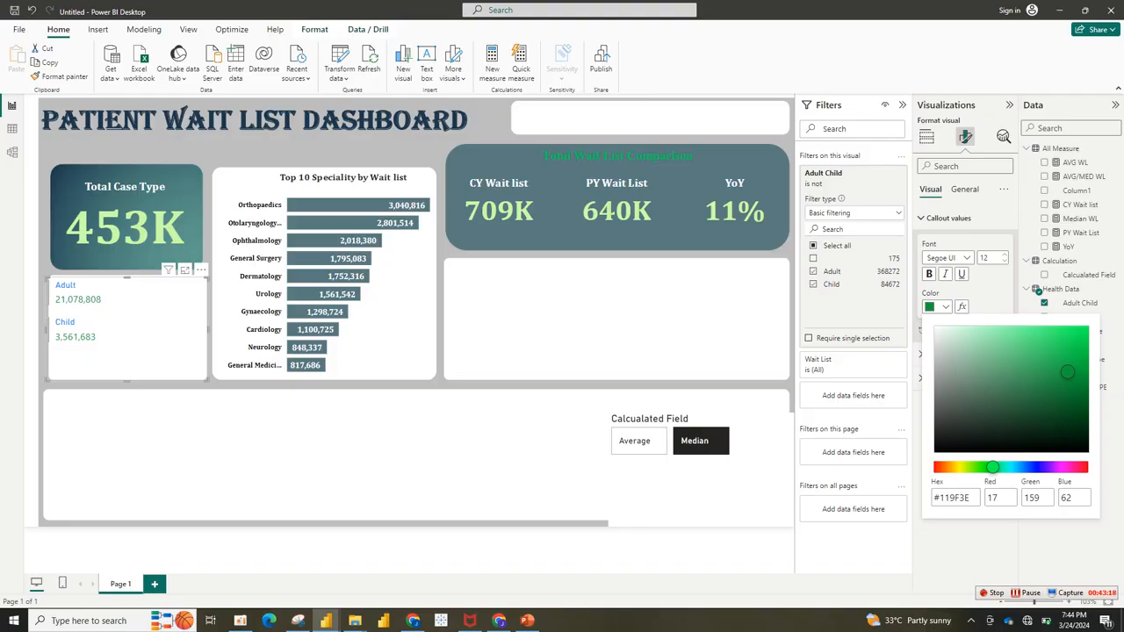
{"action": "key", "text": "Escape"}
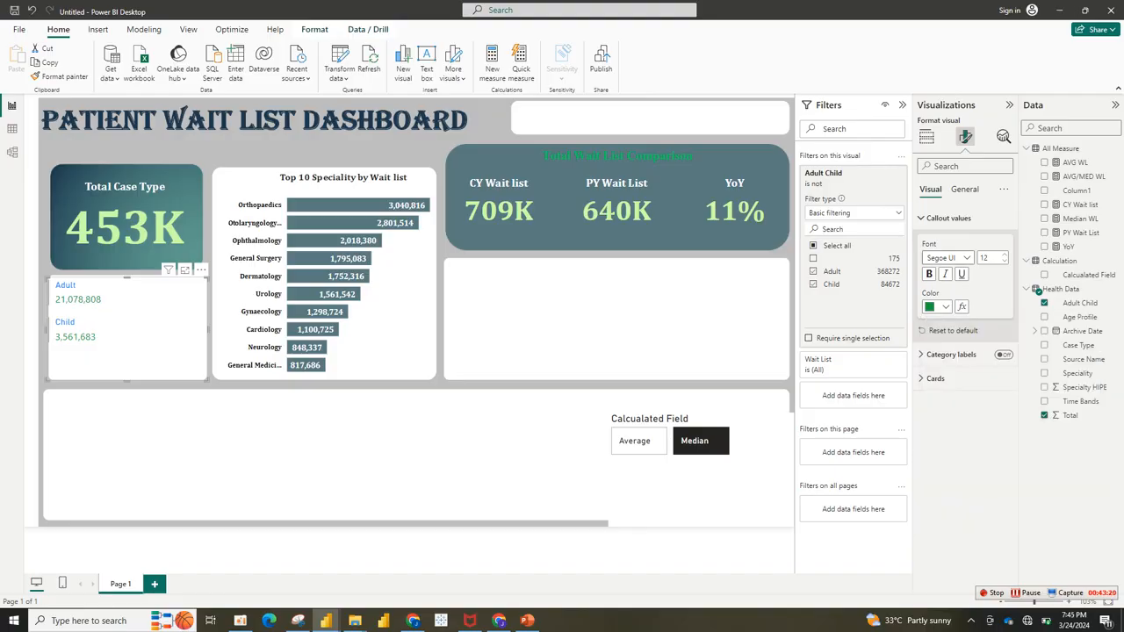
Step: Format the multi-row card's callout values in bold Cambria at size 15
{"action": "left_click", "coordinate": [949, 257]}
{"action": "scroll", "coordinate": [961, 351], "scroll_direction": "up", "scroll_amount": 3}
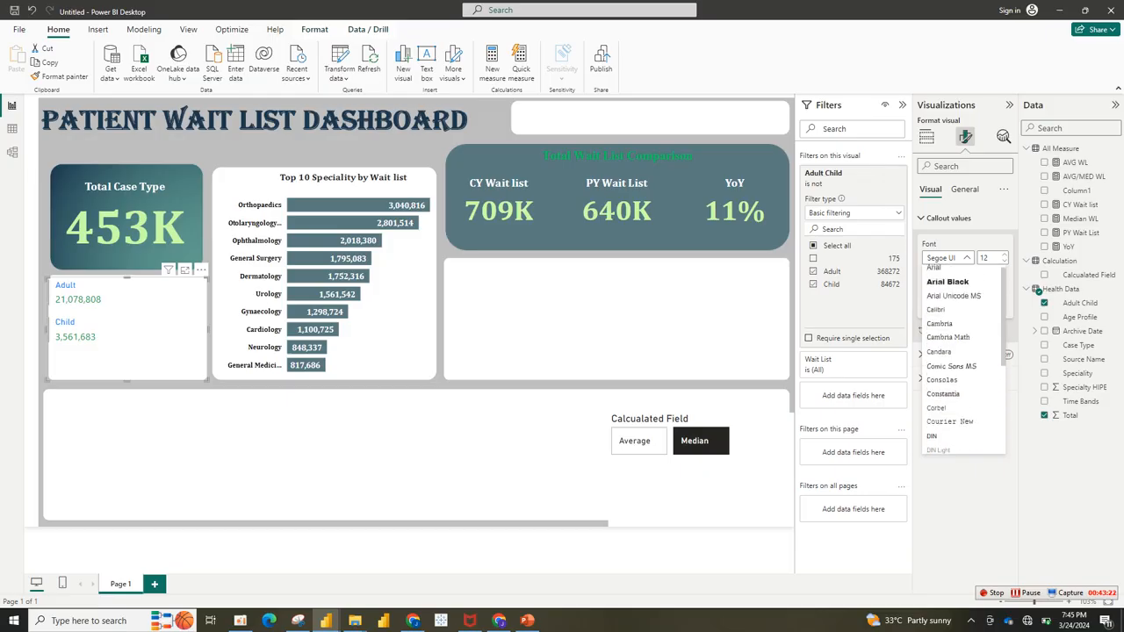
{"action": "left_click", "coordinate": [939, 327]}
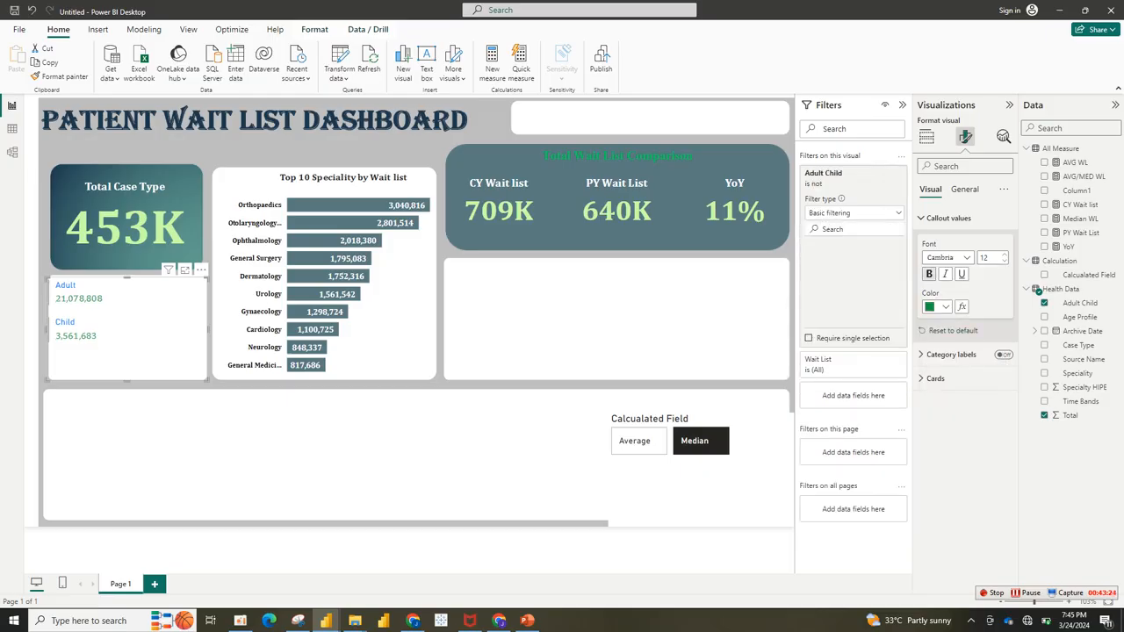
{"action": "left_click", "coordinate": [1005, 254]}
{"action": "left_click", "coordinate": [1004, 253]}
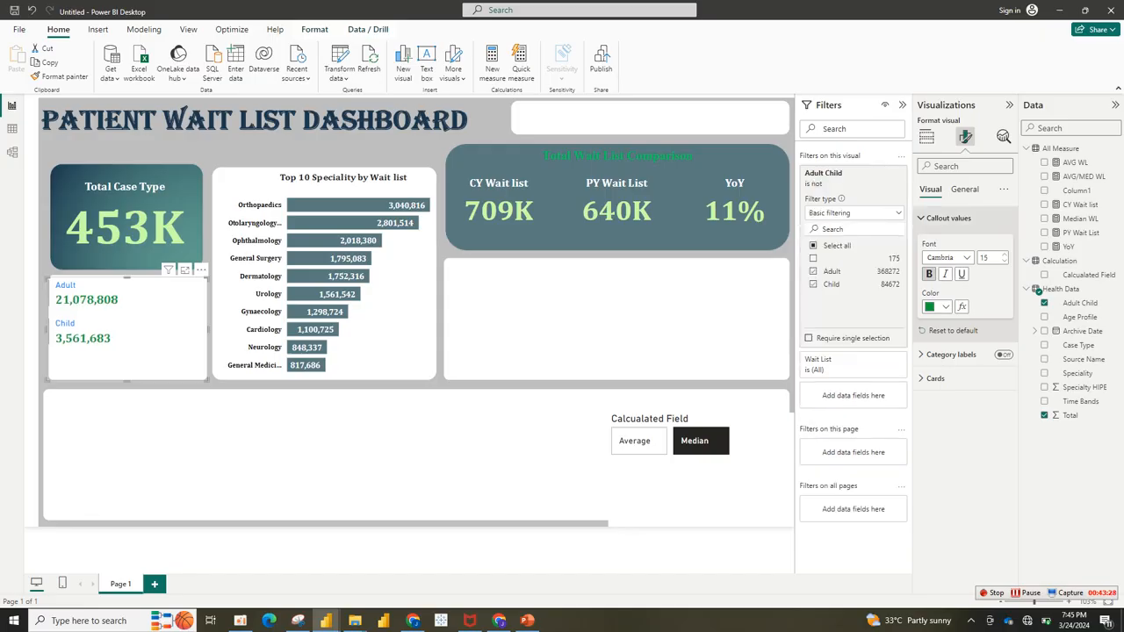
{"action": "left_click", "coordinate": [948, 218]}
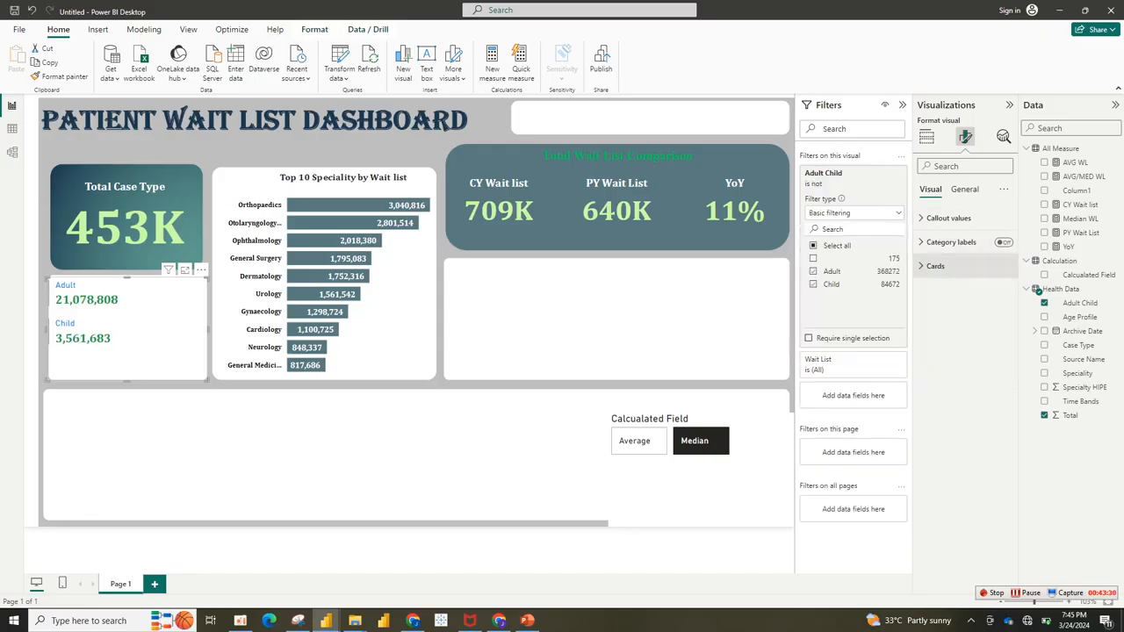
Step: Set the Adult and Child card titles to the recent slate teal colour and the Cambria font
{"action": "left_click", "coordinate": [935, 265]}
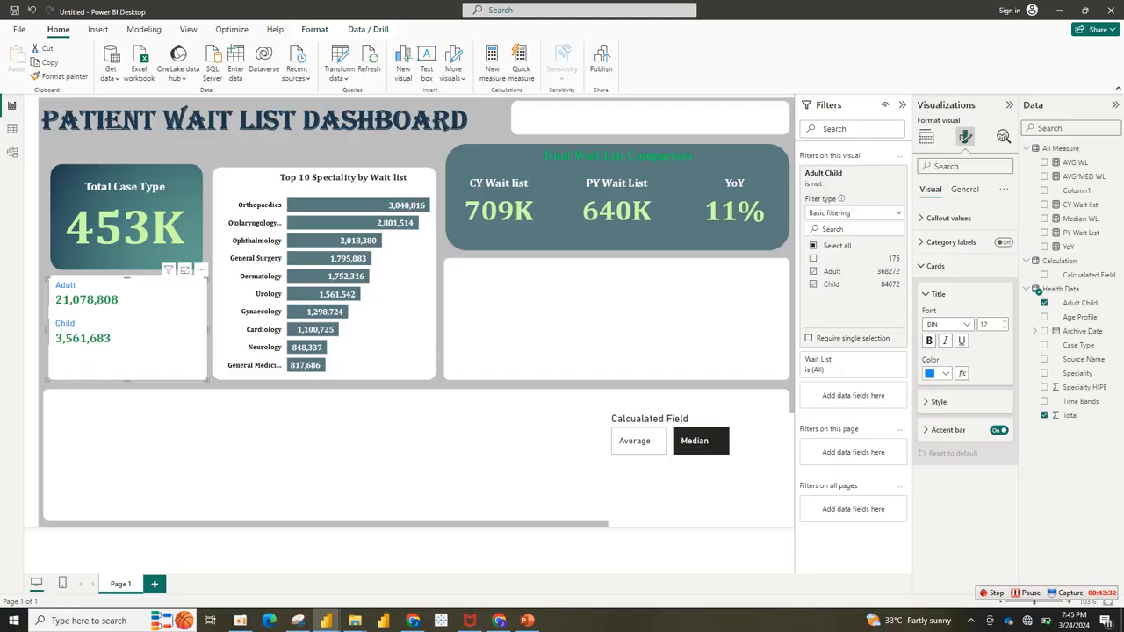
{"action": "left_click", "coordinate": [940, 373]}
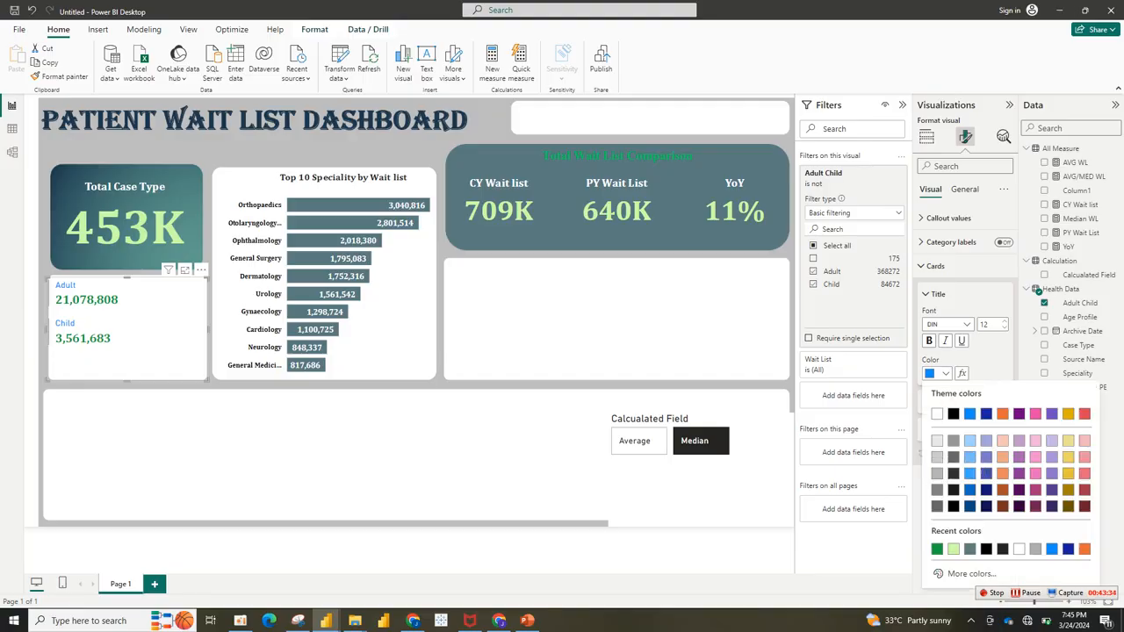
{"action": "left_click", "coordinate": [969, 548]}
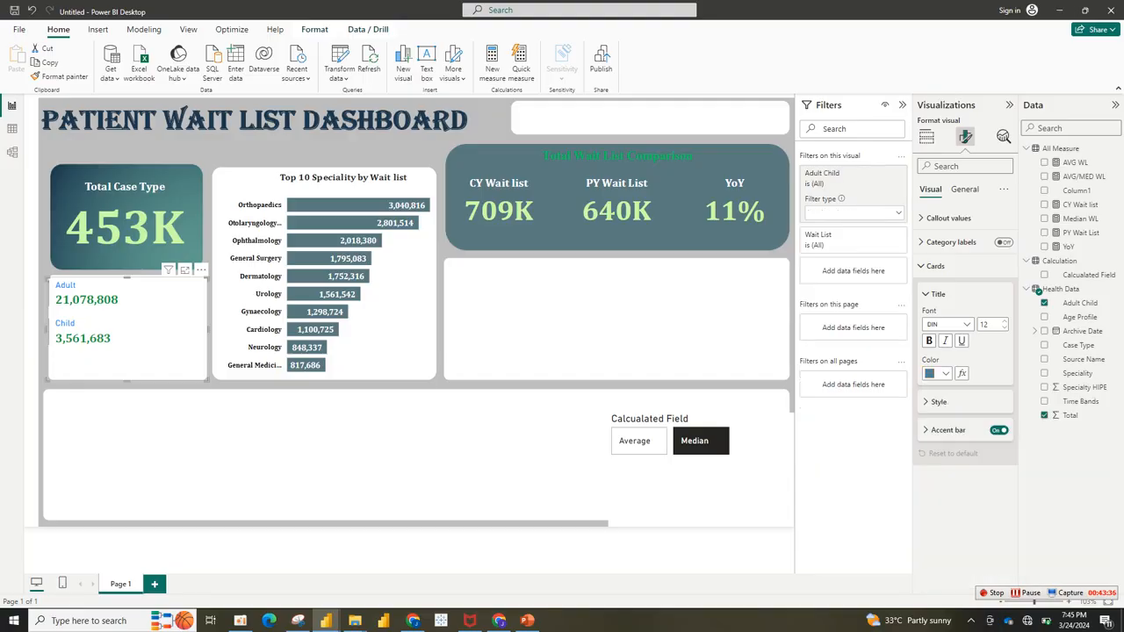
{"action": "left_click", "coordinate": [947, 324]}
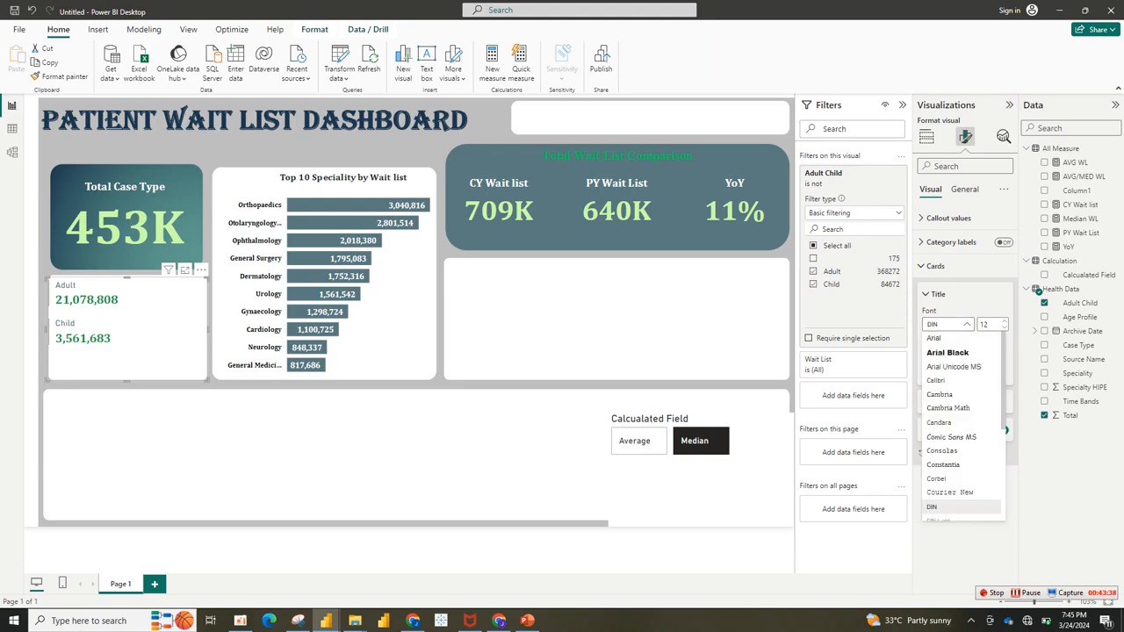
{"action": "left_click", "coordinate": [939, 394]}
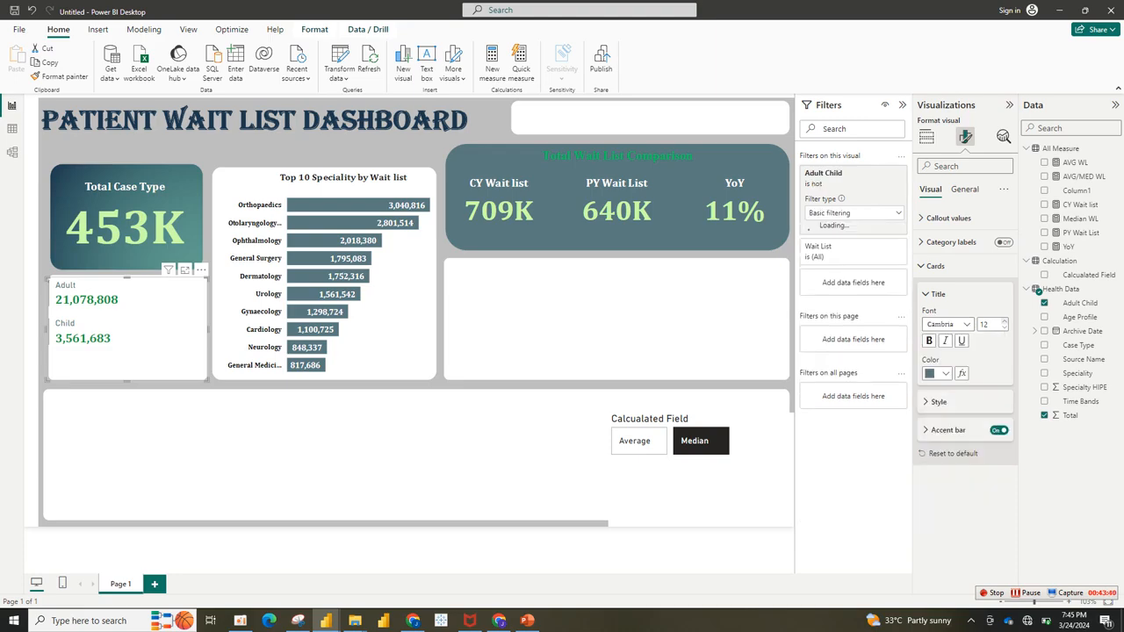
Step: Increase the Adult and Child card title font size to 20
{"action": "left_click", "coordinate": [1005, 322]}
{"action": "left_click", "coordinate": [1005, 321]}
{"action": "left_click", "coordinate": [1005, 321]}
{"action": "left_click", "coordinate": [1004, 322]}
{"action": "left_click", "coordinate": [1004, 322]}
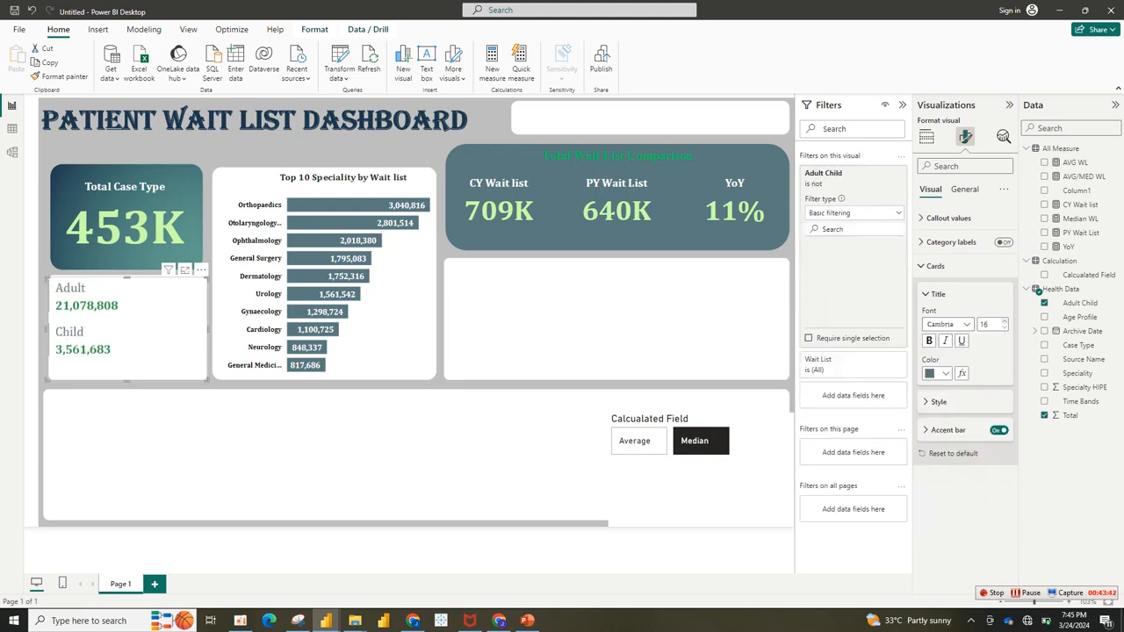
{"action": "left_click", "coordinate": [1004, 321]}
{"action": "left_click", "coordinate": [1005, 321]}
{"action": "left_click", "coordinate": [1004, 322]}
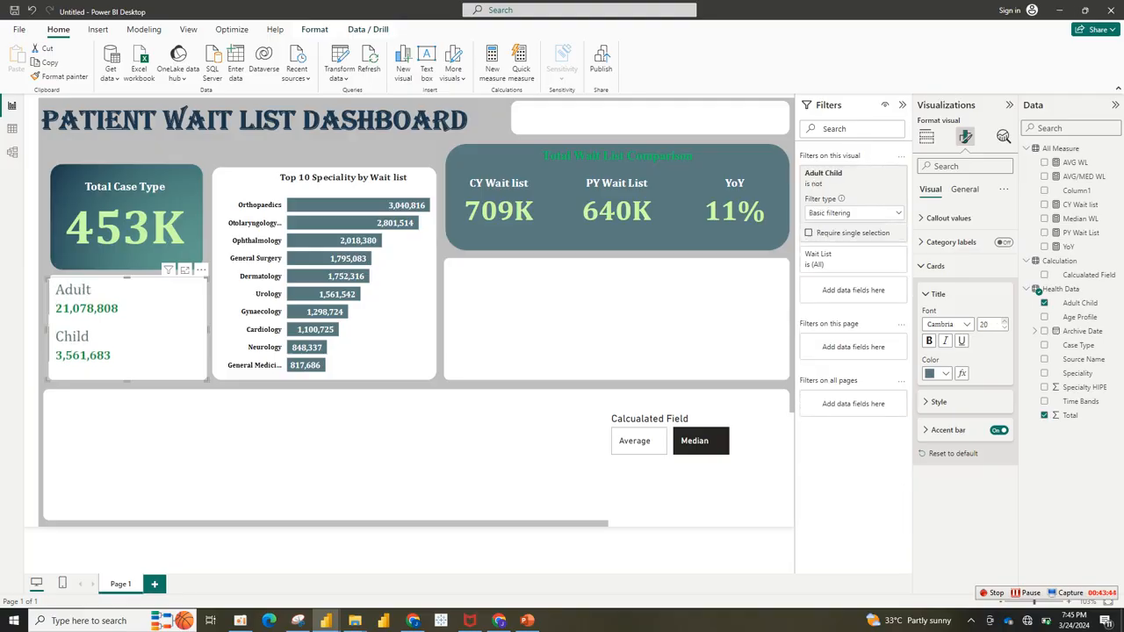
Step: Turn off the accent bar on the multi-row card
{"action": "left_click", "coordinate": [936, 266]}
{"action": "left_click", "coordinate": [936, 266]}
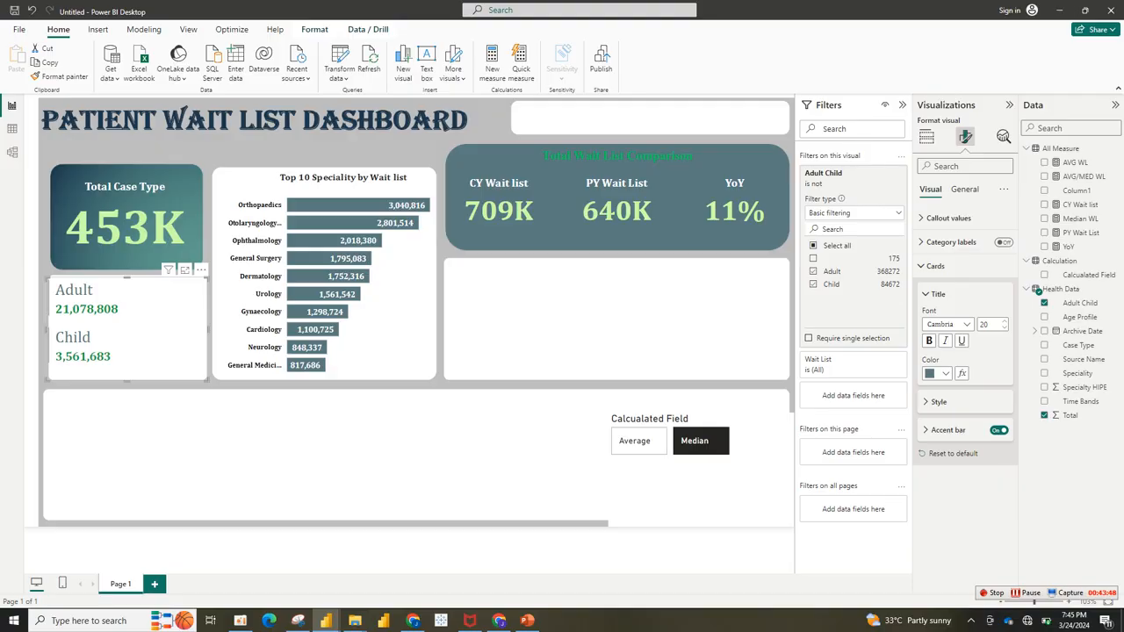
{"action": "left_click", "coordinate": [998, 429]}
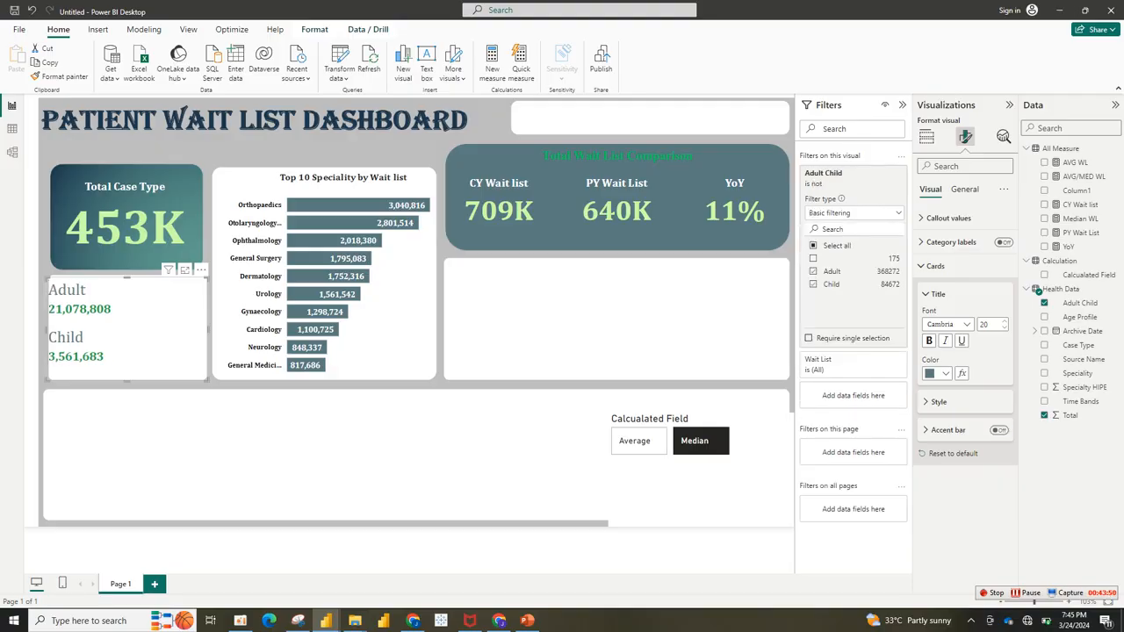
Step: Adjust the Adult and Child card title font size to 17
{"action": "left_click", "coordinate": [1004, 322]}
{"action": "left_click", "coordinate": [1004, 321]}
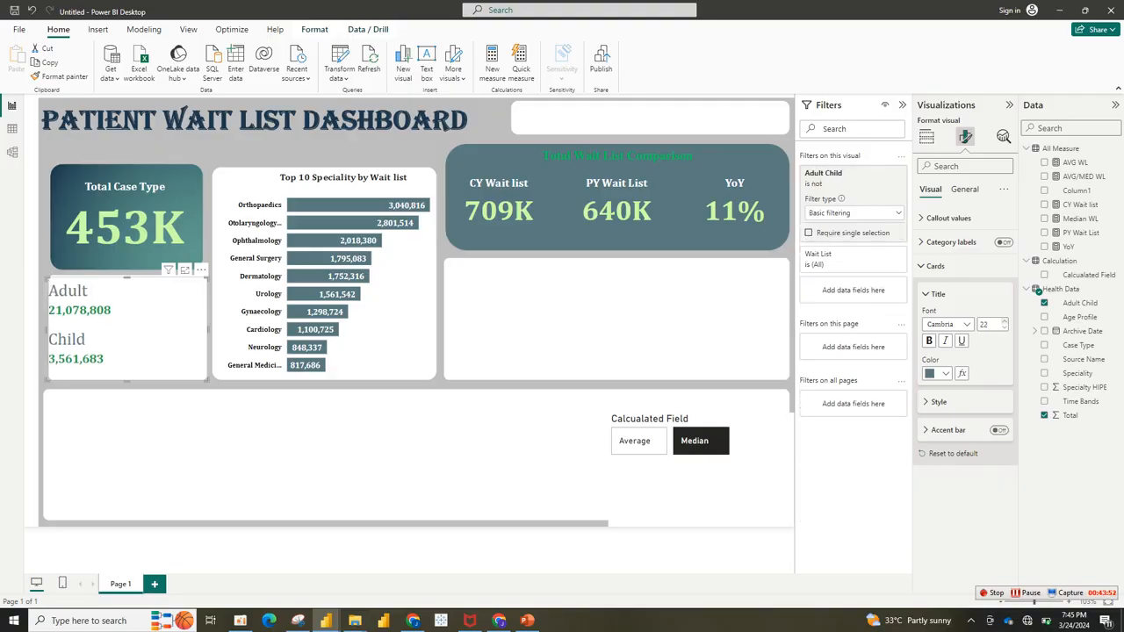
{"action": "left_click", "coordinate": [1004, 328]}
{"action": "left_click", "coordinate": [1004, 329]}
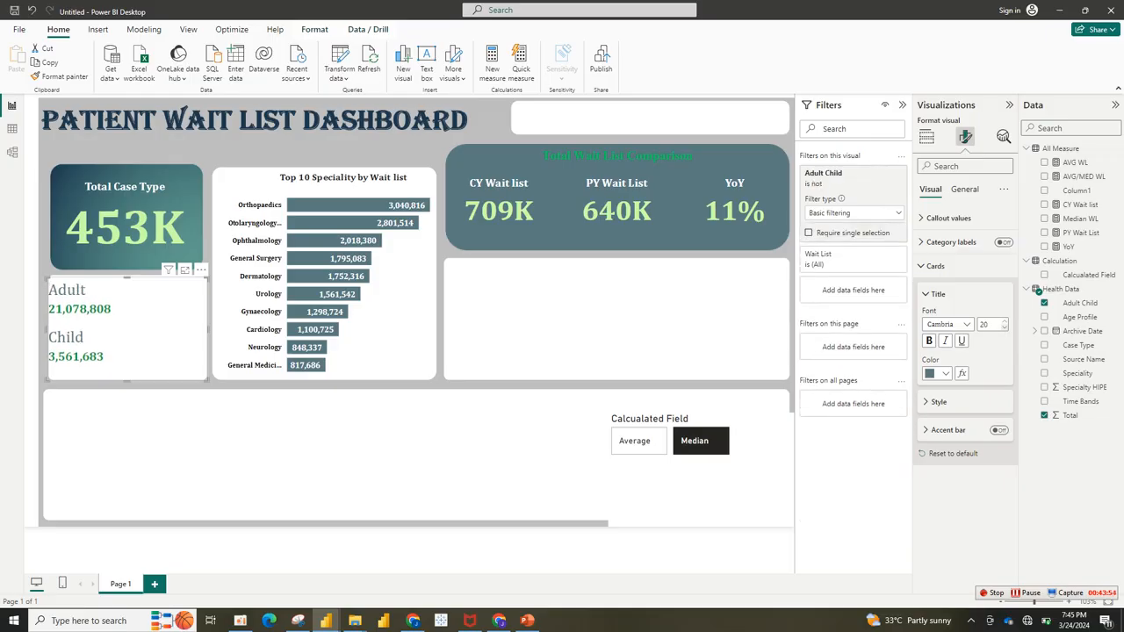
{"action": "left_click", "coordinate": [1005, 328]}
{"action": "left_click", "coordinate": [1004, 329]}
{"action": "left_click", "coordinate": [1004, 329]}
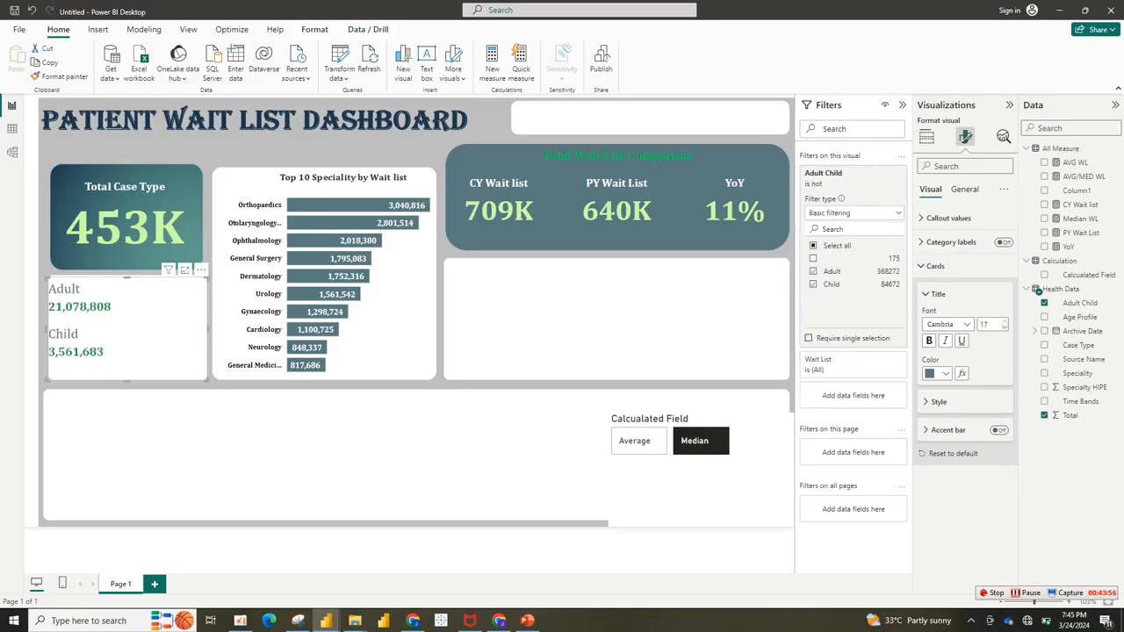
{"action": "left_click", "coordinate": [938, 402]}
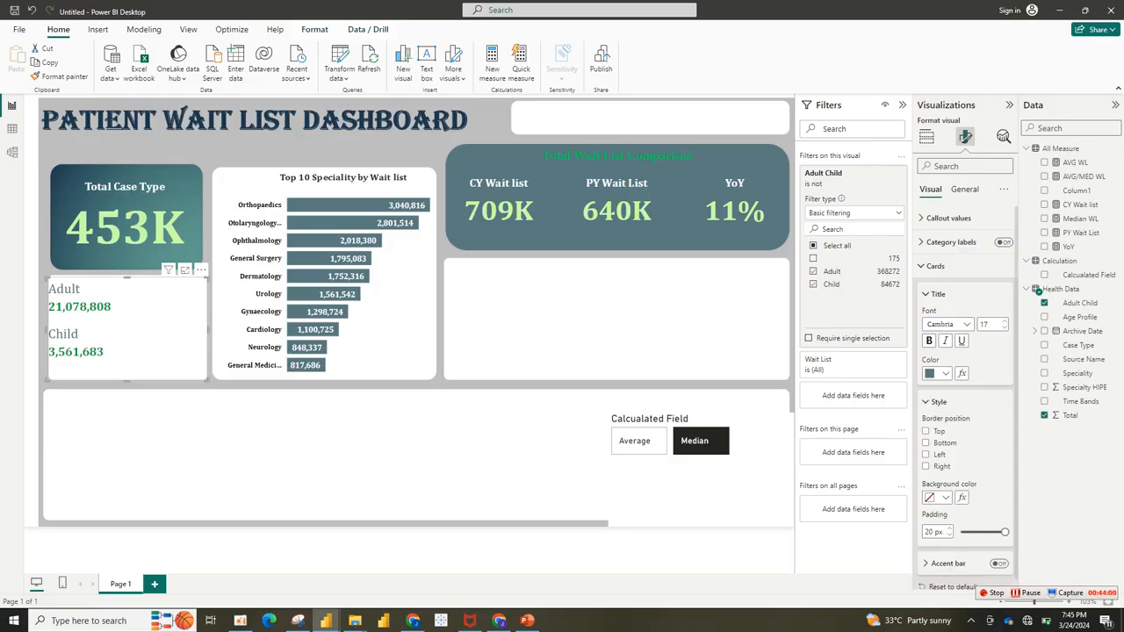
{"action": "left_click", "coordinate": [937, 401]}
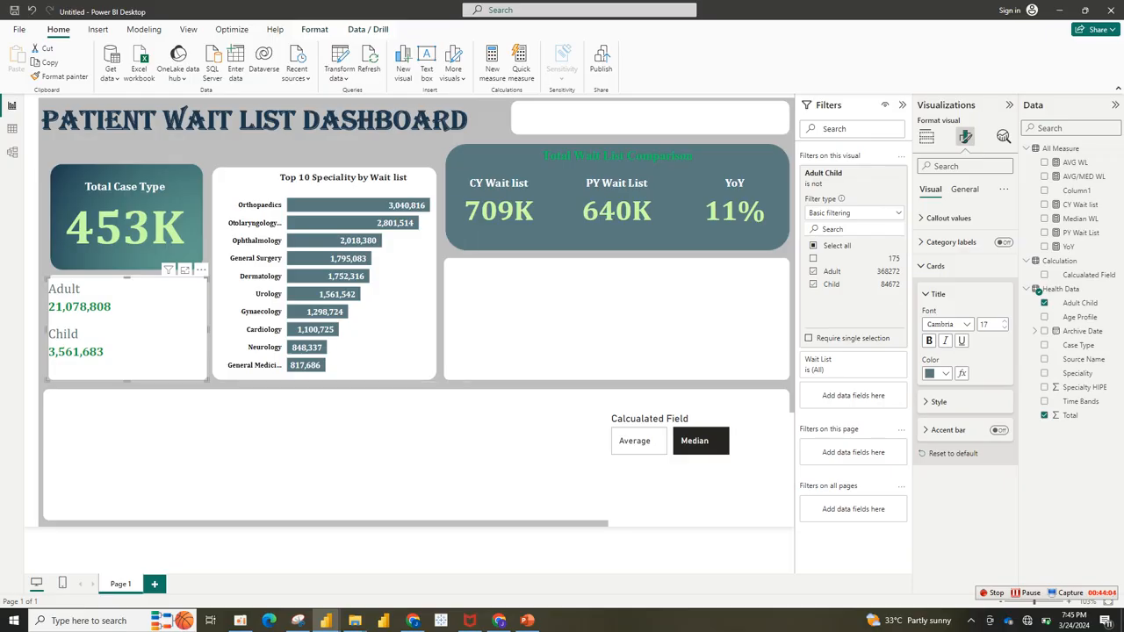
Step: Narrow the Adult and Child card slightly and shift it down and inward over its white panel
{"action": "left_click", "coordinate": [145, 457]}
{"action": "mouse_move", "coordinate": [131, 343]}
{"action": "left_mouse_down"}
{"action": "mouse_move", "coordinate": [156, 448]}
{"action": "mouse_move", "coordinate": [138, 344]}
{"action": "left_mouse_up"}
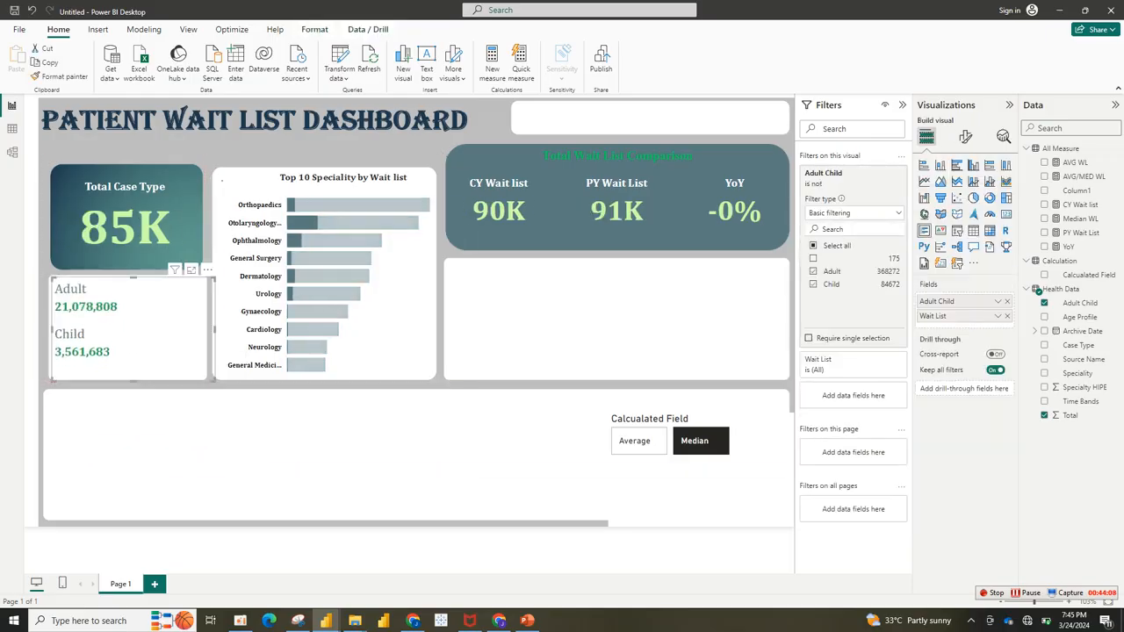
{"action": "left_click", "coordinate": [138, 343]}
{"action": "left_click_drag", "start_coordinate": [53, 279], "coordinate": [60, 283]}
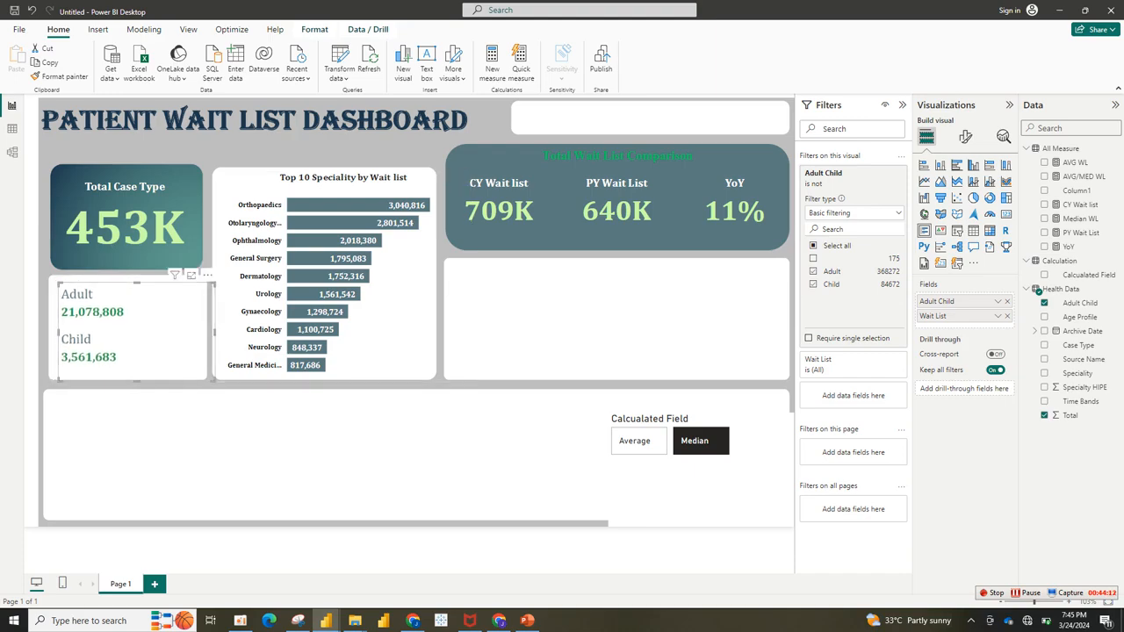
{"action": "left_click_drag", "start_coordinate": [211, 378], "coordinate": [193, 402]}
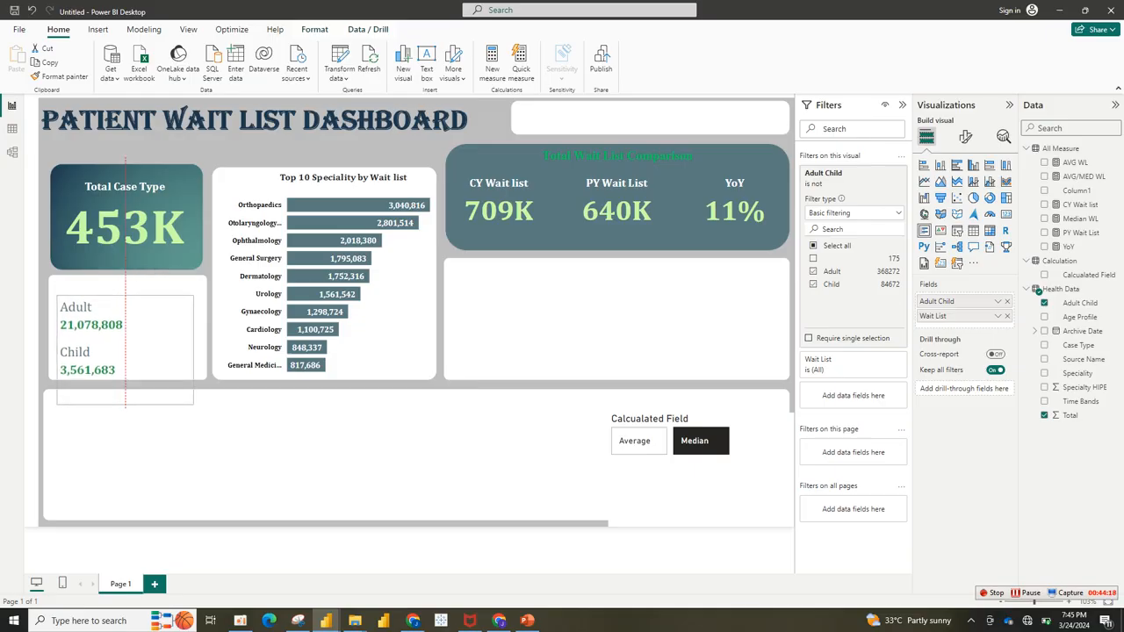
Step: Check how the other visuals respond to selecting the Adult row in the card, and clear the selection
{"action": "left_click", "coordinate": [79, 356]}
{"action": "left_click", "coordinate": [84, 315]}
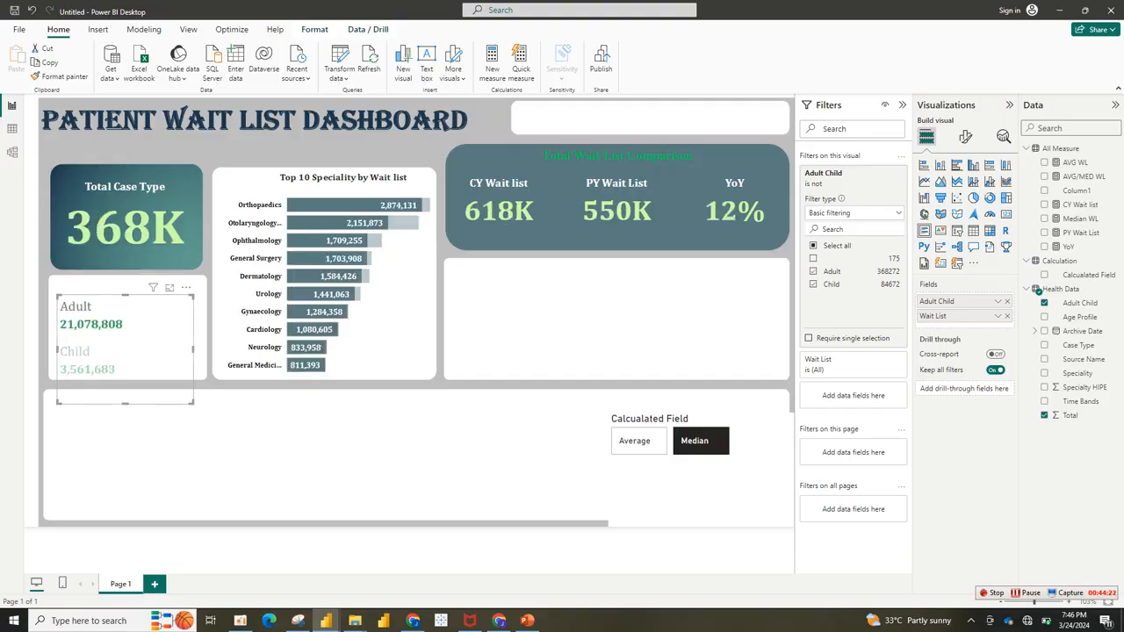
{"action": "left_click", "coordinate": [83, 314]}
{"action": "key", "text": "Escape"}
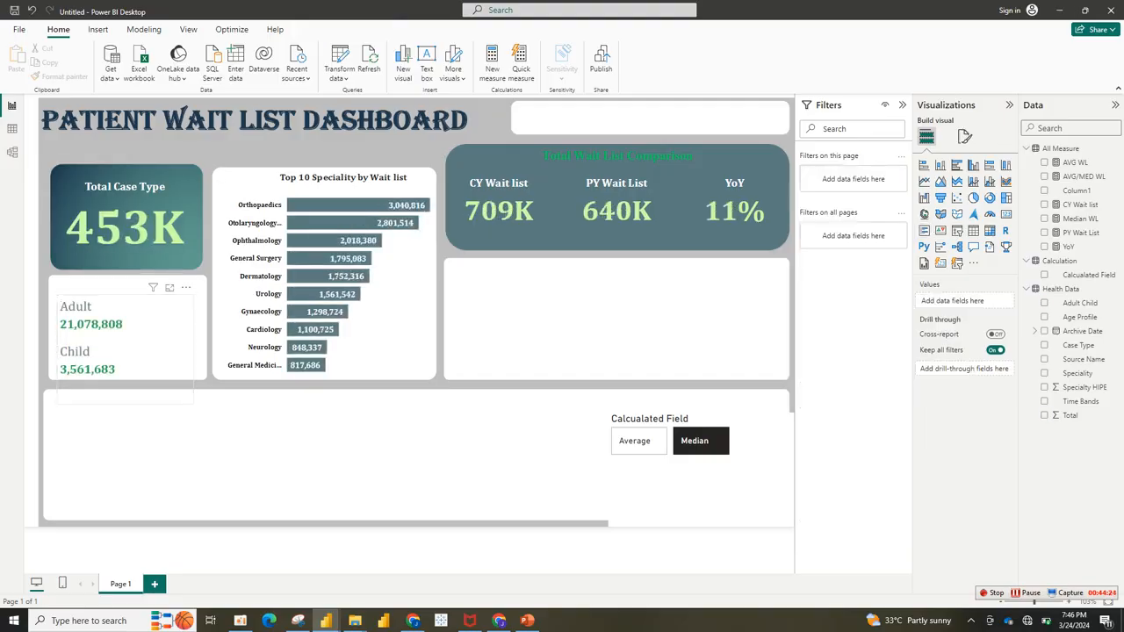
{"action": "left_click", "coordinate": [126, 388]}
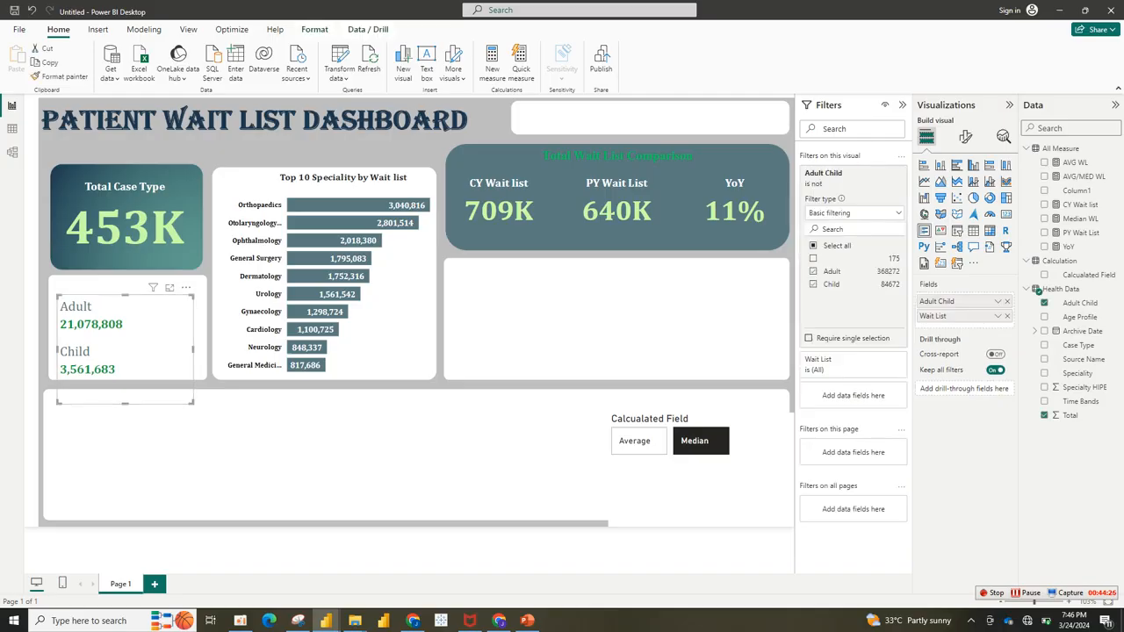
{"action": "key", "text": "Escape"}
{"action": "left_click", "coordinate": [91, 324]}
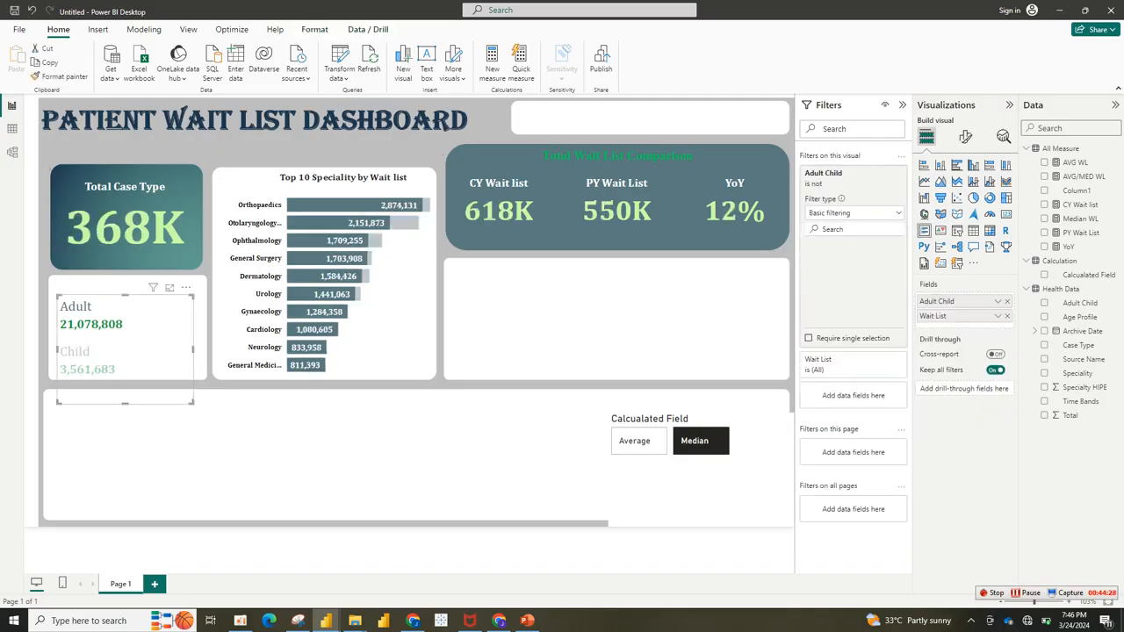
{"action": "left_click", "coordinate": [91, 324]}
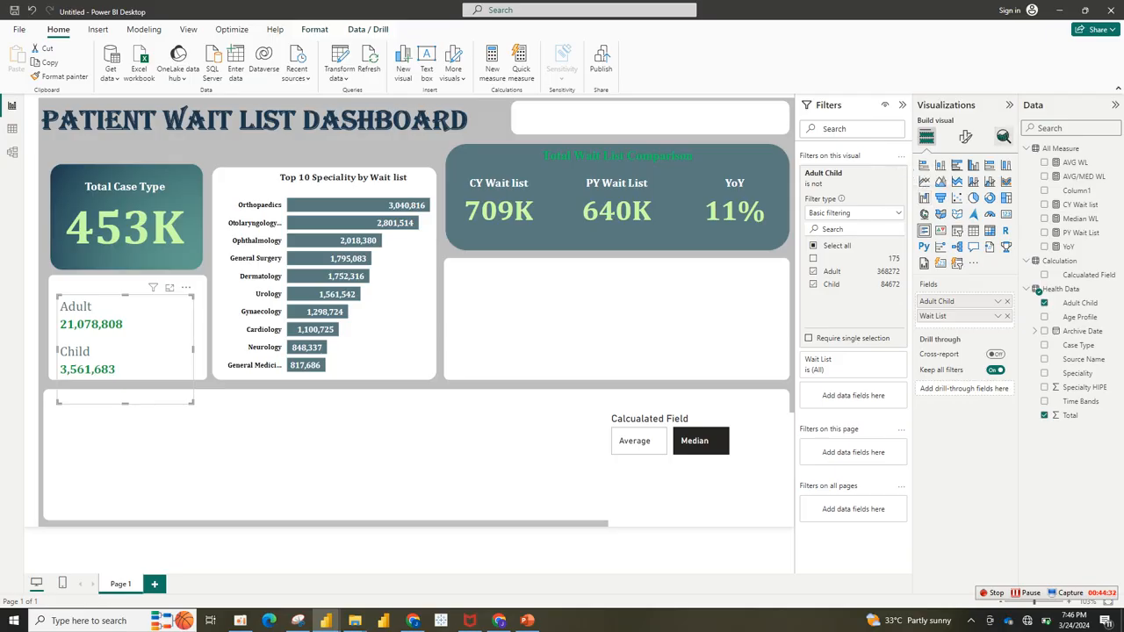
Step: Turn on the Adult and Child card's visual title, enter "Wait List Category" and centre it
{"action": "left_click", "coordinate": [965, 136]}
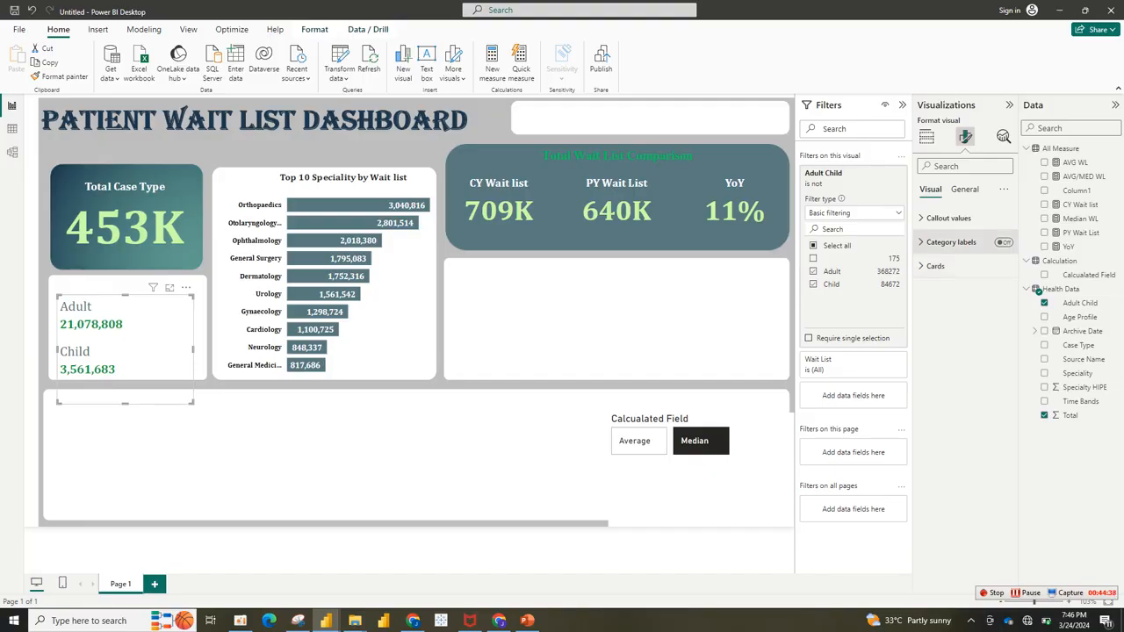
{"action": "left_click", "coordinate": [964, 189]}
{"action": "left_click", "coordinate": [1003, 241]}
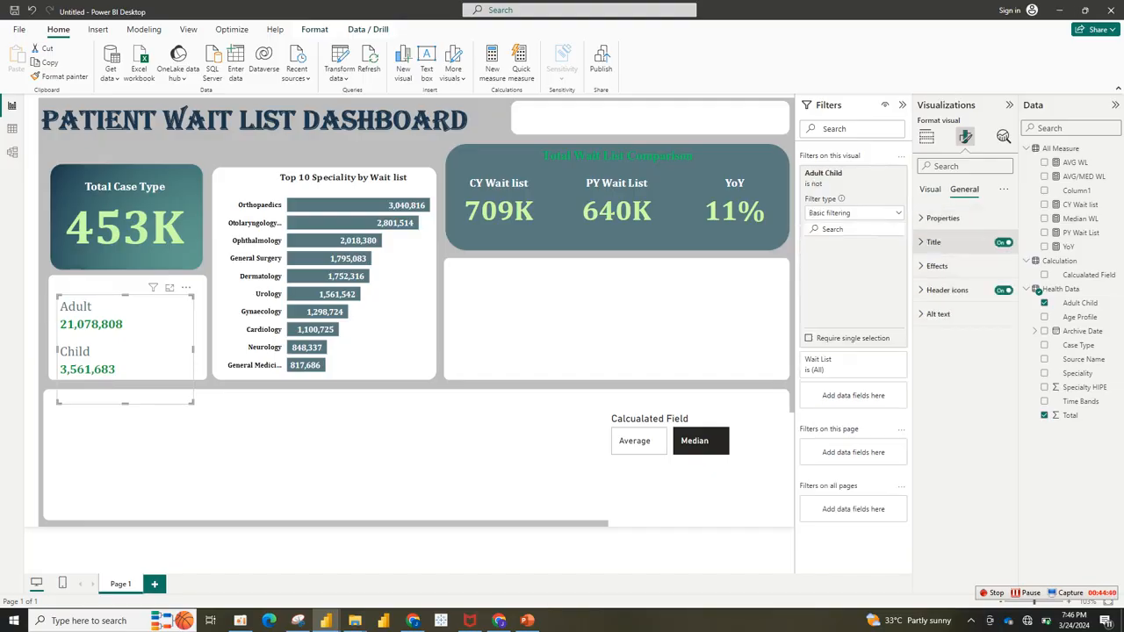
{"action": "left_click", "coordinate": [933, 241]}
{"action": "left_click", "coordinate": [955, 300]}
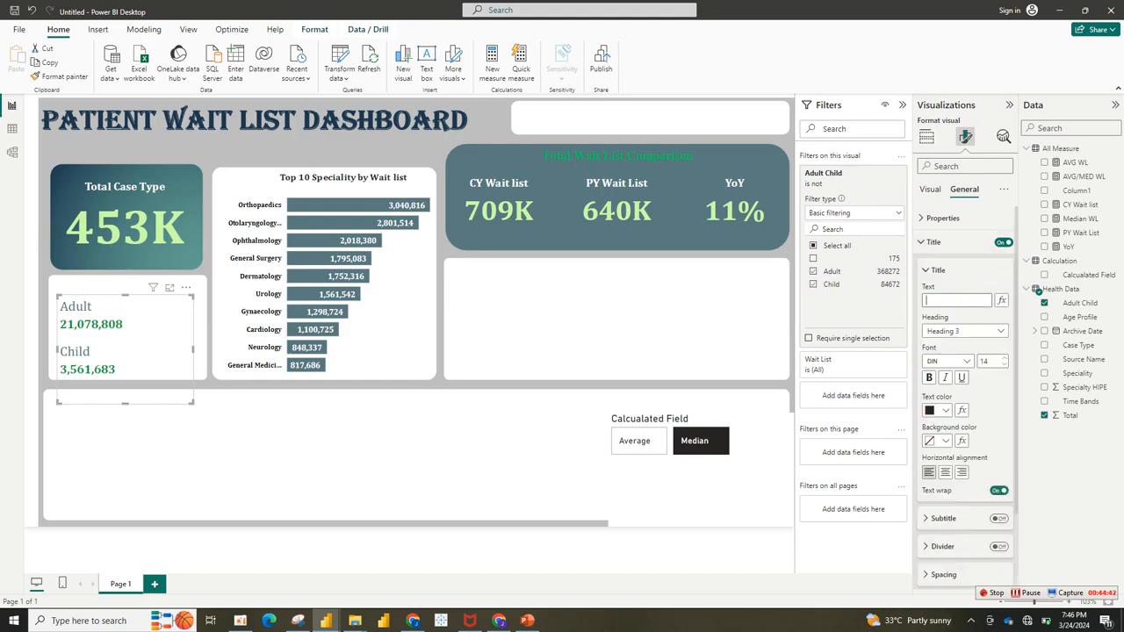
{"action": "type", "text": "Toat"}
{"action": "key", "text": "BackSpace"}
{"action": "key", "text": "BackSpace"}
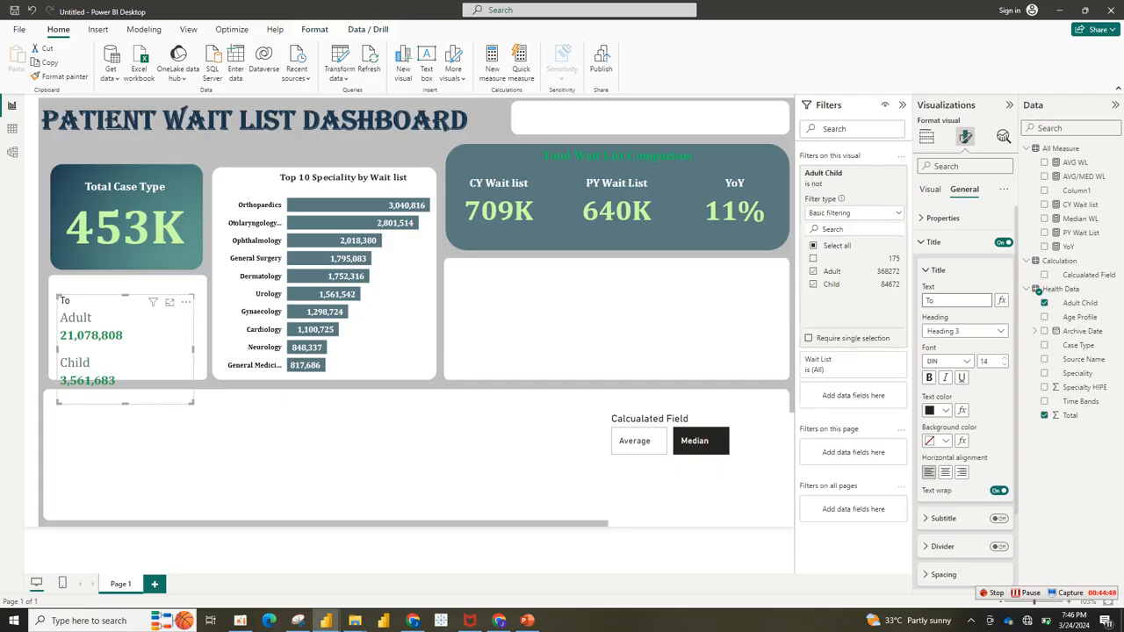
{"action": "key", "text": "BackSpace"}
{"action": "key", "text": "BackSpace"}
{"action": "type", "text": "waitw"}
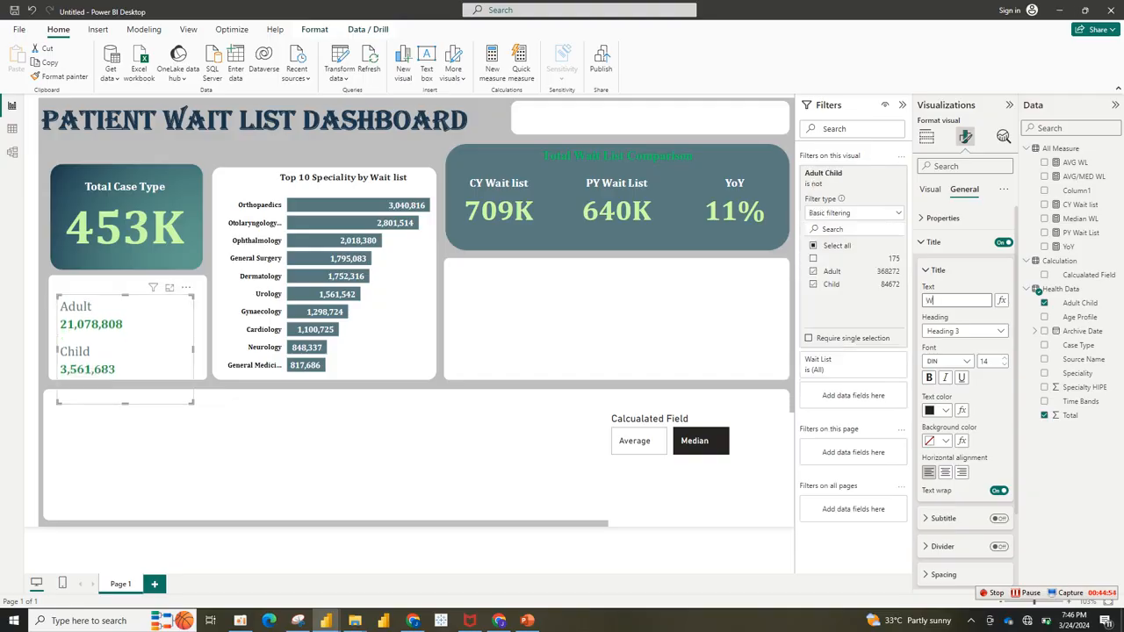
{"action": "type", "text": "ait"}
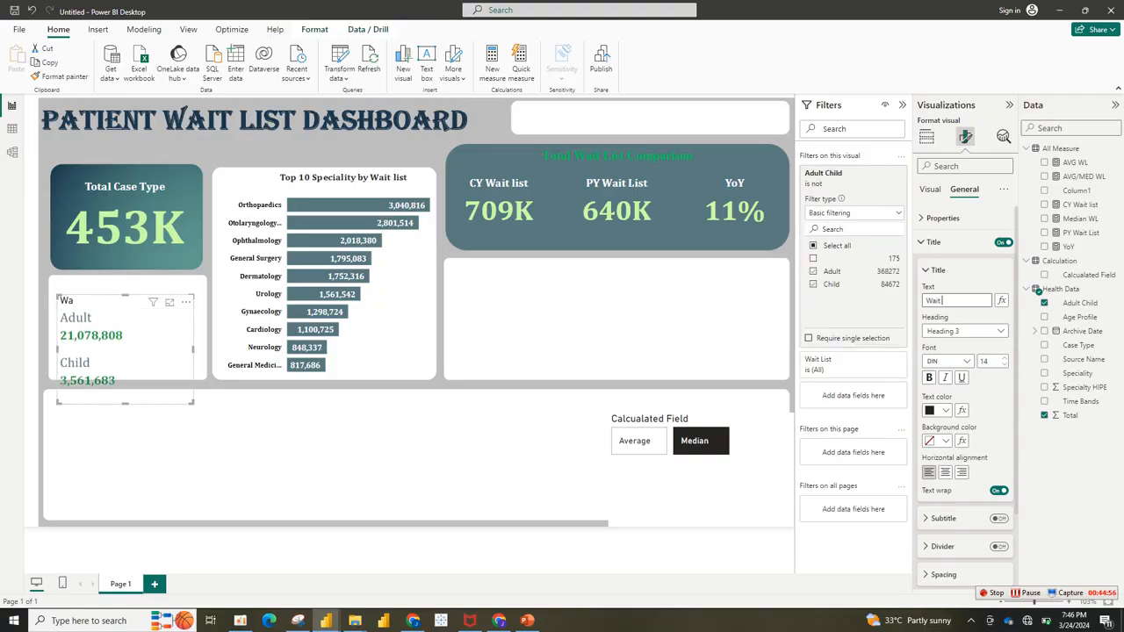
{"action": "type", "text": " List"}
{"action": "type", "text": "Category"}
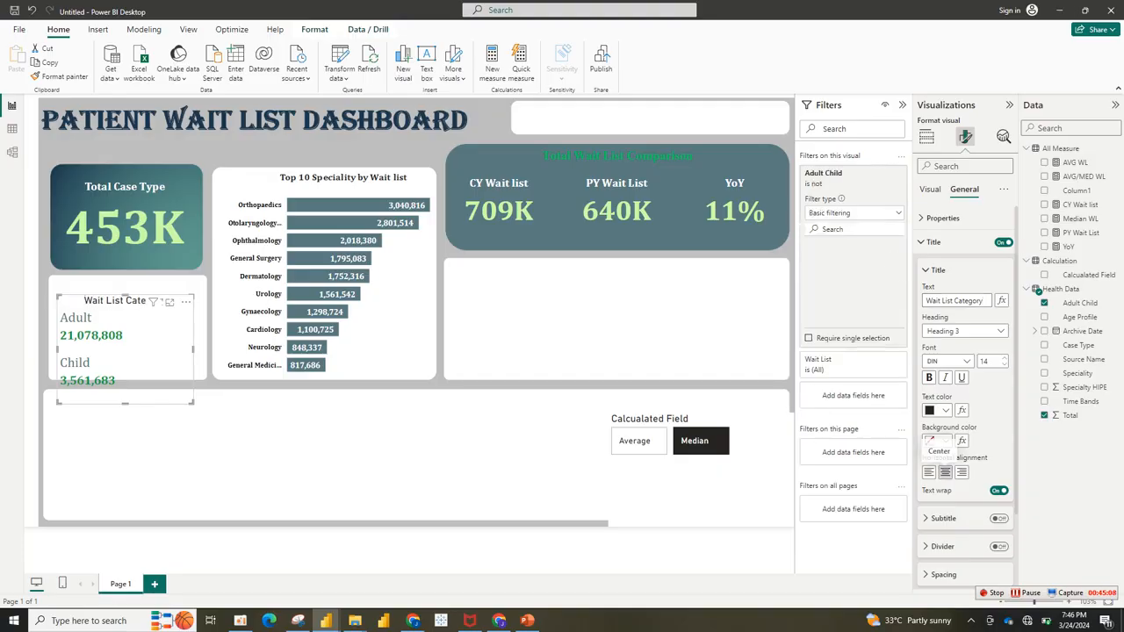
Step: Format the Wait List Category title in bold Cambria at font size 10
{"action": "left_click", "coordinate": [944, 361]}
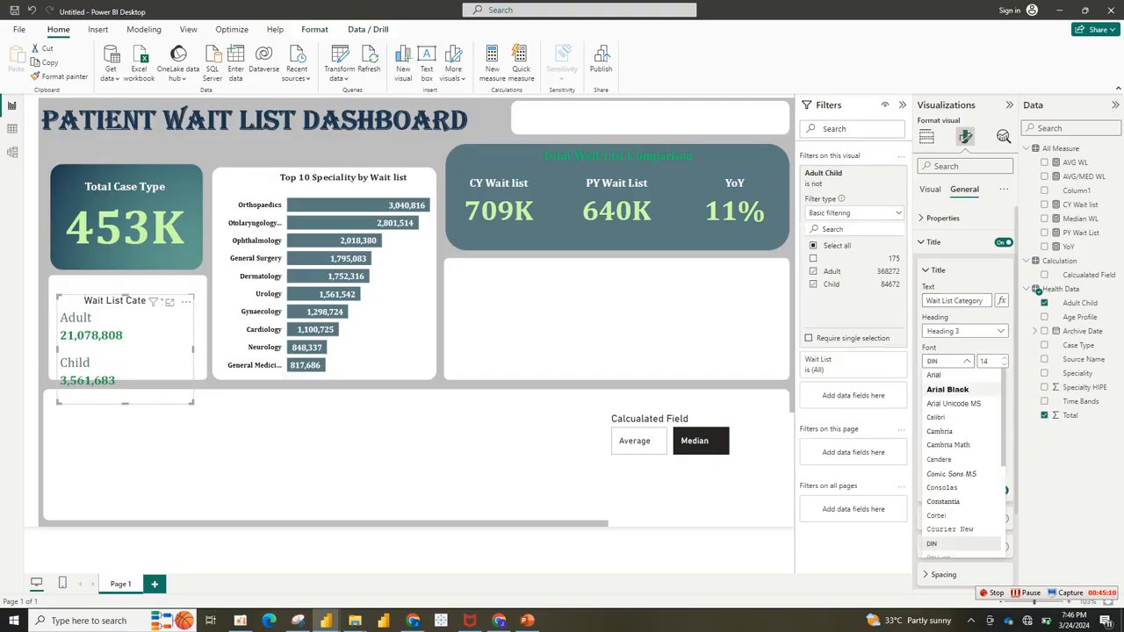
{"action": "left_click", "coordinate": [939, 431]}
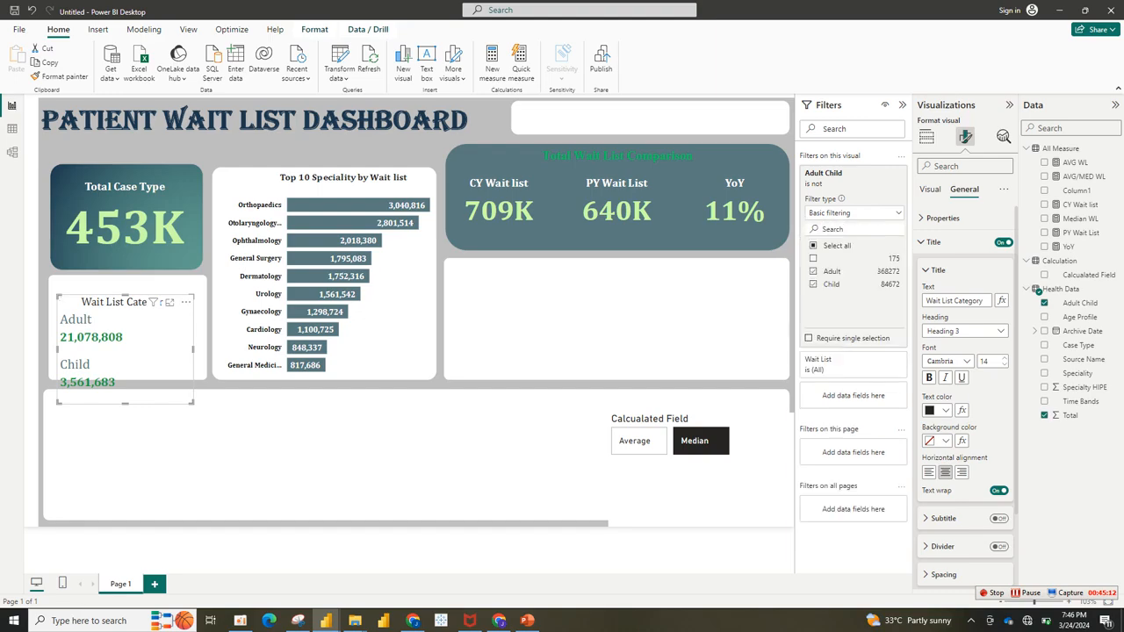
{"action": "left_click", "coordinate": [1004, 365]}
{"action": "left_click", "coordinate": [1005, 364]}
{"action": "left_click", "coordinate": [1005, 364]}
{"action": "left_click", "coordinate": [1005, 365]}
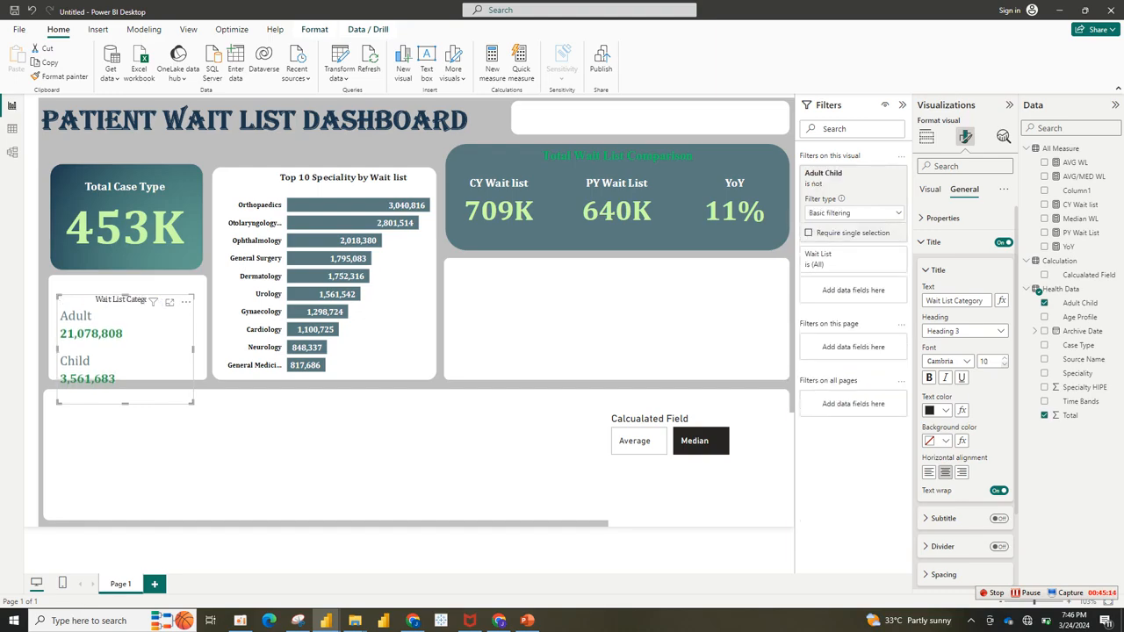
{"action": "left_click", "coordinate": [929, 377]}
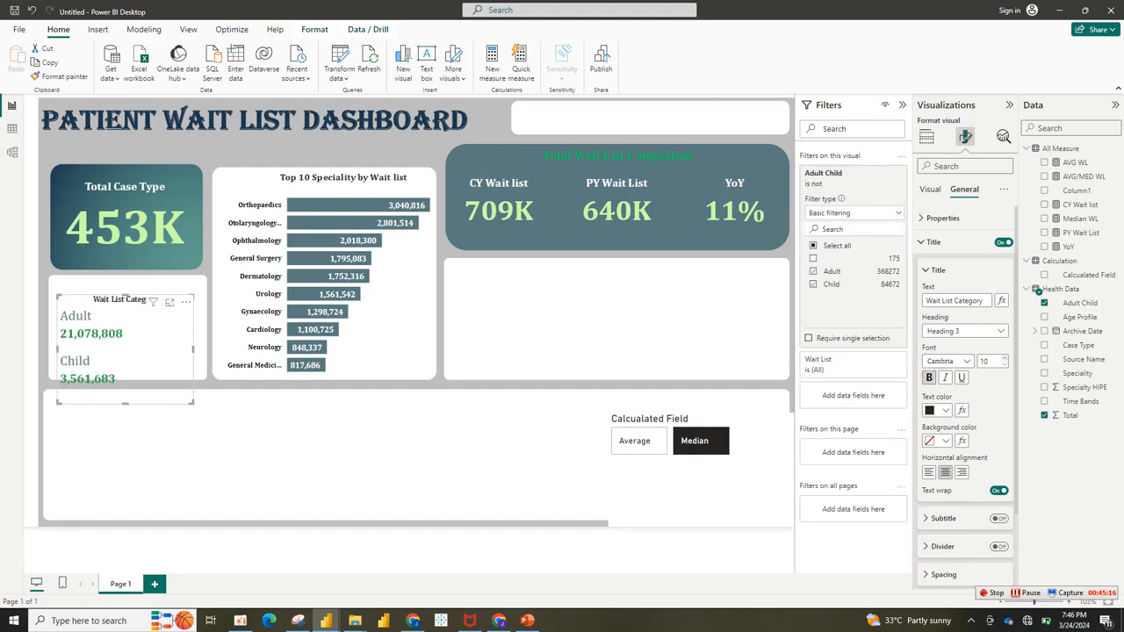
Step: Move the Wait List Category card up in its white panel and colour its title with the recent slate teal
{"action": "left_click_drag", "start_coordinate": [131, 343], "coordinate": [136, 325]}
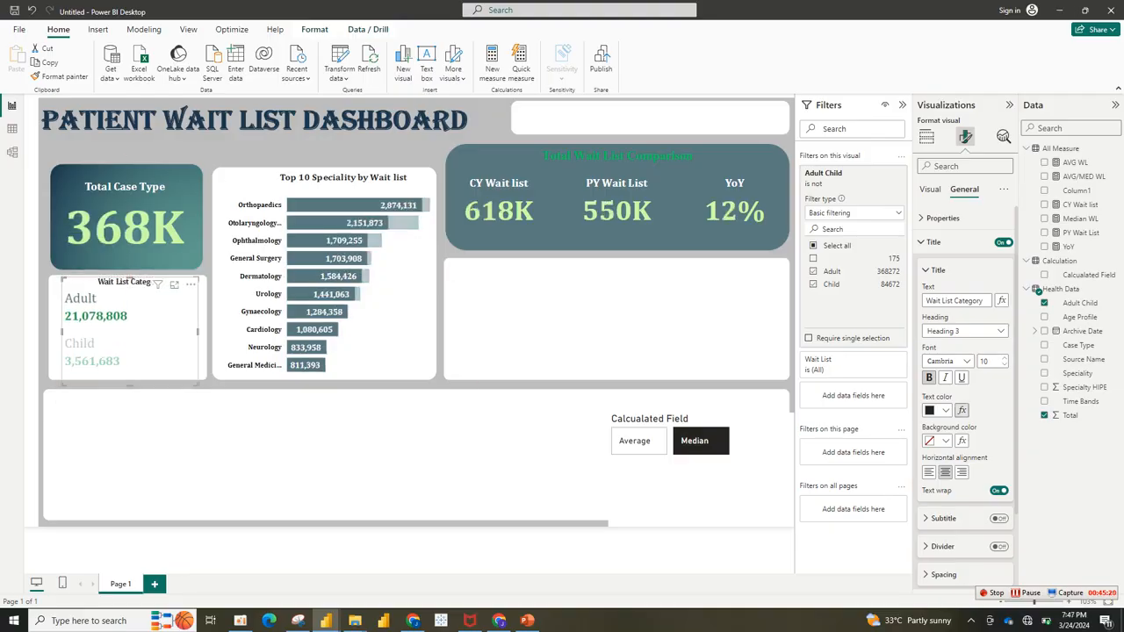
{"action": "left_click", "coordinate": [945, 410]}
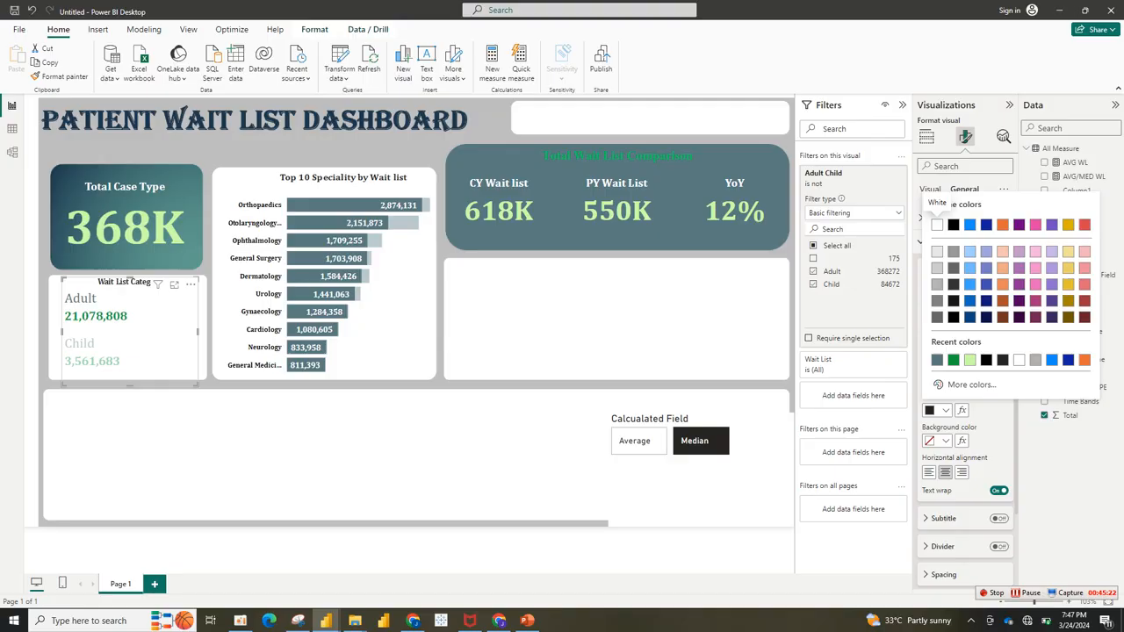
{"action": "left_click", "coordinate": [937, 360]}
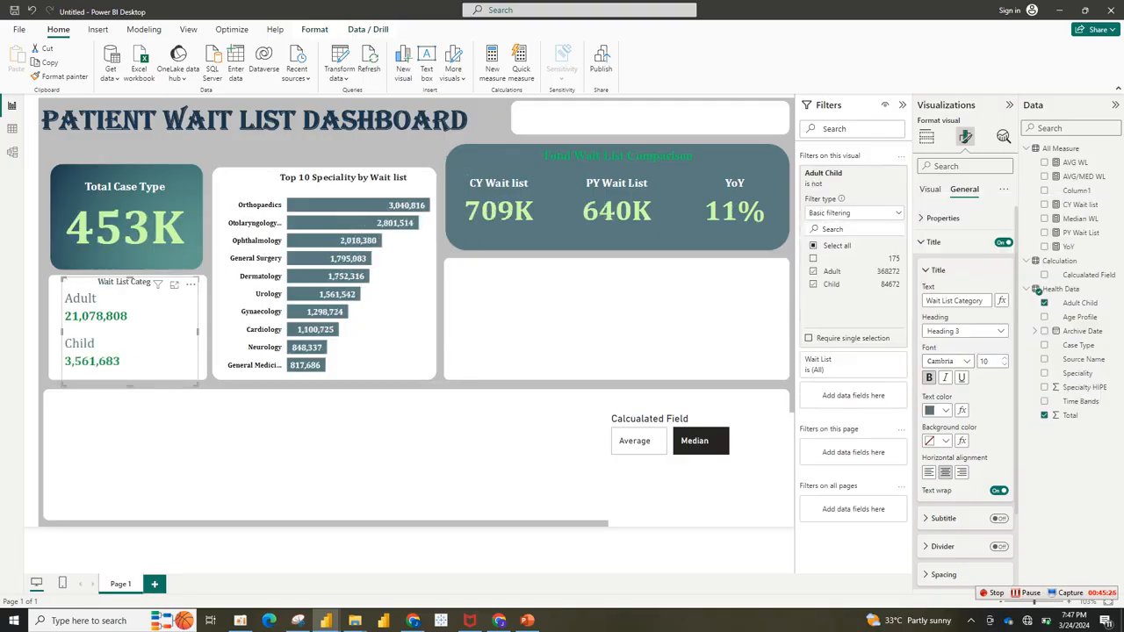
Step: Resize the Wait List Category card to fill its white panel and set its title font size to 12
{"action": "mouse_move", "coordinate": [197, 385]}
{"action": "left_mouse_down"}
{"action": "mouse_move", "coordinate": [206, 358]}
{"action": "mouse_move", "coordinate": [205, 379]}
{"action": "left_mouse_up"}
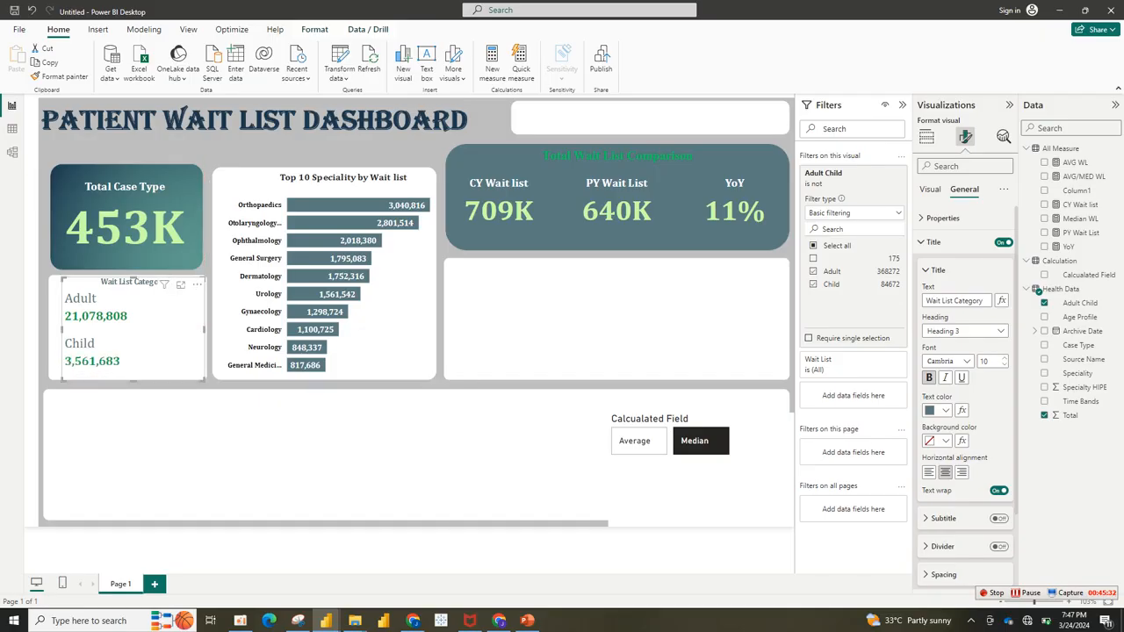
{"action": "left_click_drag", "start_coordinate": [61, 329], "coordinate": [53, 329]}
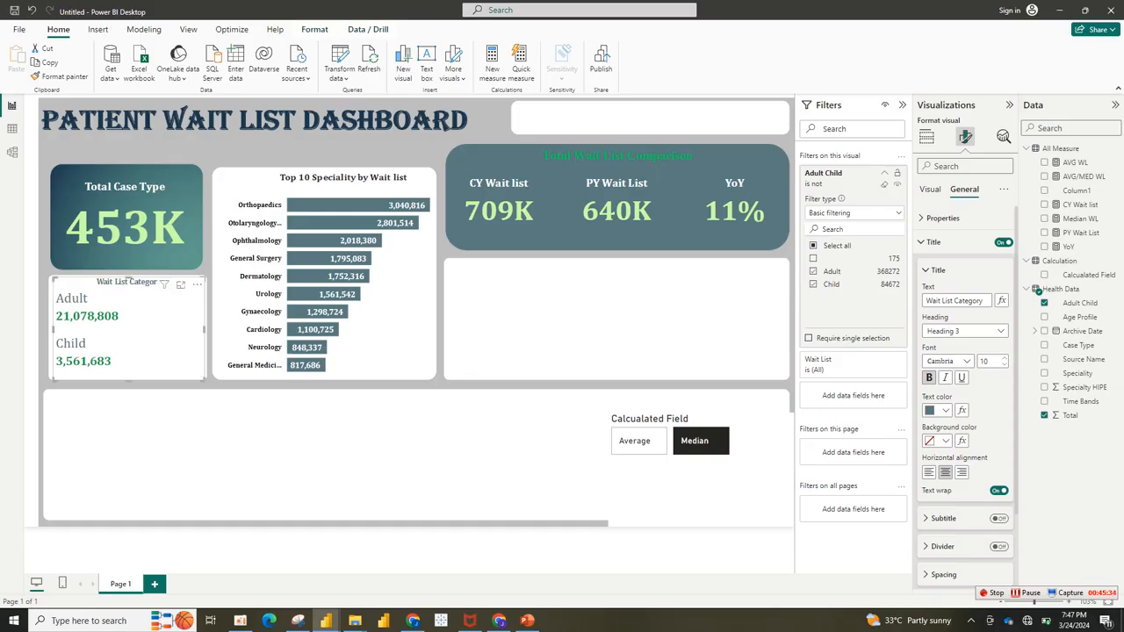
{"action": "left_click", "coordinate": [1005, 358]}
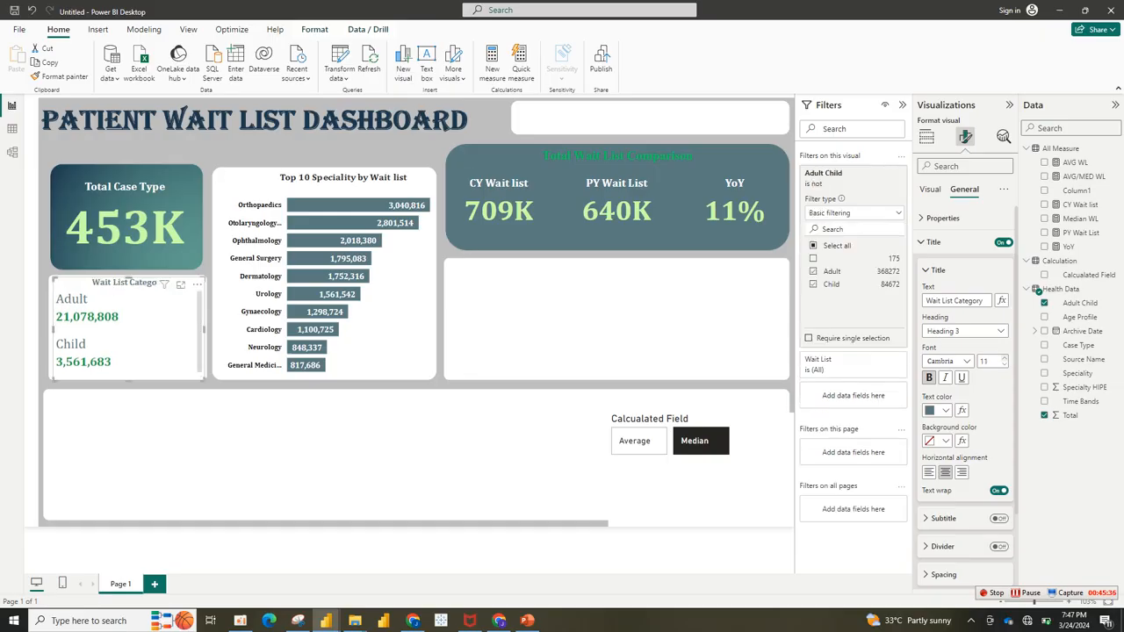
{"action": "left_click", "coordinate": [1005, 358]}
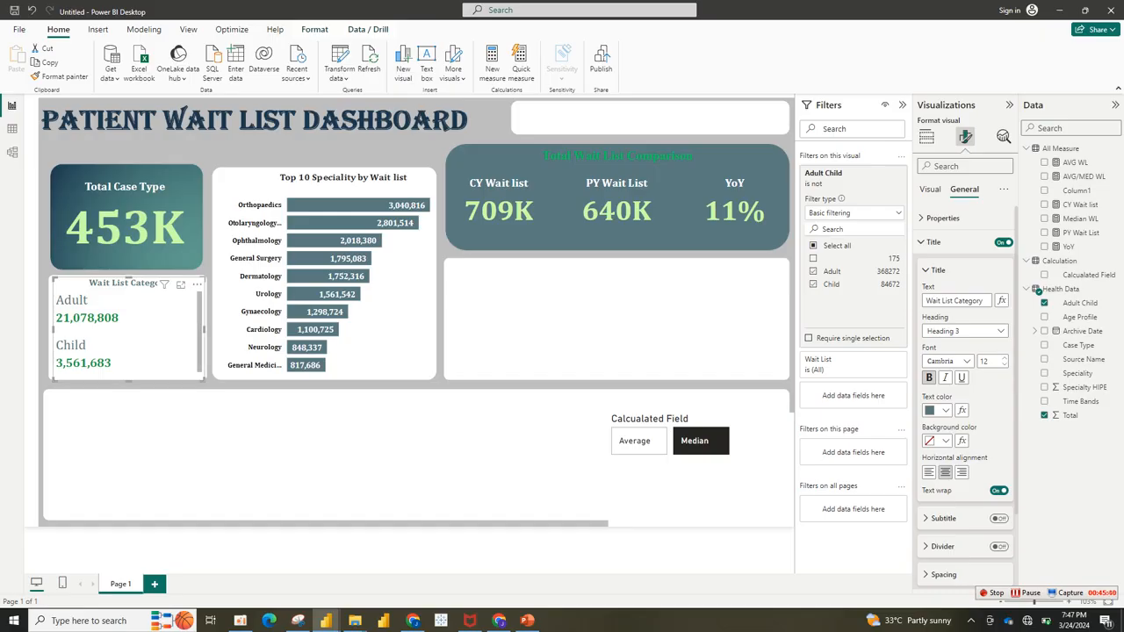
{"action": "left_click_drag", "start_coordinate": [128, 379], "coordinate": [128, 391]}
{"action": "left_click", "coordinate": [175, 457]}
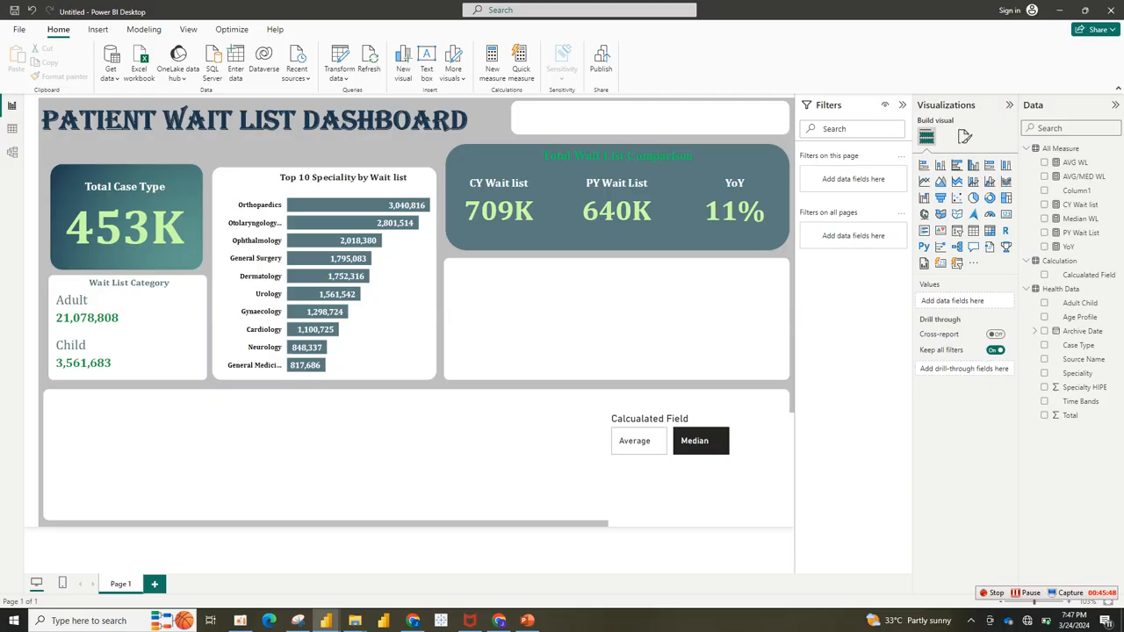
Step: Move the average/median slicer fully inside the large empty white panel at the bottom of the report page
{"action": "left_click_drag", "start_coordinate": [703, 482], "coordinate": [665, 474]}
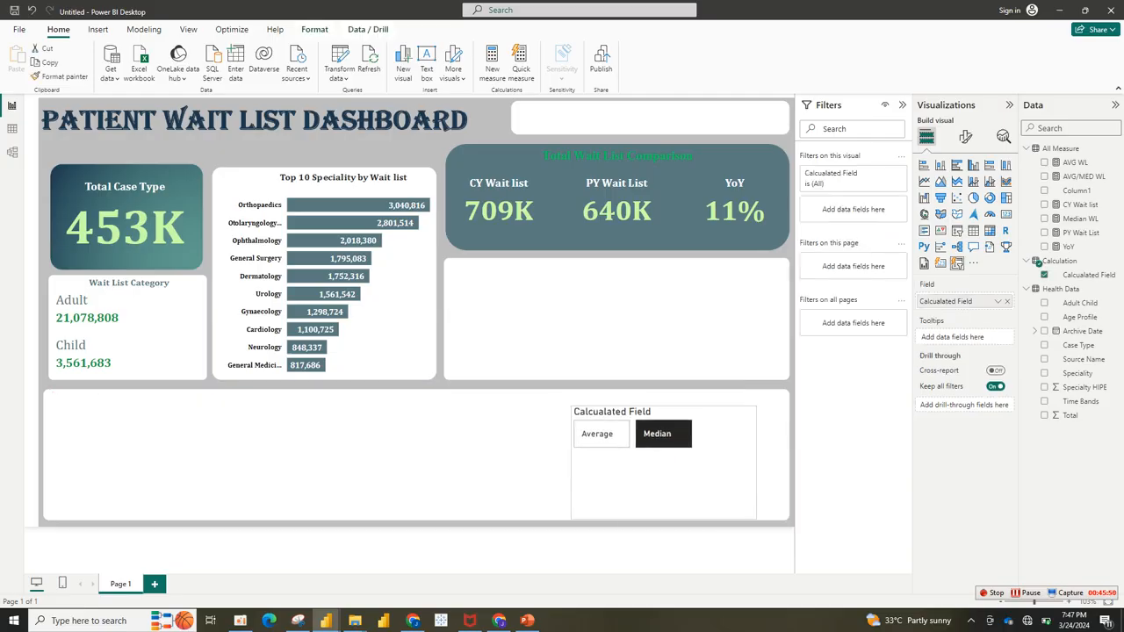
{"action": "left_click", "coordinate": [518, 469]}
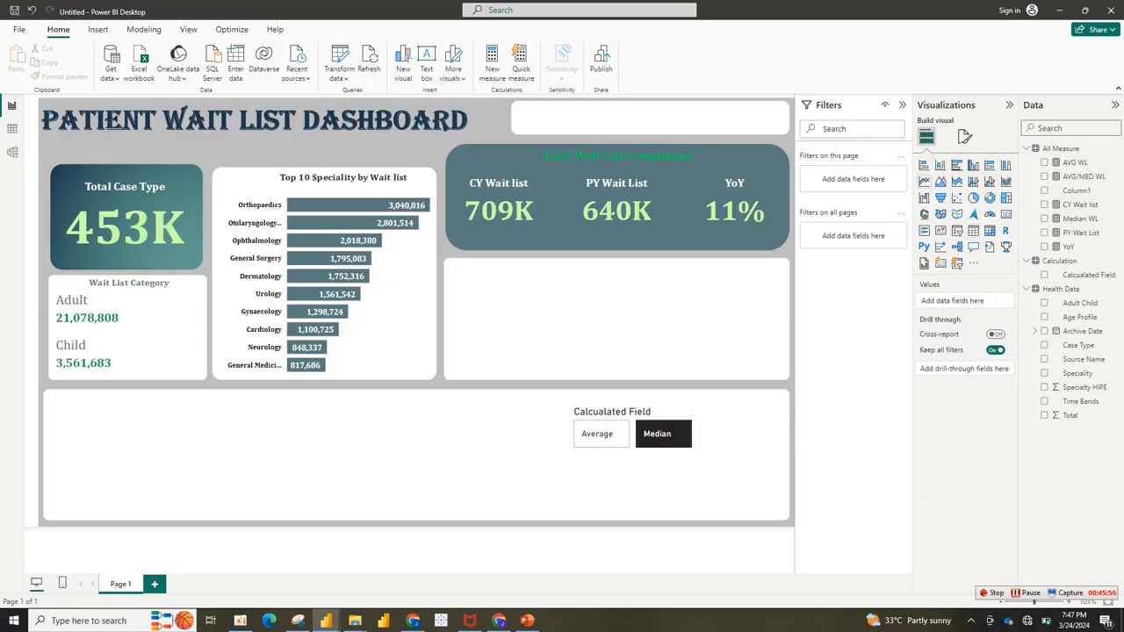
Step: Insert a line chart of Total by Archive Date and remove the Month and Day levels from its X-axis hierarchy
{"action": "left_click", "coordinate": [923, 181]}
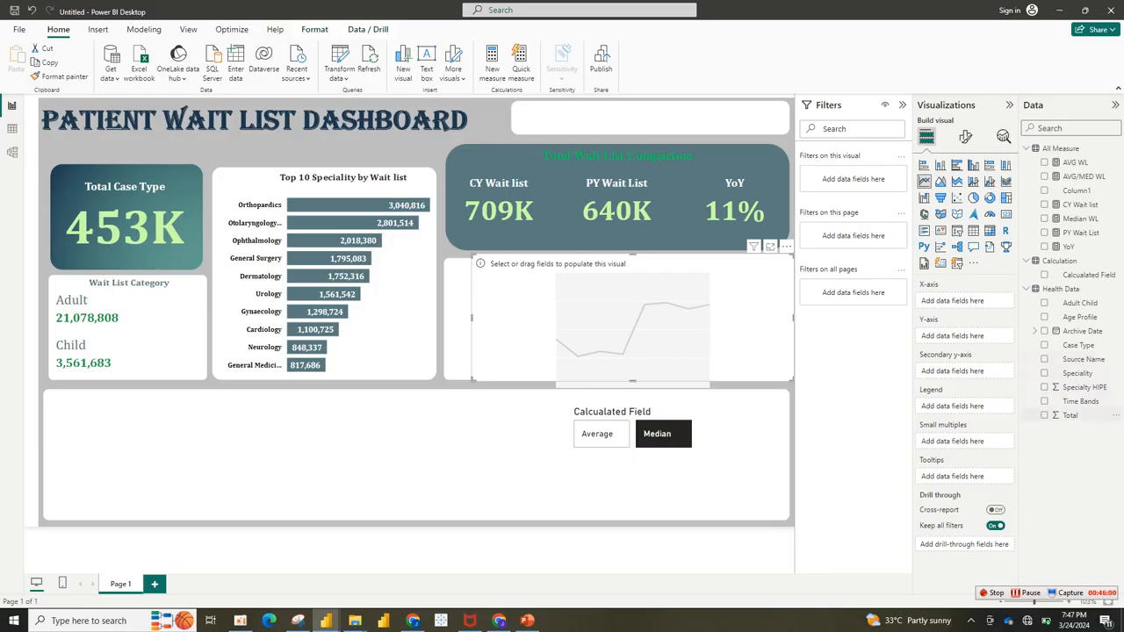
{"action": "left_click", "coordinate": [1044, 414]}
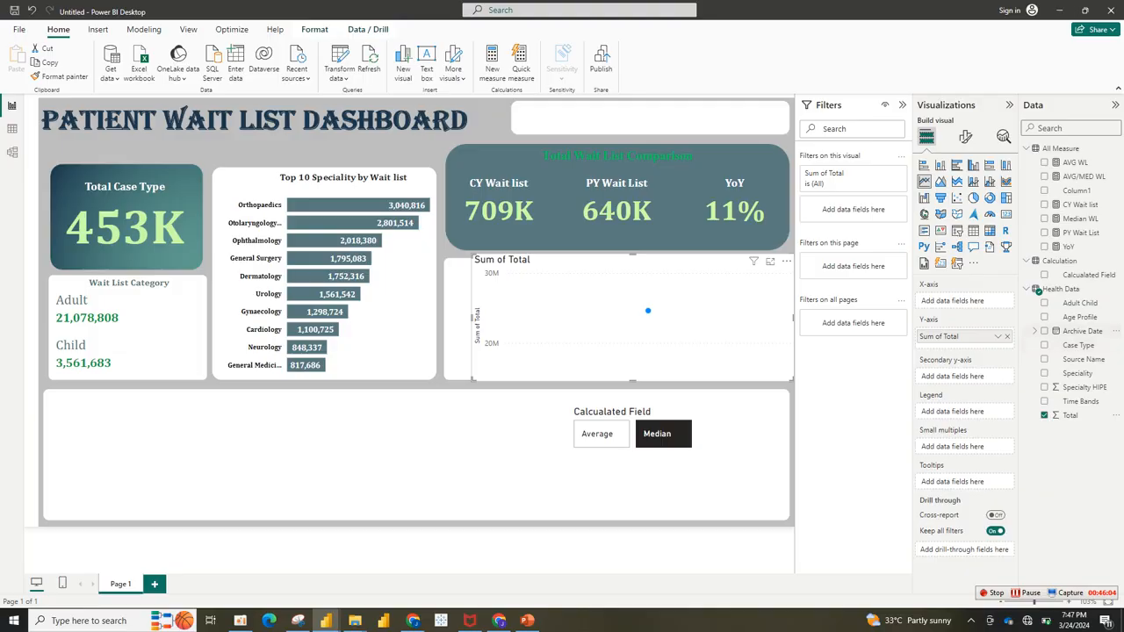
{"action": "left_click", "coordinate": [1044, 331]}
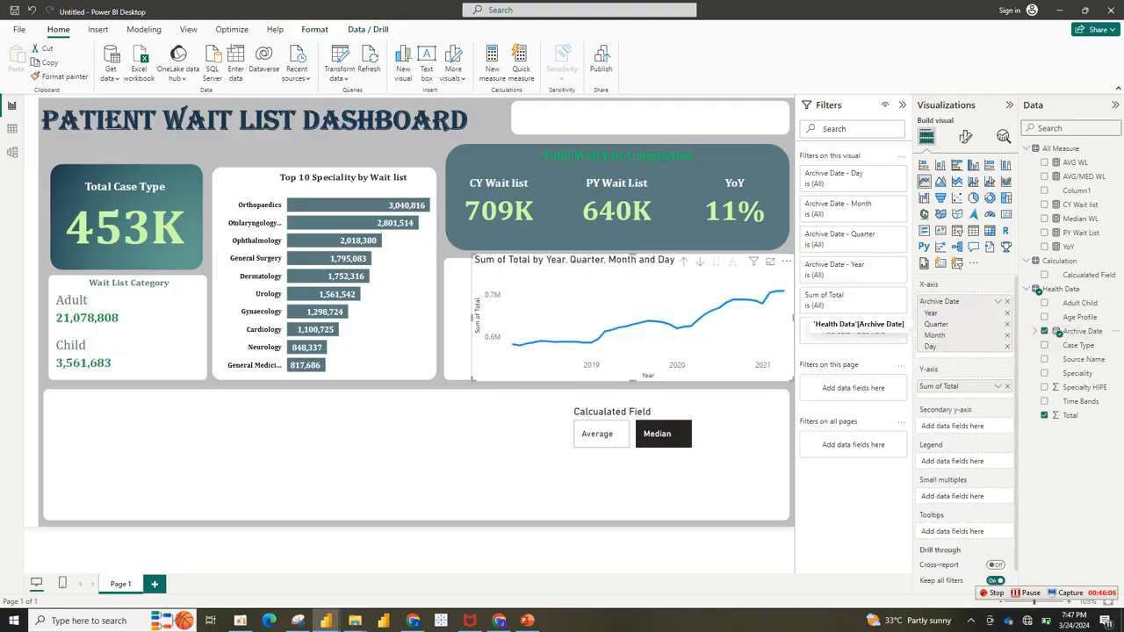
{"action": "left_click_drag", "start_coordinate": [825, 325], "coordinate": [830, 326]}
{"action": "left_click", "coordinate": [1007, 335]}
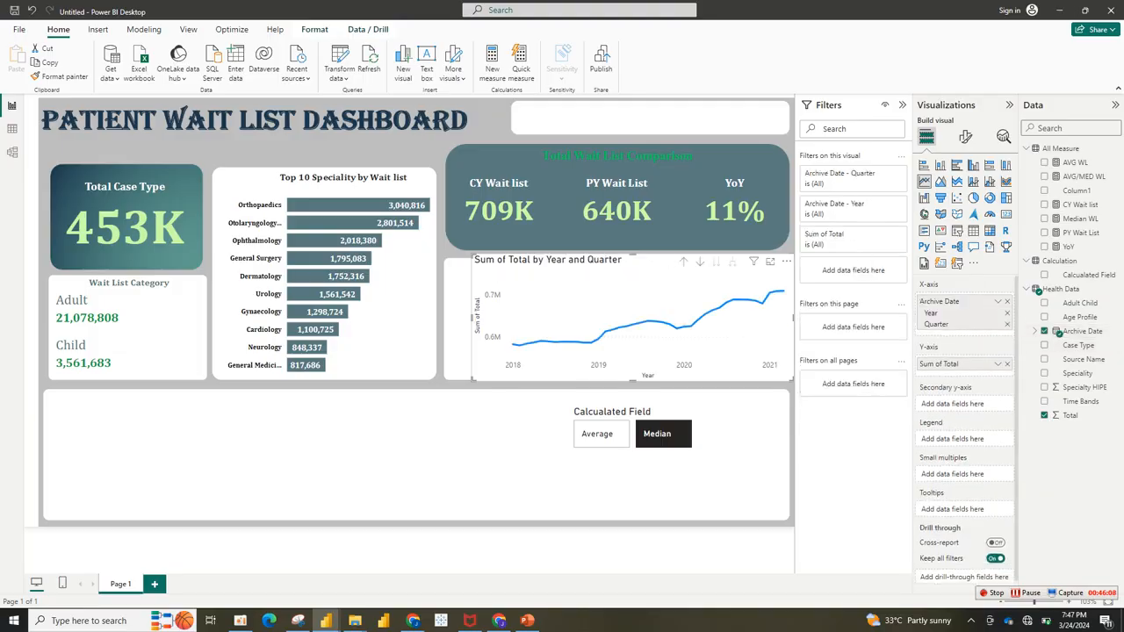
Step: Remove the Quarter level from the line chart's X-axis and widen the chart to match its white panel
{"action": "left_click", "coordinate": [1007, 324]}
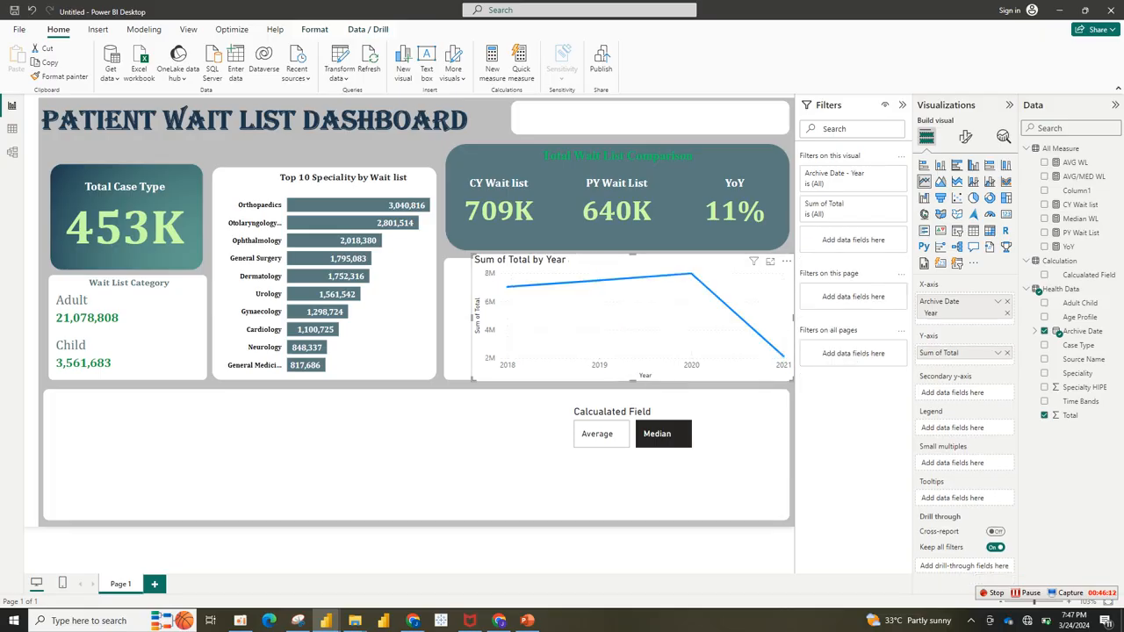
{"action": "left_click_drag", "start_coordinate": [474, 380], "coordinate": [446, 374]}
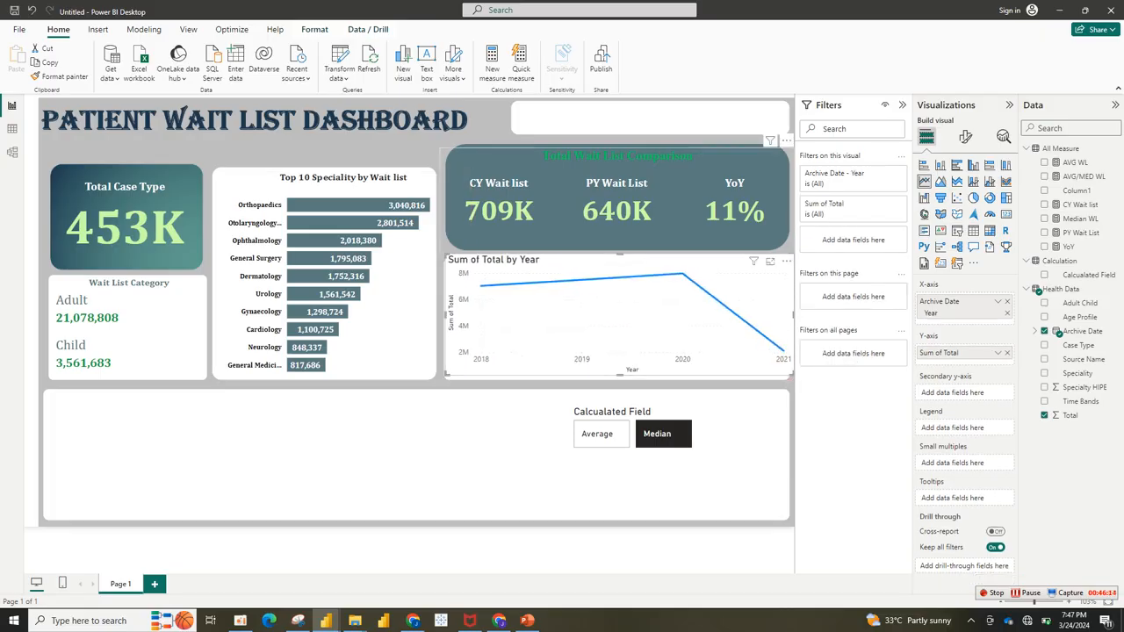
{"action": "left_click", "coordinate": [615, 233]}
{"action": "left_click", "coordinate": [965, 136]}
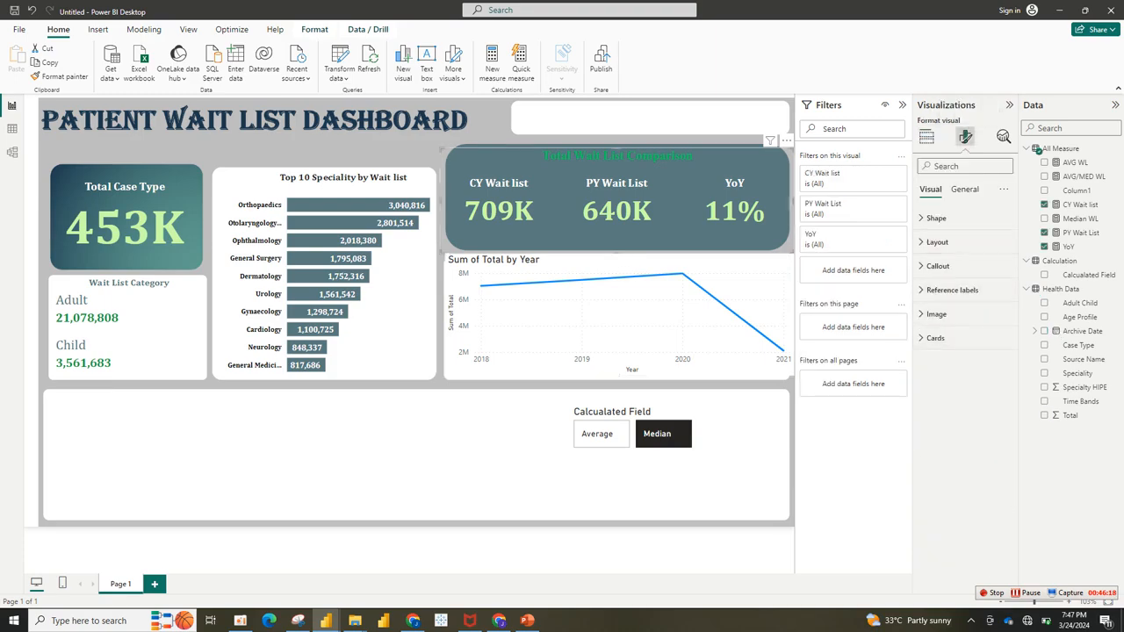
{"action": "left_click", "coordinate": [964, 189]}
{"action": "left_click", "coordinate": [936, 265]}
{"action": "left_click", "coordinate": [998, 294]}
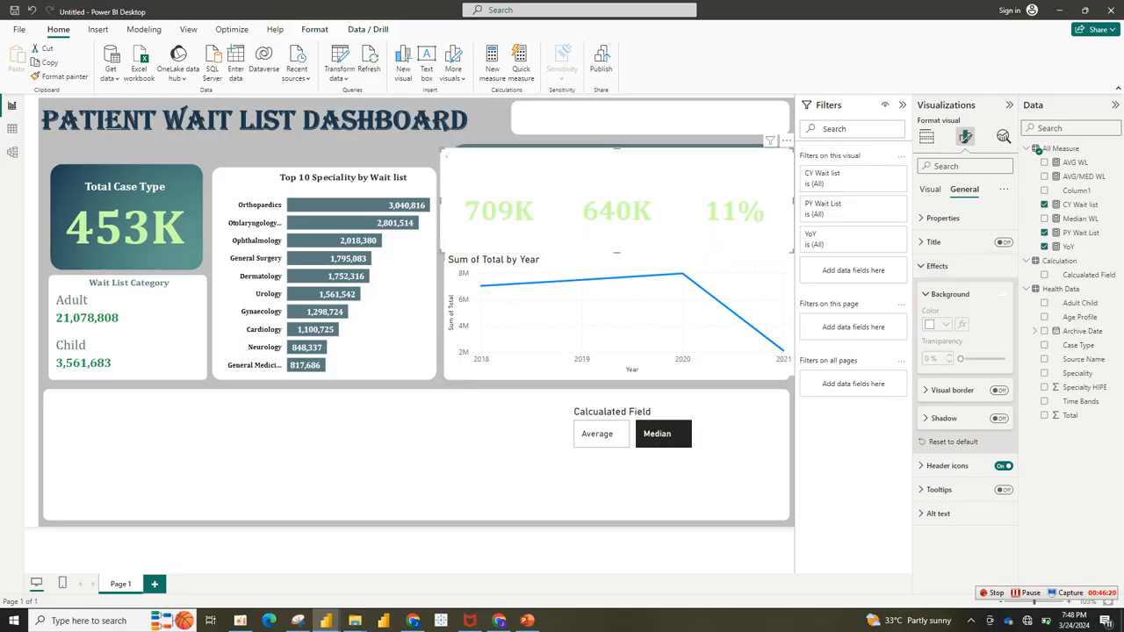
{"action": "left_click", "coordinate": [998, 294]}
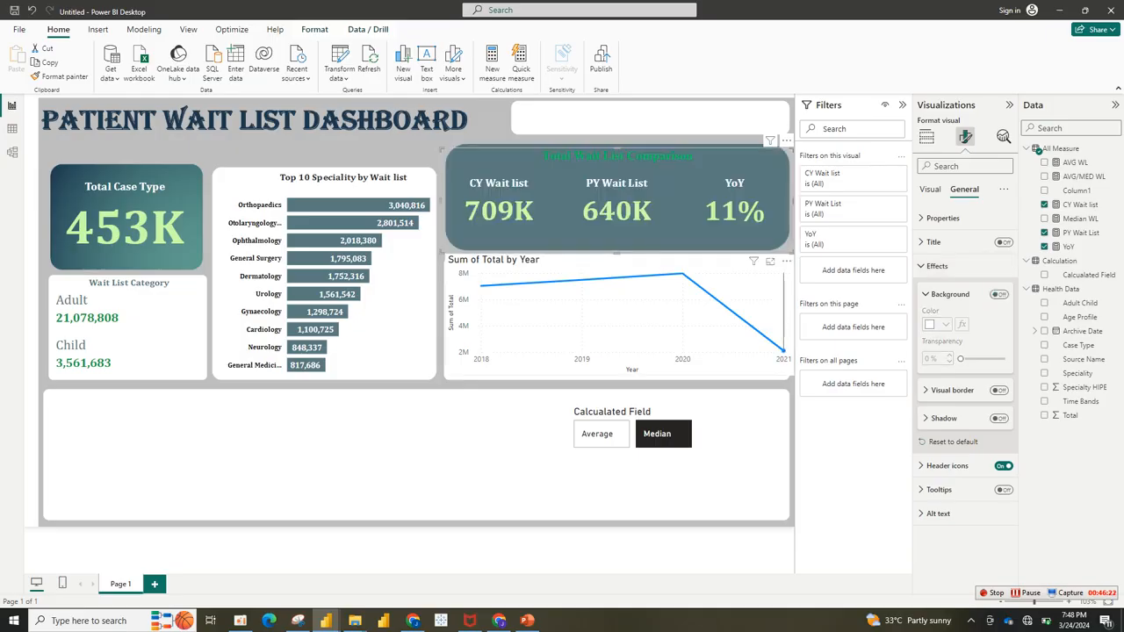
Step: Change the line chart's title text to "Yearly Wait List"
{"action": "left_click", "coordinate": [781, 338]}
{"action": "left_click", "coordinate": [936, 242]}
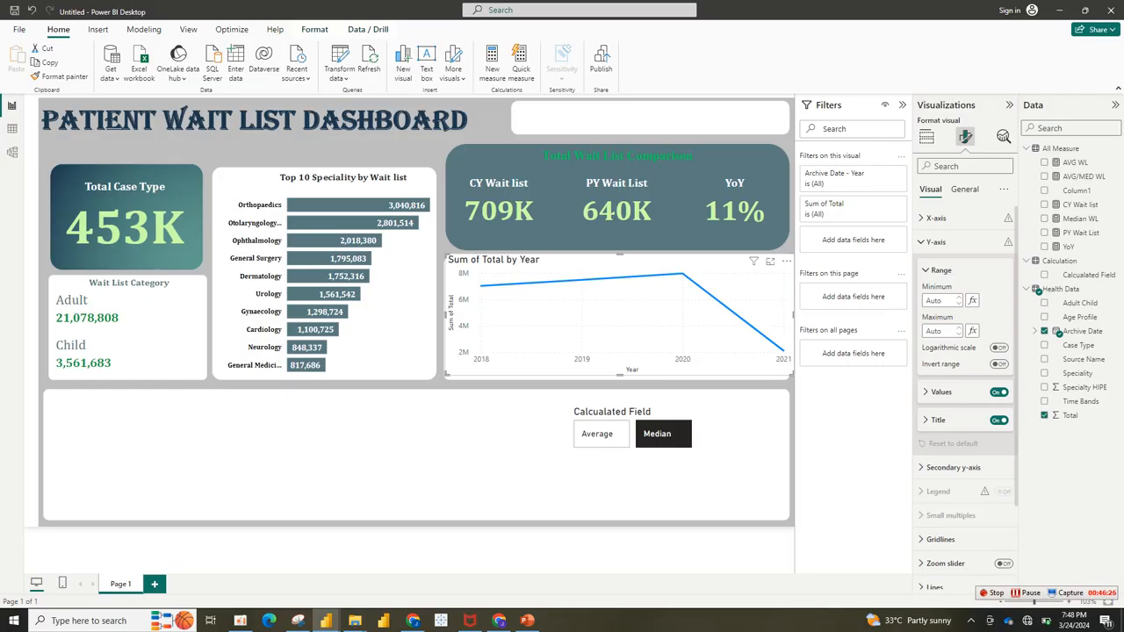
{"action": "left_click", "coordinate": [964, 189]}
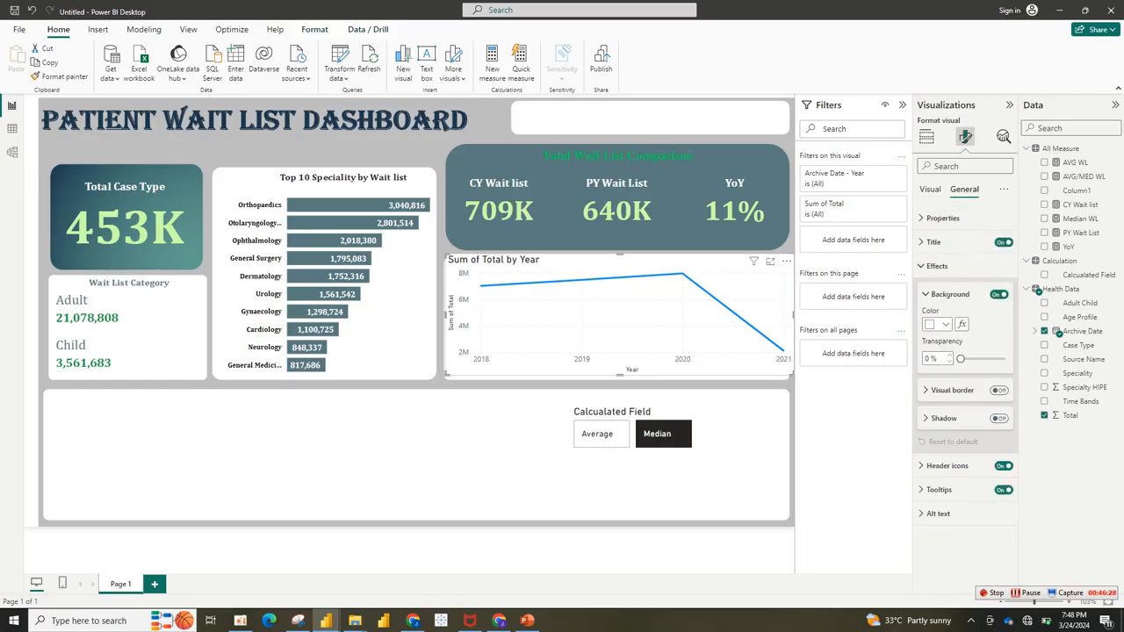
{"action": "left_click", "coordinate": [933, 241]}
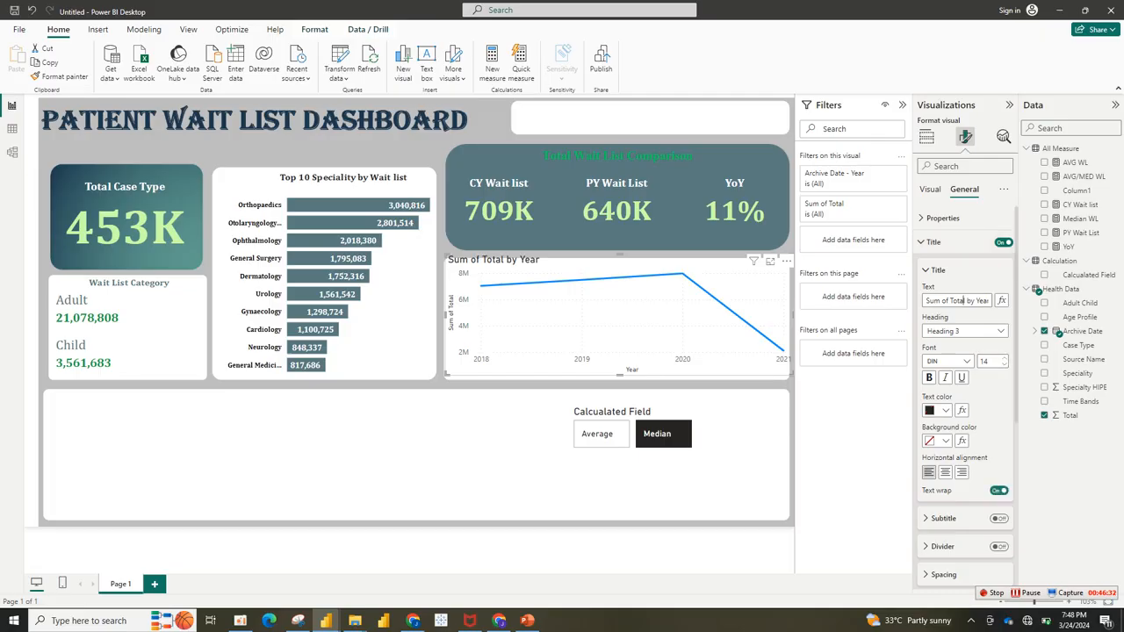
{"action": "left_click_drag", "start_coordinate": [925, 300], "coordinate": [1054, 316]}
{"action": "type", "text": "Yearly"}
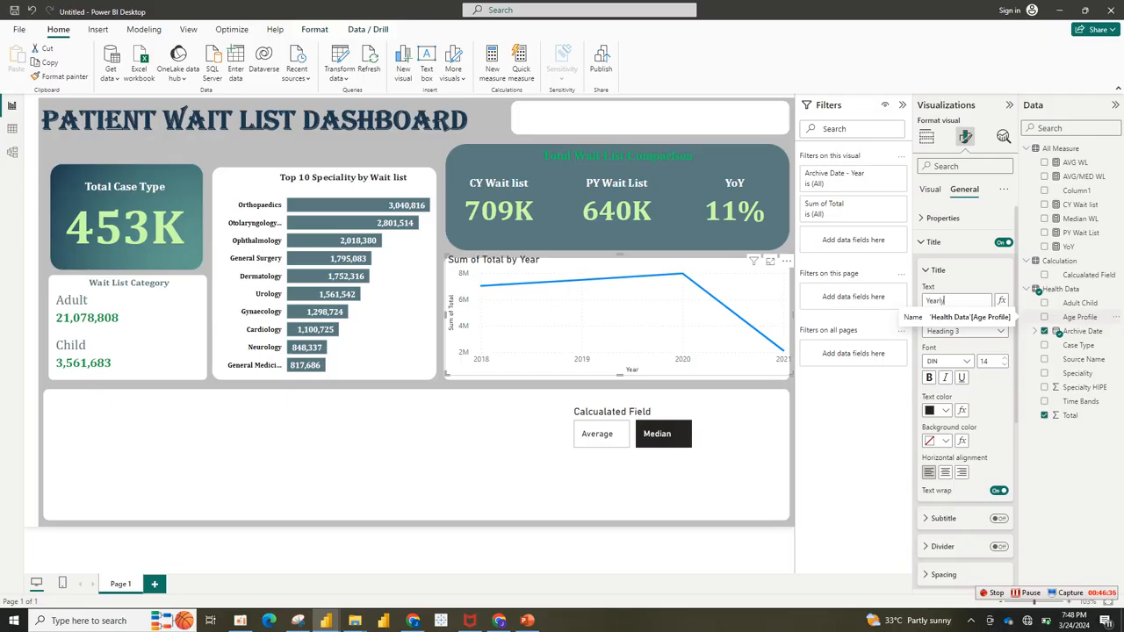
{"action": "type", "text": " Wait List"}
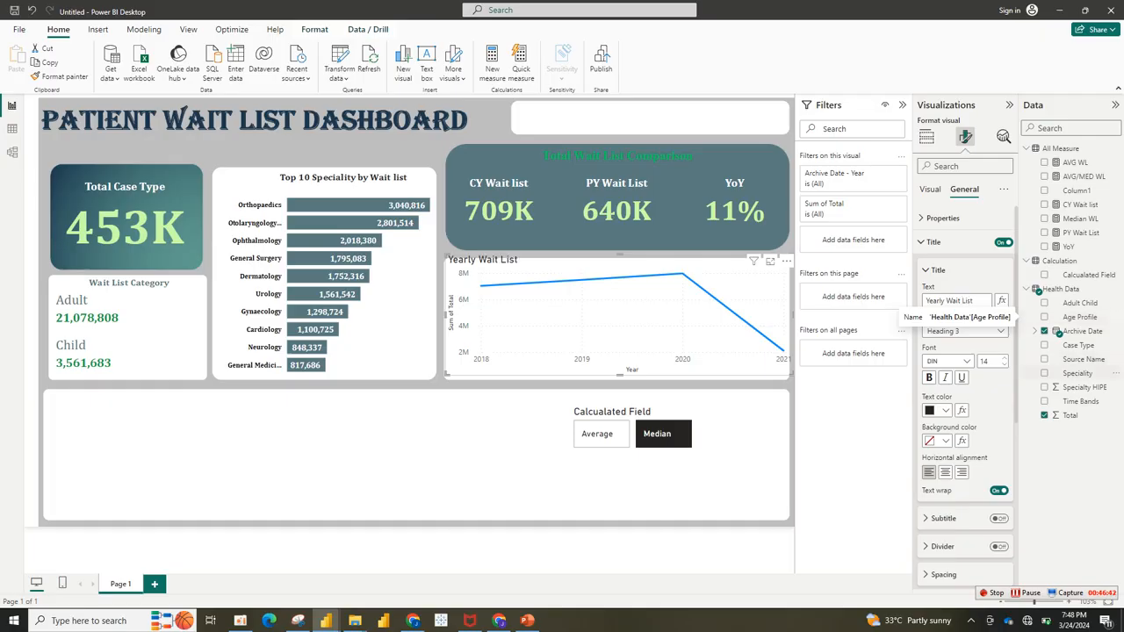
Step: Centre the line chart's title and format it in bold Cambria with the recent slate teal colour
{"action": "left_click", "coordinate": [945, 472]}
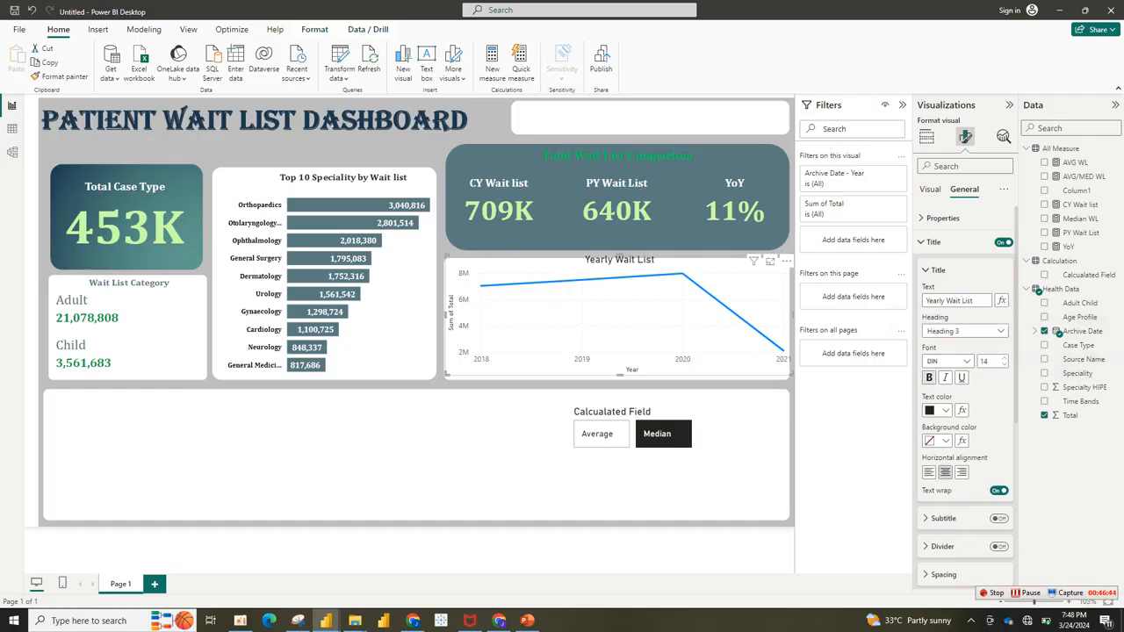
{"action": "left_click", "coordinate": [957, 360]}
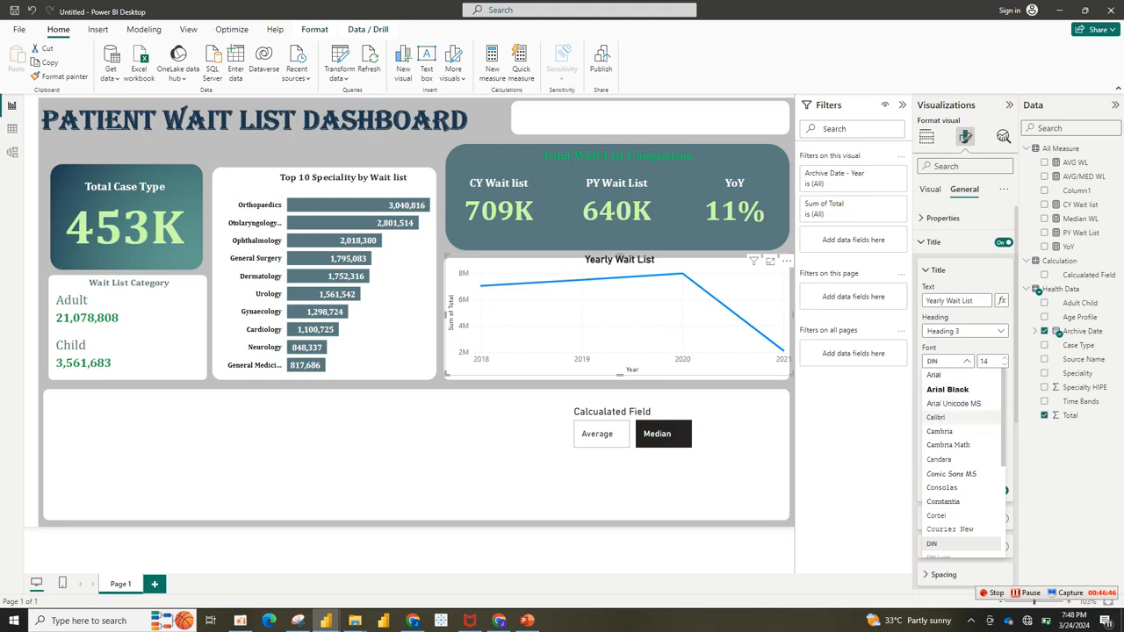
{"action": "left_click", "coordinate": [939, 431]}
{"action": "left_click", "coordinate": [944, 410]}
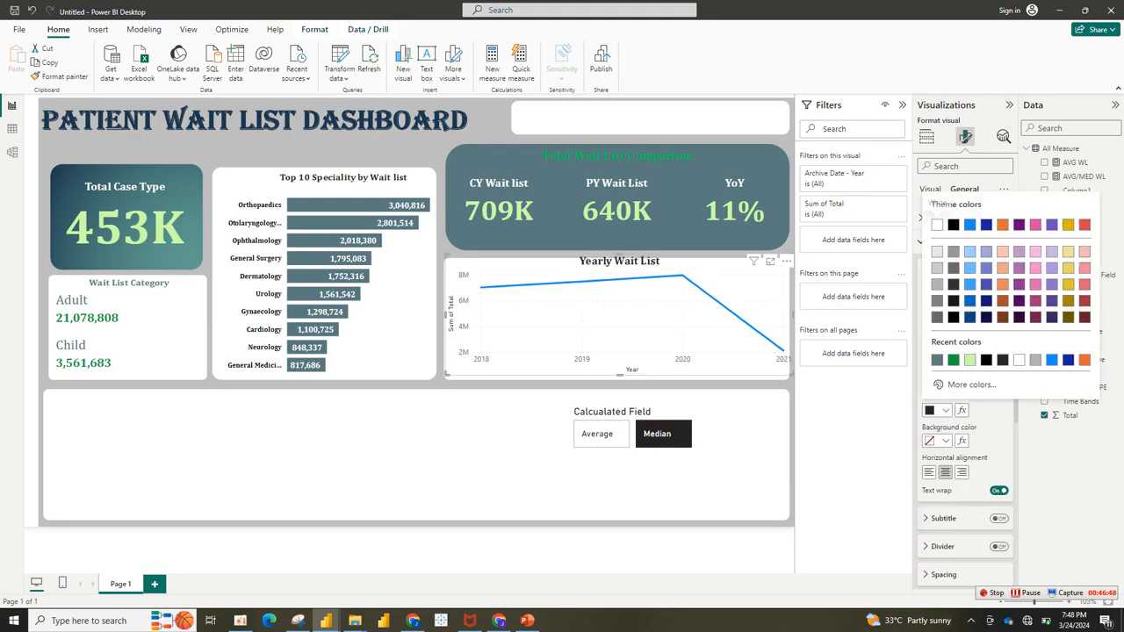
{"action": "left_click", "coordinate": [939, 360]}
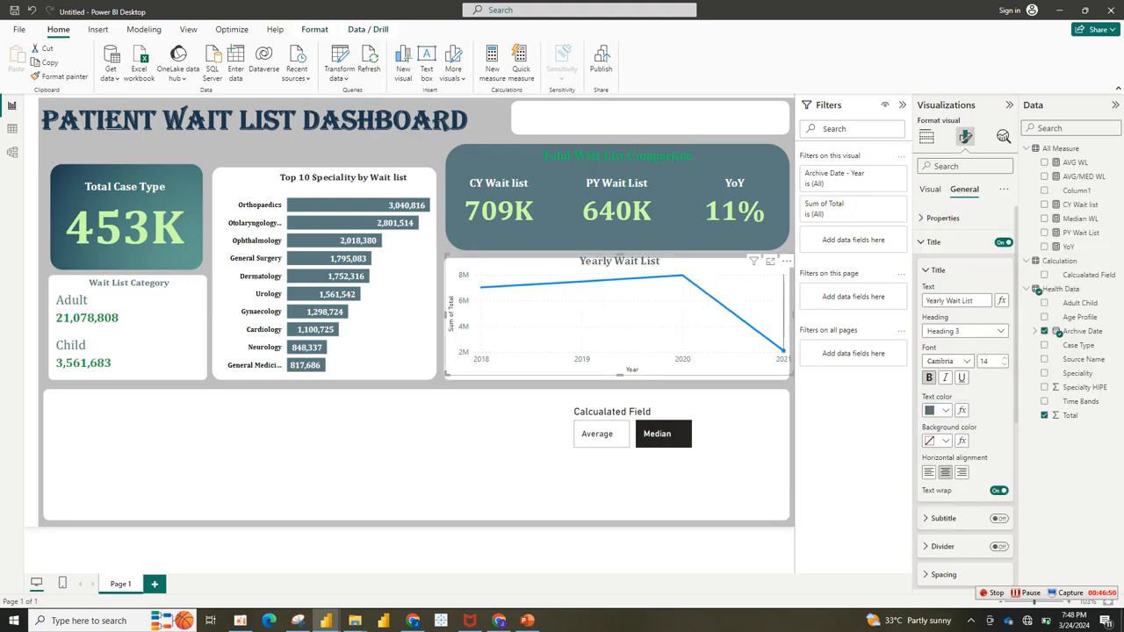
{"action": "left_click", "coordinate": [1004, 365]}
{"action": "left_click", "coordinate": [1004, 364]}
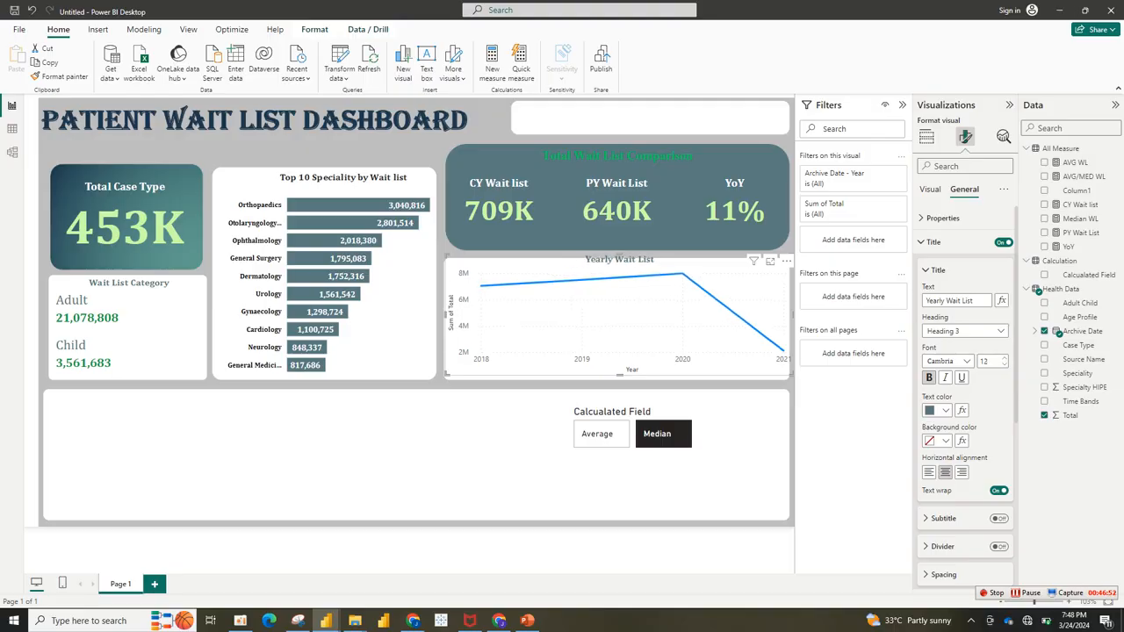
{"action": "left_click", "coordinate": [1005, 358]}
{"action": "left_click", "coordinate": [1005, 358]}
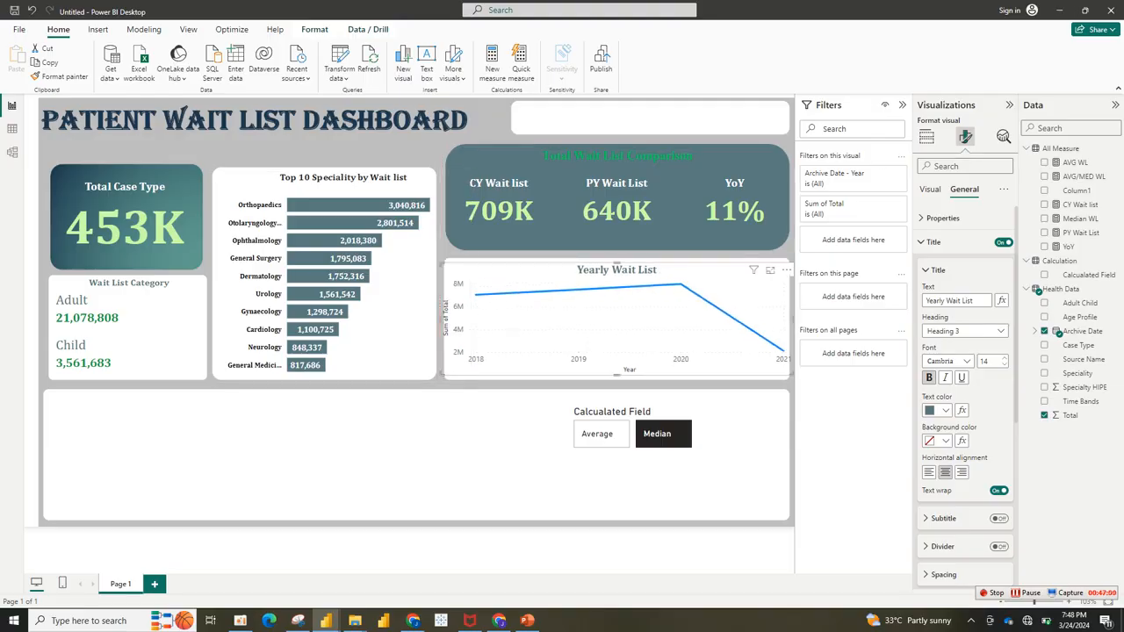
Step: Hide the Y-axis values and title and the X-axis title on the Yearly Wait List line chart
{"action": "left_click", "coordinate": [930, 190]}
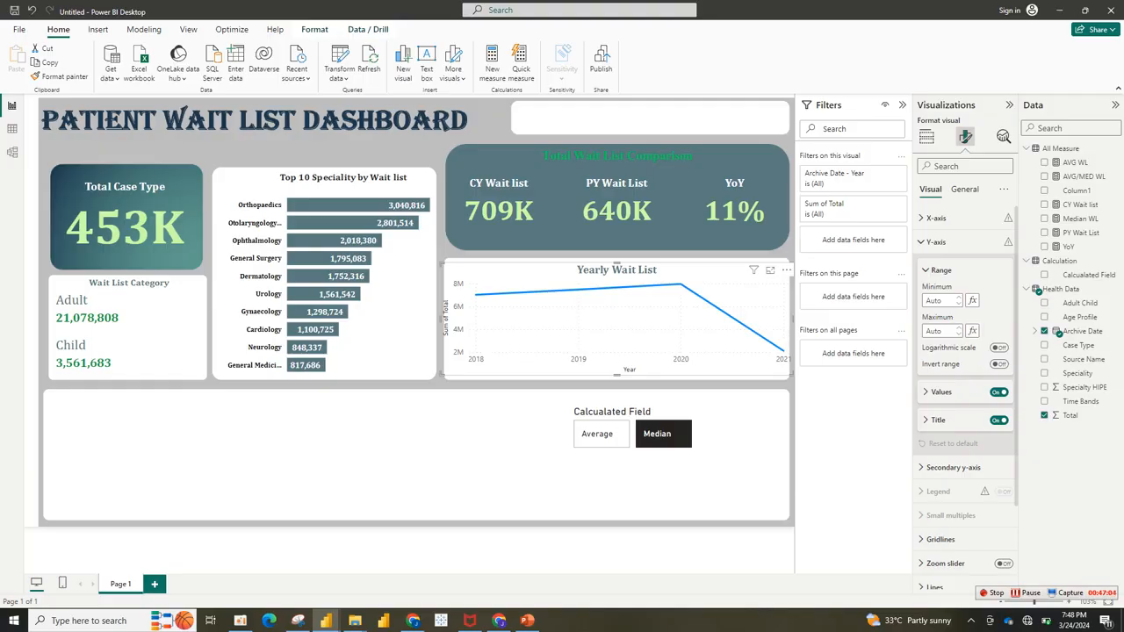
{"action": "left_click", "coordinate": [999, 420]}
{"action": "left_click", "coordinate": [999, 391]}
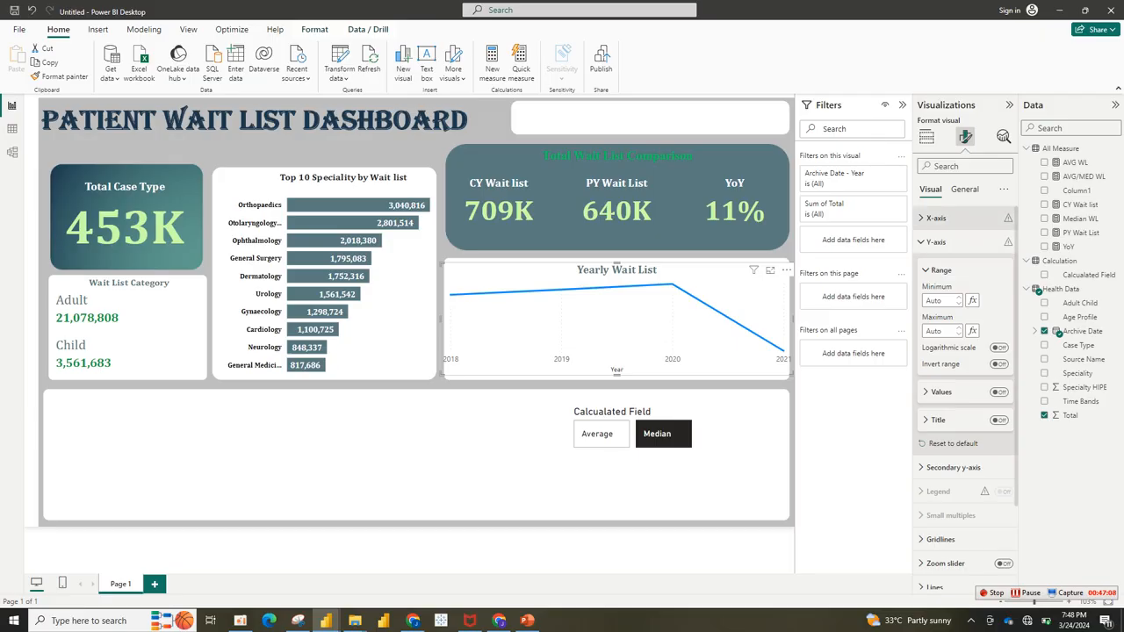
{"action": "left_click", "coordinate": [936, 218]}
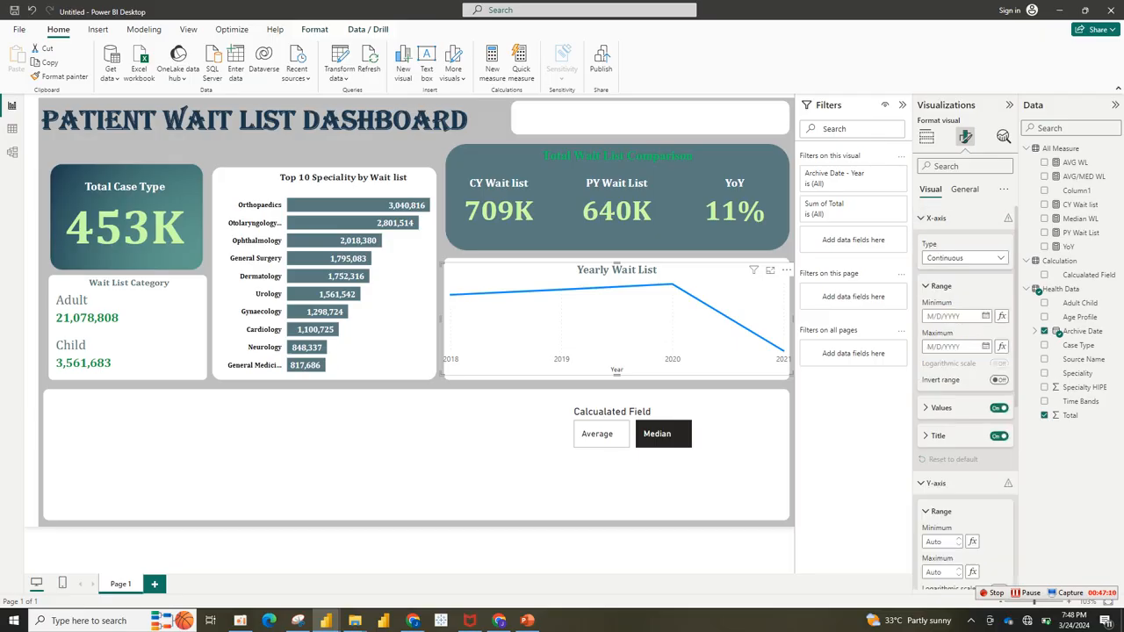
{"action": "left_click", "coordinate": [999, 436]}
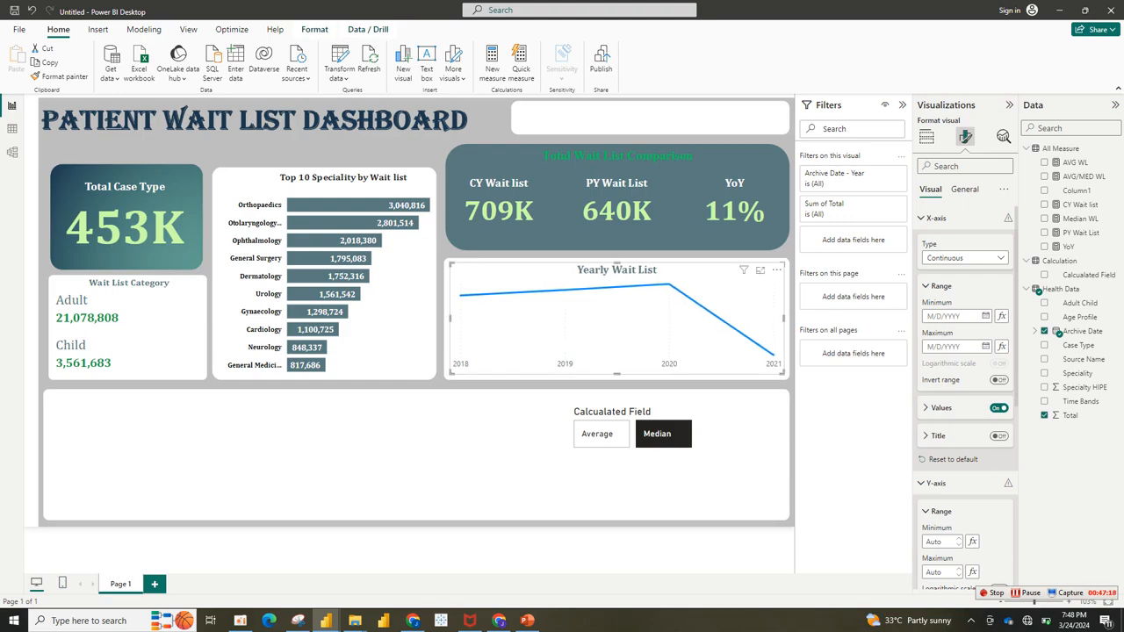
{"action": "left_click", "coordinate": [948, 221]}
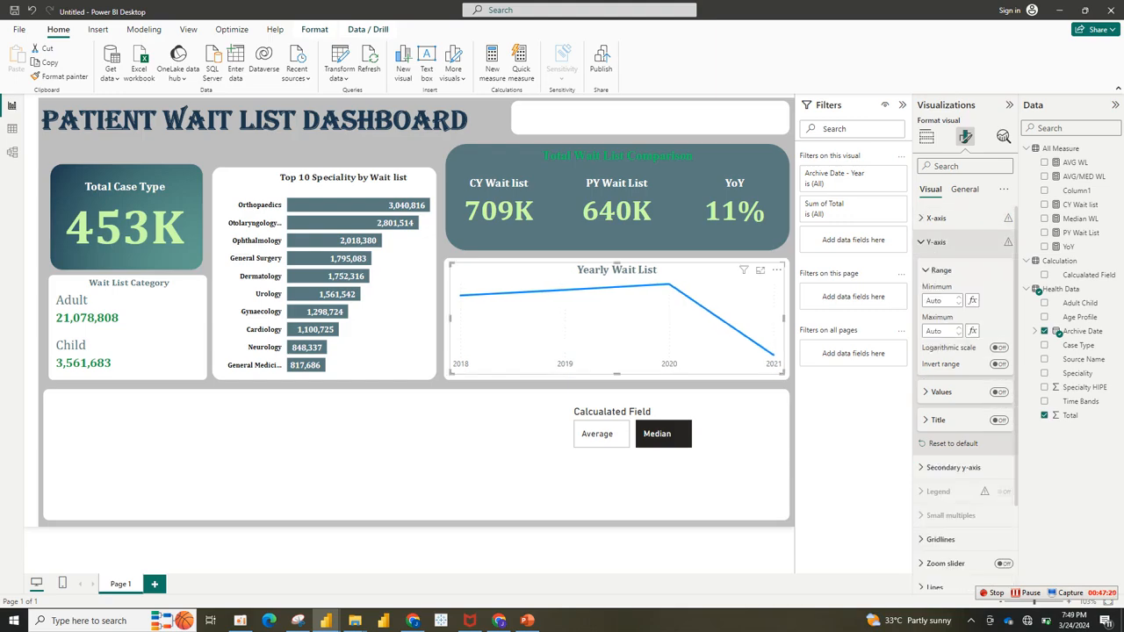
{"action": "left_click", "coordinate": [939, 242]}
Step: Recolour the Sum of Total line in the Yearly Wait List chart with the recently used slate gray
{"action": "left_click", "coordinate": [934, 387]}
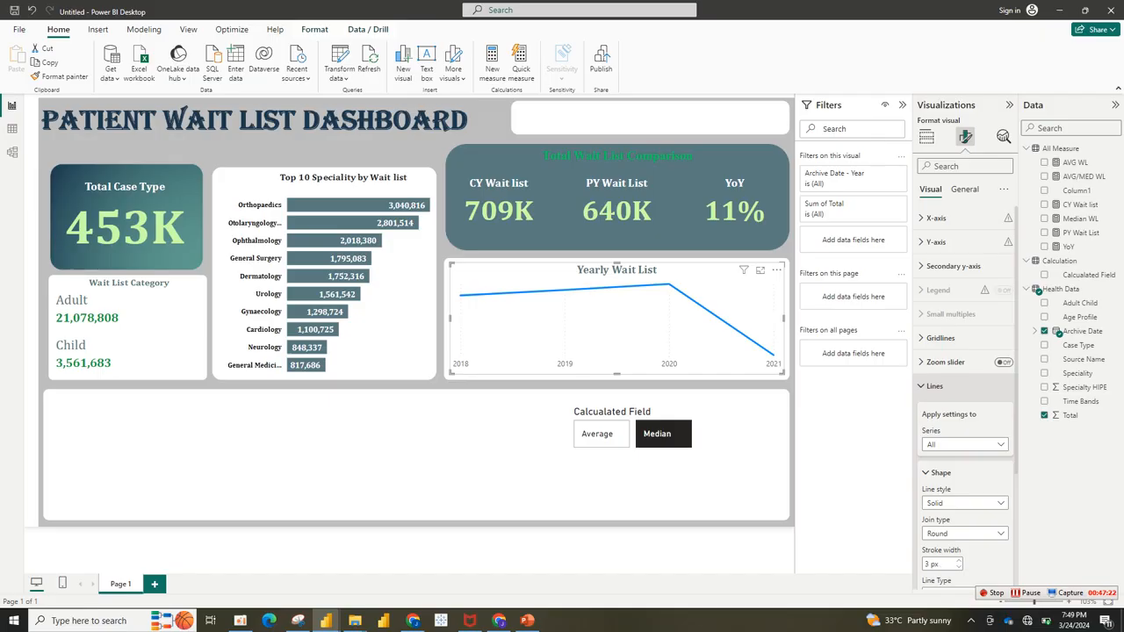
{"action": "scroll", "coordinate": [965, 395], "scroll_direction": "down", "scroll_amount": 3}
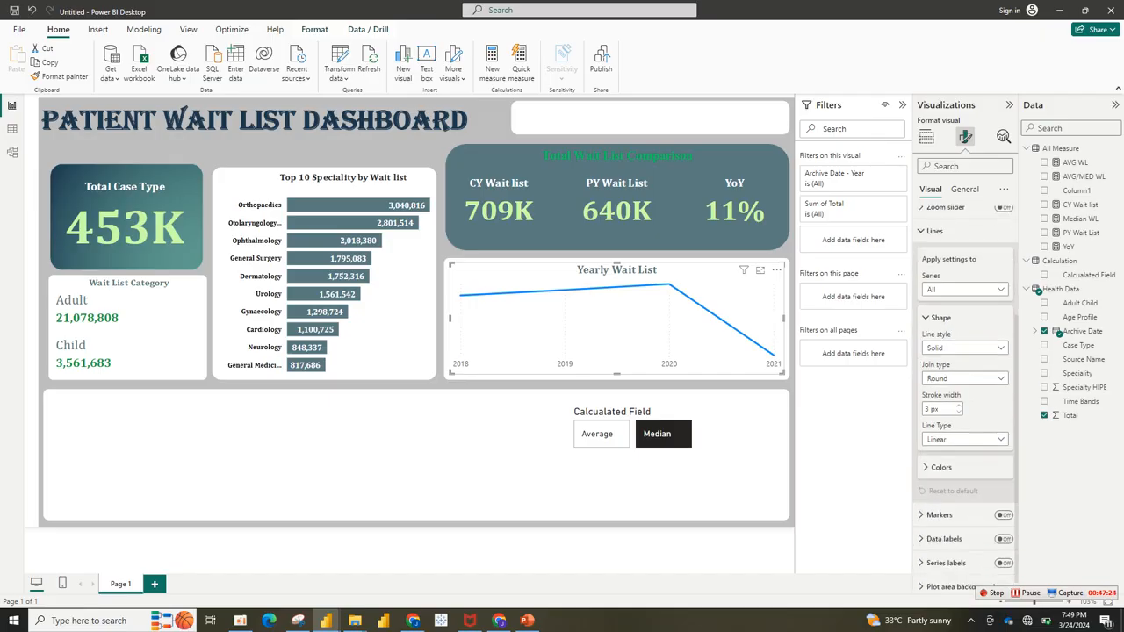
{"action": "left_click", "coordinate": [936, 488]}
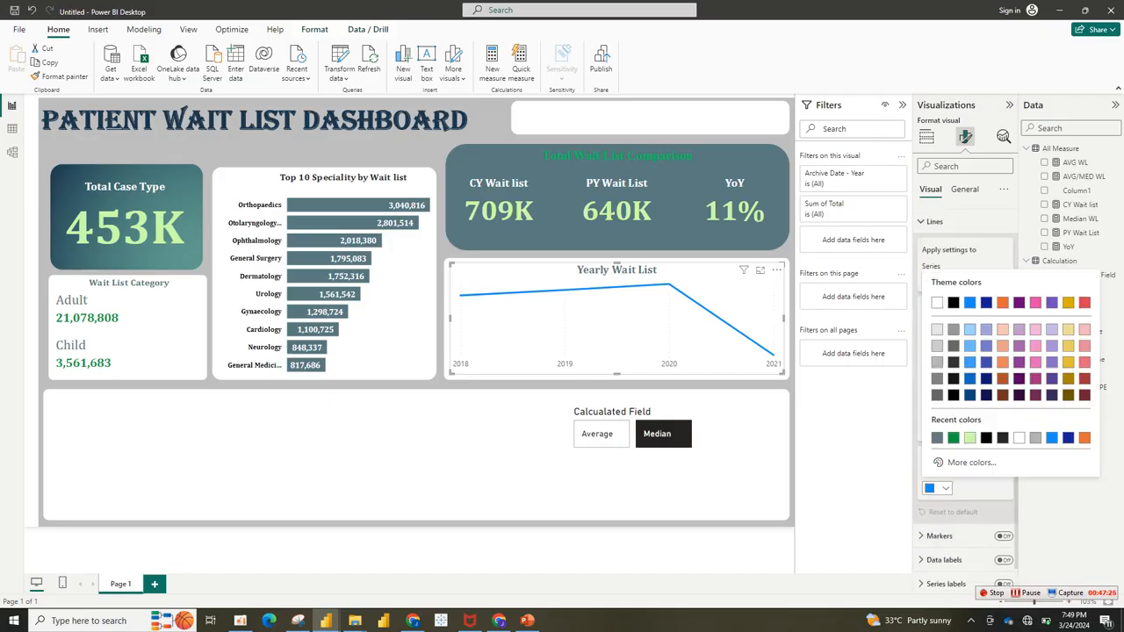
{"action": "left_click", "coordinate": [953, 436]}
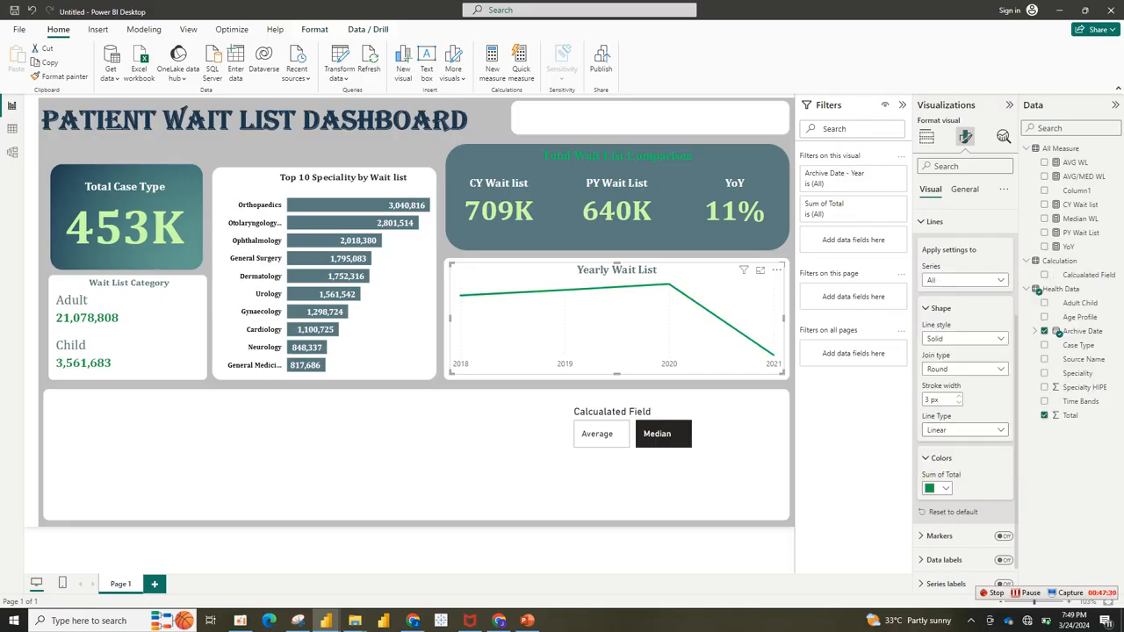
{"action": "left_click", "coordinate": [936, 488]}
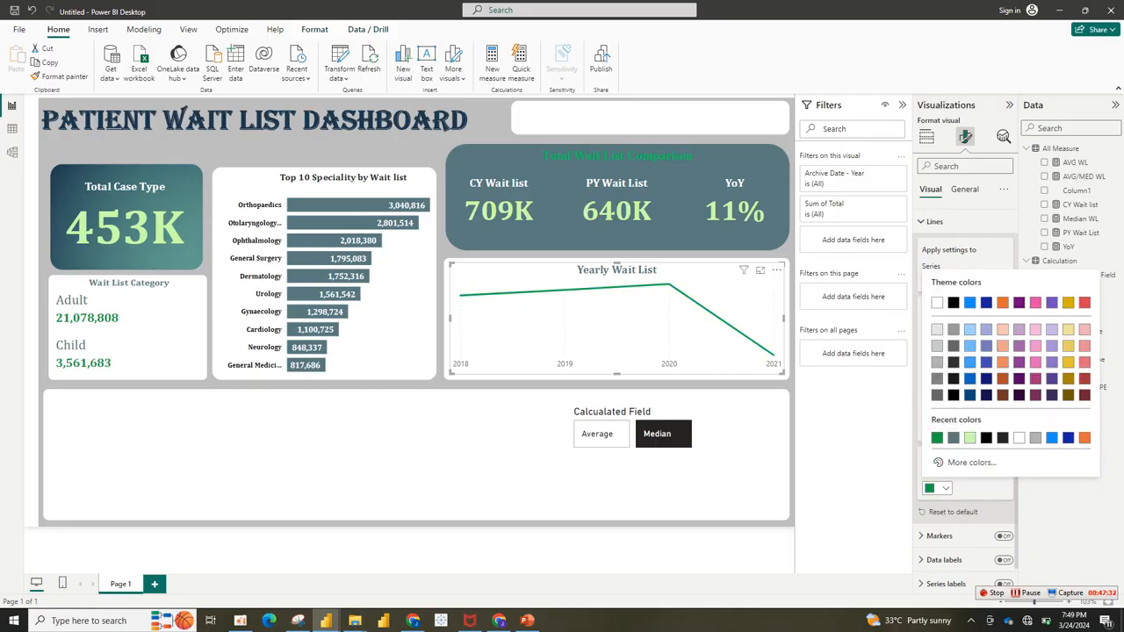
{"action": "left_click", "coordinate": [933, 414]}
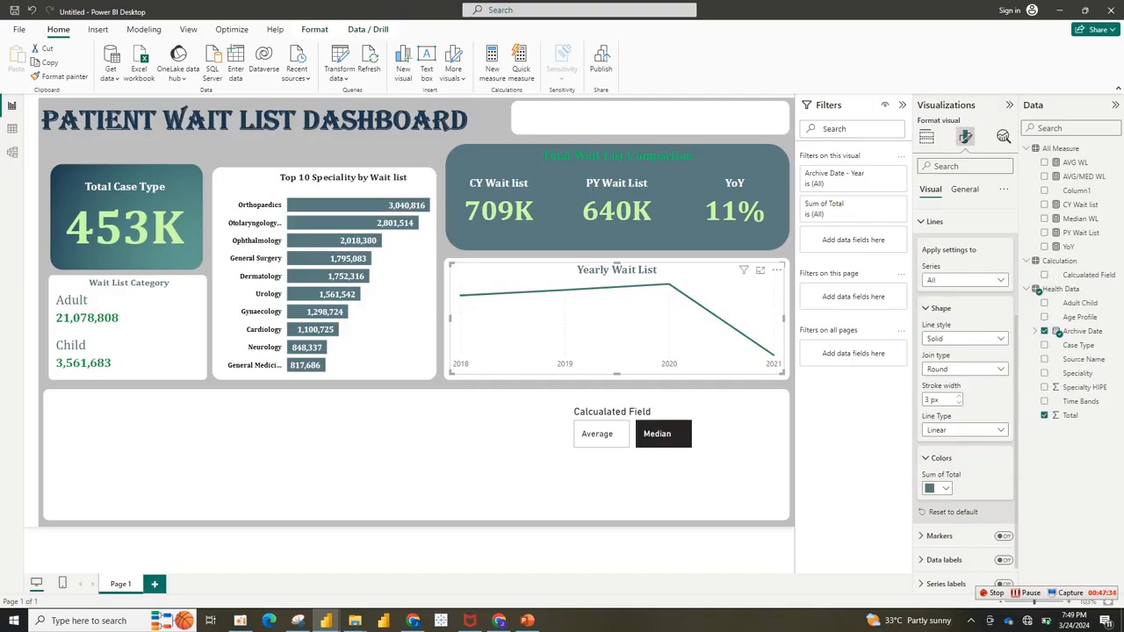
Step: Set the line type of the Yearly Wait List chart to Smooth
{"action": "left_click", "coordinate": [966, 430]}
{"action": "left_click", "coordinate": [939, 458]}
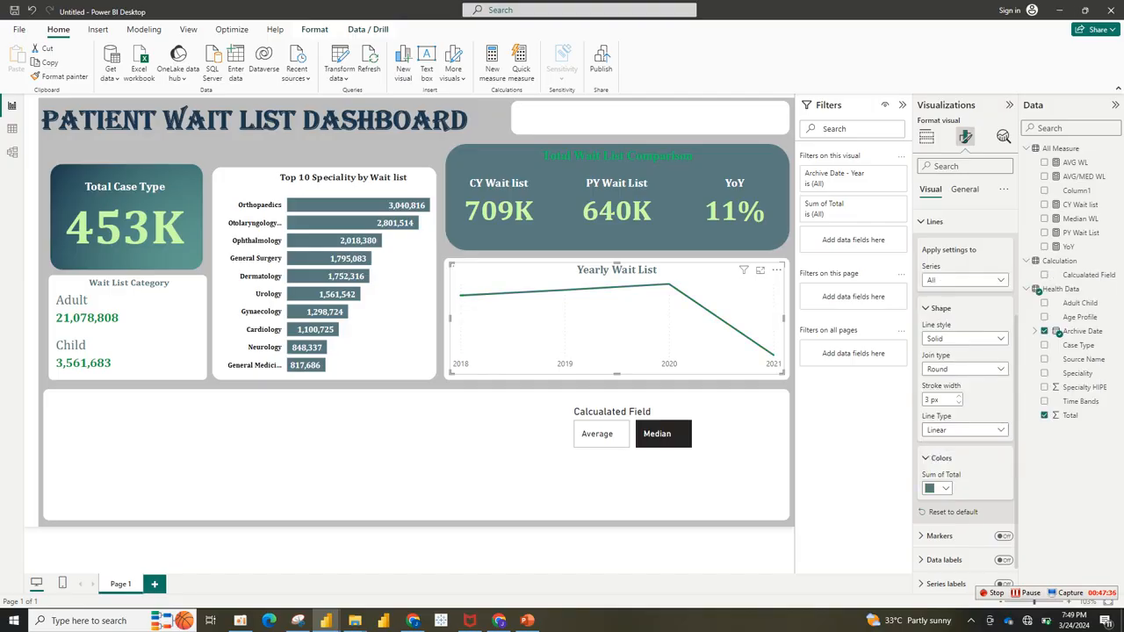
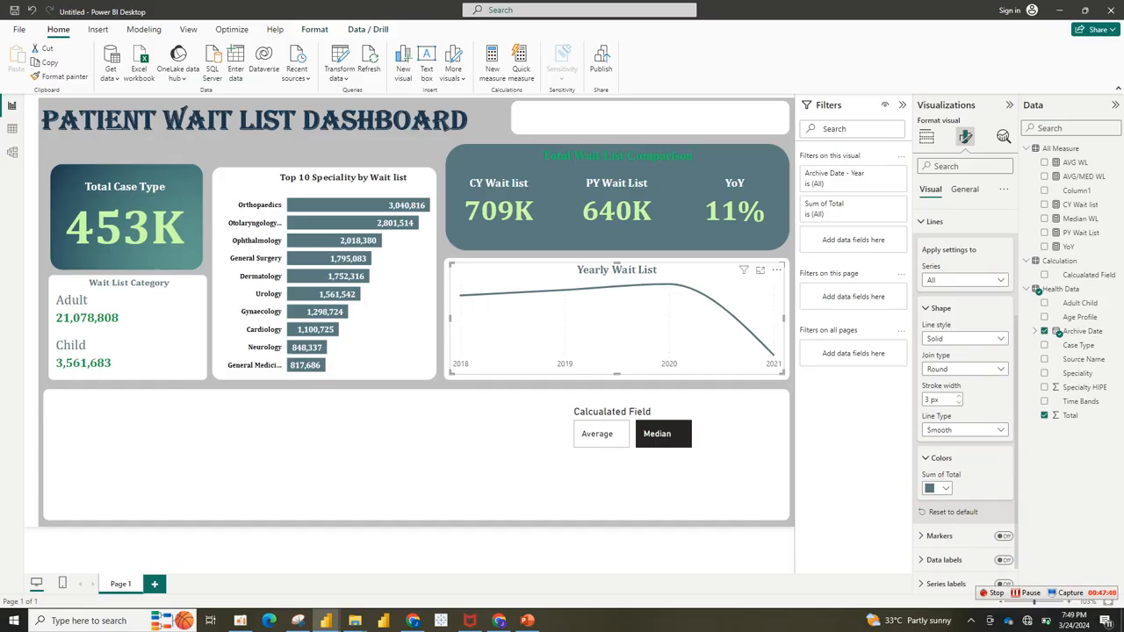
{"action": "left_click", "coordinate": [938, 459]}
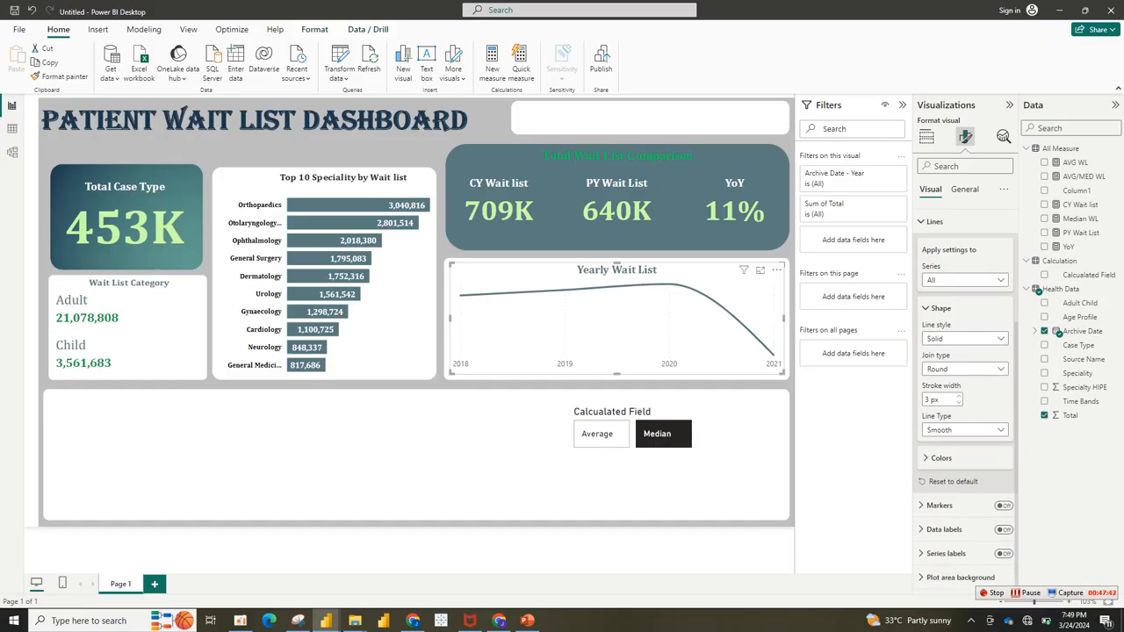
{"action": "left_click", "coordinate": [966, 339]}
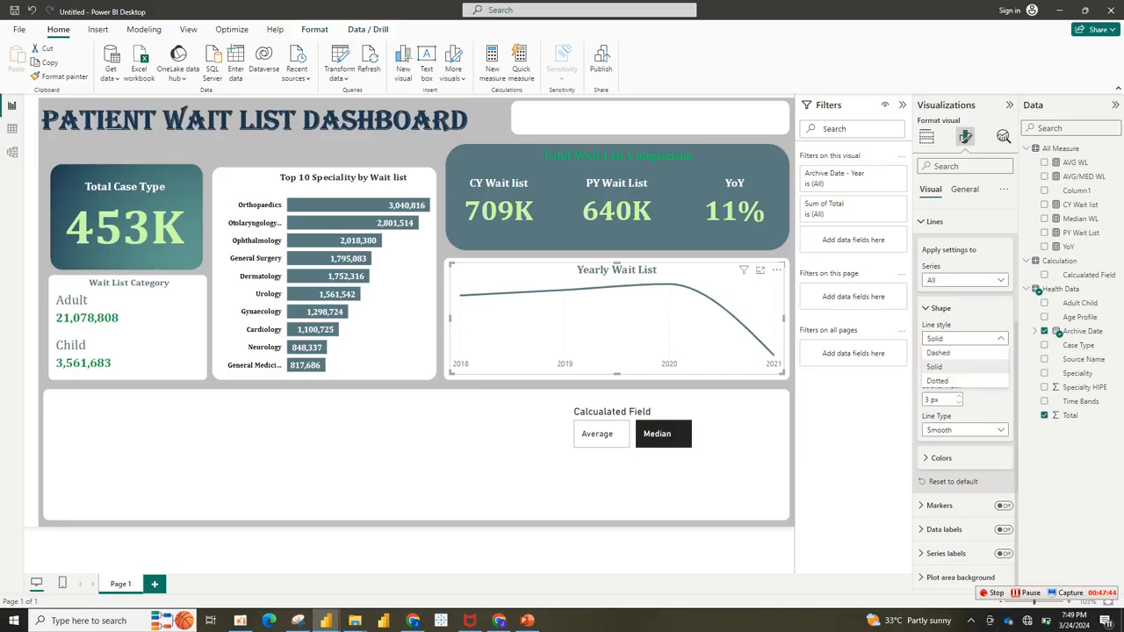
{"action": "left_click", "coordinate": [940, 308]}
{"action": "left_click", "coordinate": [940, 309]}
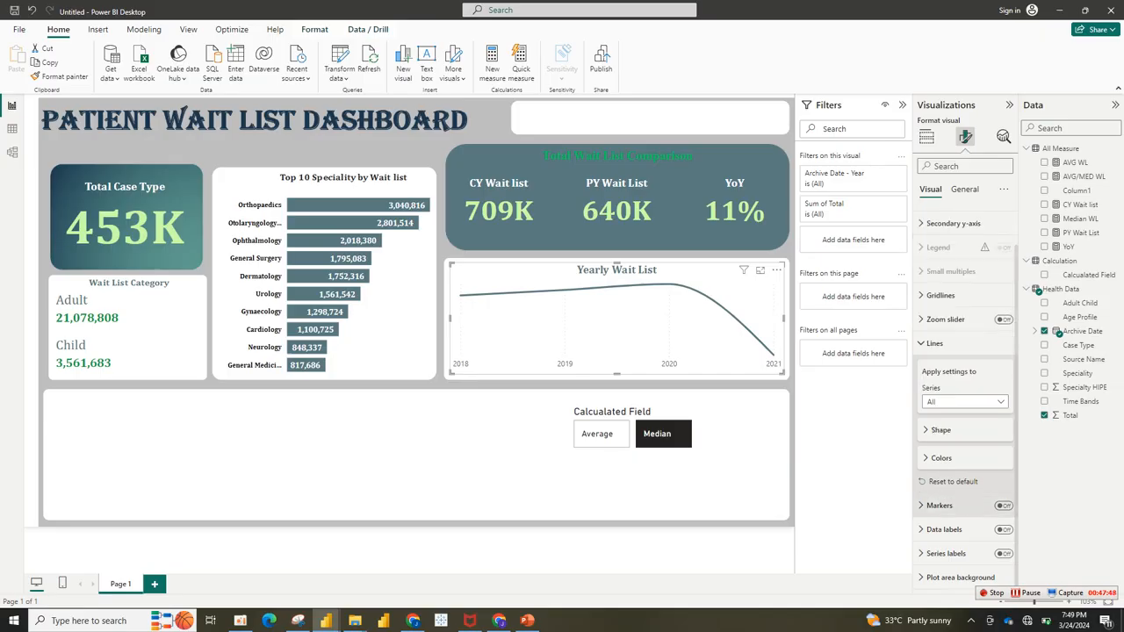
Step: Turn on markers and data labels for the Yearly Wait List line
{"action": "left_click", "coordinate": [1002, 505]}
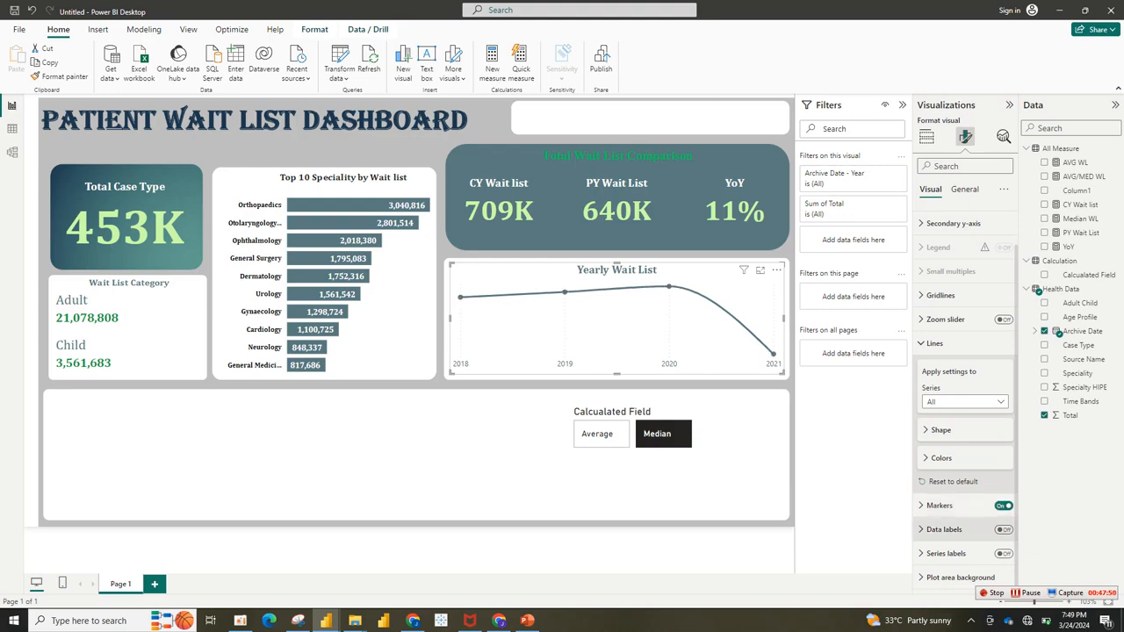
{"action": "left_click", "coordinate": [1003, 529]}
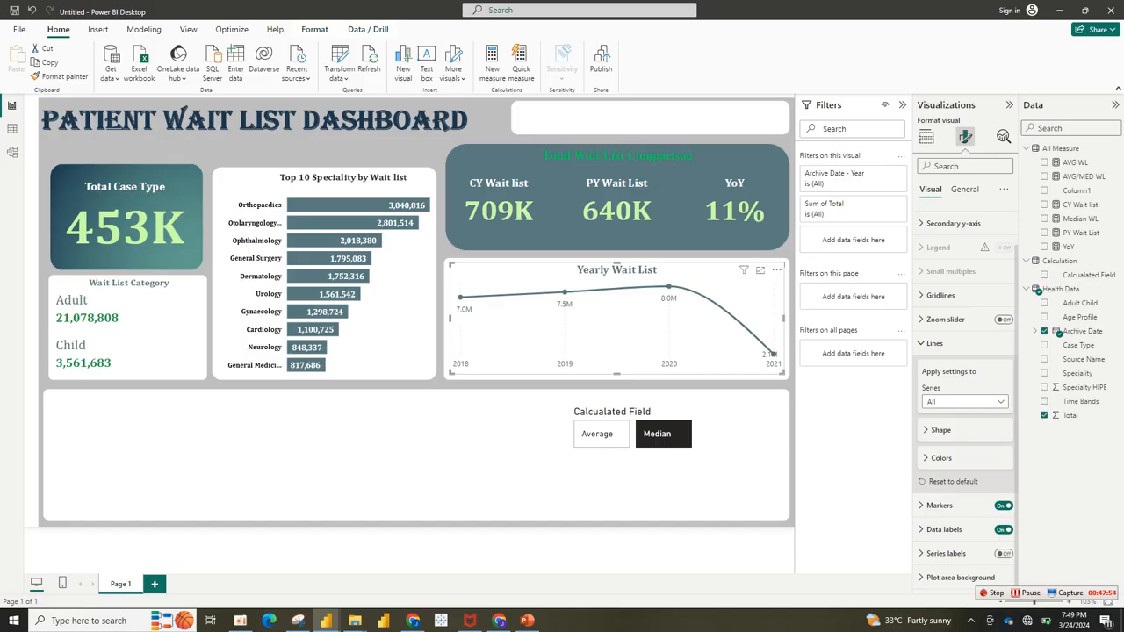
{"action": "left_click", "coordinate": [944, 529]}
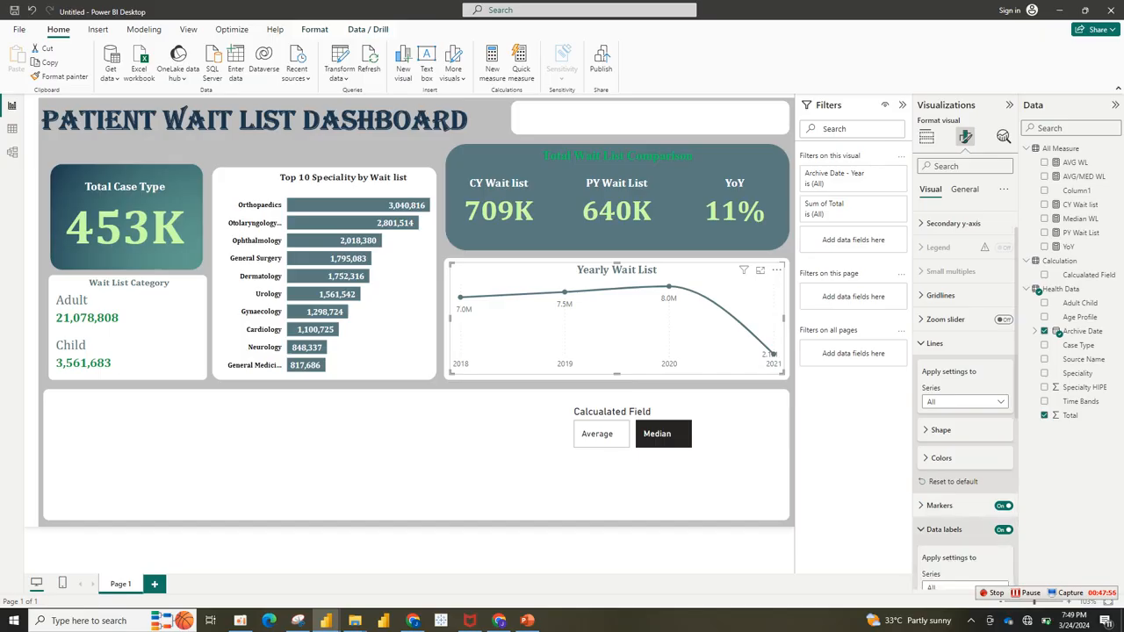
{"action": "scroll", "coordinate": [965, 395], "scroll_direction": "down", "scroll_amount": 3}
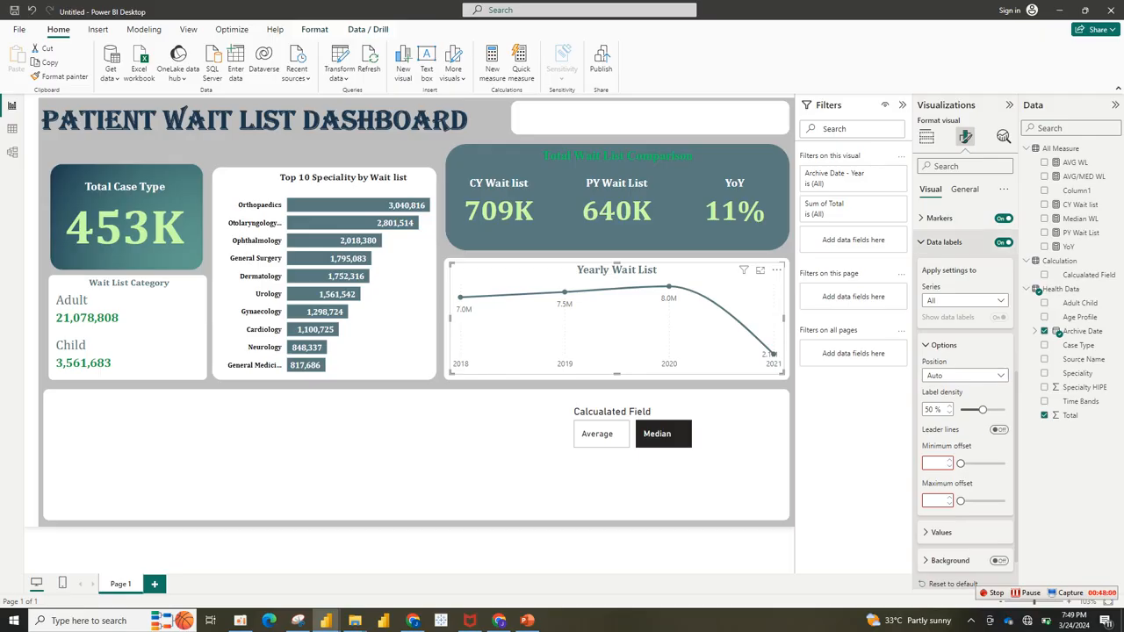
{"action": "left_click", "coordinate": [944, 241]}
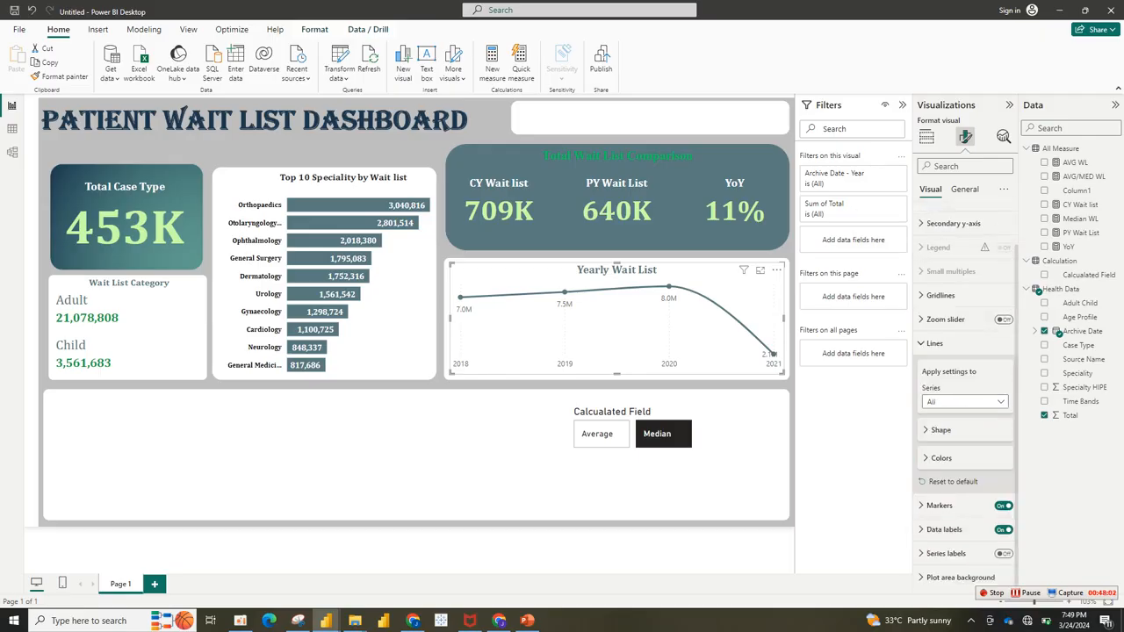
Step: Set the display units of the Yearly Wait List data labels to None
{"action": "left_click", "coordinate": [944, 530]}
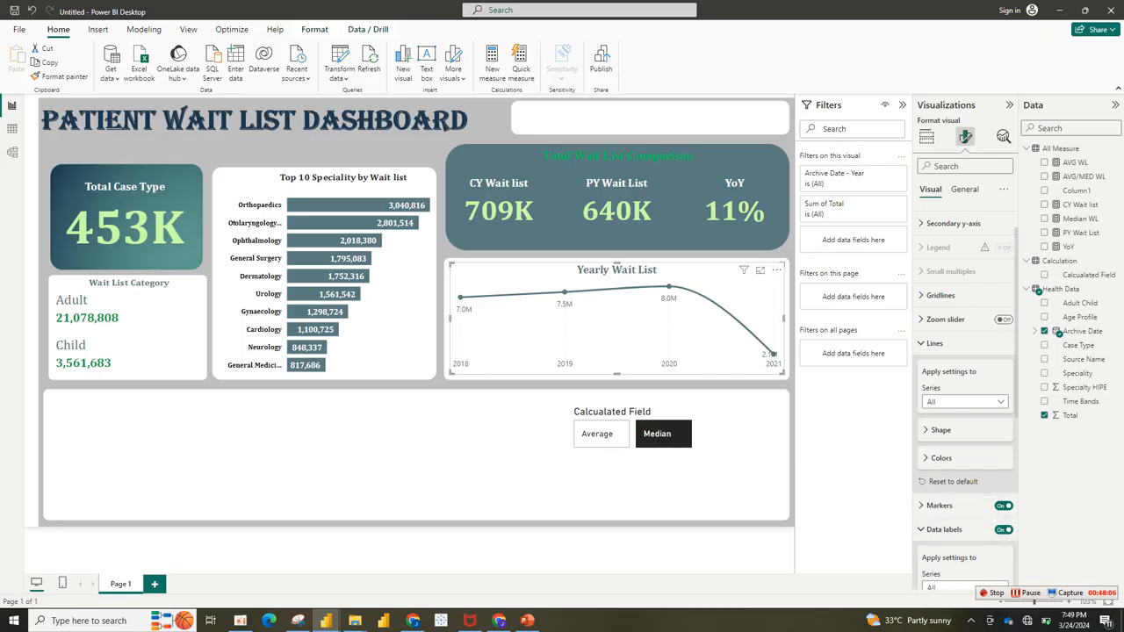
{"action": "scroll", "coordinate": [966, 395], "scroll_direction": "down", "scroll_amount": 3}
{"action": "left_click", "coordinate": [965, 376]}
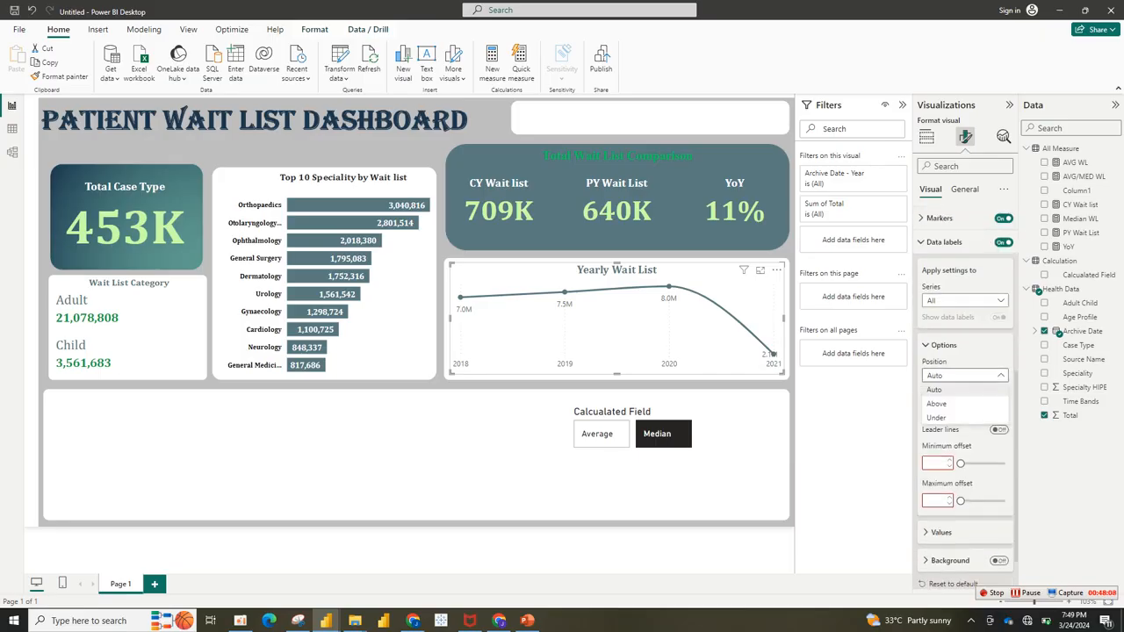
{"action": "left_click", "coordinate": [944, 403]}
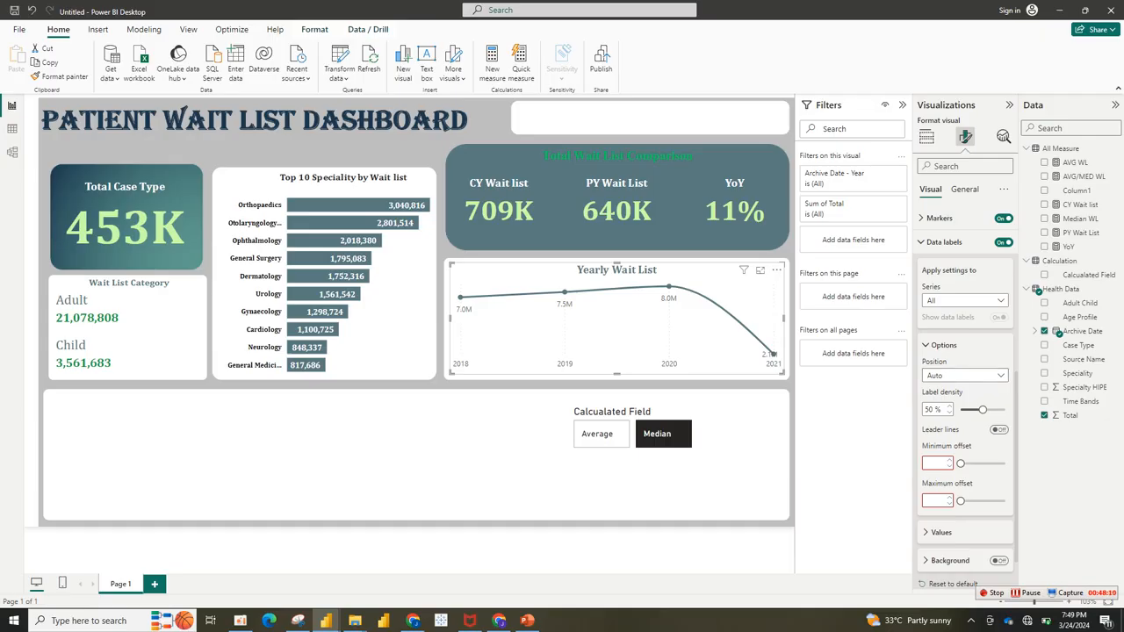
{"action": "left_click", "coordinate": [941, 533]}
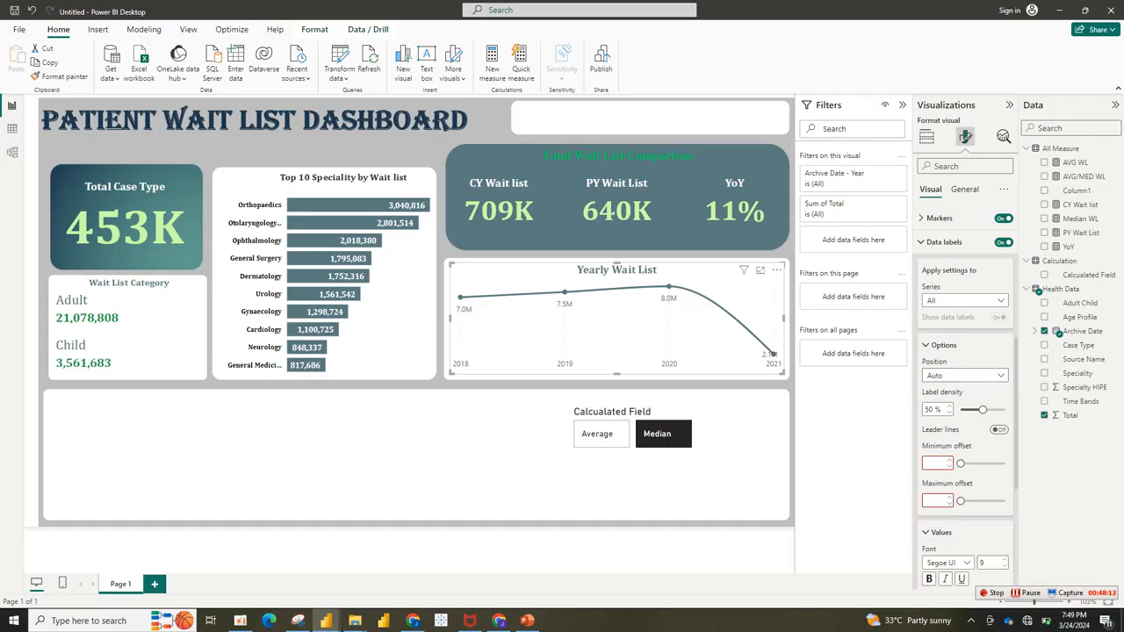
{"action": "scroll", "coordinate": [964, 395], "scroll_direction": "down", "scroll_amount": 5}
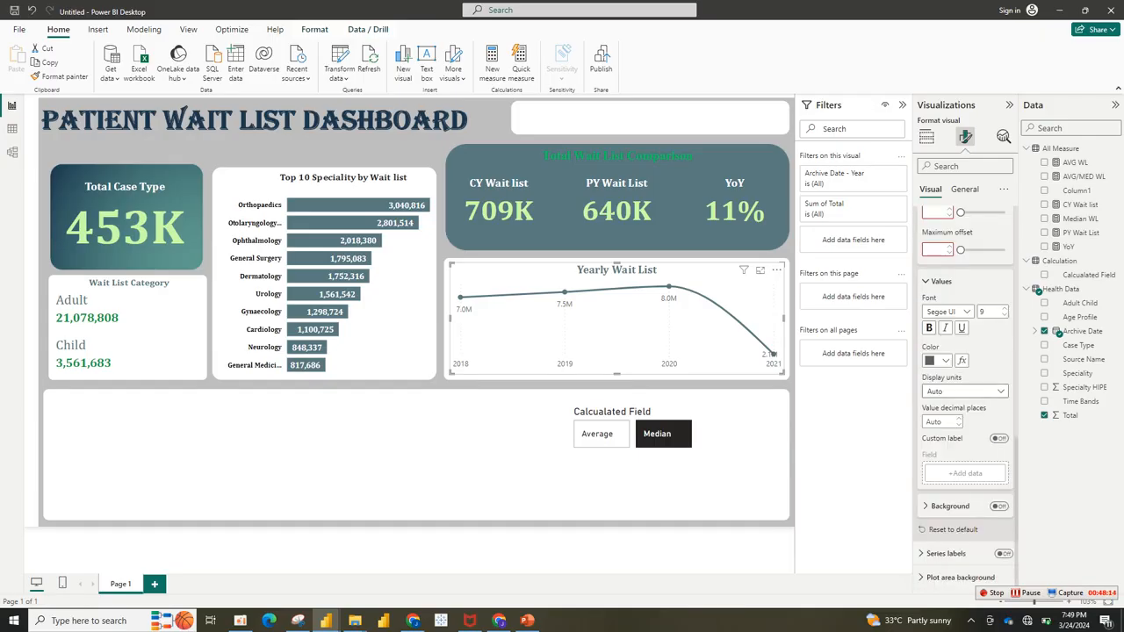
{"action": "left_click", "coordinate": [965, 391]}
{"action": "left_click", "coordinate": [953, 419]}
Step: Format the Yearly Wait List data label values as bold slate gray text in the Cambria font
{"action": "left_click", "coordinate": [946, 361]}
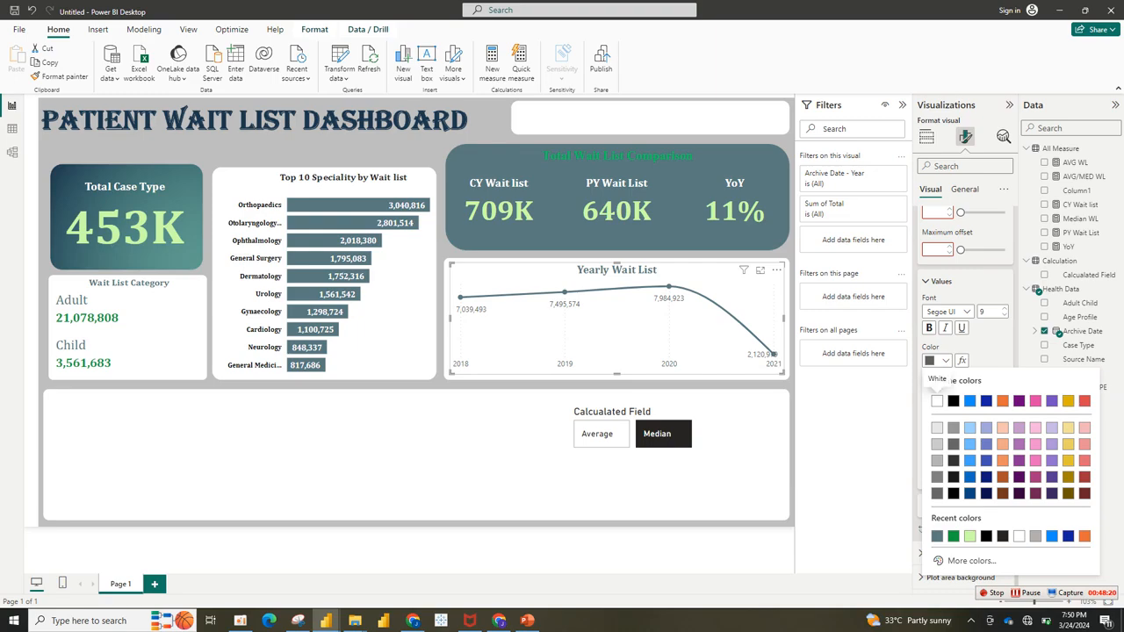
{"action": "left_click", "coordinate": [937, 536]}
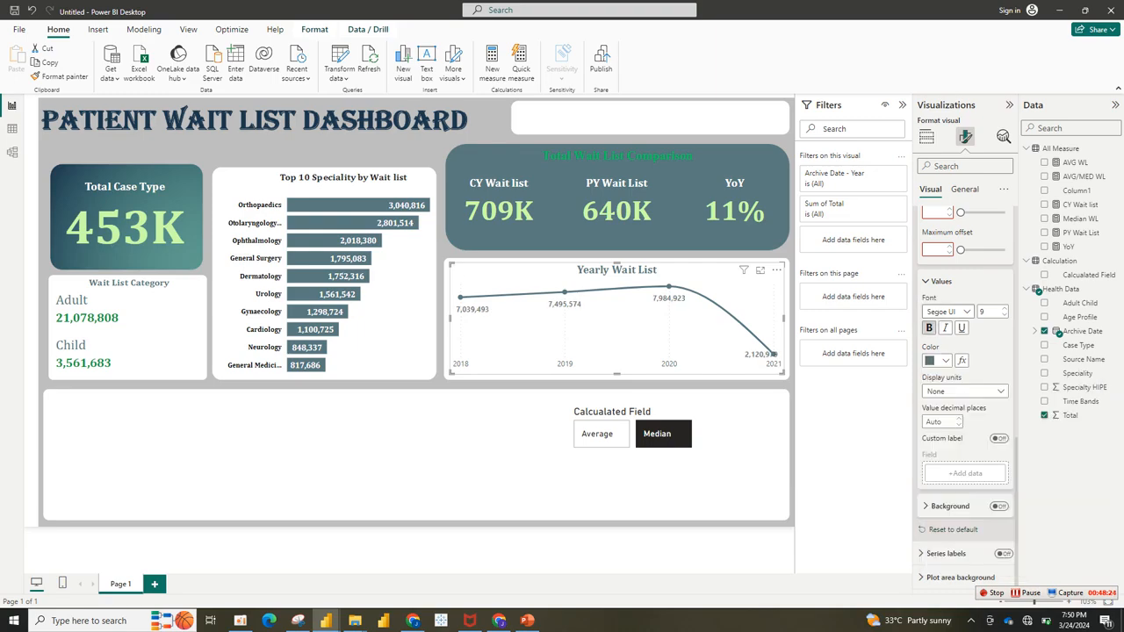
{"action": "left_click", "coordinate": [957, 312]}
{"action": "scroll", "coordinate": [962, 367], "scroll_direction": "up", "scroll_amount": 3}
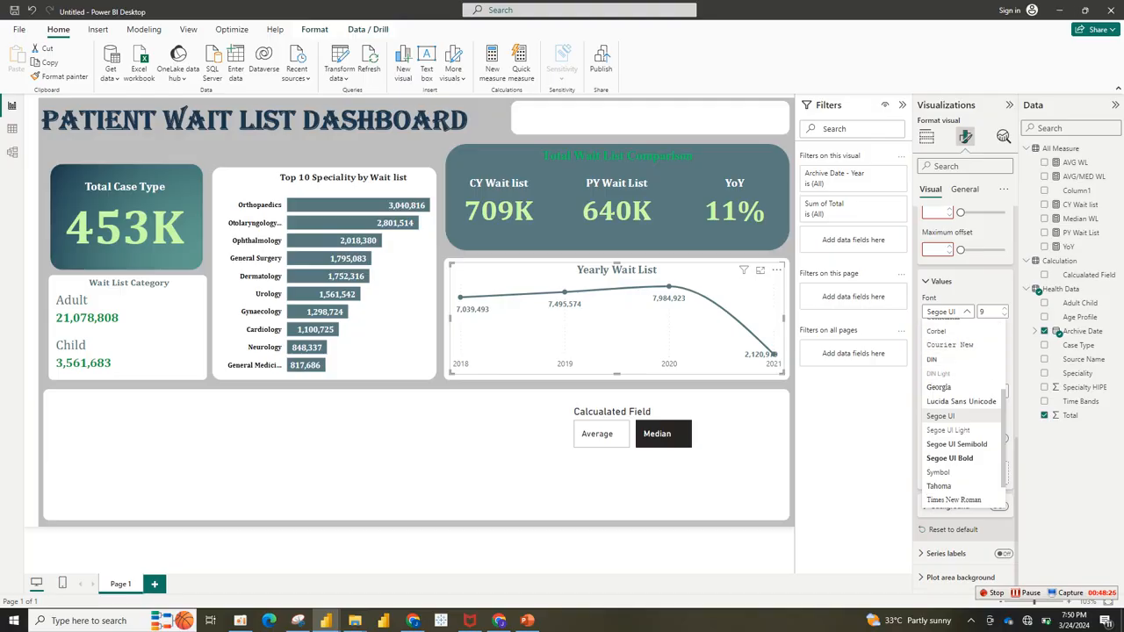
{"action": "left_click", "coordinate": [962, 367]}
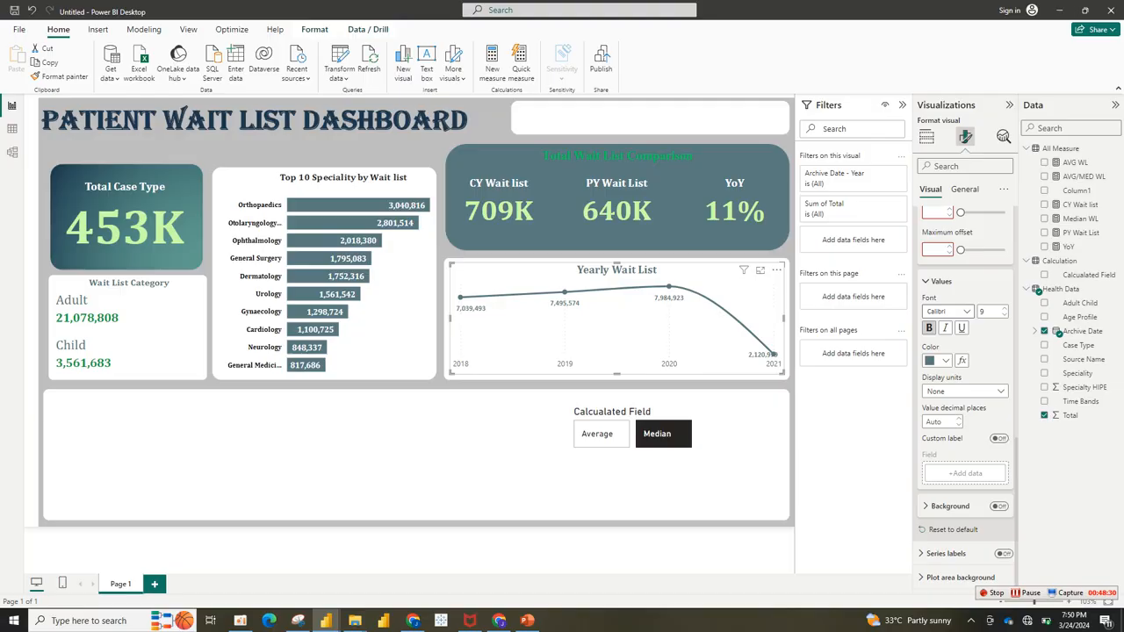
{"action": "left_click", "coordinate": [952, 312]}
{"action": "left_click", "coordinate": [939, 381]}
Step: Recolour the Yearly Wait List data label values with the recently used green
{"action": "left_click", "coordinate": [938, 360]}
{"action": "left_click", "coordinate": [953, 536]}
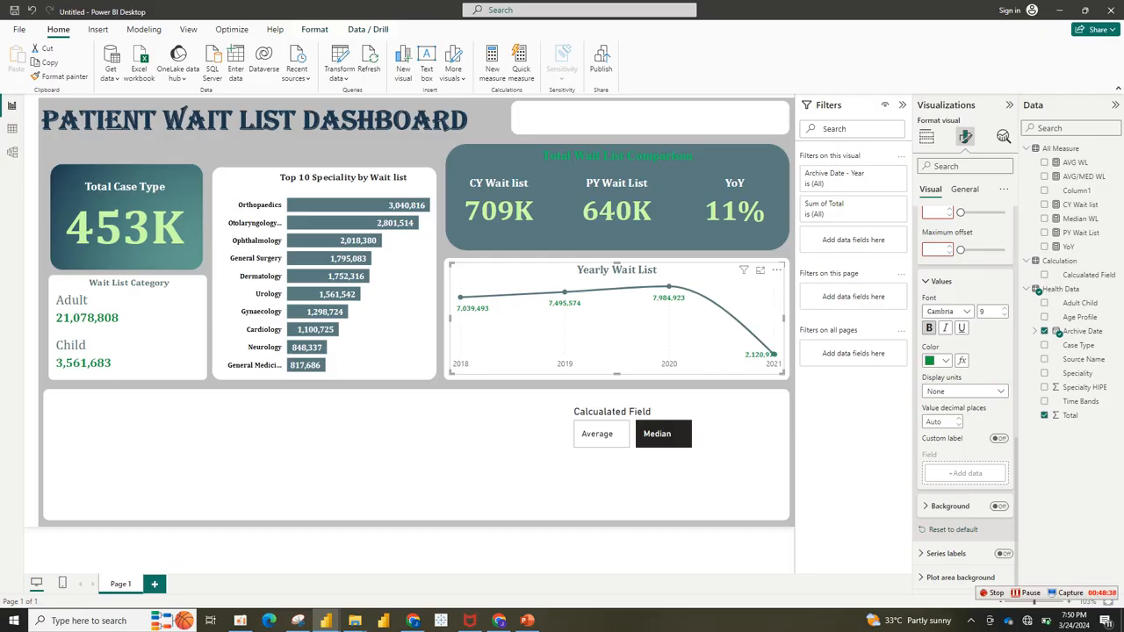
{"action": "left_click", "coordinate": [940, 282]}
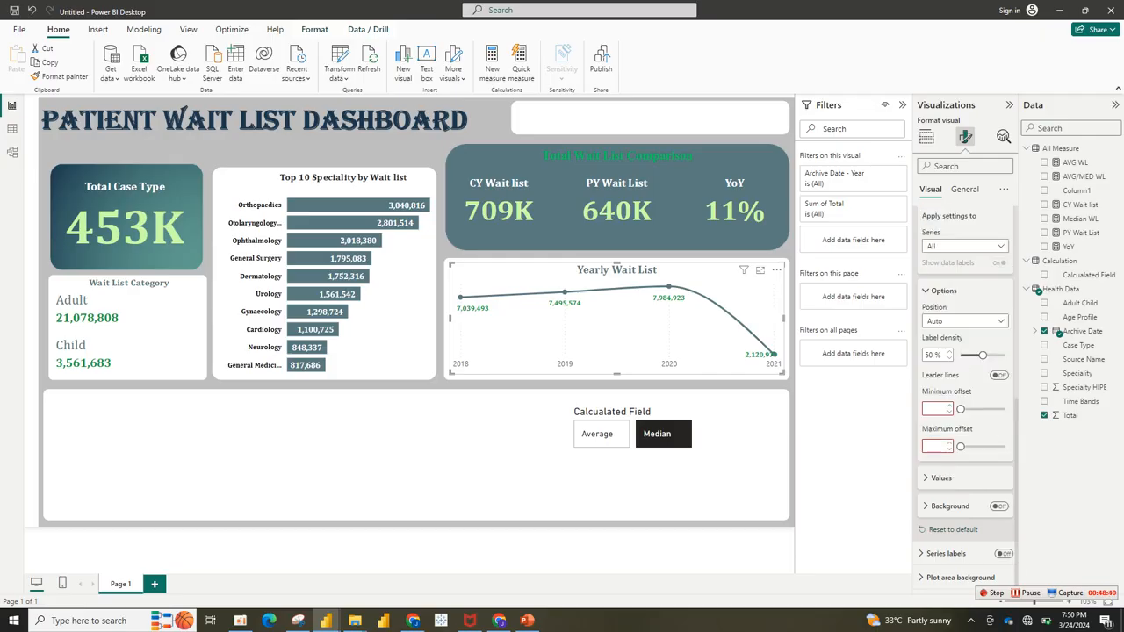
{"action": "left_click", "coordinate": [943, 291]}
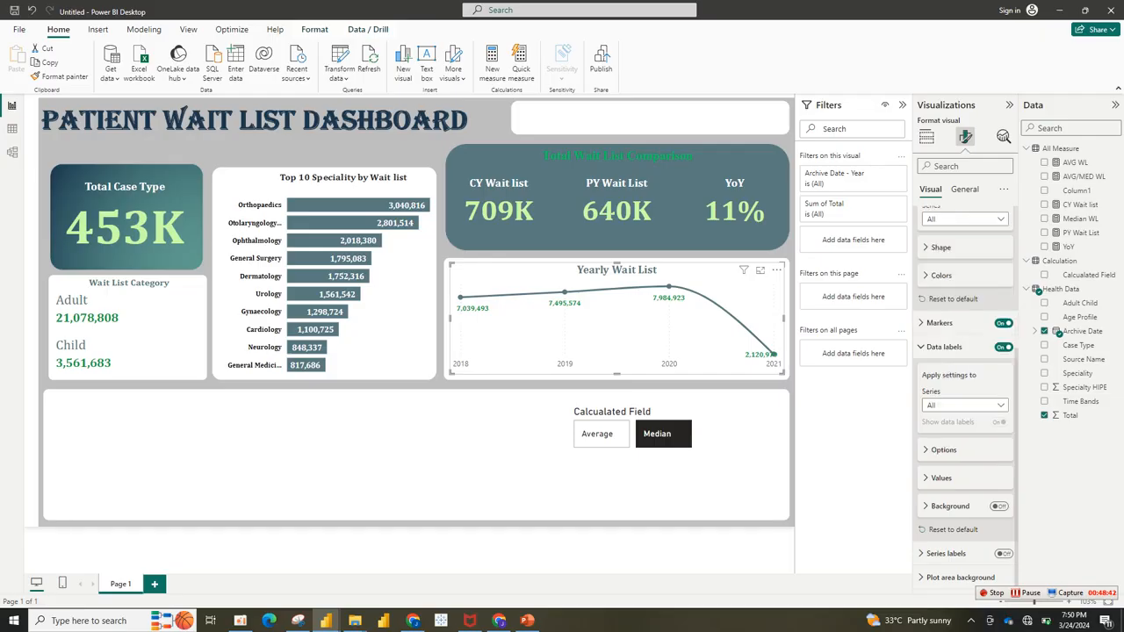
{"action": "left_click", "coordinate": [944, 346]}
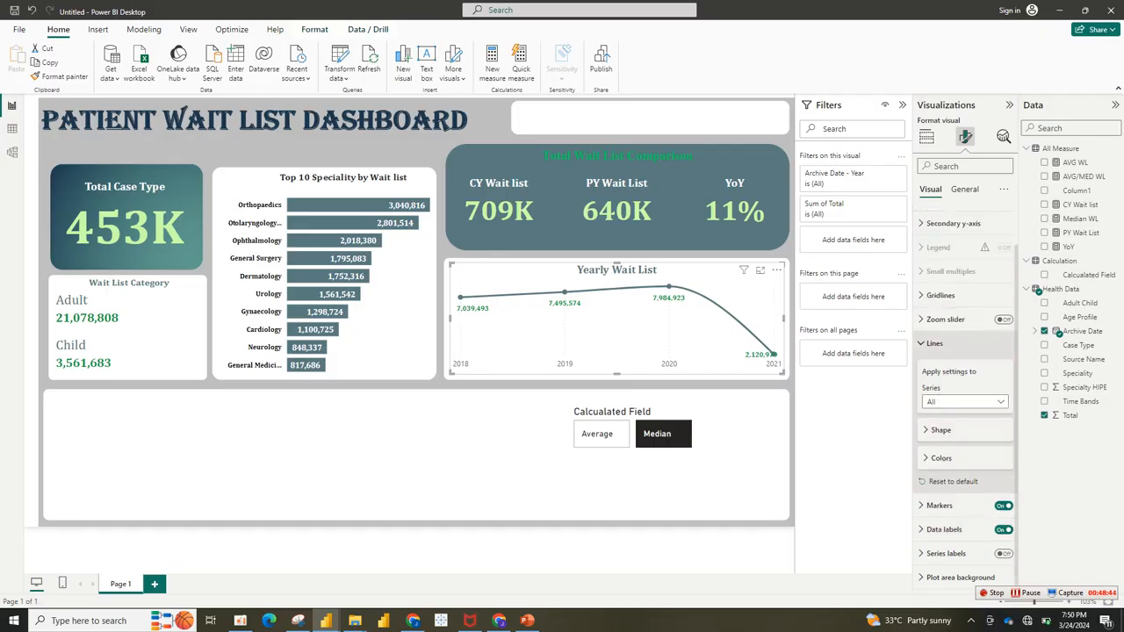
{"action": "left_click", "coordinate": [936, 345]}
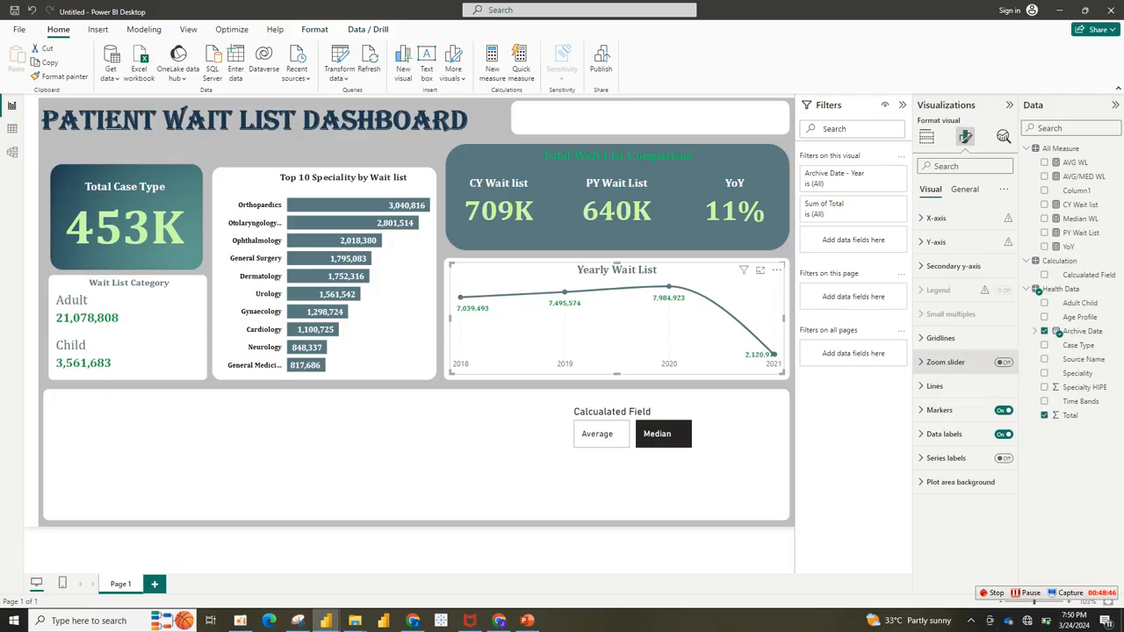
Step: Recolour the markers on the Yearly Wait List line with the recently used green #119F3E
{"action": "left_click", "coordinate": [939, 410]}
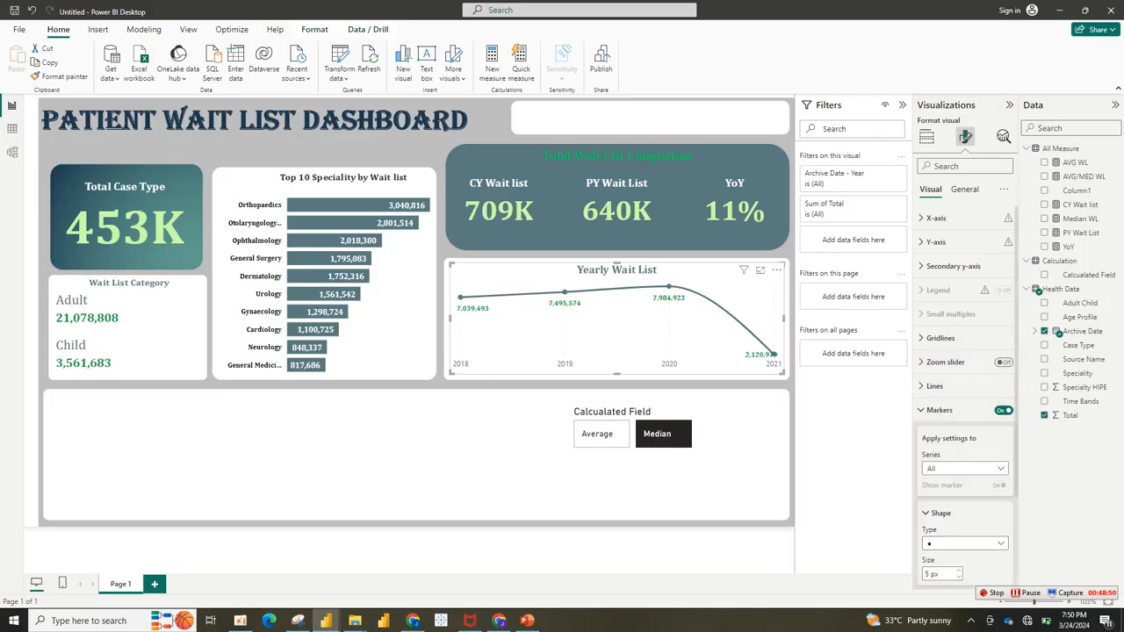
{"action": "scroll", "coordinate": [964, 395], "scroll_direction": "down", "scroll_amount": 2}
{"action": "left_click", "coordinate": [940, 482]}
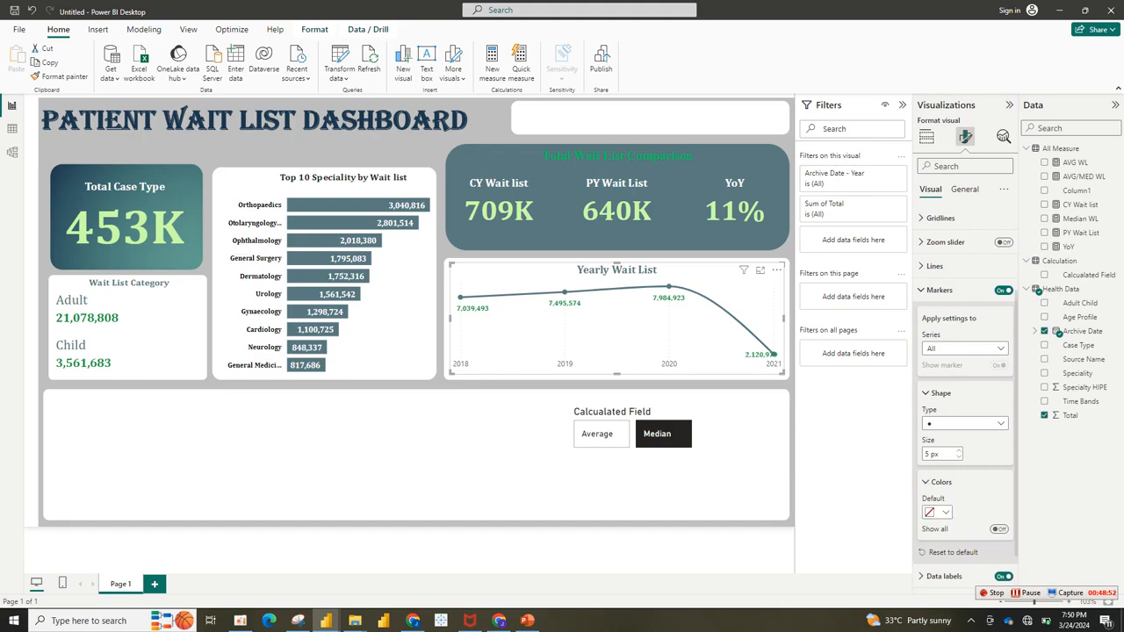
{"action": "left_click", "coordinate": [937, 512]}
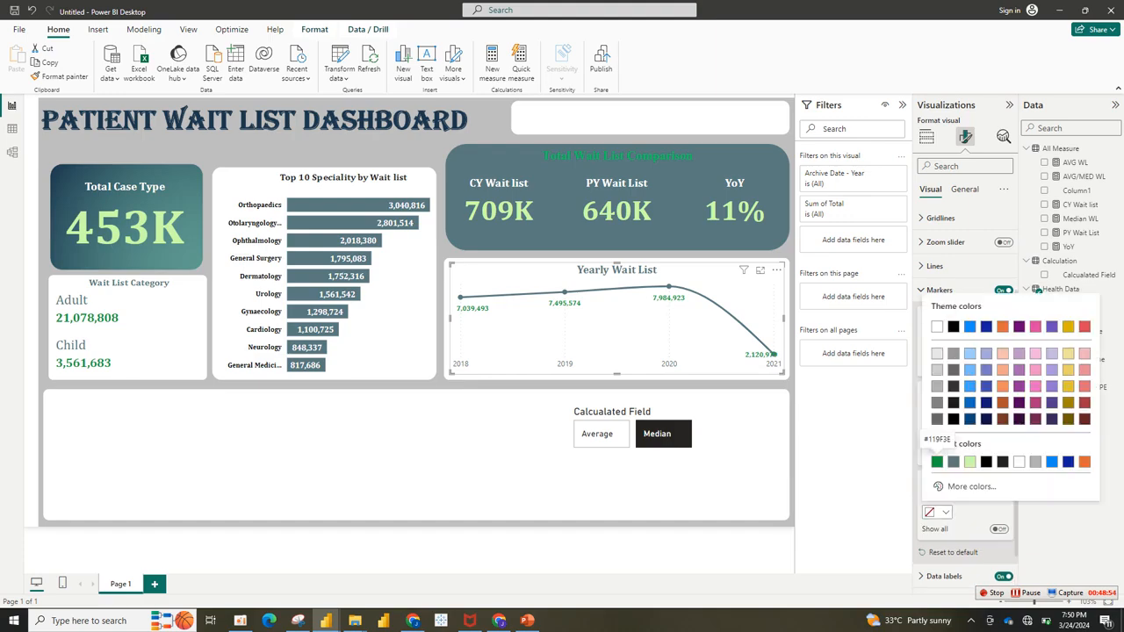
{"action": "left_click", "coordinate": [970, 460]}
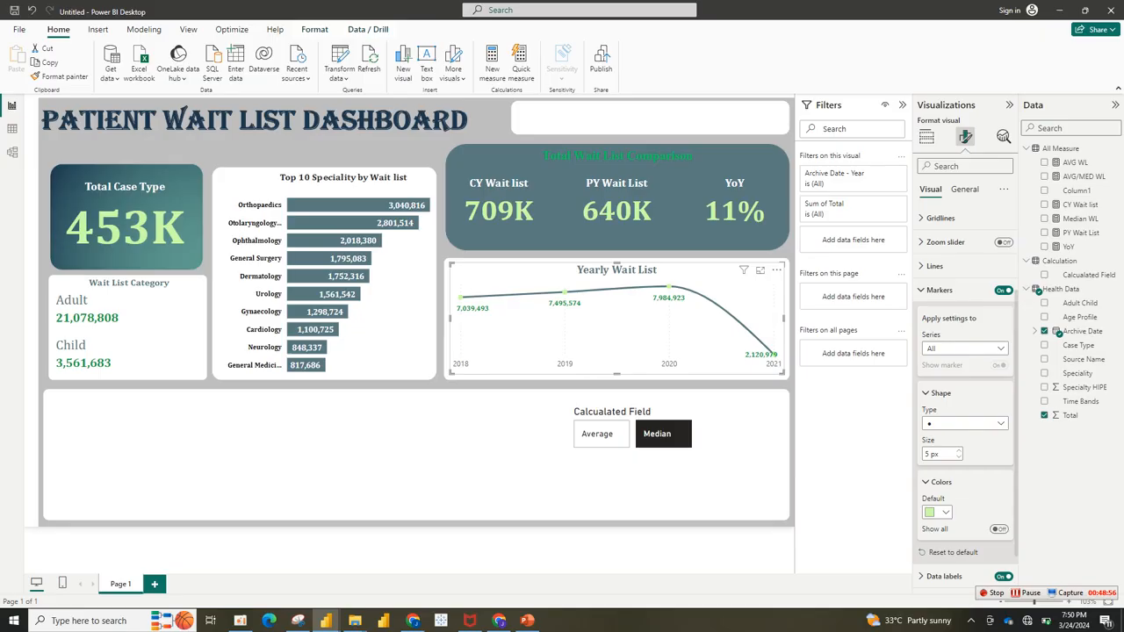
{"action": "left_click", "coordinate": [938, 512]}
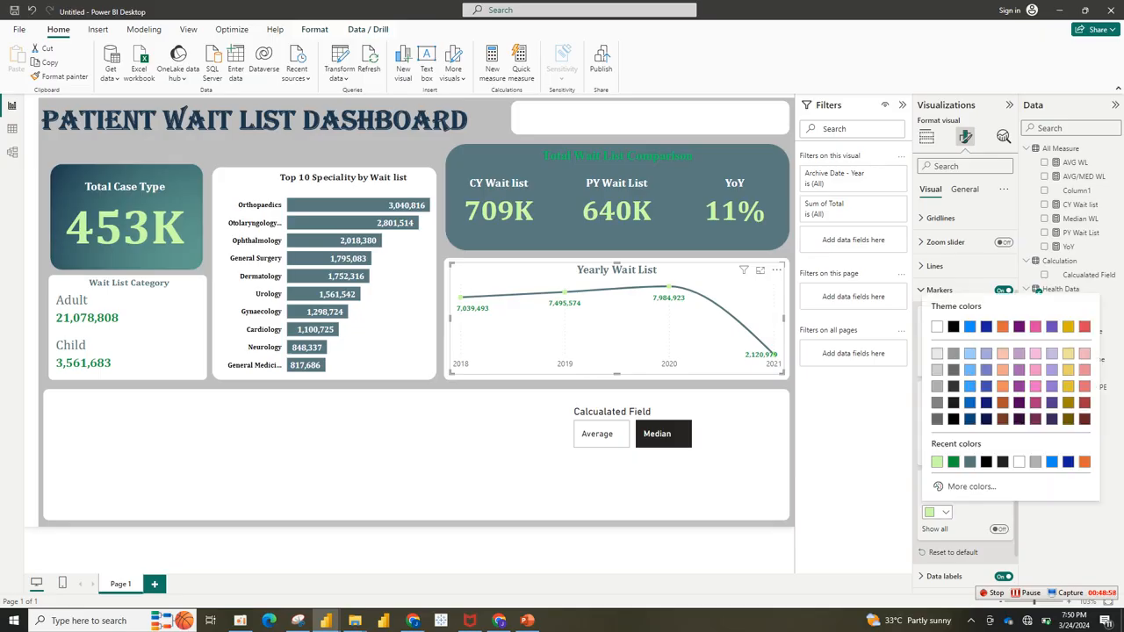
{"action": "left_click", "coordinate": [953, 461]}
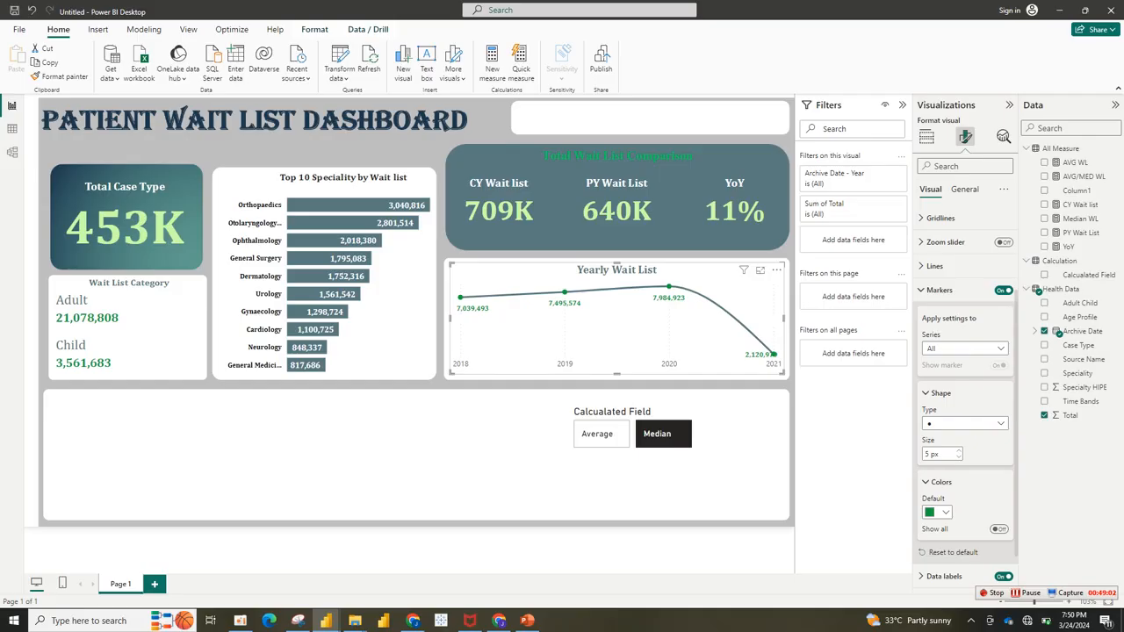
{"action": "left_click", "coordinate": [667, 552]}
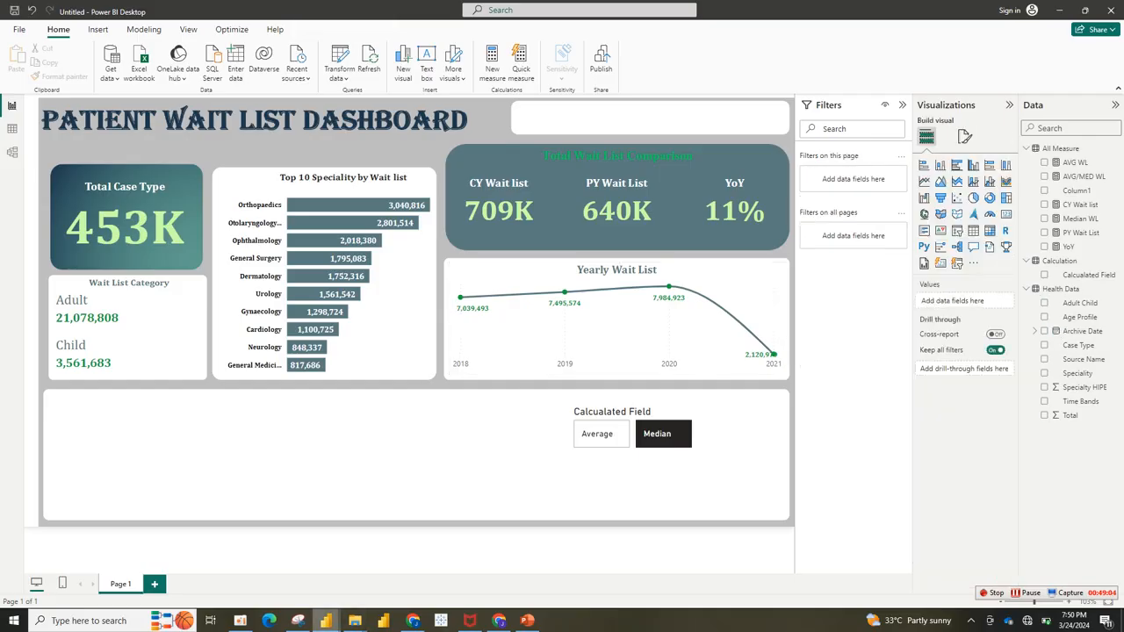
Step: Switch to the open health report to examine the finished dashboard's layout, and return to the untitled report
{"action": "mouse_move", "coordinate": [326, 620]}
{"action": "left_click", "coordinate": [261, 584]}
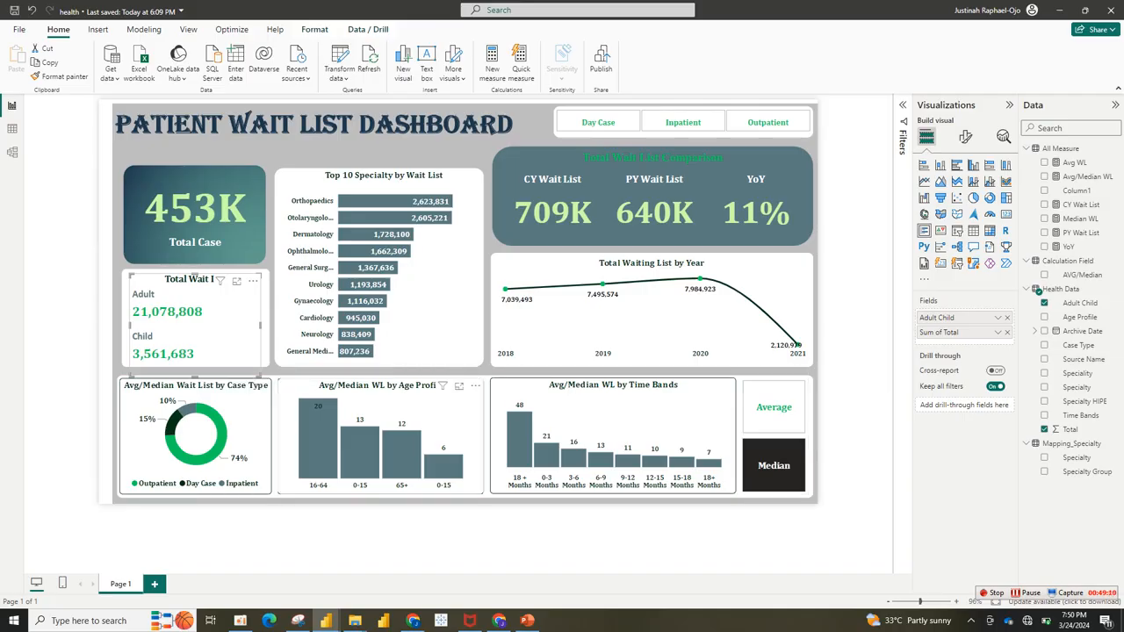
{"action": "mouse_move", "coordinate": [325, 620]}
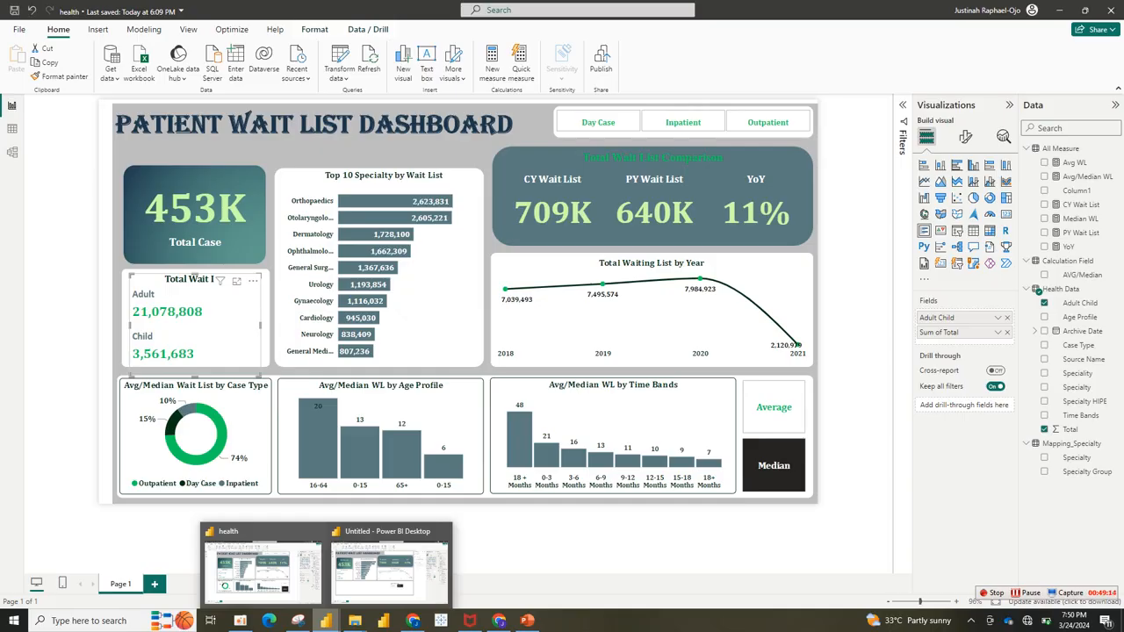
{"action": "left_click", "coordinate": [390, 569]}
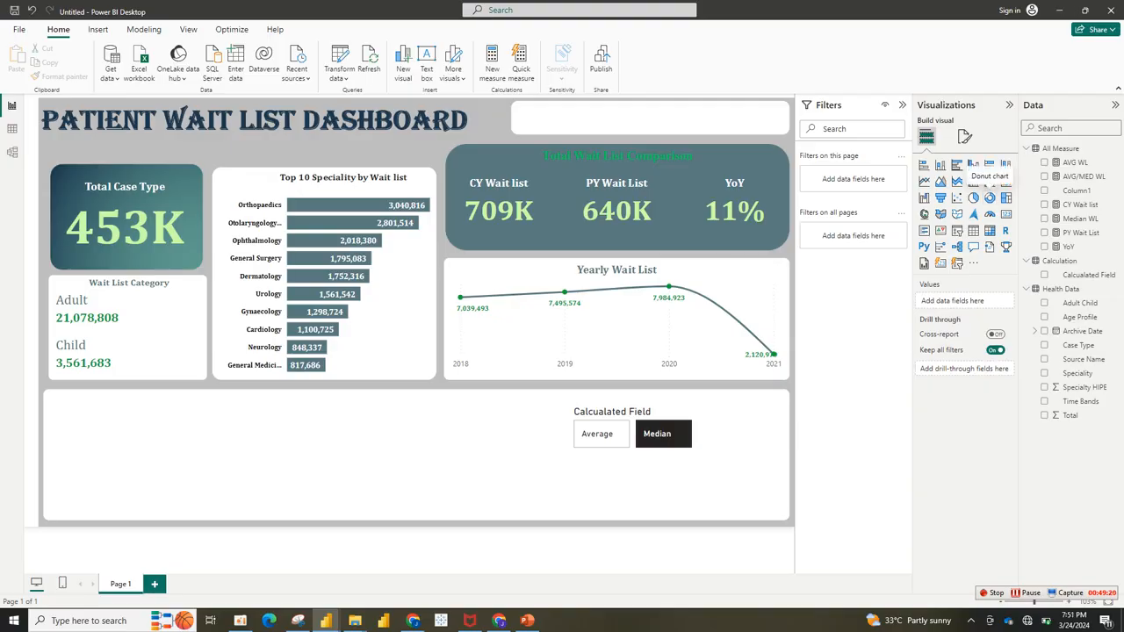
Step: Turn off the vertical gridlines of the Yearly Wait List line chart
{"action": "left_click", "coordinate": [755, 320]}
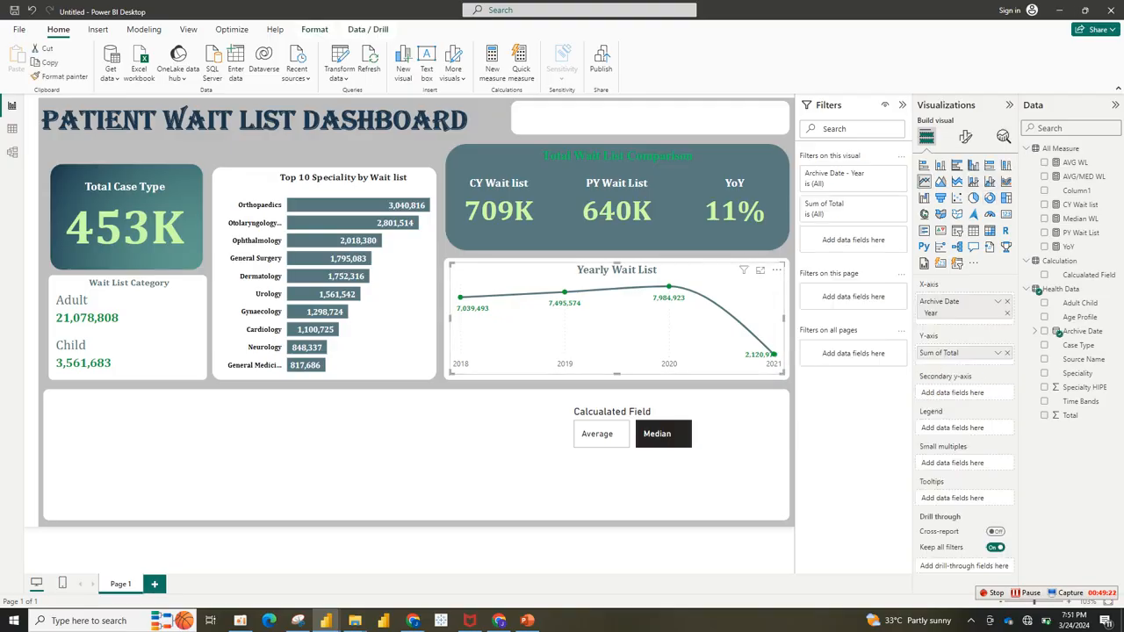
{"action": "left_click", "coordinate": [965, 136]}
{"action": "left_click", "coordinate": [940, 337]}
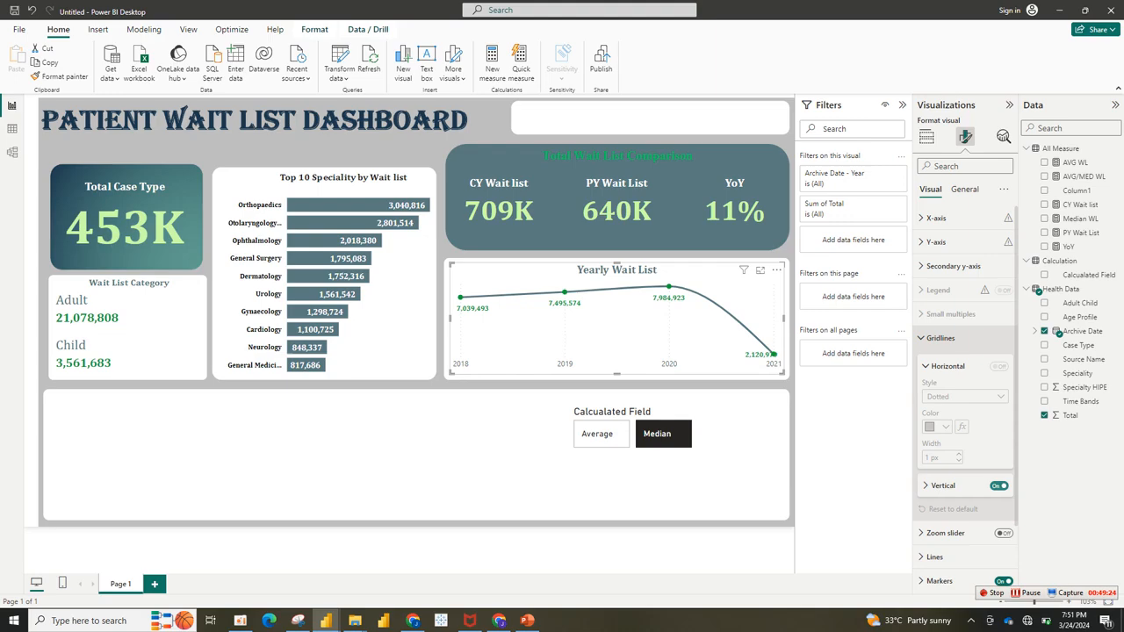
{"action": "left_click", "coordinate": [1000, 486]}
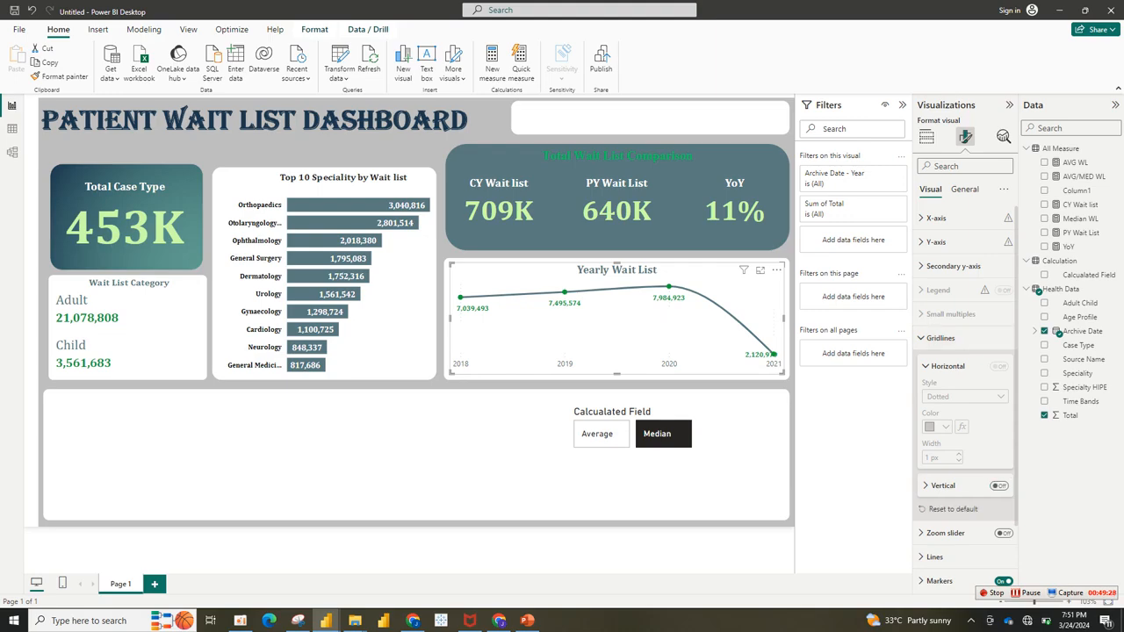
{"action": "left_click", "coordinate": [926, 136]}
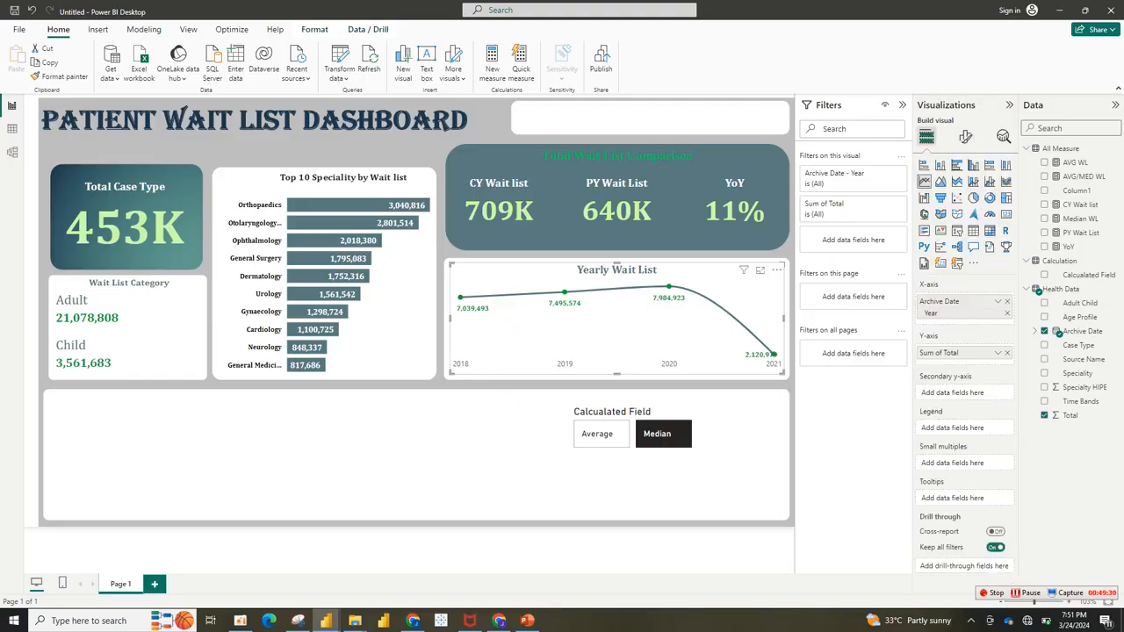
Step: Insert a donut chart of AVG/MED WL by Case Type at the left end of the empty panel below Wait List Category
{"action": "left_click", "coordinate": [562, 552]}
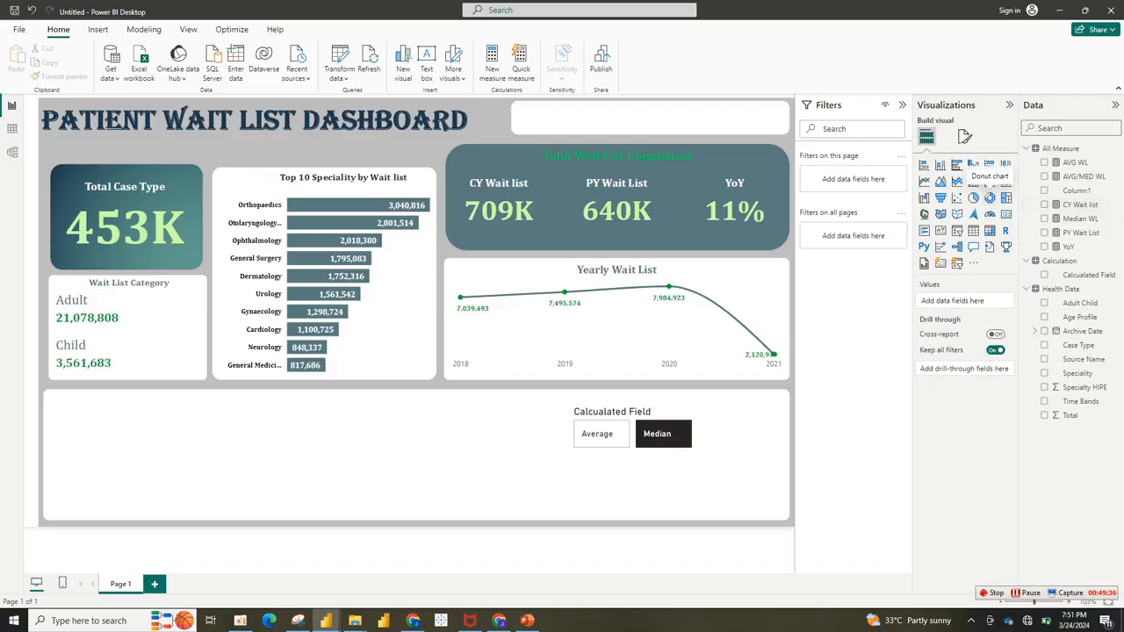
{"action": "left_click", "coordinate": [990, 197]}
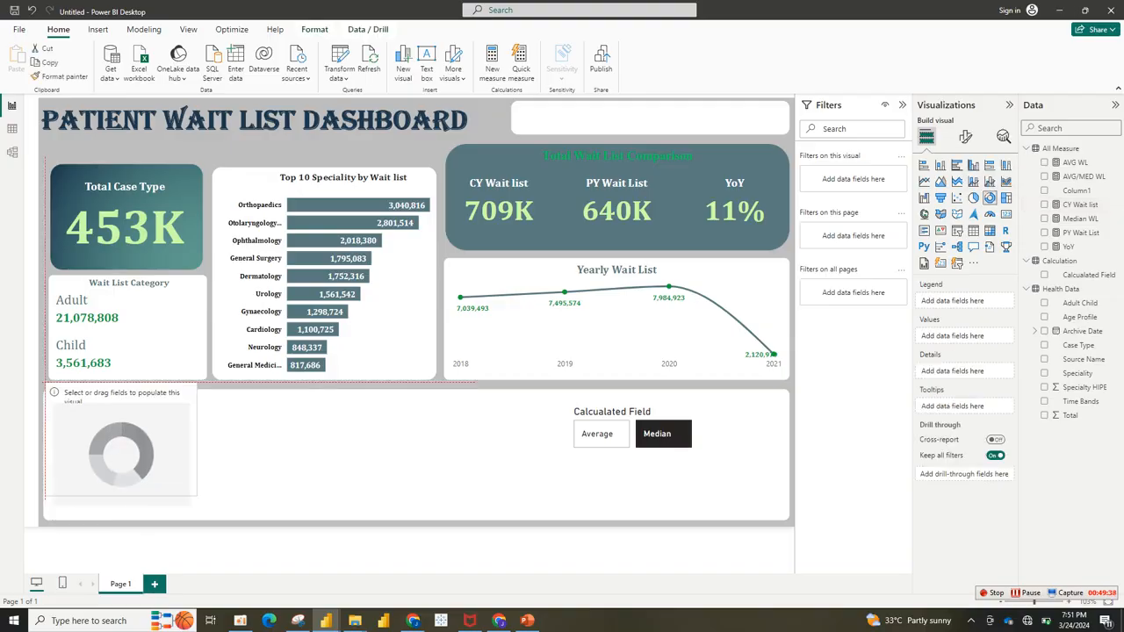
{"action": "left_click_drag", "start_coordinate": [121, 454], "coordinate": [126, 464]}
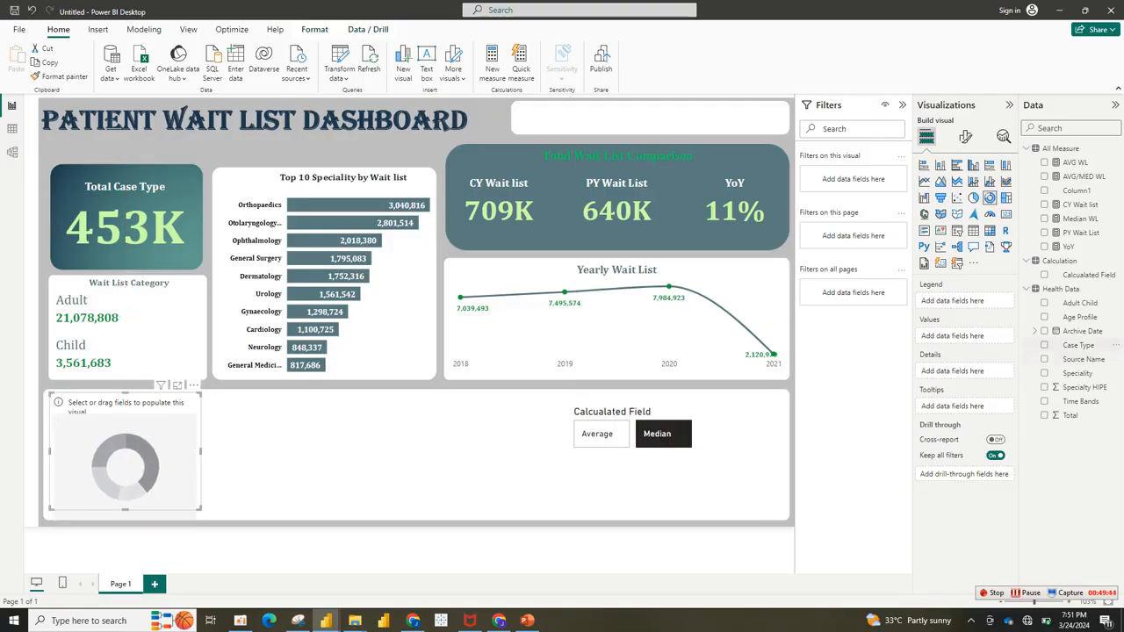
{"action": "left_click", "coordinate": [1044, 345]}
{"action": "left_click", "coordinate": [1044, 176]}
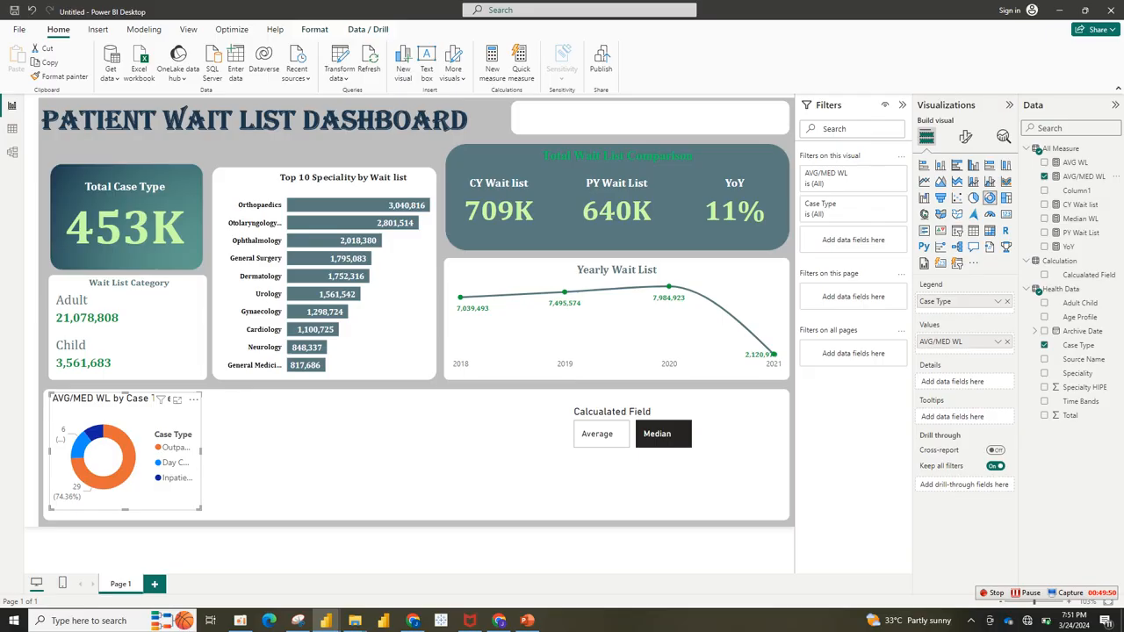
Step: Turn off the background of the AVG/MED WL by Case Type donut chart
{"action": "left_click", "coordinate": [965, 136]}
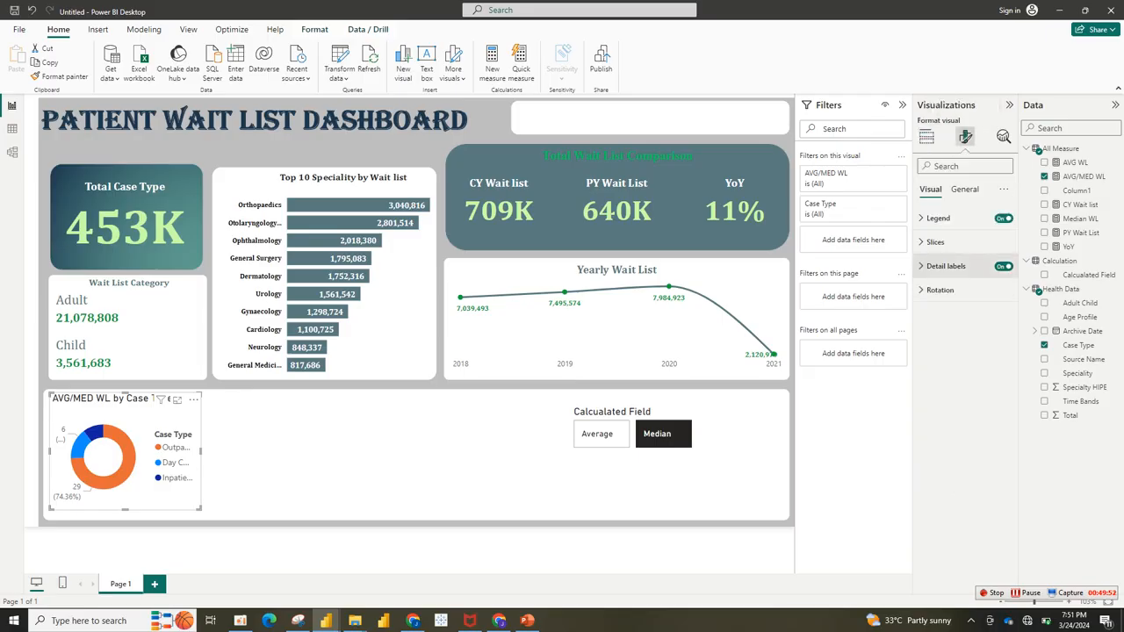
{"action": "left_click", "coordinate": [964, 189]}
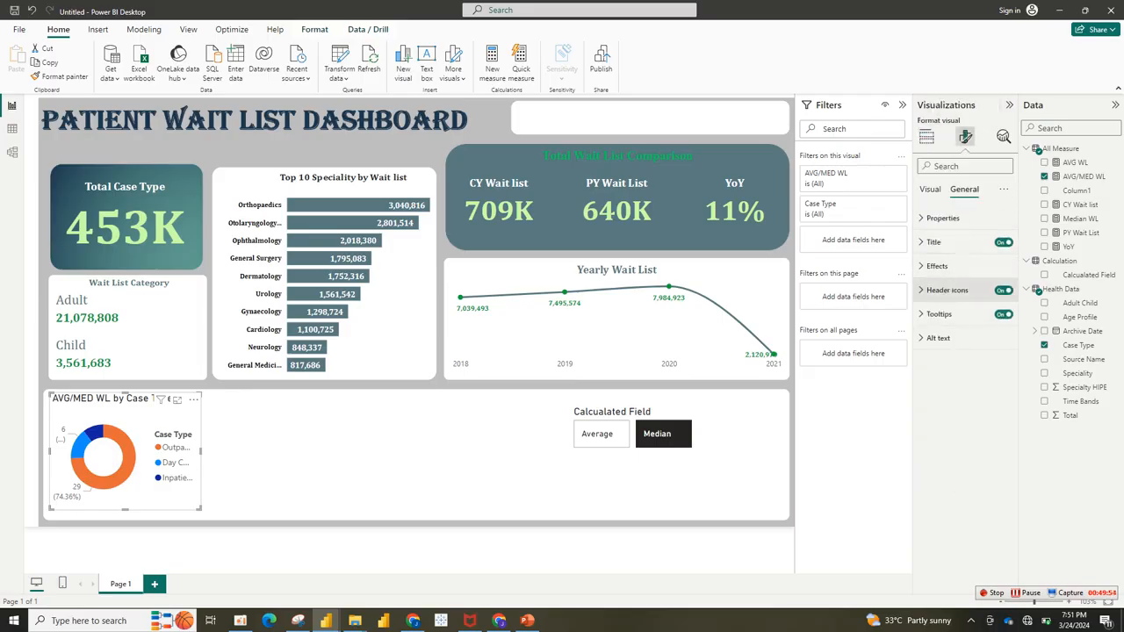
{"action": "left_click", "coordinate": [936, 265]}
{"action": "left_click", "coordinate": [998, 294]}
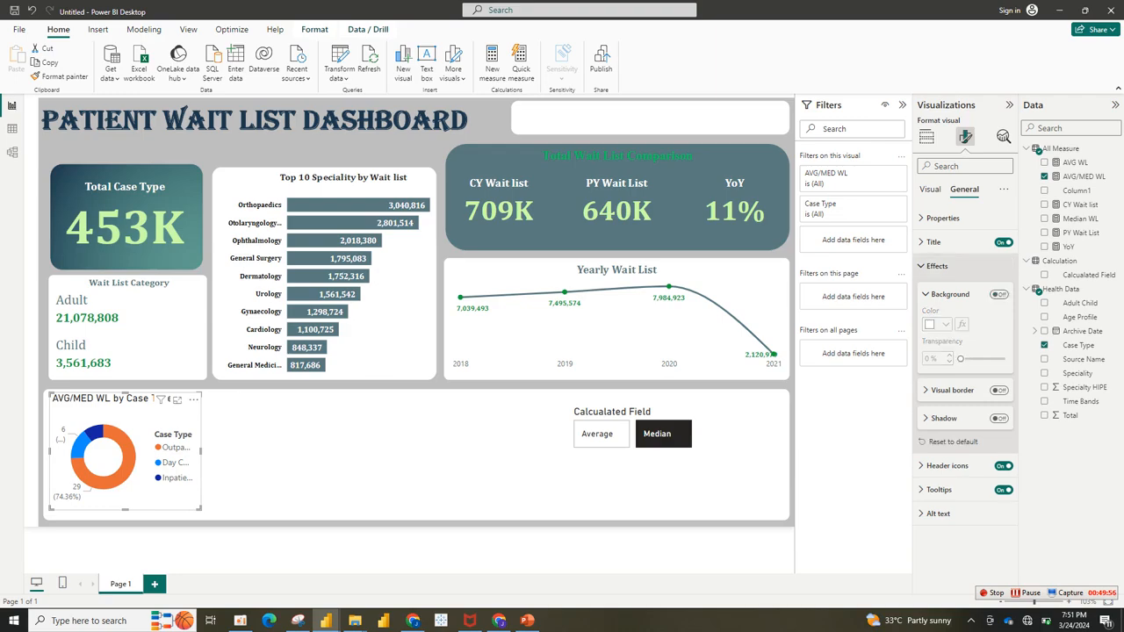
Step: Format the donut chart's title as centred, bold, slate gray Cambria text at size 12, and enlarge the chart slightly
{"action": "left_click", "coordinate": [933, 241]}
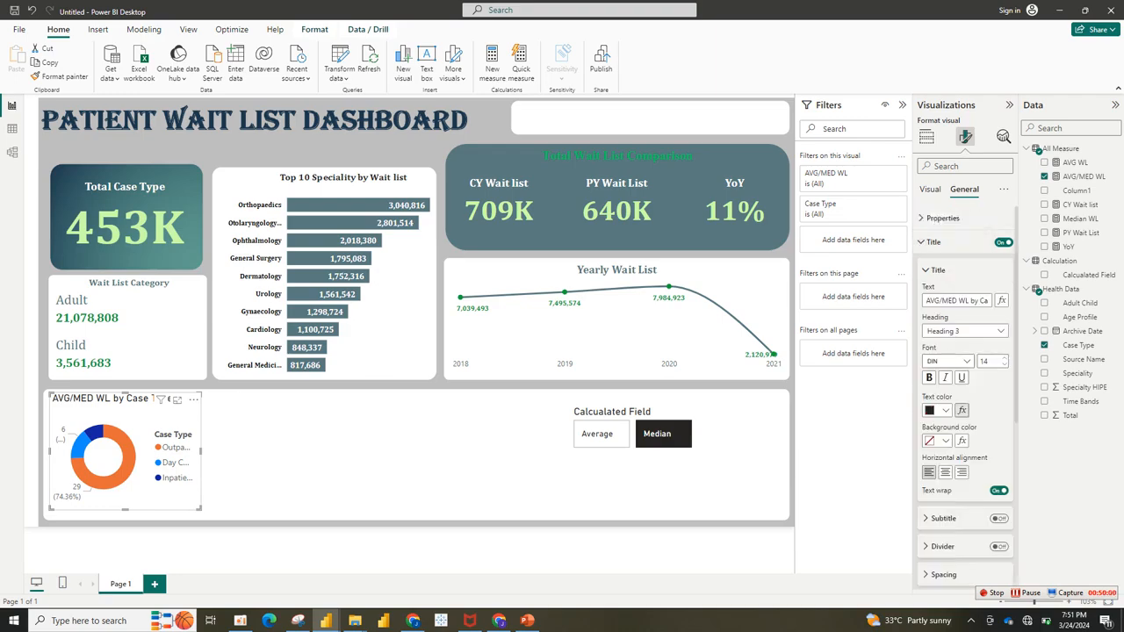
{"action": "left_click", "coordinate": [945, 472]}
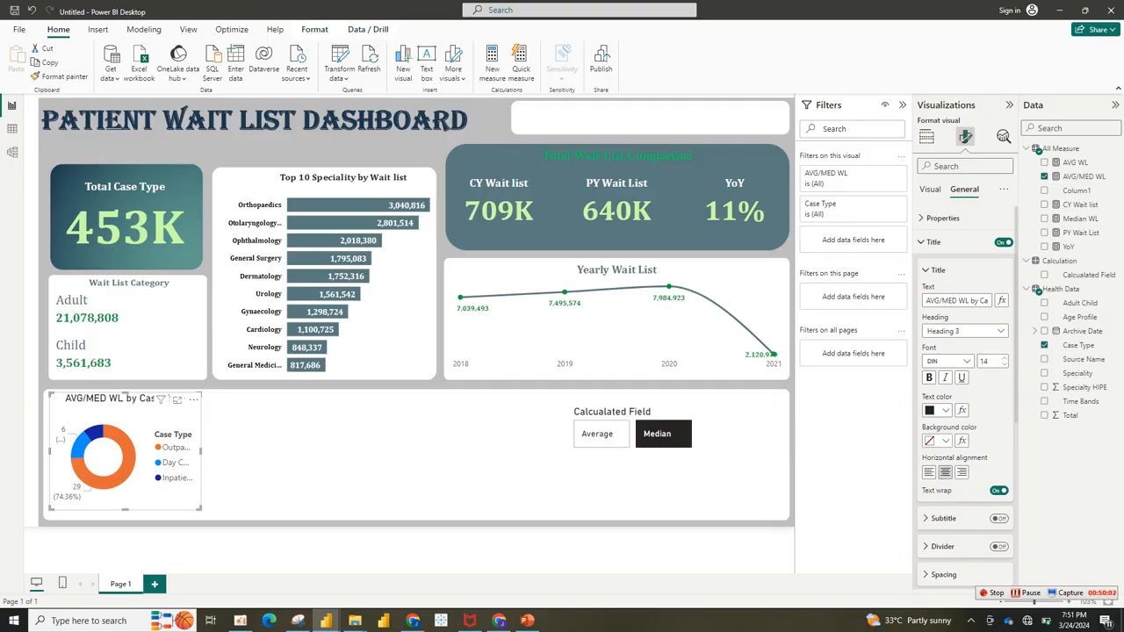
{"action": "left_click", "coordinate": [949, 360]}
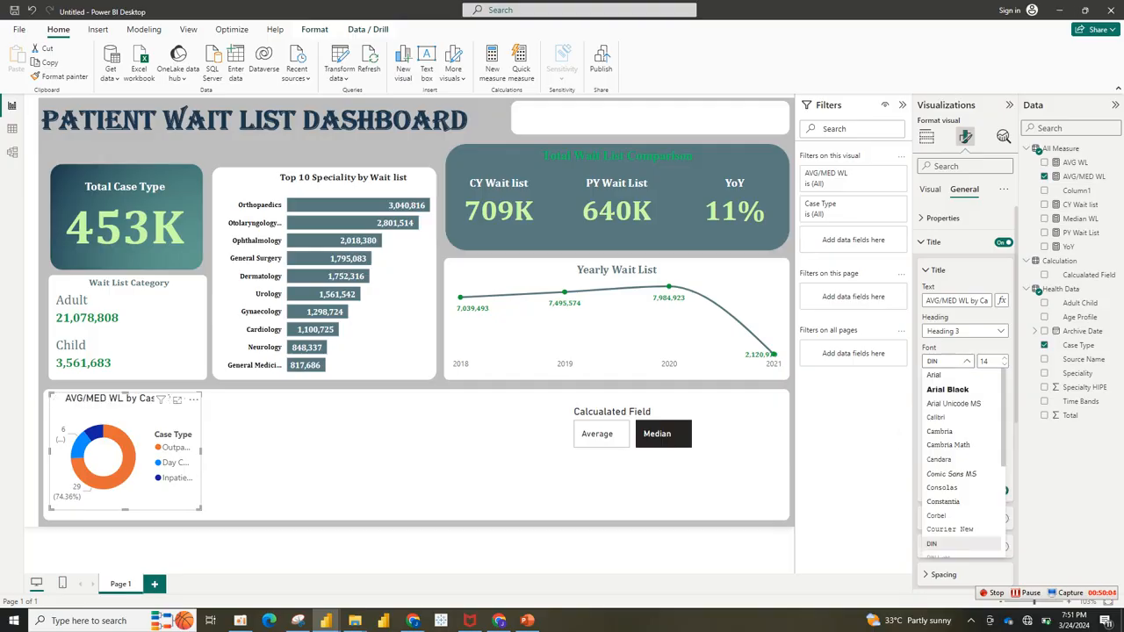
{"action": "left_click", "coordinate": [939, 431]}
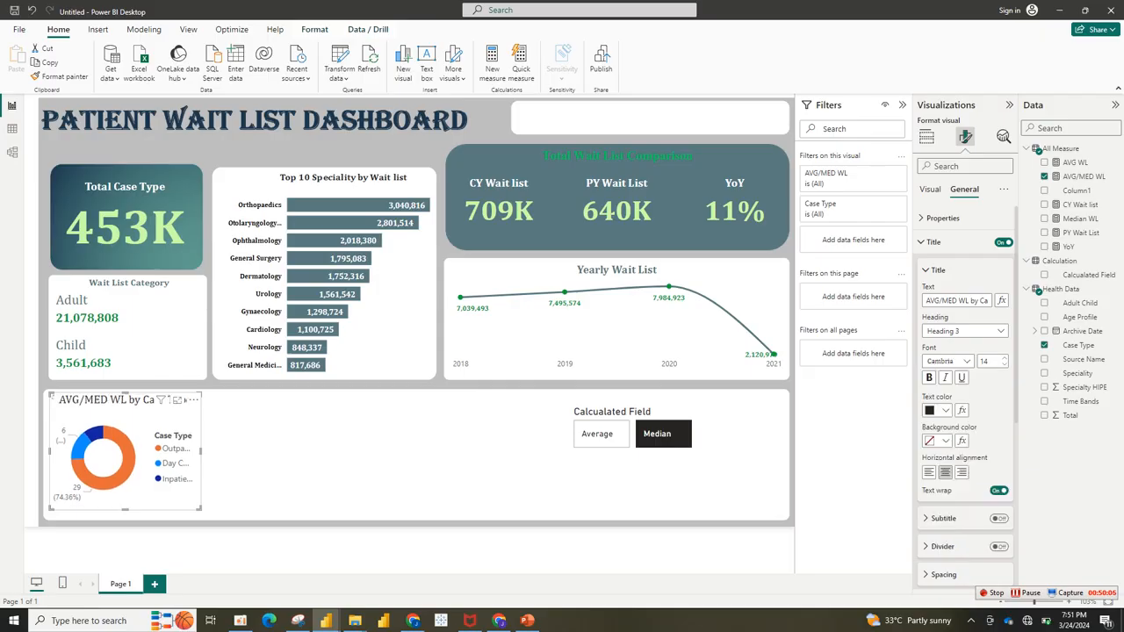
{"action": "left_click", "coordinate": [1004, 364]}
{"action": "left_click", "coordinate": [1005, 364]}
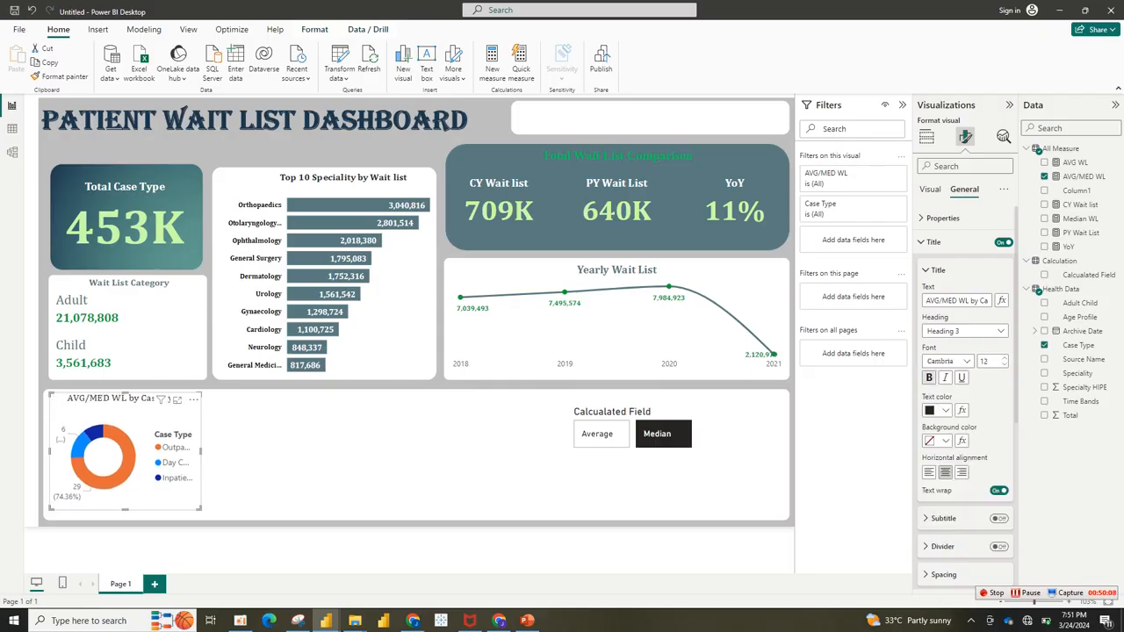
{"action": "left_click", "coordinate": [929, 377]}
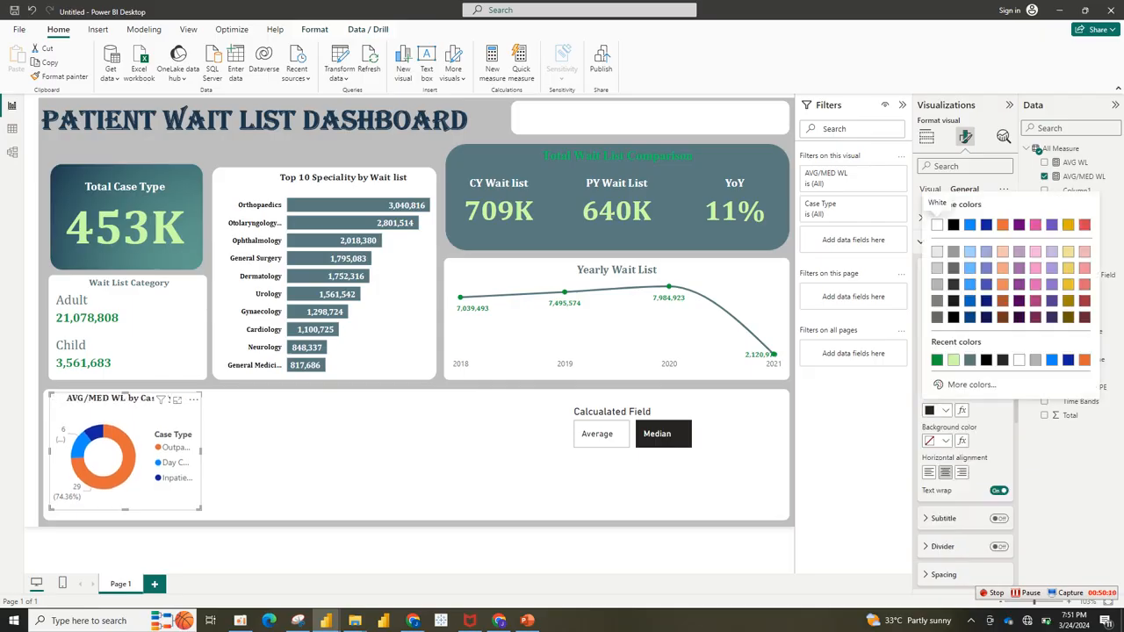
{"action": "left_click", "coordinate": [969, 360]}
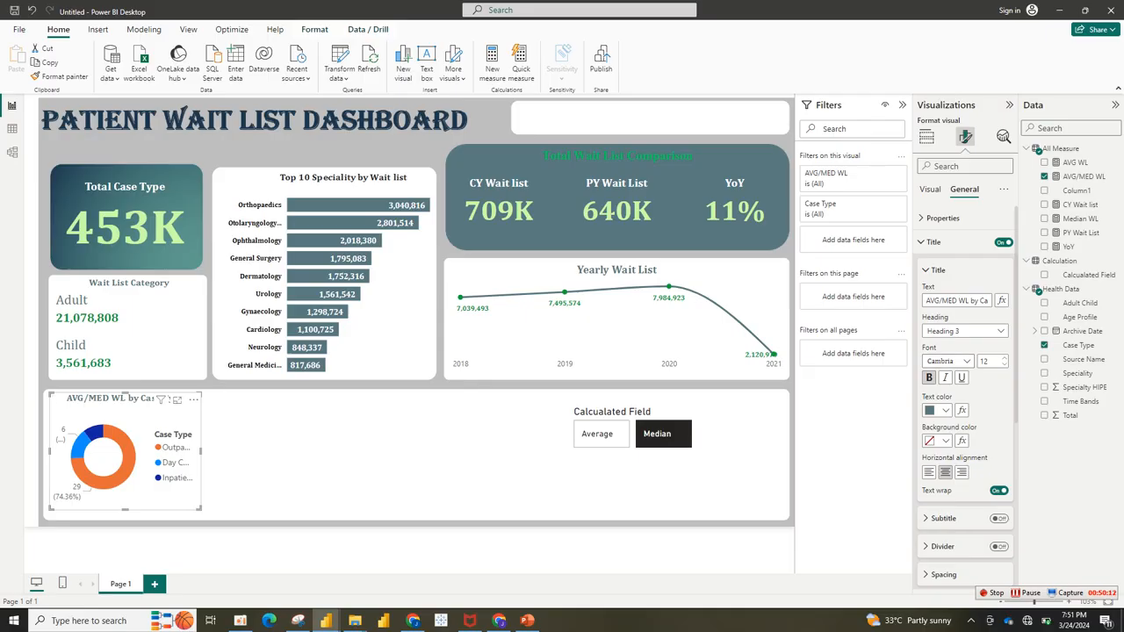
{"action": "left_click_drag", "start_coordinate": [201, 508], "coordinate": [214, 514]}
{"action": "left_click", "coordinate": [933, 242]}
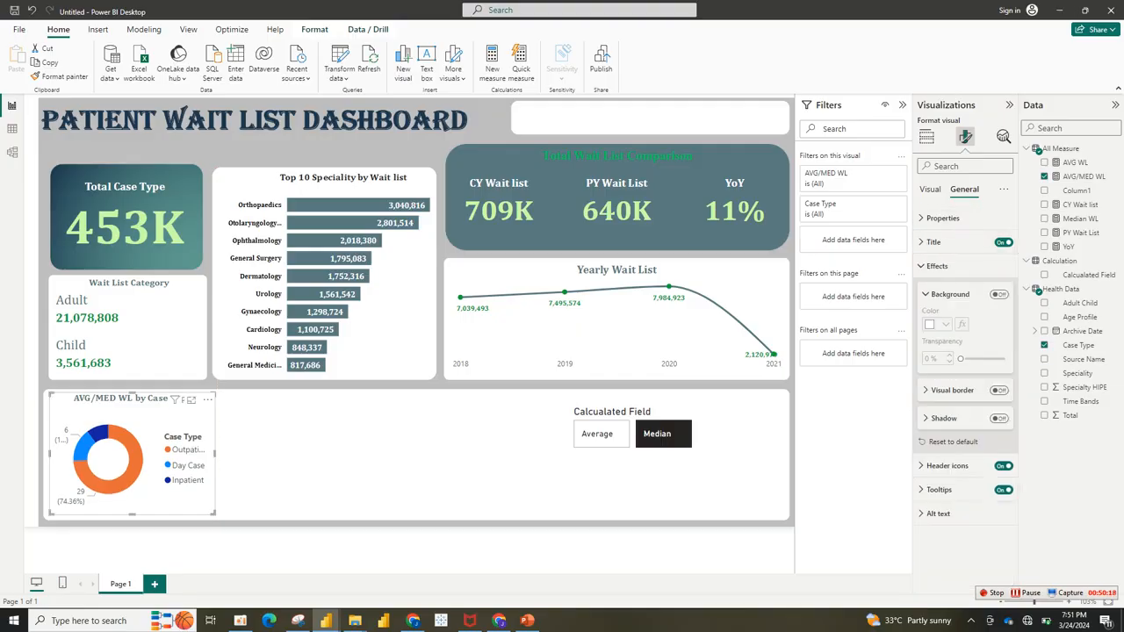
Step: Recolour the donut slices: Day Case green, Inpatient light green and Outpatient slate gray
{"action": "left_click", "coordinate": [930, 189]}
{"action": "left_click", "coordinate": [936, 243]}
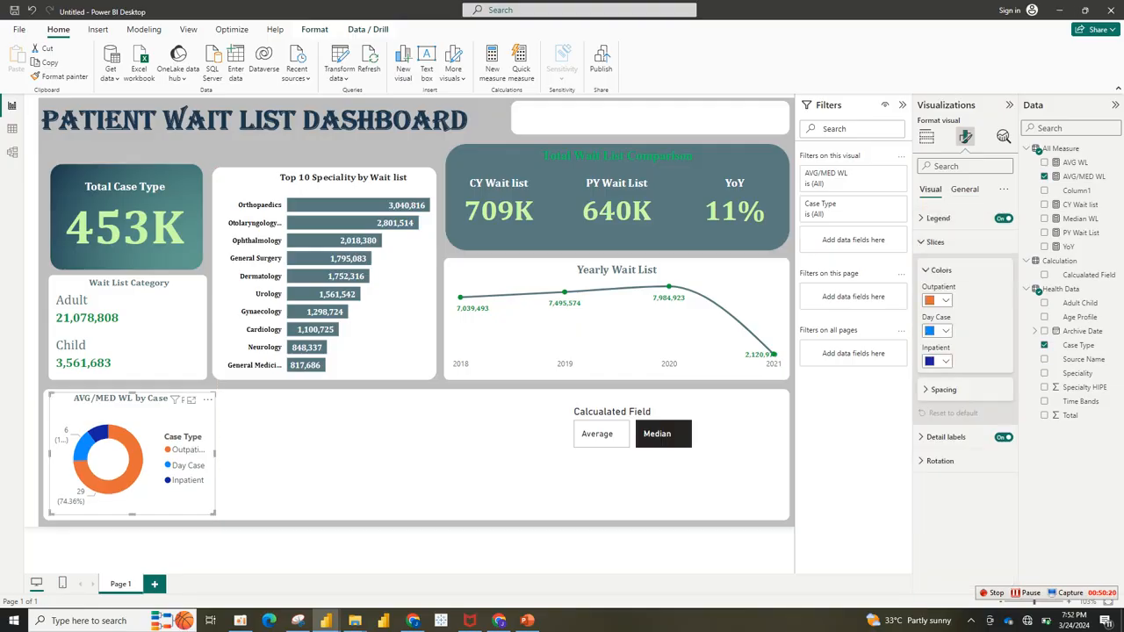
{"action": "left_click", "coordinate": [938, 330]}
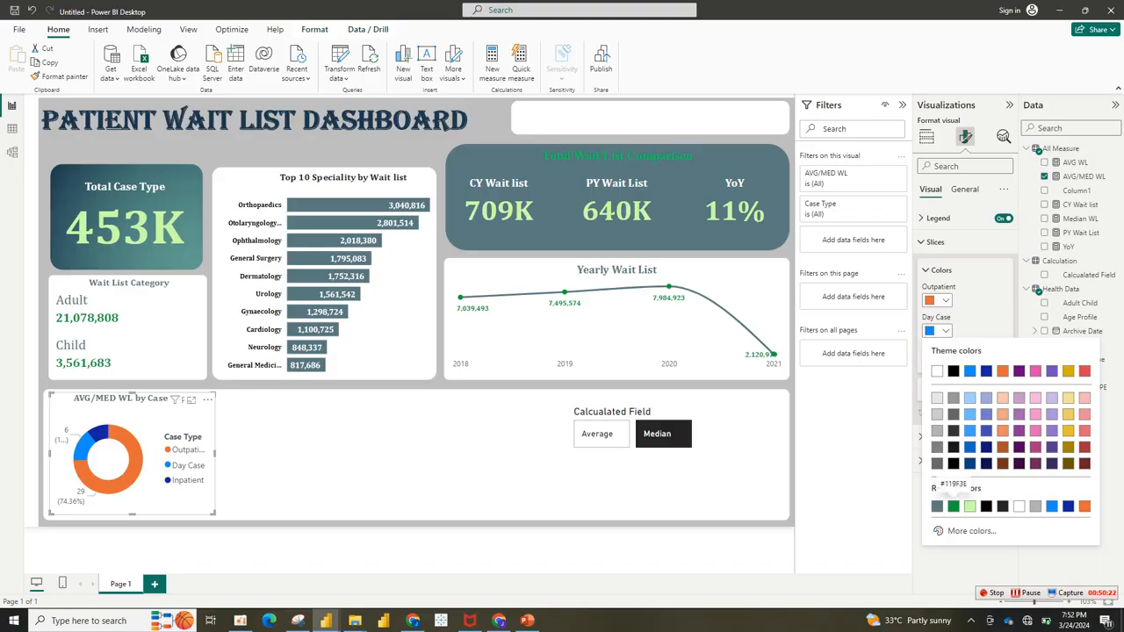
{"action": "left_click", "coordinate": [953, 506]}
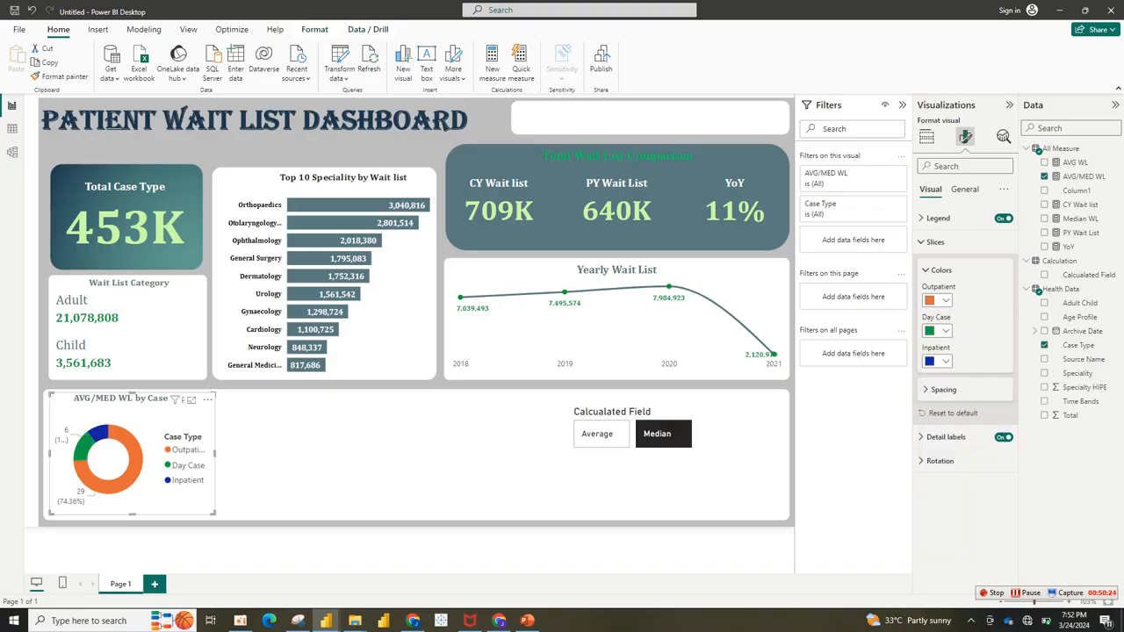
{"action": "left_click", "coordinate": [938, 361]}
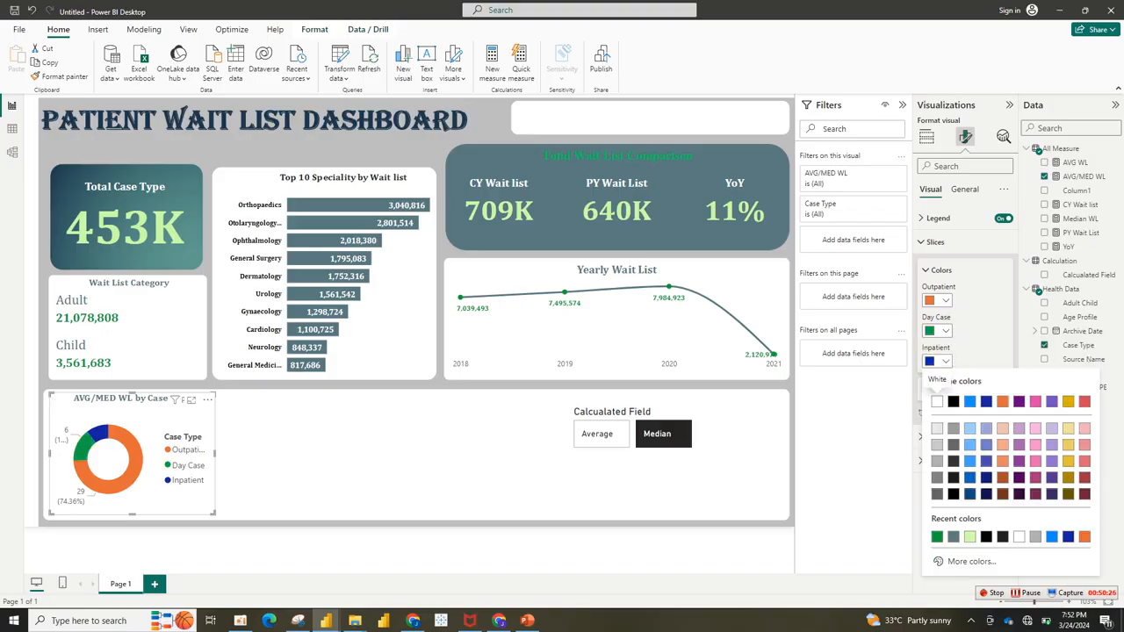
{"action": "left_click", "coordinate": [970, 536]}
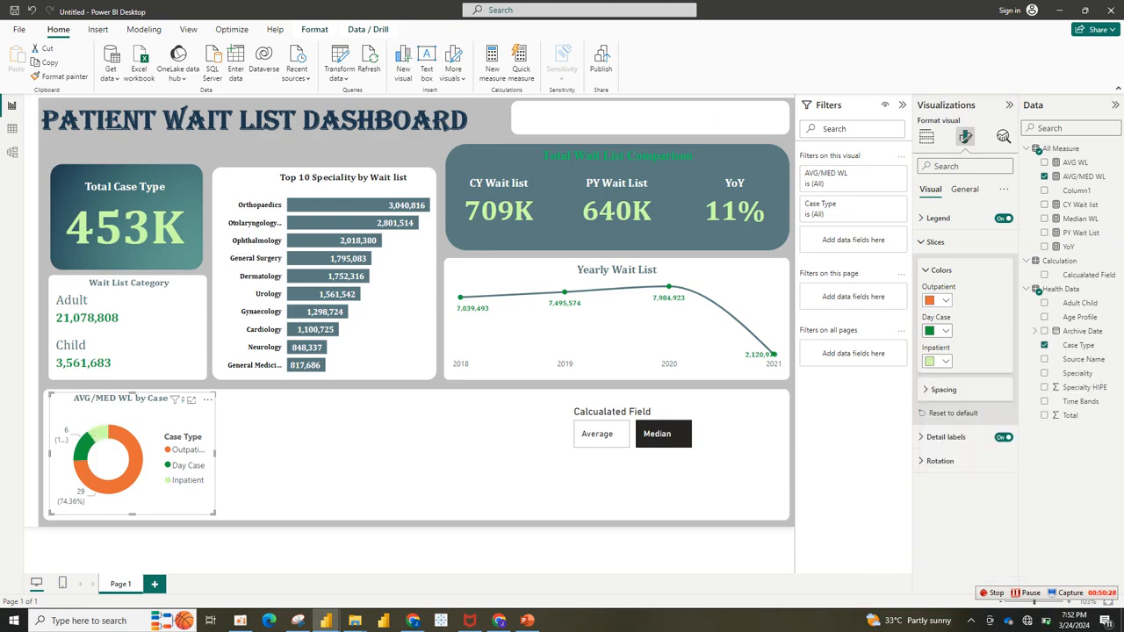
{"action": "left_click", "coordinate": [938, 300]}
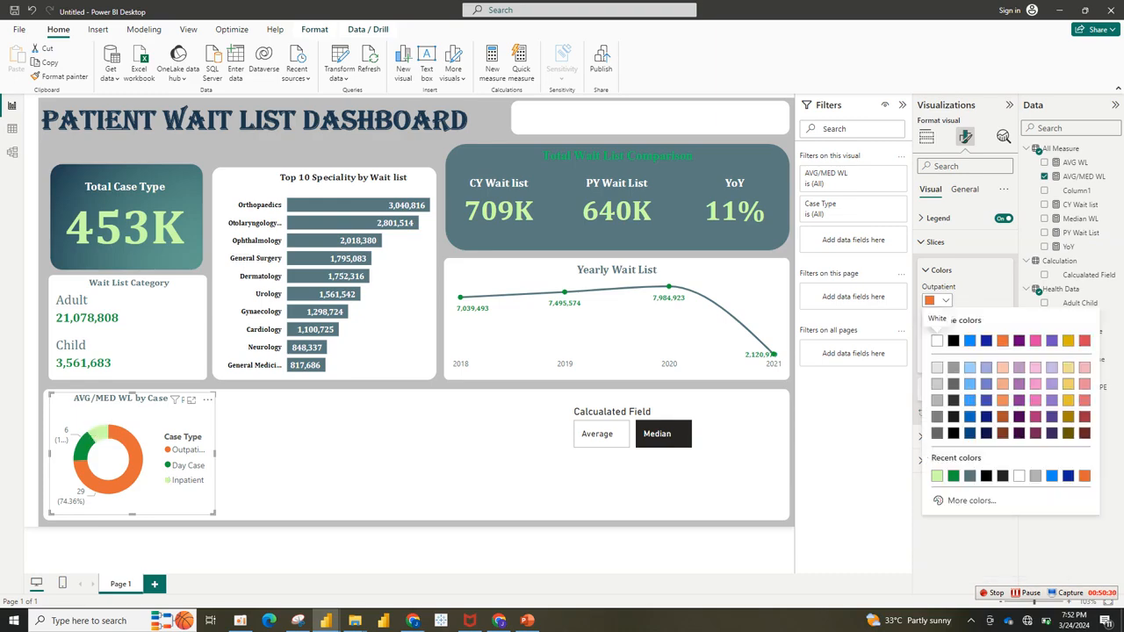
{"action": "left_click", "coordinate": [969, 475]}
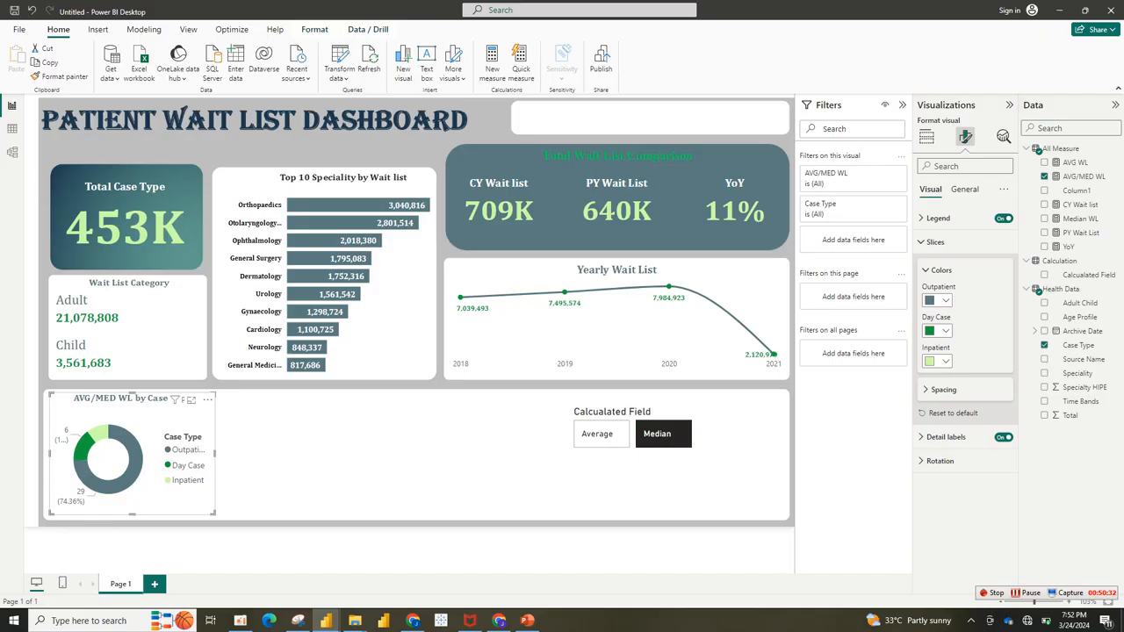
{"action": "left_click", "coordinate": [939, 269]}
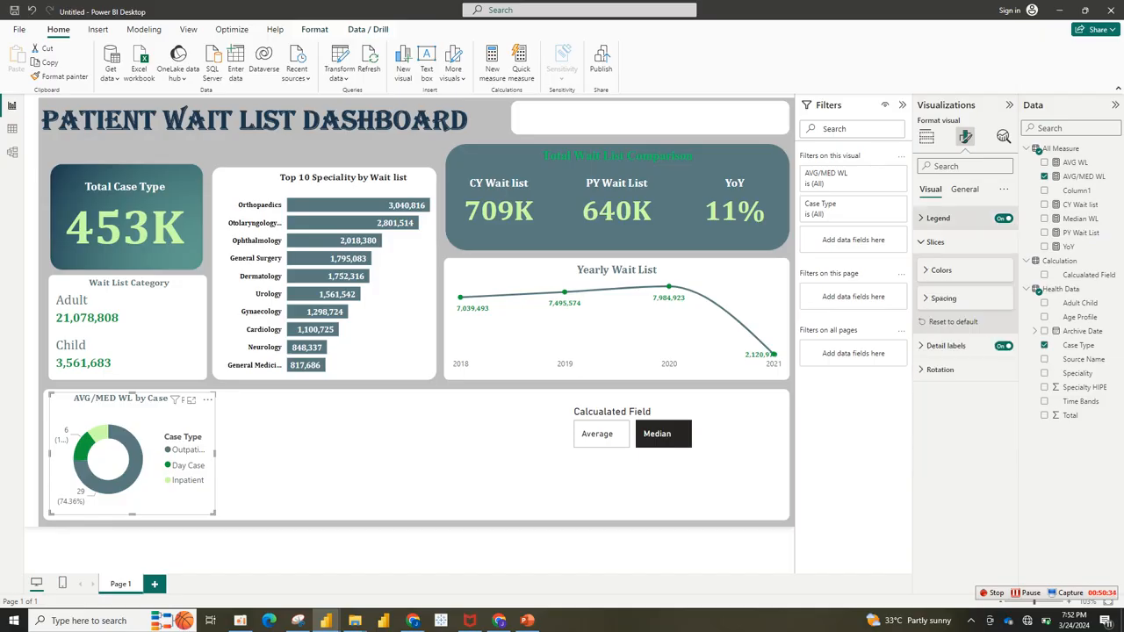
Step: Remove the donut chart's legend title and place the legend at Bottom center
{"action": "left_click", "coordinate": [1003, 218]}
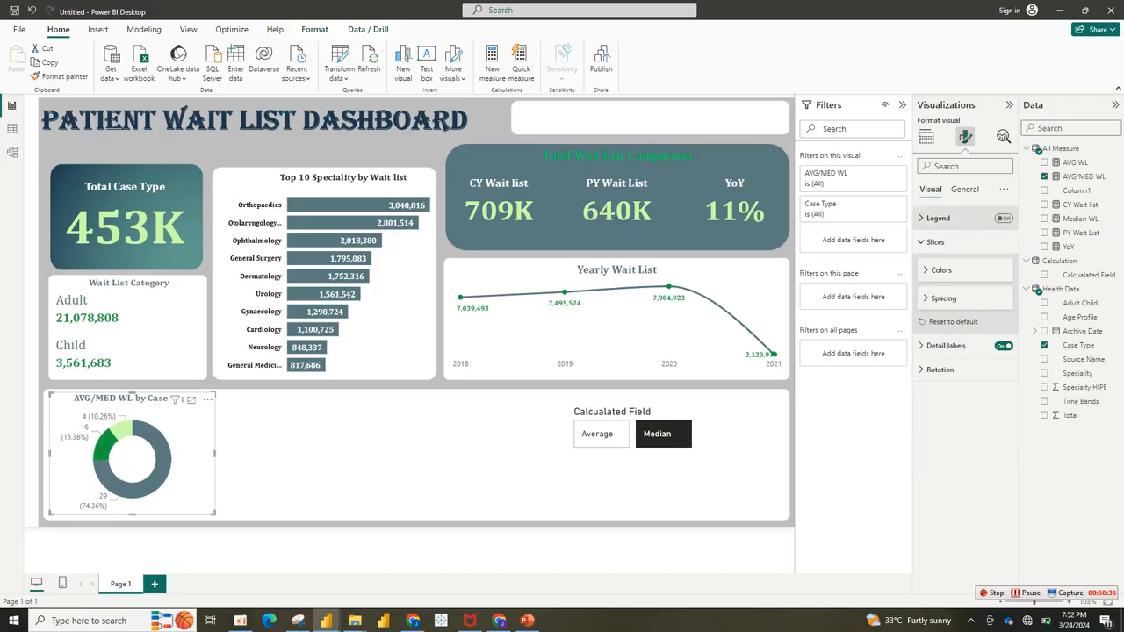
{"action": "left_click", "coordinate": [1003, 218]}
{"action": "left_click", "coordinate": [998, 333]}
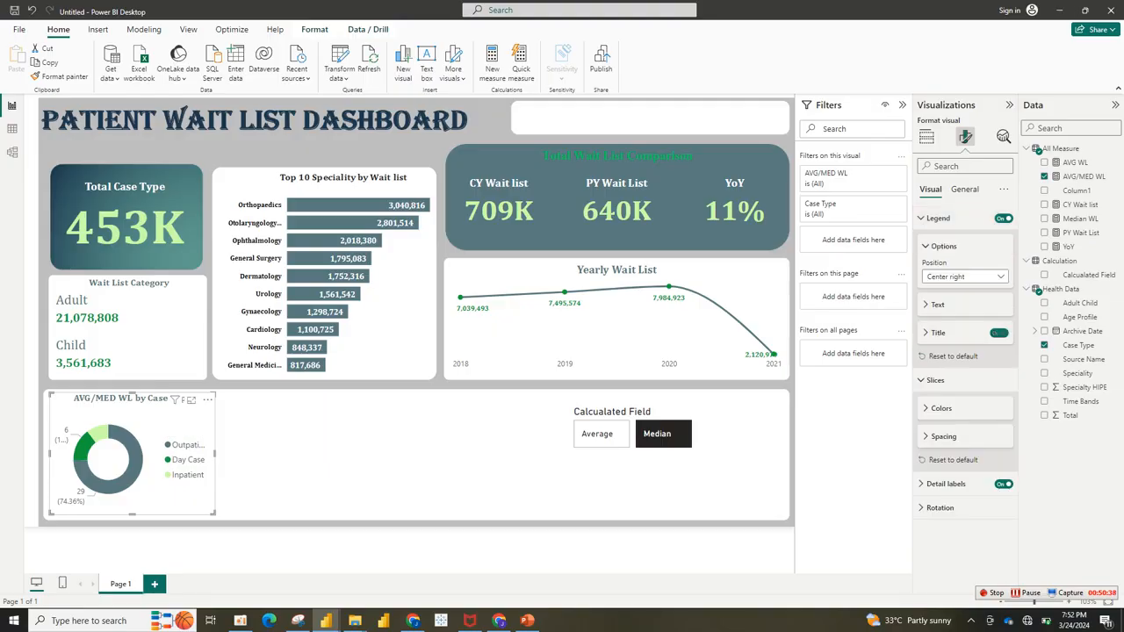
{"action": "left_click", "coordinate": [964, 276]}
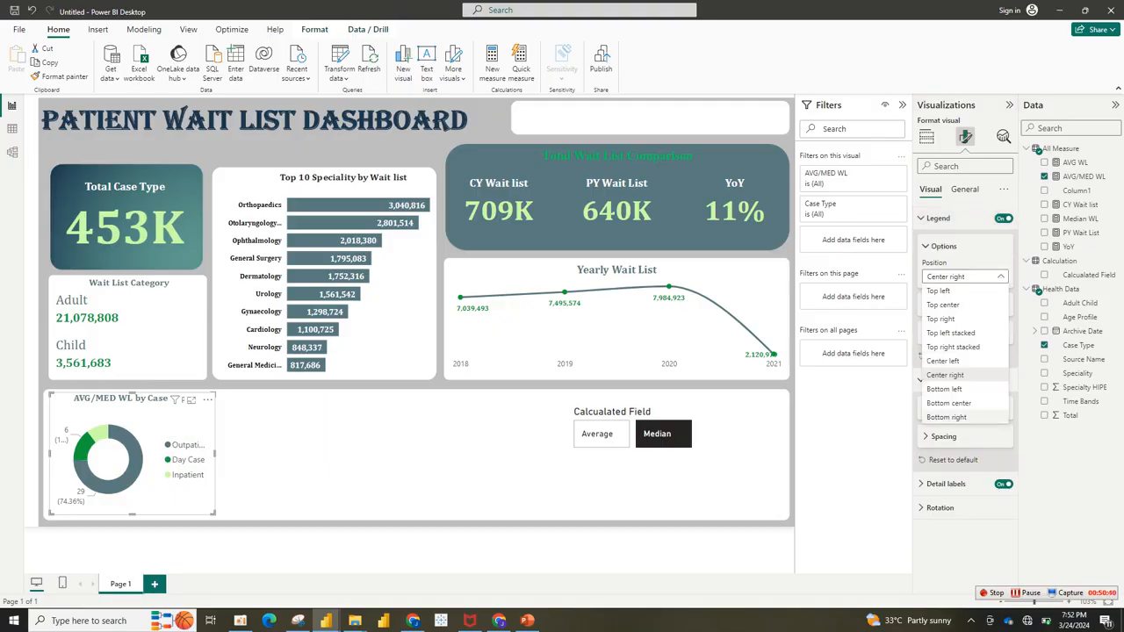
{"action": "left_click", "coordinate": [948, 403]}
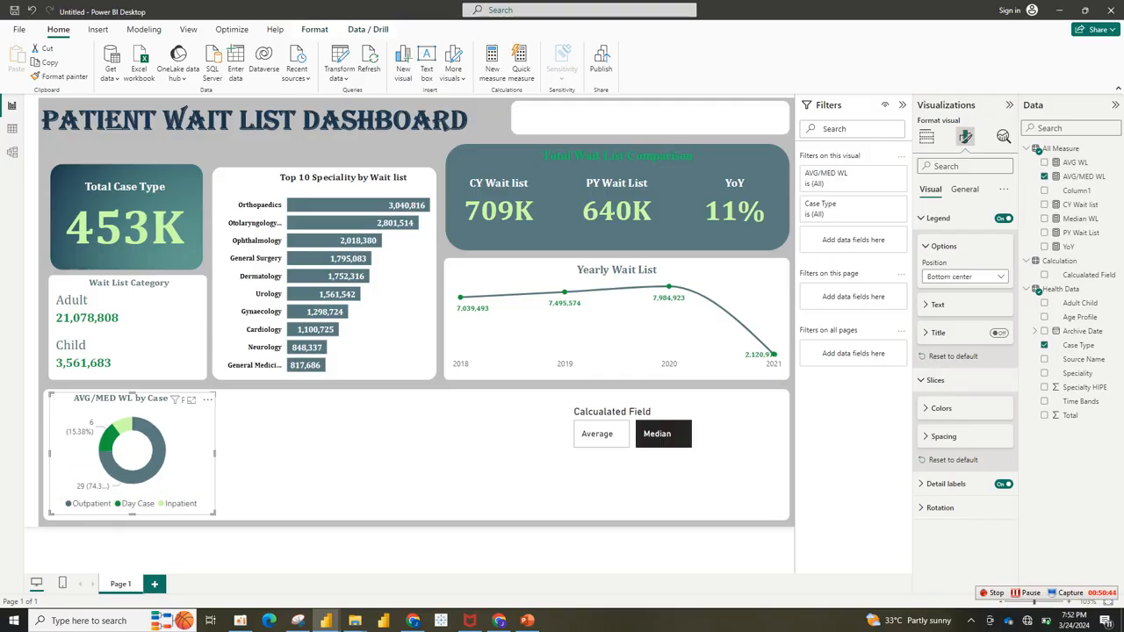
Step: Format the donut chart's legend text as bold slate gray Cambria at size 9
{"action": "left_click", "coordinate": [938, 304]}
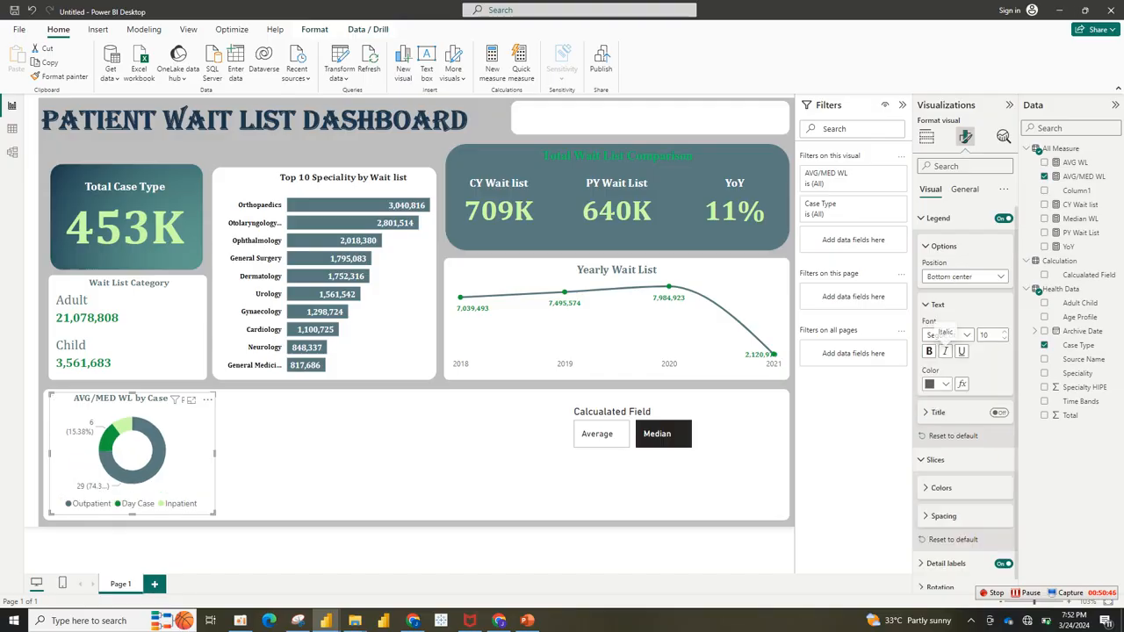
{"action": "left_click", "coordinate": [932, 385]}
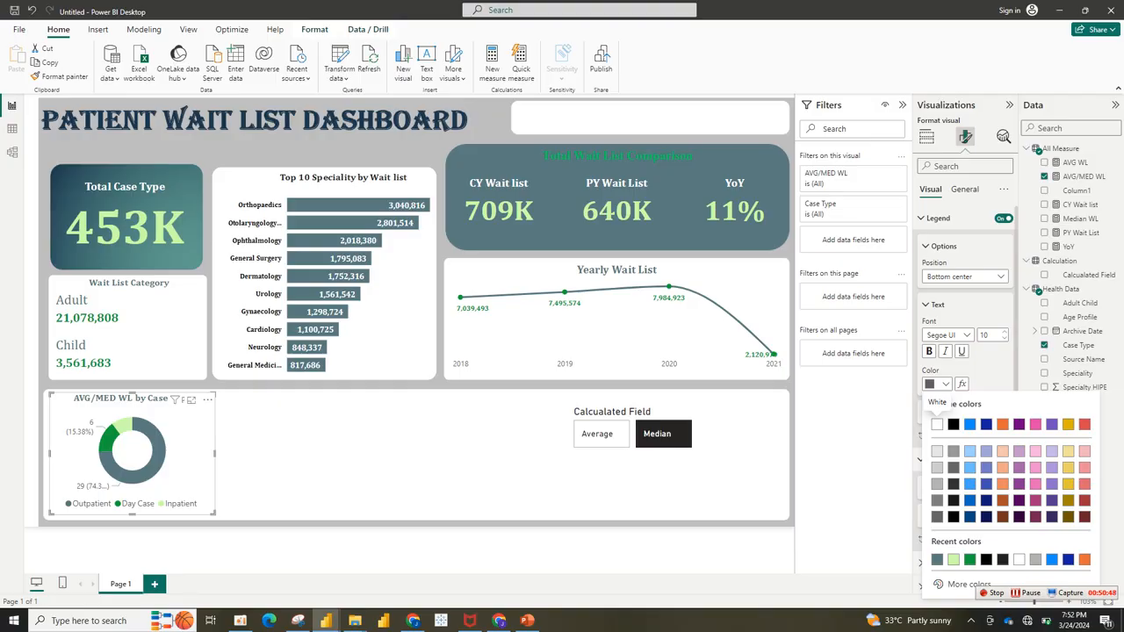
{"action": "left_click", "coordinate": [937, 559]}
{"action": "left_click", "coordinate": [929, 351]}
{"action": "left_click", "coordinate": [949, 335]}
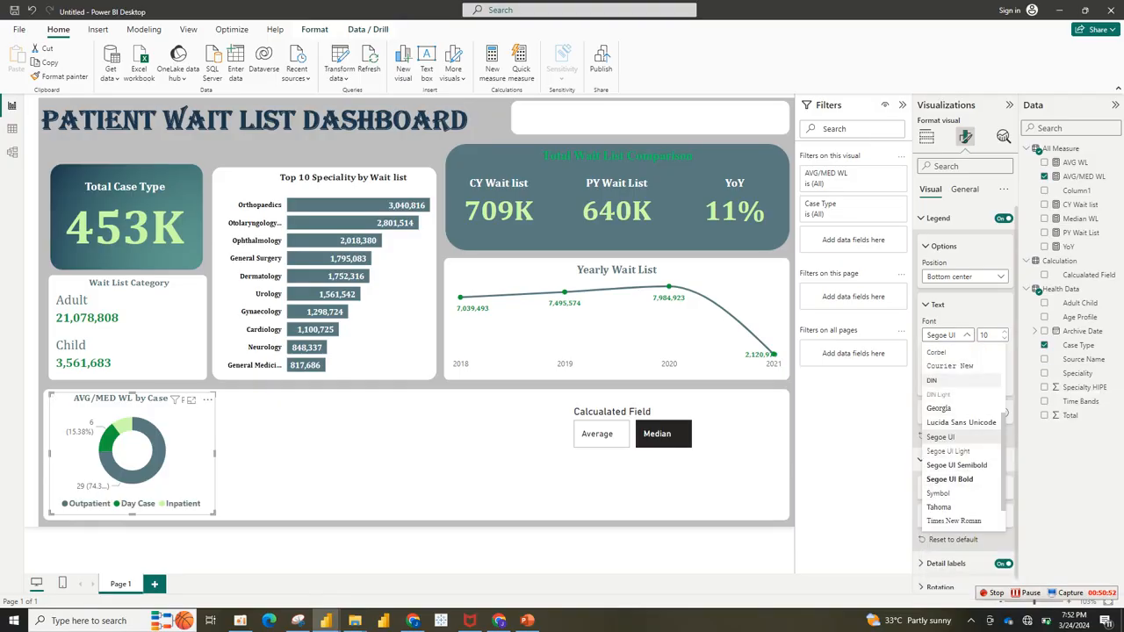
{"action": "scroll", "coordinate": [957, 395], "scroll_direction": "up", "scroll_amount": 3}
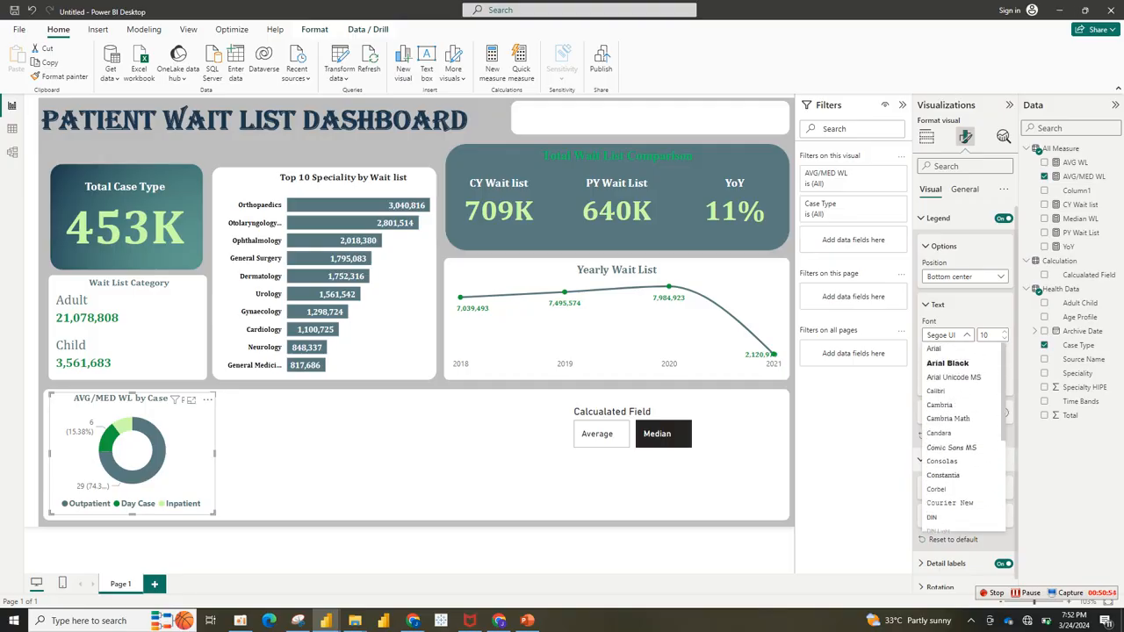
{"action": "left_click", "coordinate": [939, 404]}
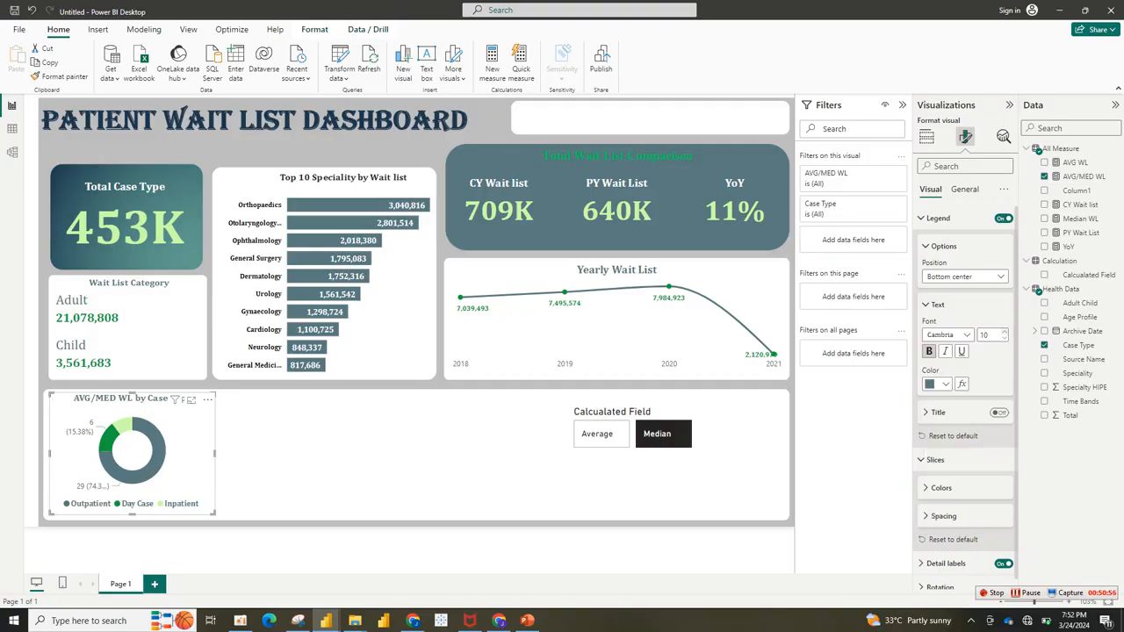
{"action": "left_click", "coordinate": [1003, 332]}
{"action": "left_click", "coordinate": [1004, 338]}
{"action": "left_click", "coordinate": [1003, 338]}
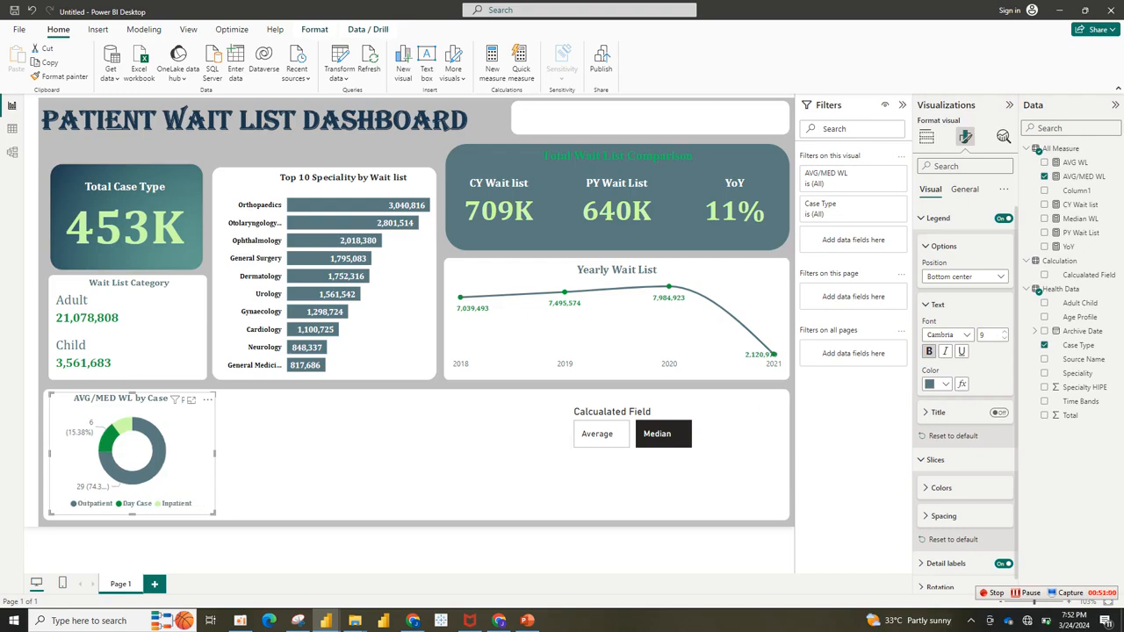
{"action": "left_click", "coordinate": [944, 247]}
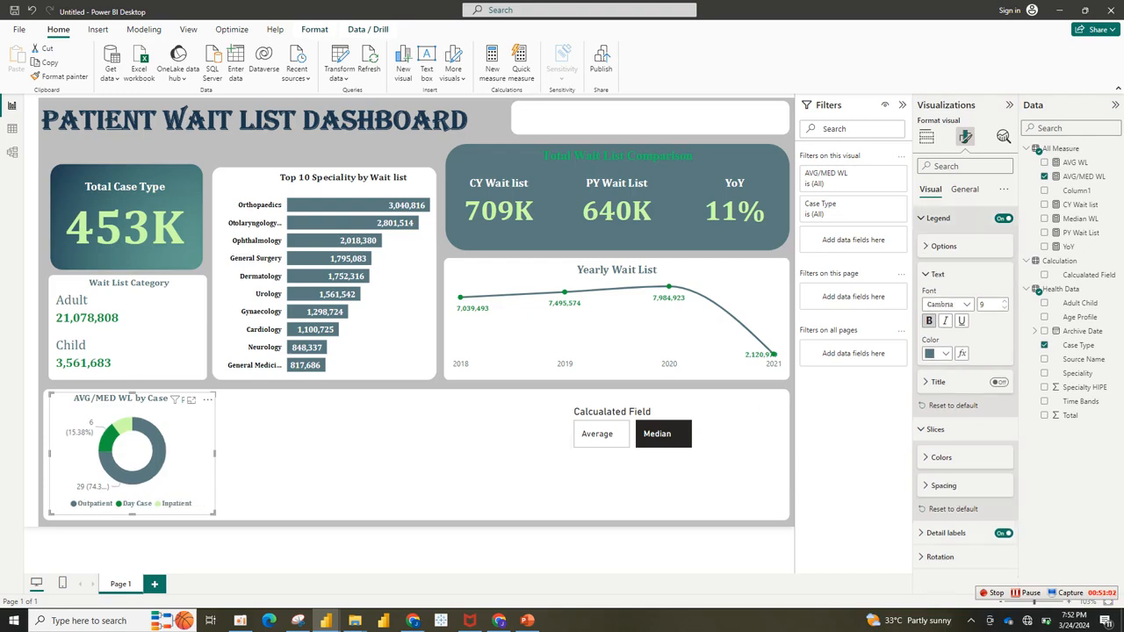
Step: Show only Percent of total in the donut chart's detail labels, using bold Cambria text
{"action": "left_click", "coordinate": [938, 218]}
{"action": "left_click", "coordinate": [946, 346]}
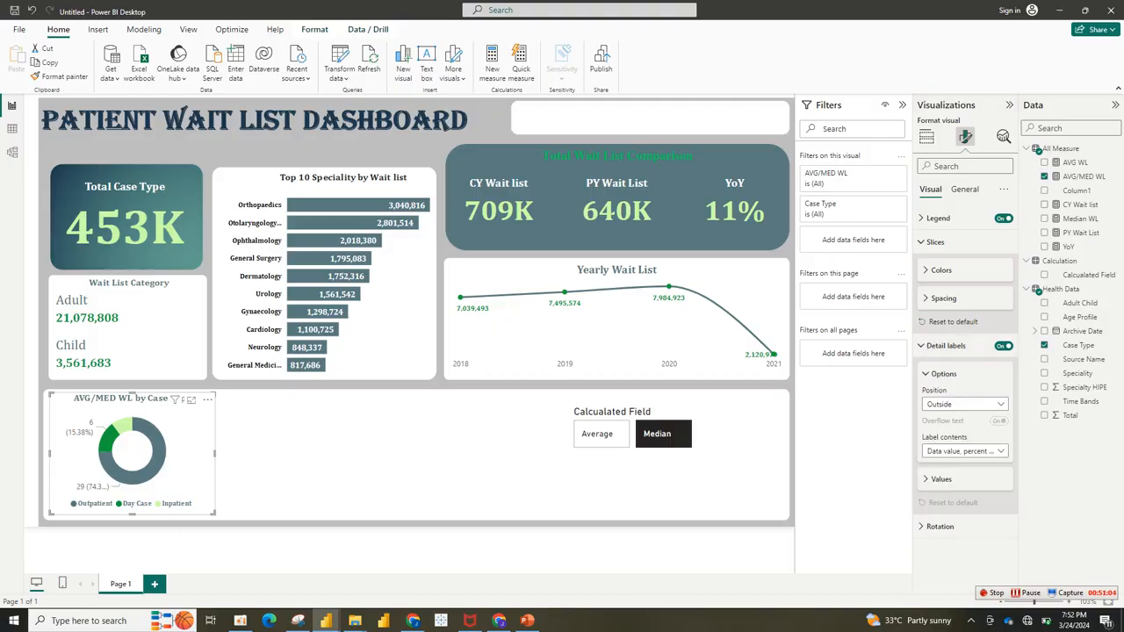
{"action": "left_click", "coordinate": [964, 450]}
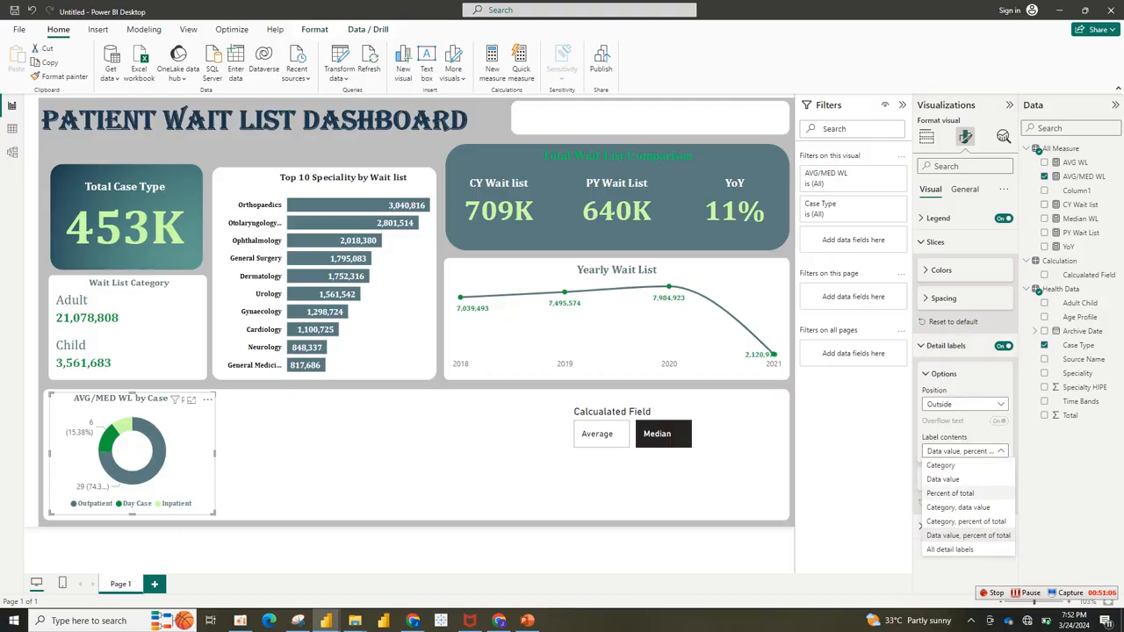
{"action": "left_click", "coordinate": [950, 493]}
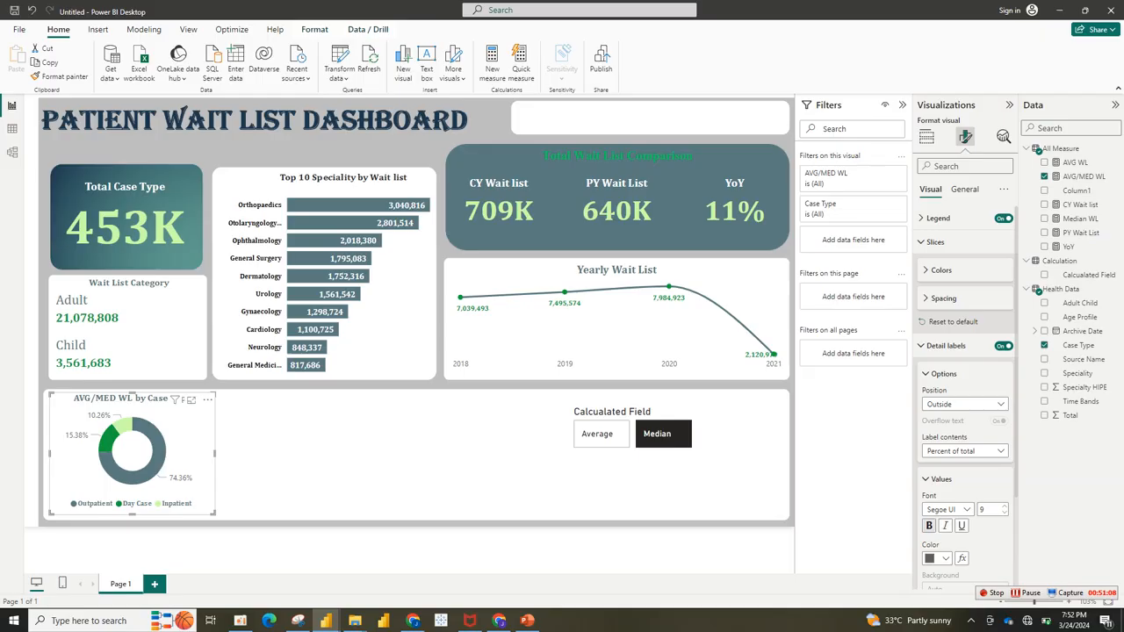
{"action": "left_click", "coordinate": [945, 509]}
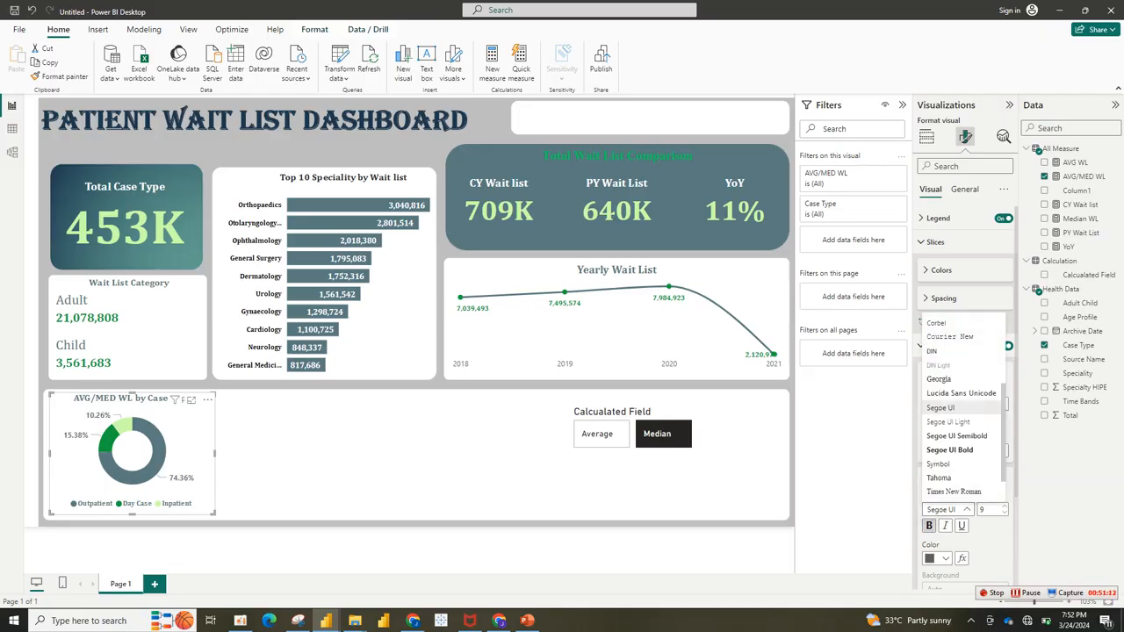
{"action": "scroll", "coordinate": [956, 378], "scroll_direction": "up", "scroll_amount": 3}
{"action": "left_click", "coordinate": [940, 376]}
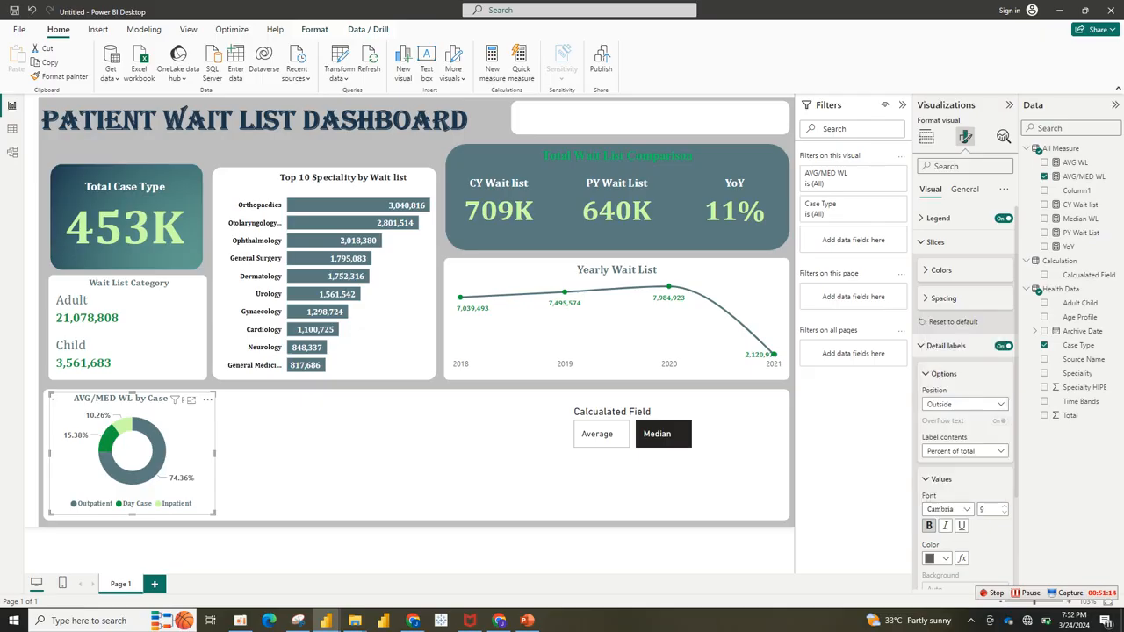
{"action": "scroll", "coordinate": [964, 395], "scroll_direction": "down", "scroll_amount": 3}
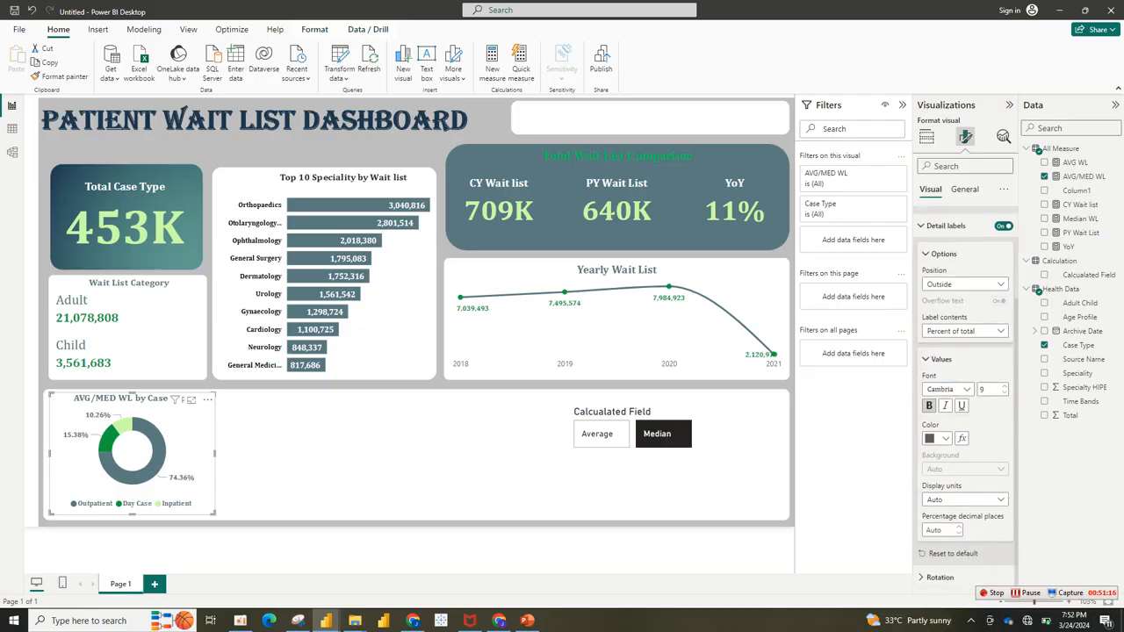
Step: Set the donut's detail labels to 0 percentage decimal places, font size 11 and slate gray
{"action": "left_click", "coordinate": [964, 499]}
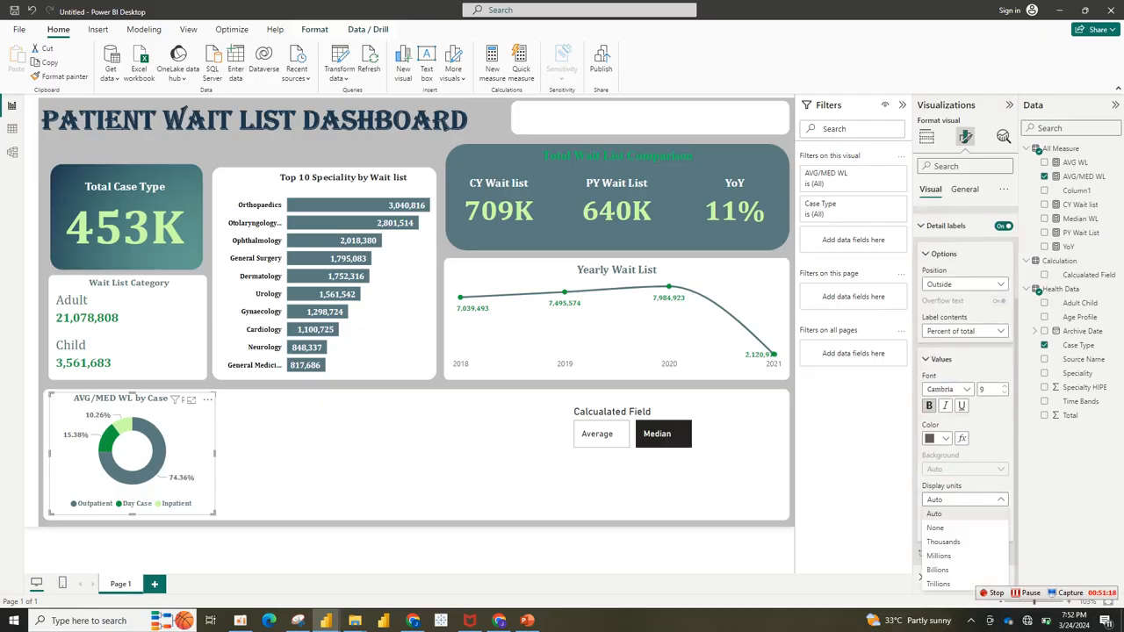
{"action": "left_click", "coordinate": [964, 500]}
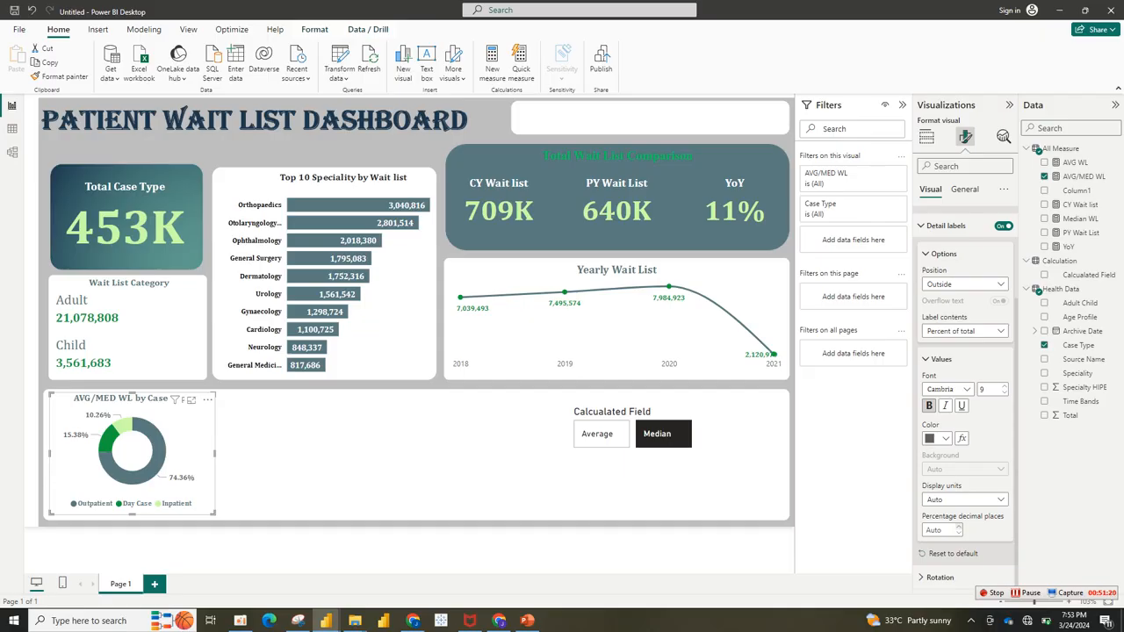
{"action": "left_click", "coordinate": [959, 532]}
{"action": "left_click", "coordinate": [1004, 387]}
{"action": "left_click", "coordinate": [1004, 387]}
{"action": "left_click", "coordinate": [936, 438]}
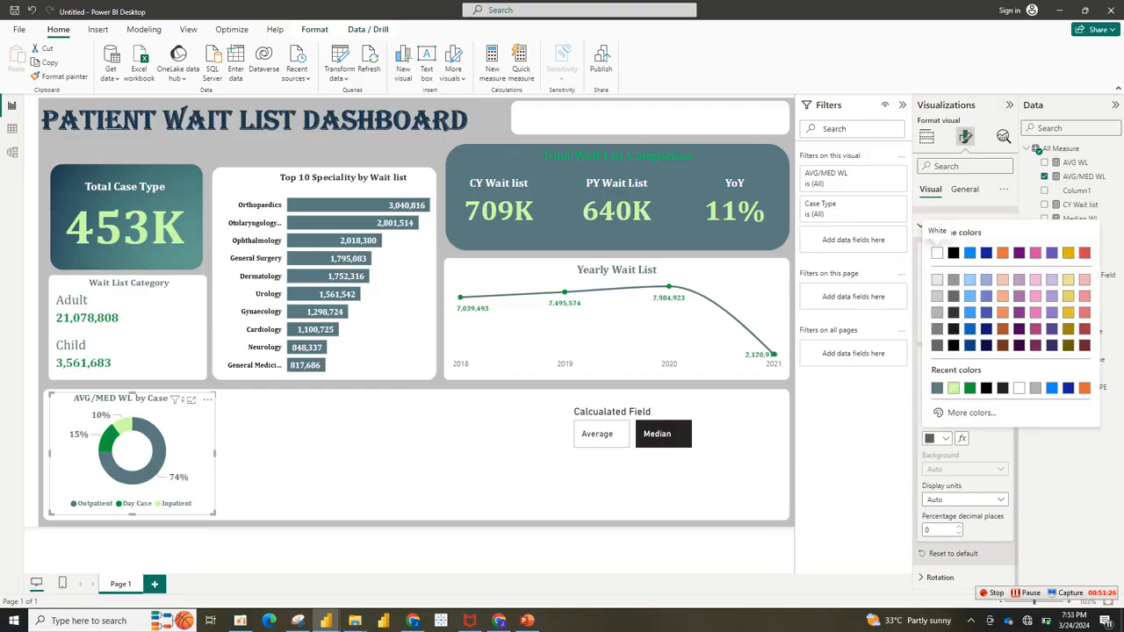
{"action": "left_click", "coordinate": [969, 388]}
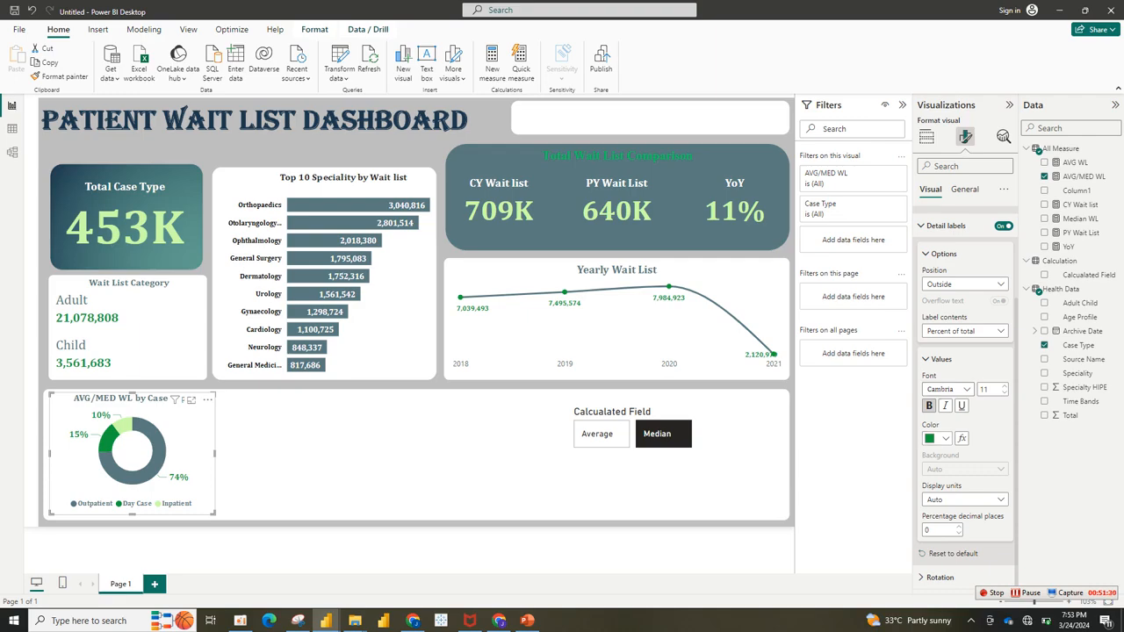
{"action": "left_click", "coordinate": [939, 438]}
{"action": "left_click", "coordinate": [953, 388]}
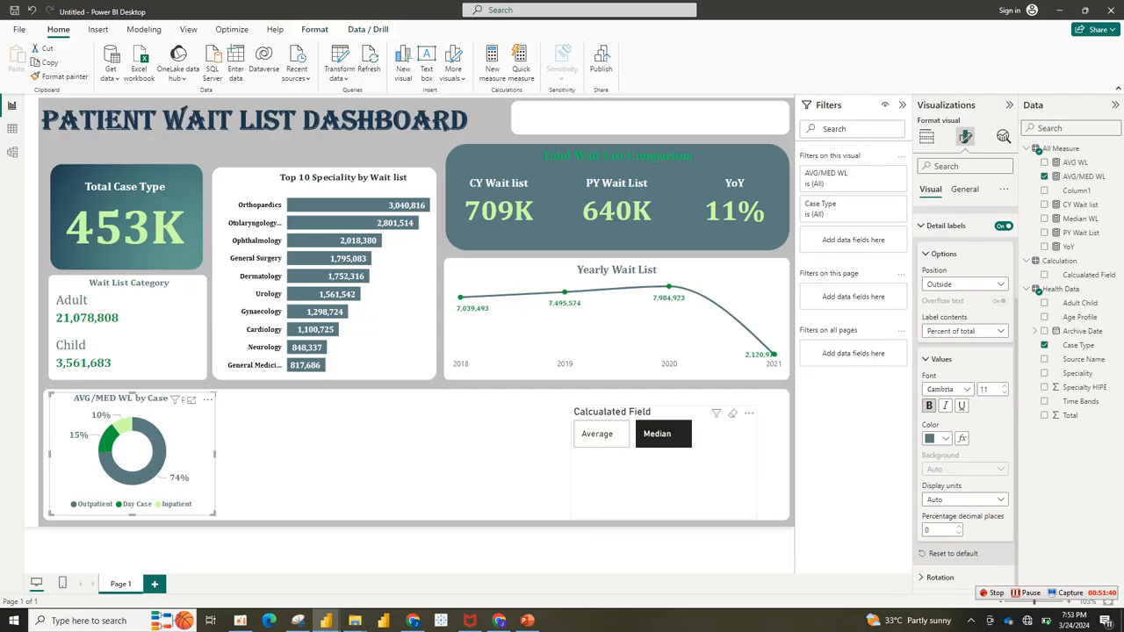
Step: Switch the Calcualated Field slicer between Average and Median to check how the donut chart responds
{"action": "left_click", "coordinate": [597, 433]}
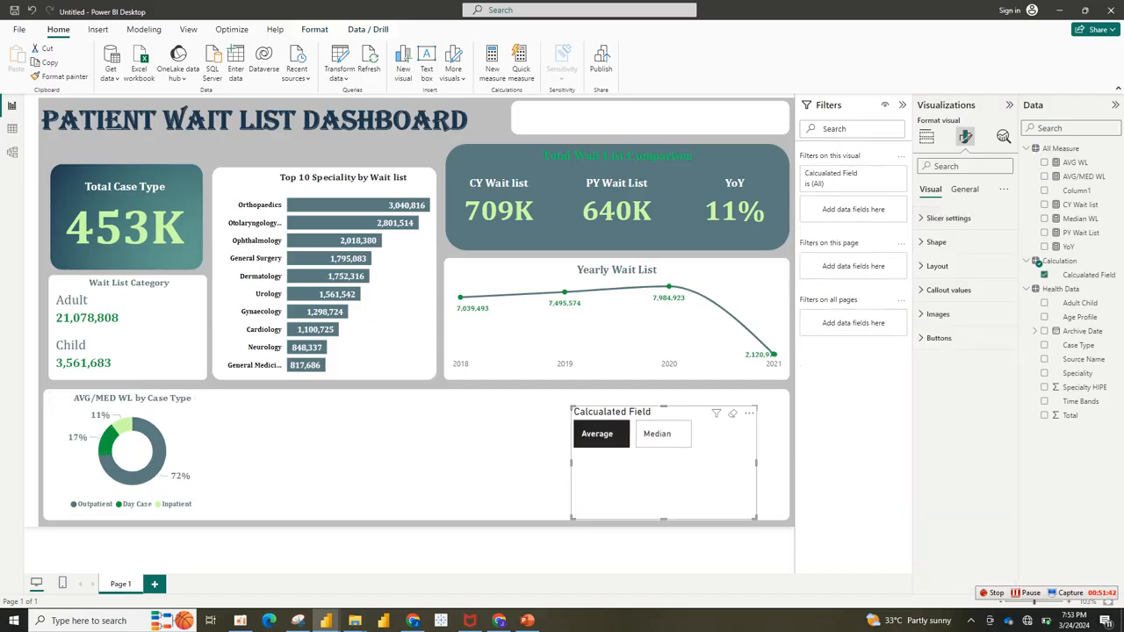
{"action": "left_click", "coordinate": [663, 434]}
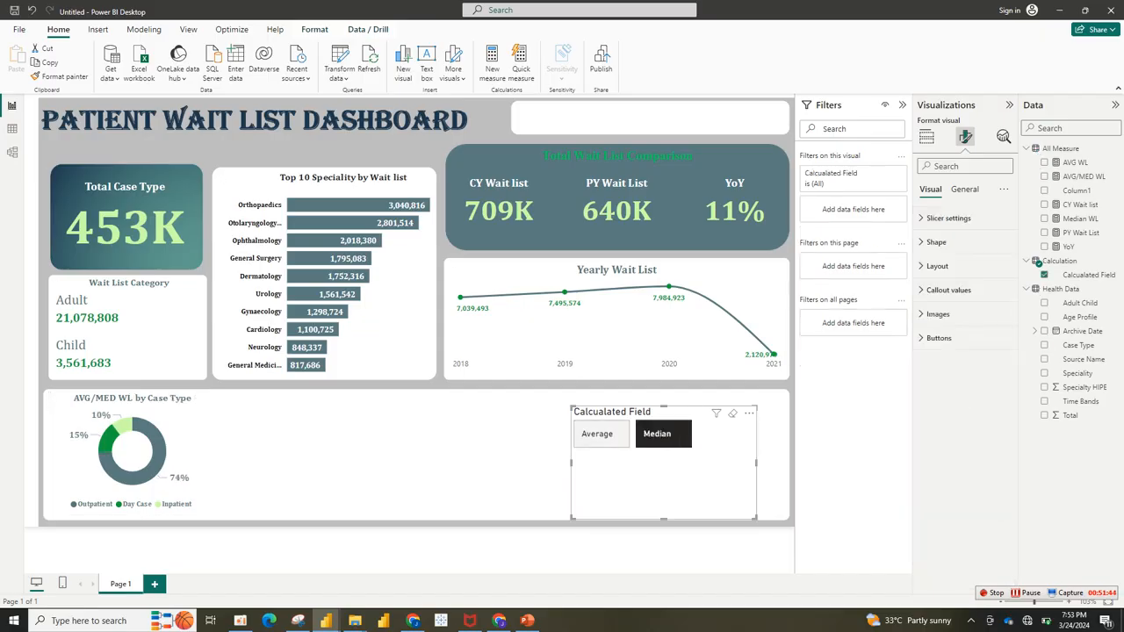
{"action": "left_click", "coordinate": [600, 434]}
{"action": "left_click", "coordinate": [663, 433]}
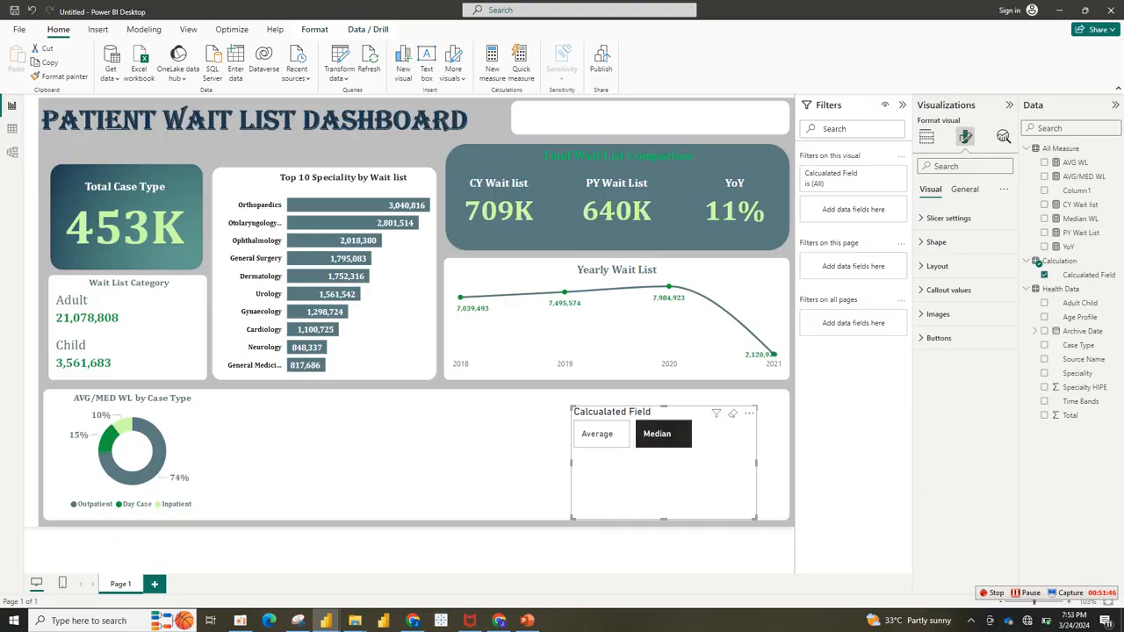
Step: Narrow the Calcualated Field slicer from its inner side, and check the layout against the finished health report
{"action": "left_click_drag", "start_coordinate": [573, 407], "coordinate": [637, 411]}
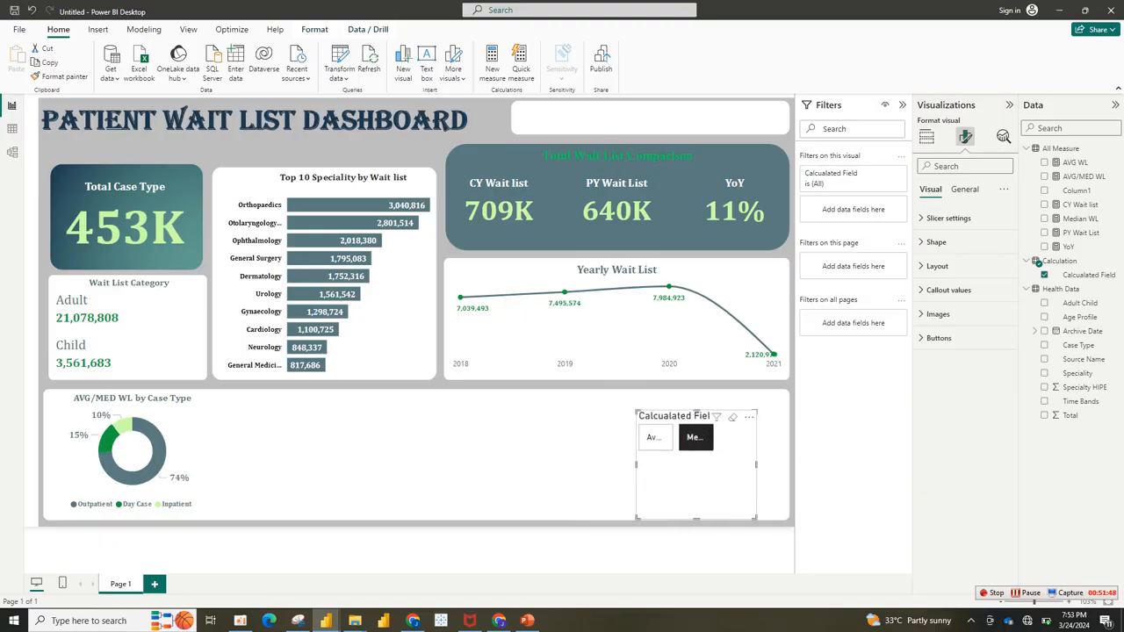
{"action": "mouse_move", "coordinate": [325, 619]}
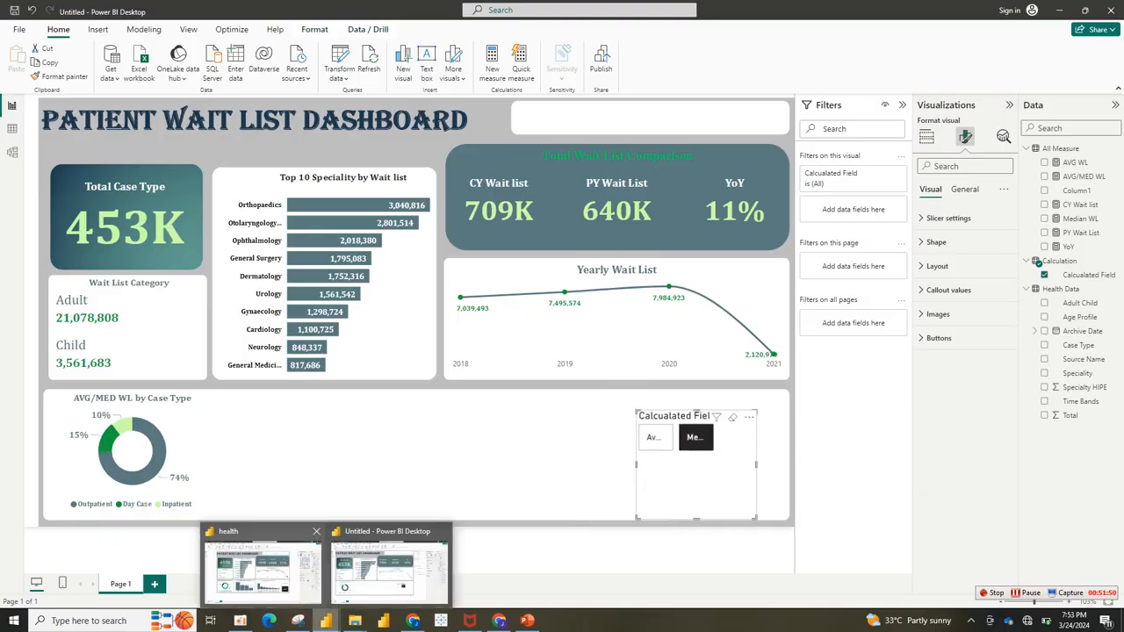
{"action": "left_click", "coordinate": [260, 566]}
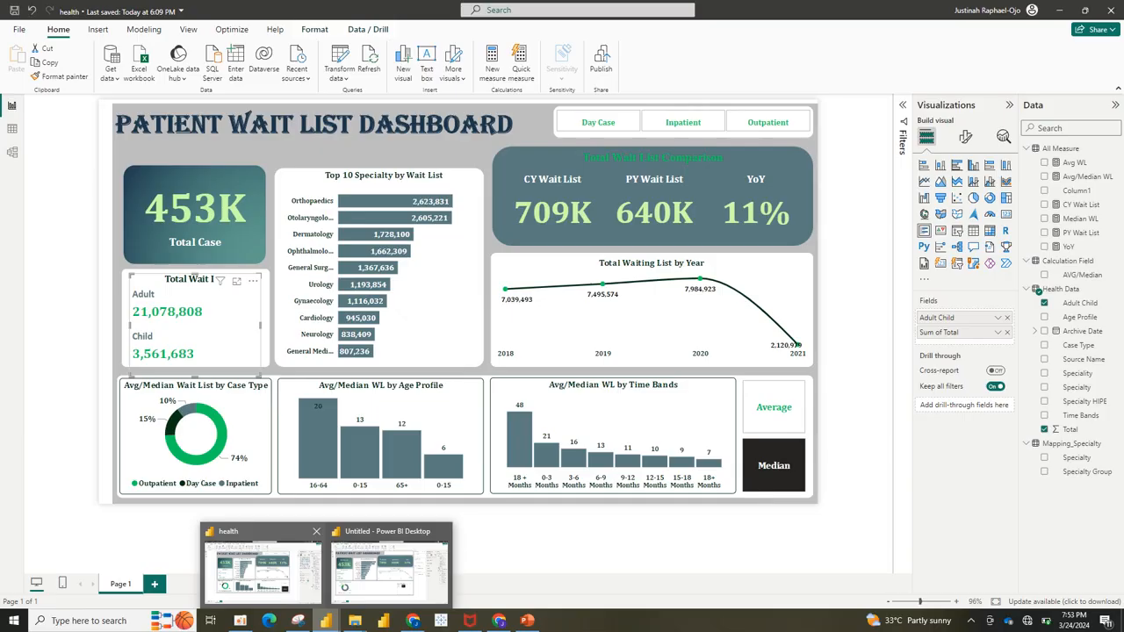
{"action": "left_click", "coordinate": [389, 567]}
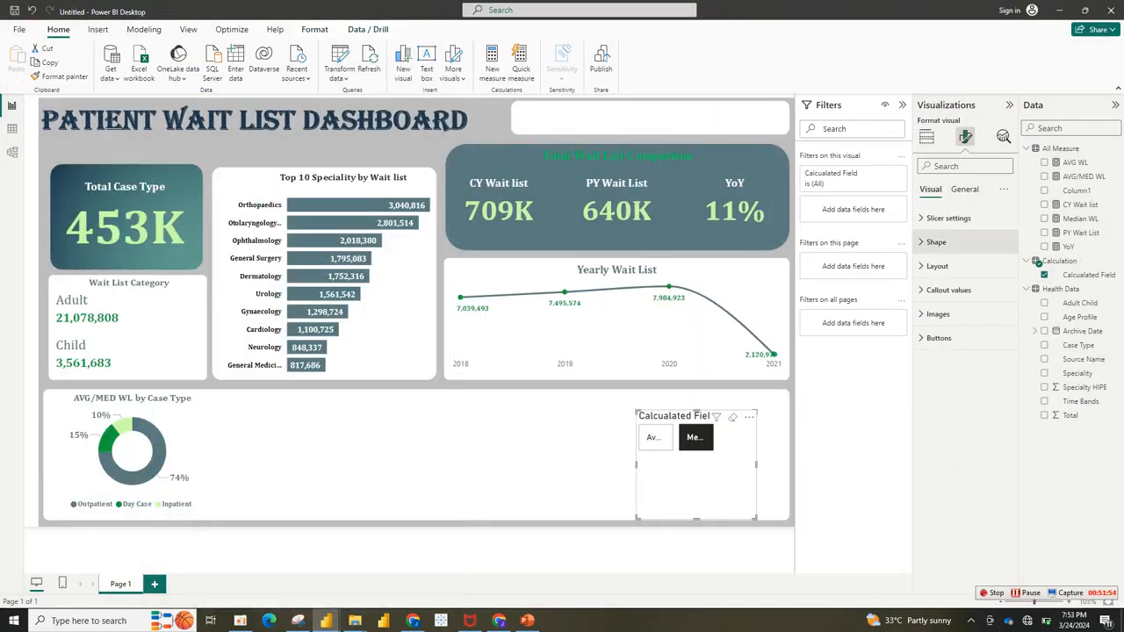
Step: Add a clustered column chart beside the donut, with Age Profile on the X-axis and AVG/MED WL on the Y-axis
{"action": "left_click", "coordinate": [457, 457]}
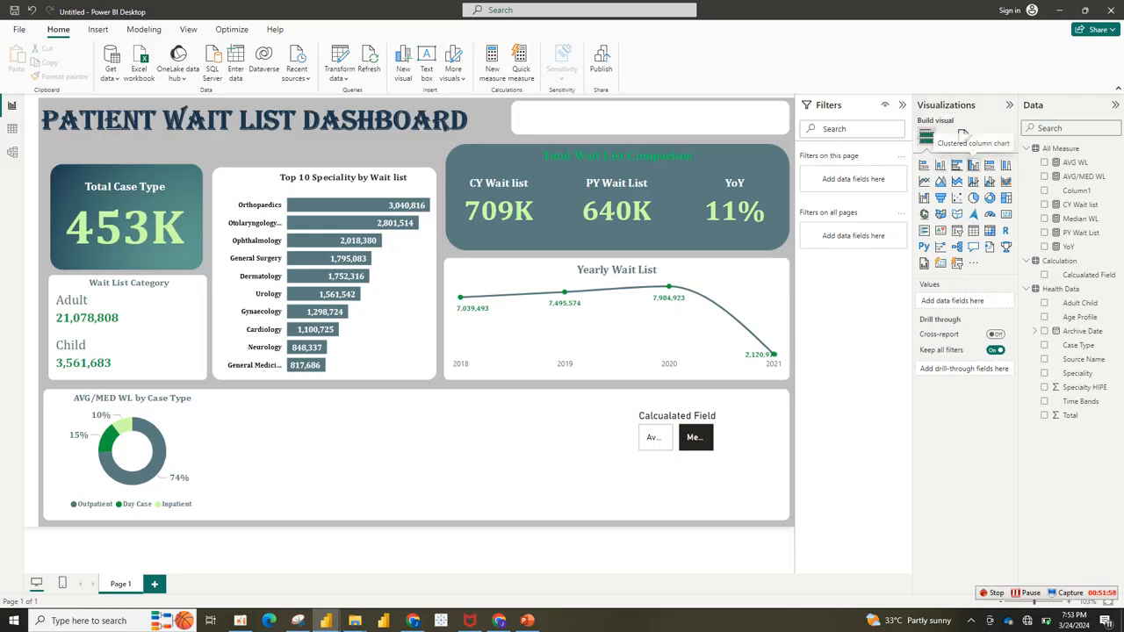
{"action": "left_click", "coordinate": [973, 165]}
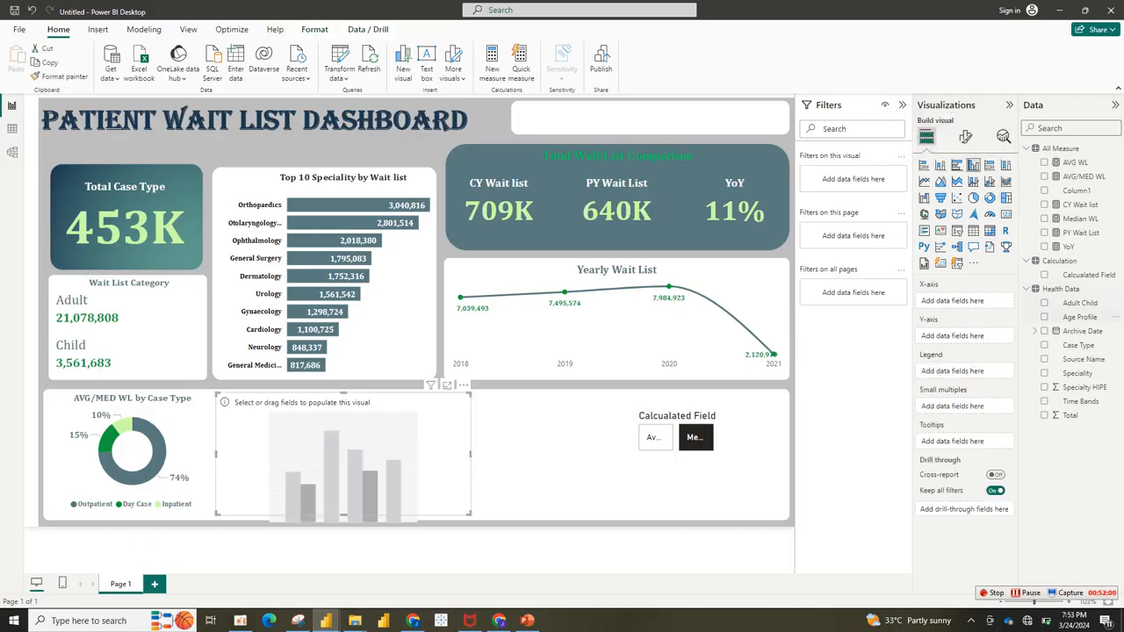
{"action": "left_click", "coordinate": [1079, 317]}
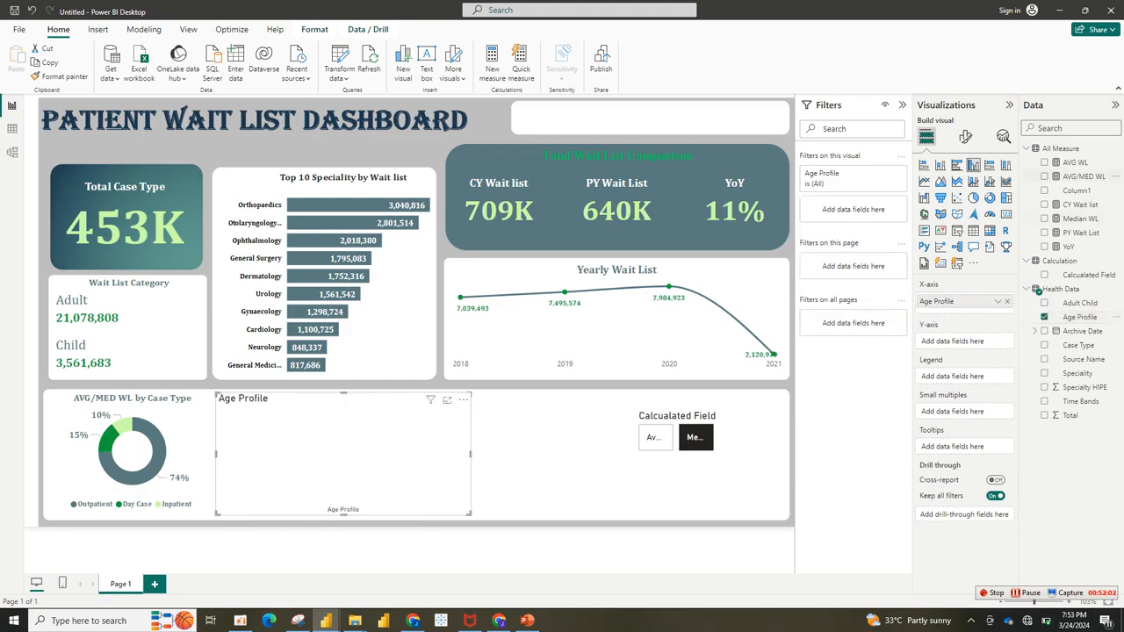
{"action": "left_click", "coordinate": [1084, 176]}
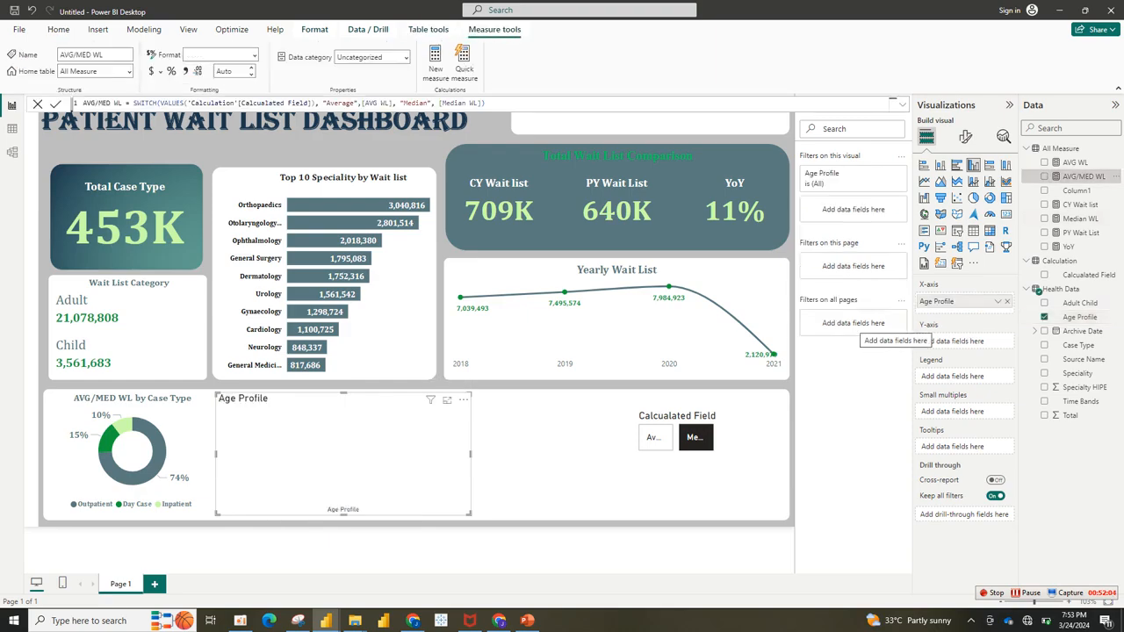
{"action": "left_click", "coordinate": [1044, 176]}
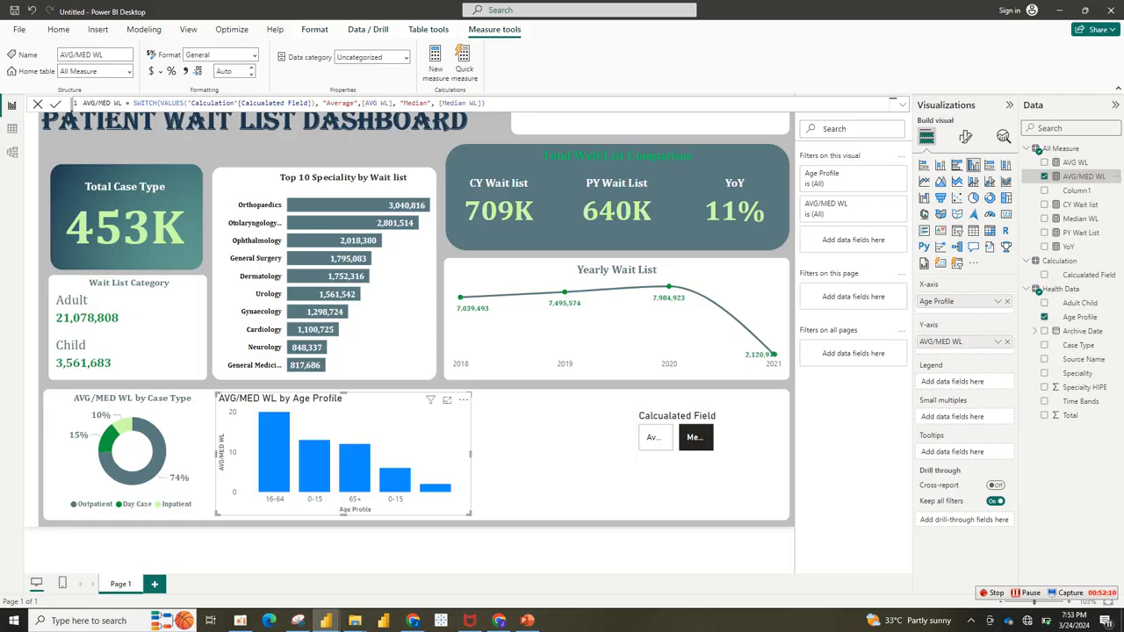
Step: Turn off the horizontal gridlines and the X-axis title in the Age Profile column chart
{"action": "left_click", "coordinate": [965, 137]}
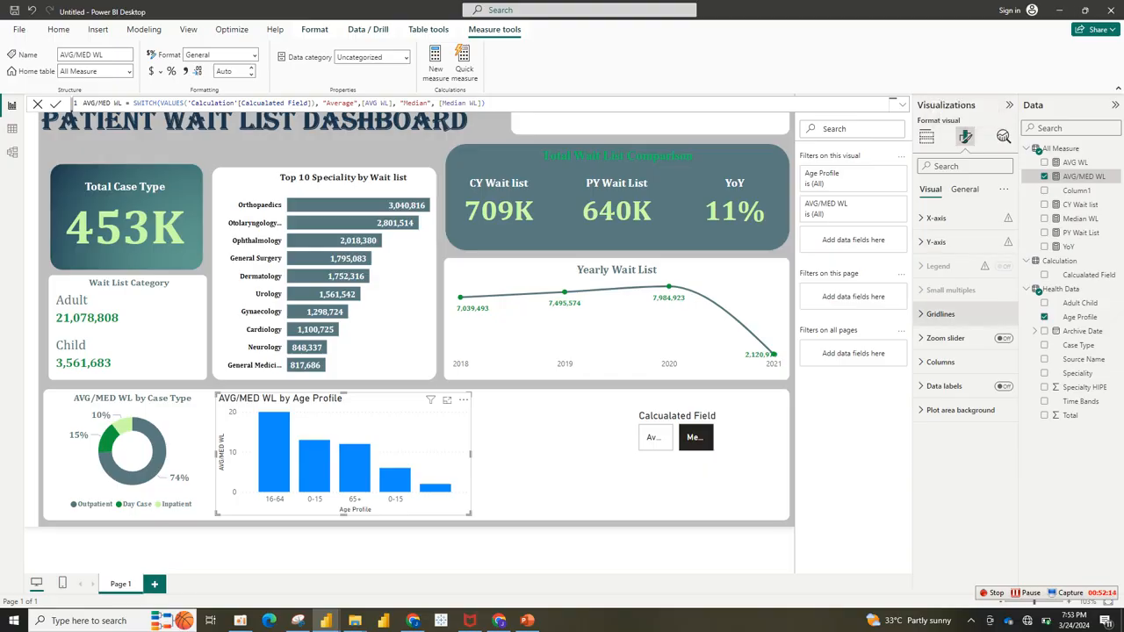
{"action": "left_click", "coordinate": [939, 313]}
{"action": "left_click", "coordinate": [999, 341]}
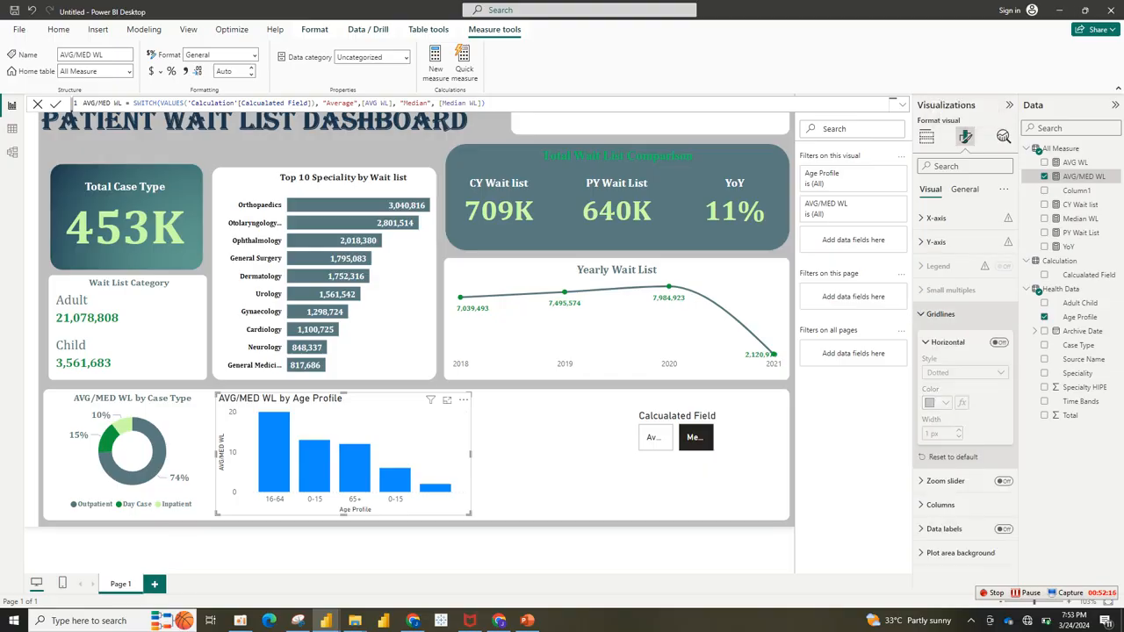
{"action": "left_click", "coordinate": [939, 315]}
{"action": "left_click", "coordinate": [937, 218]}
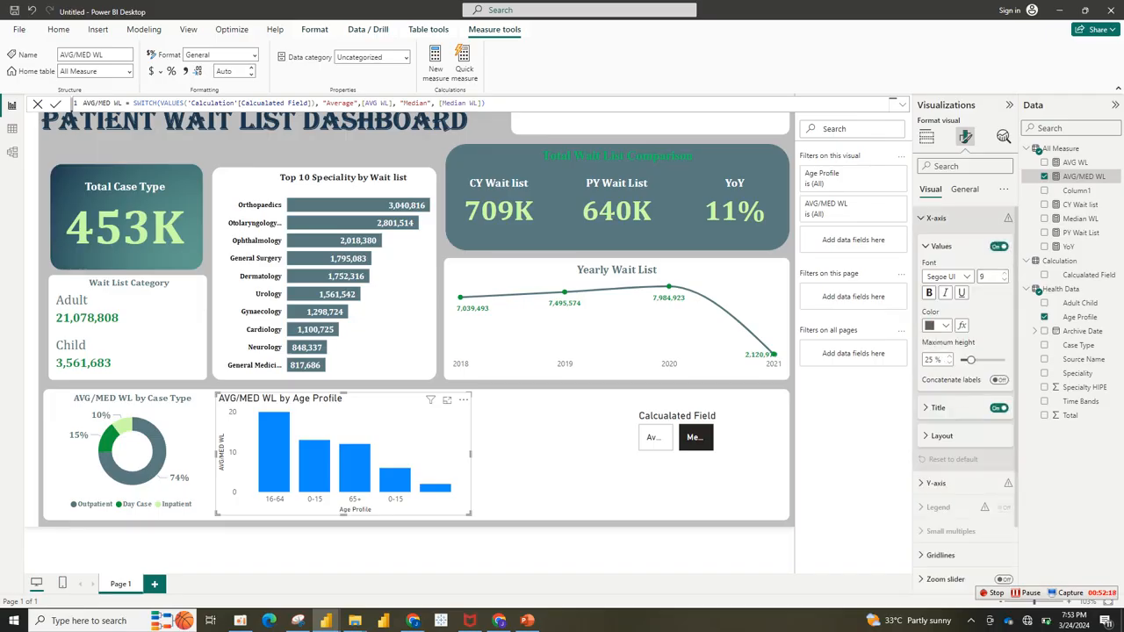
{"action": "left_click", "coordinate": [999, 407]}
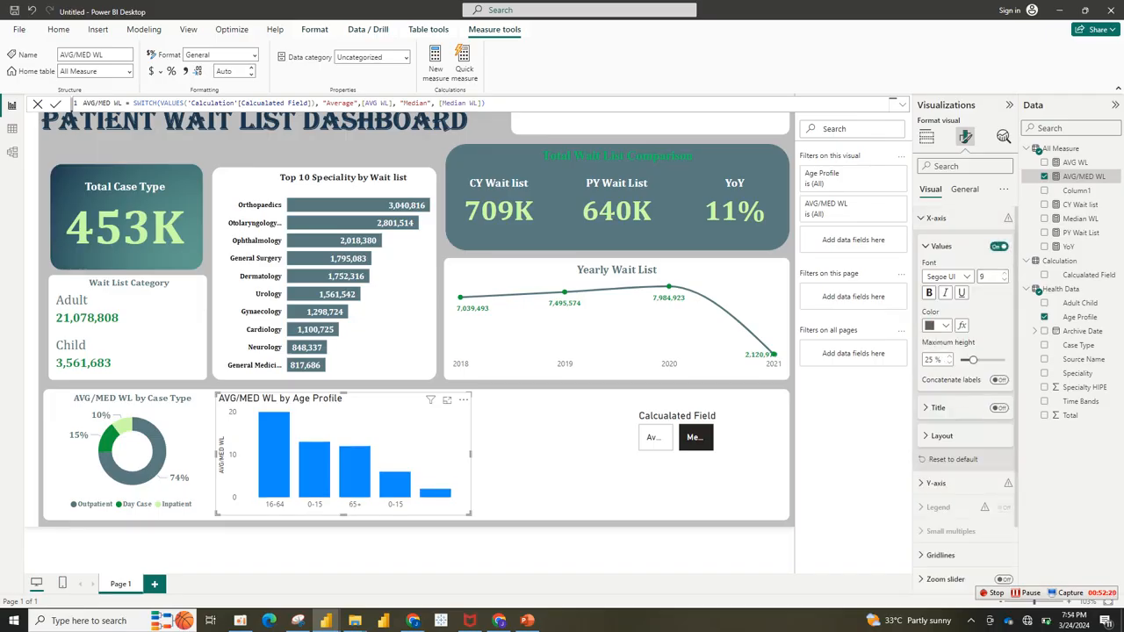
Step: Format the Age Profile chart's X-axis values as bold slate gray Cambria at size 11
{"action": "left_click", "coordinate": [937, 324]}
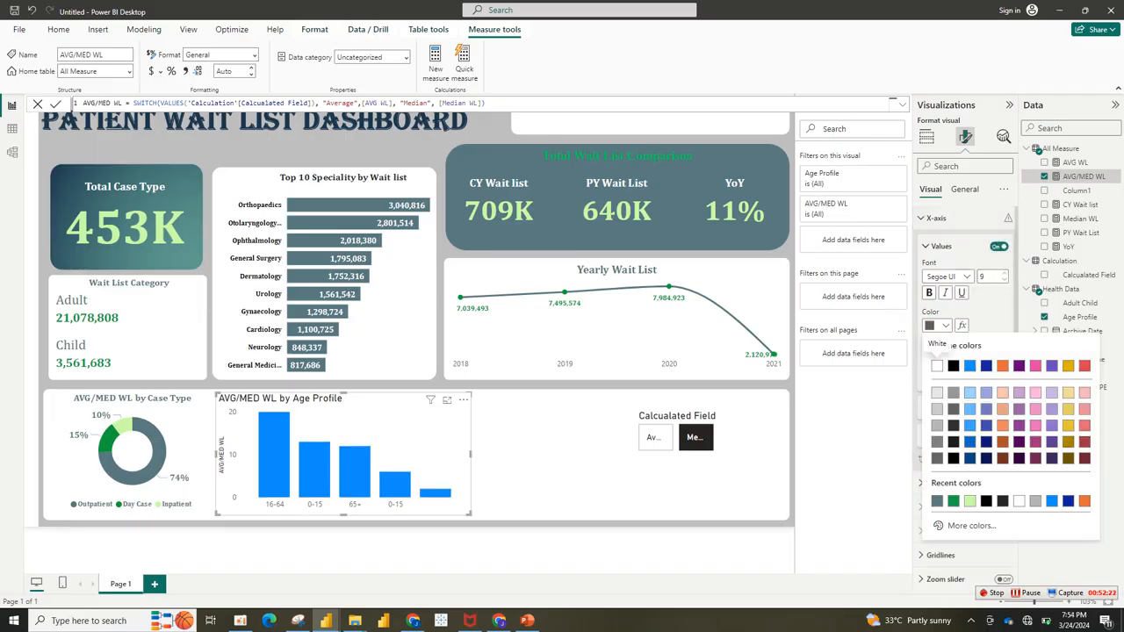
{"action": "left_click", "coordinate": [936, 502]}
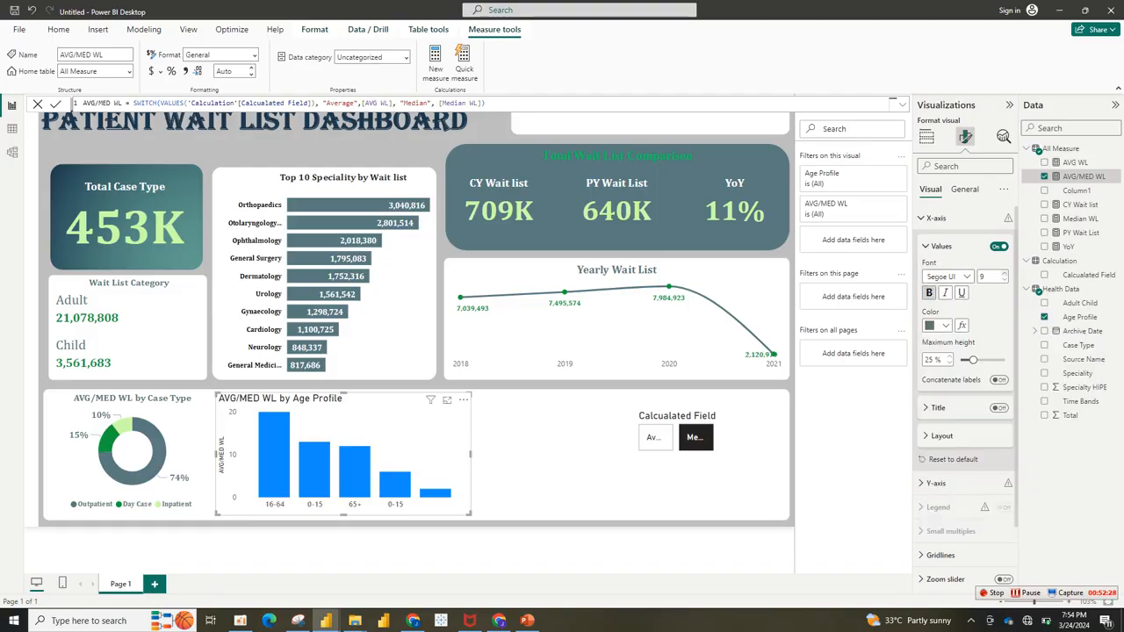
{"action": "left_click", "coordinate": [1004, 274]}
{"action": "left_click", "coordinate": [1004, 273]}
{"action": "left_click", "coordinate": [966, 276]}
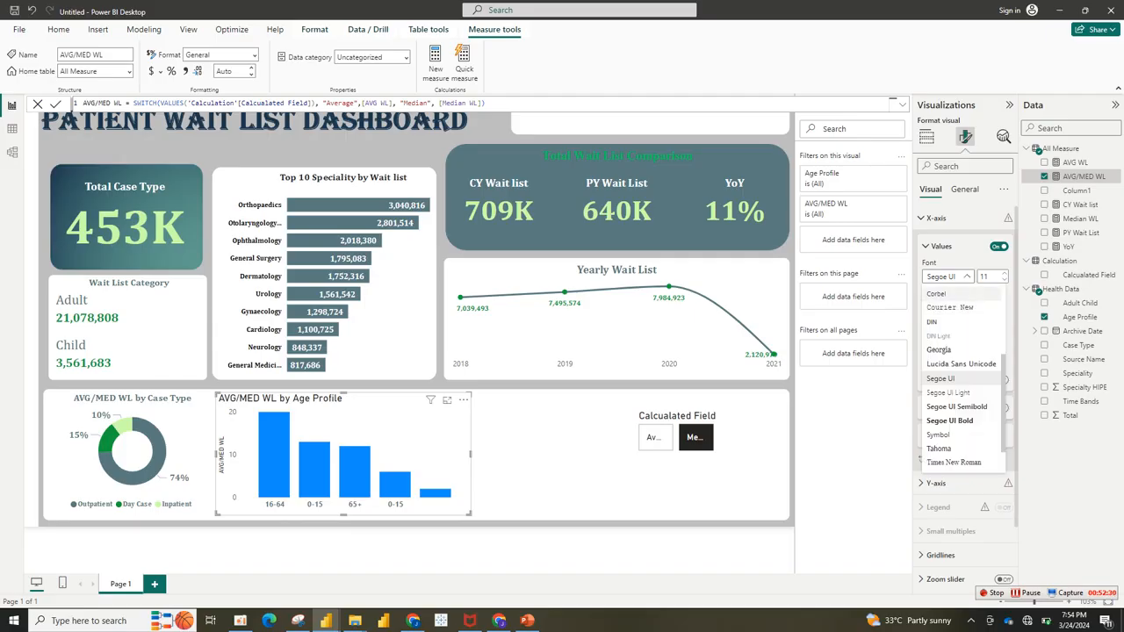
{"action": "scroll", "coordinate": [961, 377], "scroll_direction": "up", "scroll_amount": 3}
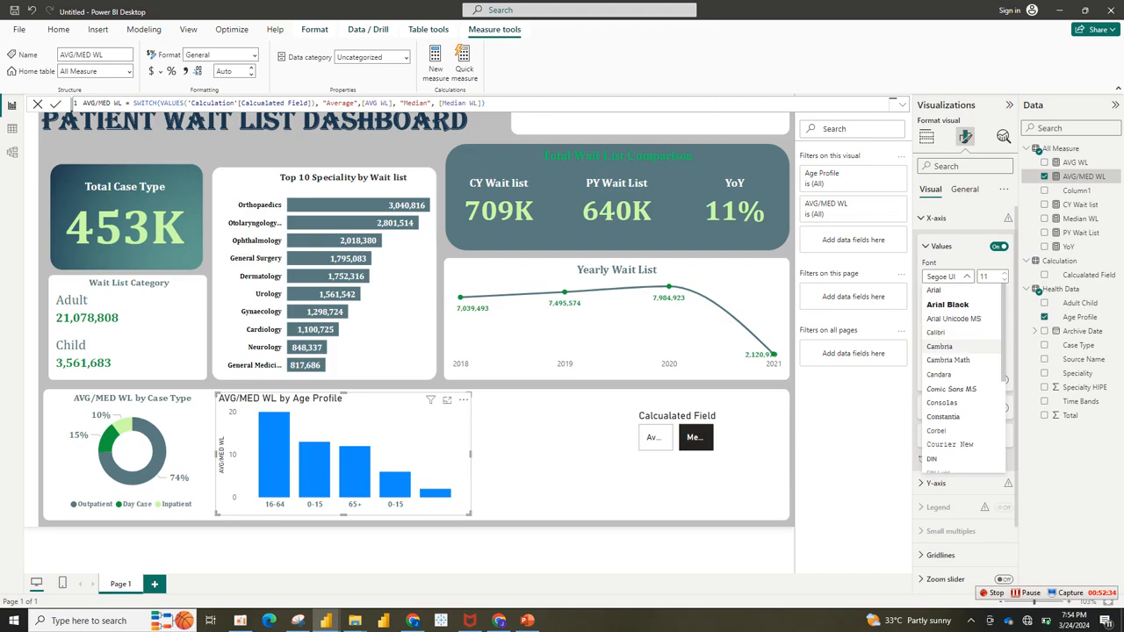
{"action": "left_click", "coordinate": [940, 347]}
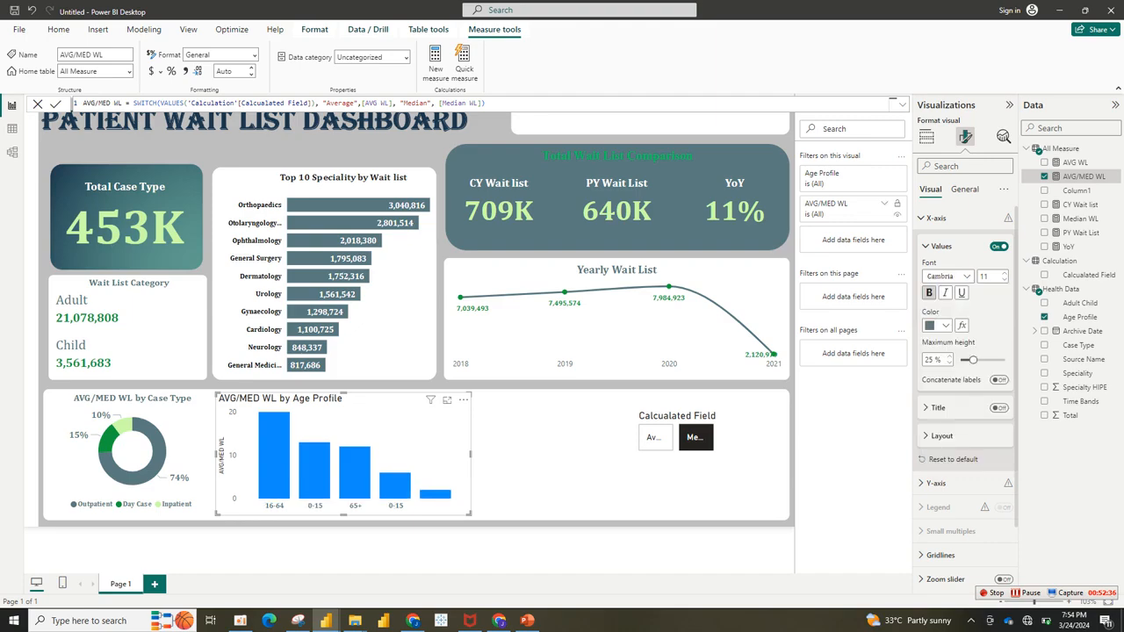
Step: Filter the column chart's Age Profile field to exclude the blank category
{"action": "left_click", "coordinate": [885, 203]}
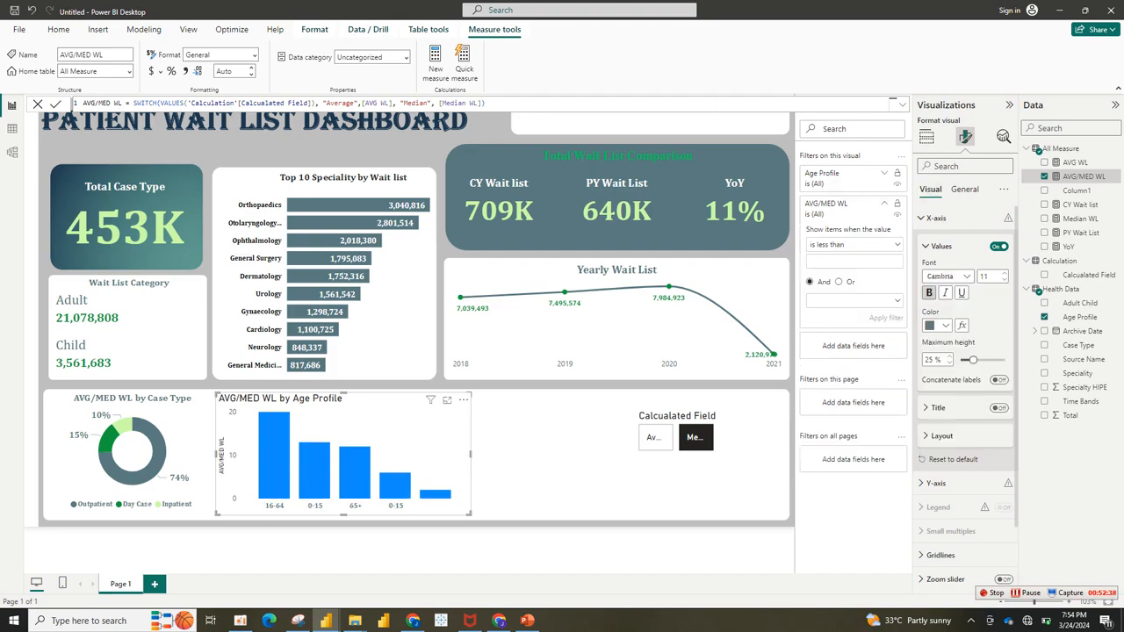
{"action": "left_click", "coordinate": [884, 203]}
{"action": "left_click", "coordinate": [884, 173]}
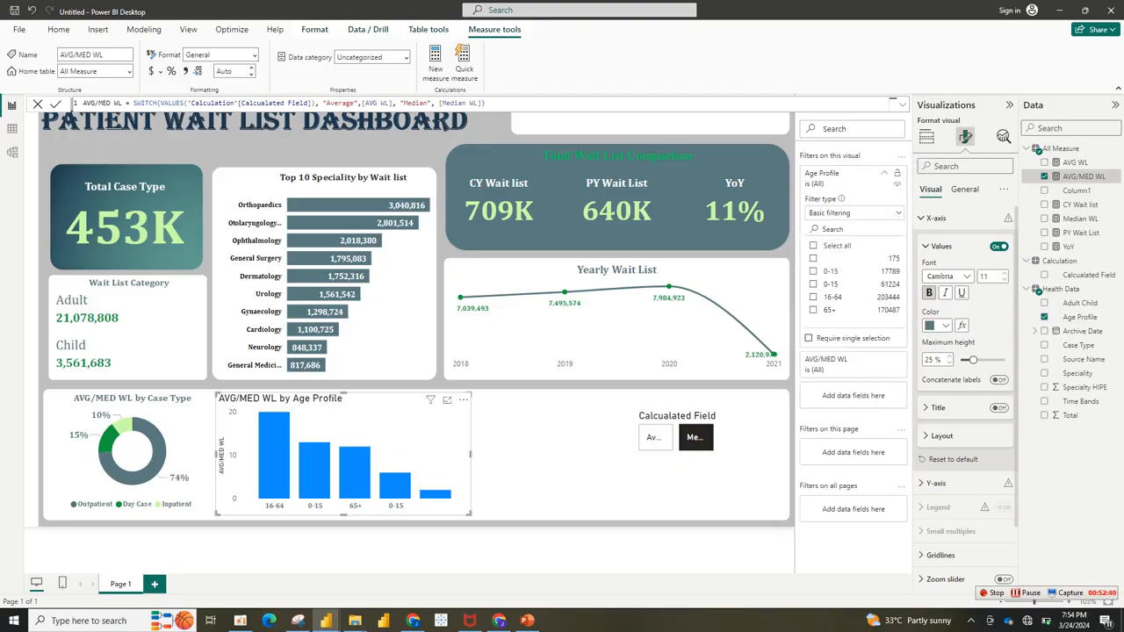
{"action": "left_click", "coordinate": [813, 258]}
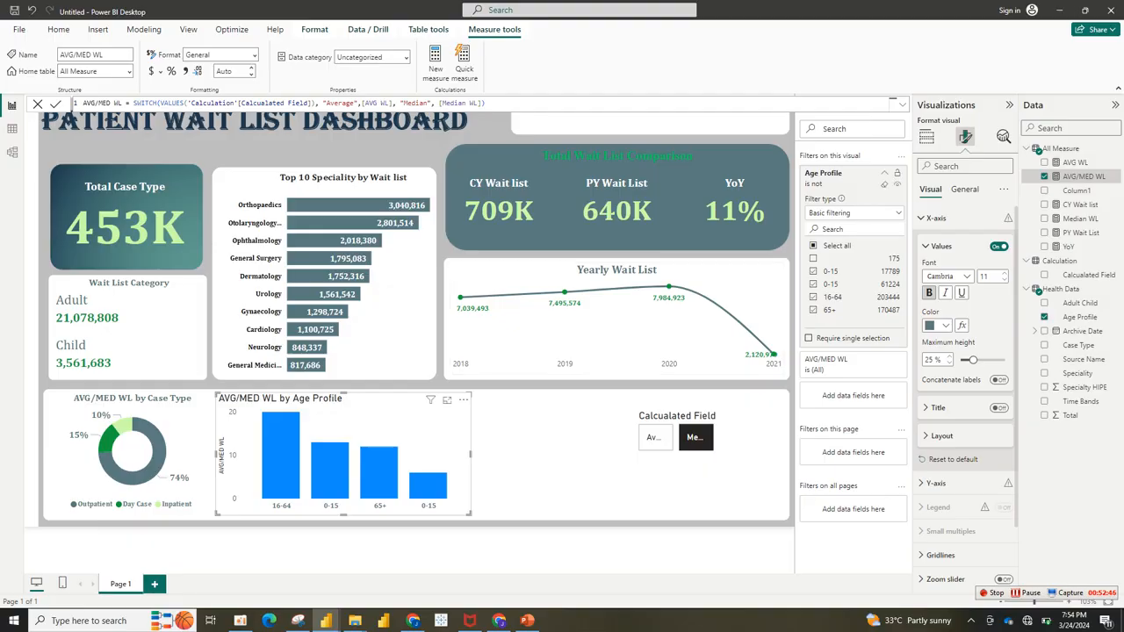
{"action": "left_click", "coordinate": [884, 174]}
Step: Turn off the Y-axis values and the Y-axis title in the Age Profile column chart
{"action": "left_click", "coordinate": [921, 218]}
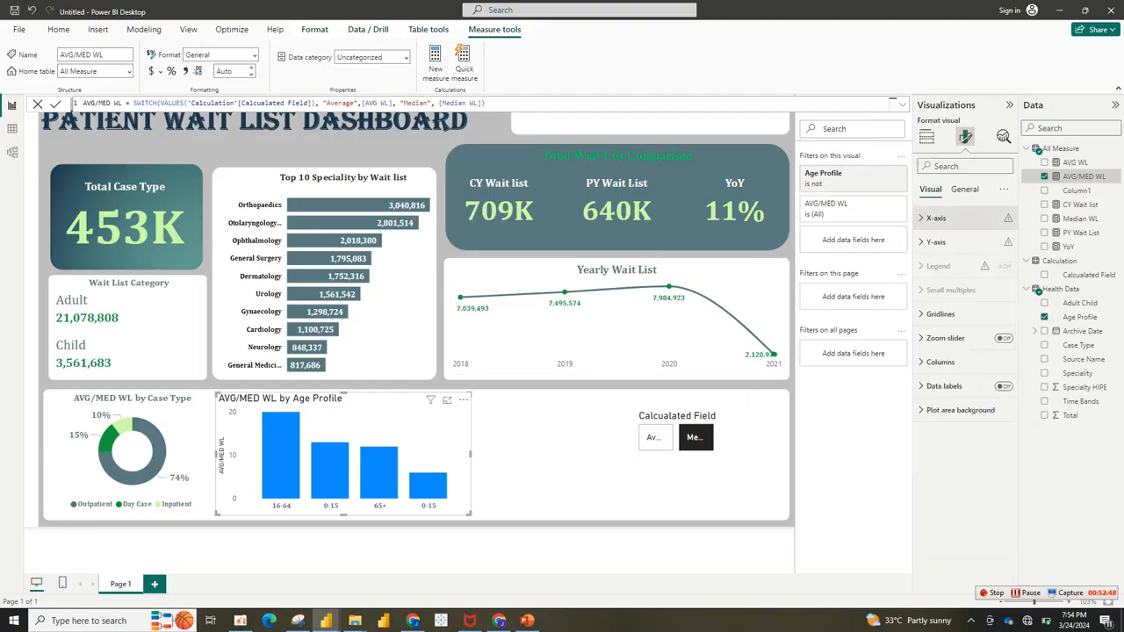
{"action": "left_click", "coordinate": [936, 241]}
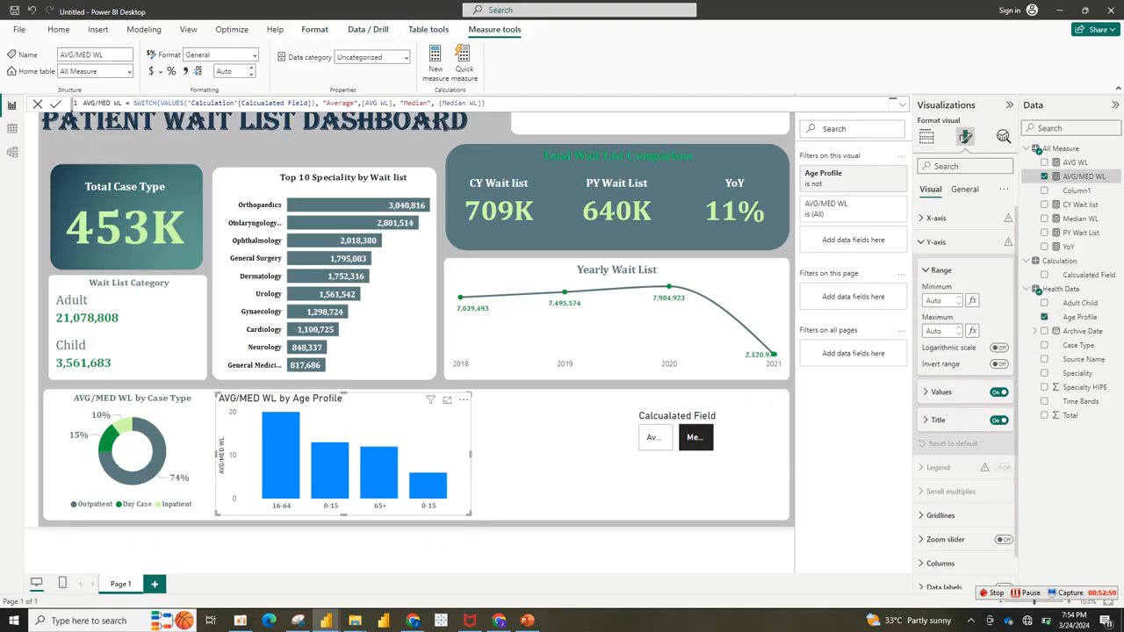
{"action": "left_click", "coordinate": [940, 392]}
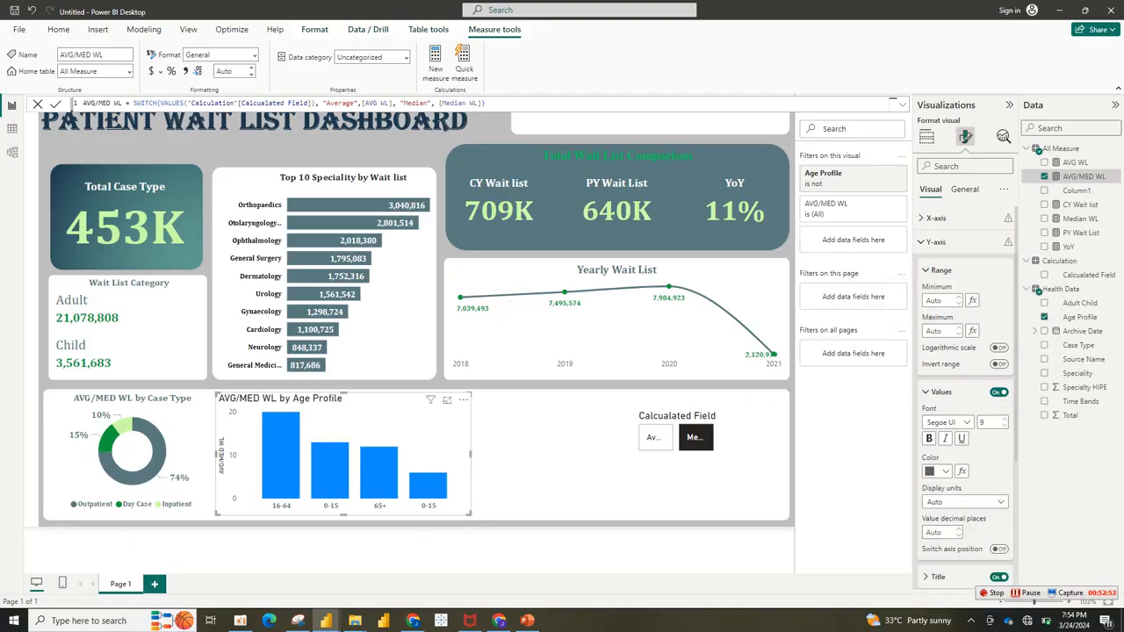
{"action": "left_click", "coordinate": [998, 391]}
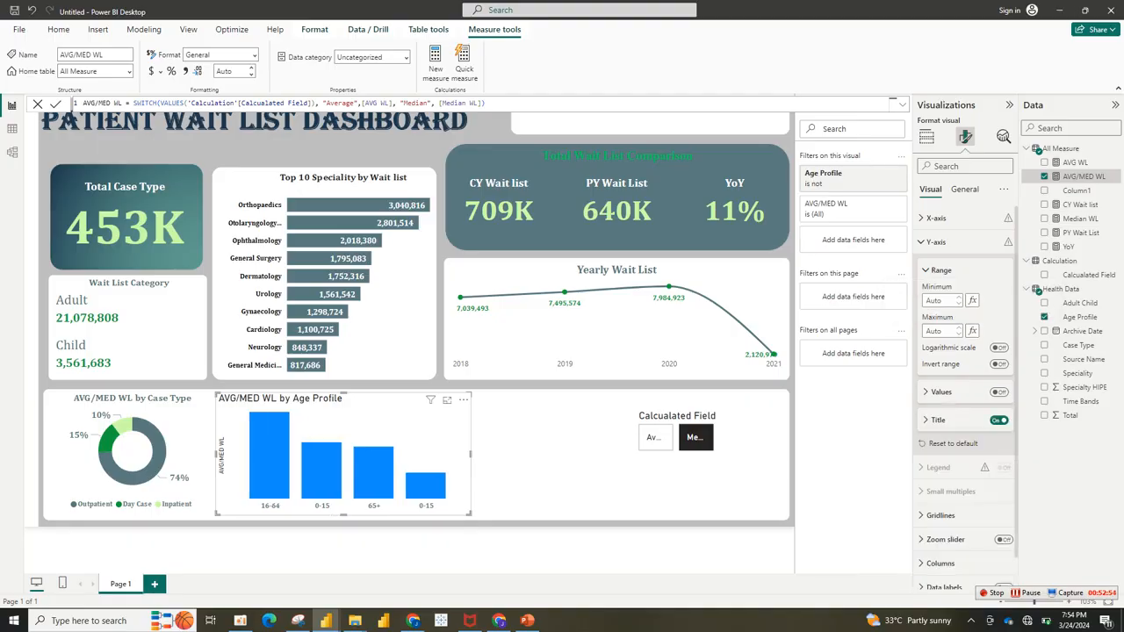
{"action": "left_click", "coordinate": [998, 420]}
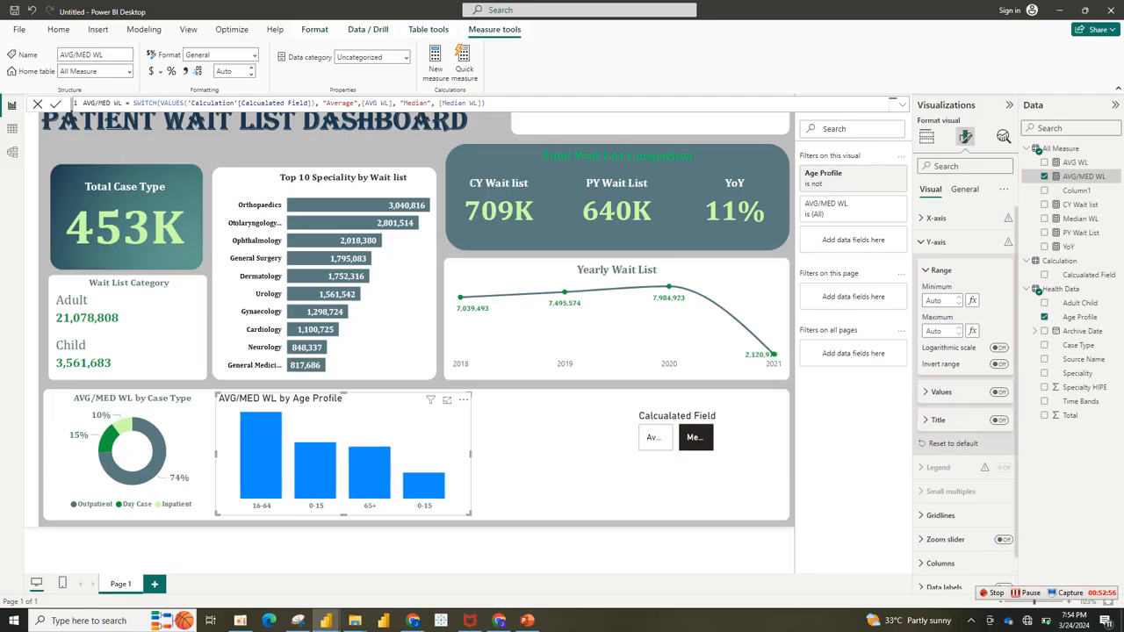
{"action": "left_click", "coordinate": [936, 241]}
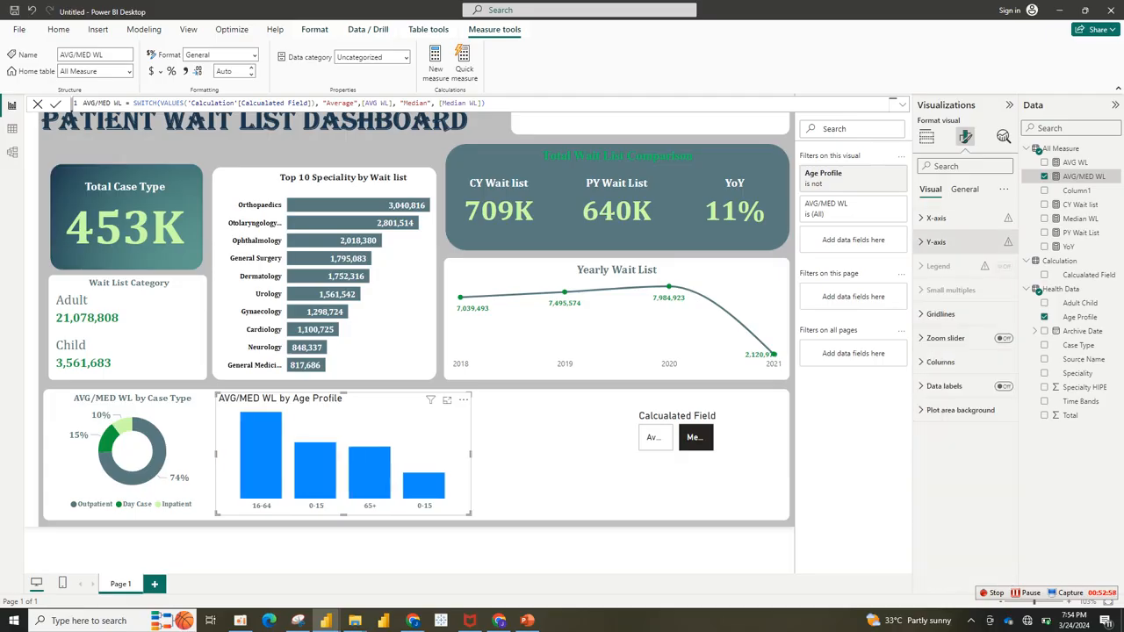
Step: Turn on data labels for the Age Profile column chart and color their values slate gray
{"action": "left_click", "coordinate": [1003, 386]}
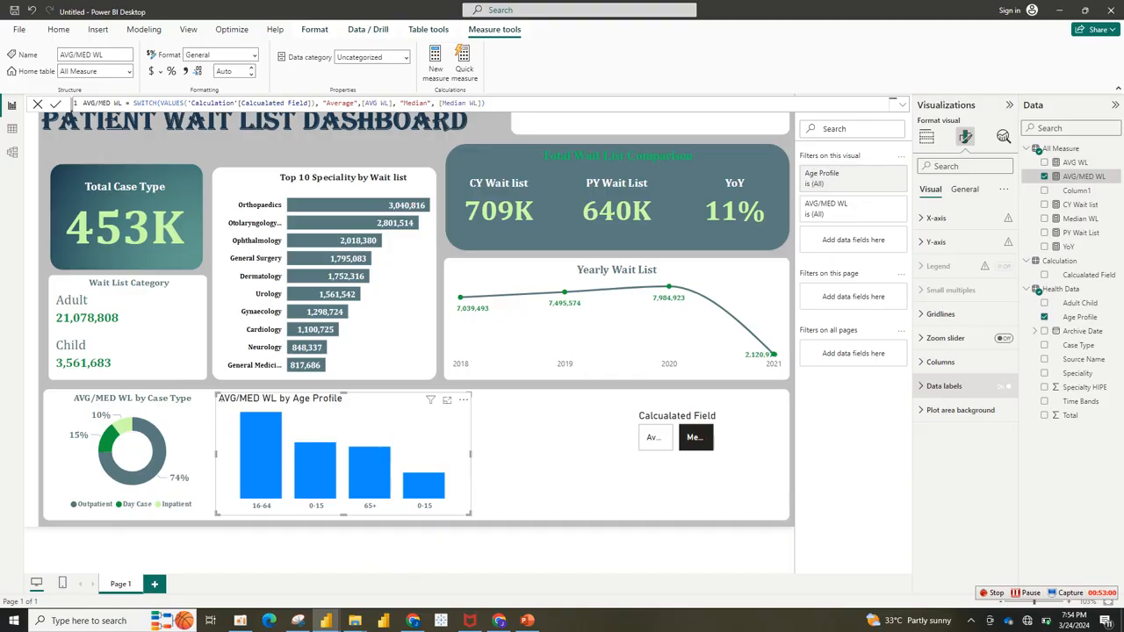
{"action": "left_click", "coordinate": [944, 386]}
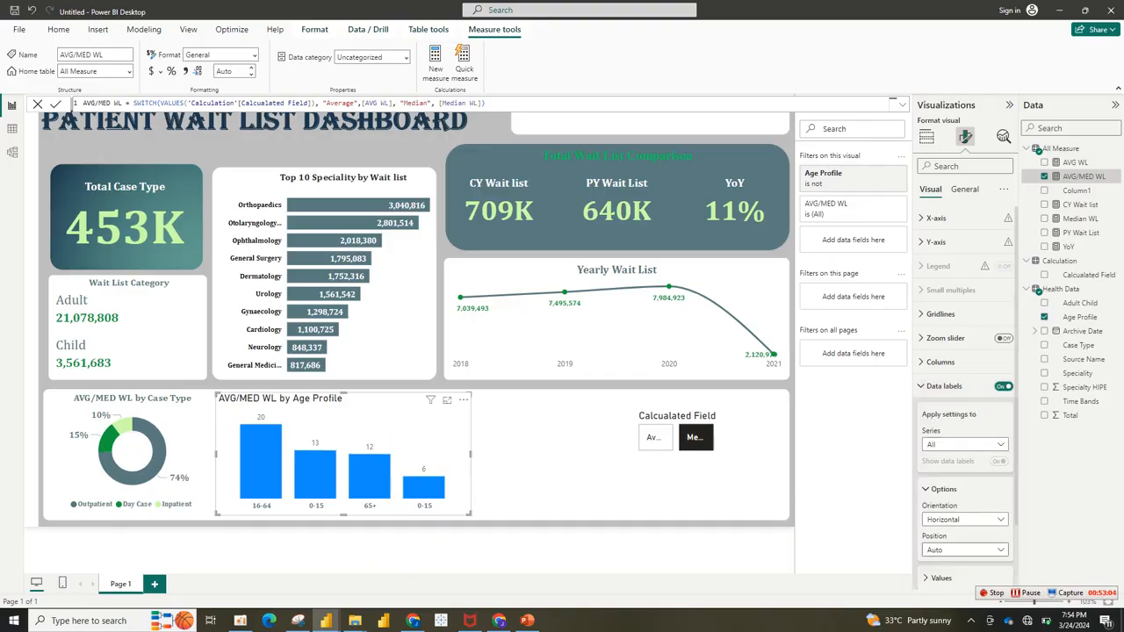
{"action": "scroll", "coordinate": [964, 395], "scroll_direction": "down", "scroll_amount": 2}
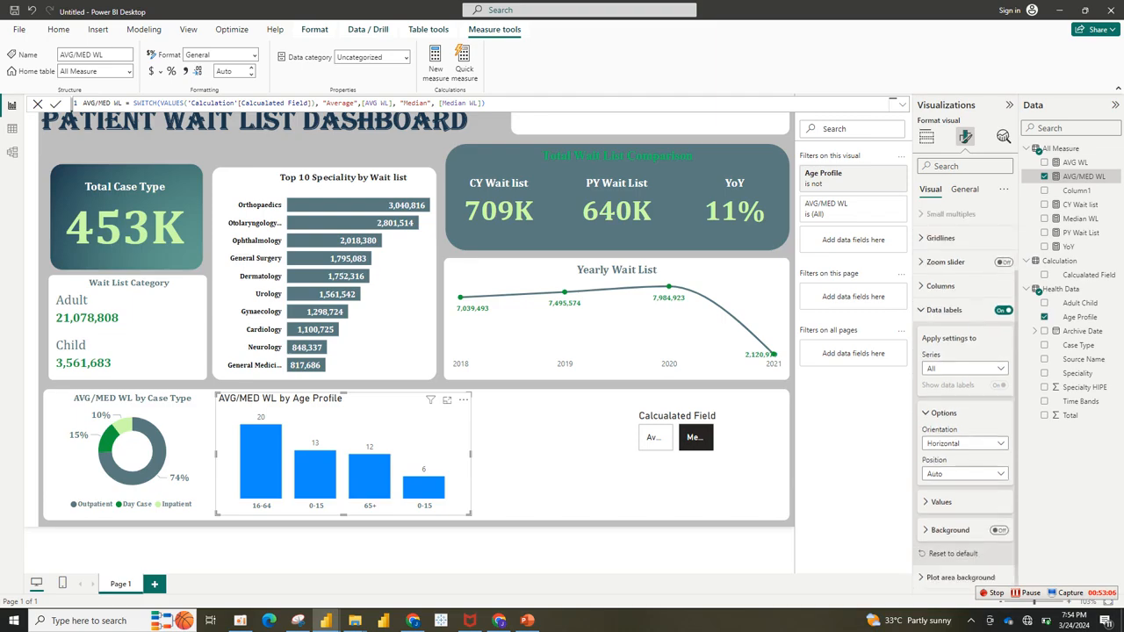
{"action": "left_click", "coordinate": [940, 502]}
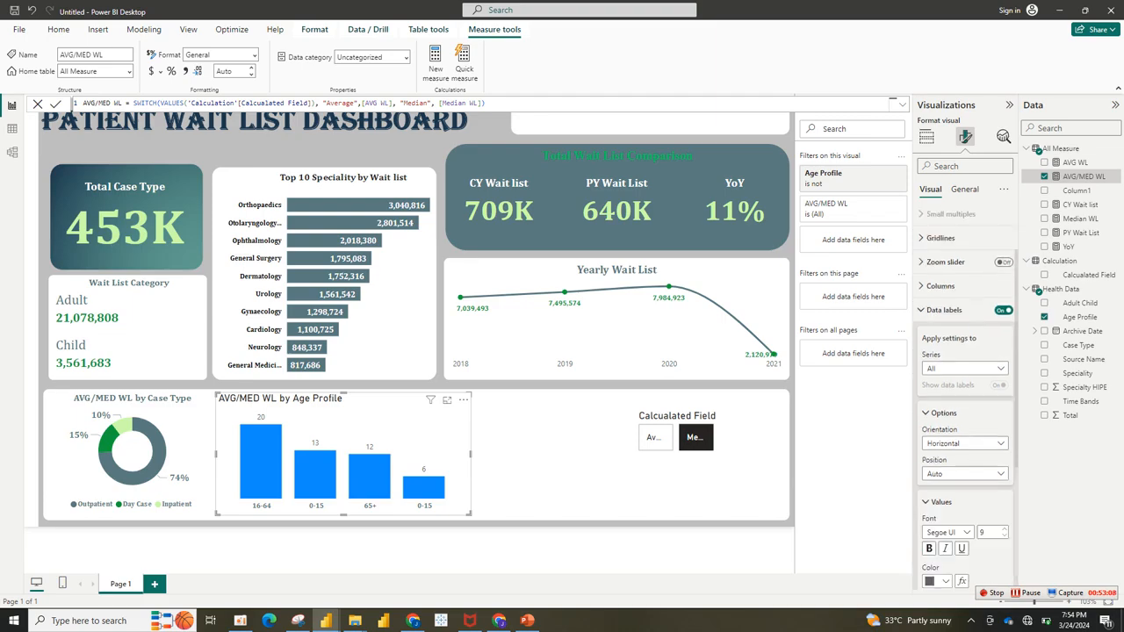
{"action": "left_click", "coordinate": [936, 582]}
{"action": "left_click", "coordinate": [939, 529]}
Step: Set the Age Profile chart's data label values to bold Cambria and increase their font size
{"action": "left_click", "coordinate": [948, 532]}
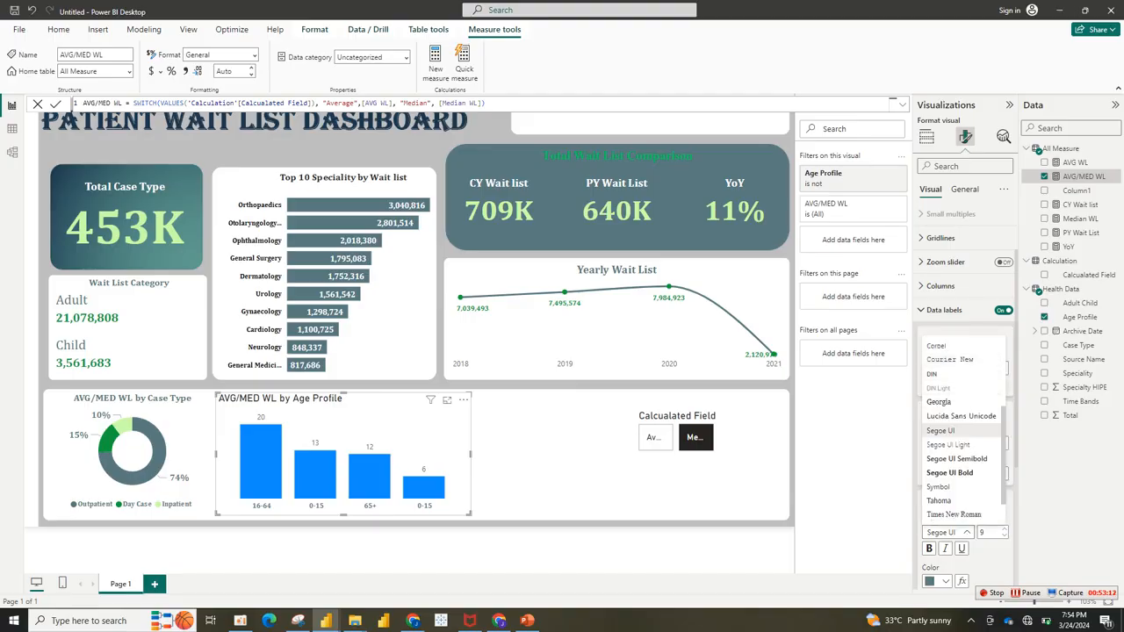
{"action": "scroll", "coordinate": [962, 367], "scroll_direction": "up", "scroll_amount": 3}
{"action": "left_click", "coordinate": [957, 398]}
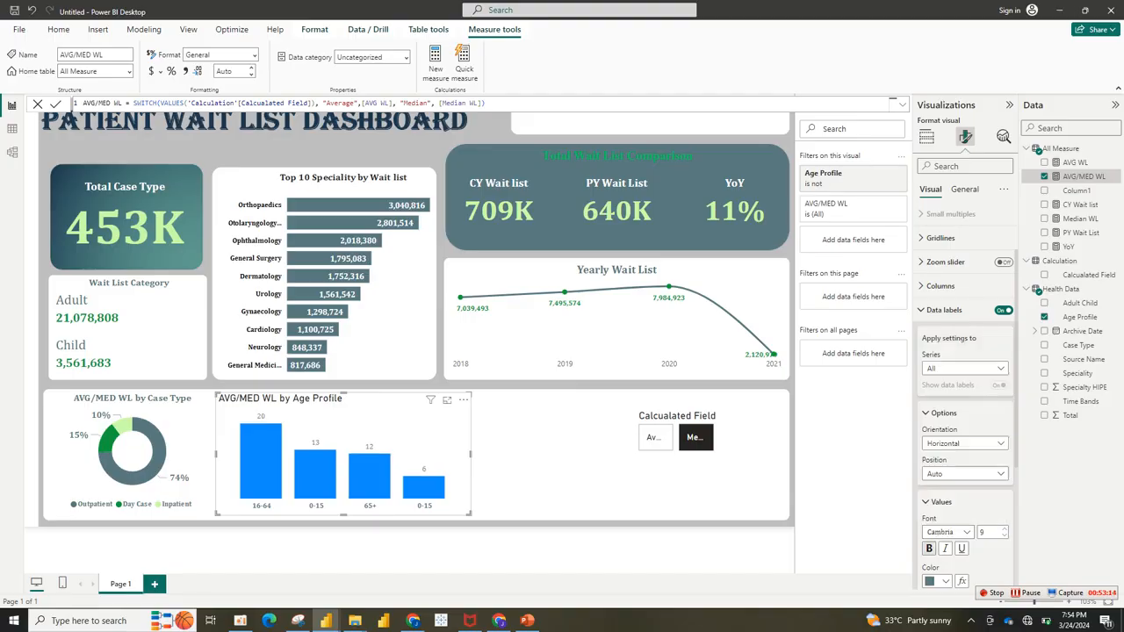
{"action": "left_click", "coordinate": [929, 548]}
{"action": "double_click", "coordinate": [1004, 528]}
{"action": "left_click", "coordinate": [926, 414]}
{"action": "left_click", "coordinate": [944, 309]}
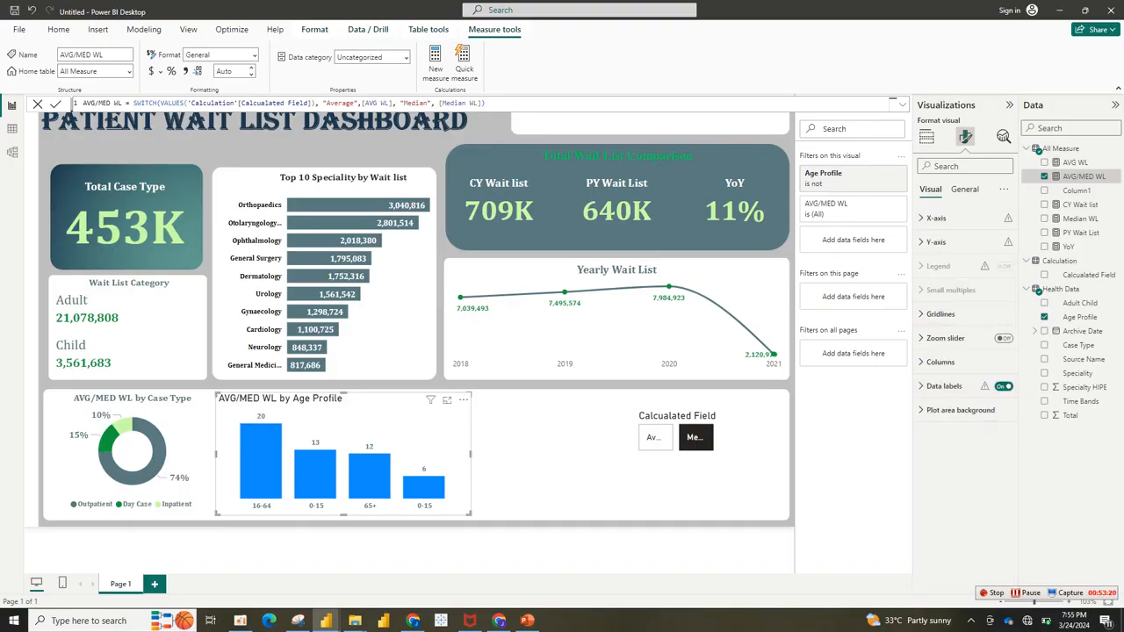
Step: Color the columns of the Age Profile chart slate gray
{"action": "left_click", "coordinate": [939, 361]}
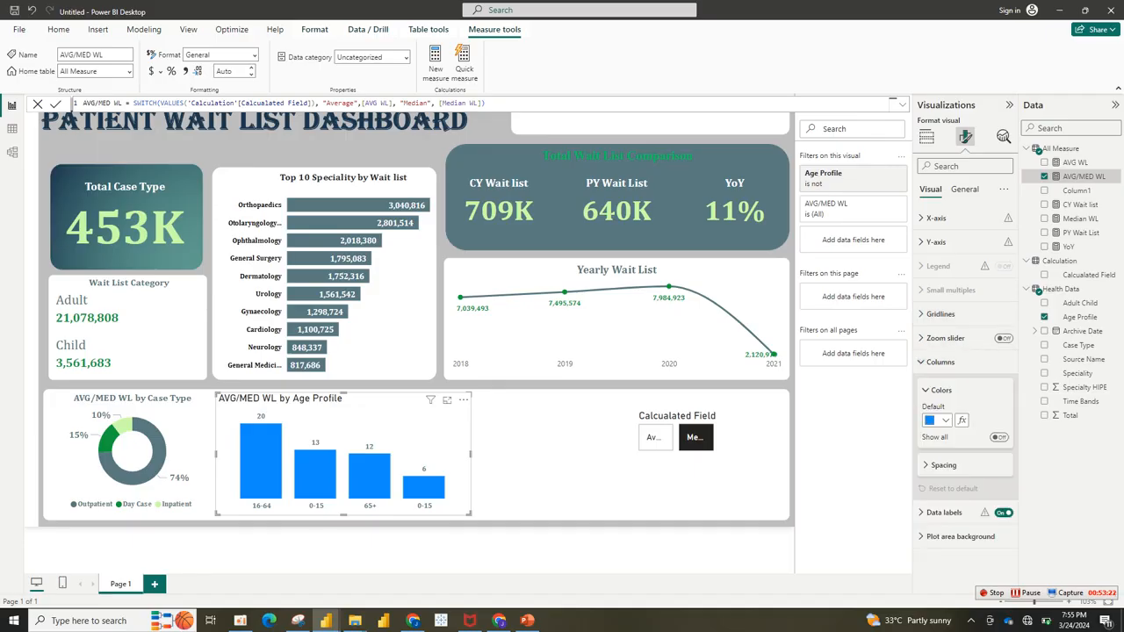
{"action": "left_click", "coordinate": [939, 420]}
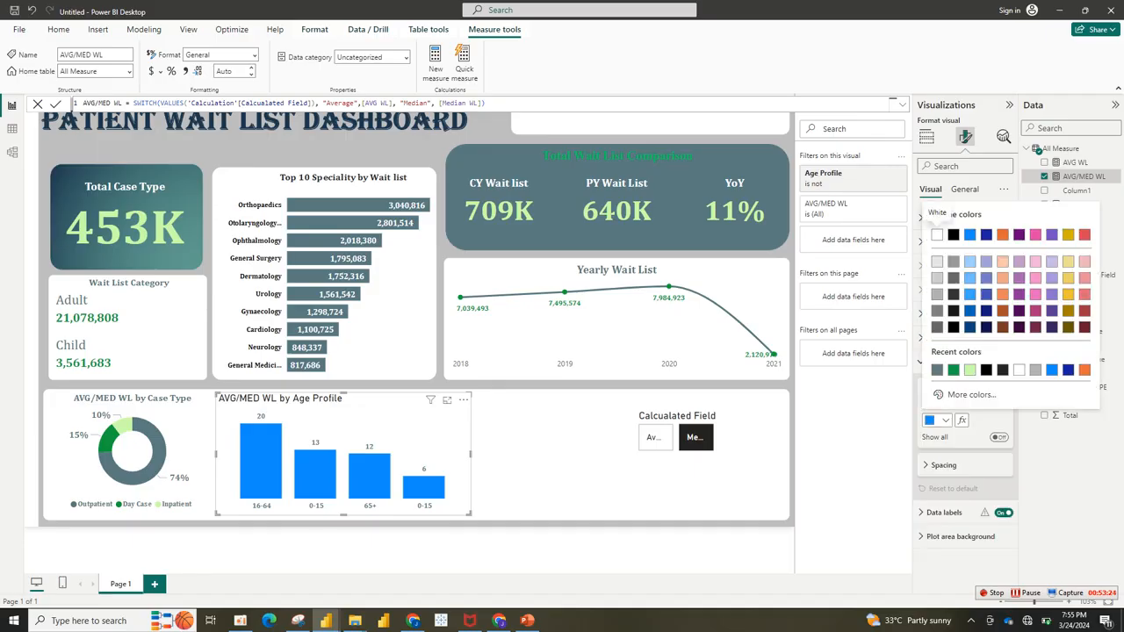
{"action": "left_click", "coordinate": [937, 370]}
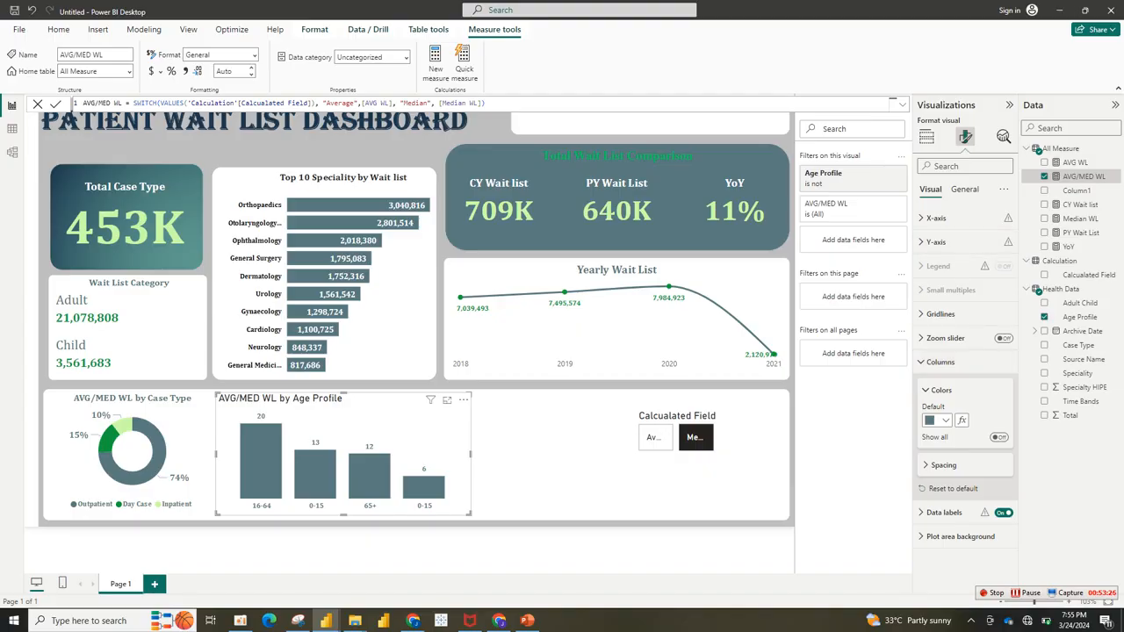
Step: Format the Age Profile chart's title as centered, bold Cambria in slate gray at size 12
{"action": "left_click", "coordinate": [964, 189]}
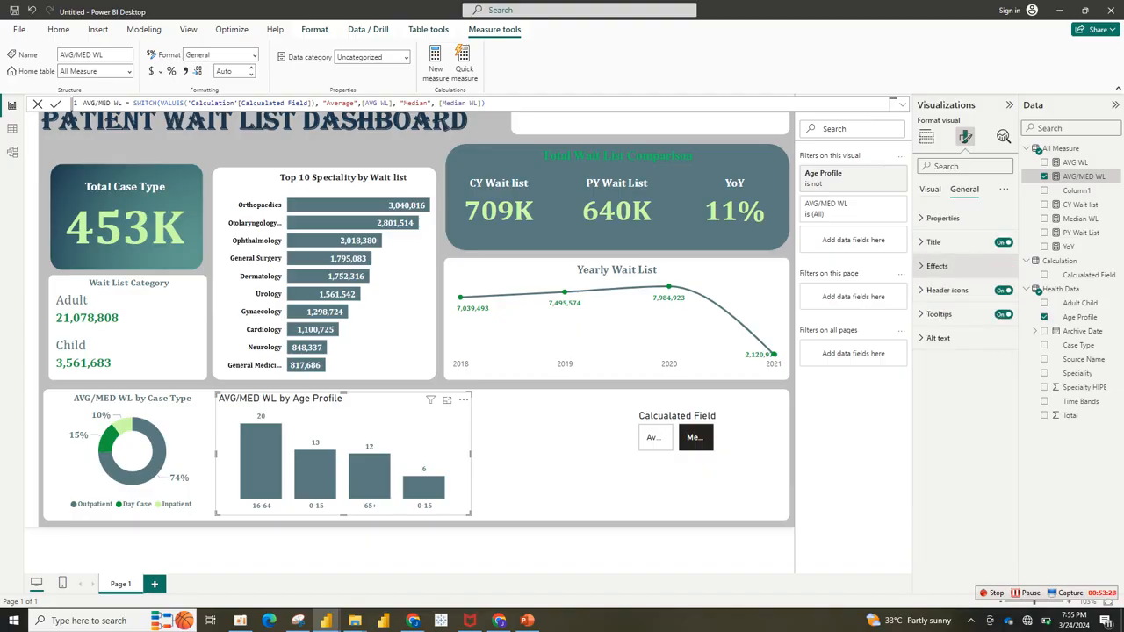
{"action": "left_click", "coordinate": [933, 241]}
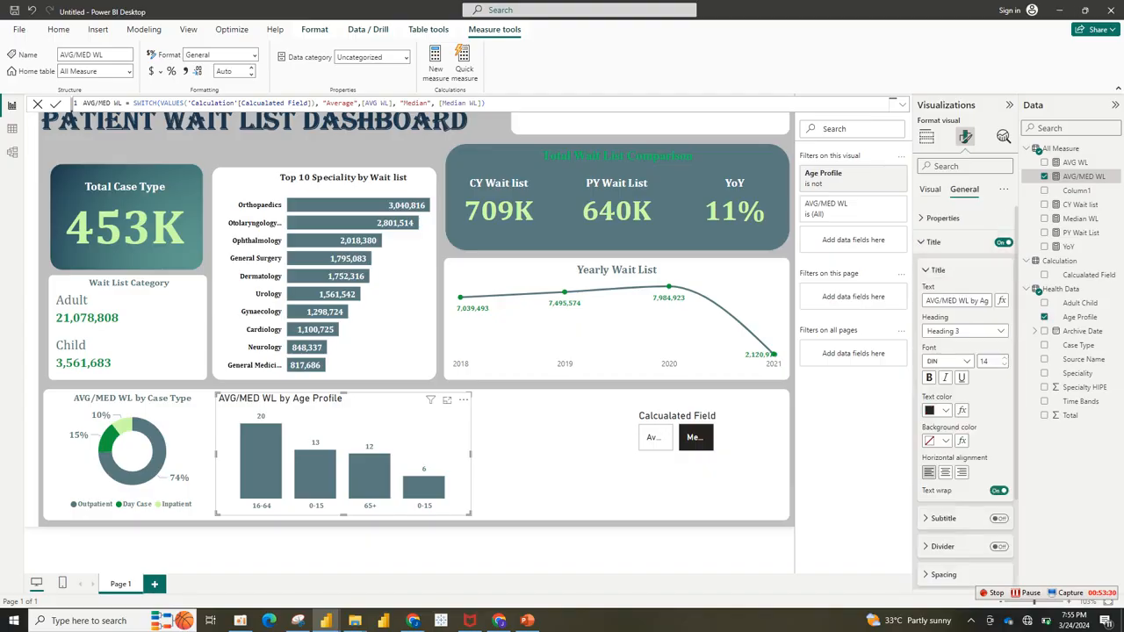
{"action": "left_click", "coordinate": [945, 472]}
{"action": "left_click", "coordinate": [952, 361]}
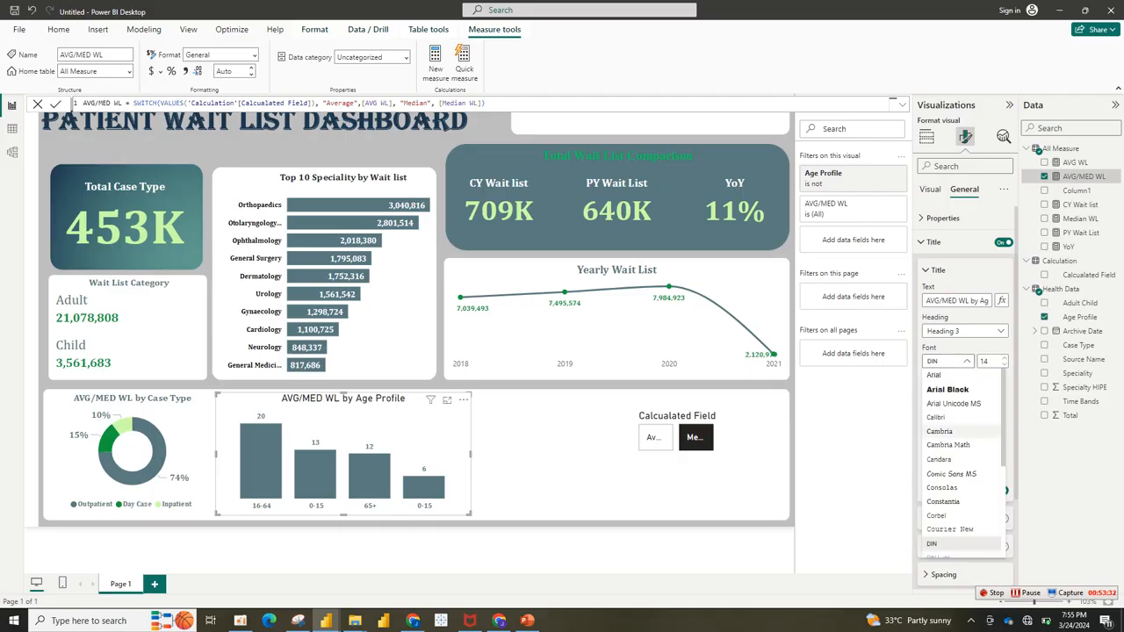
{"action": "left_click", "coordinate": [939, 431]}
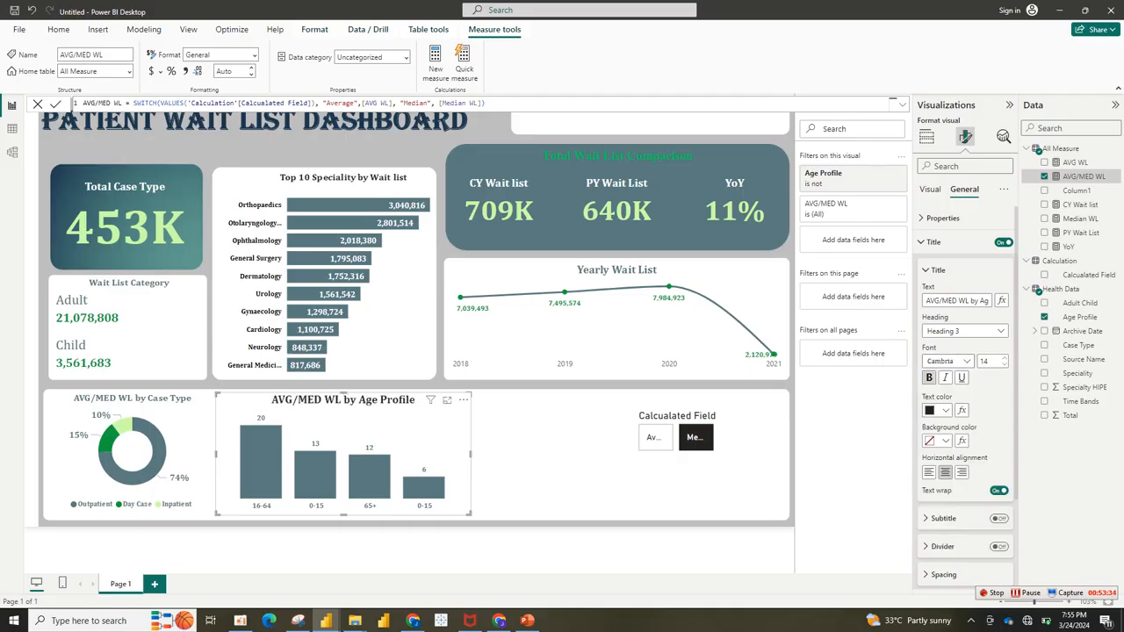
{"action": "left_click", "coordinate": [938, 410]}
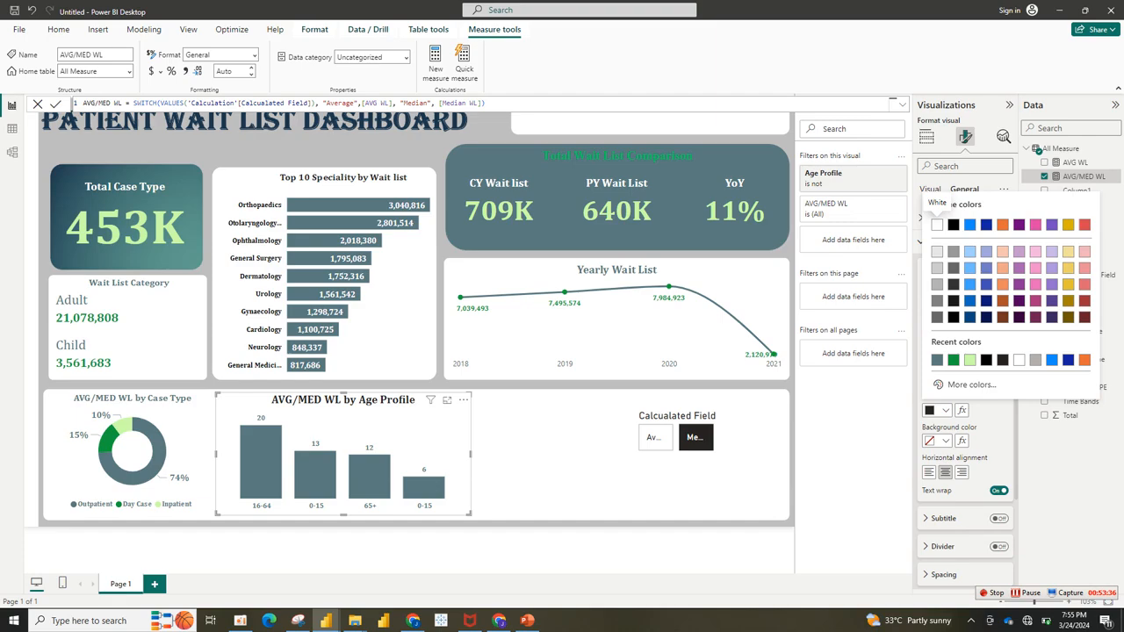
{"action": "left_click", "coordinate": [937, 360]}
{"action": "left_click", "coordinate": [1005, 364]}
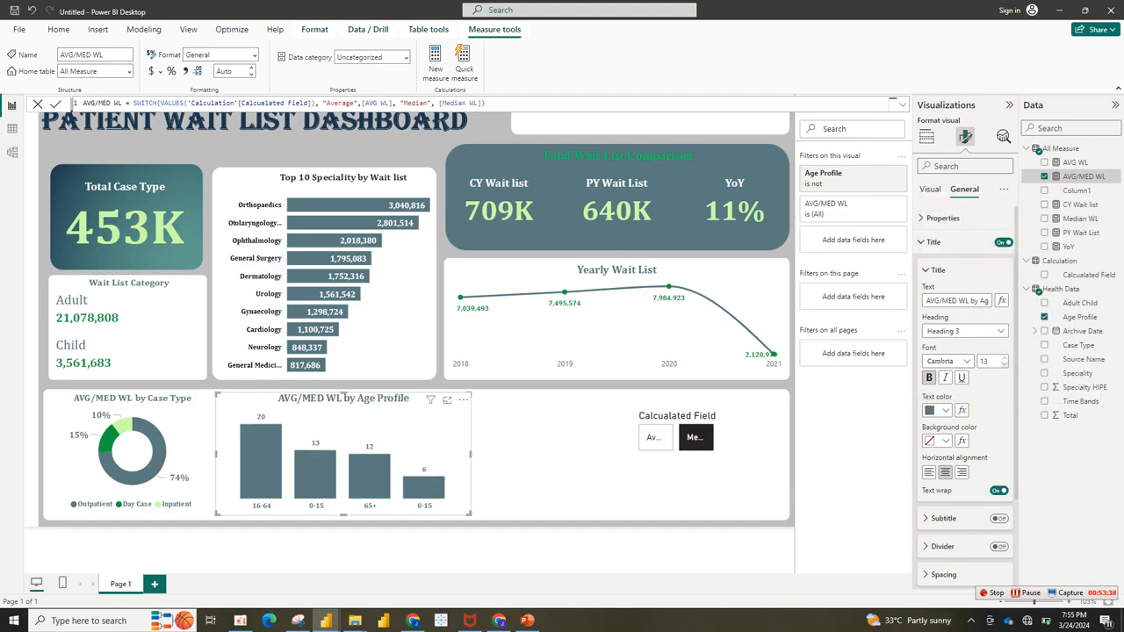
{"action": "left_click", "coordinate": [1004, 364]}
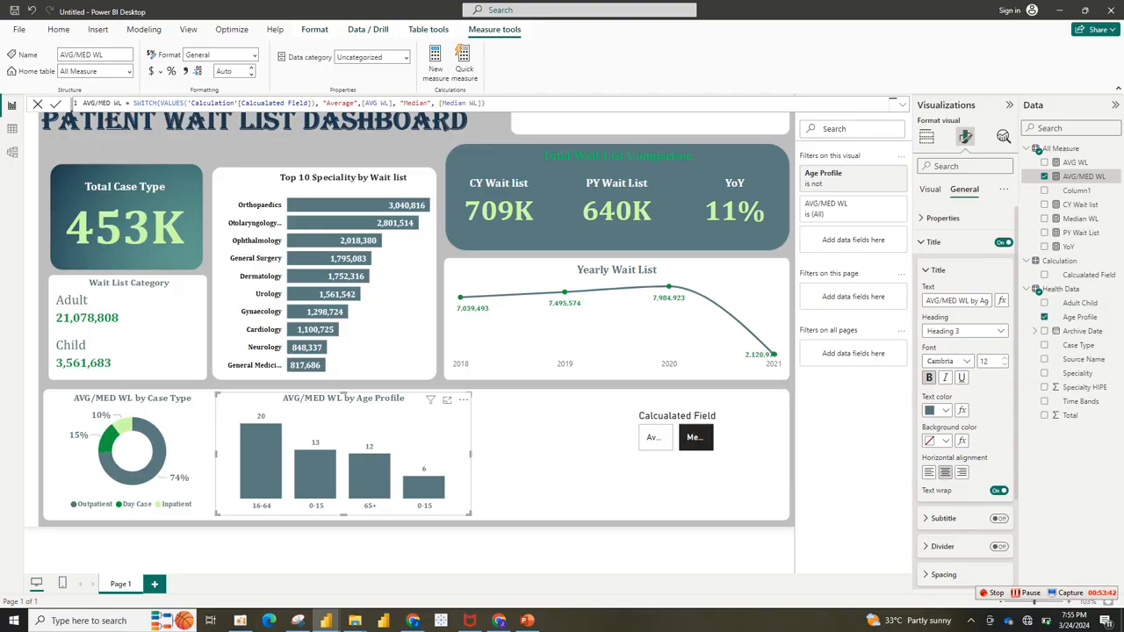
Step: Narrow the Age Profile column chart and place a copy of it beside the original in the lower card
{"action": "left_click_drag", "start_coordinate": [470, 514], "coordinate": [430, 515]}
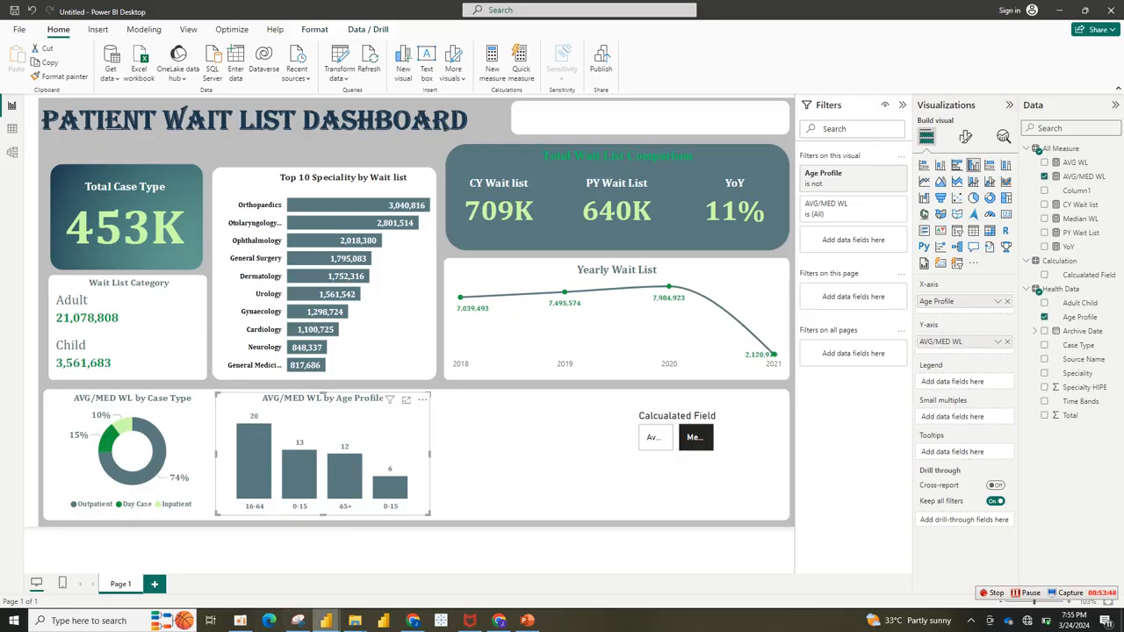
{"action": "mouse_move", "coordinate": [326, 620]}
{"action": "mouse_move", "coordinate": [264, 571]}
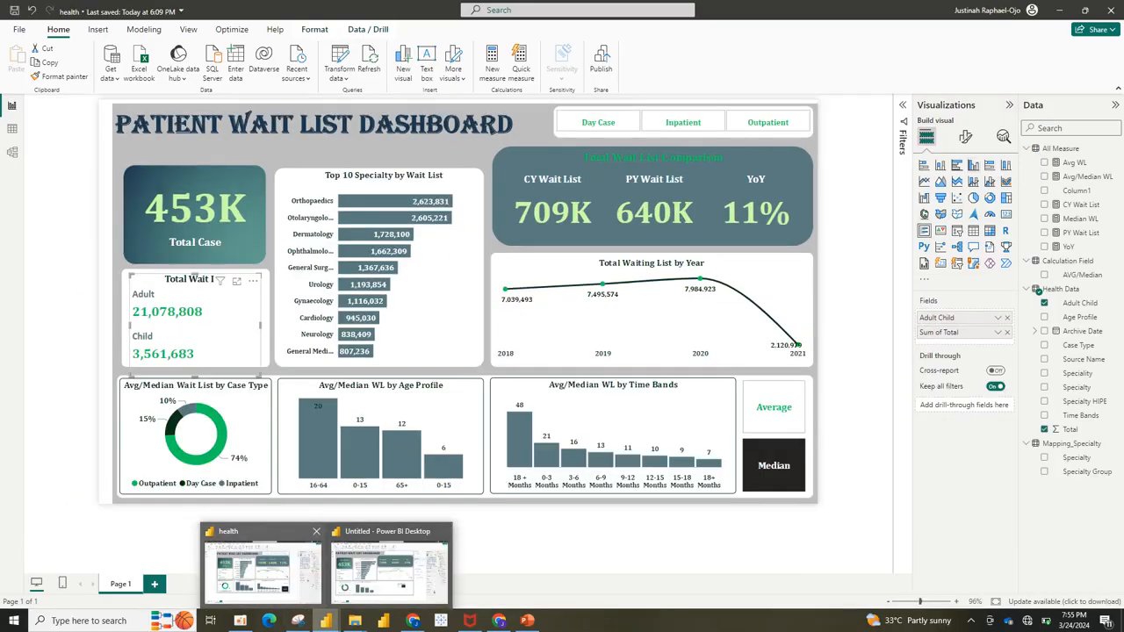
{"action": "left_click", "coordinate": [389, 566]}
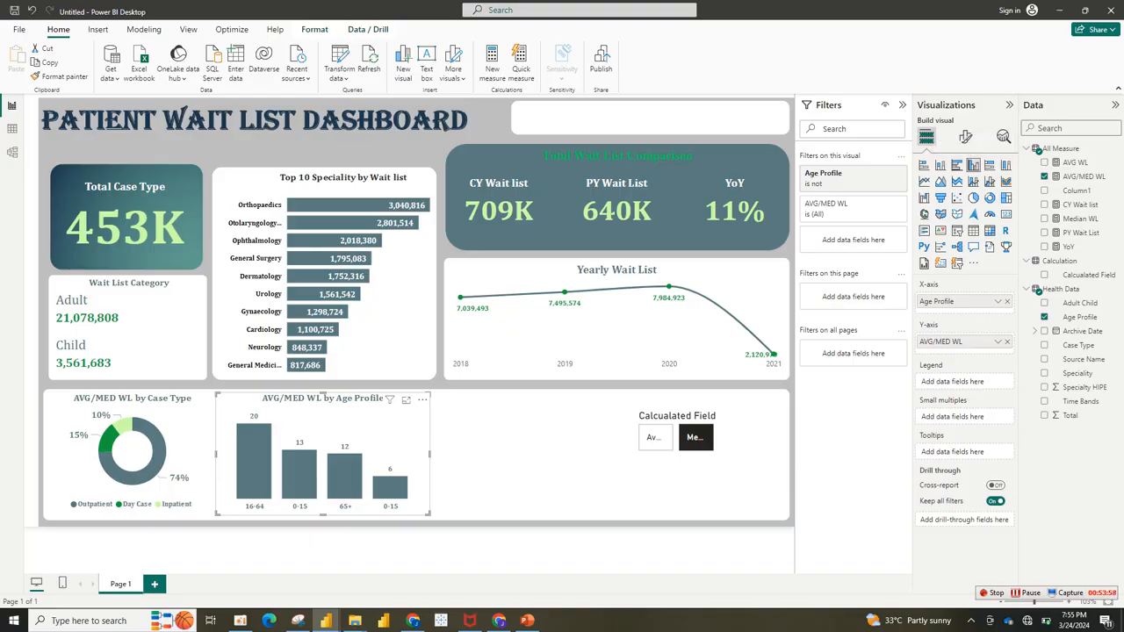
{"action": "key", "text": "ctrl+c"}
{"action": "key", "text": "ctrl+v"}
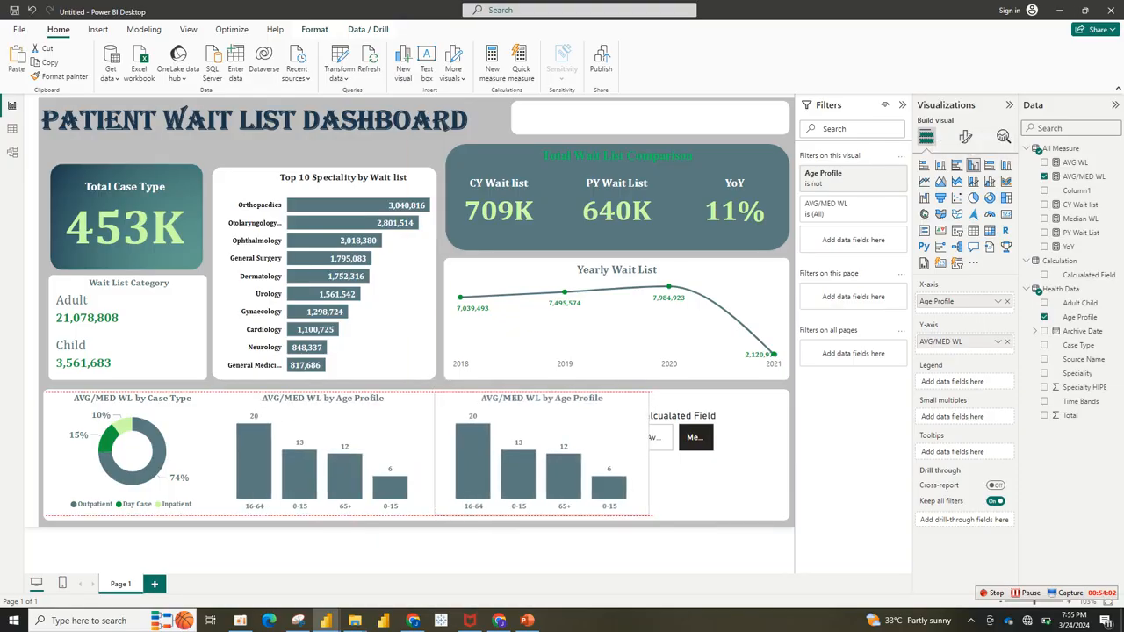
Step: Move the Calcualated Field slicer up over the Yearly Wait List chart and slightly widen the copied column chart
{"action": "left_click_drag", "start_coordinate": [702, 478], "coordinate": [729, 359]}
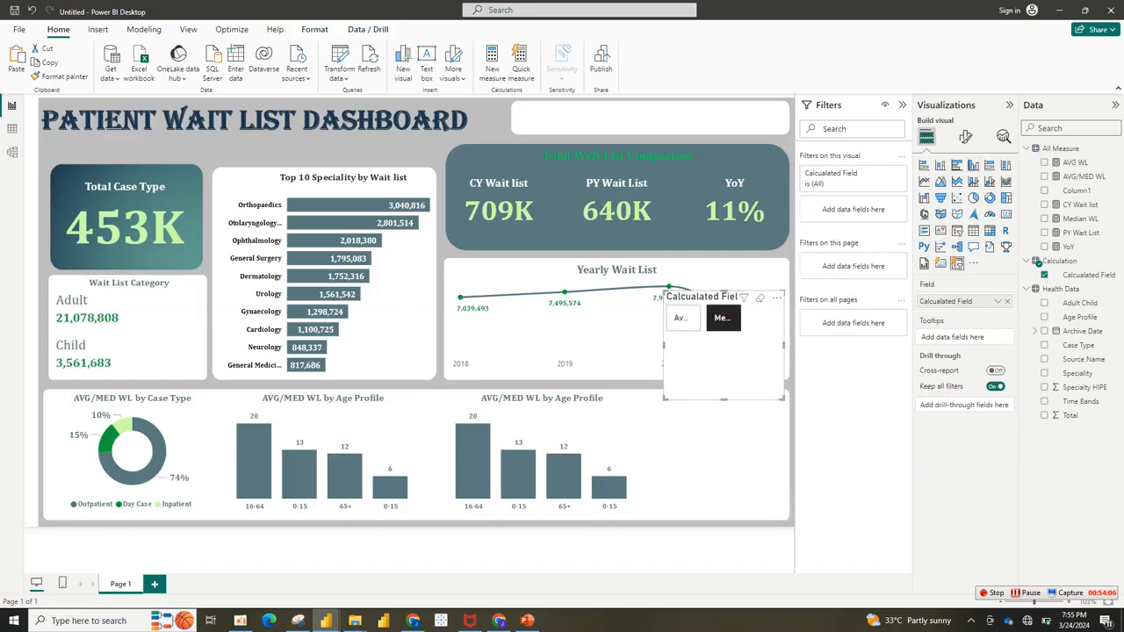
{"action": "left_click", "coordinate": [622, 432]}
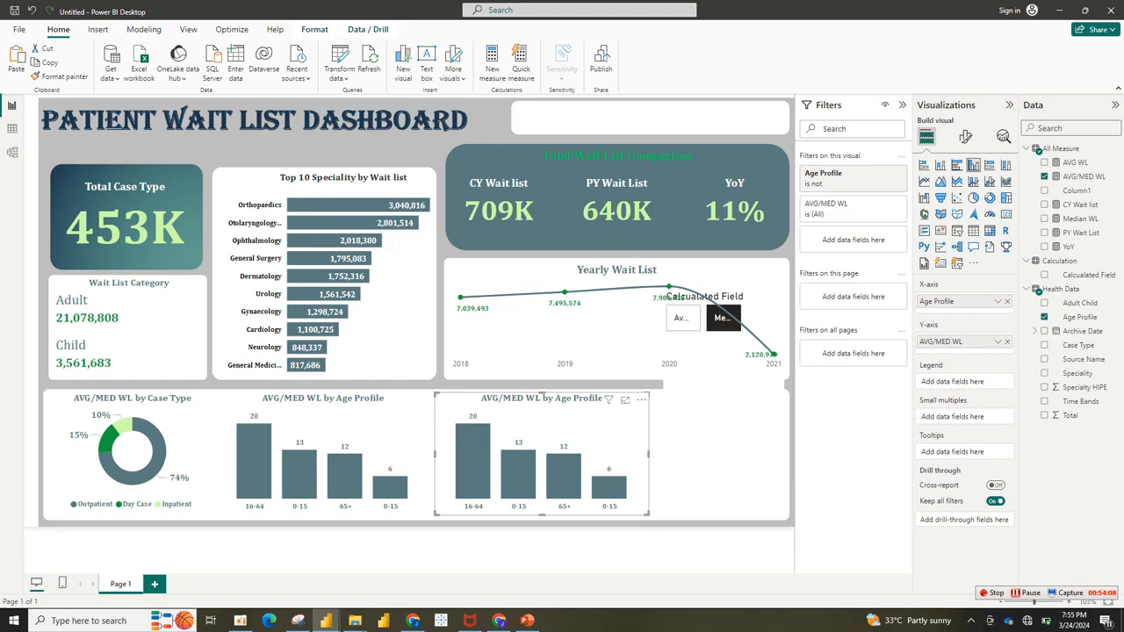
{"action": "left_click_drag", "start_coordinate": [650, 515], "coordinate": [674, 515]}
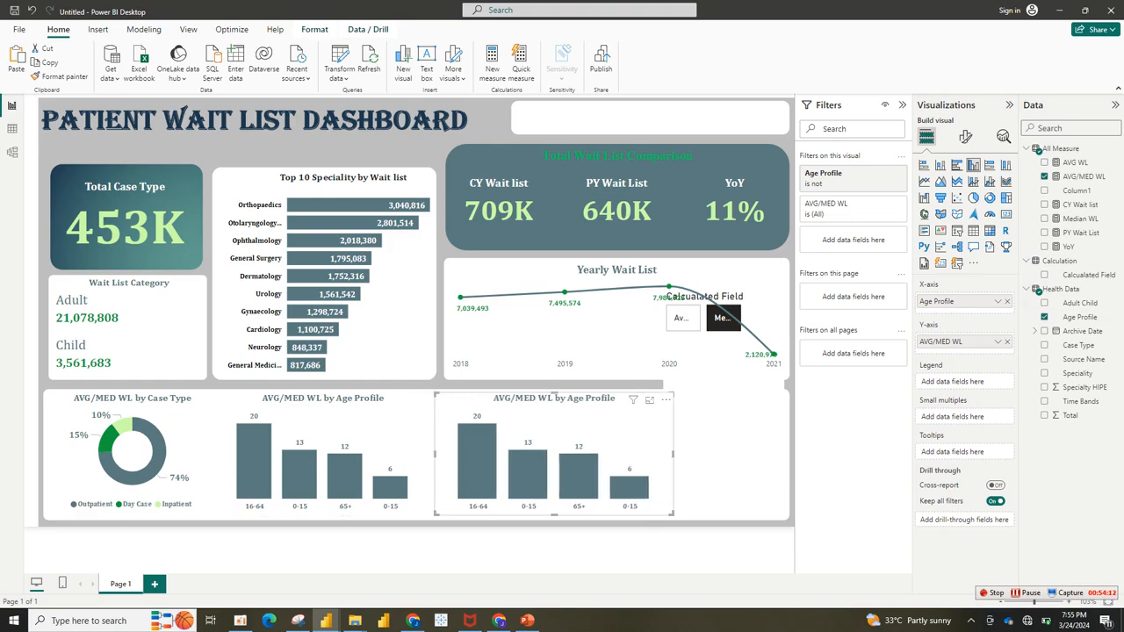
Step: Replace Age Profile with Time Bands on the copied chart's X-axis and widen the chart further
{"action": "left_click", "coordinate": [1007, 301]}
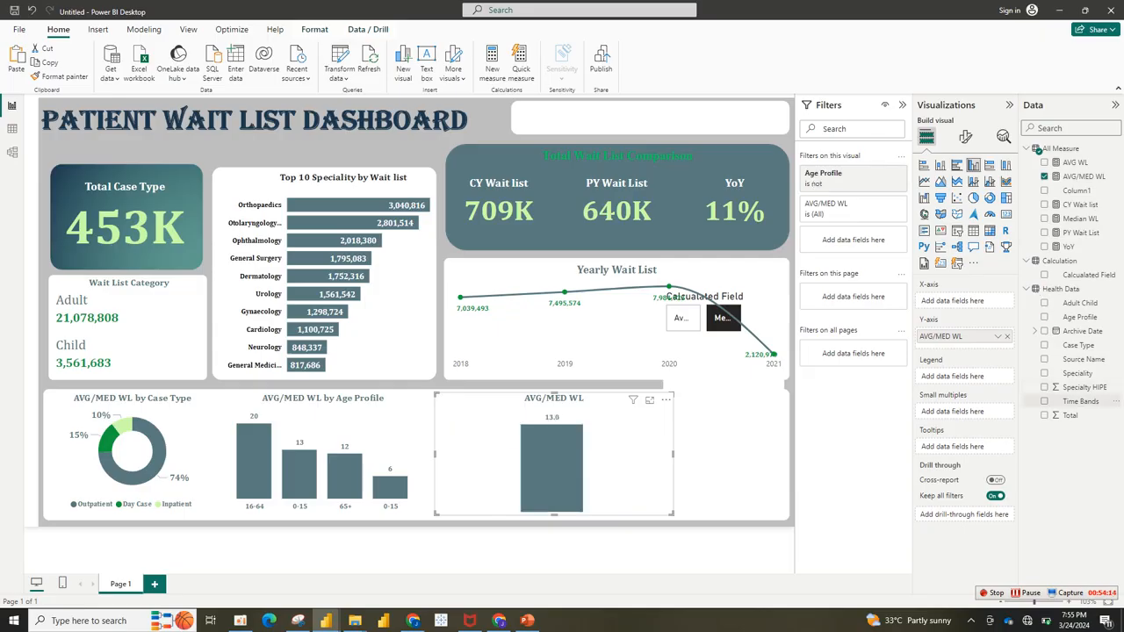
{"action": "left_click", "coordinate": [1044, 401]}
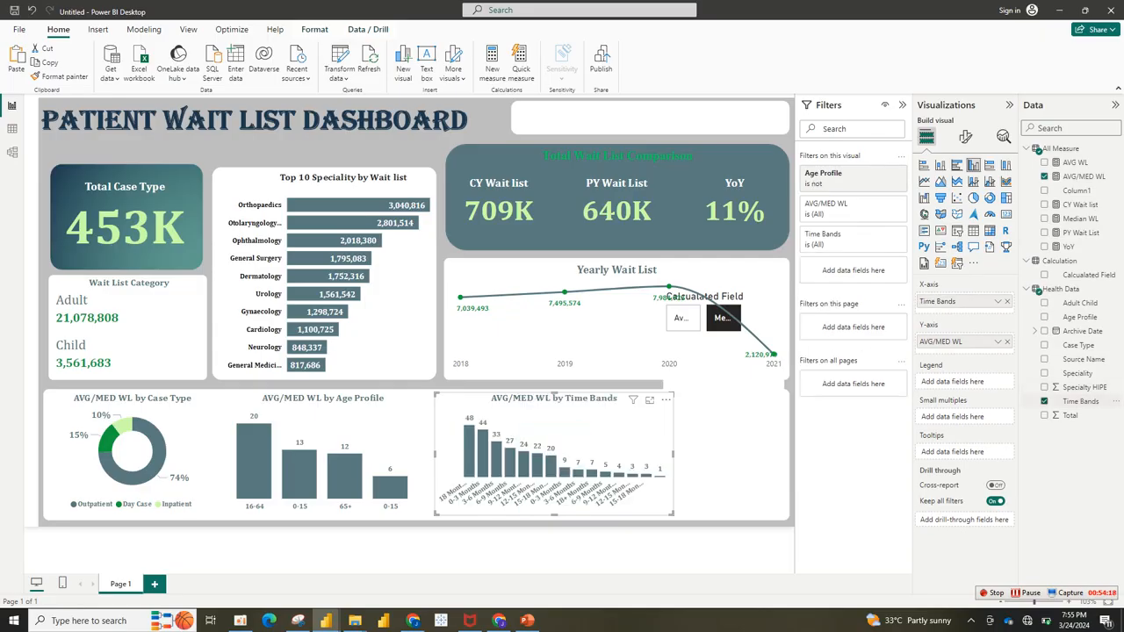
{"action": "left_click_drag", "start_coordinate": [673, 453], "coordinate": [714, 454]}
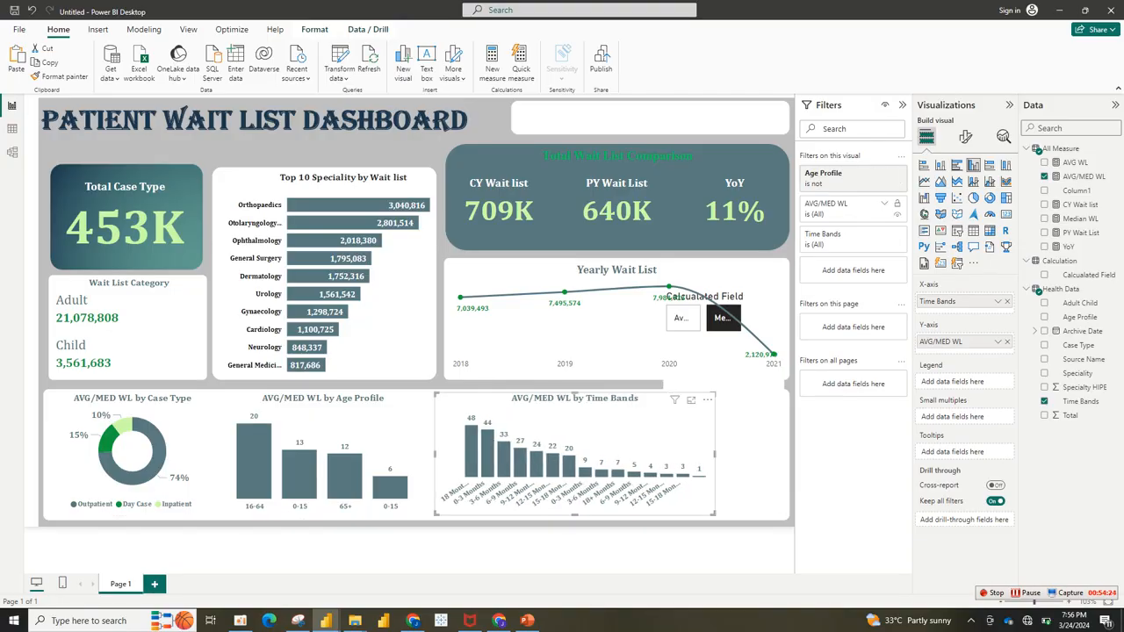
Step: Reset the Age Profile filter on the Time Bands chart to include everything except the blank category
{"action": "left_click", "coordinate": [884, 204]}
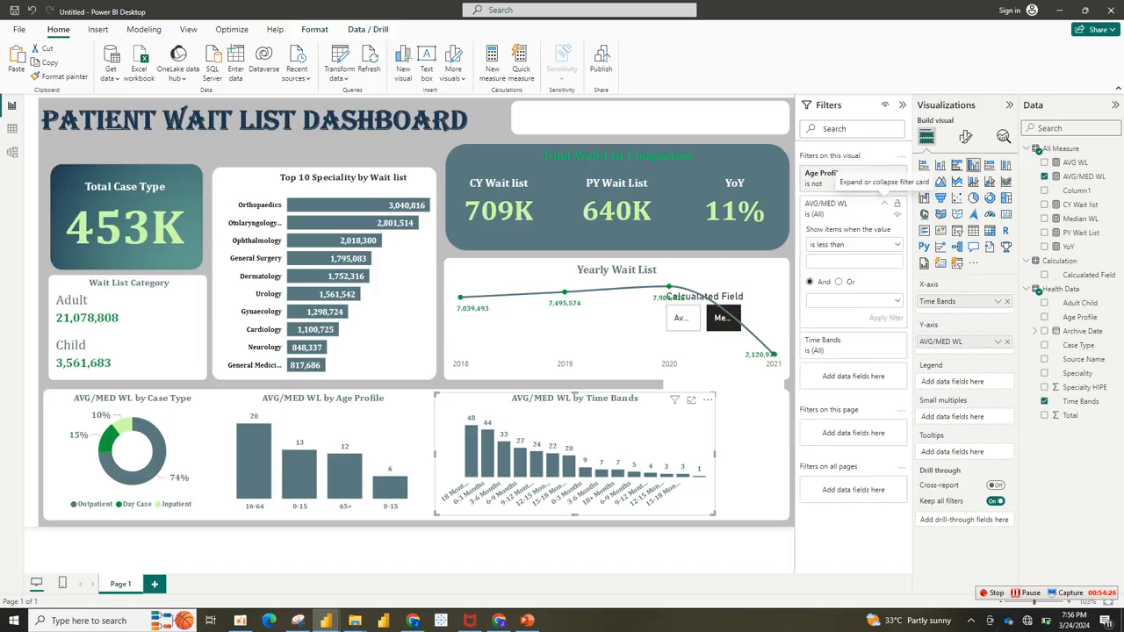
{"action": "left_click", "coordinate": [884, 204]}
{"action": "left_click", "coordinate": [871, 173]}
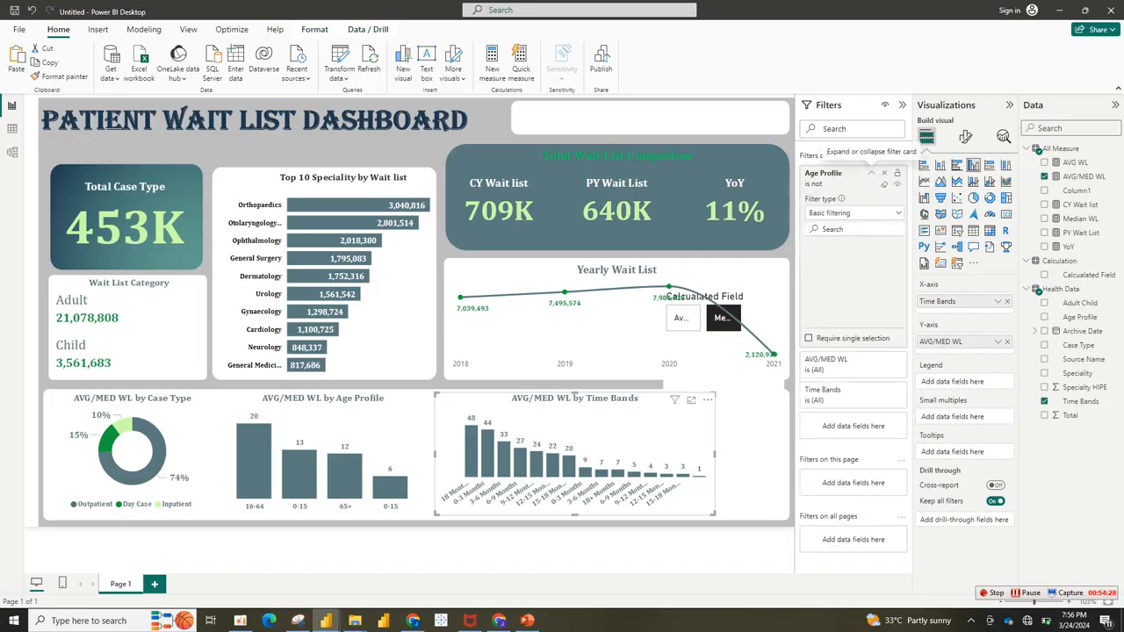
{"action": "left_click", "coordinate": [813, 258]}
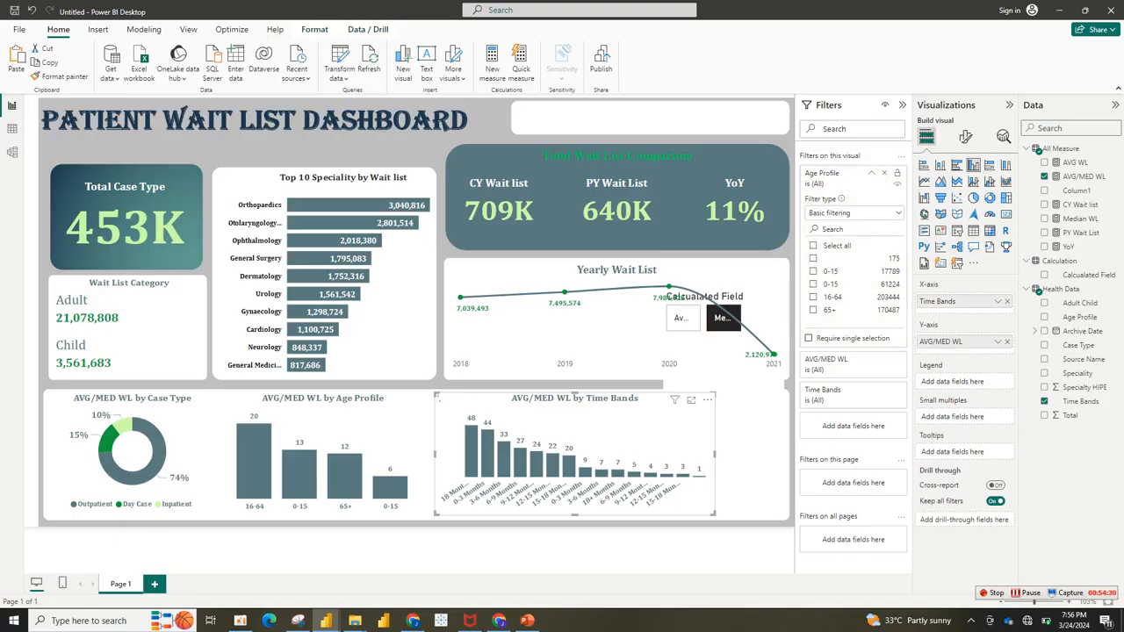
{"action": "left_click", "coordinate": [813, 245]}
{"action": "left_click", "coordinate": [813, 258]}
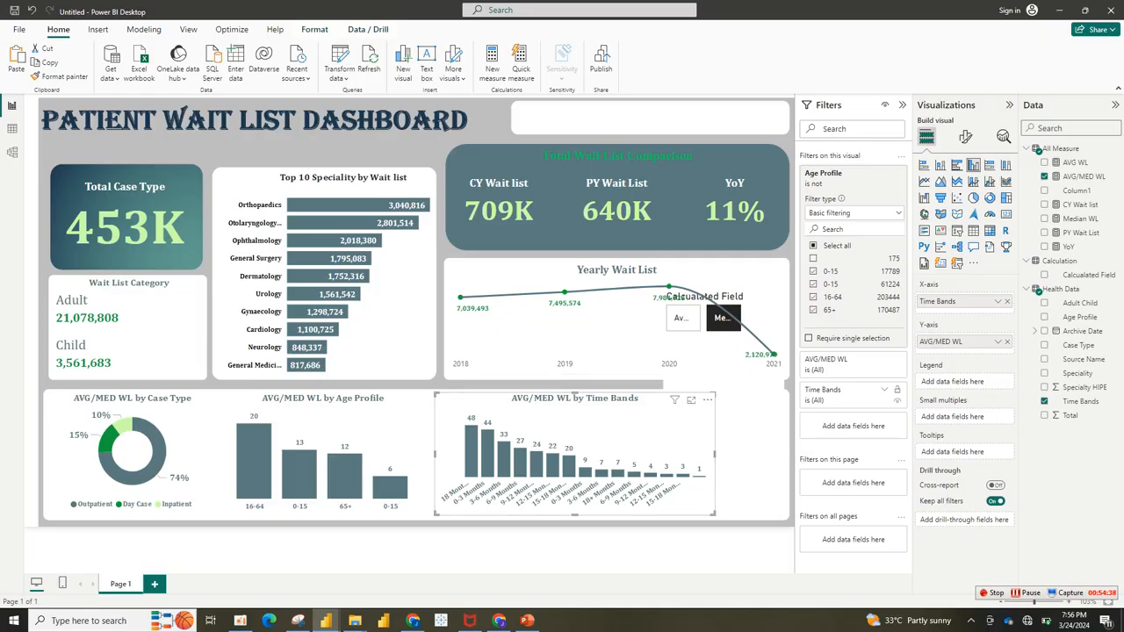
Step: Filter the Time Bands chart on Time Bands without the blank category instead of on Age Profile, and enlarge the chart
{"action": "left_click", "coordinate": [884, 389]}
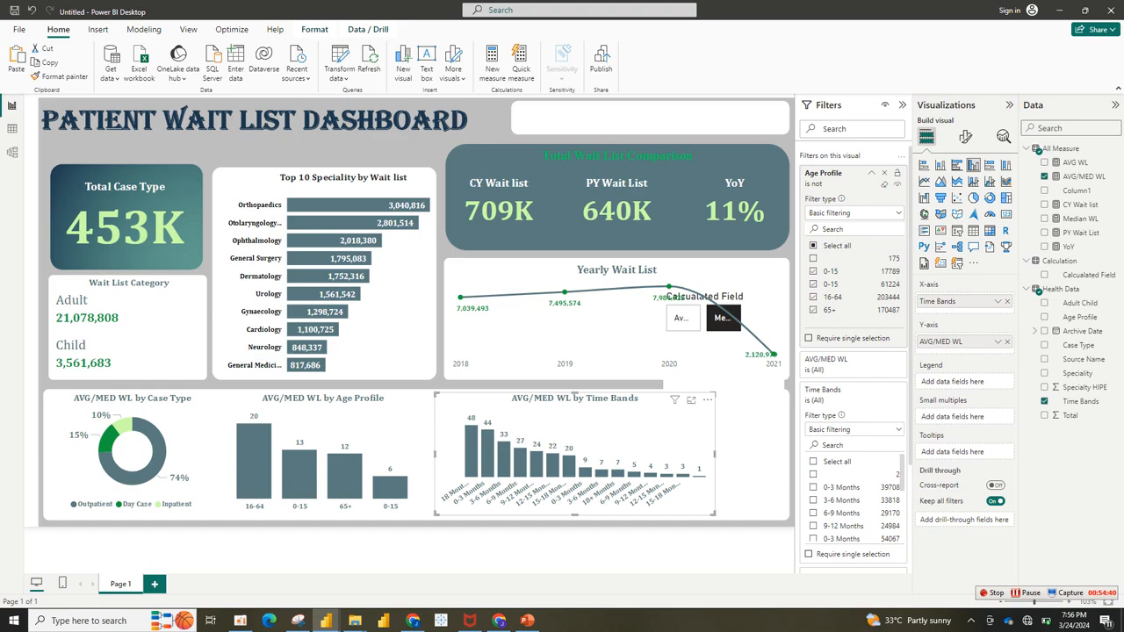
{"action": "left_click", "coordinate": [884, 173]}
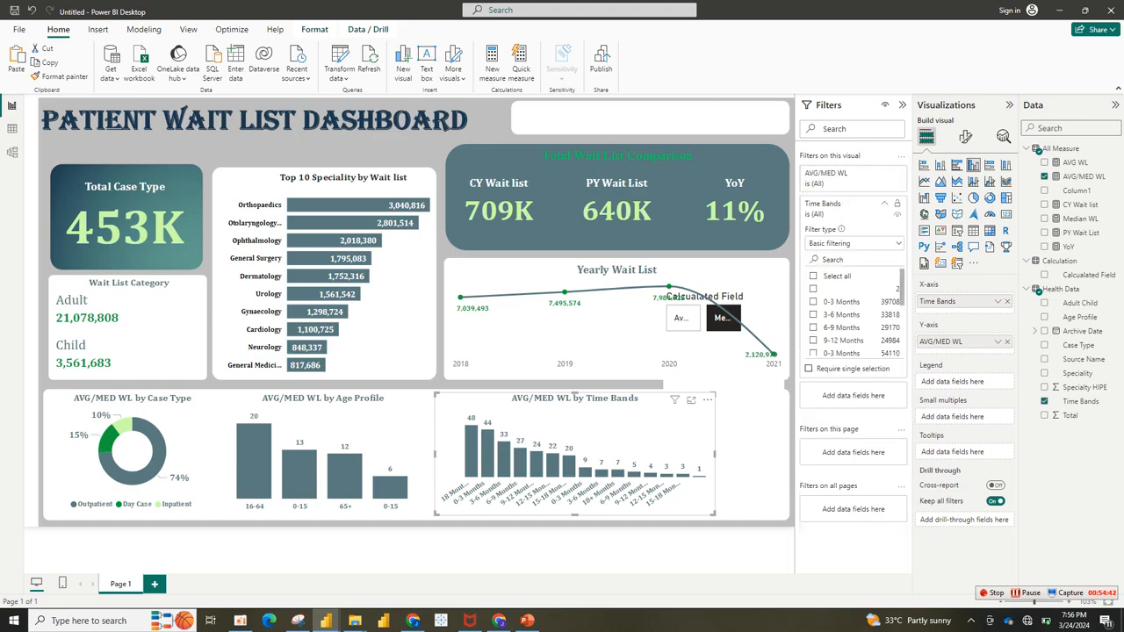
{"action": "left_click", "coordinate": [813, 288]}
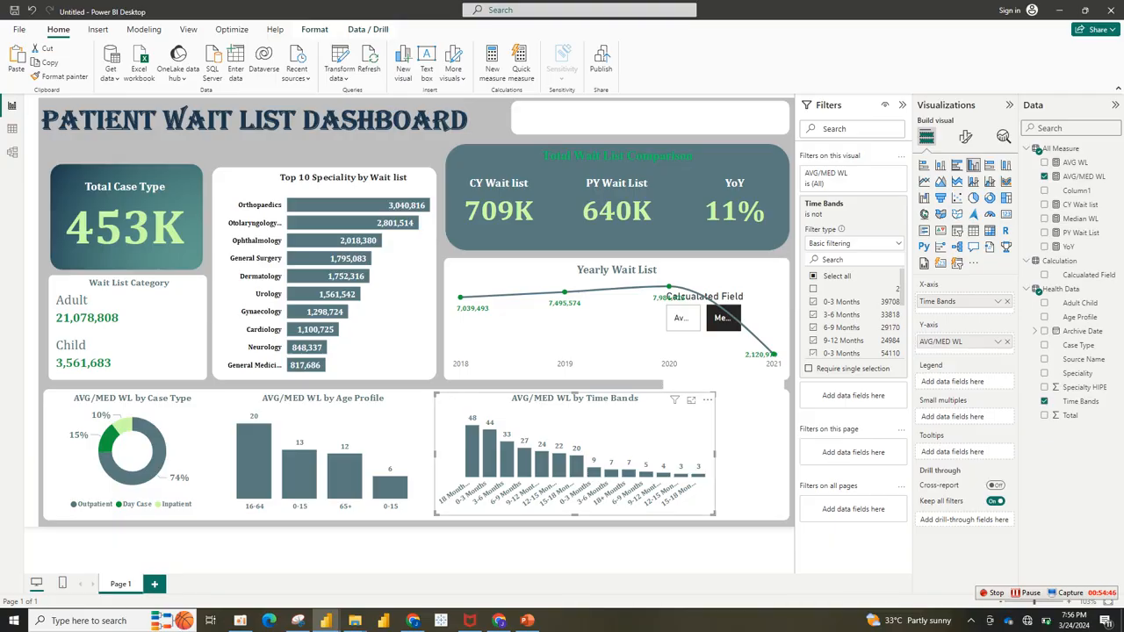
{"action": "left_click_drag", "start_coordinate": [716, 453], "coordinate": [760, 457]}
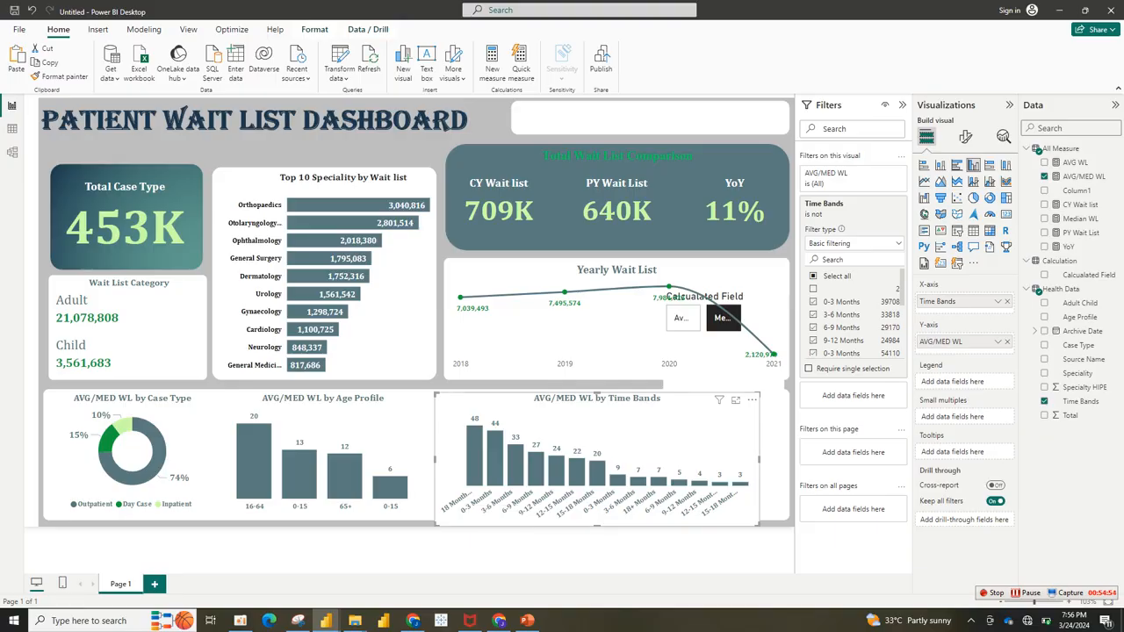
Step: Open the Power Query Editor and trim the text in the Health Data query's Age Profile column
{"action": "left_click", "coordinate": [340, 78]}
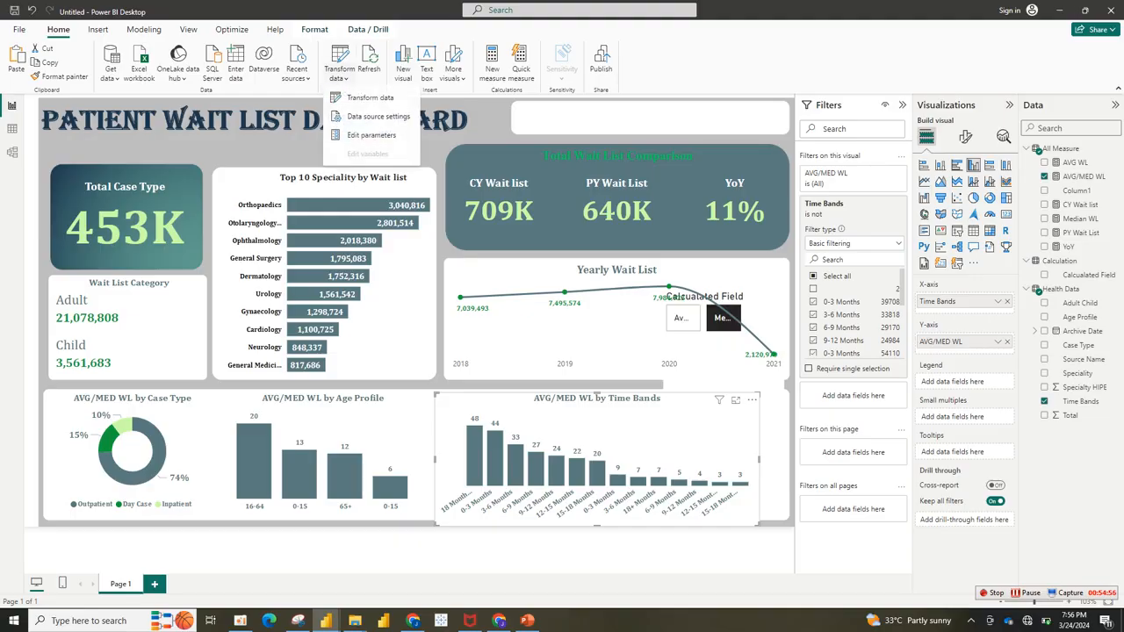
{"action": "left_click", "coordinate": [360, 94]}
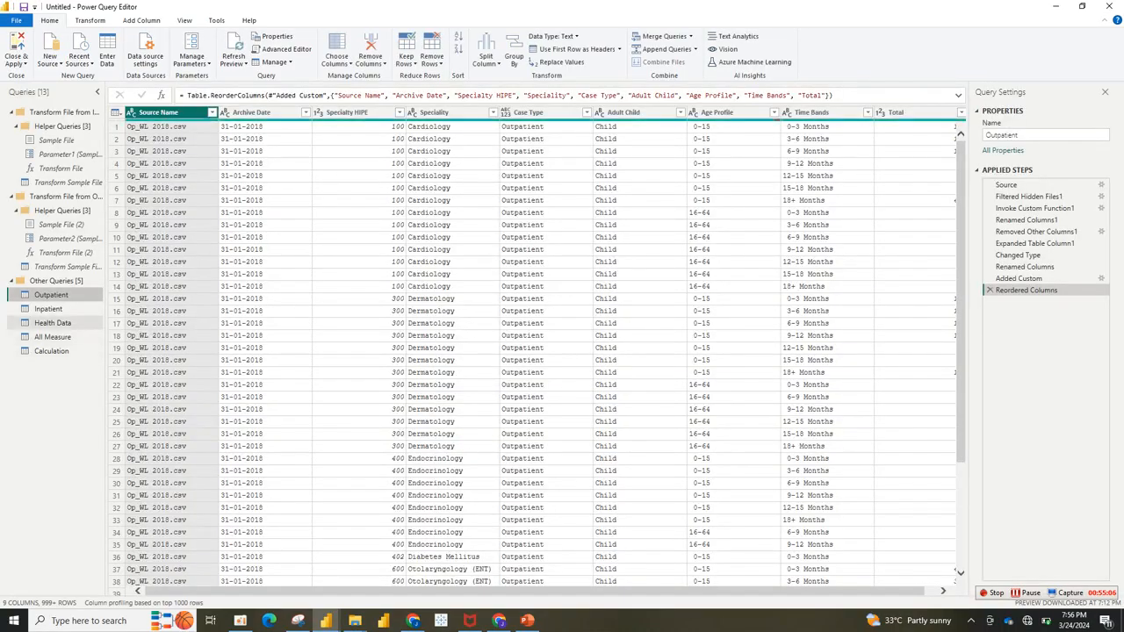
{"action": "left_click", "coordinate": [53, 322]}
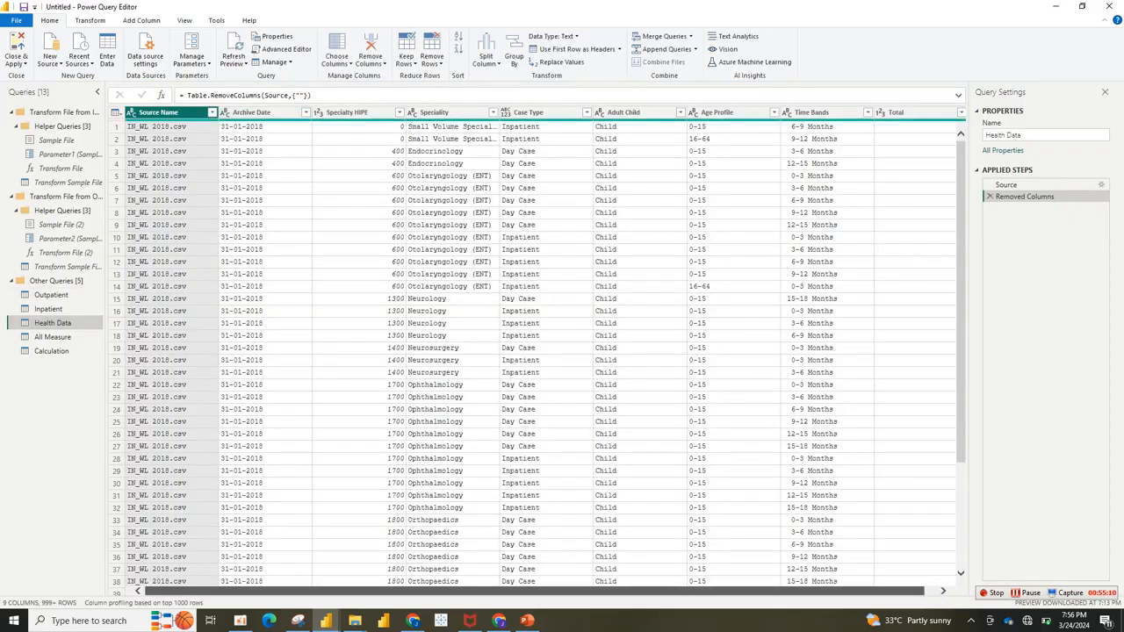
{"action": "left_click", "coordinate": [705, 113]}
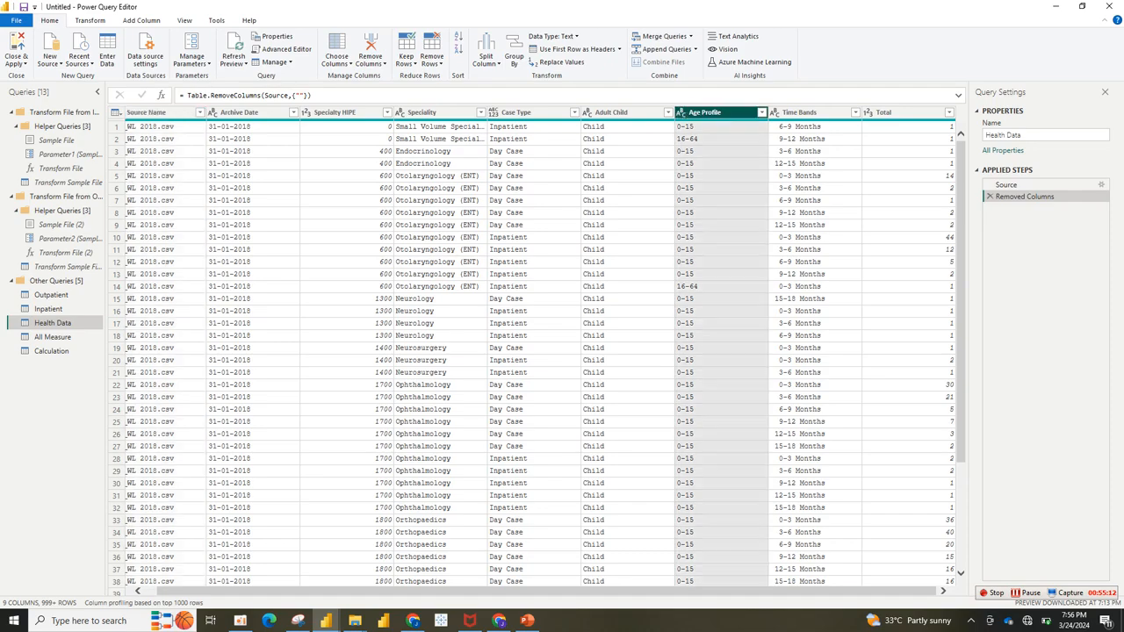
{"action": "right_click", "coordinate": [716, 115]}
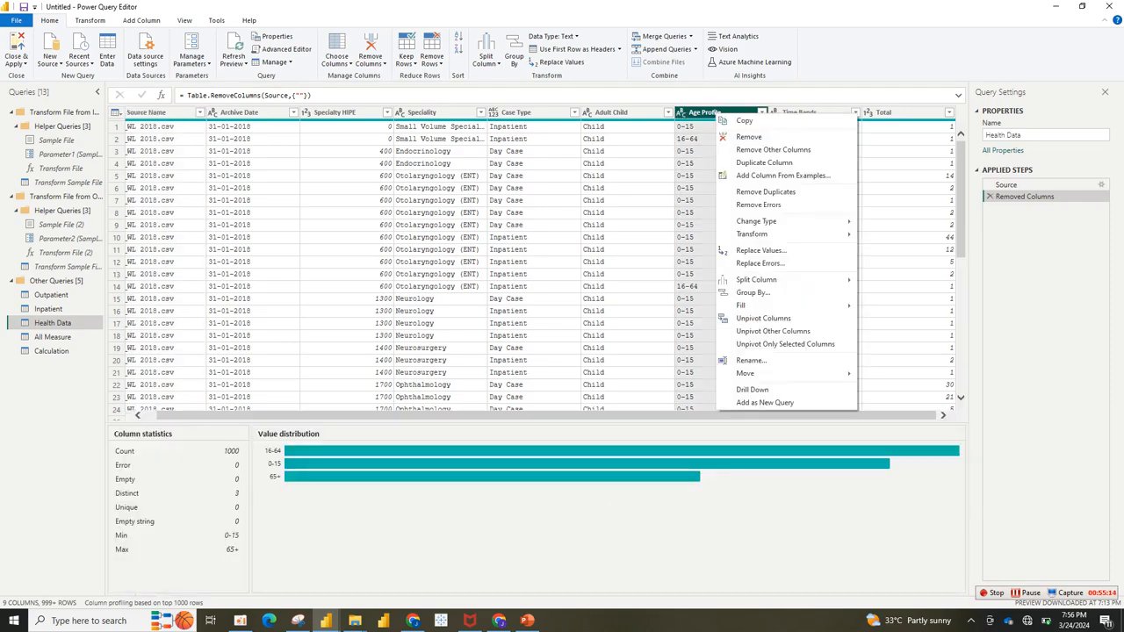
{"action": "mouse_move", "coordinate": [754, 235]}
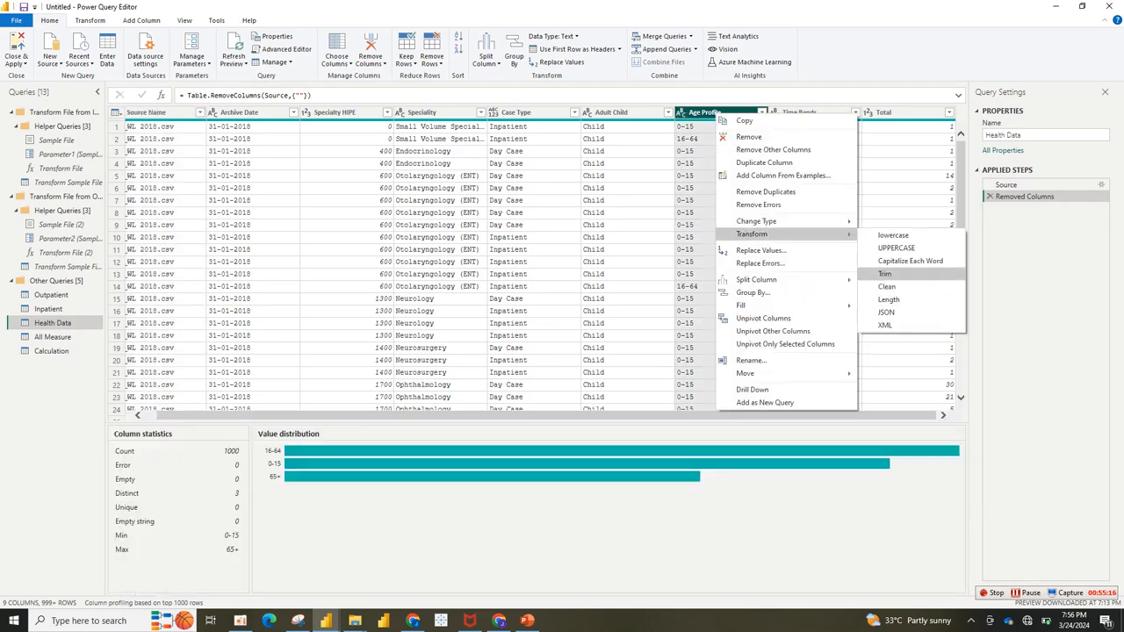
{"action": "left_click", "coordinate": [887, 274]}
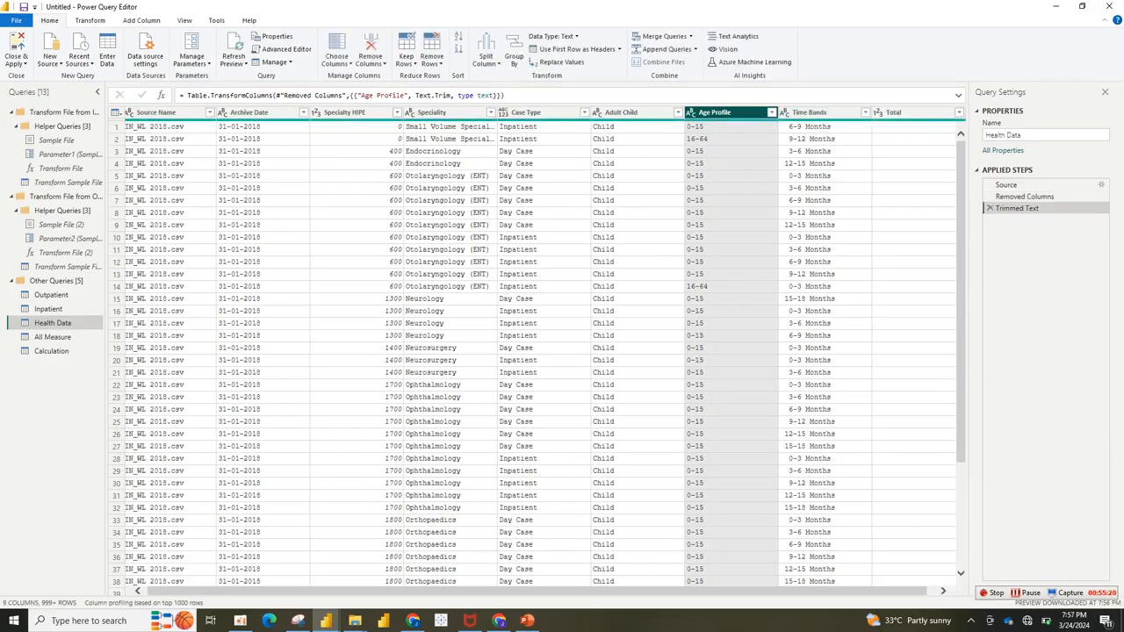
Step: Check the distinct values of the Age Profile column and trim the text in the Time Bands column
{"action": "left_click", "coordinate": [771, 113]}
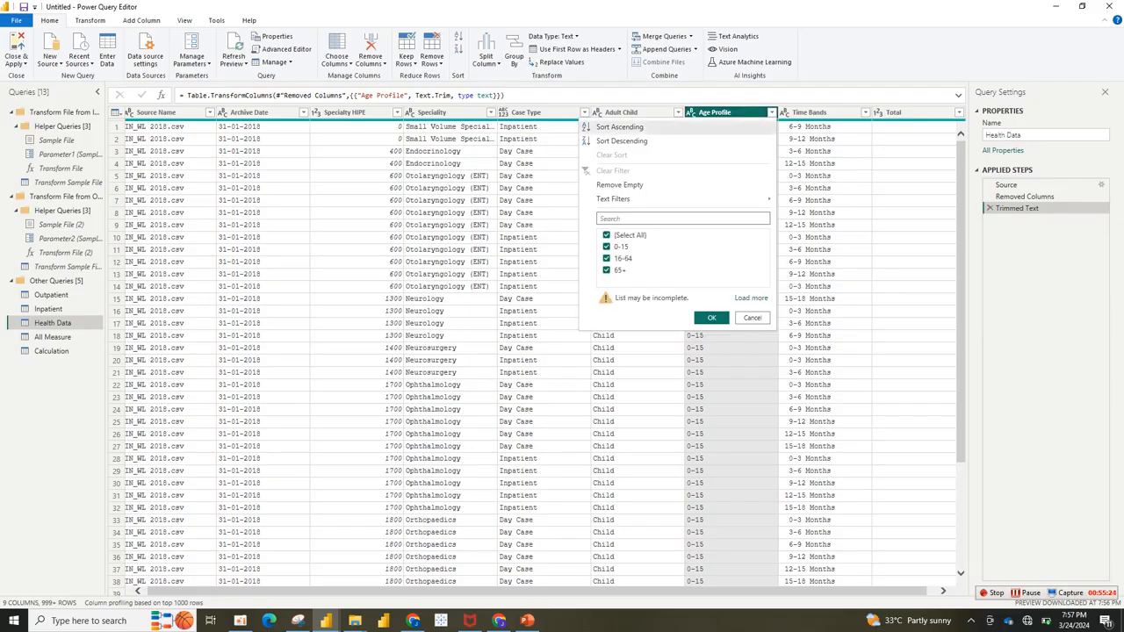
{"action": "left_click", "coordinate": [812, 373]}
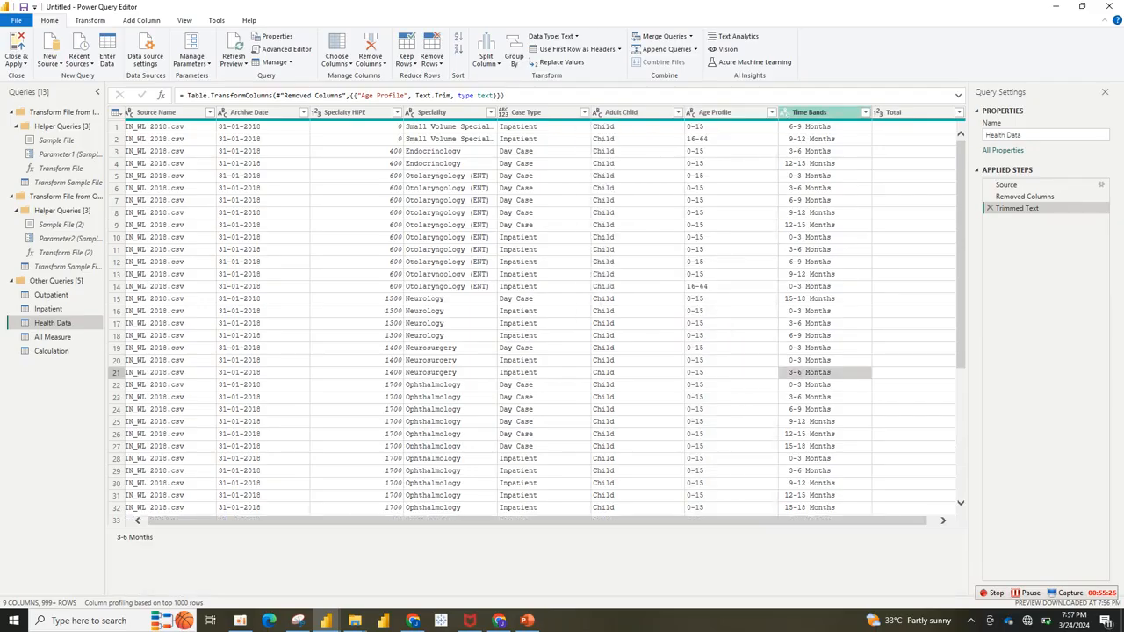
{"action": "left_click", "coordinate": [809, 112]}
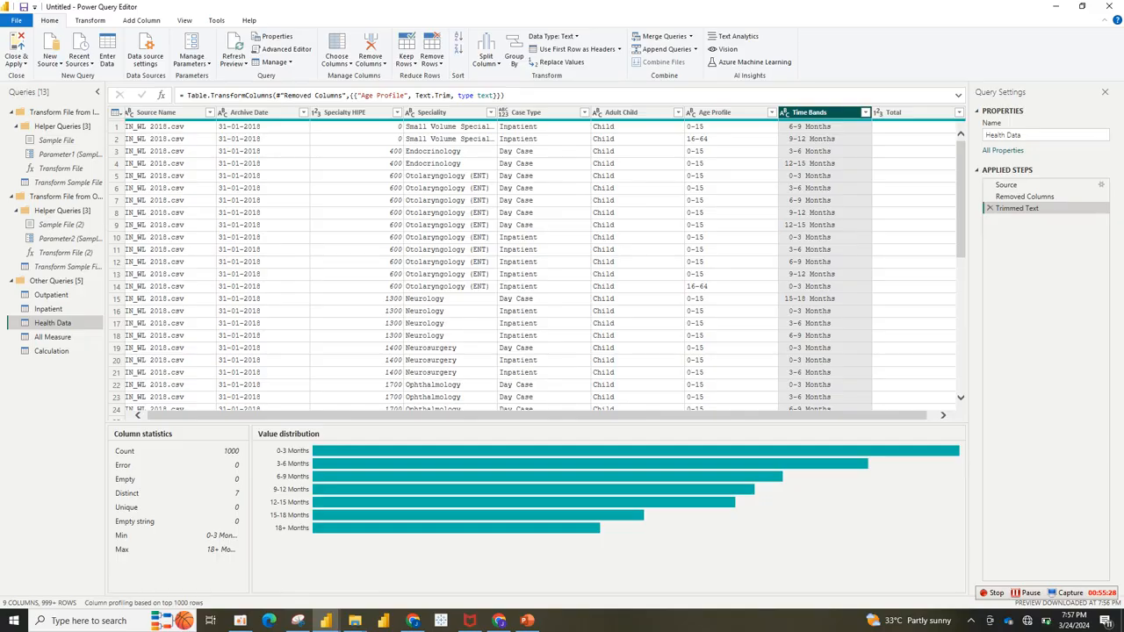
{"action": "right_click", "coordinate": [845, 112]}
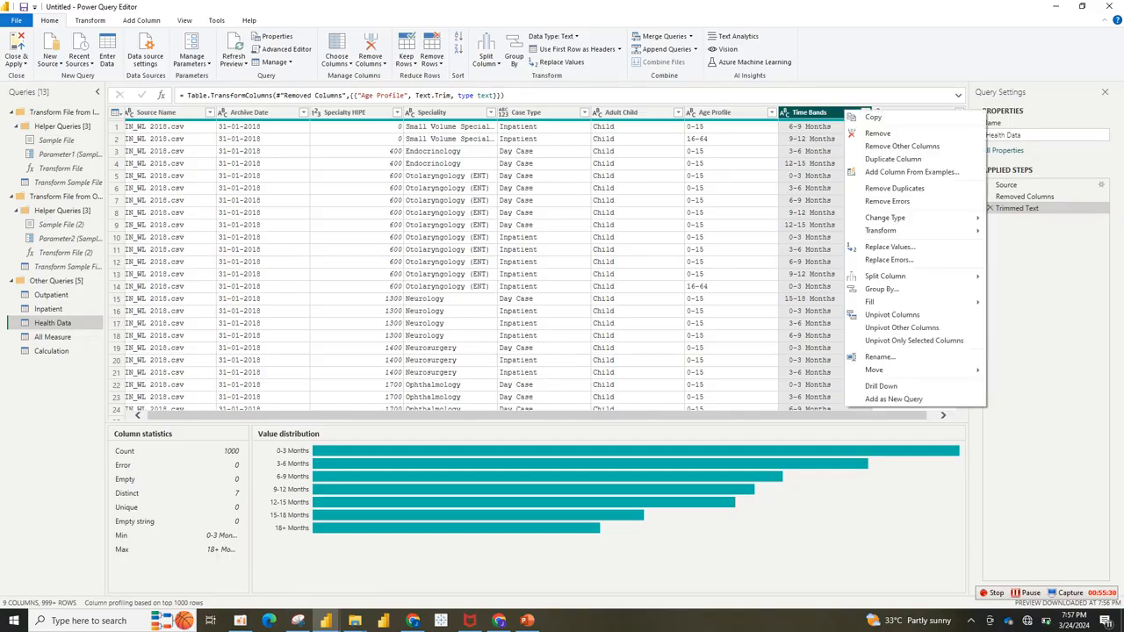
{"action": "mouse_move", "coordinate": [887, 230]}
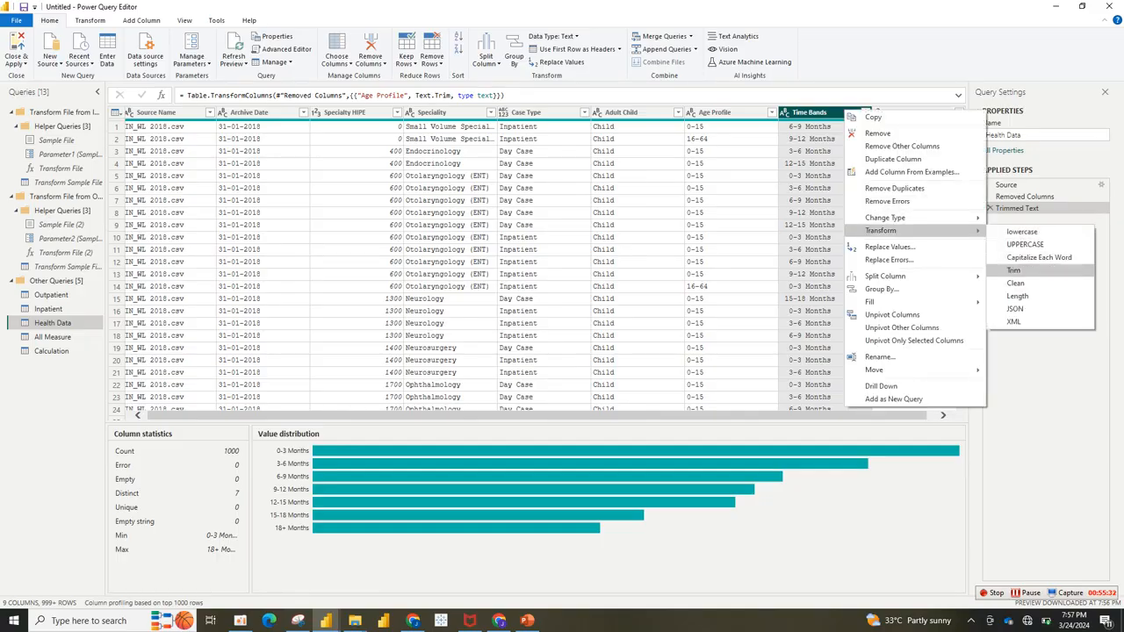
{"action": "left_click", "coordinate": [1015, 270]}
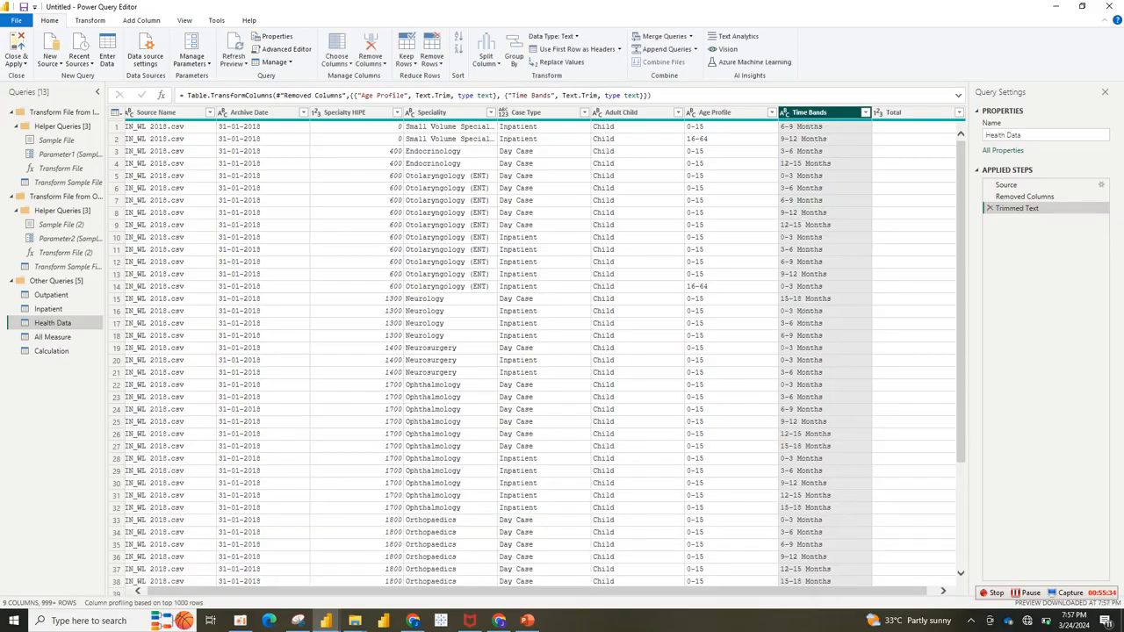
Step: Load the complete list of distinct values in the Time Bands column to look for duplicates
{"action": "left_click", "coordinate": [864, 112]}
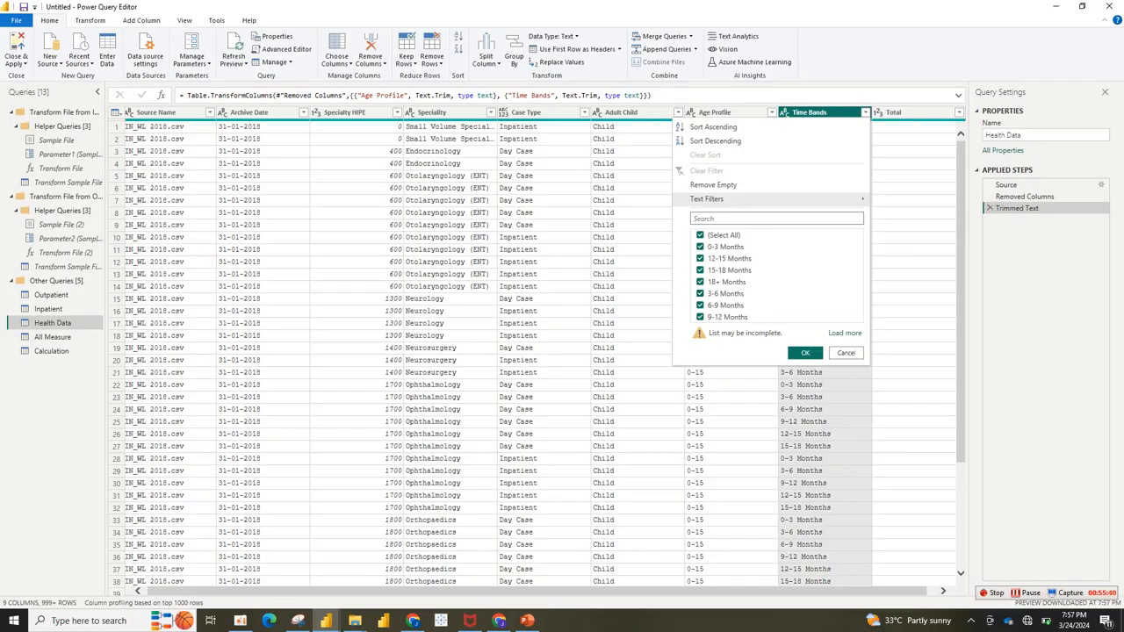
{"action": "left_click", "coordinate": [845, 333]}
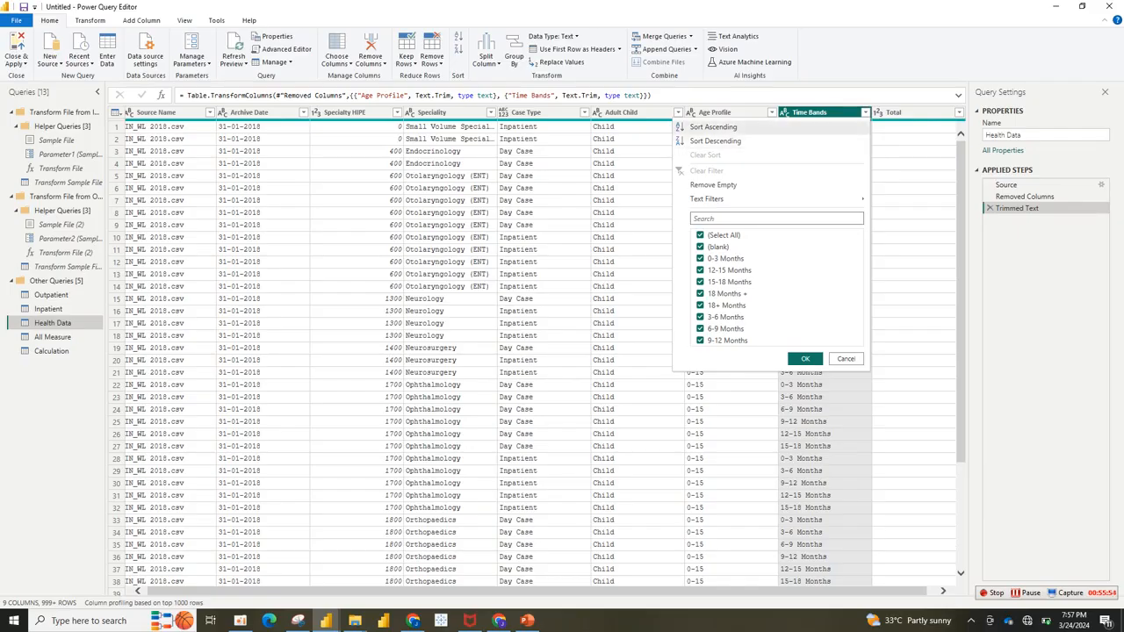
{"action": "left_click", "coordinate": [811, 112]}
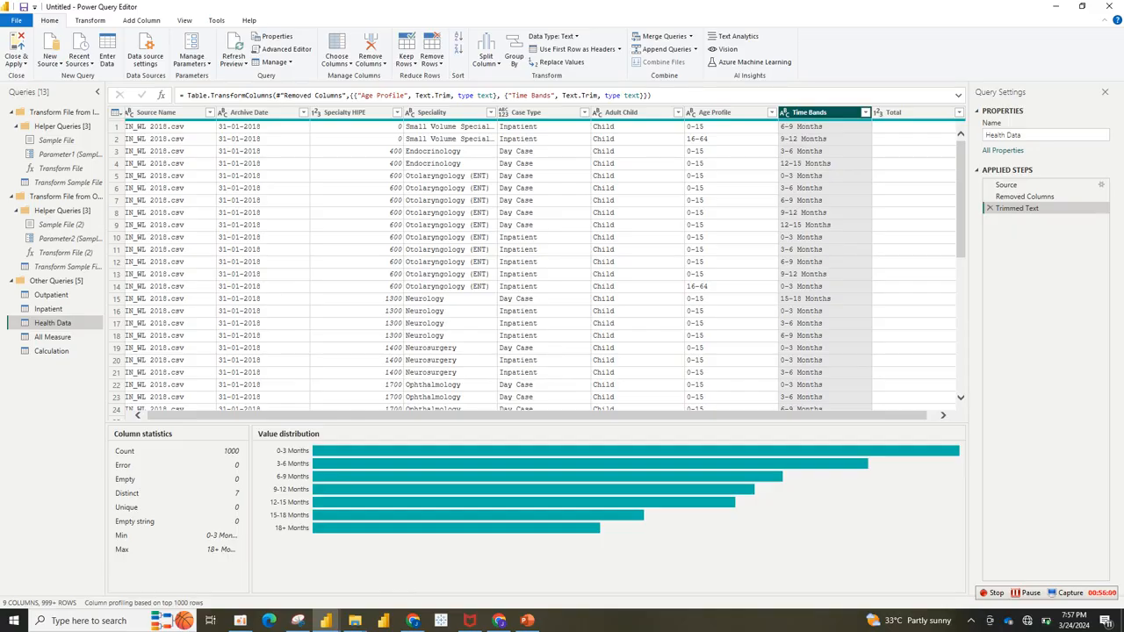
Step: Try to replace "18 + Months" with "18 Months" in the Time Bands column, and recheck its complete value list
{"action": "right_click", "coordinate": [813, 113]}
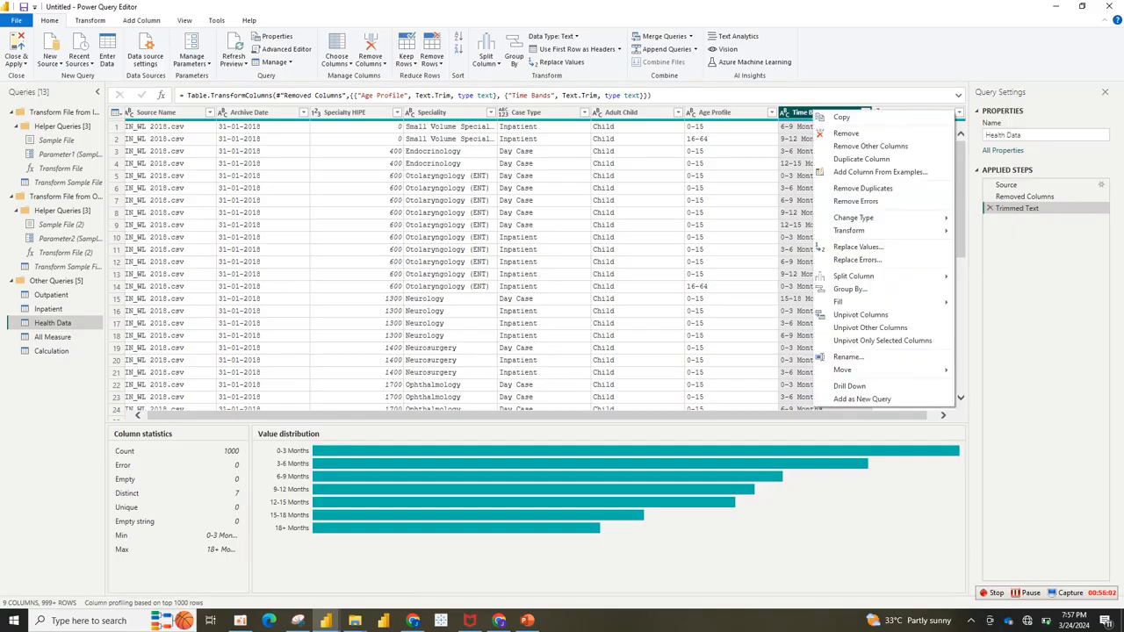
{"action": "mouse_move", "coordinate": [869, 278]}
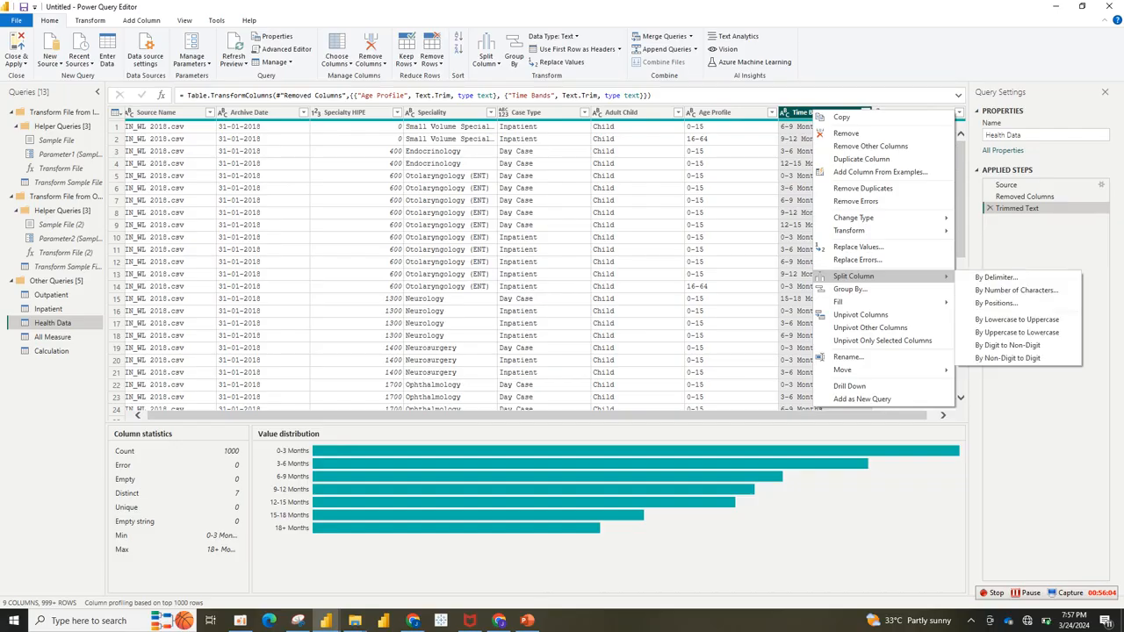
{"action": "key", "text": "Escape"}
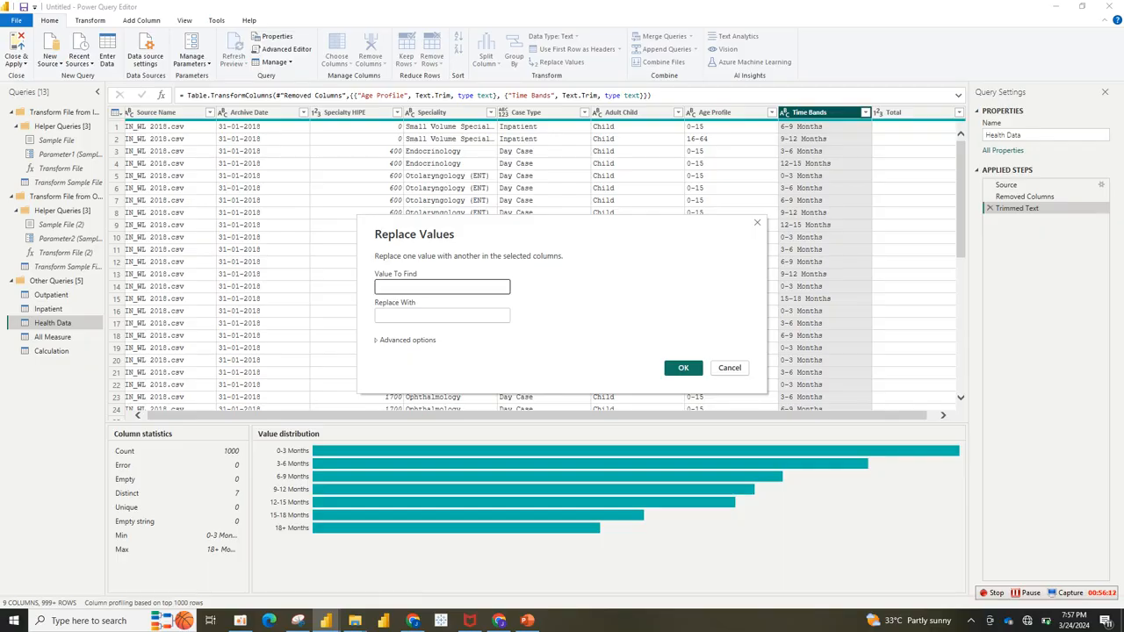
{"action": "type", "text": "18 Months"}
{"action": "left_click", "coordinate": [379, 315]}
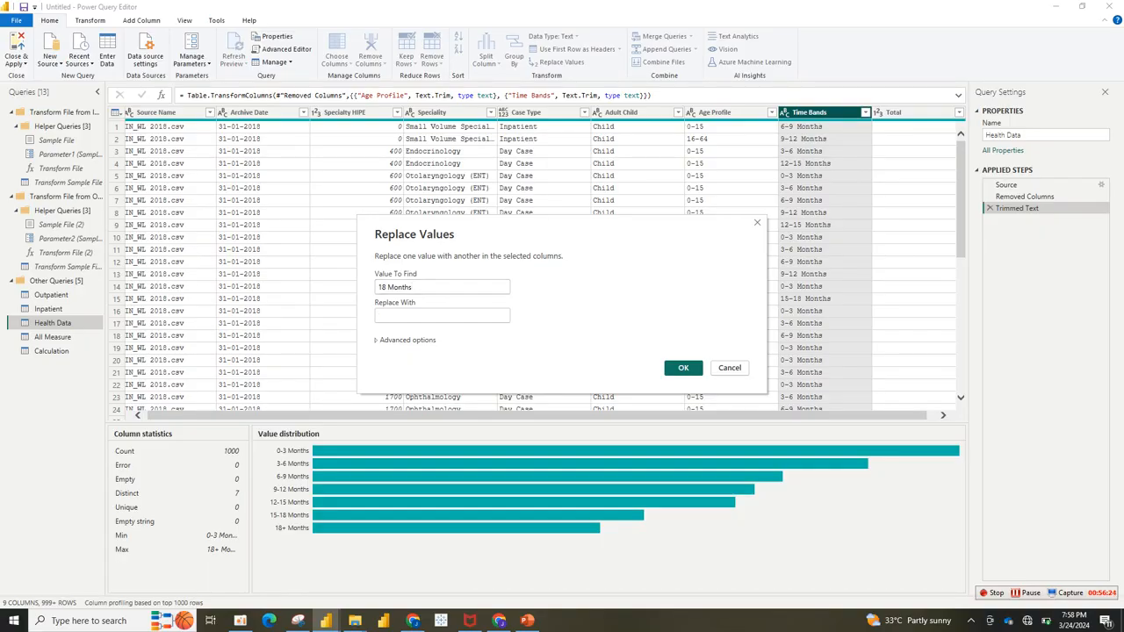
{"action": "key", "text": "shift+Tab"}
{"action": "key", "text": "Tab"}
{"action": "left_click", "coordinate": [385, 287]}
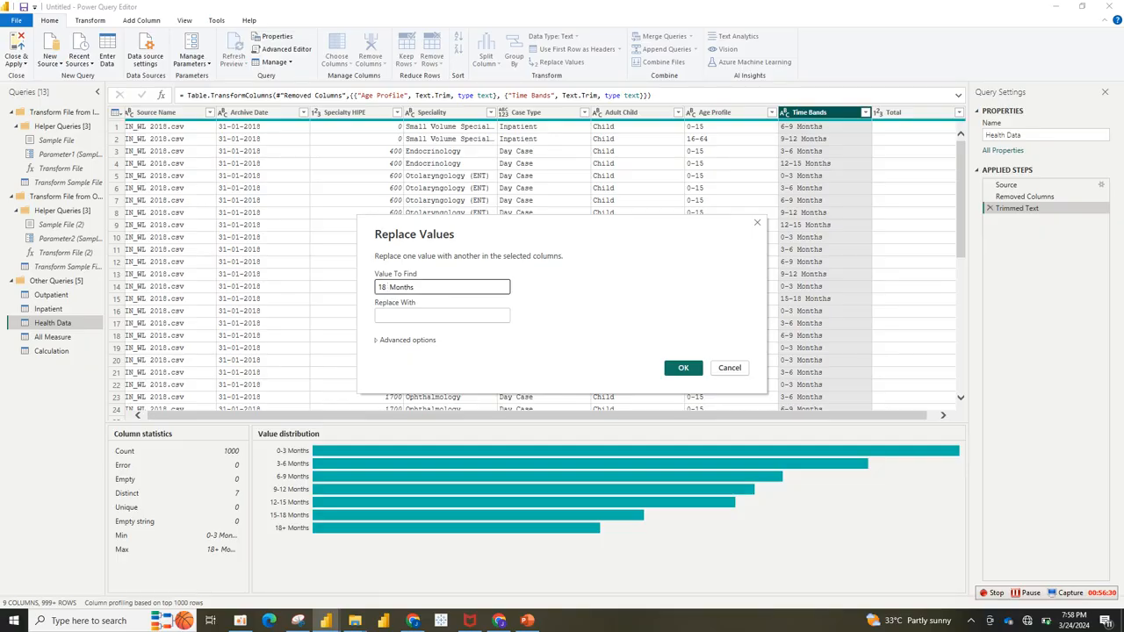
{"action": "type", "text": "+"}
{"action": "key", "text": "Tab"}
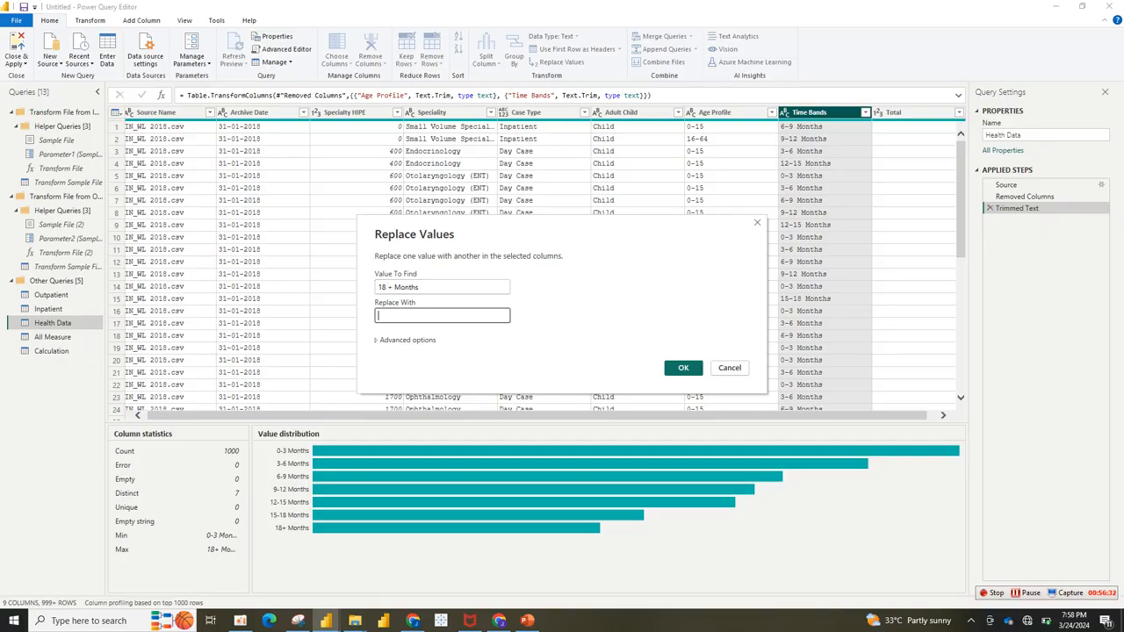
{"action": "type", "text": "18 Months"}
{"action": "left_click", "coordinate": [683, 368]}
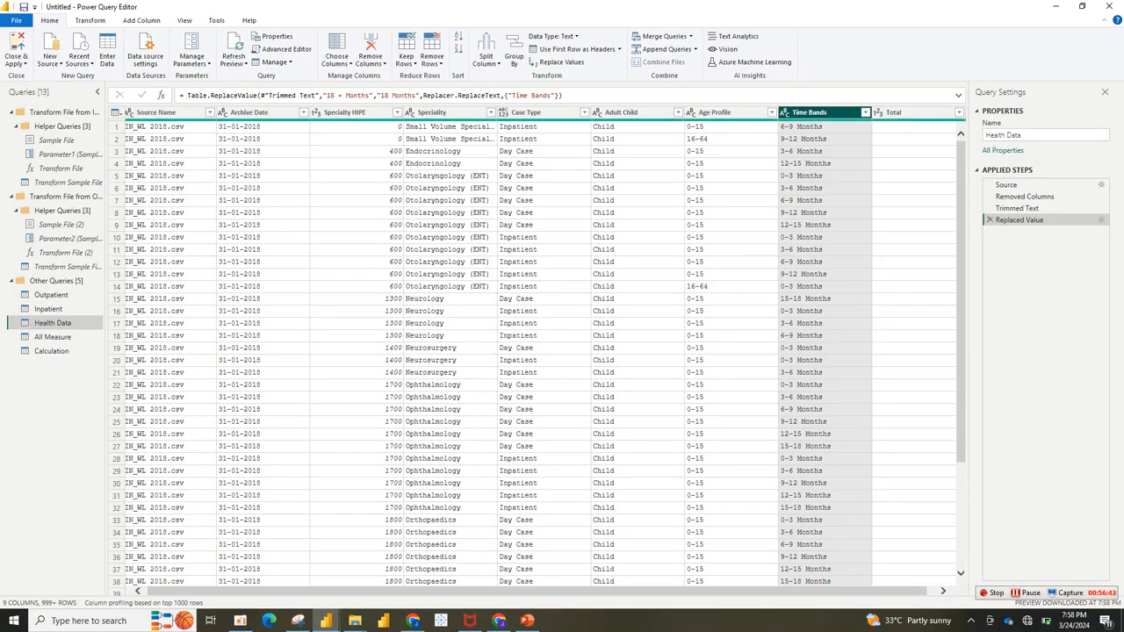
{"action": "left_click", "coordinate": [865, 113]}
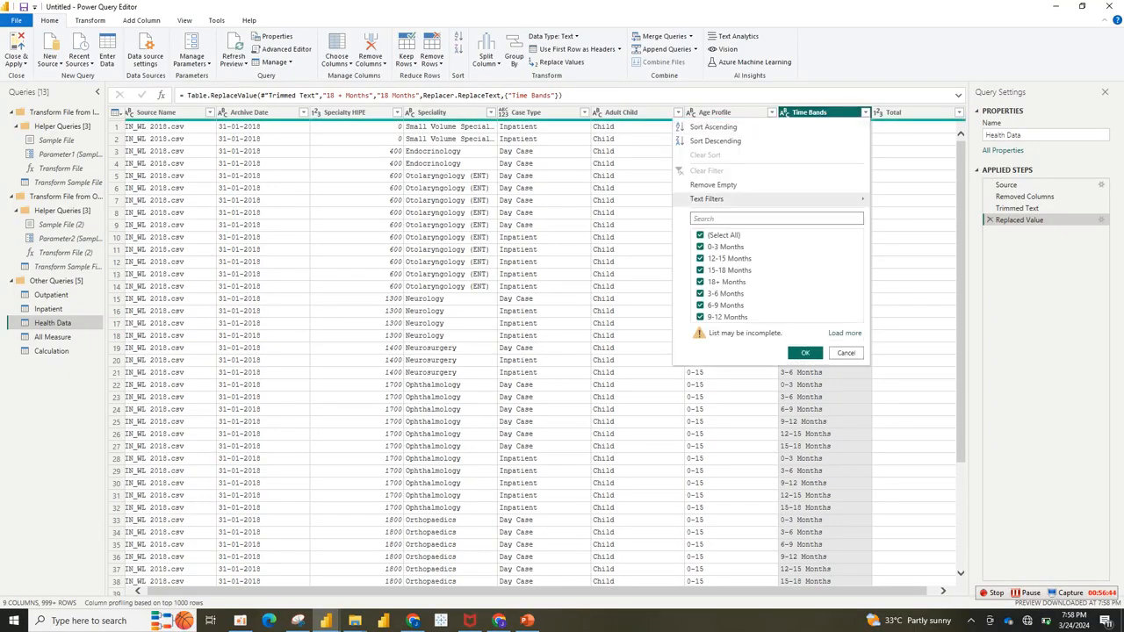
{"action": "left_click", "coordinate": [845, 332]}
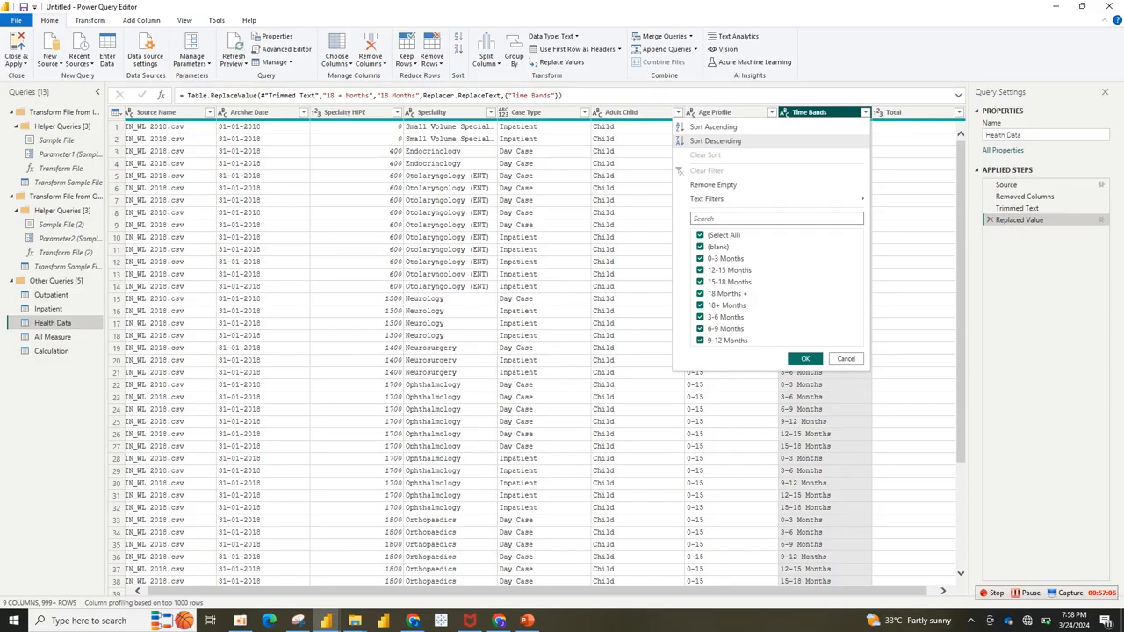
Step: Try to replace "18 + Months" with "18 Months +" in Time Bands, and confirm the fully loaded column filter with all values kept
{"action": "left_click", "coordinate": [813, 111]}
{"action": "right_click", "coordinate": [813, 111]}
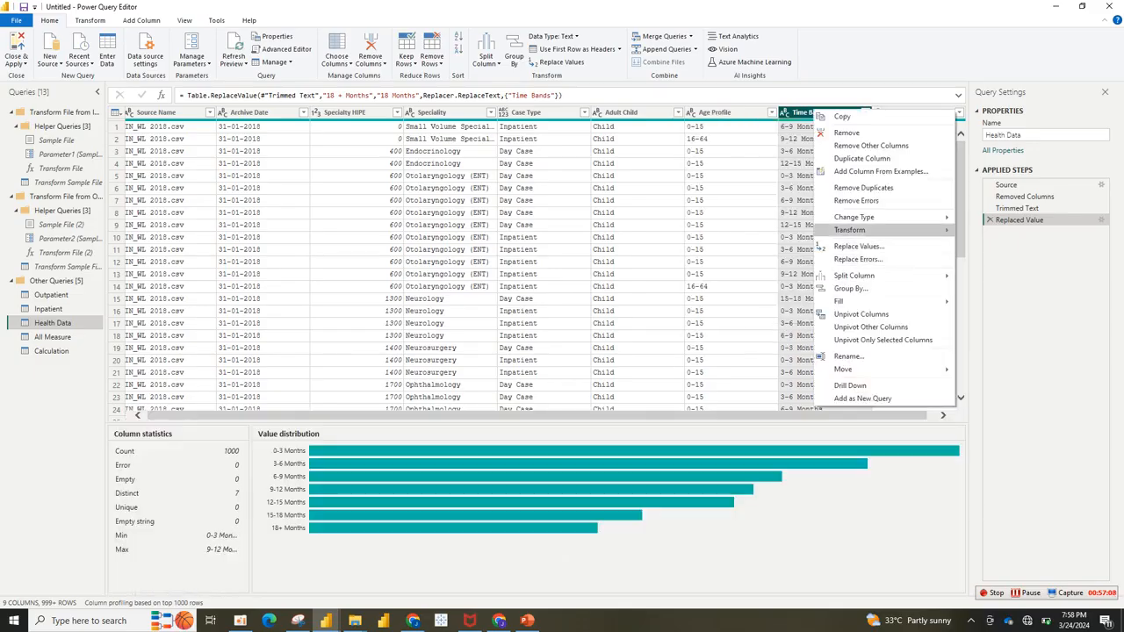
{"action": "left_click", "coordinate": [858, 246]}
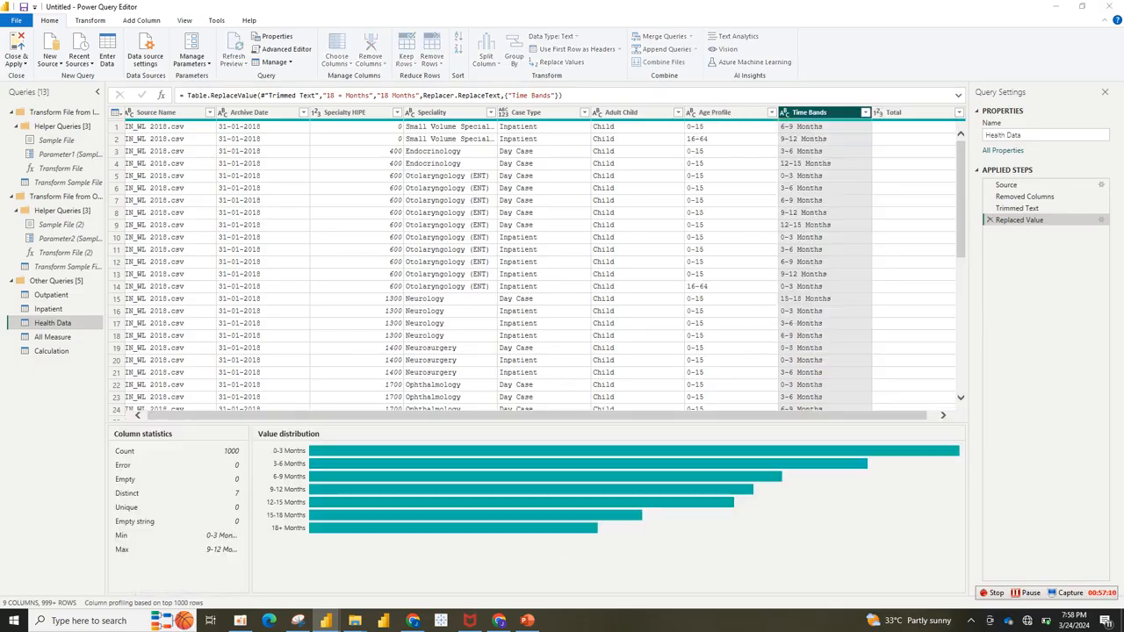
{"action": "type", "text": "18"}
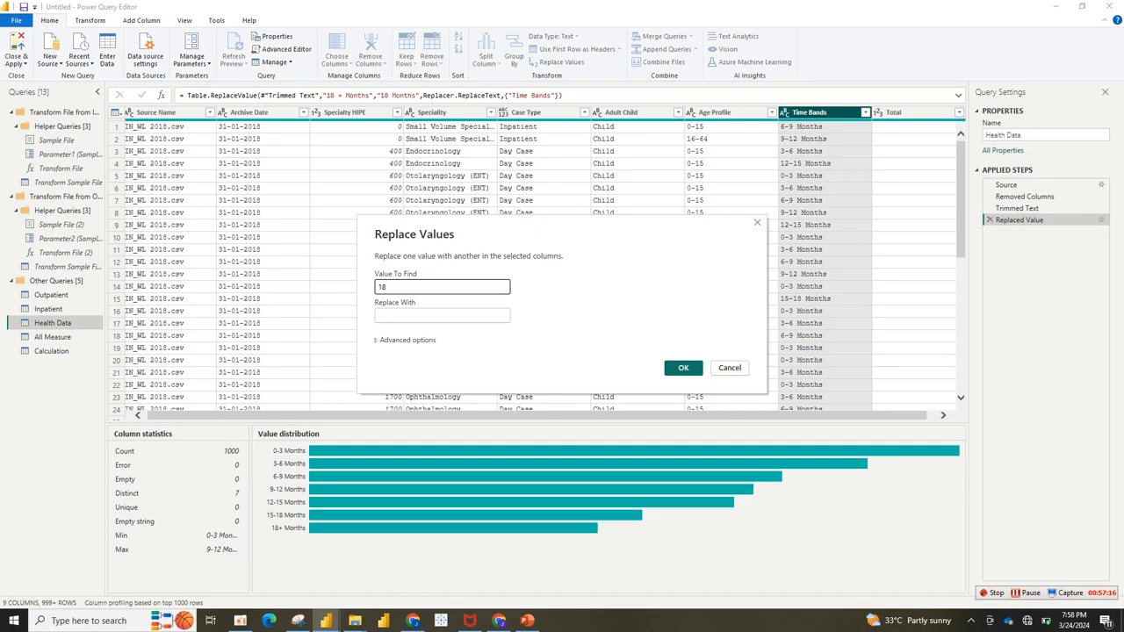
{"action": "type", "text": " +"}
{"action": "key", "text": "BackSpace"}
{"action": "key", "text": "BackSpace"}
{"action": "type", "text": "+ Months"}
{"action": "key", "text": "Tab"}
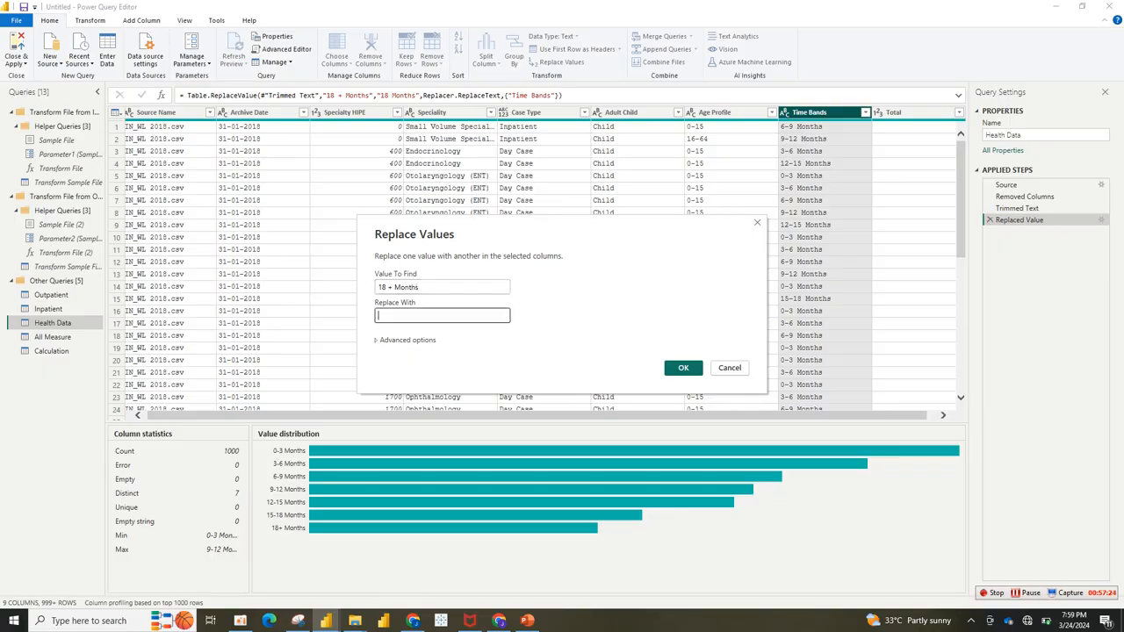
{"action": "type", "text": "18 Months +"}
{"action": "key", "text": "Return"}
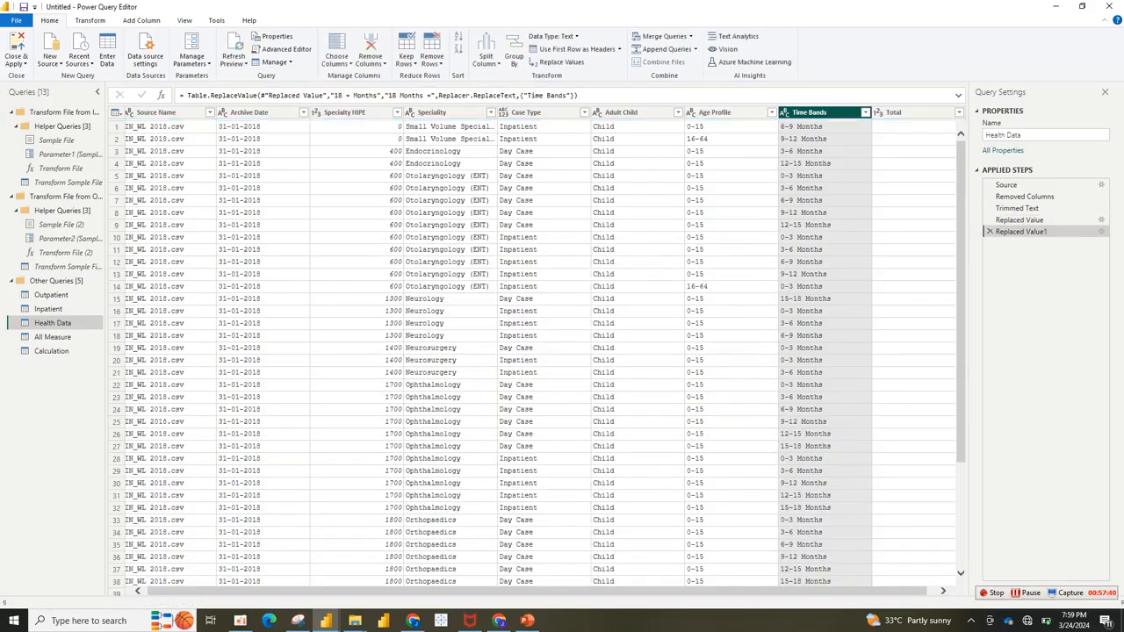
{"action": "left_click", "coordinate": [865, 113]}
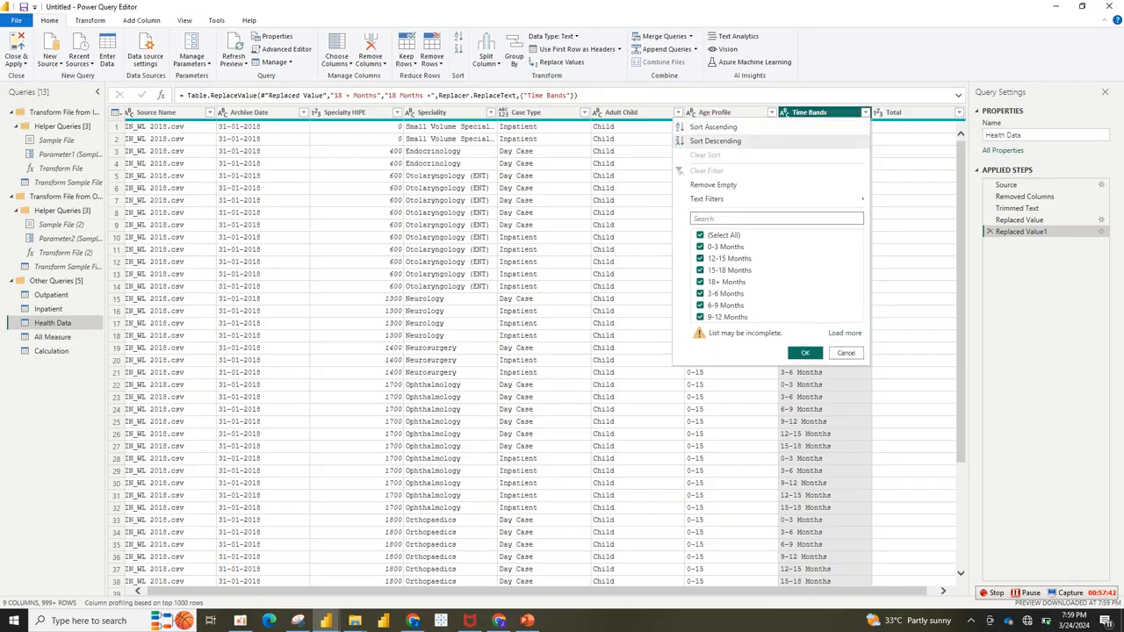
{"action": "left_click", "coordinate": [845, 333]}
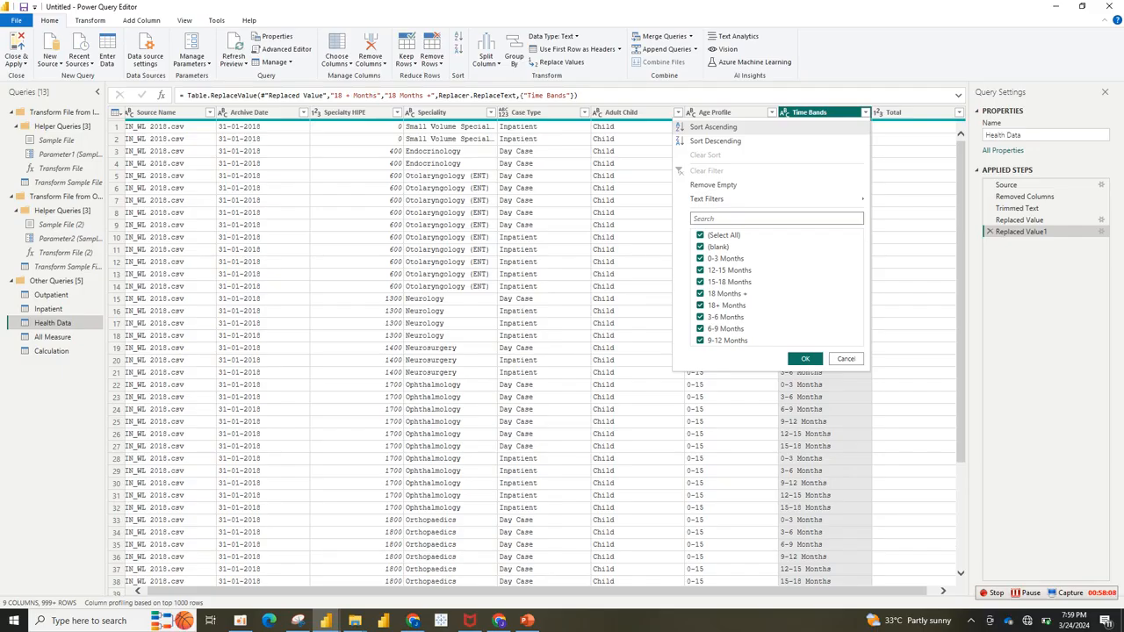
{"action": "left_click", "coordinate": [805, 358]}
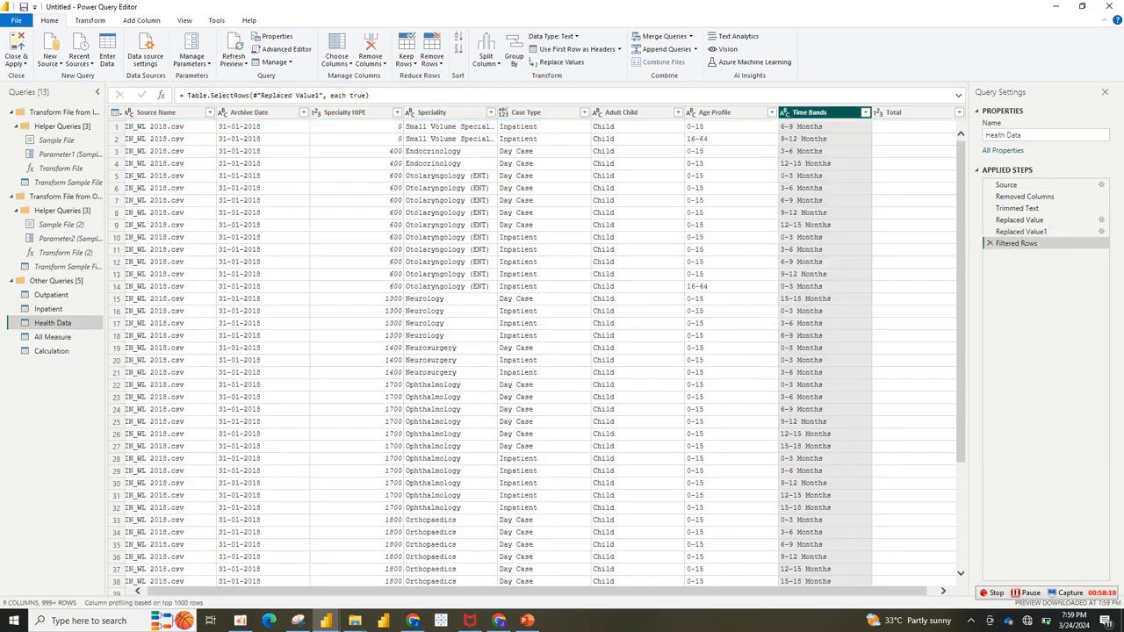
Step: Replace "18+ Months" with "18 Months +" in the Time Bands column
{"action": "right_click", "coordinate": [822, 113]}
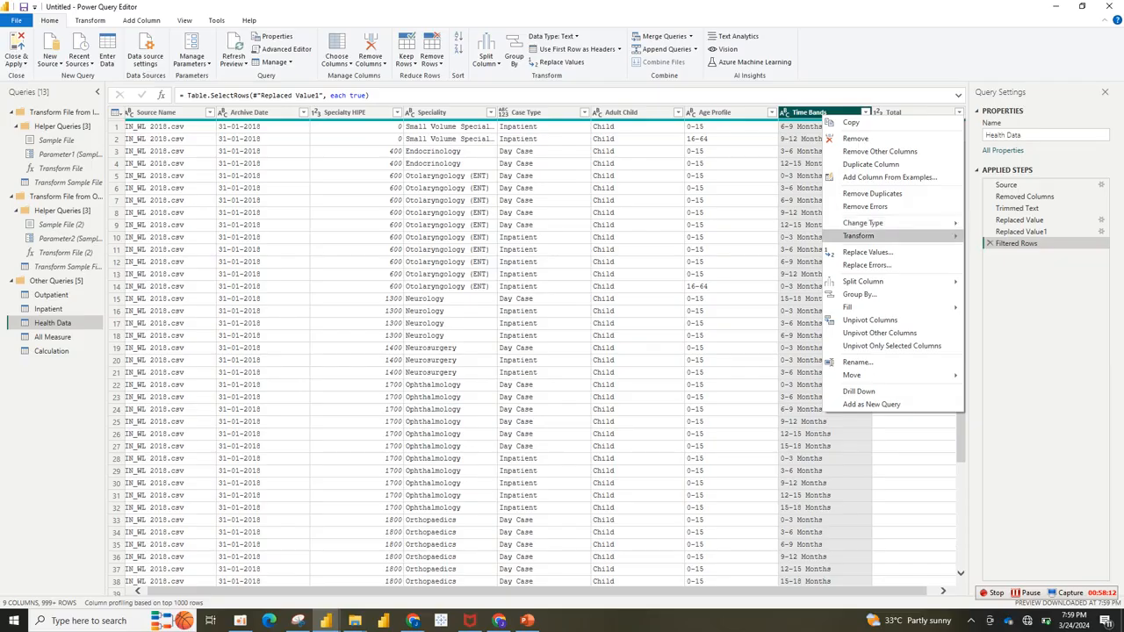
{"action": "left_click", "coordinate": [867, 253]}
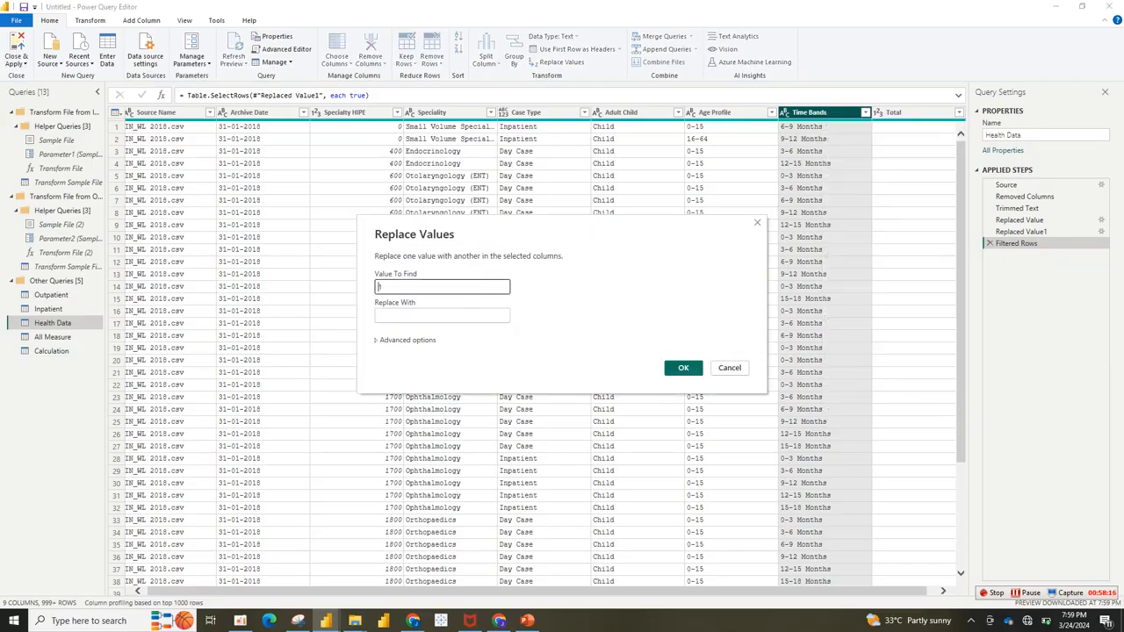
{"action": "type", "text": "18+ Months"}
{"action": "left_click", "coordinate": [379, 315]}
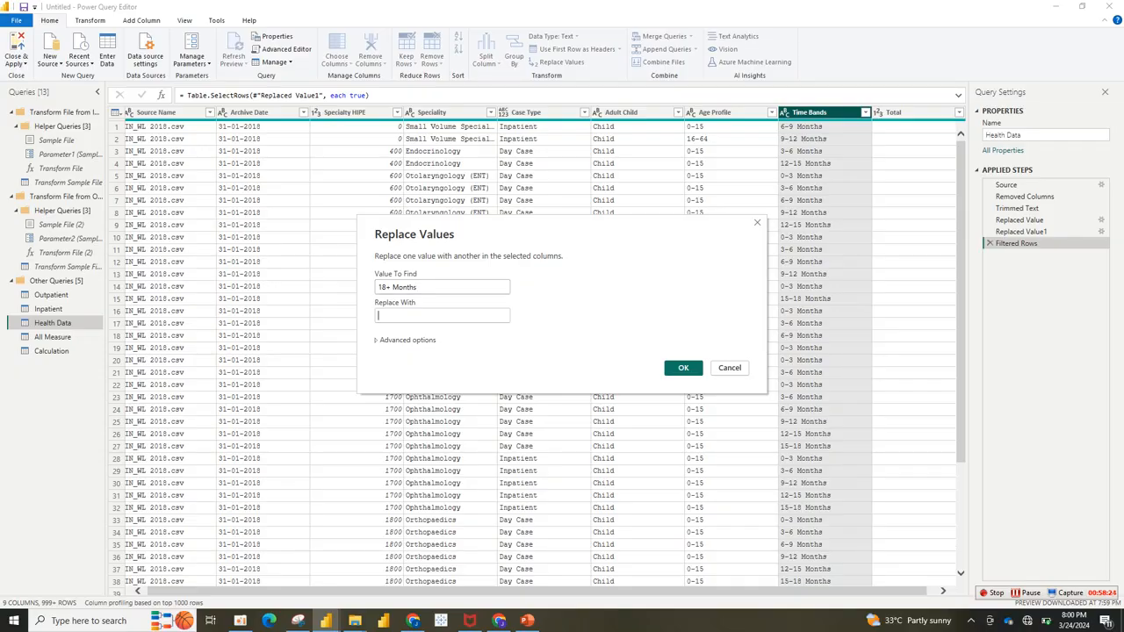
{"action": "type", "text": "18 Months"}
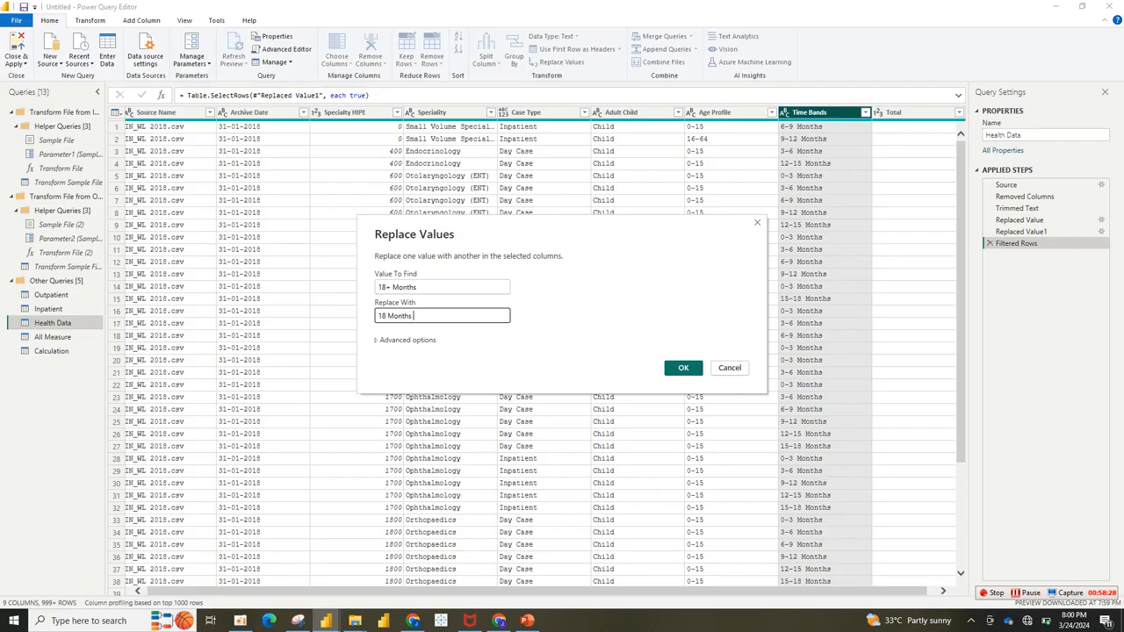
{"action": "type", "text": " +"}
{"action": "left_click", "coordinate": [683, 368]}
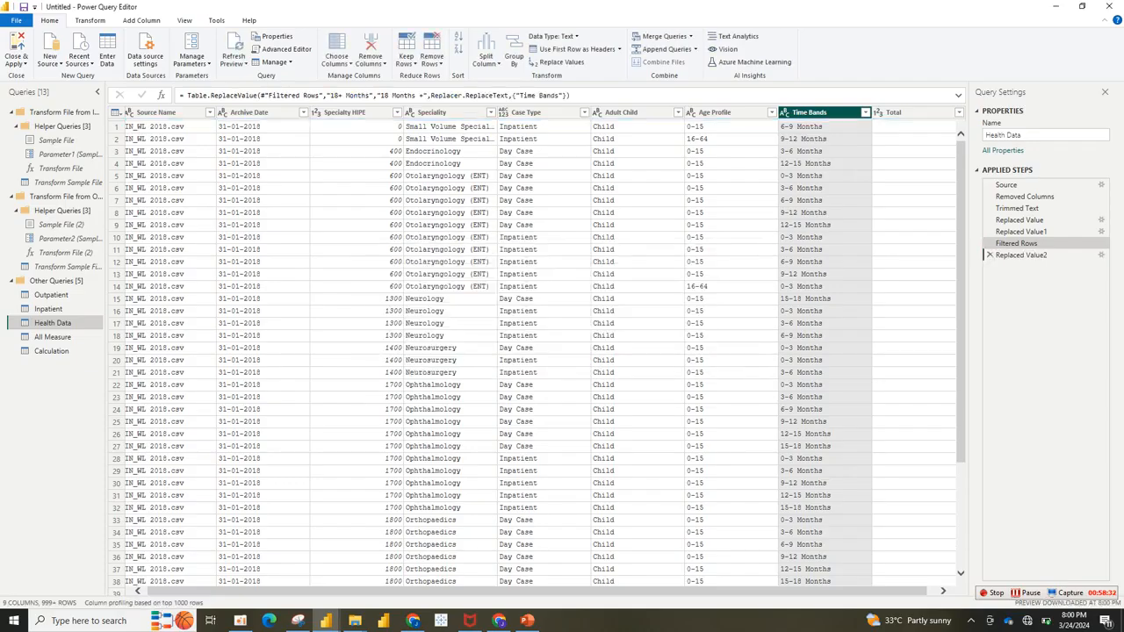
Step: Confirm the Time Bands column filter with all values kept, and apply the query changes to the report
{"action": "left_click", "coordinate": [865, 112]}
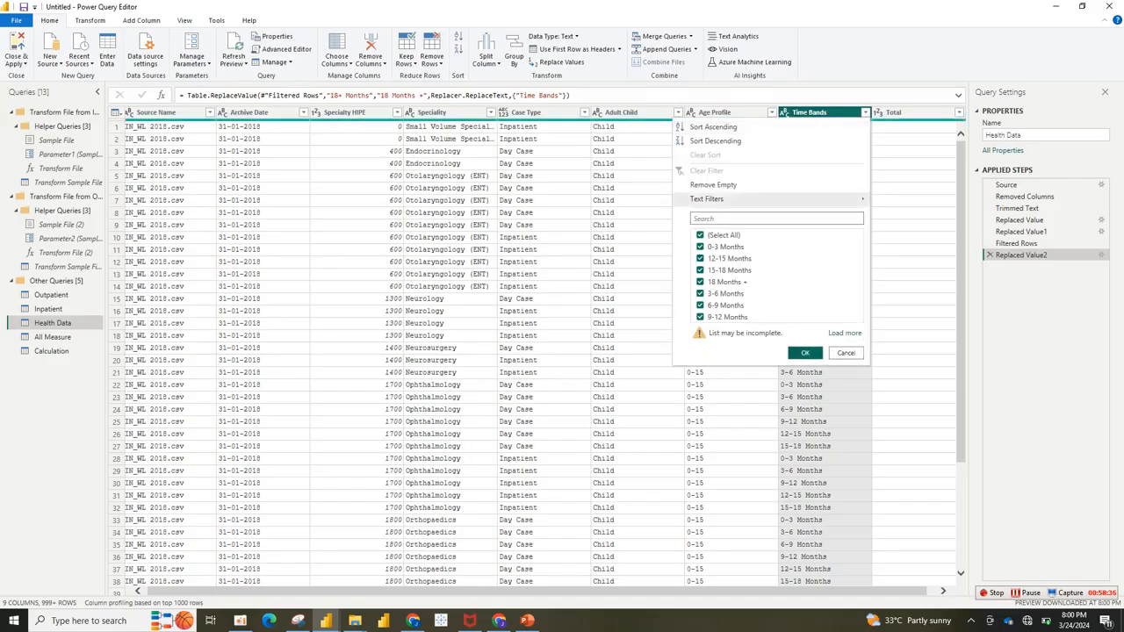
{"action": "left_click", "coordinate": [804, 352]}
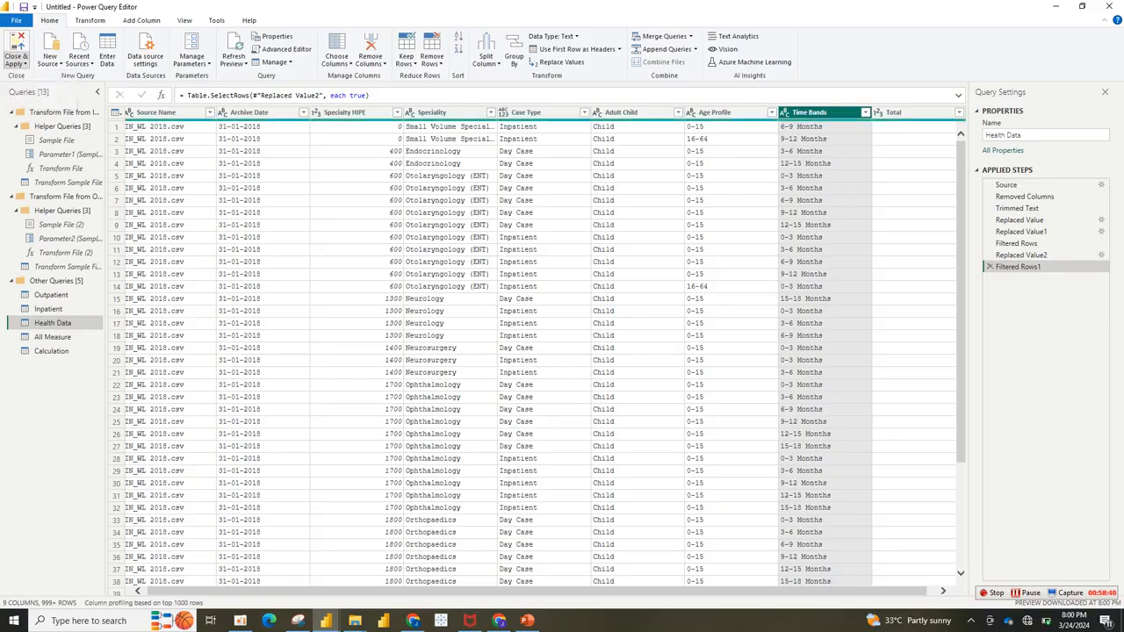
{"action": "left_click", "coordinate": [16, 54]}
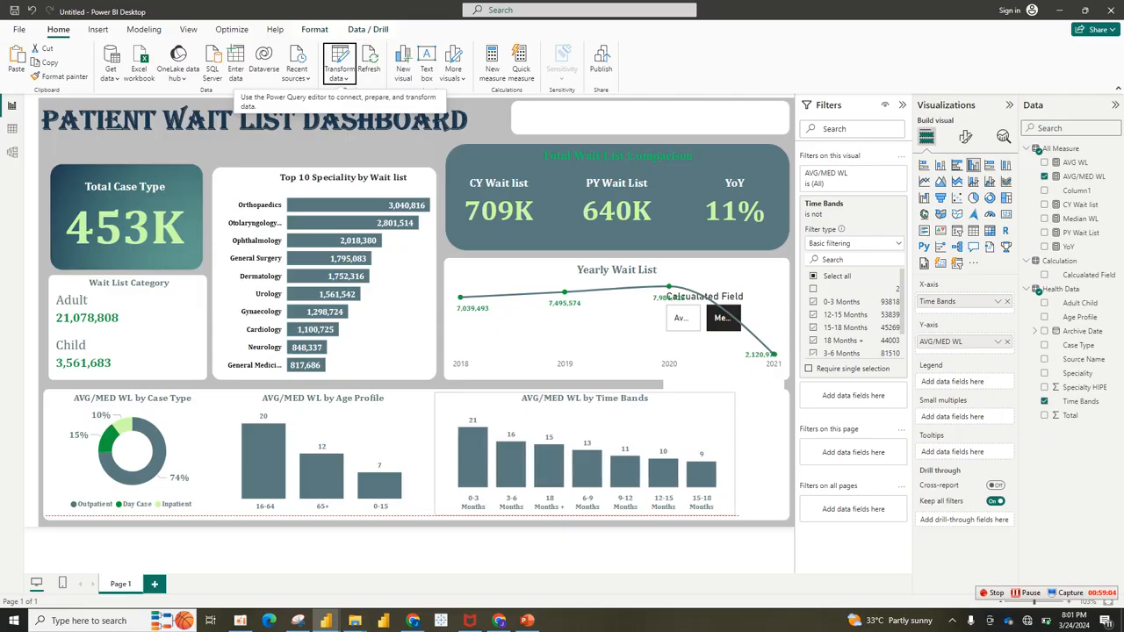
{"action": "left_click_drag", "start_coordinate": [735, 514], "coordinate": [734, 514]}
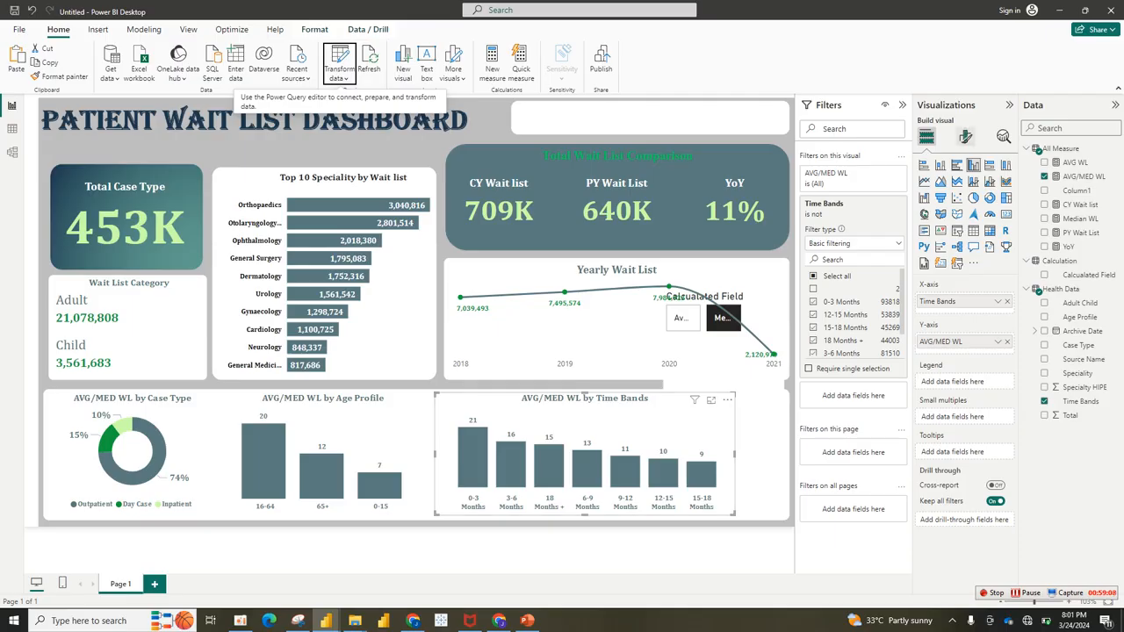
Step: Turn off the background of the AVG/MED WL by Time Bands chart
{"action": "left_click", "coordinate": [965, 136]}
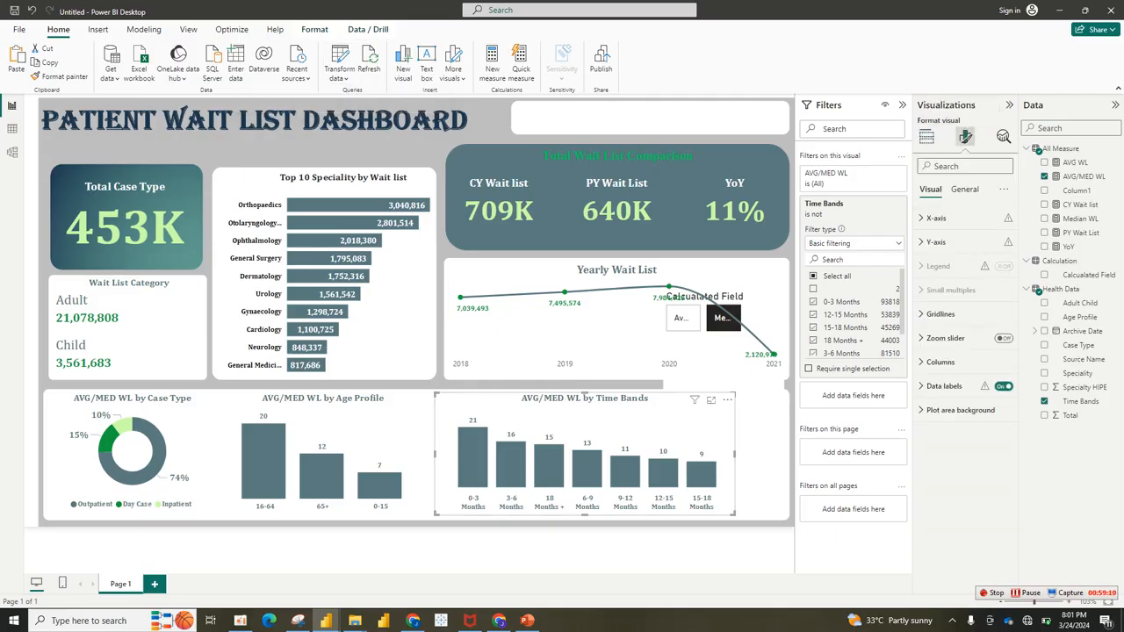
{"action": "left_click", "coordinate": [964, 189]}
{"action": "left_click", "coordinate": [937, 265]}
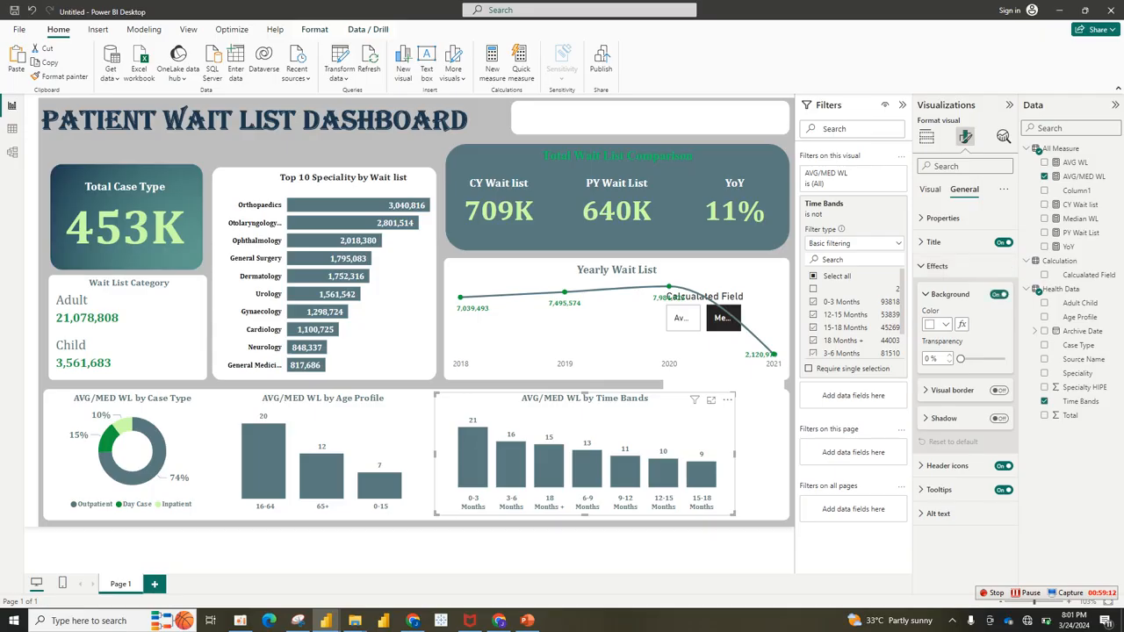
{"action": "left_click", "coordinate": [998, 294]}
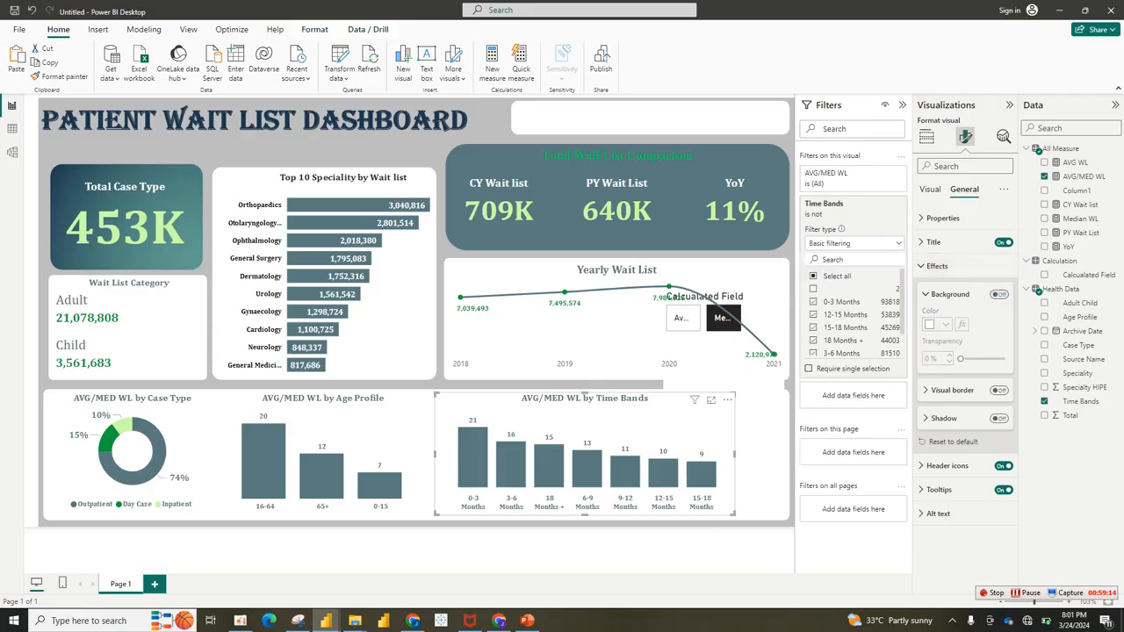
{"action": "left_click", "coordinate": [925, 136]}
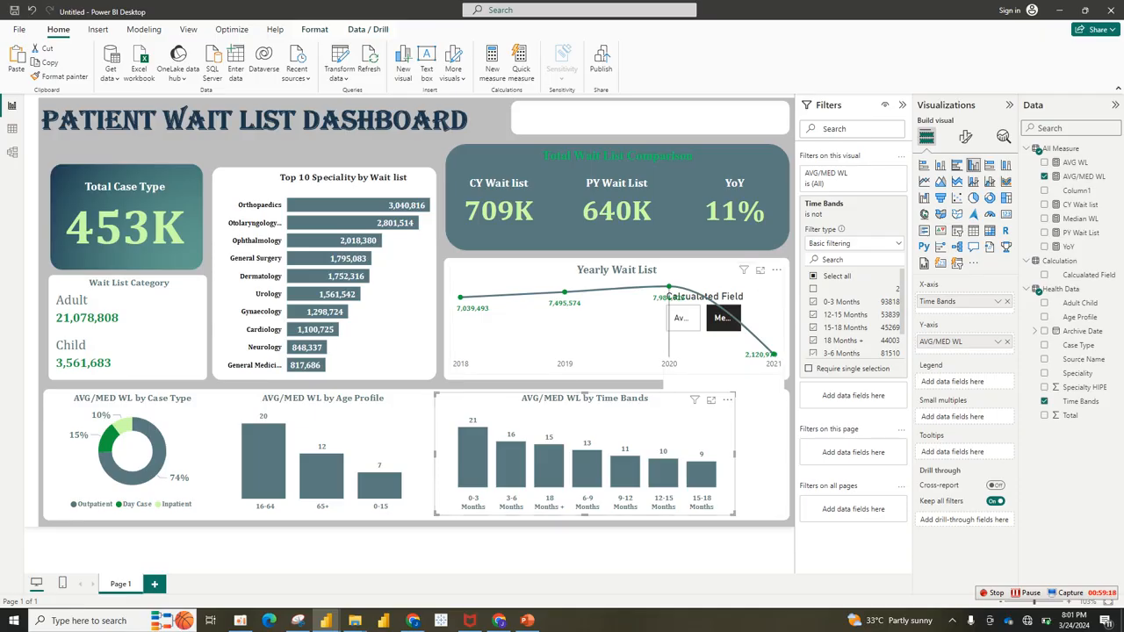
Step: Move the Average/Median slicer off the Yearly Wait List chart down to the Age Profile chart area, and return the yearly chart to its card
{"action": "left_click", "coordinate": [669, 303]}
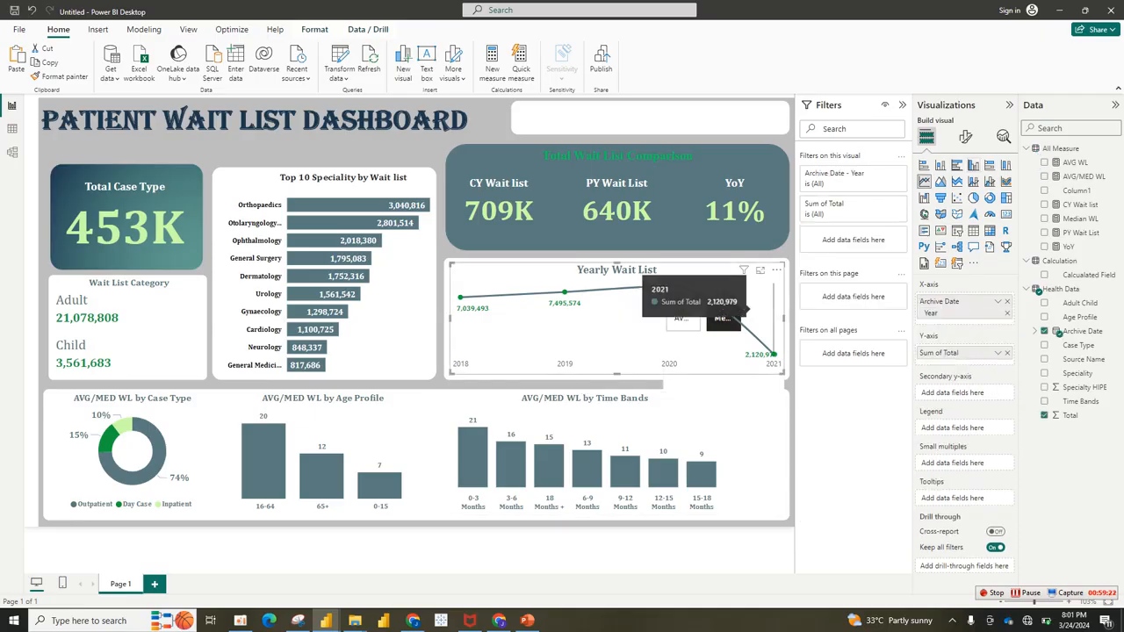
{"action": "left_click_drag", "start_coordinate": [755, 309], "coordinate": [755, 363]}
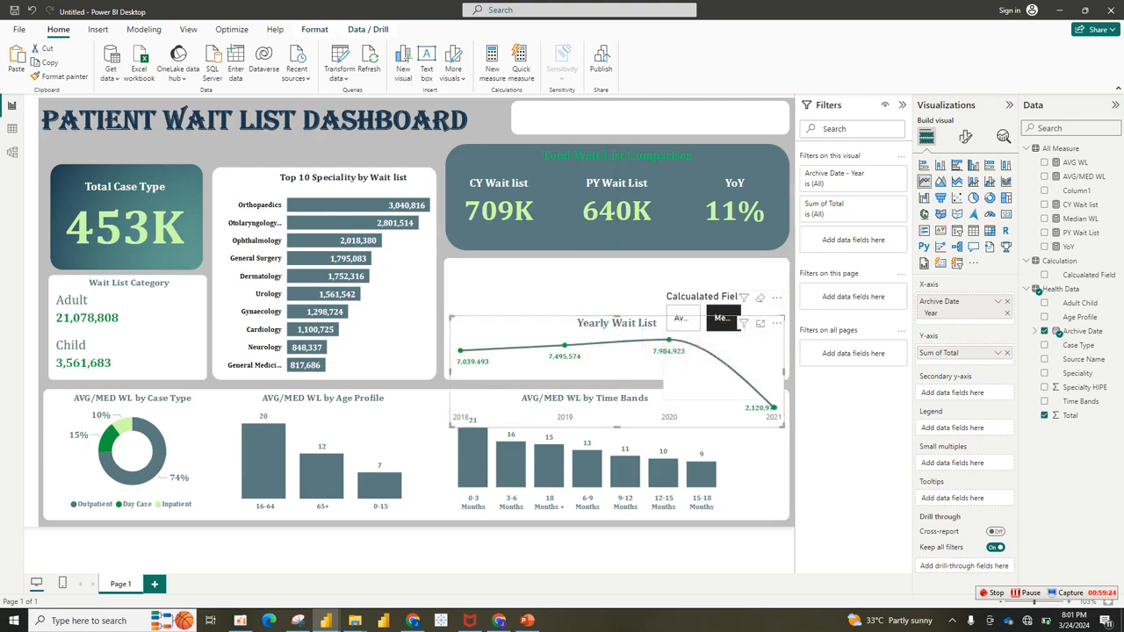
{"action": "left_click_drag", "start_coordinate": [702, 299], "coordinate": [389, 424]}
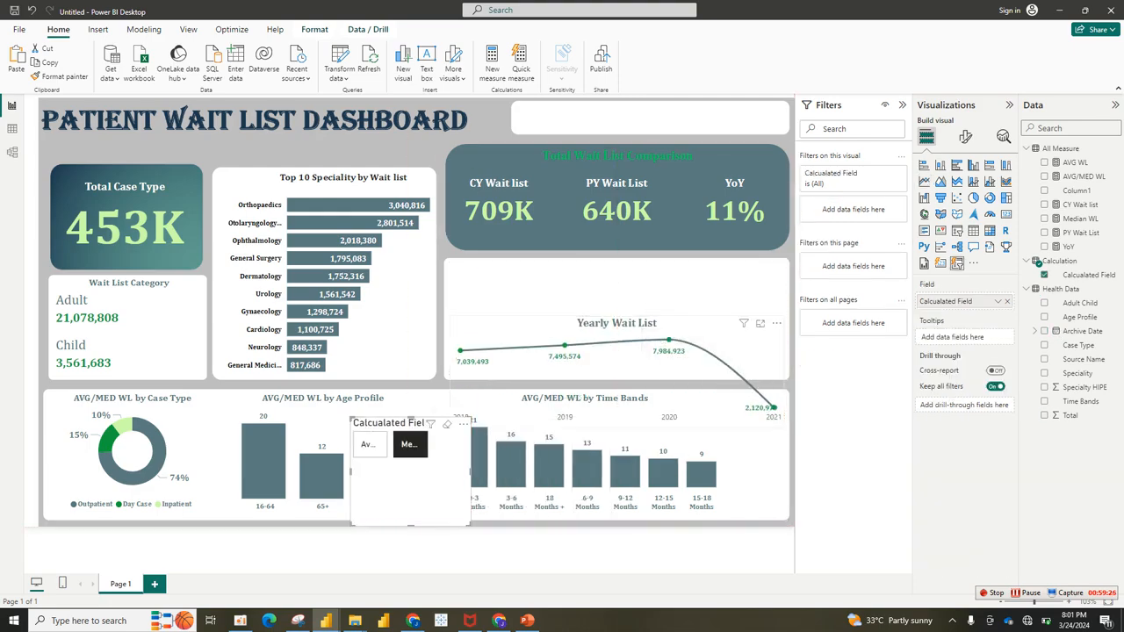
{"action": "left_click_drag", "start_coordinate": [571, 373], "coordinate": [570, 317]}
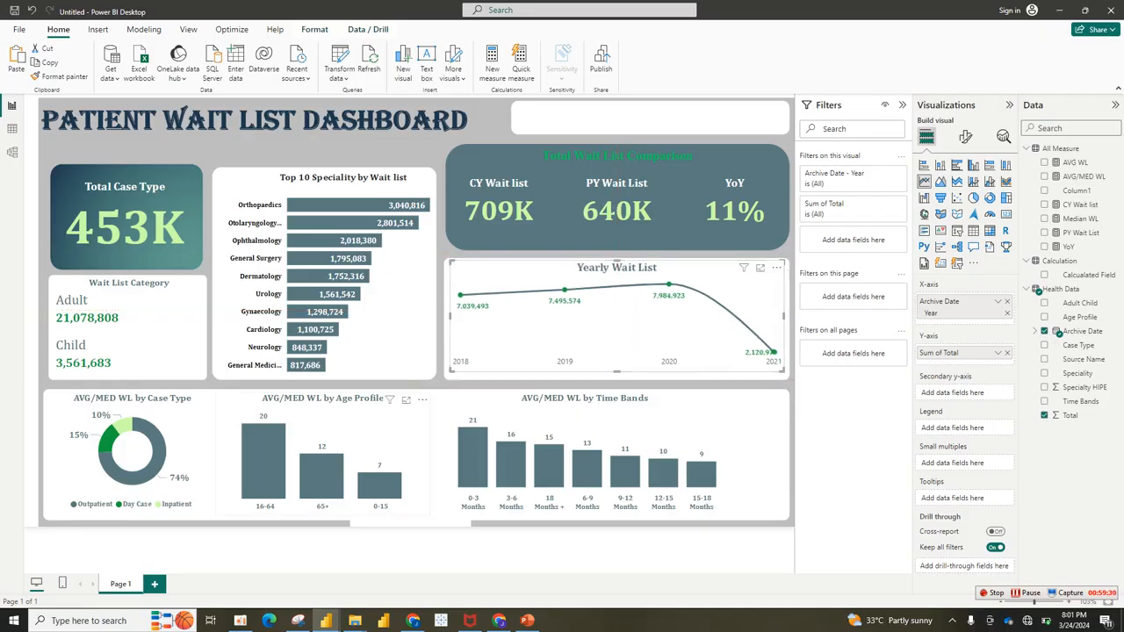
Step: Move the Average/Median slicer from behind the Age Profile chart to the right end of the Time Bands card, and put the Age Profile chart back
{"action": "left_click", "coordinate": [386, 431]}
{"action": "left_click", "coordinate": [518, 421]}
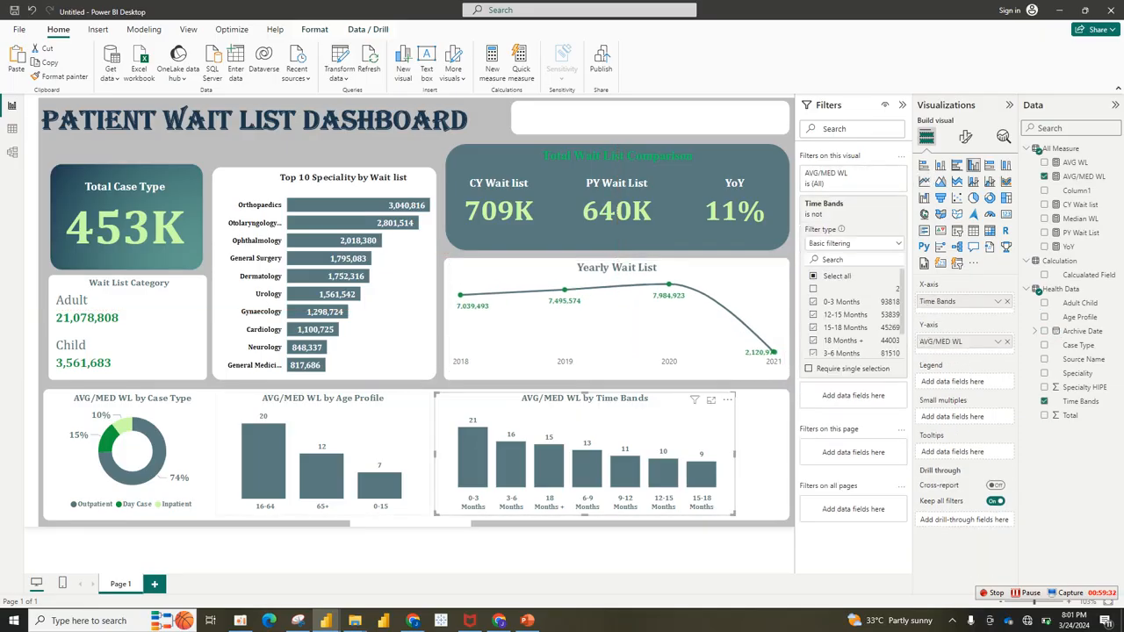
{"action": "left_click", "coordinate": [394, 491]}
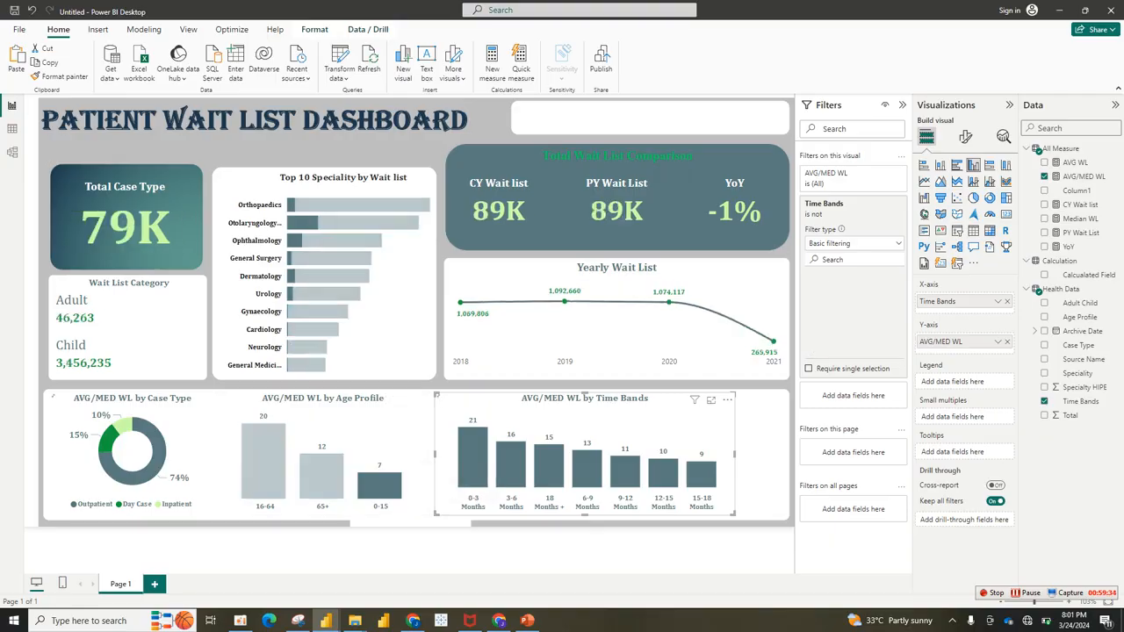
{"action": "left_click", "coordinate": [413, 549]}
{"action": "left_click", "coordinate": [392, 486]}
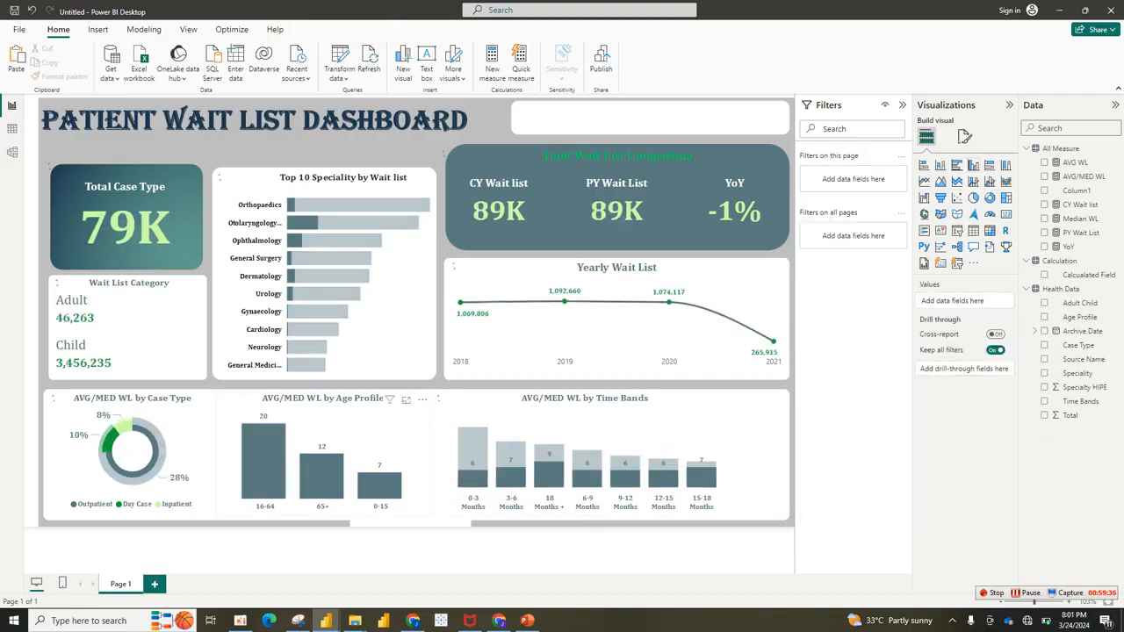
{"action": "left_click_drag", "start_coordinate": [400, 439], "coordinate": [401, 340]}
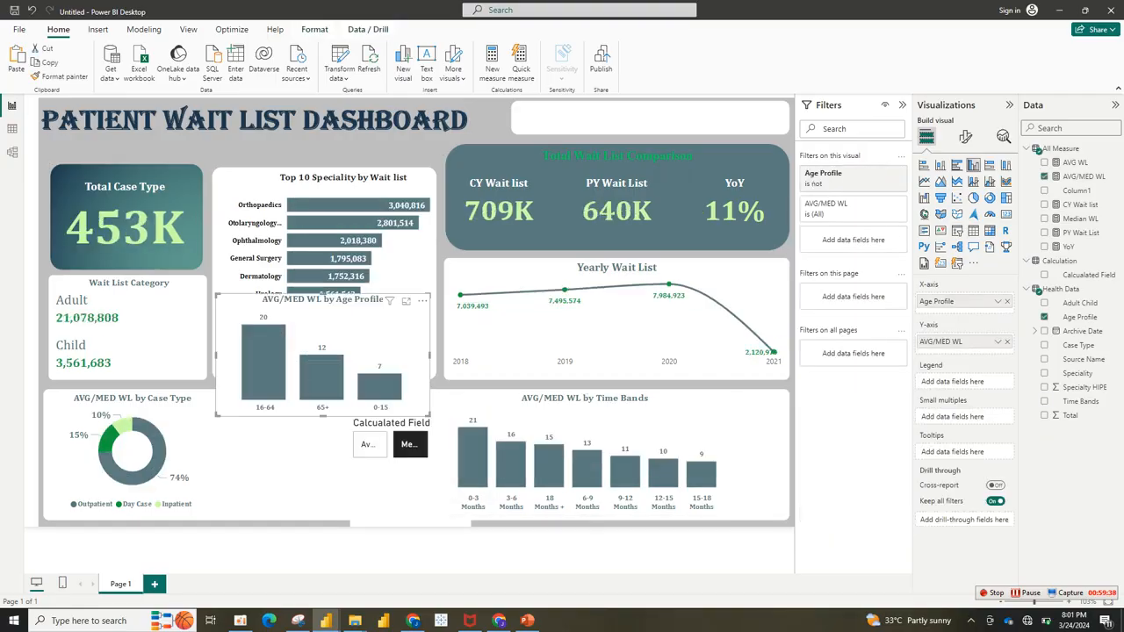
{"action": "left_click_drag", "start_coordinate": [386, 435], "coordinate": [709, 424]}
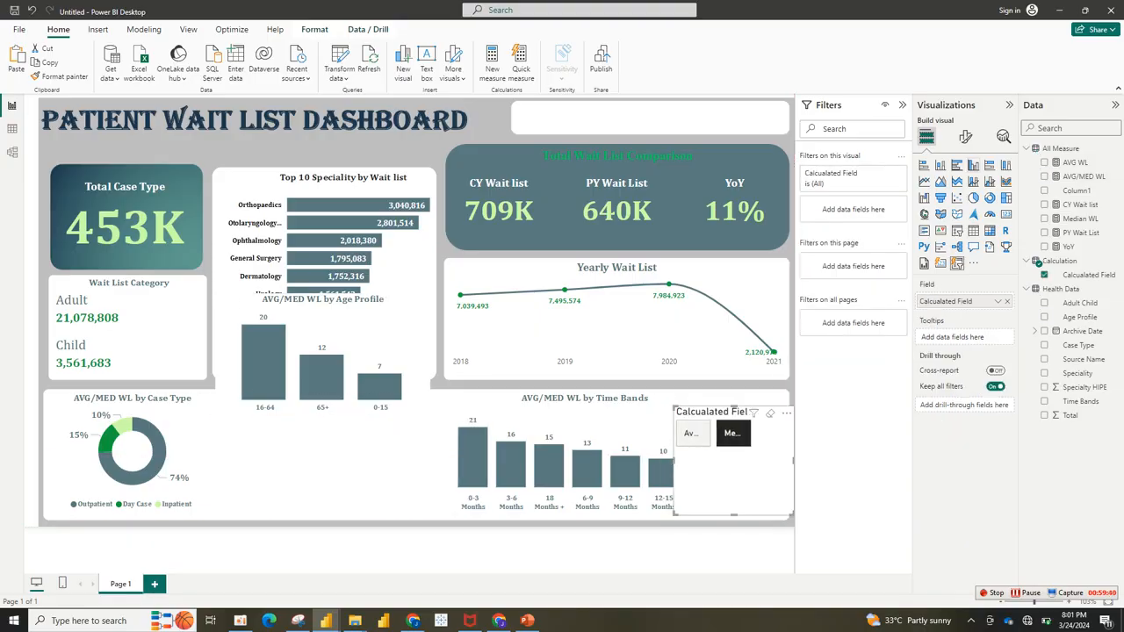
{"action": "left_click_drag", "start_coordinate": [386, 338], "coordinate": [386, 436]}
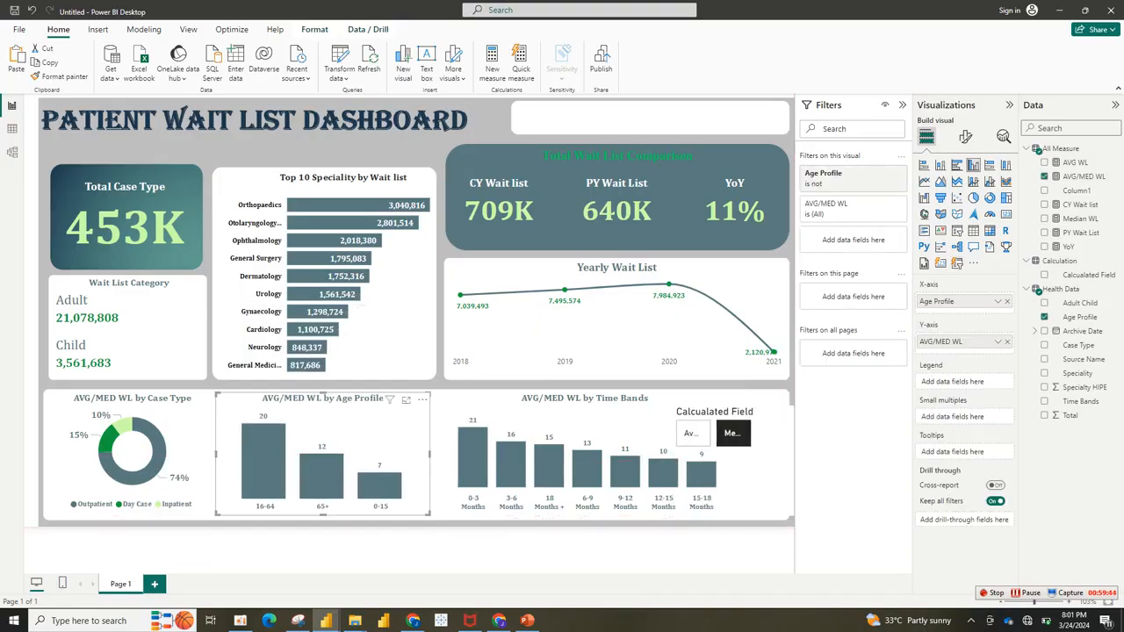
Step: Set the Average/Median slicer's layout to 1 column and narrow it to fit beside the Time Bands chart
{"action": "left_click", "coordinate": [712, 465]}
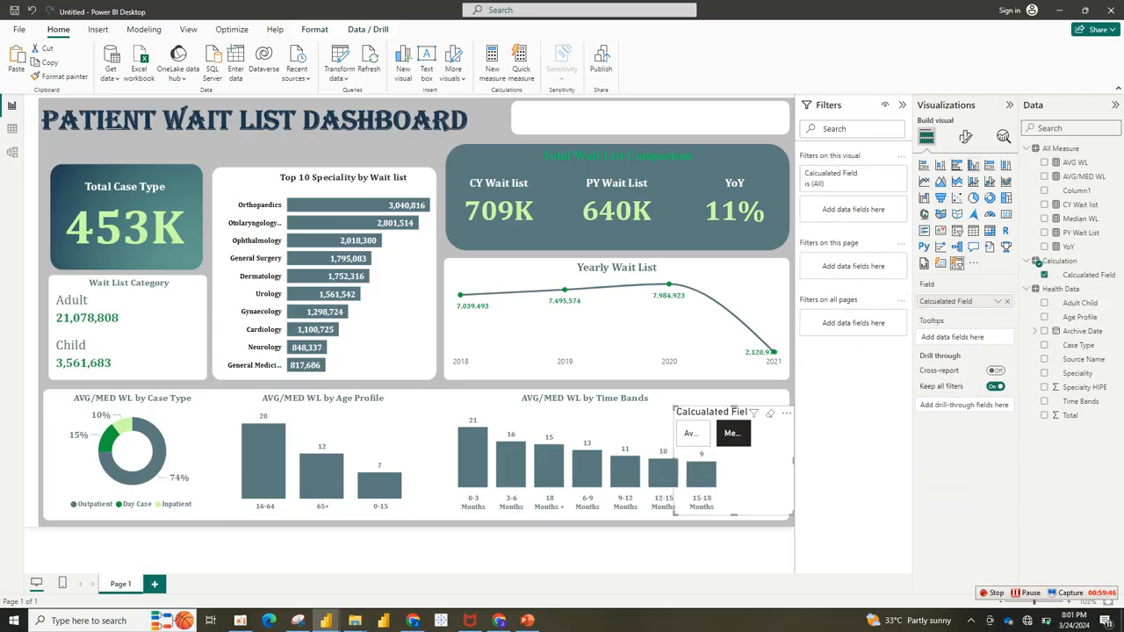
{"action": "left_click", "coordinate": [965, 136]}
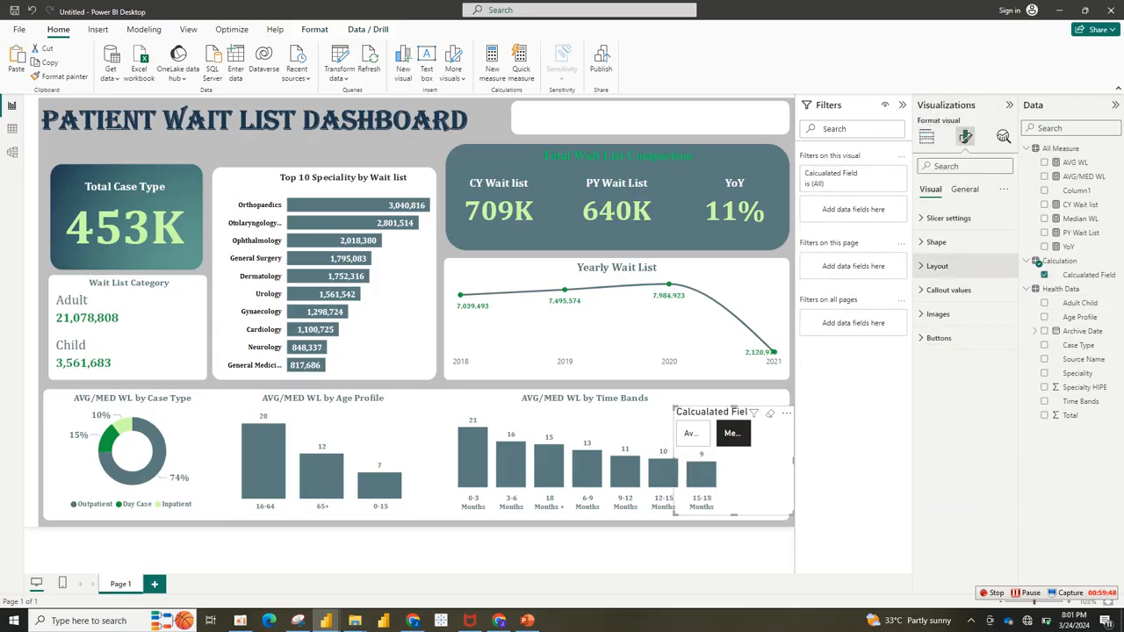
{"action": "left_click", "coordinate": [937, 265]}
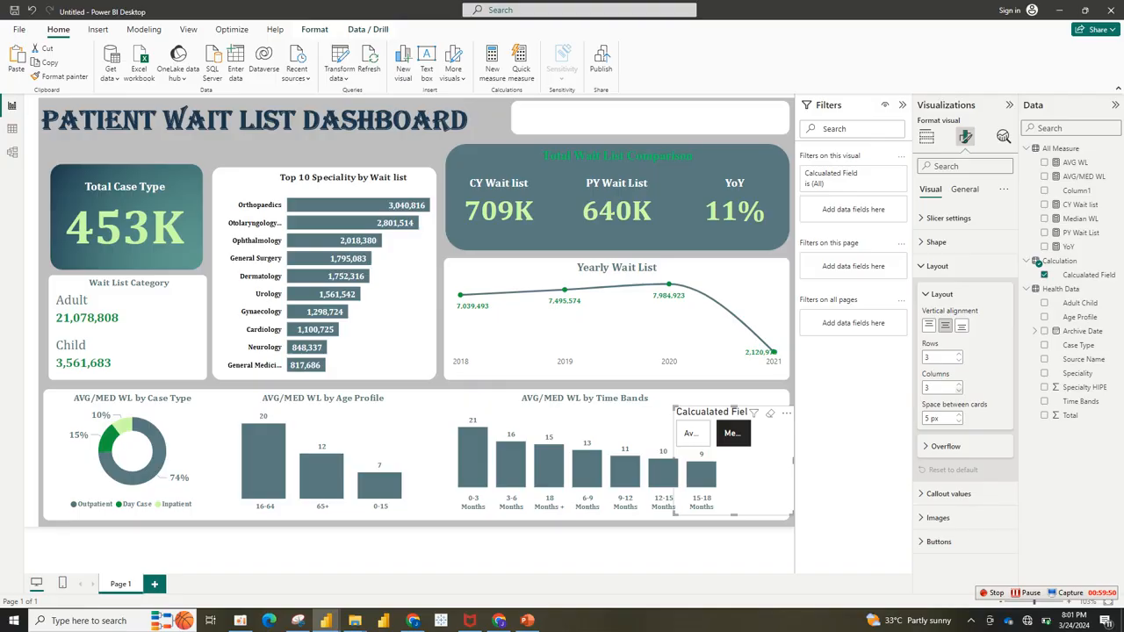
{"action": "left_click", "coordinate": [959, 384]}
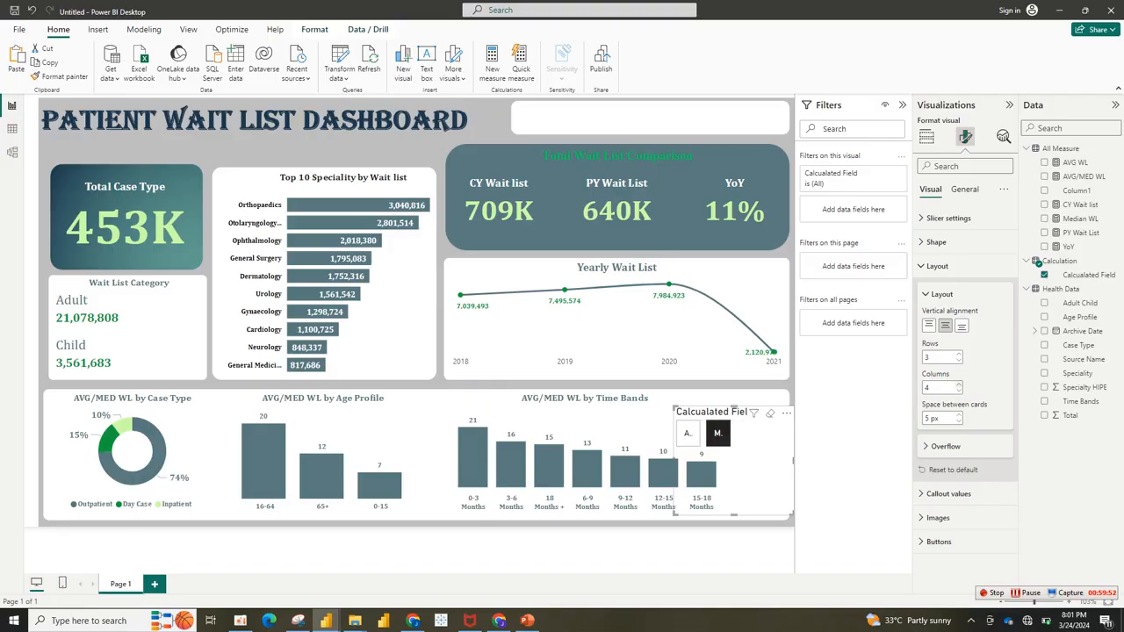
{"action": "left_click", "coordinate": [958, 383]}
{"action": "left_click", "coordinate": [958, 390]}
{"action": "left_click", "coordinate": [959, 391]}
{"action": "left_click", "coordinate": [958, 391]}
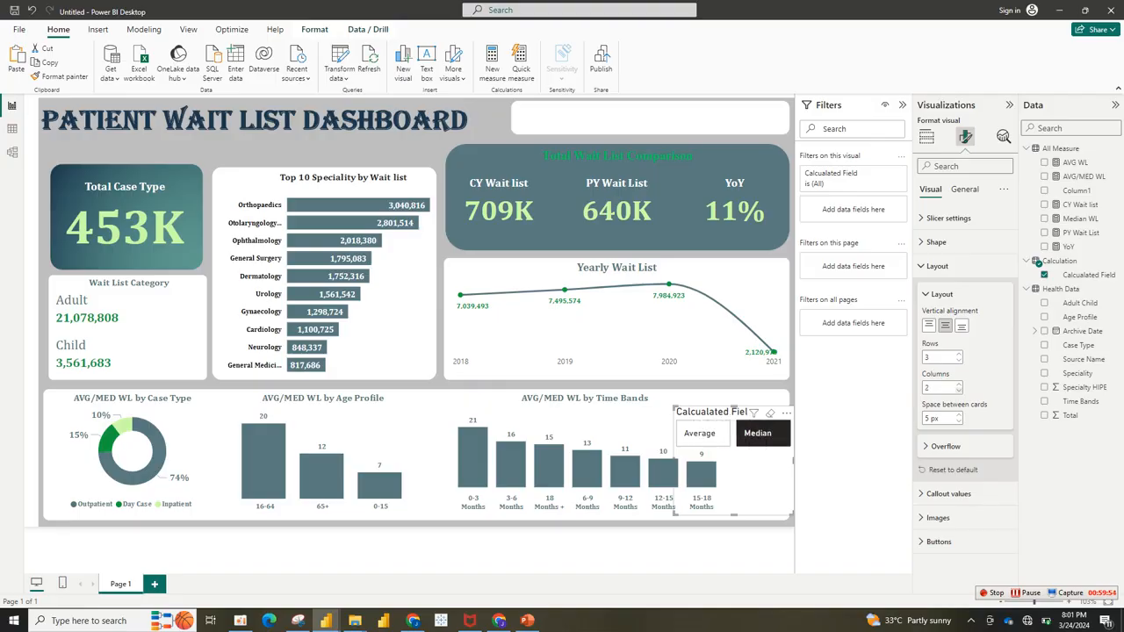
{"action": "left_click", "coordinate": [959, 390]}
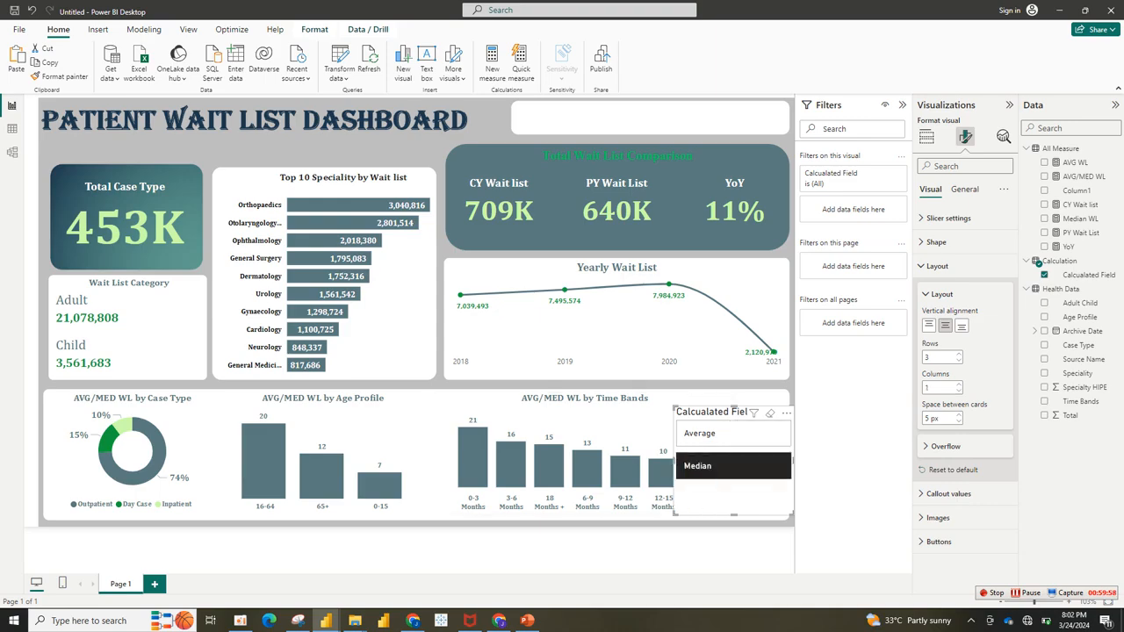
{"action": "left_click_drag", "start_coordinate": [674, 460], "coordinate": [724, 460]}
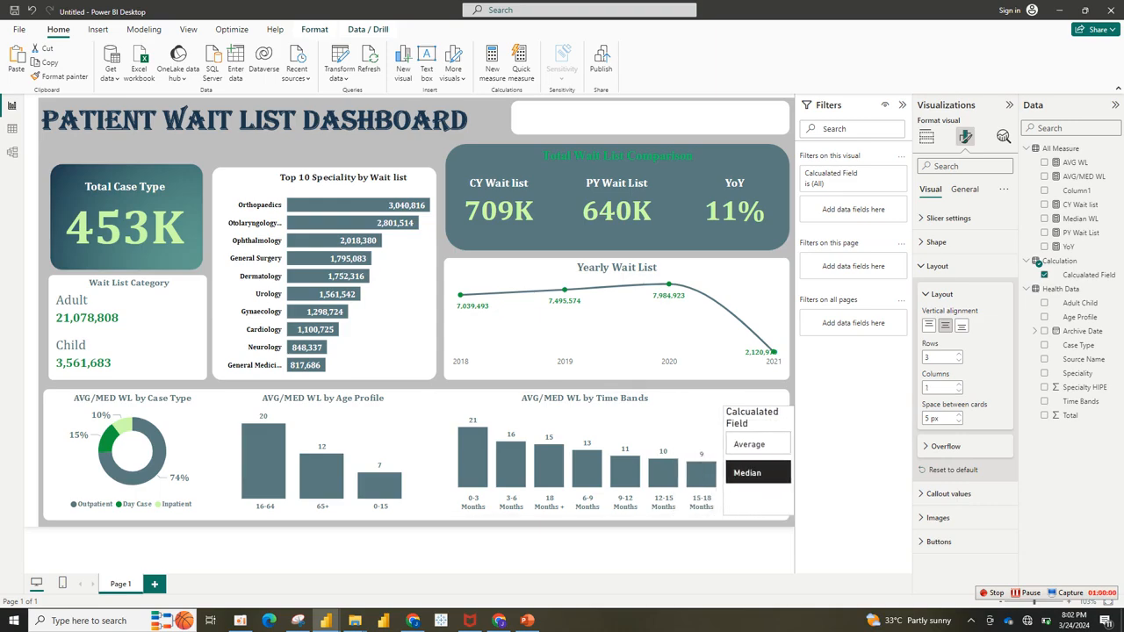
Step: Turn off the title and background of the Average/Median slicer
{"action": "left_click", "coordinate": [964, 189]}
{"action": "left_click", "coordinate": [1003, 243]}
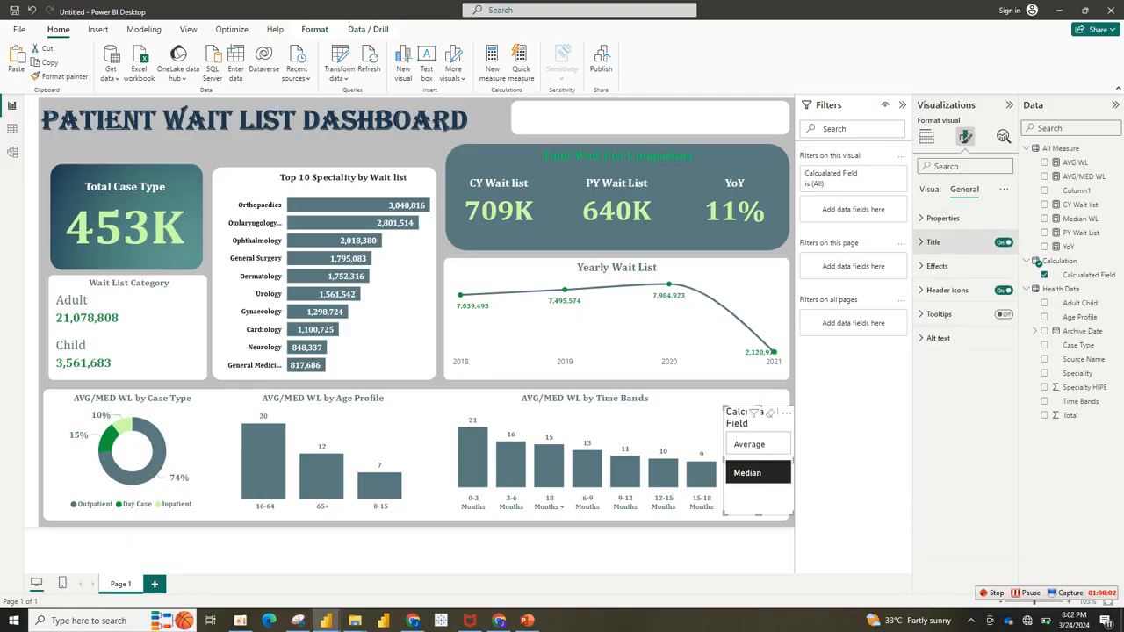
{"action": "left_click", "coordinate": [937, 266]}
{"action": "left_click", "coordinate": [999, 295]}
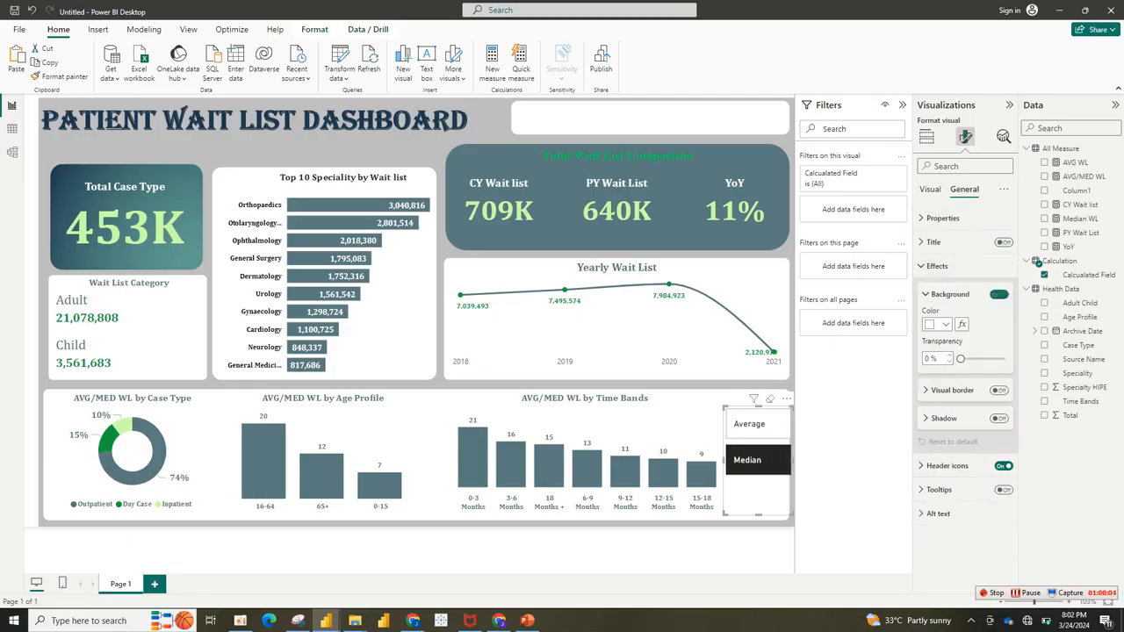
Step: Turn on Force selection for the Average/Median slicer, check the charts with Median, and leave Average selected
{"action": "left_click", "coordinate": [930, 190]}
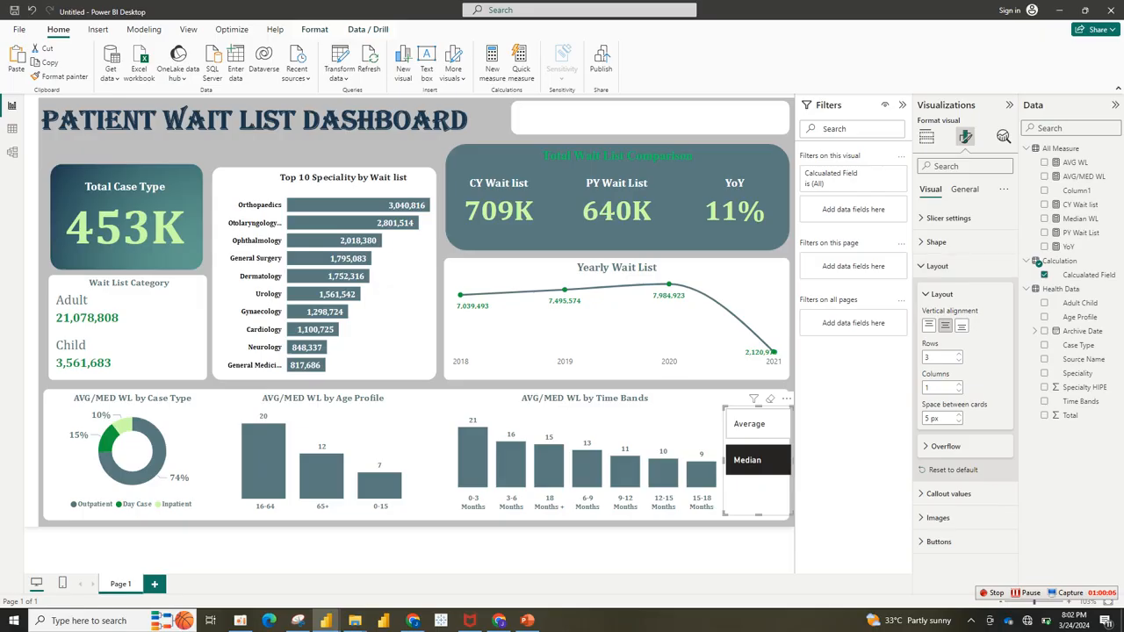
{"action": "left_click", "coordinate": [942, 294]}
{"action": "left_click", "coordinate": [936, 242]}
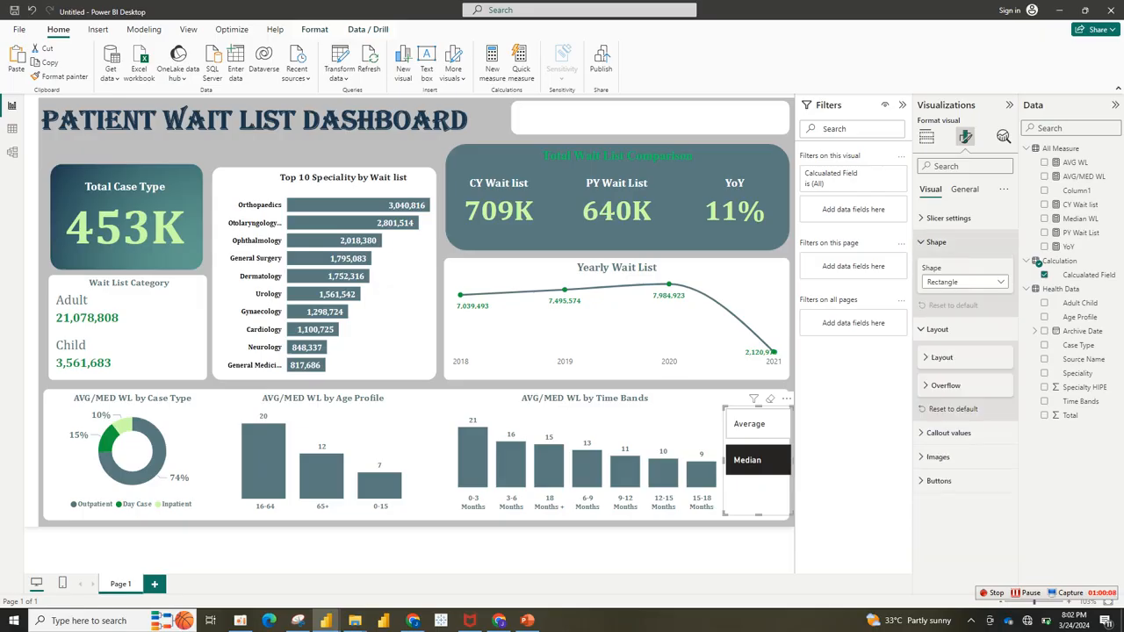
{"action": "left_click", "coordinate": [936, 243]}
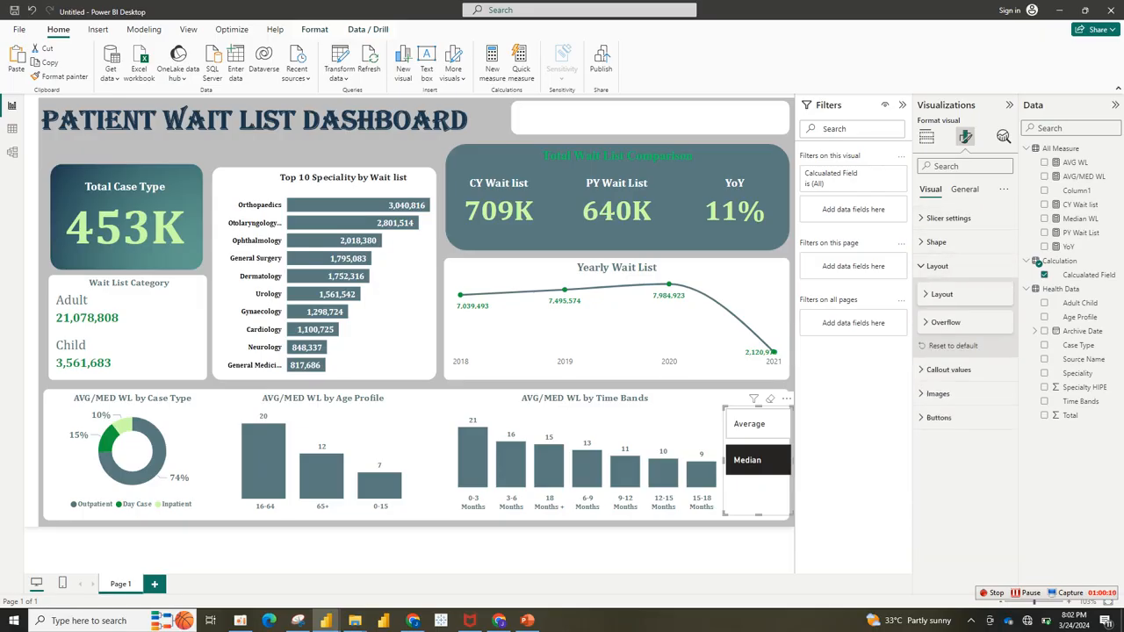
{"action": "left_click", "coordinate": [948, 218]}
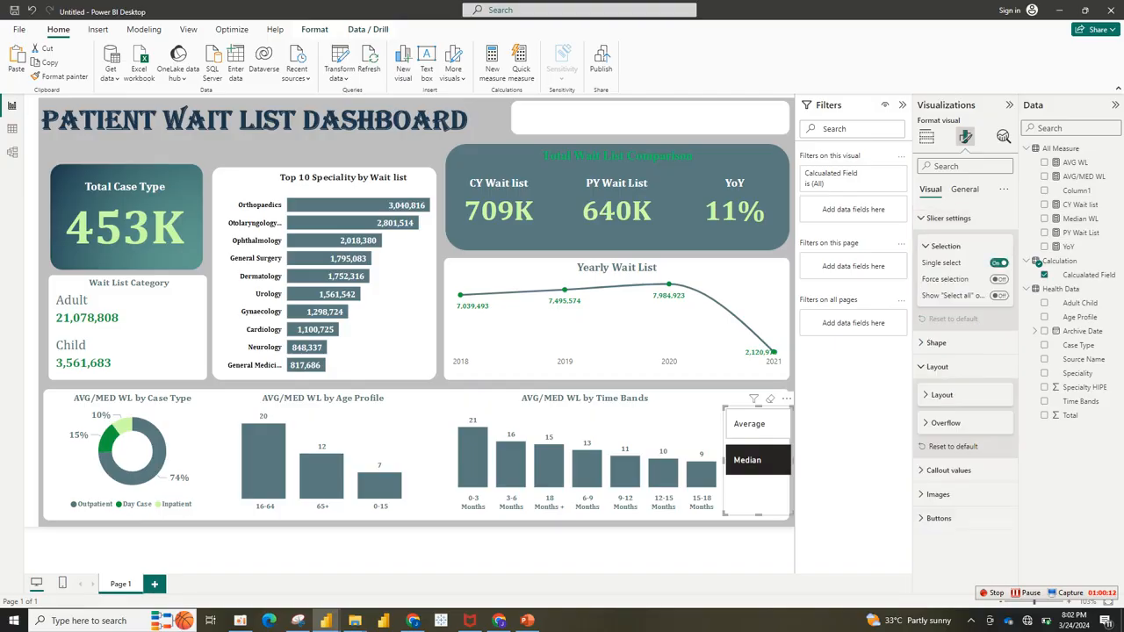
{"action": "left_click", "coordinate": [749, 423]}
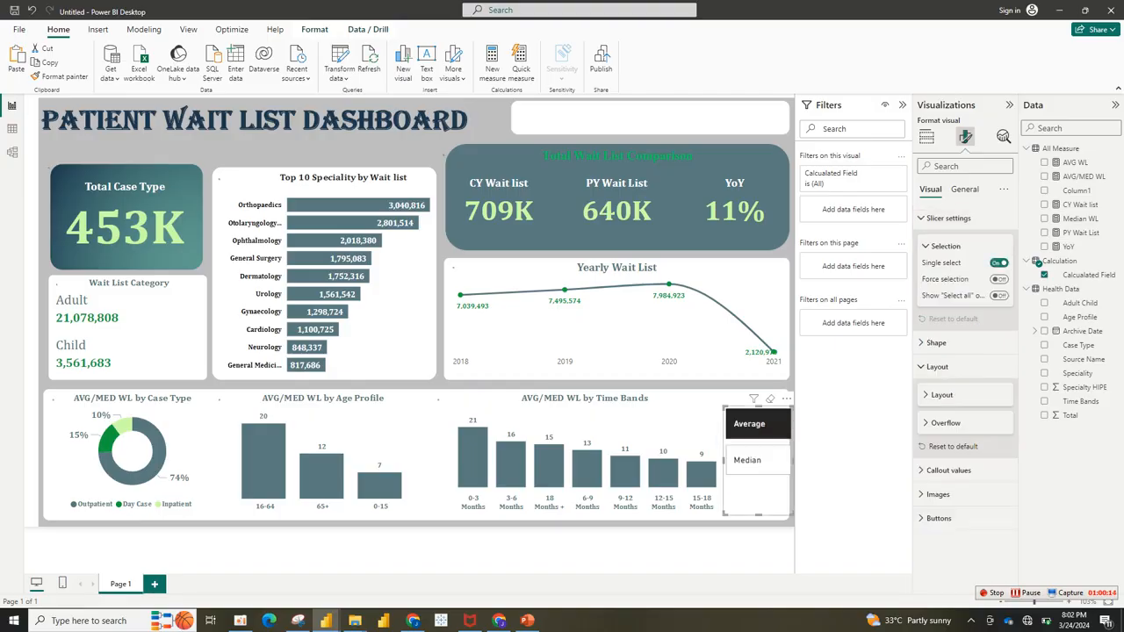
{"action": "left_click", "coordinate": [998, 278]}
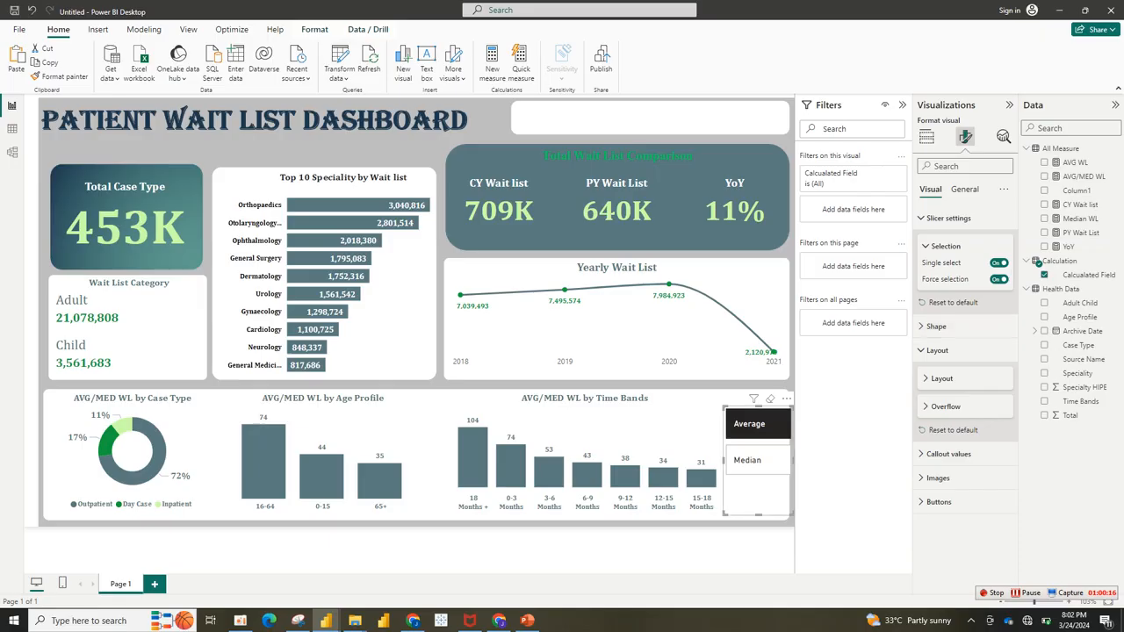
{"action": "left_click", "coordinate": [747, 460]}
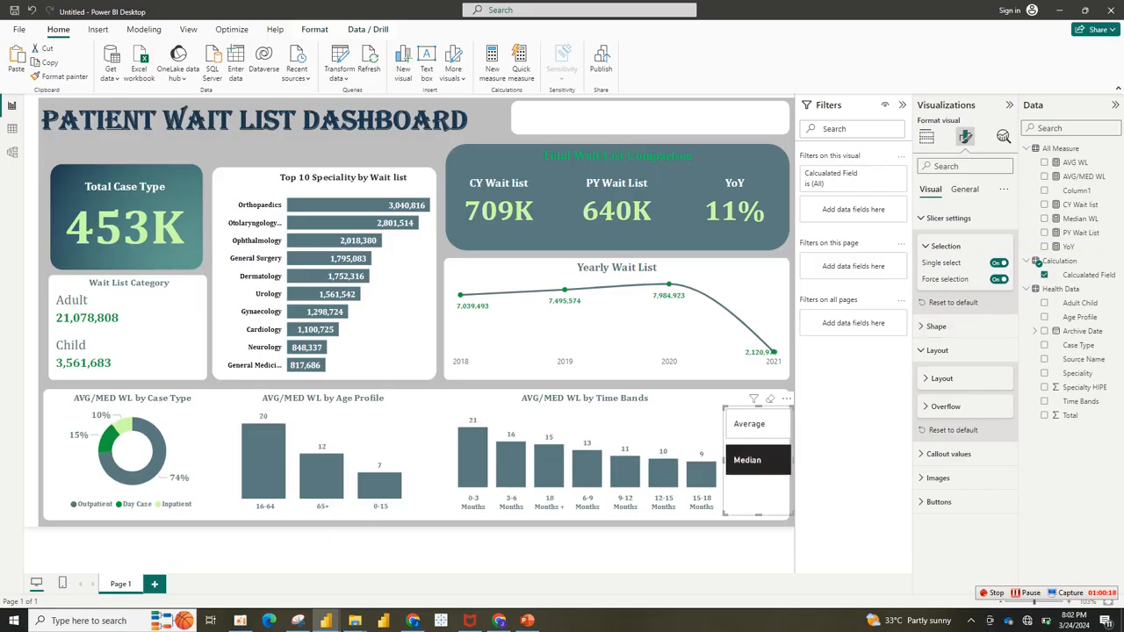
{"action": "left_click", "coordinate": [755, 425]}
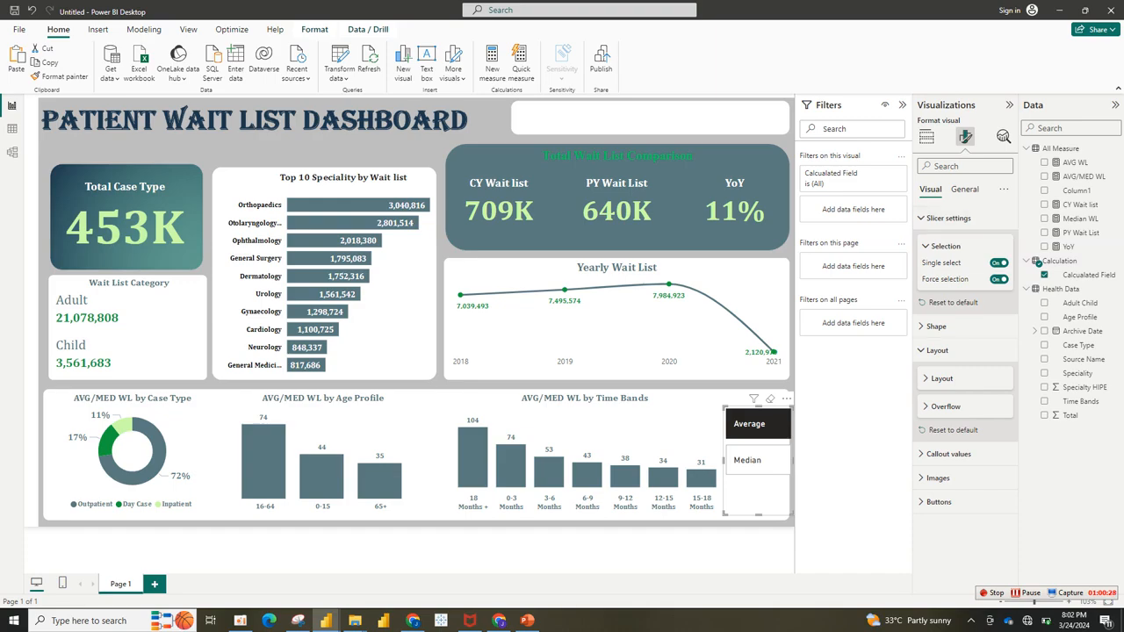
Step: Set the Average/Median slicer's layout to 2 rows
{"action": "left_click", "coordinate": [937, 350]}
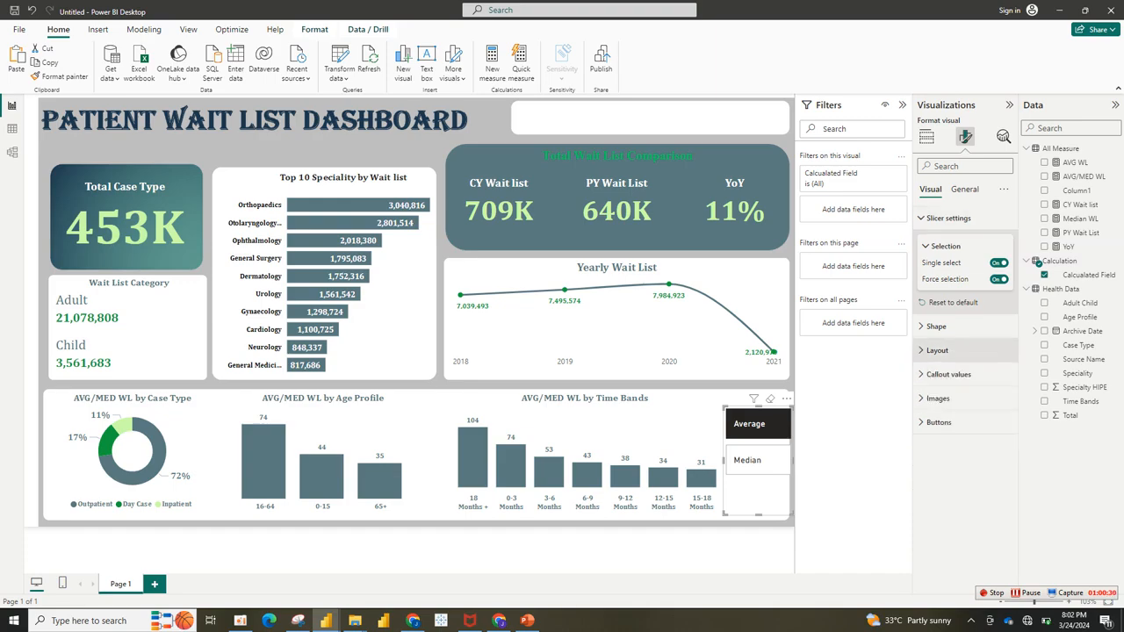
{"action": "left_click", "coordinate": [937, 350]}
{"action": "left_click", "coordinate": [936, 325]}
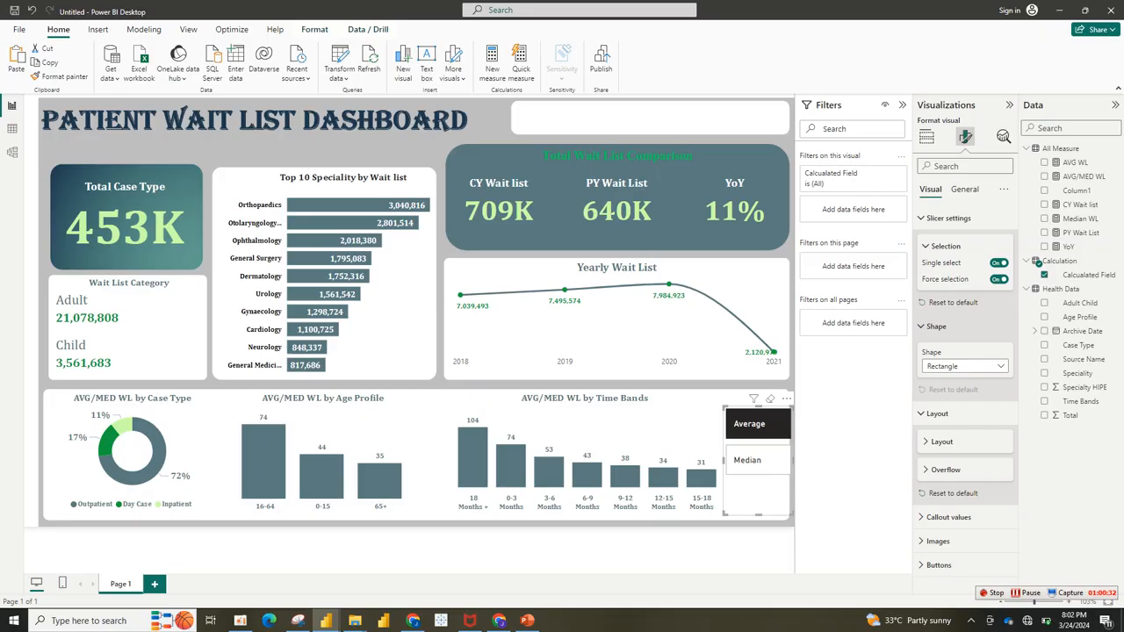
{"action": "left_click", "coordinate": [936, 326]}
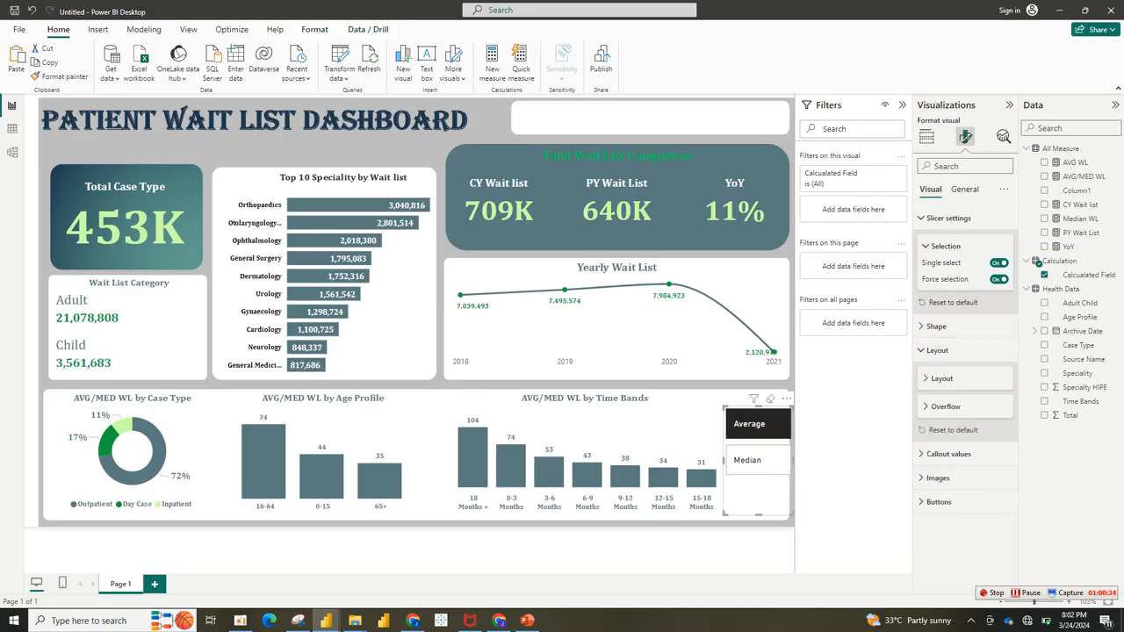
{"action": "left_click", "coordinate": [941, 377]}
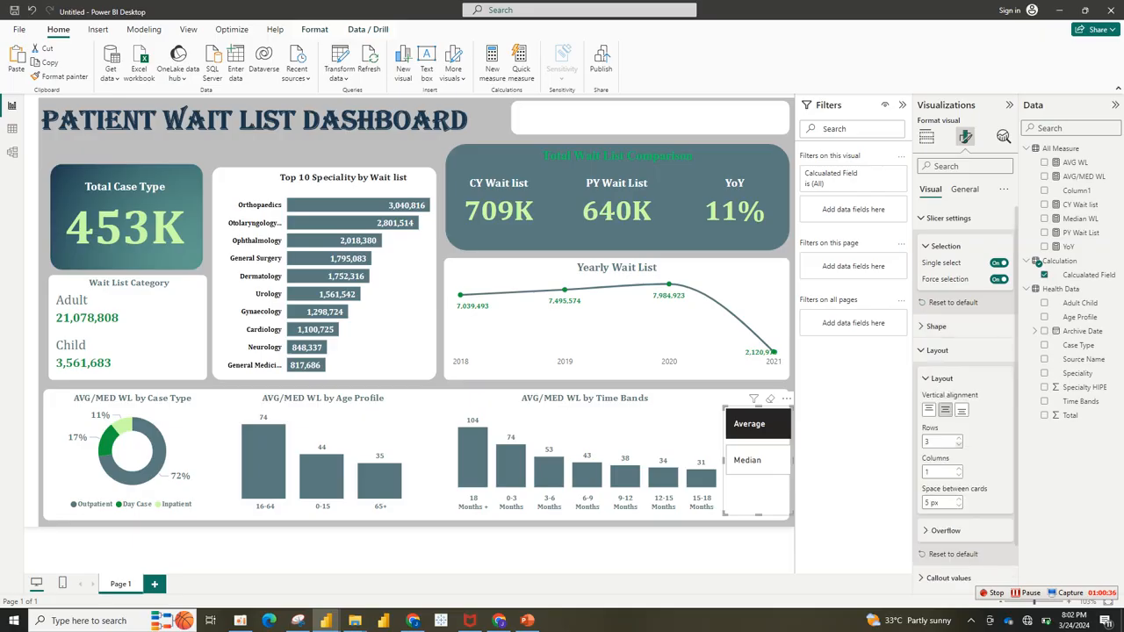
{"action": "left_click", "coordinate": [959, 445]}
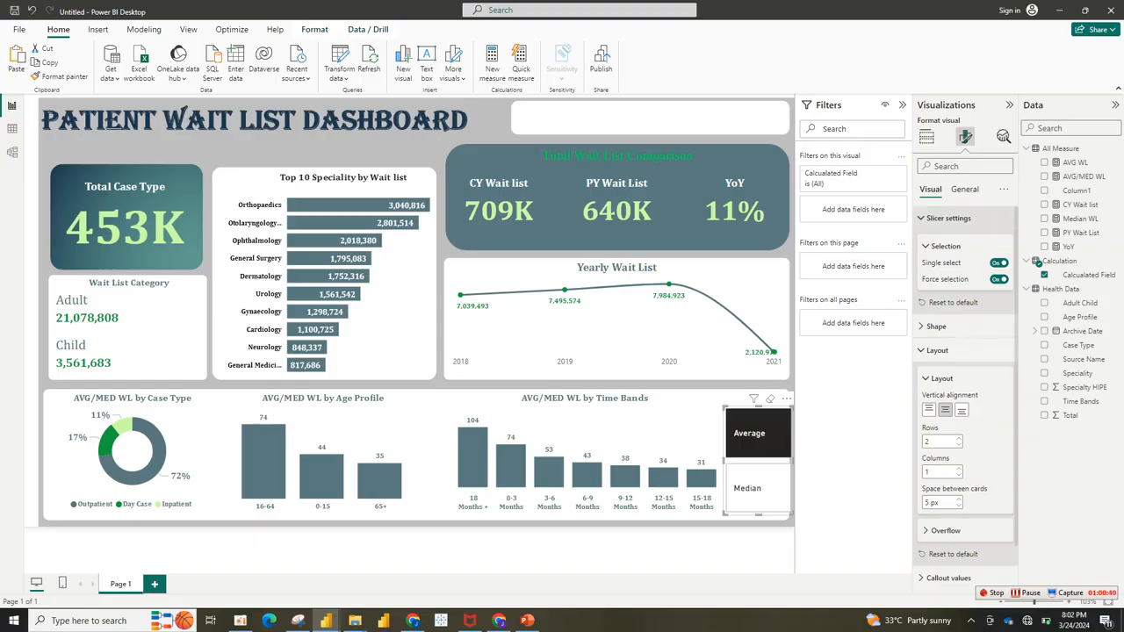
Step: Set the Average/Median slicer's callout values for the Selected state to the Cambria font in green
{"action": "left_click", "coordinate": [948, 218]}
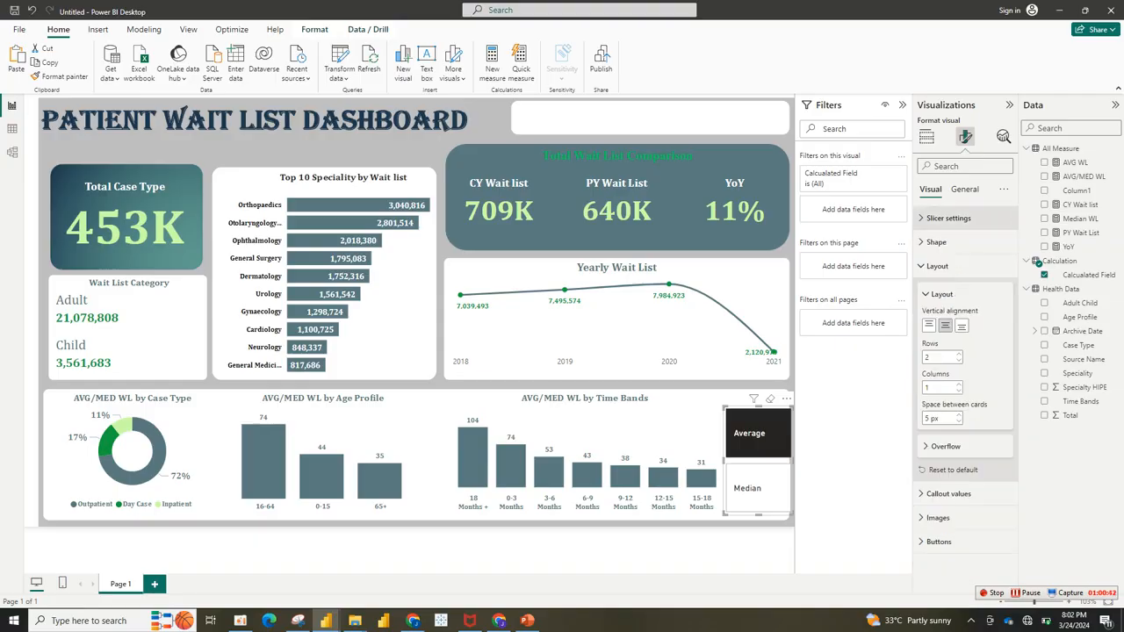
{"action": "left_click", "coordinate": [936, 265]}
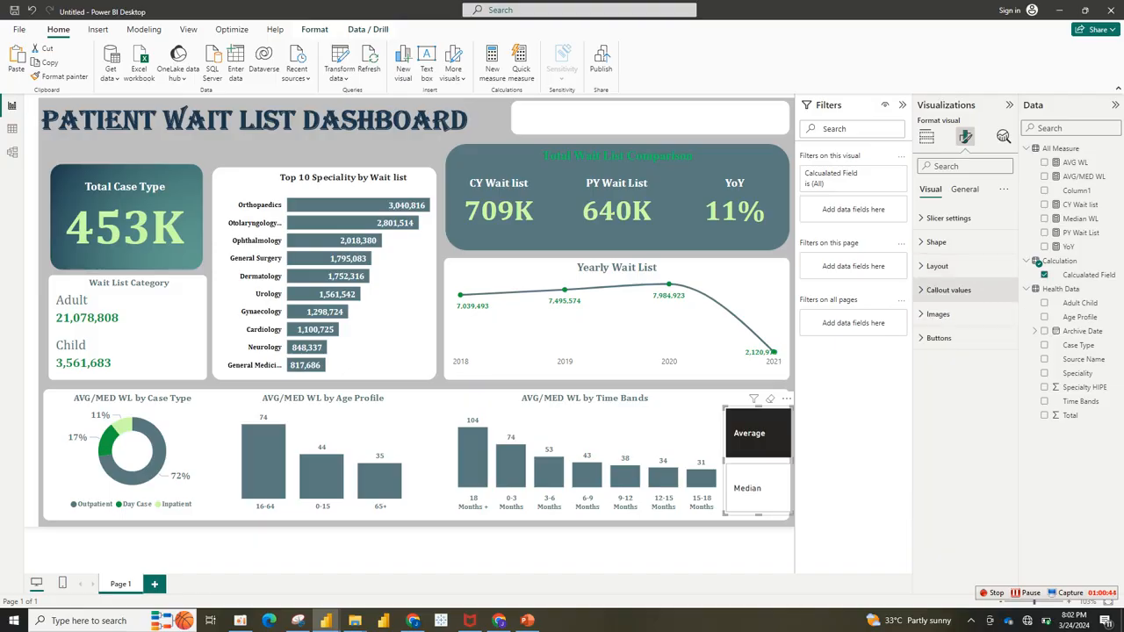
{"action": "left_click", "coordinate": [948, 290]}
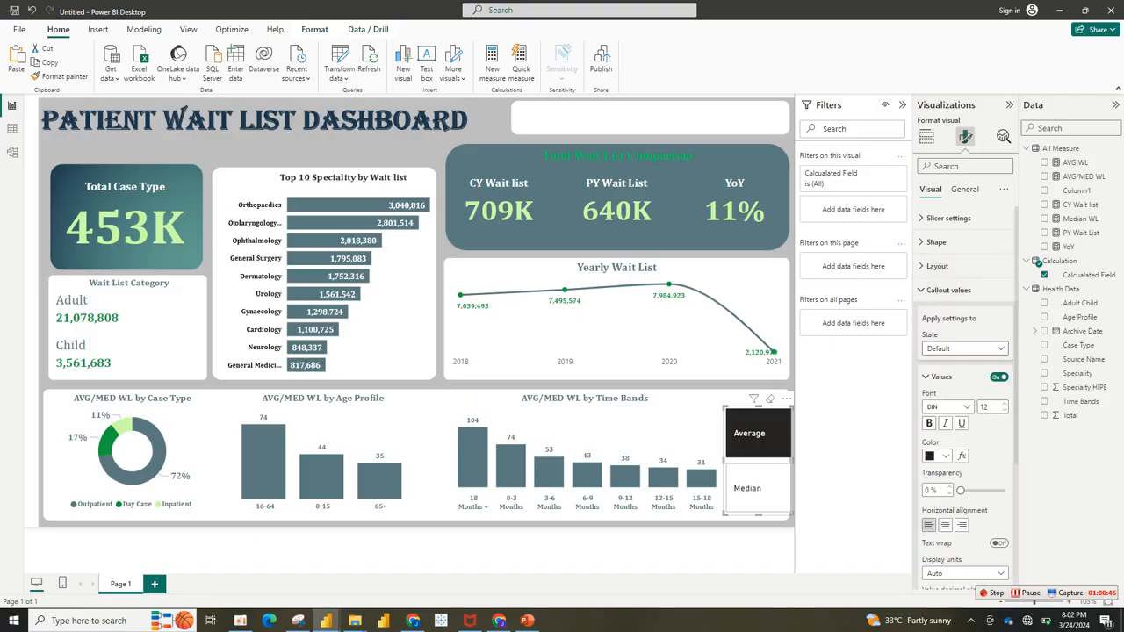
{"action": "left_click", "coordinate": [964, 349]}
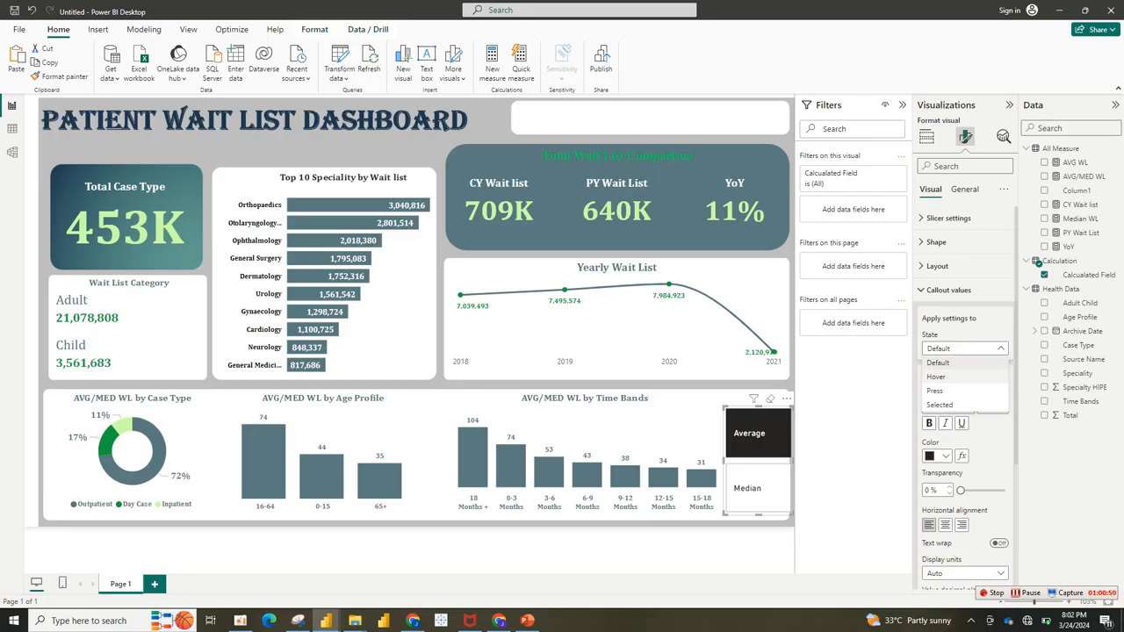
{"action": "left_click", "coordinate": [940, 405]}
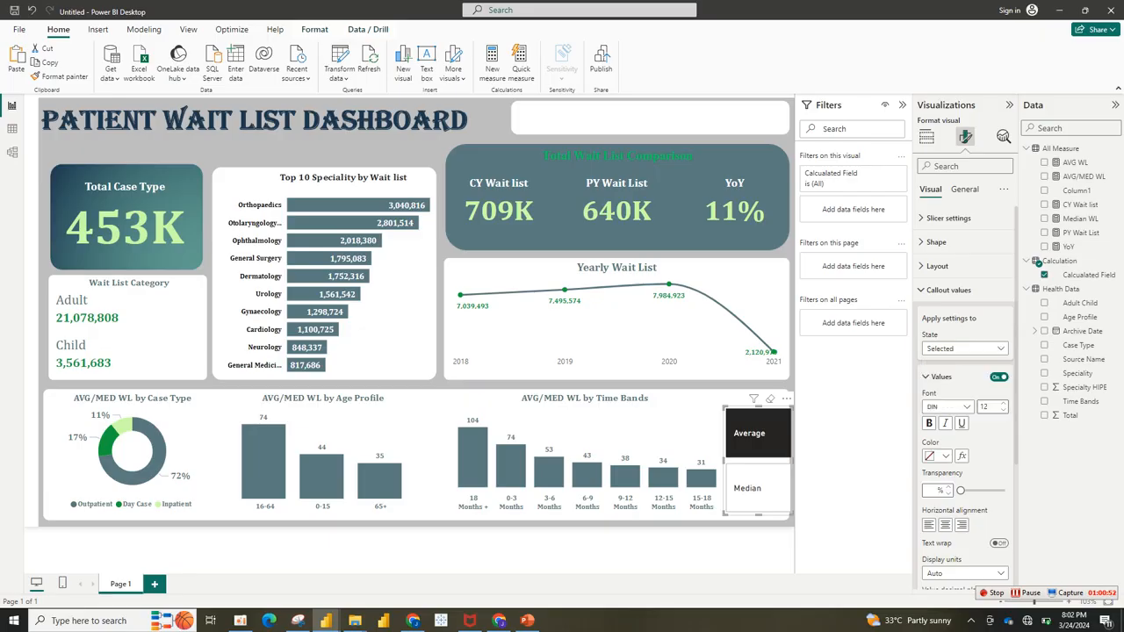
{"action": "left_click", "coordinate": [946, 407]}
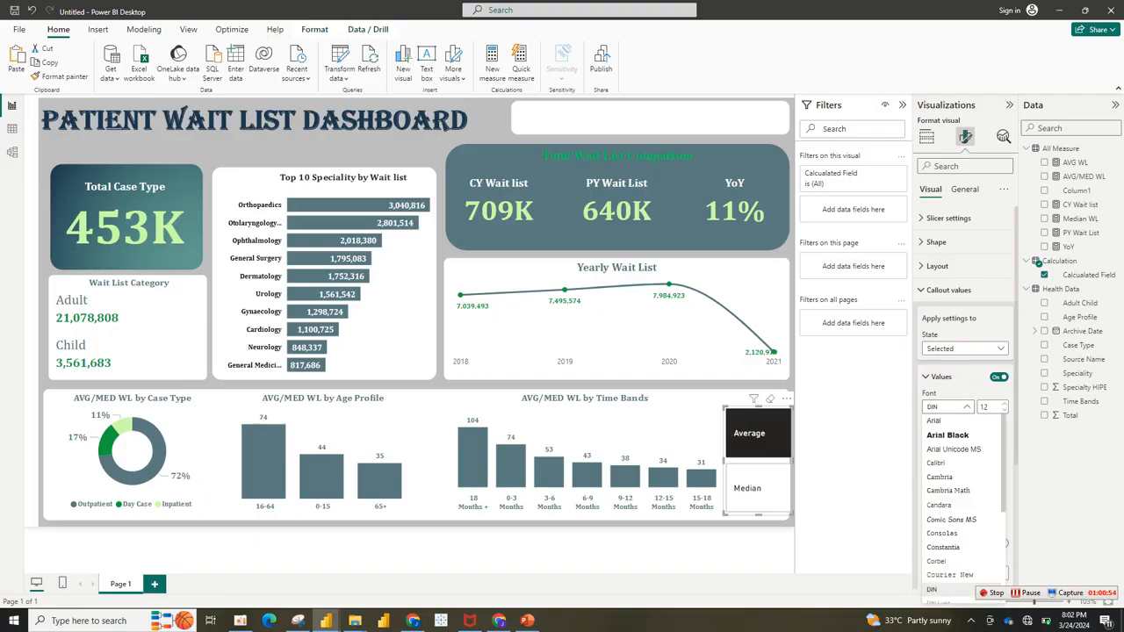
{"action": "left_click", "coordinate": [940, 476]}
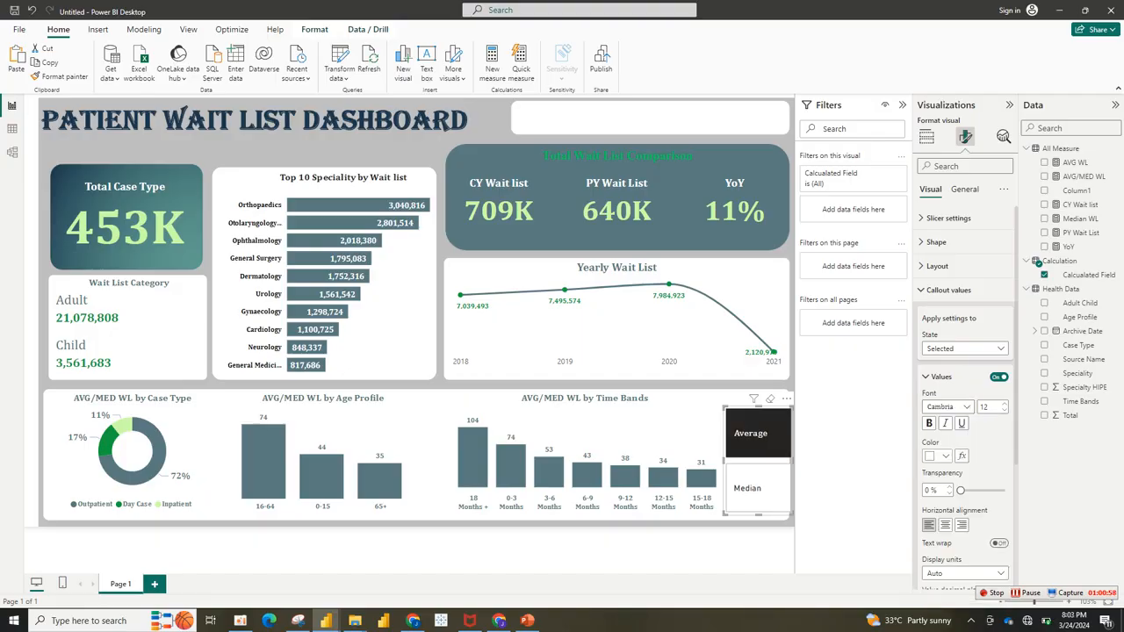
{"action": "left_click", "coordinate": [937, 455]}
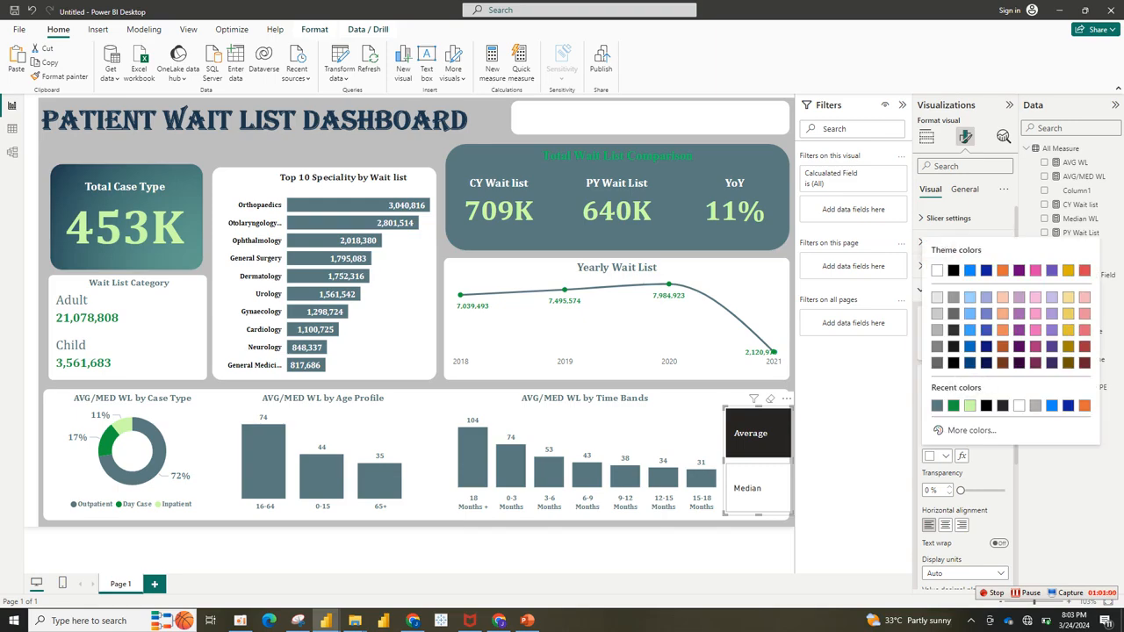
{"action": "left_click", "coordinate": [953, 406]}
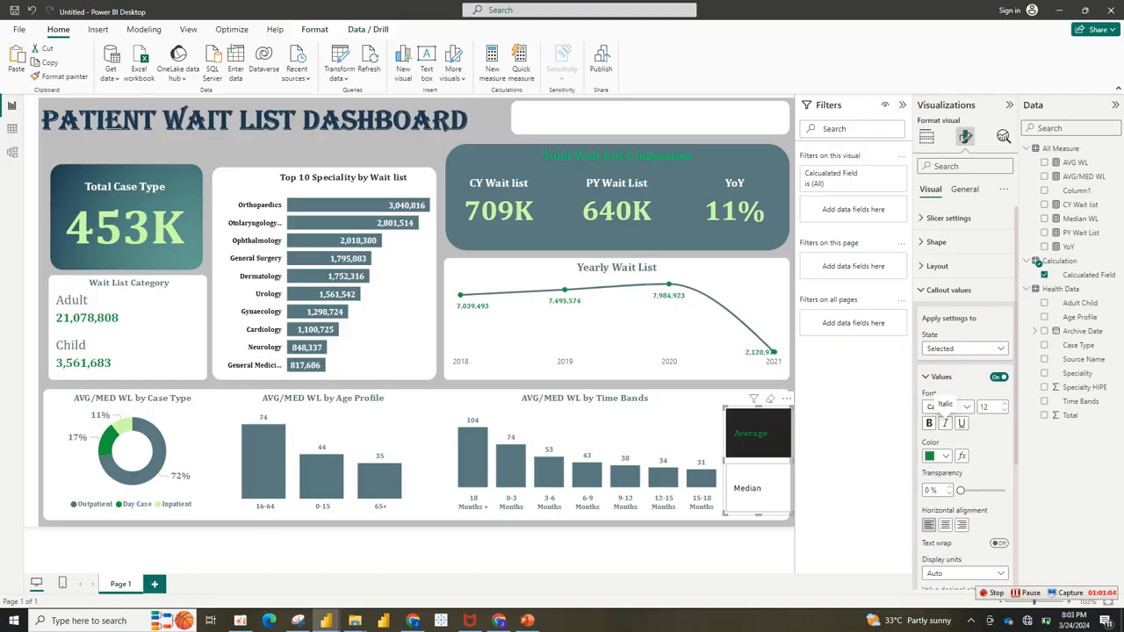
{"action": "left_click", "coordinate": [936, 456]}
{"action": "left_click", "coordinate": [937, 456]}
Step: Switch the slicer between Median and Average to check the callout styling, leave Median selected, and return the callout settings to the Default state
{"action": "left_click", "coordinate": [758, 489]}
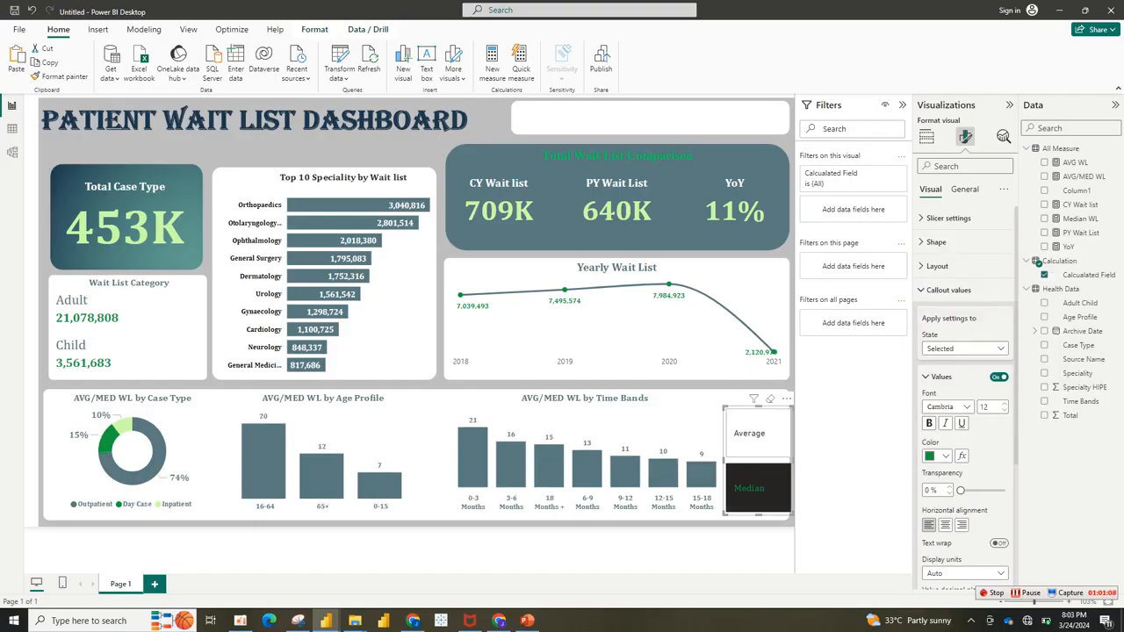
{"action": "left_click", "coordinate": [757, 433]}
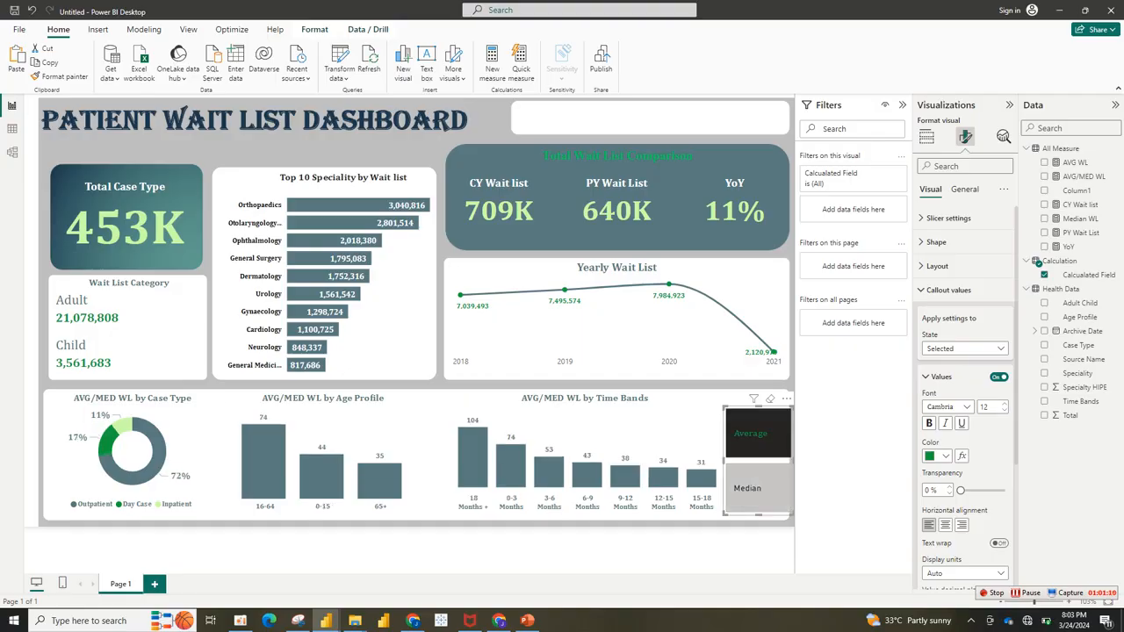
{"action": "left_click", "coordinate": [758, 488]}
{"action": "left_click", "coordinate": [964, 349]}
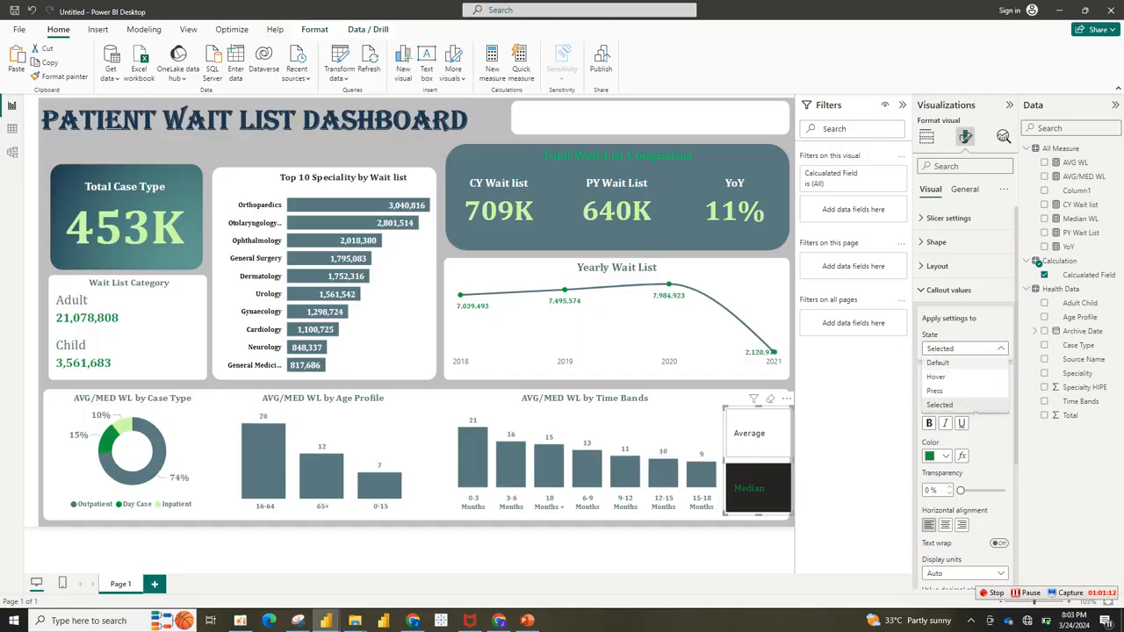
{"action": "left_click", "coordinate": [938, 362]}
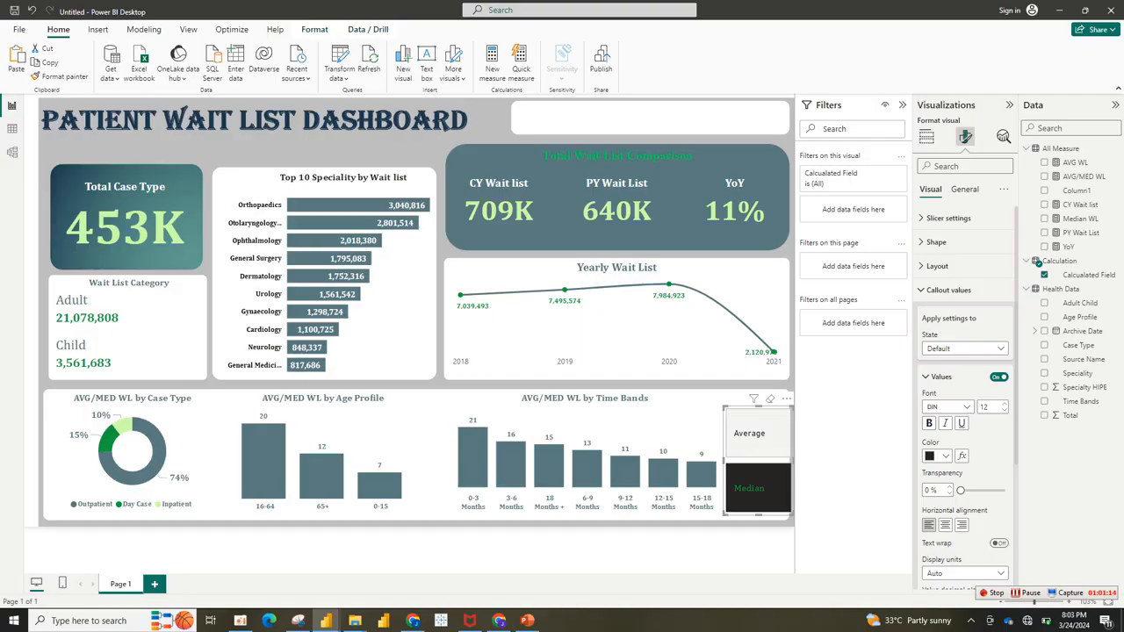
{"action": "left_click", "coordinate": [758, 432]}
{"action": "left_click", "coordinate": [758, 488]}
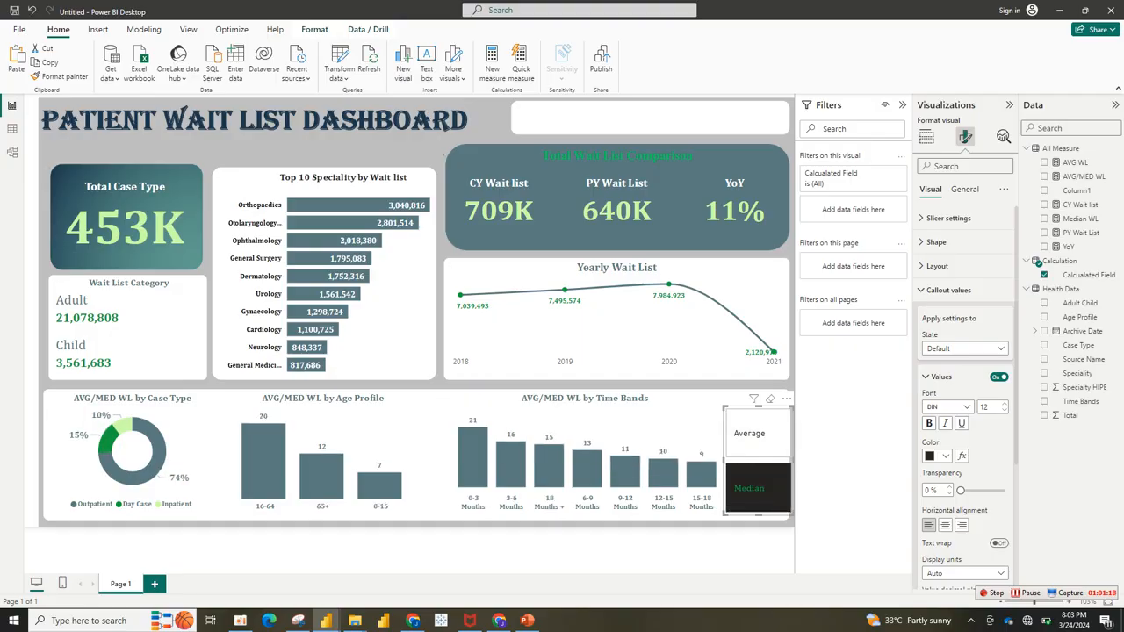
Step: Paste a copy of the Average/Median slicer over the blank header card and replace its field with Case Type
{"action": "key", "text": "ctrl+v"}
{"action": "left_click_drag", "start_coordinate": [747, 407], "coordinate": [563, 97]}
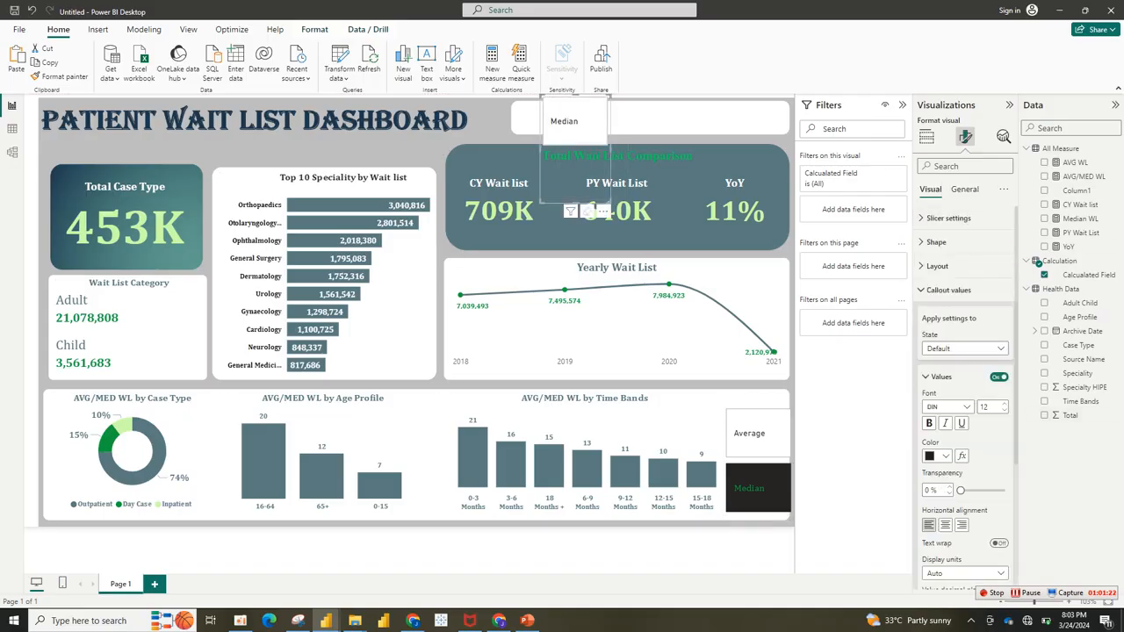
{"action": "left_click", "coordinate": [926, 136]}
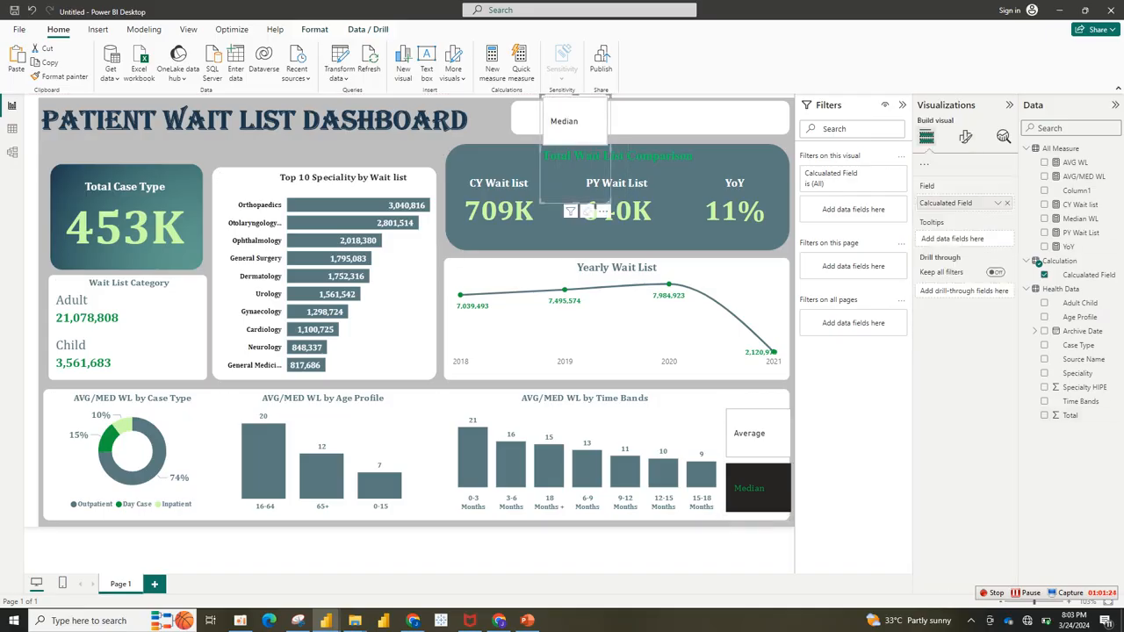
{"action": "left_click", "coordinate": [997, 301]}
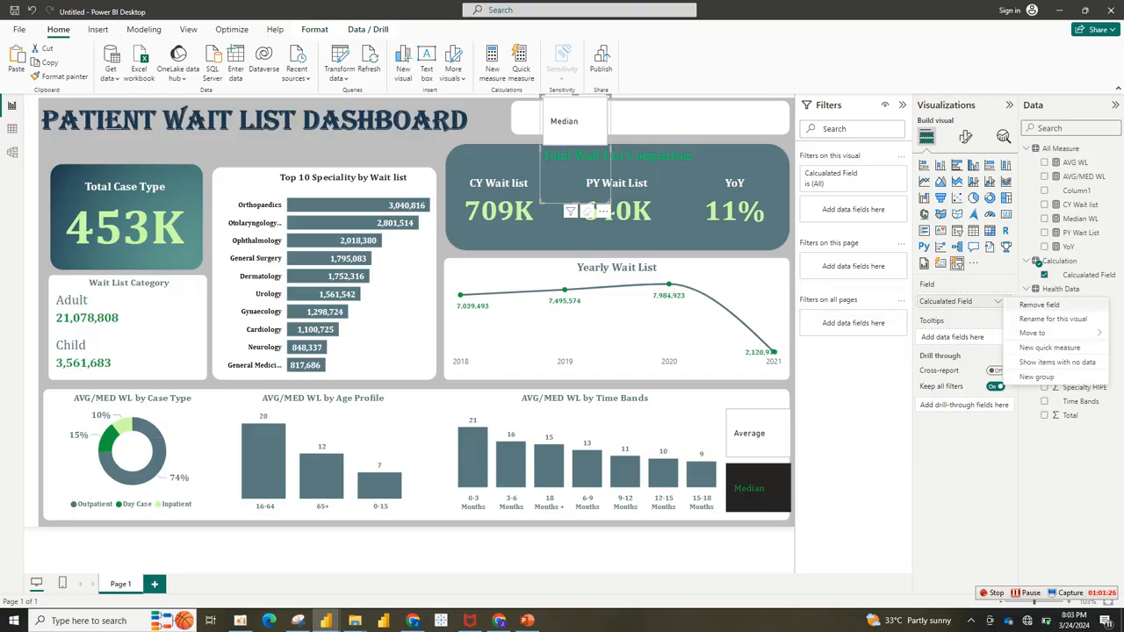
{"action": "left_click", "coordinate": [1039, 305]}
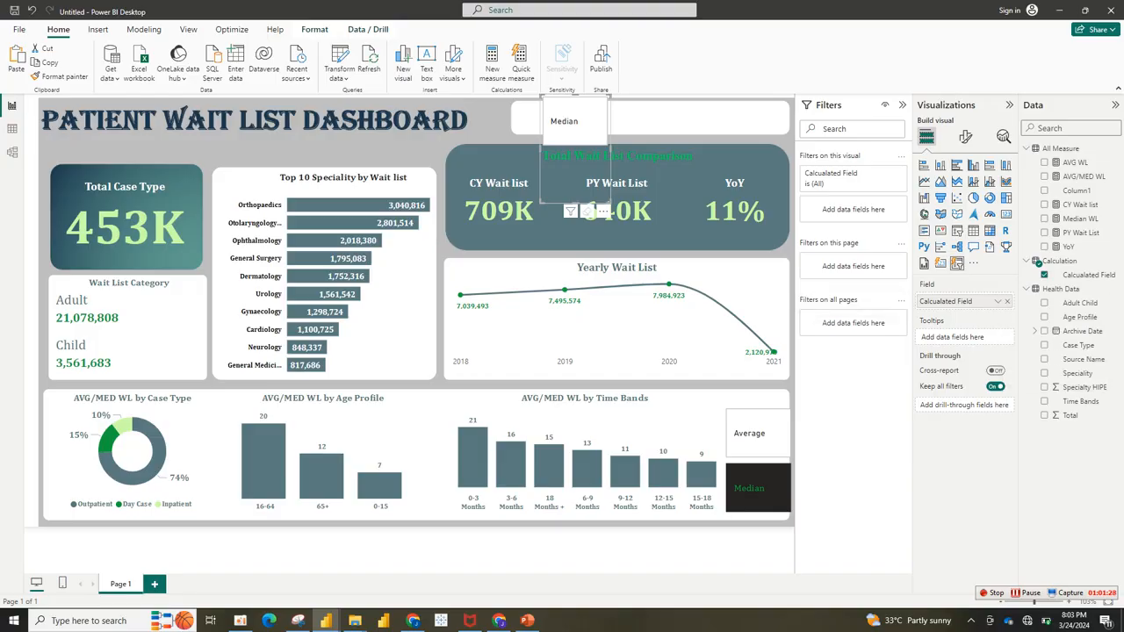
{"action": "left_click", "coordinate": [1043, 275]}
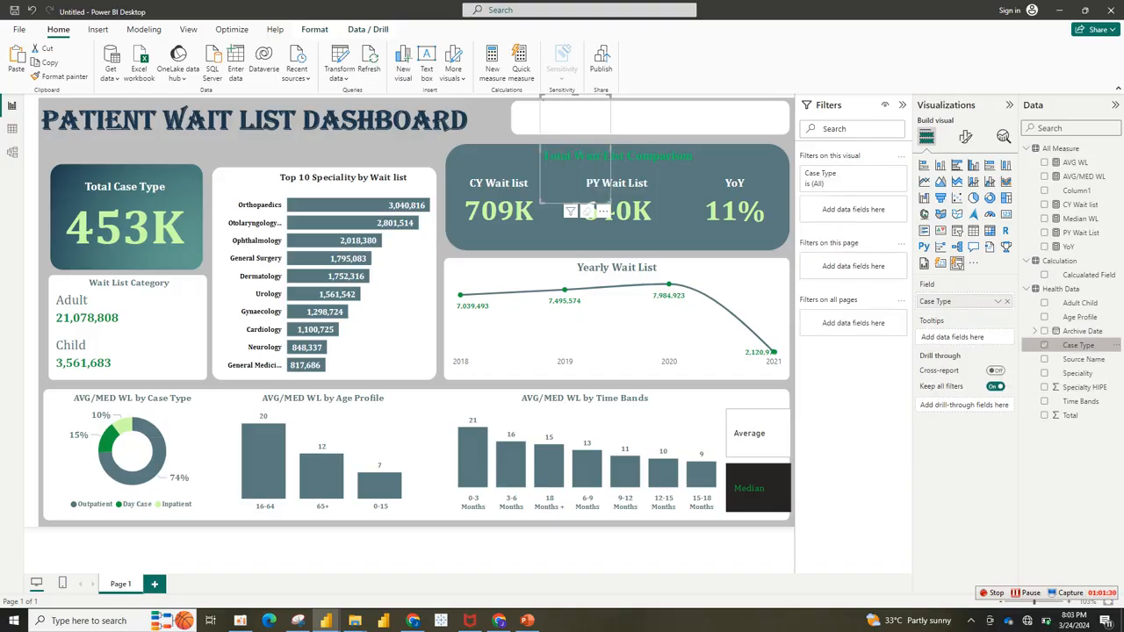
{"action": "left_click", "coordinate": [1044, 345]}
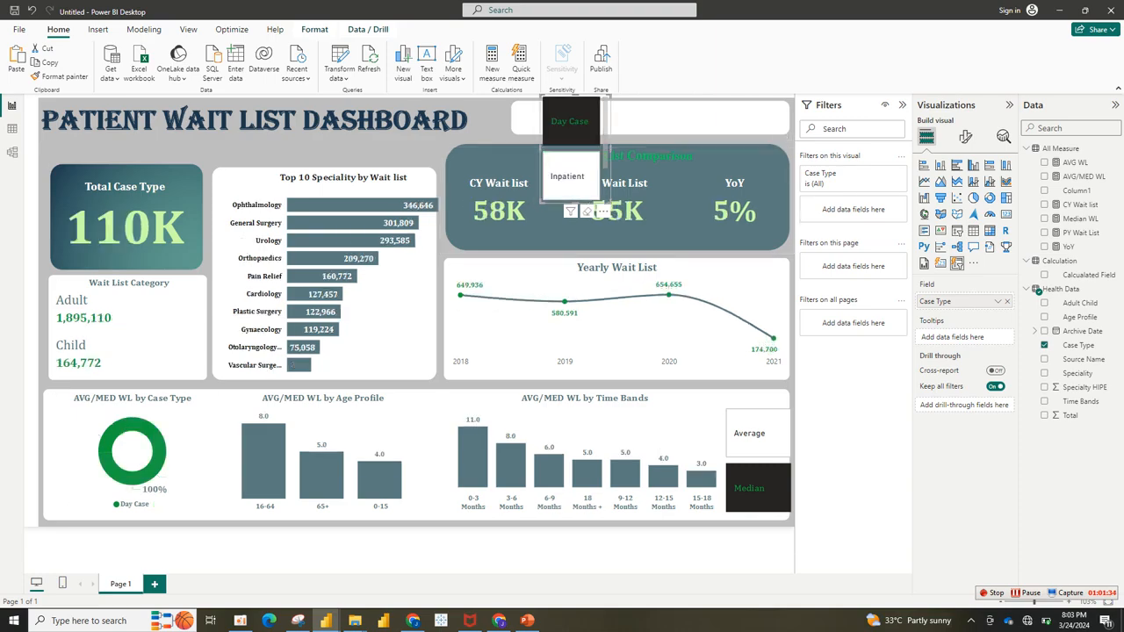
Step: Set the Case Type slicer's layout to 3 columns, then widen, flatten and position it over the blank header card
{"action": "left_click", "coordinate": [965, 136]}
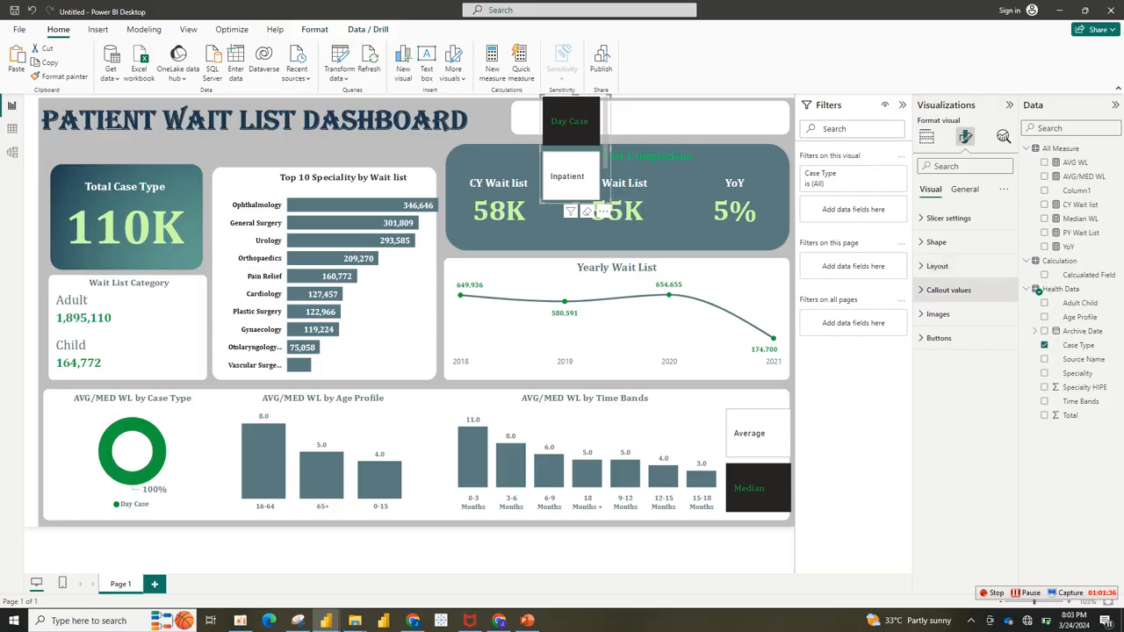
{"action": "left_click", "coordinate": [948, 290]}
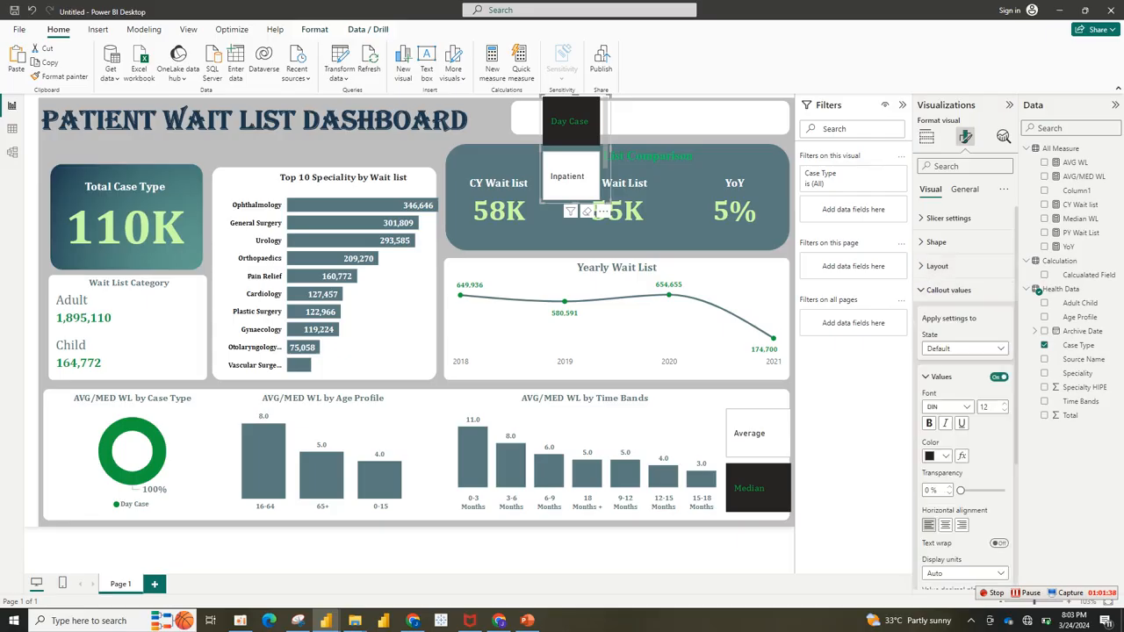
{"action": "left_click", "coordinate": [948, 289]}
{"action": "left_click", "coordinate": [937, 266]}
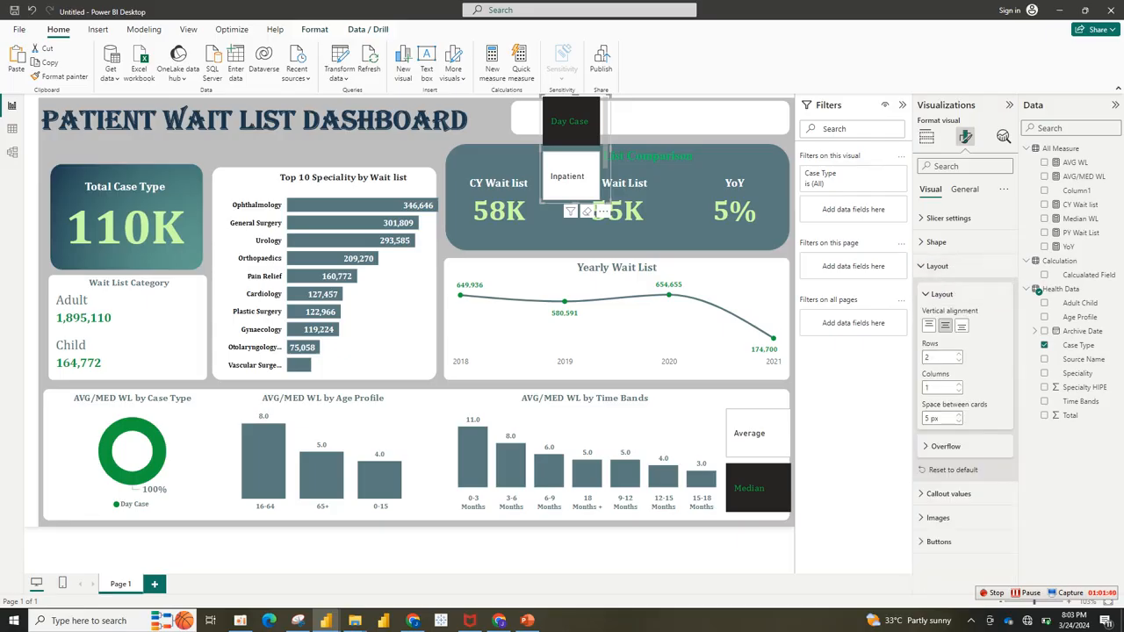
{"action": "left_click", "coordinate": [958, 384]}
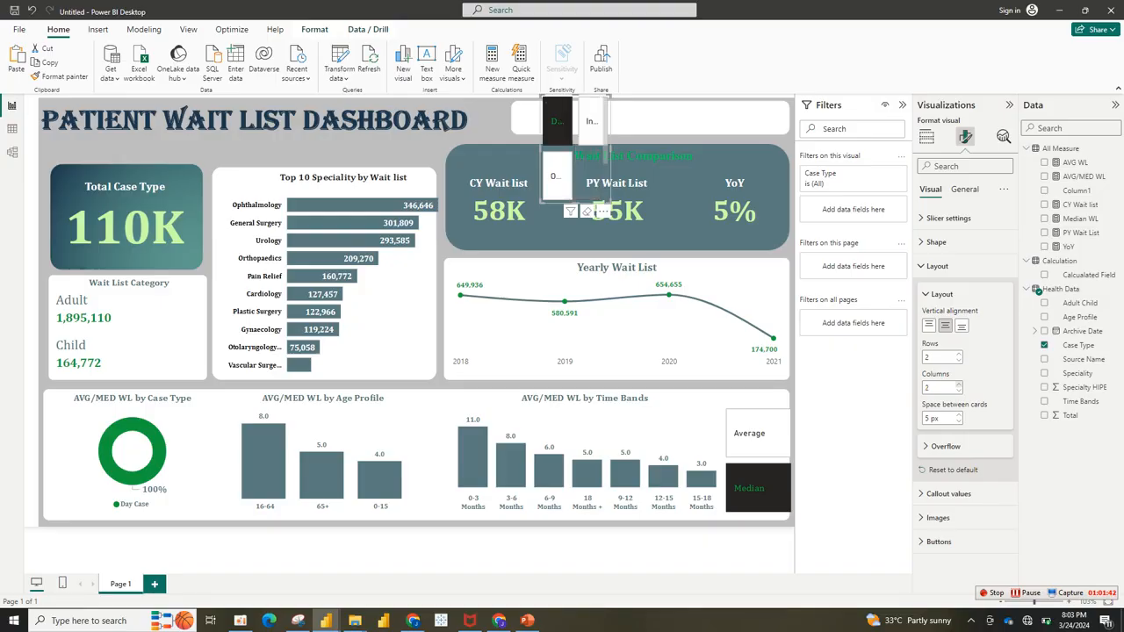
{"action": "left_click", "coordinate": [958, 383]}
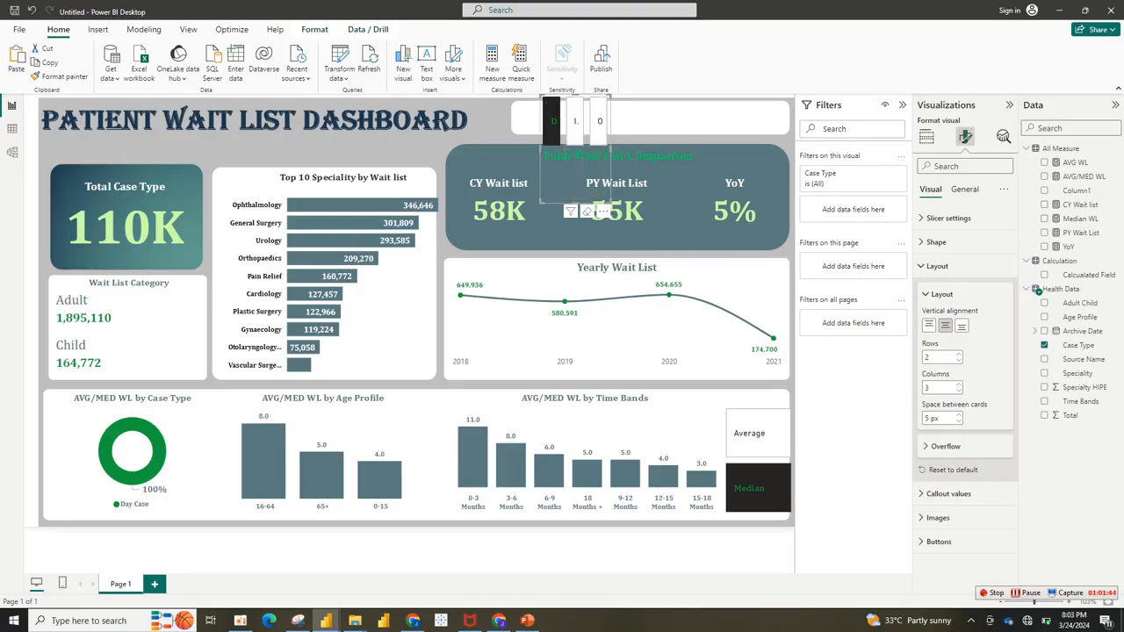
{"action": "left_click_drag", "start_coordinate": [611, 203], "coordinate": [784, 147]}
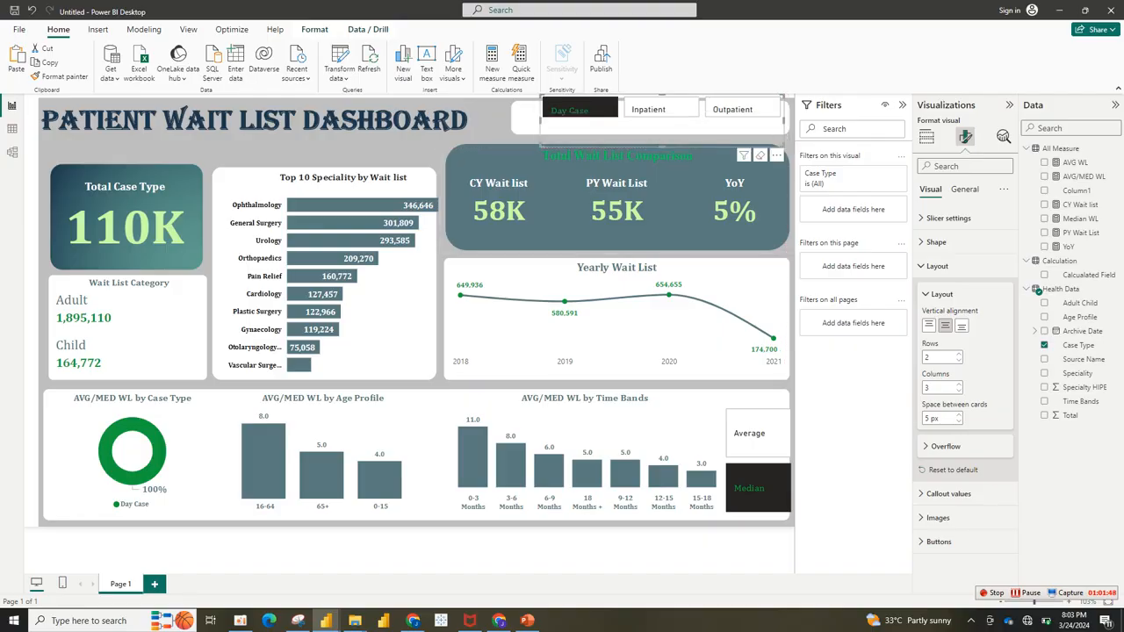
{"action": "mouse_move", "coordinate": [663, 132]}
{"action": "left_mouse_down"}
{"action": "mouse_move", "coordinate": [663, 145]}
{"action": "mouse_move", "coordinate": [649, 141]}
{"action": "left_mouse_up"}
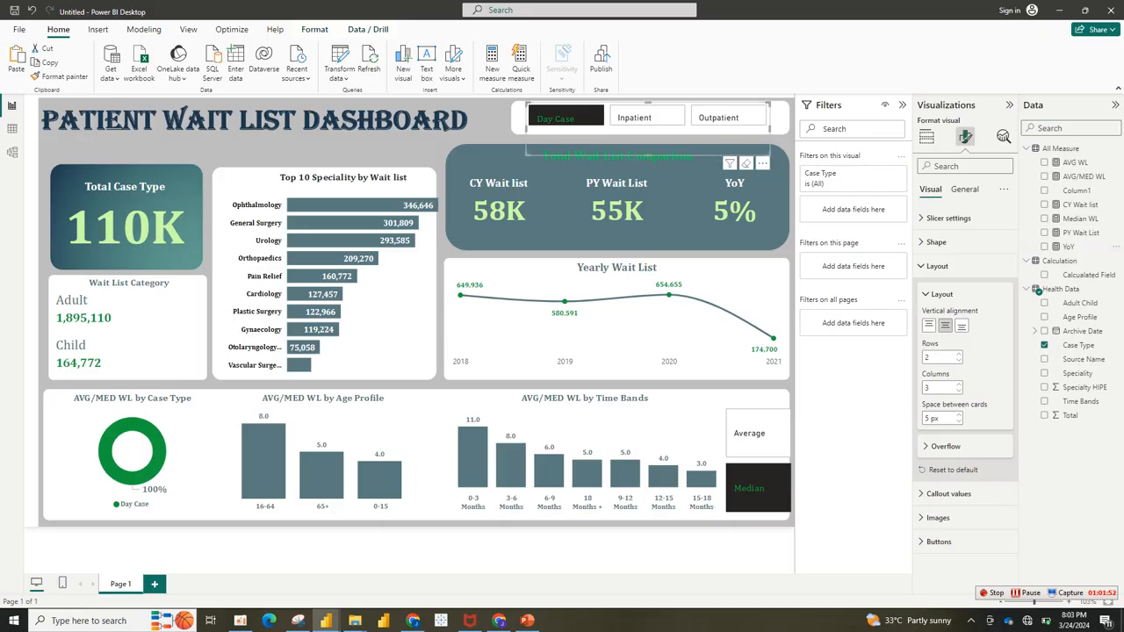
Step: Turn off Single select for the Case Type slicer and add Inpatient to the Day Case selection
{"action": "left_click", "coordinate": [936, 265]}
{"action": "left_click", "coordinate": [948, 218]}
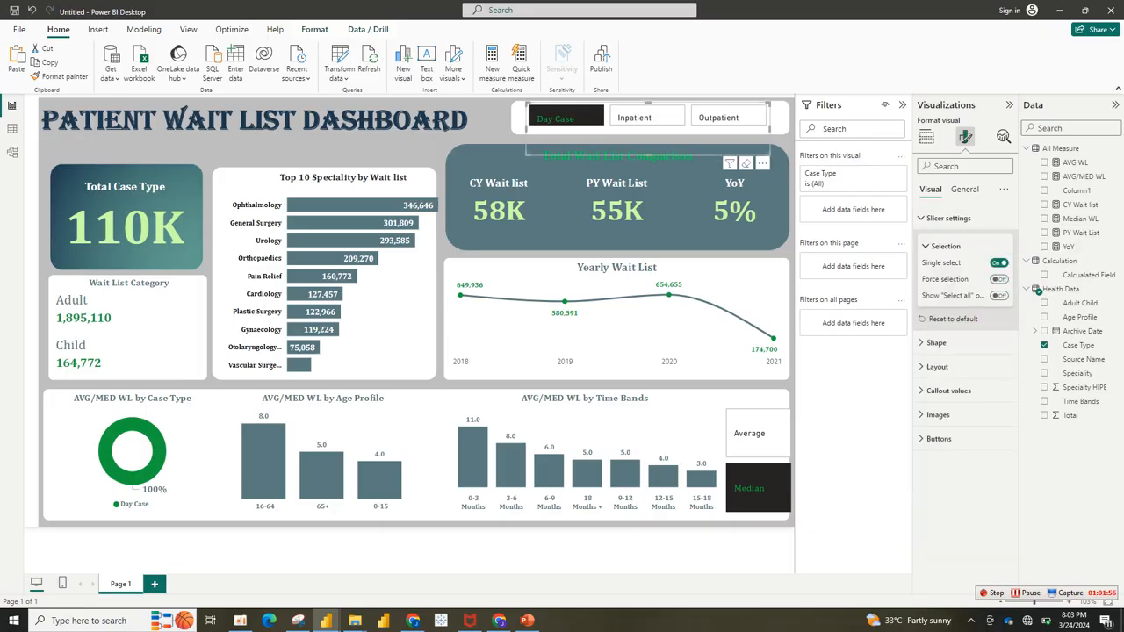
{"action": "left_click", "coordinate": [999, 262]}
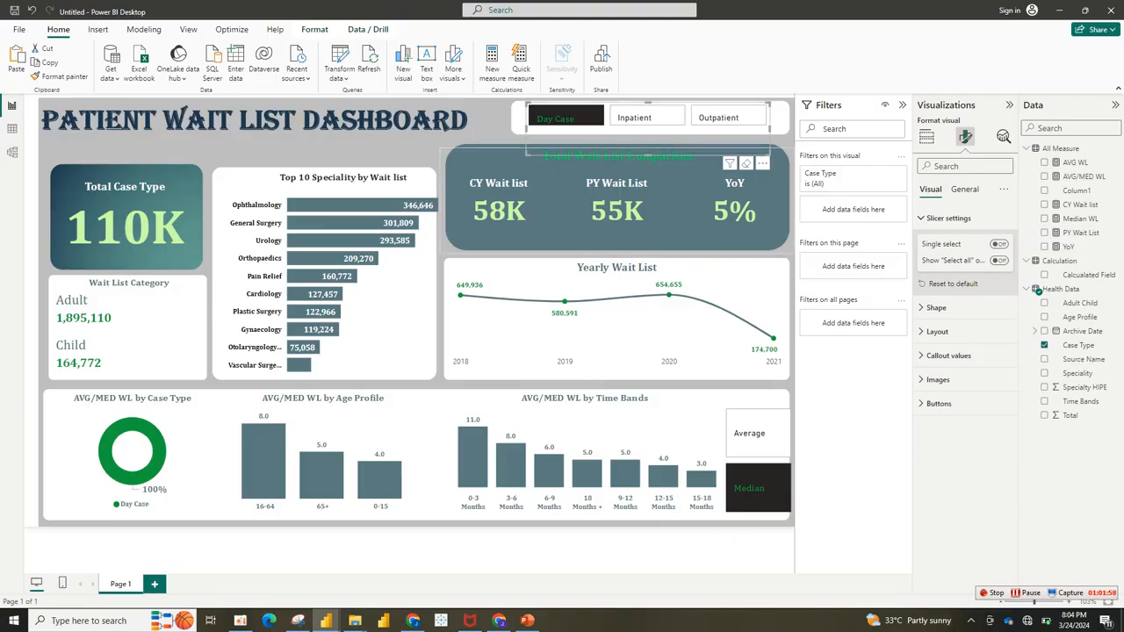
{"action": "left_click", "coordinate": [647, 115]}
{"action": "left_click", "coordinate": [647, 117]}
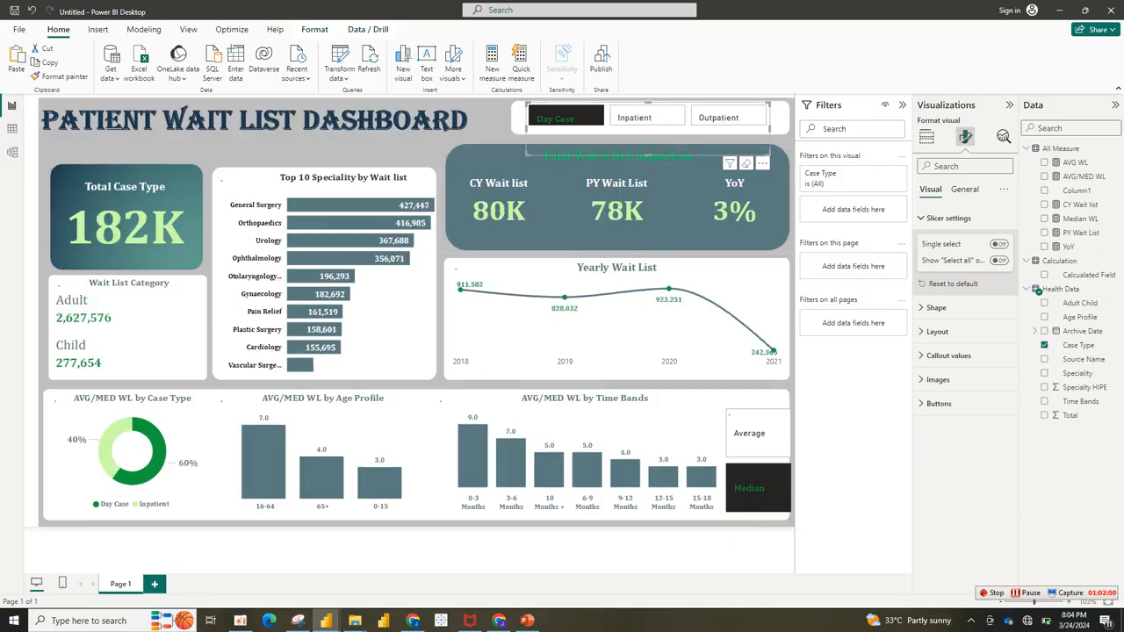
Step: Clear the Case Type slicer's selection, widen the slicer towards the header card's right edge, and try Outpatient before clearing it again
{"action": "left_click", "coordinate": [565, 116]}
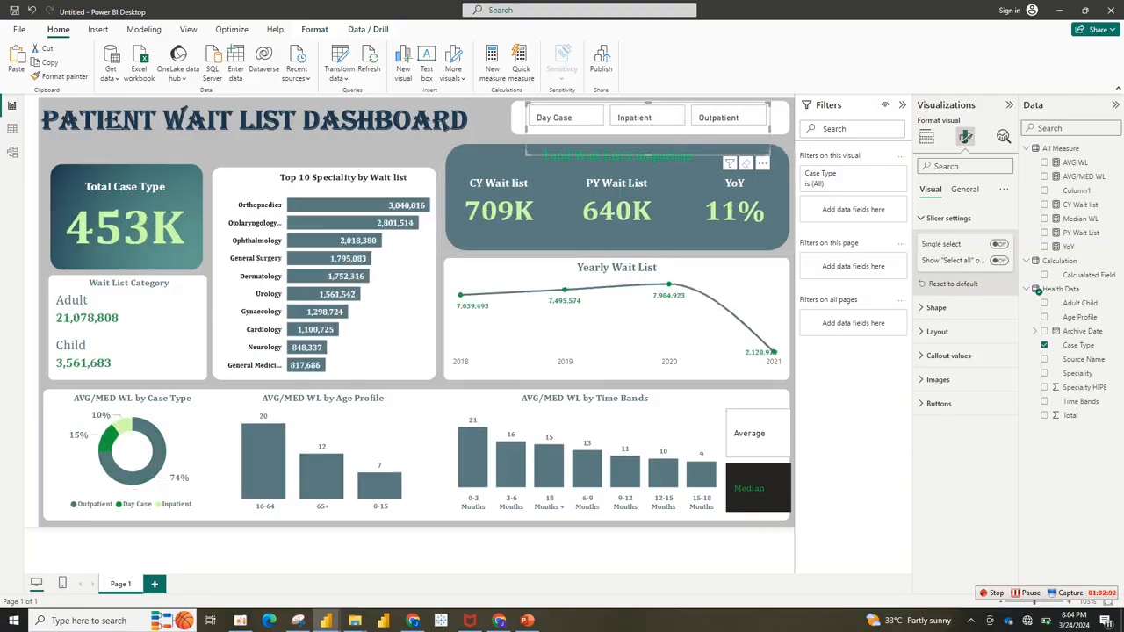
{"action": "left_click_drag", "start_coordinate": [779, 129], "coordinate": [784, 129]}
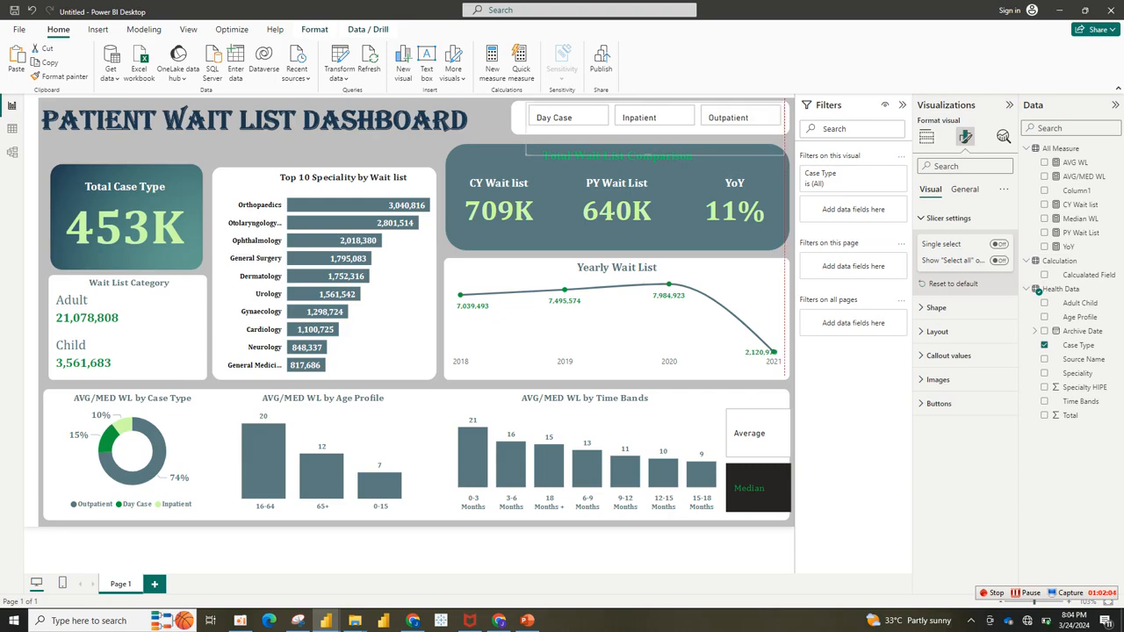
{"action": "left_click", "coordinate": [732, 117]}
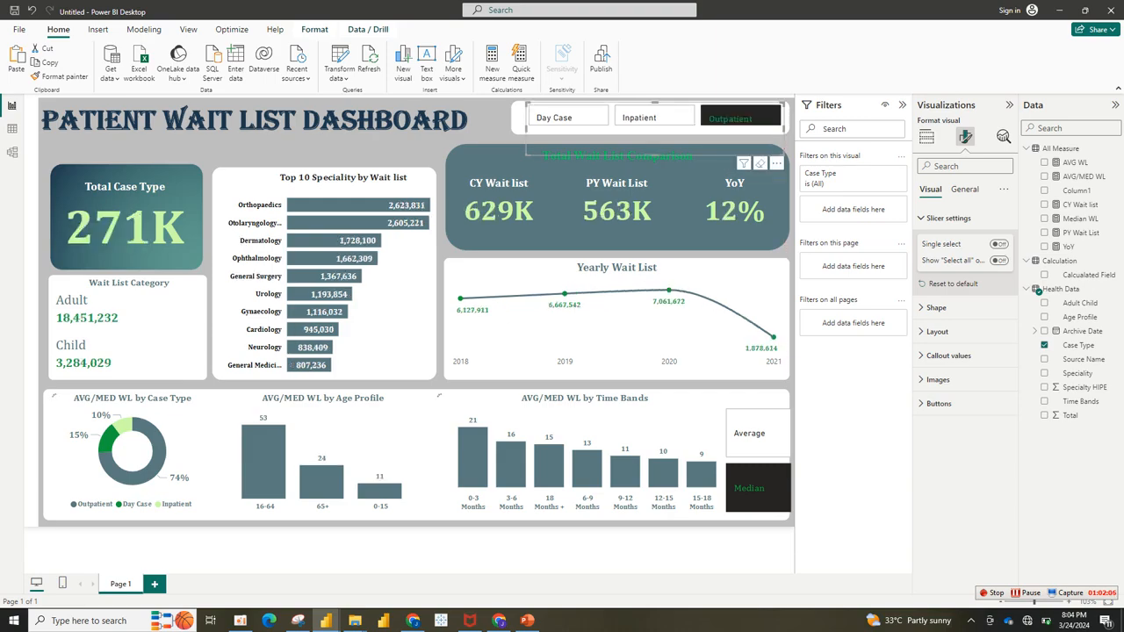
{"action": "left_click", "coordinate": [732, 118]}
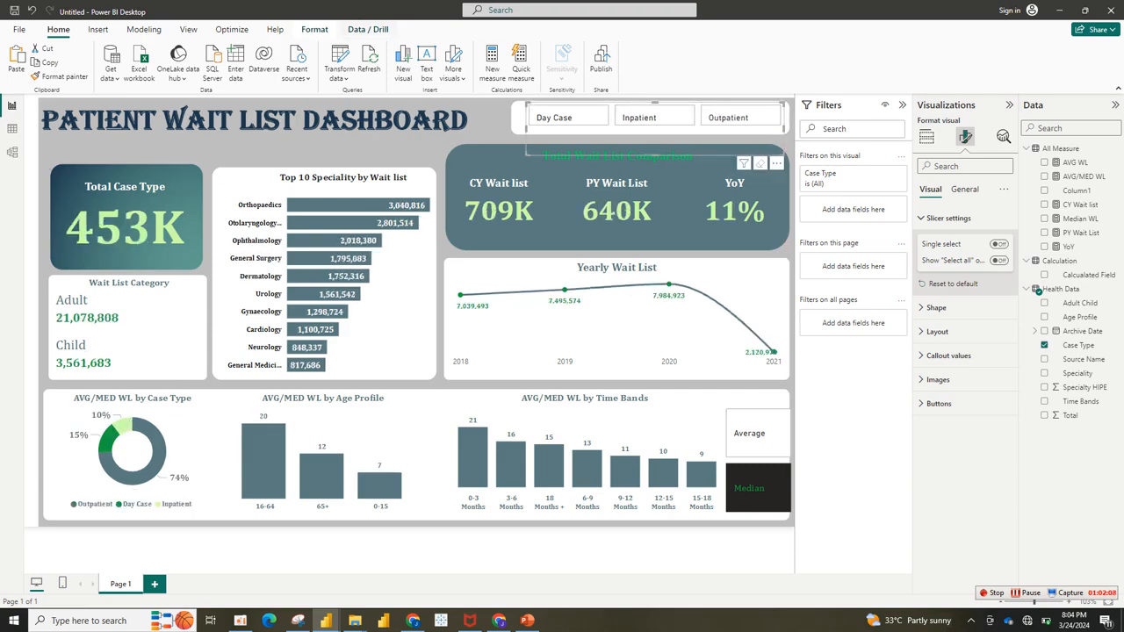
Step: Edit the Case Type slicer's interactions so it does not filter the AVG/MED WL by Case Type donut or the Top 10 Speciality chart
{"action": "left_click", "coordinate": [314, 29]}
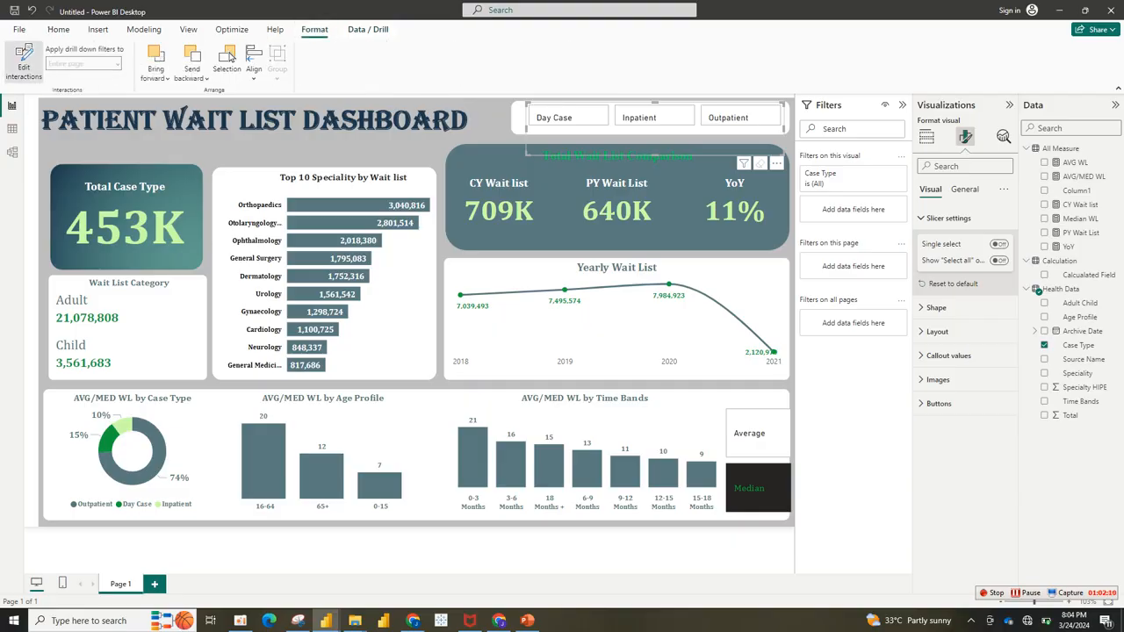
{"action": "left_click", "coordinate": [23, 61]}
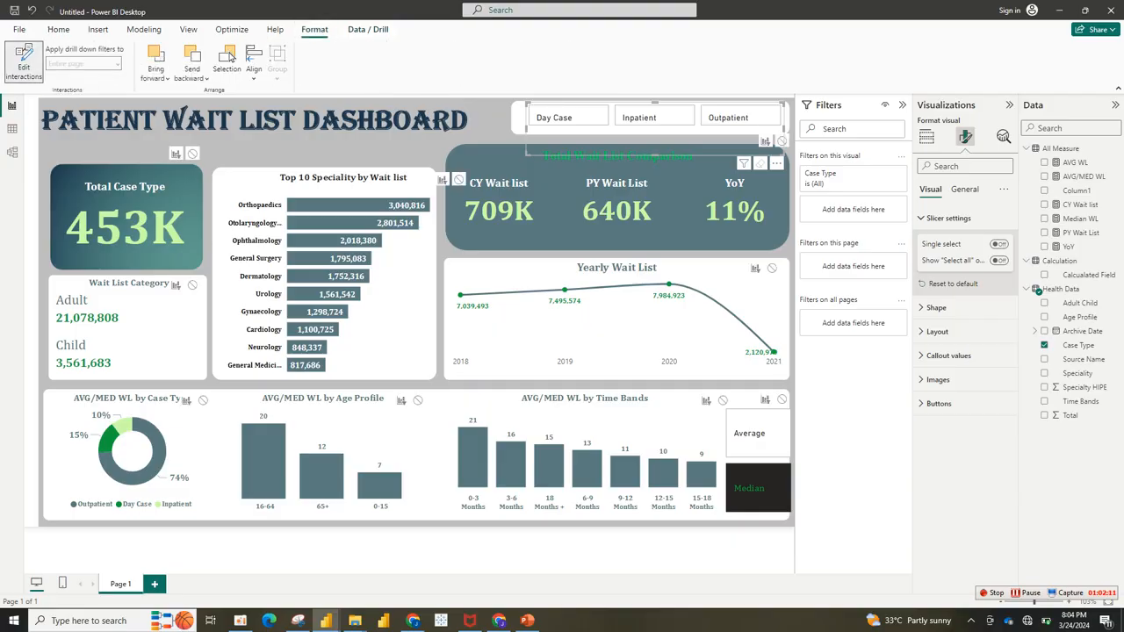
{"action": "left_click", "coordinate": [203, 400]}
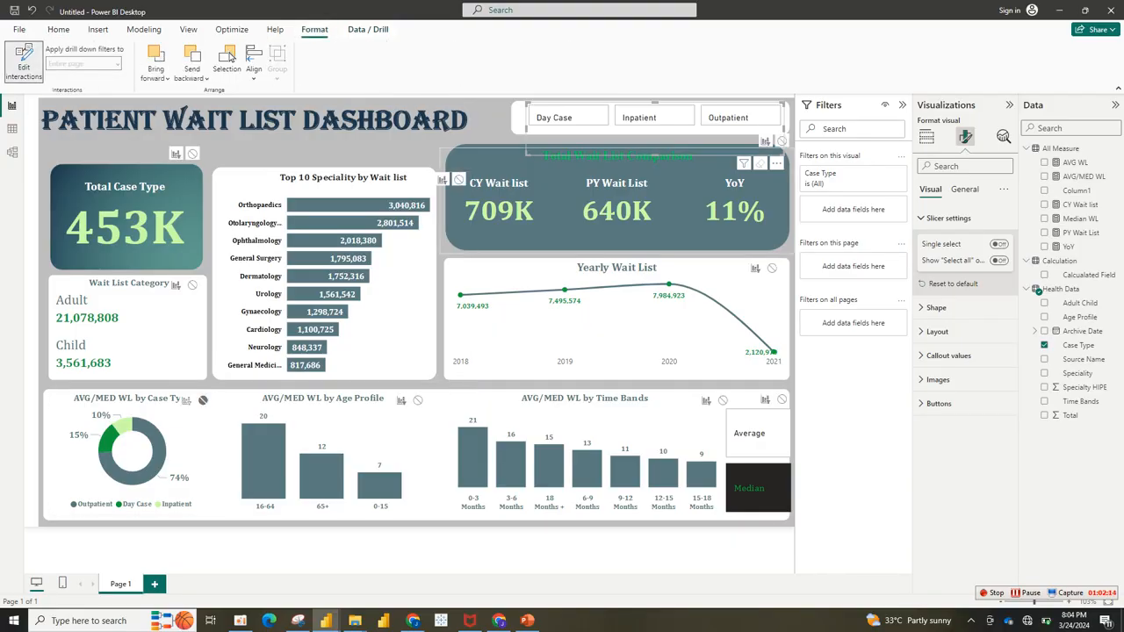
{"action": "left_click", "coordinate": [458, 179]}
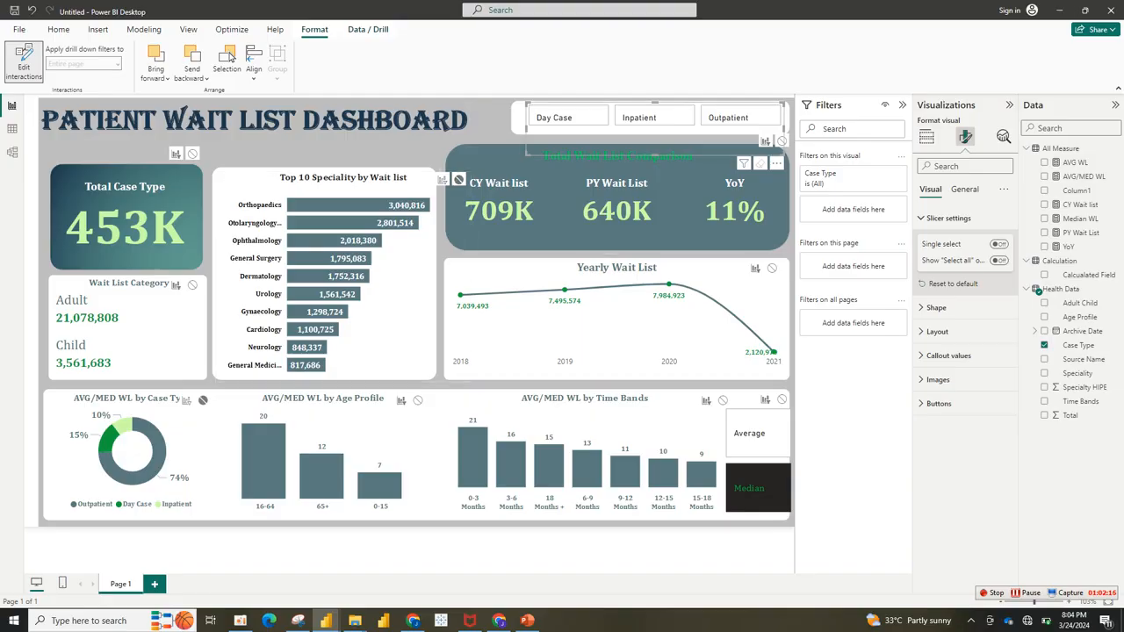
Step: Test the edited interactions by selecting combinations of Day Case, Inpatient and Outpatient in the Case Type slicer
{"action": "left_click", "coordinate": [554, 117]}
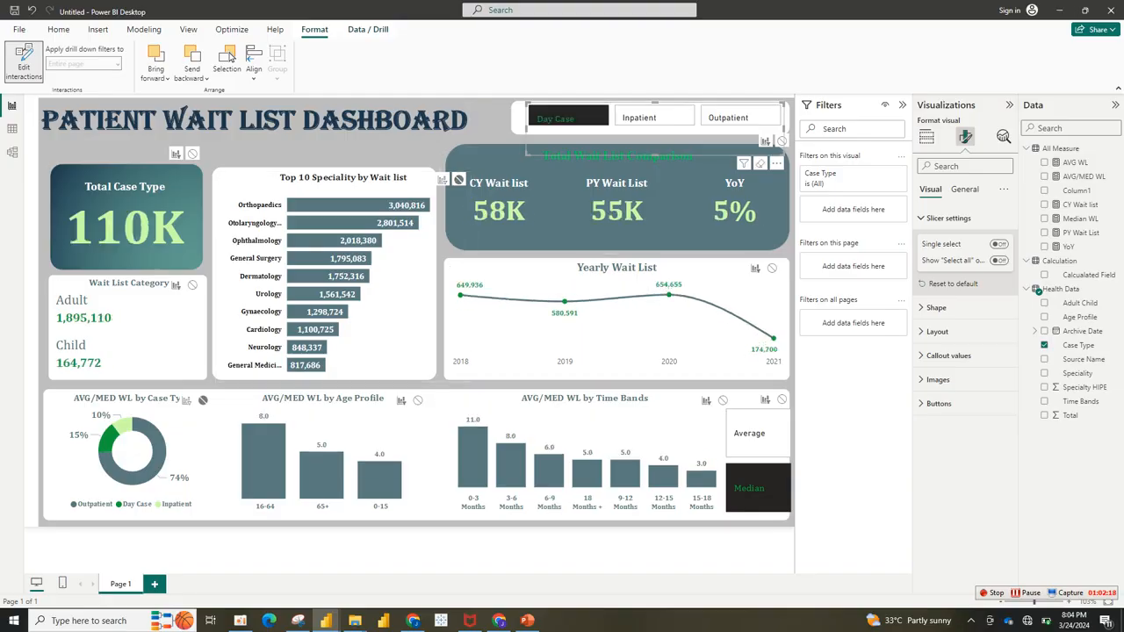
{"action": "left_click", "coordinate": [654, 117], "text": "ctrl"}
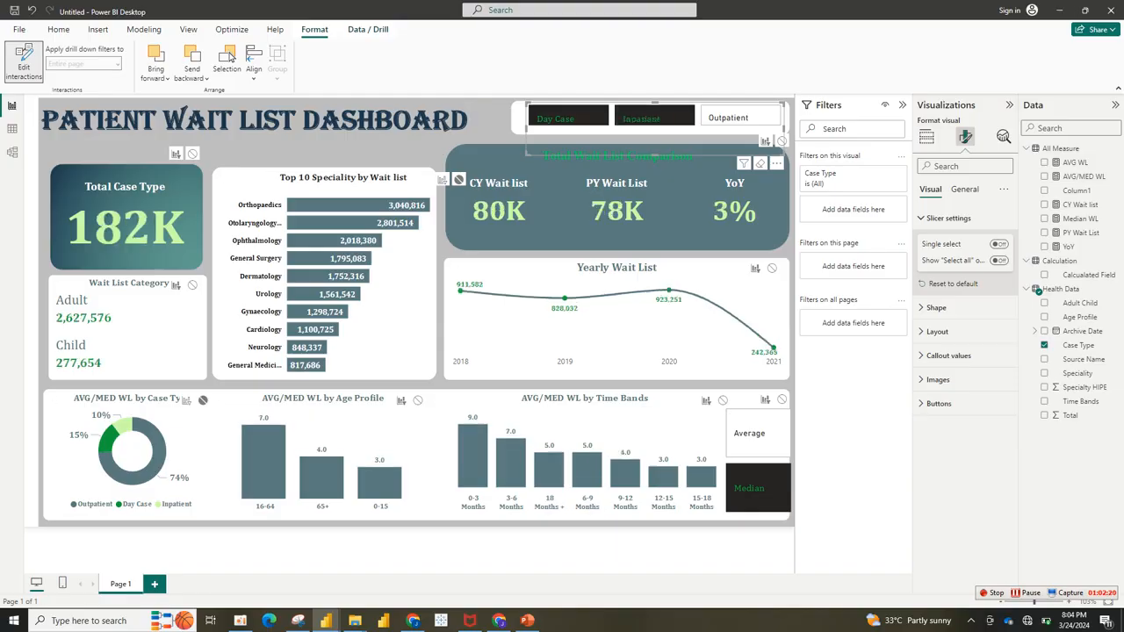
{"action": "left_click", "coordinate": [728, 118], "text": "ctrl"}
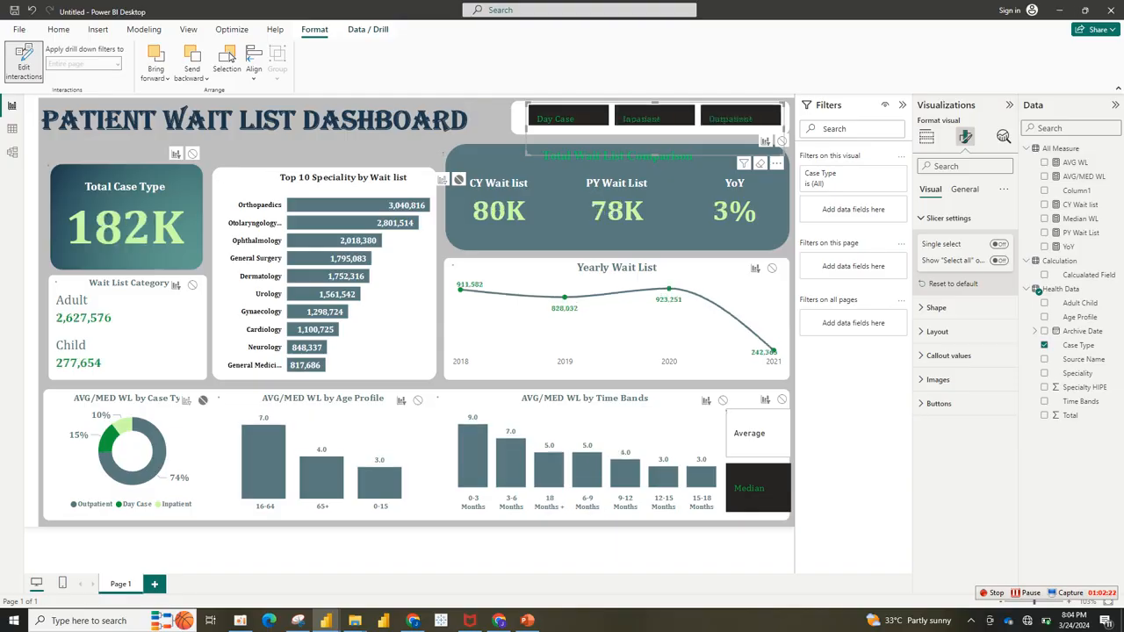
{"action": "left_click", "coordinate": [654, 117], "text": "ctrl"}
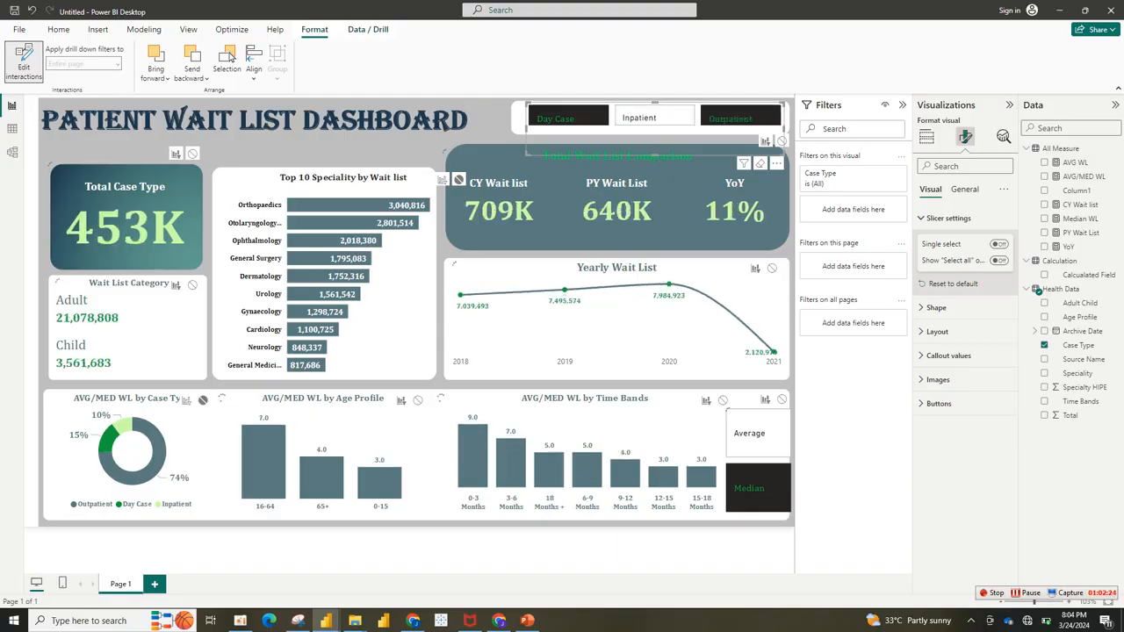
{"action": "left_click", "coordinate": [728, 118], "text": "ctrl"}
Step: Turn Single select back on for the Case Type slicer, try Inpatient and Outpatient, and leave no case type selected
{"action": "left_click", "coordinate": [999, 244]}
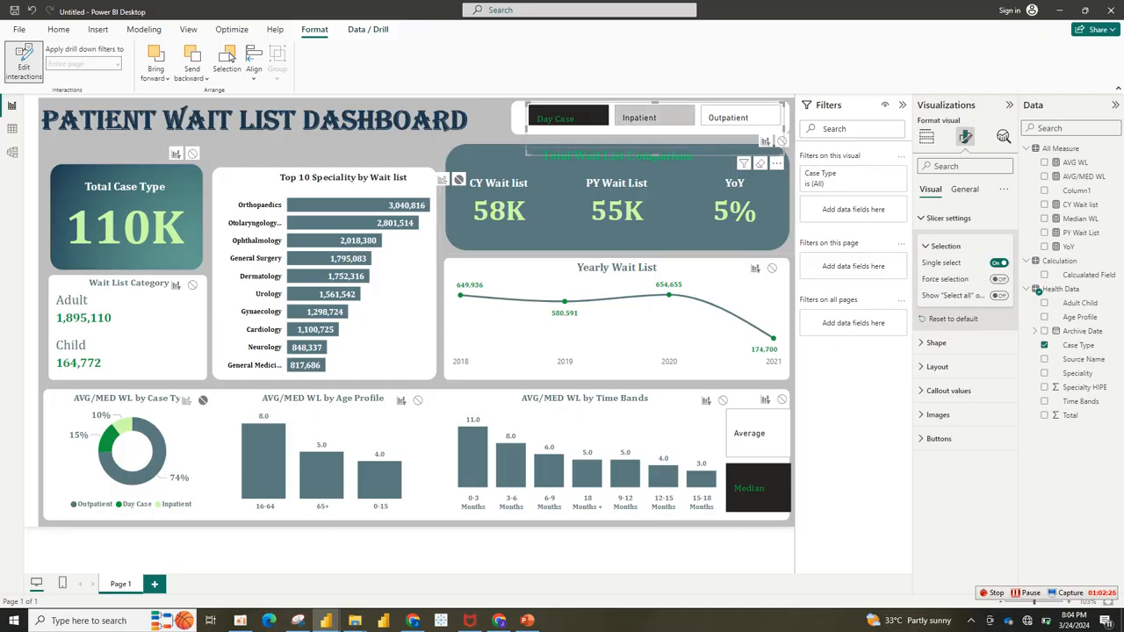
{"action": "left_click", "coordinate": [654, 116]}
{"action": "left_click", "coordinate": [738, 116]}
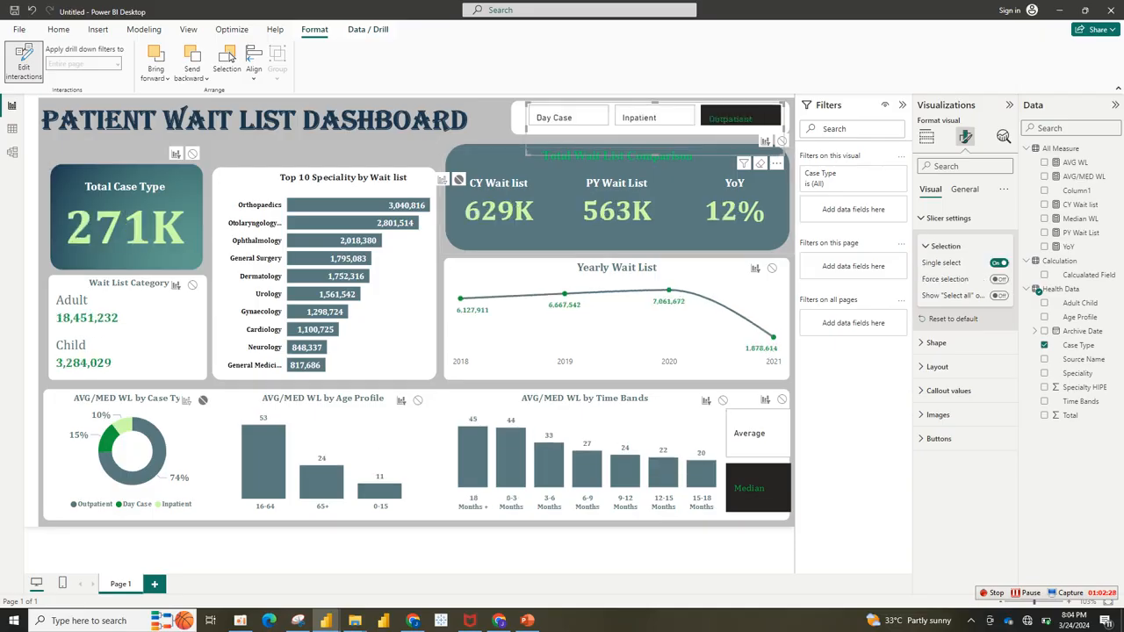
{"action": "left_click", "coordinate": [736, 115]}
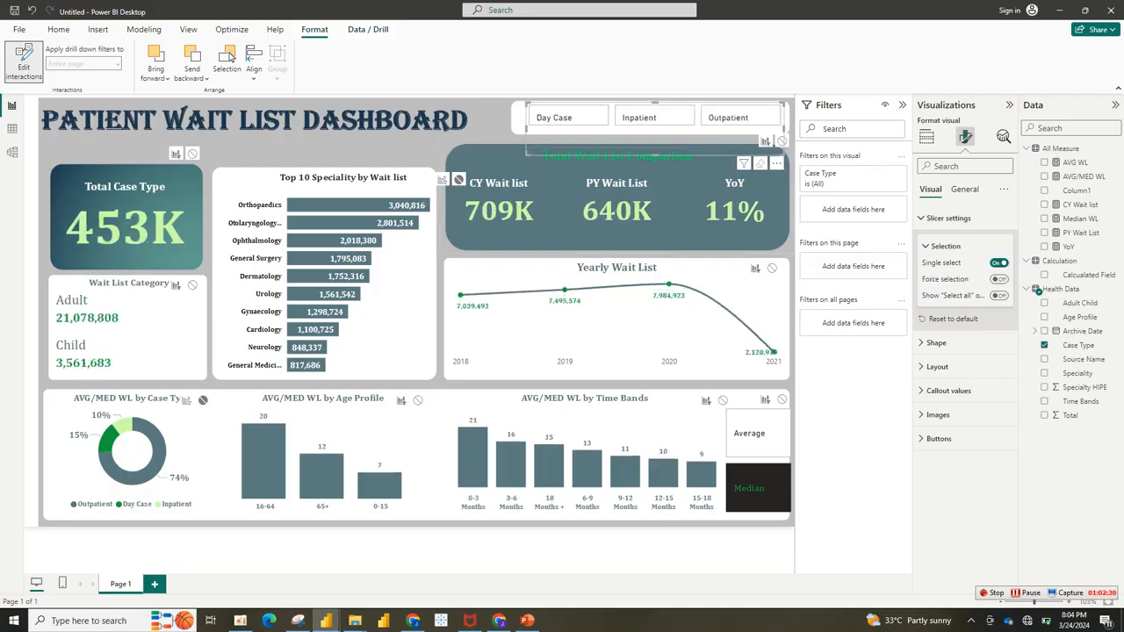
Step: Extend the Case Type slicer to the header card's left edge, turn off interaction editing and deselect the slicer
{"action": "key", "text": "Escape"}
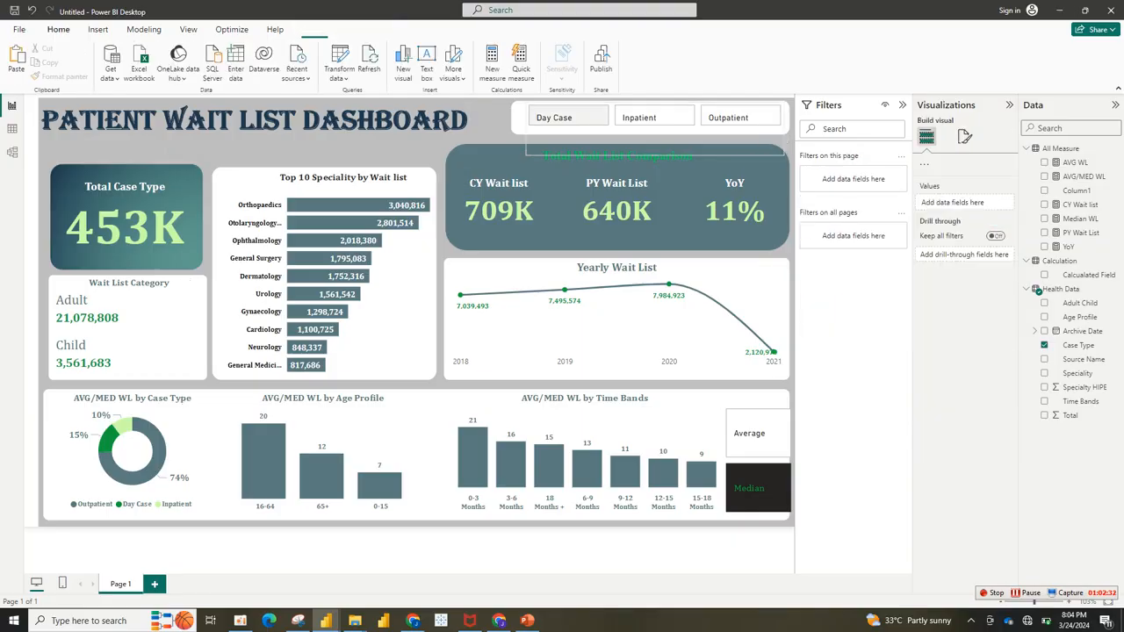
{"action": "left_click", "coordinate": [562, 140]}
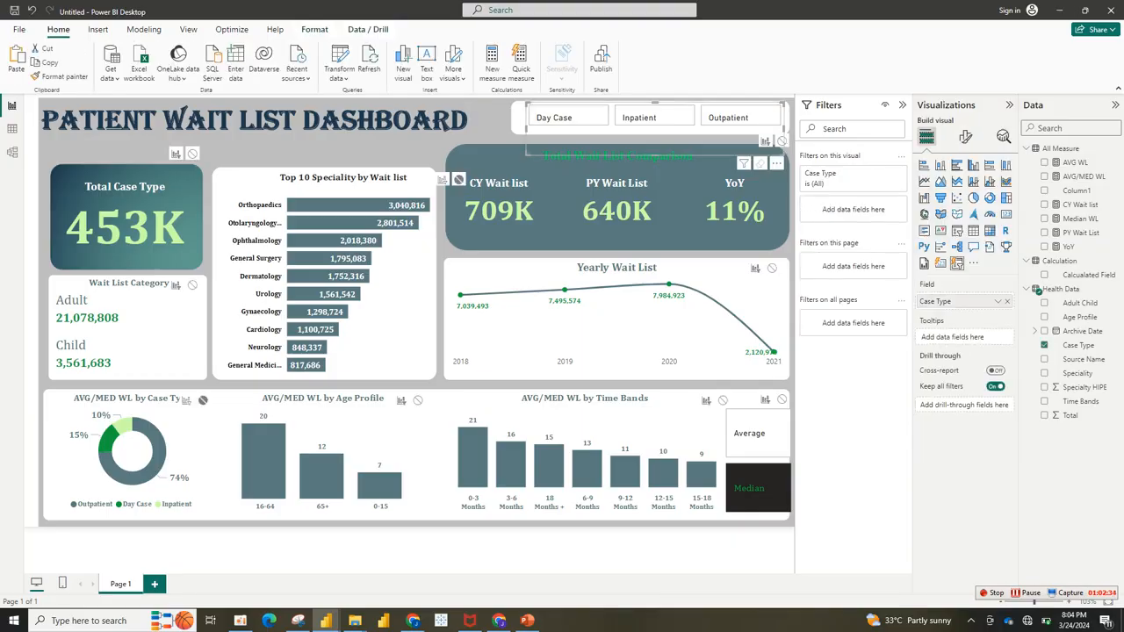
{"action": "left_click_drag", "start_coordinate": [526, 129], "coordinate": [511, 129]}
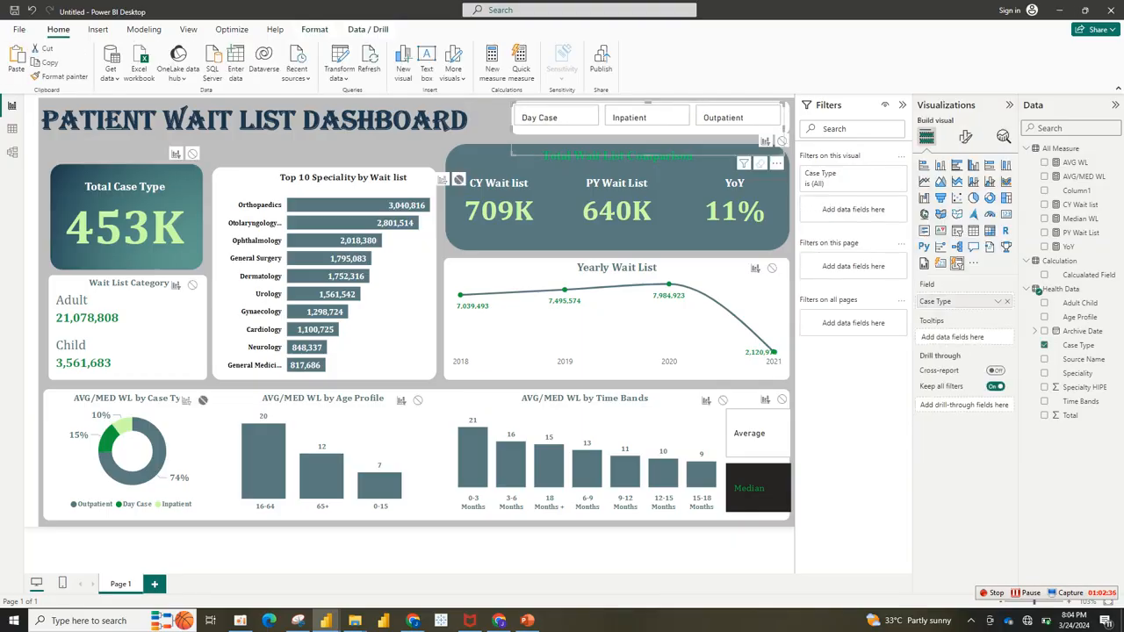
{"action": "left_click", "coordinate": [314, 29]}
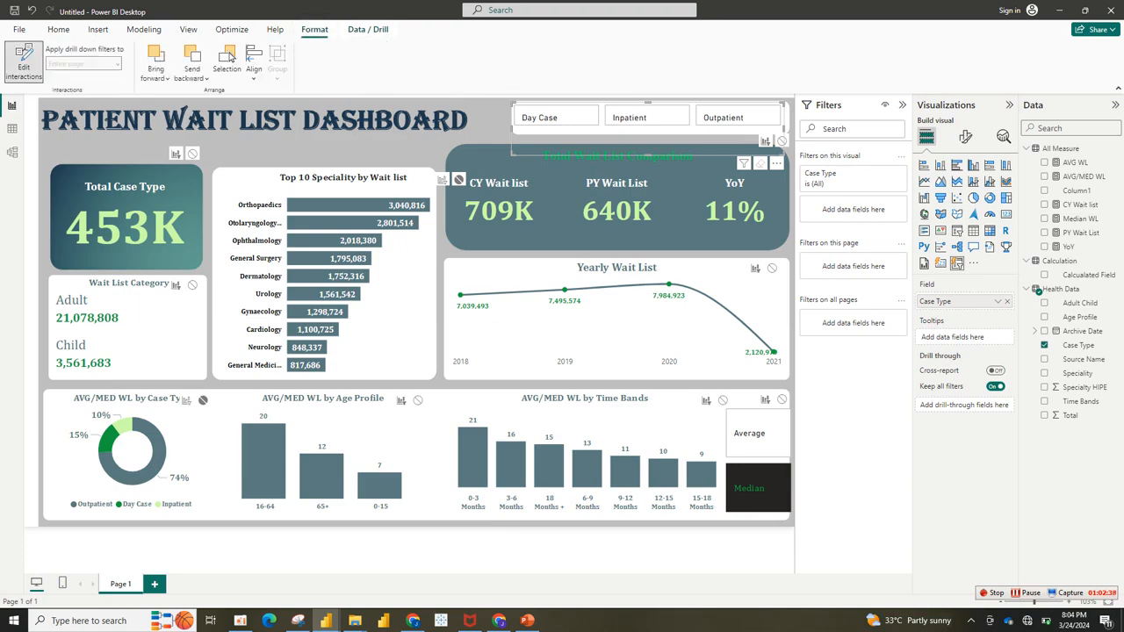
{"action": "left_click", "coordinate": [24, 62]}
{"action": "left_click", "coordinate": [562, 551]}
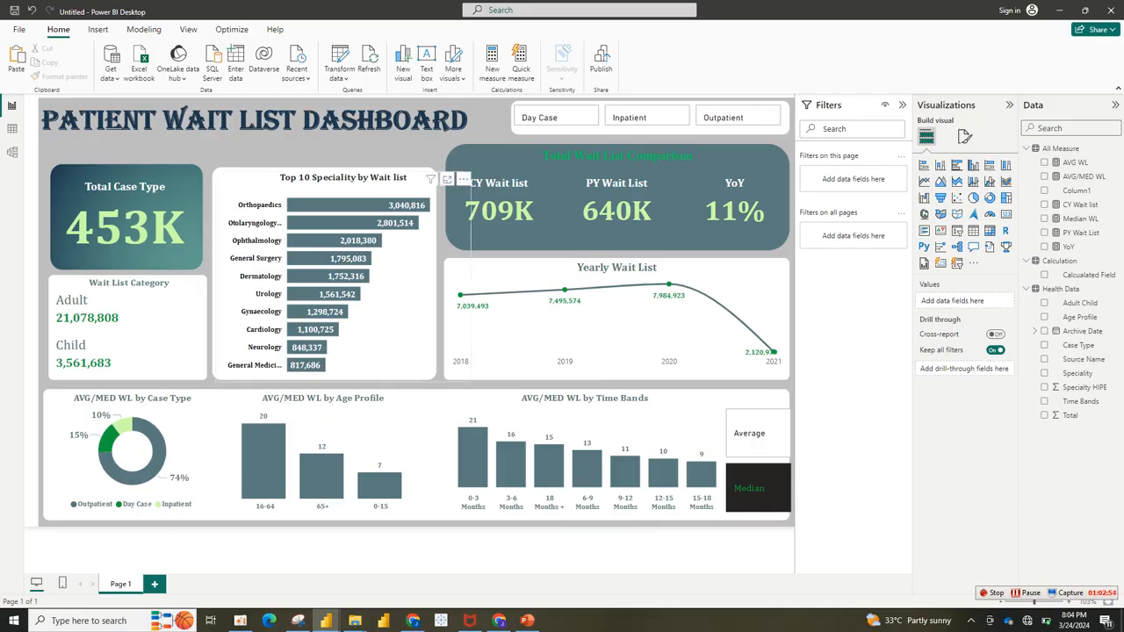
Step: Shift the Top 10 Speciality by Wait list chart slightly up and left on its card, and widen it a little
{"action": "left_click_drag", "start_coordinate": [396, 338], "coordinate": [385, 335]}
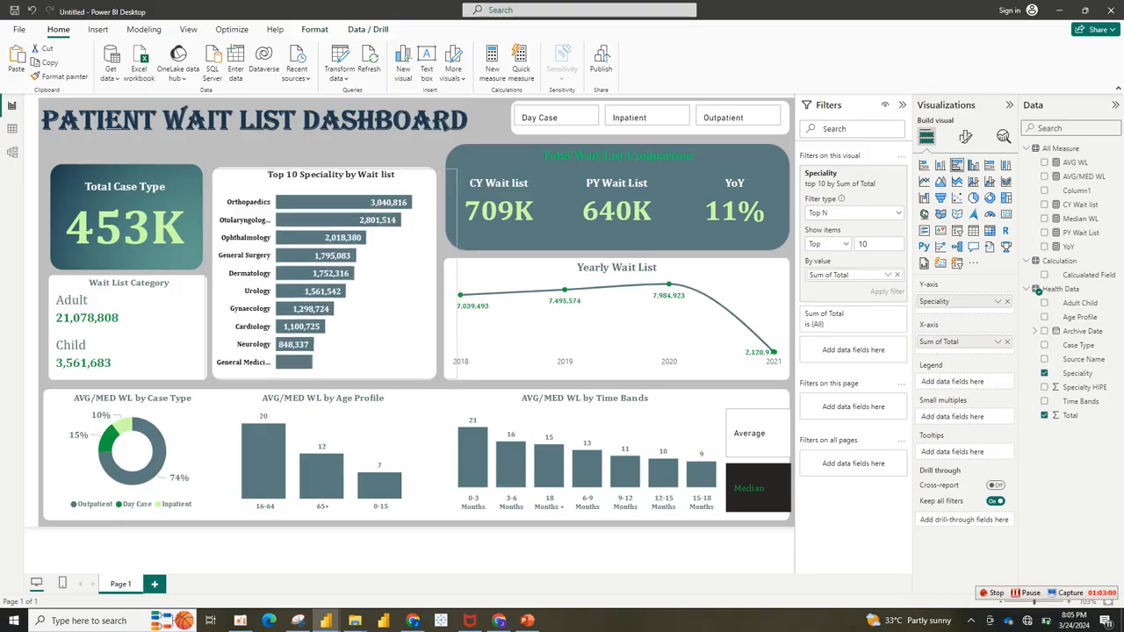
{"action": "left_click_drag", "start_coordinate": [458, 379], "coordinate": [460, 379]}
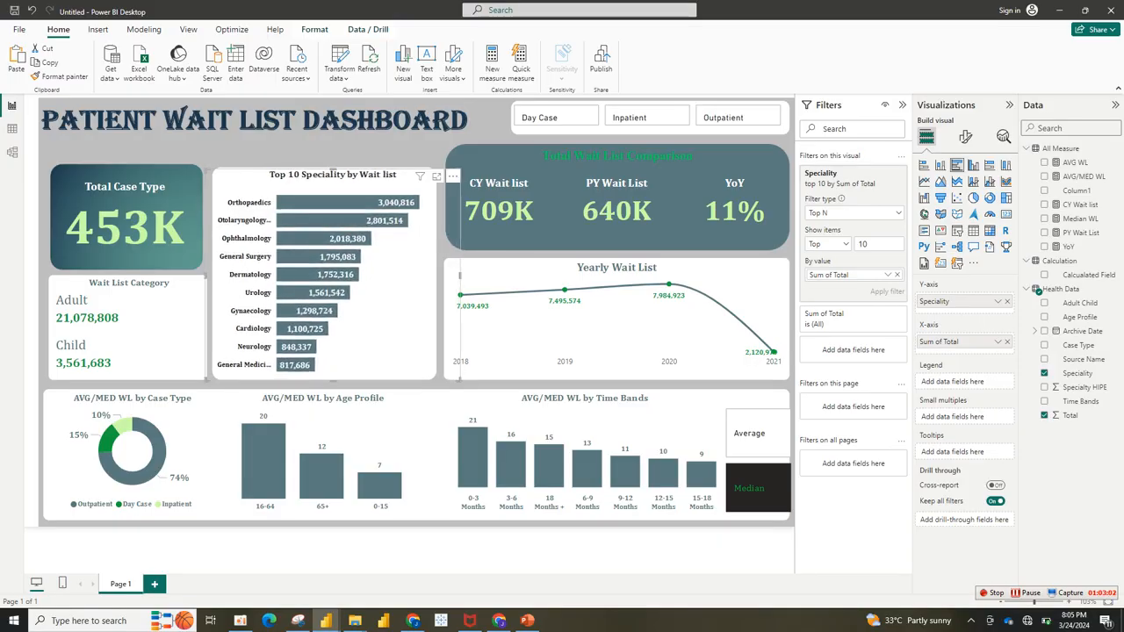